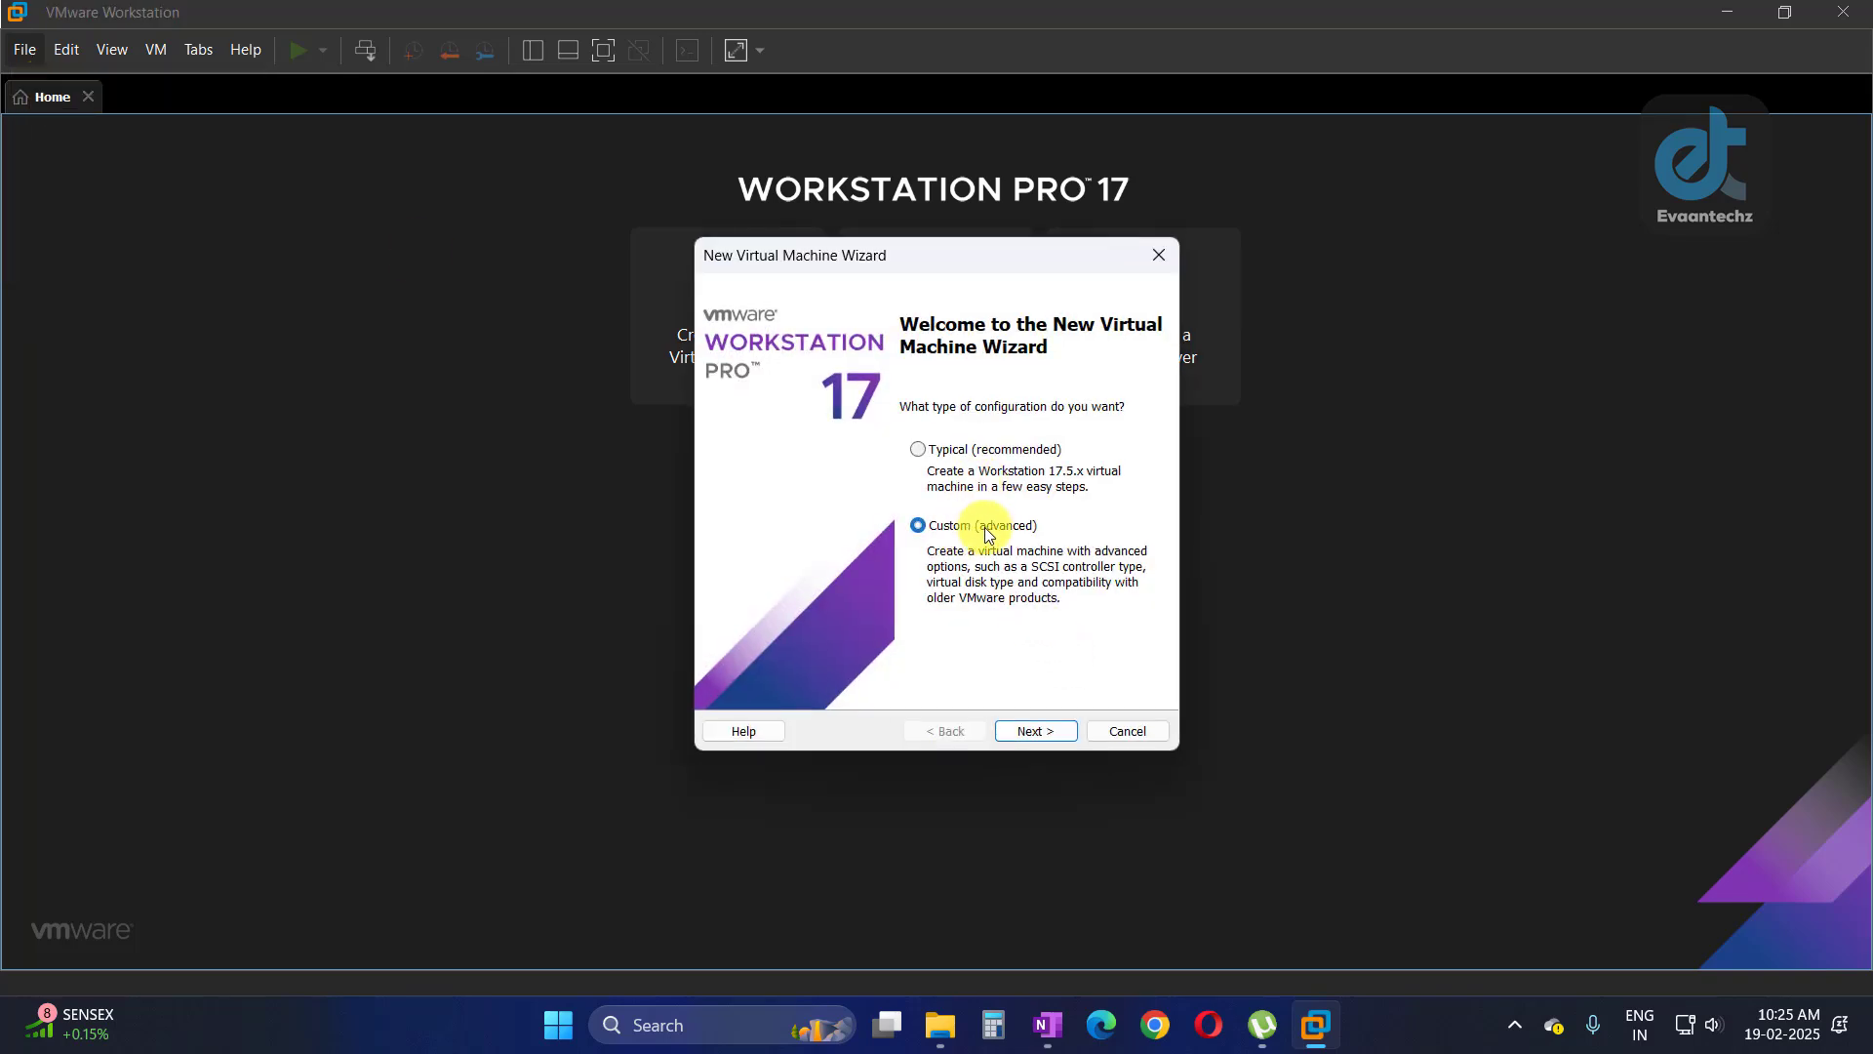
Step: Use the Custom wizard type and keep Workstation 17.5.x hardware compatibility
click(1046, 731)
click(950, 381)
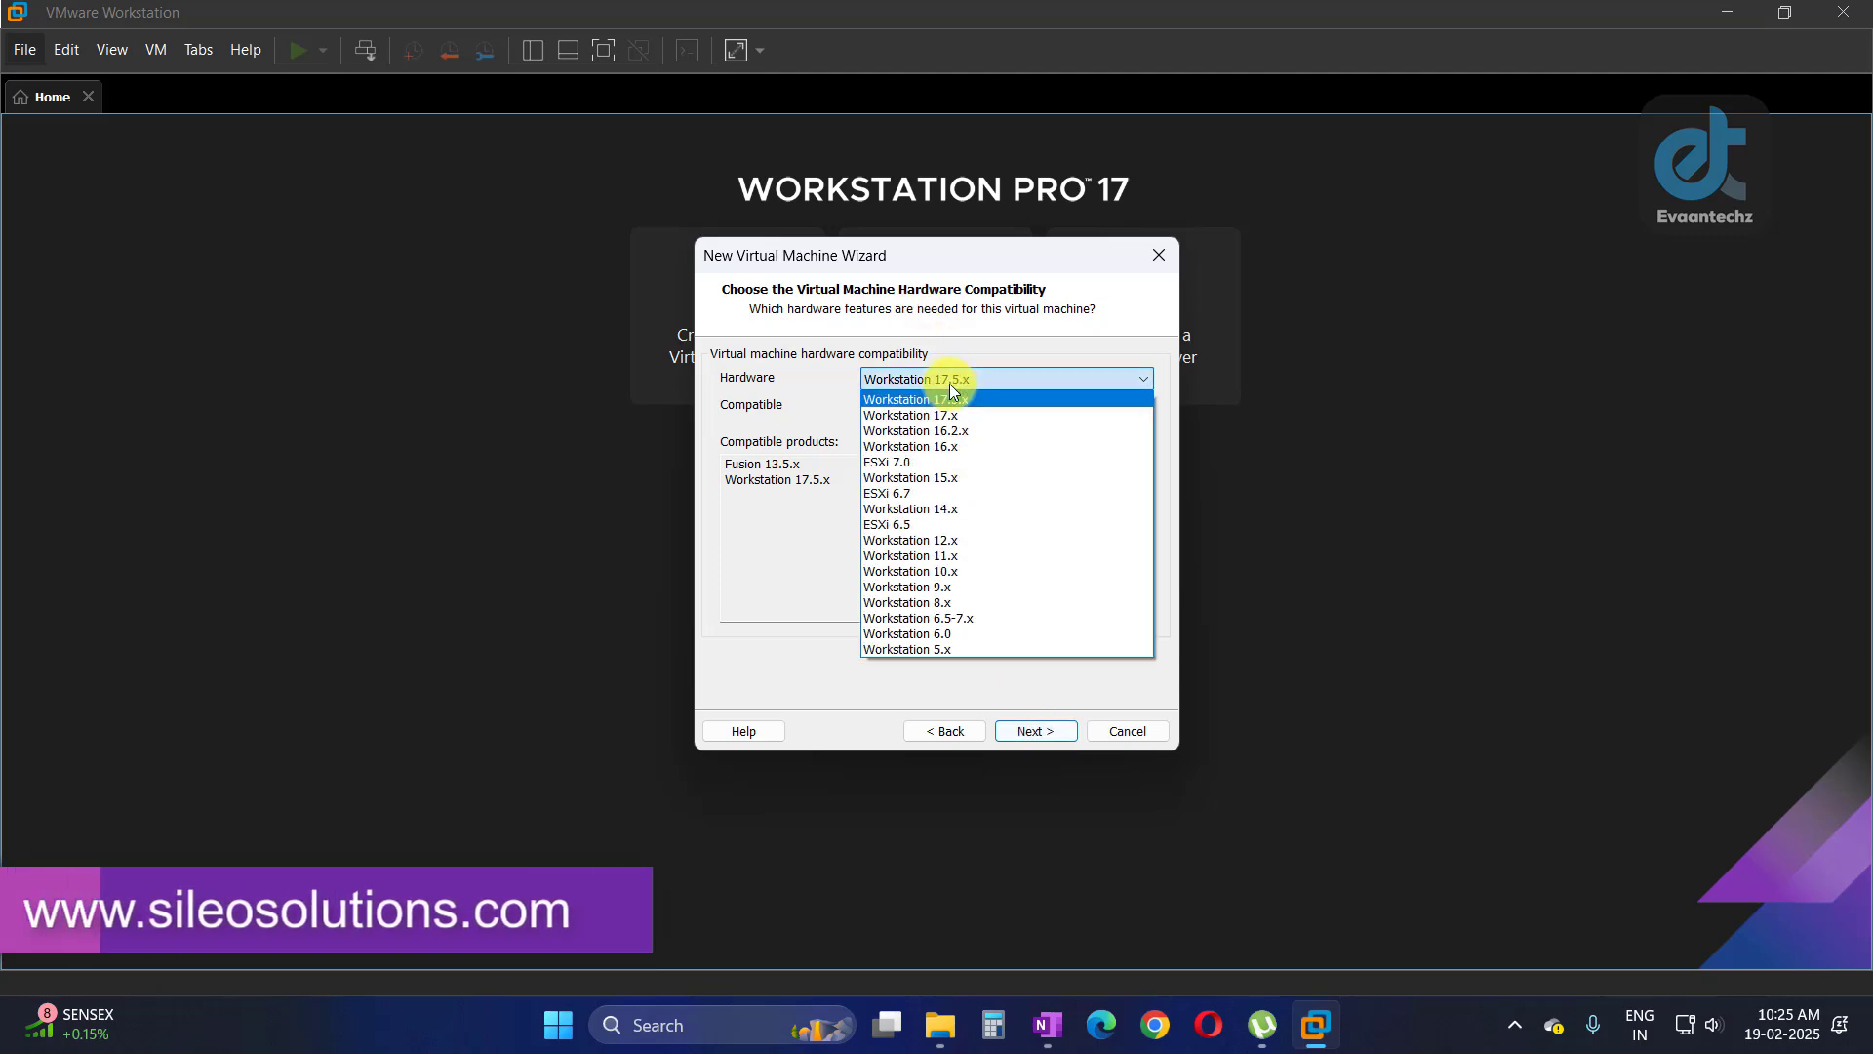
click(948, 401)
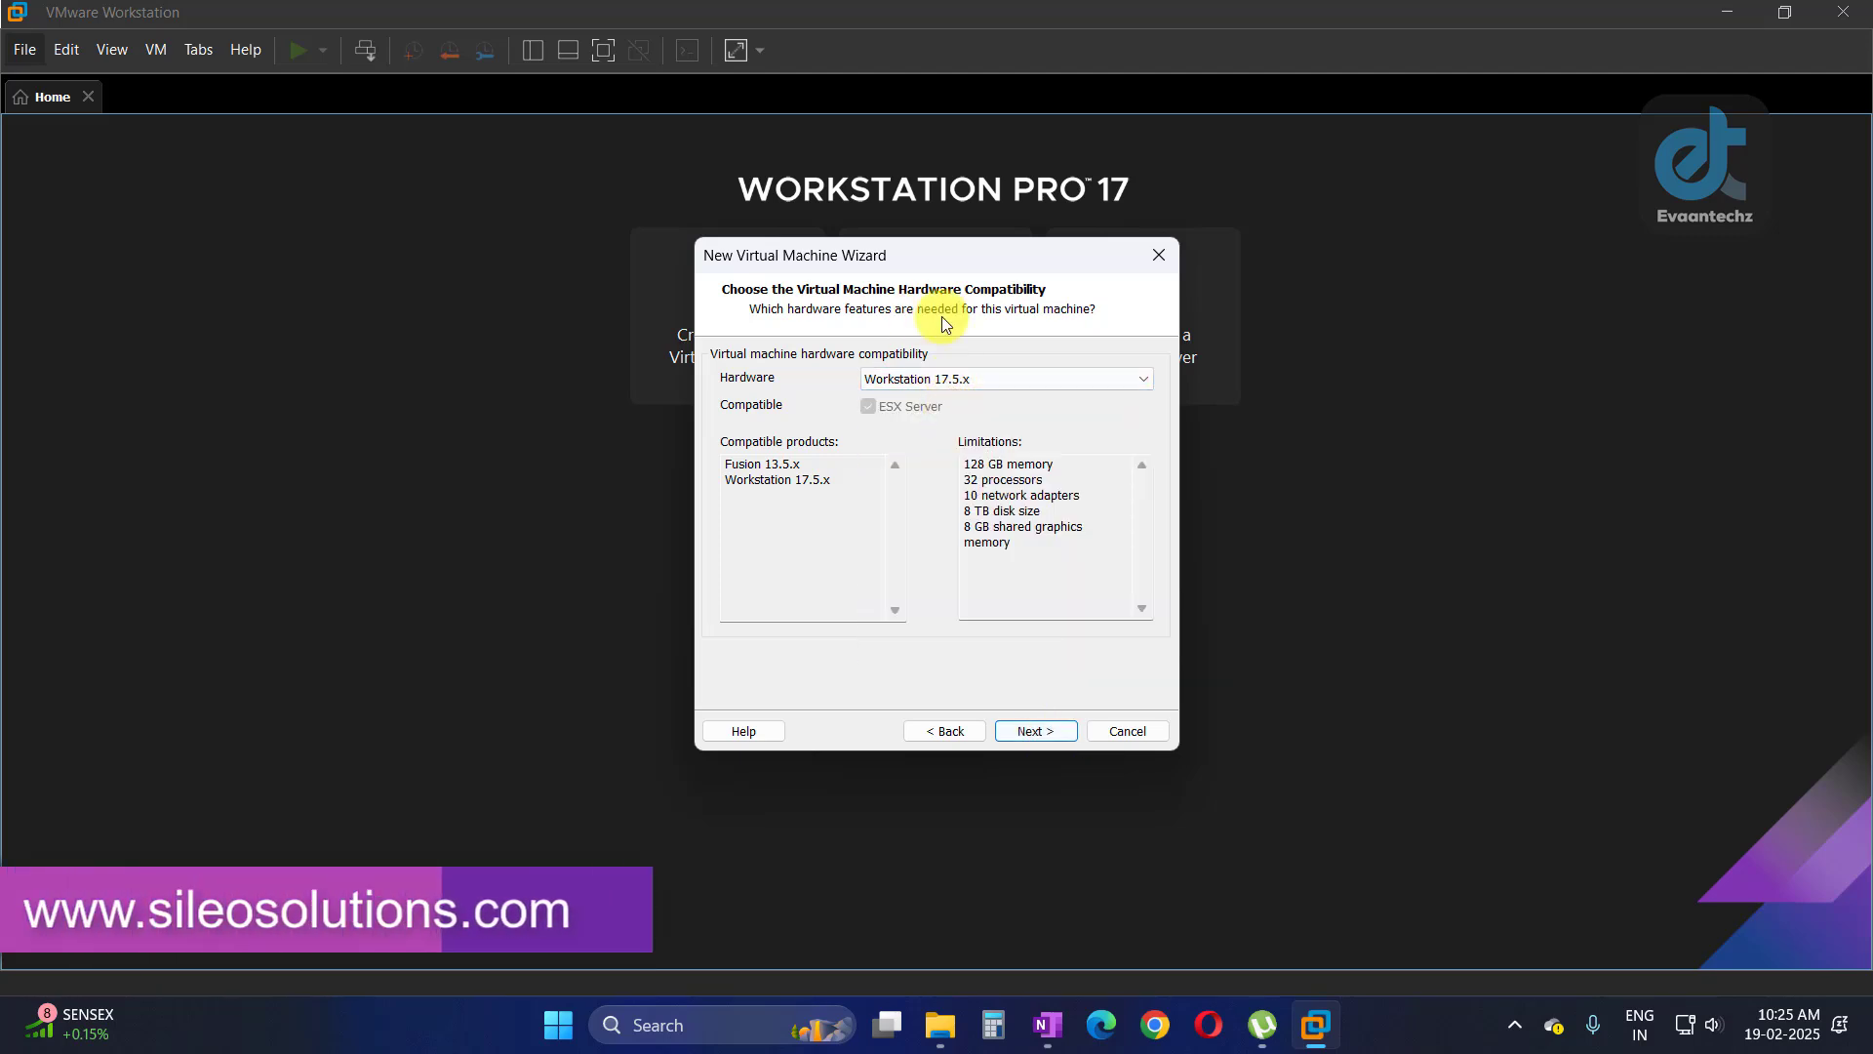
Step: Defer OS installation, choose Windows 11 x64, name the VM W11, and select the location path
click(1040, 730)
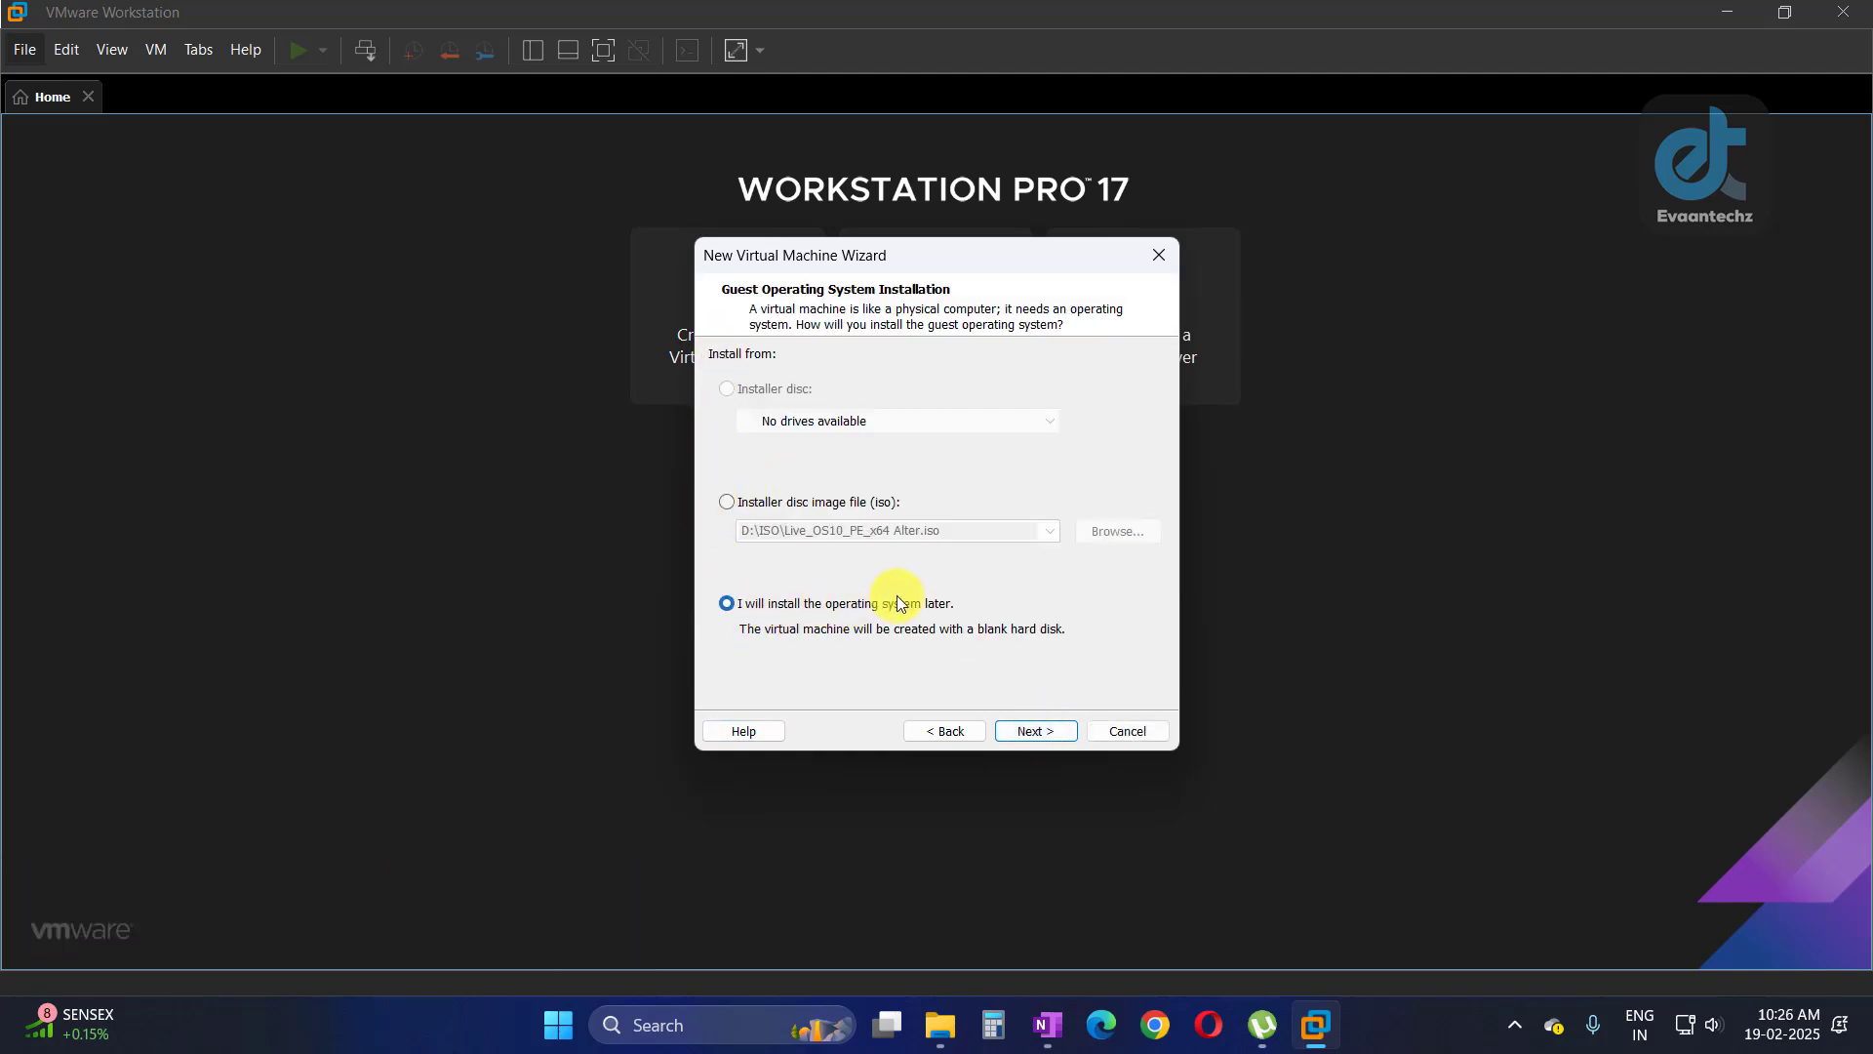
click(1035, 731)
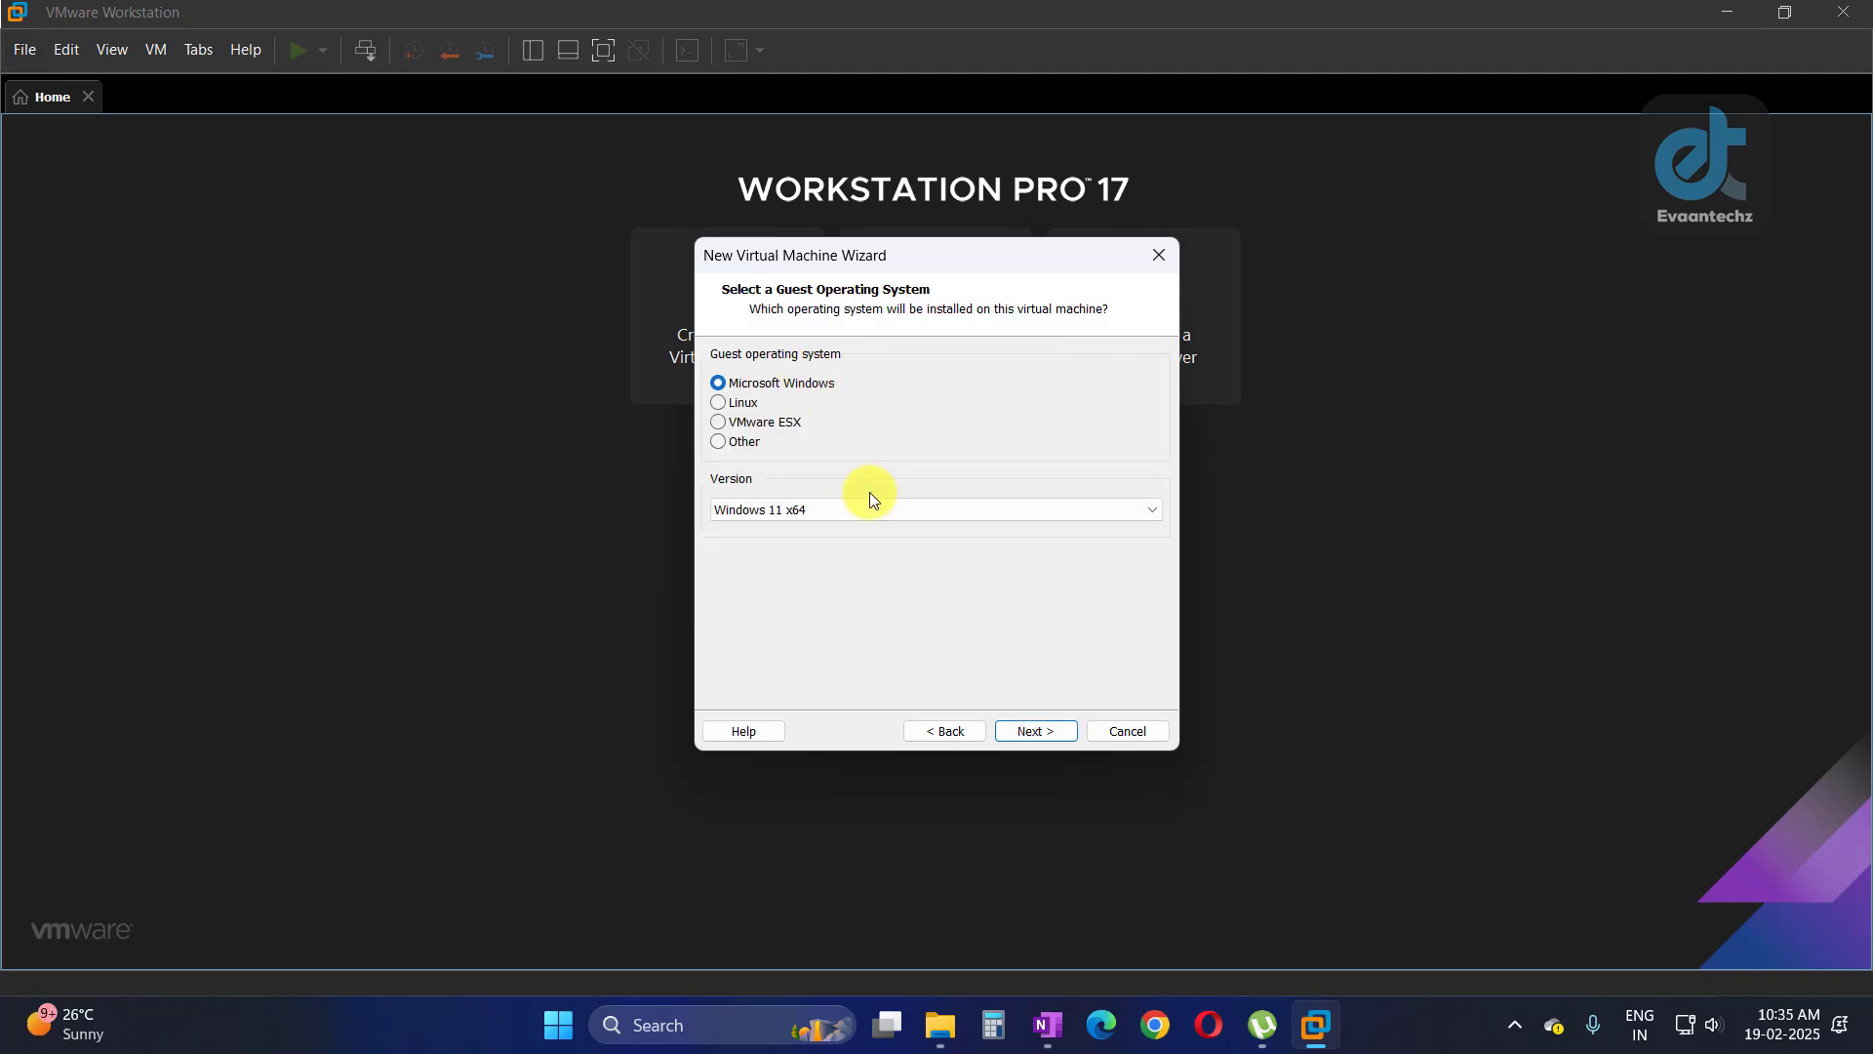
click(1037, 732)
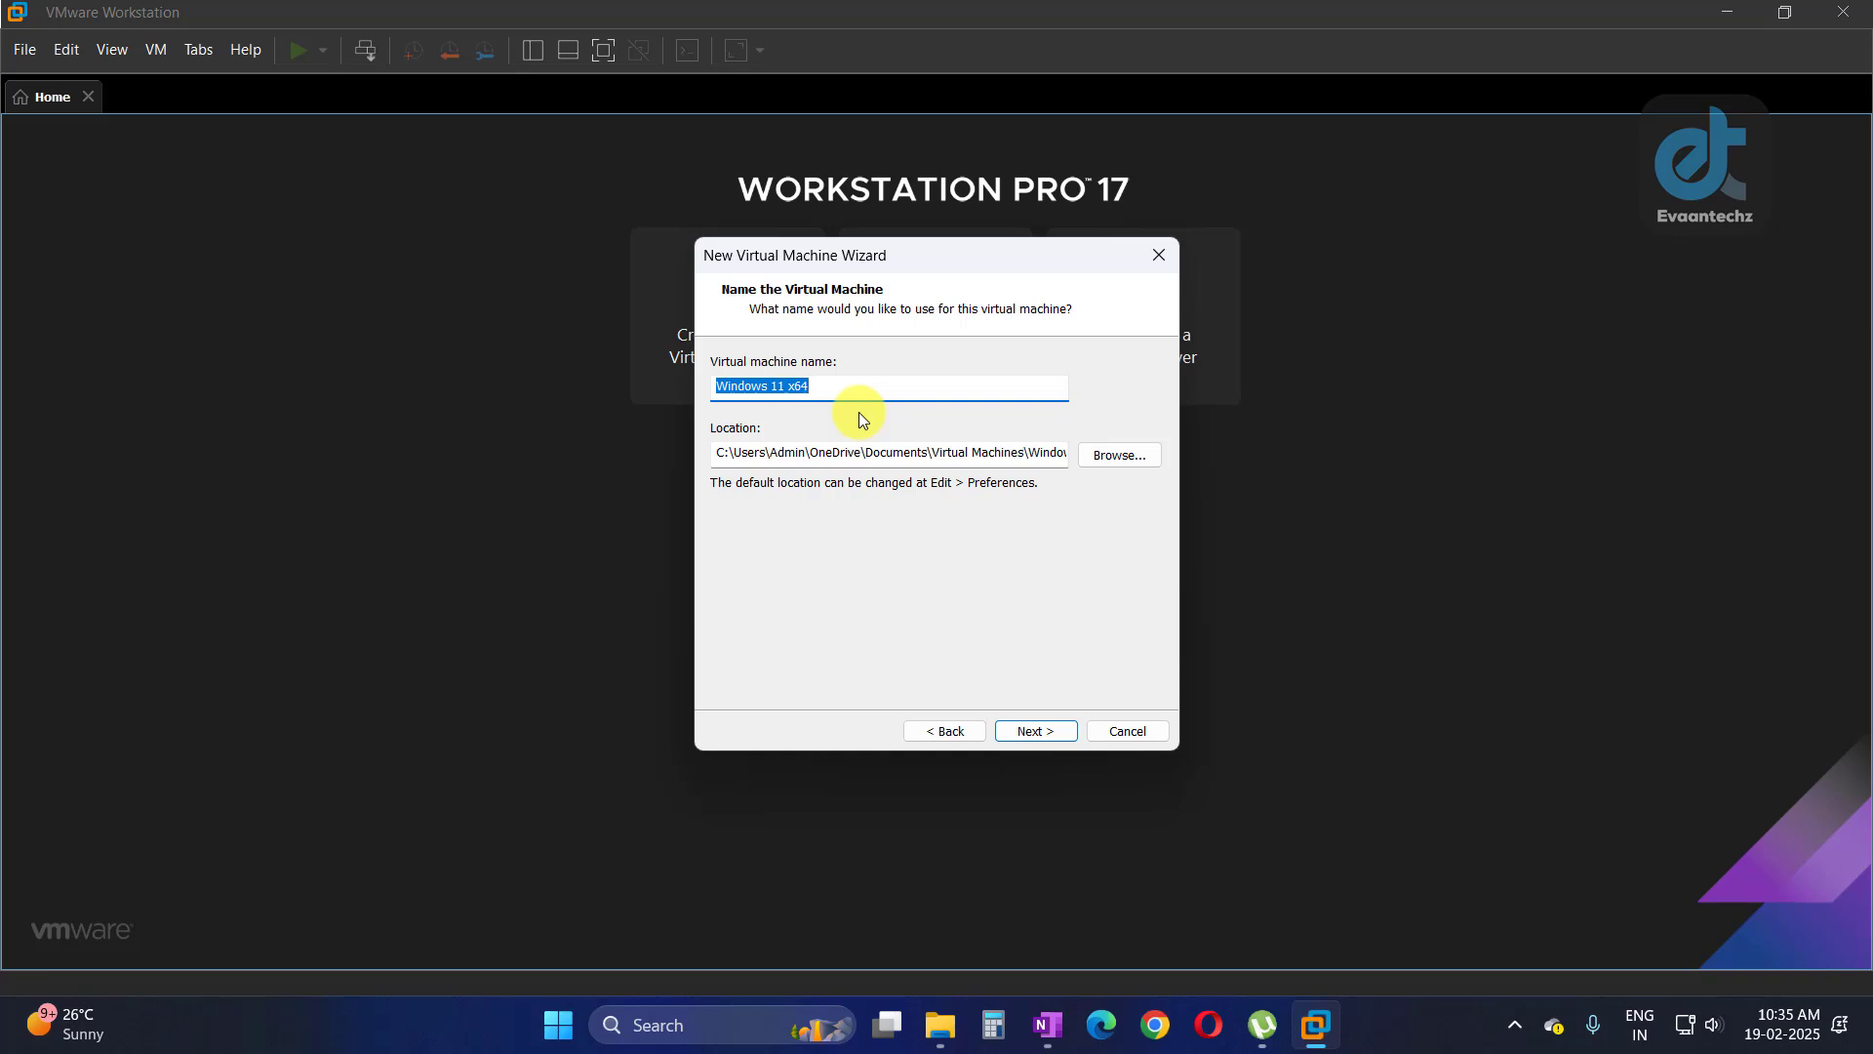
text(W11)
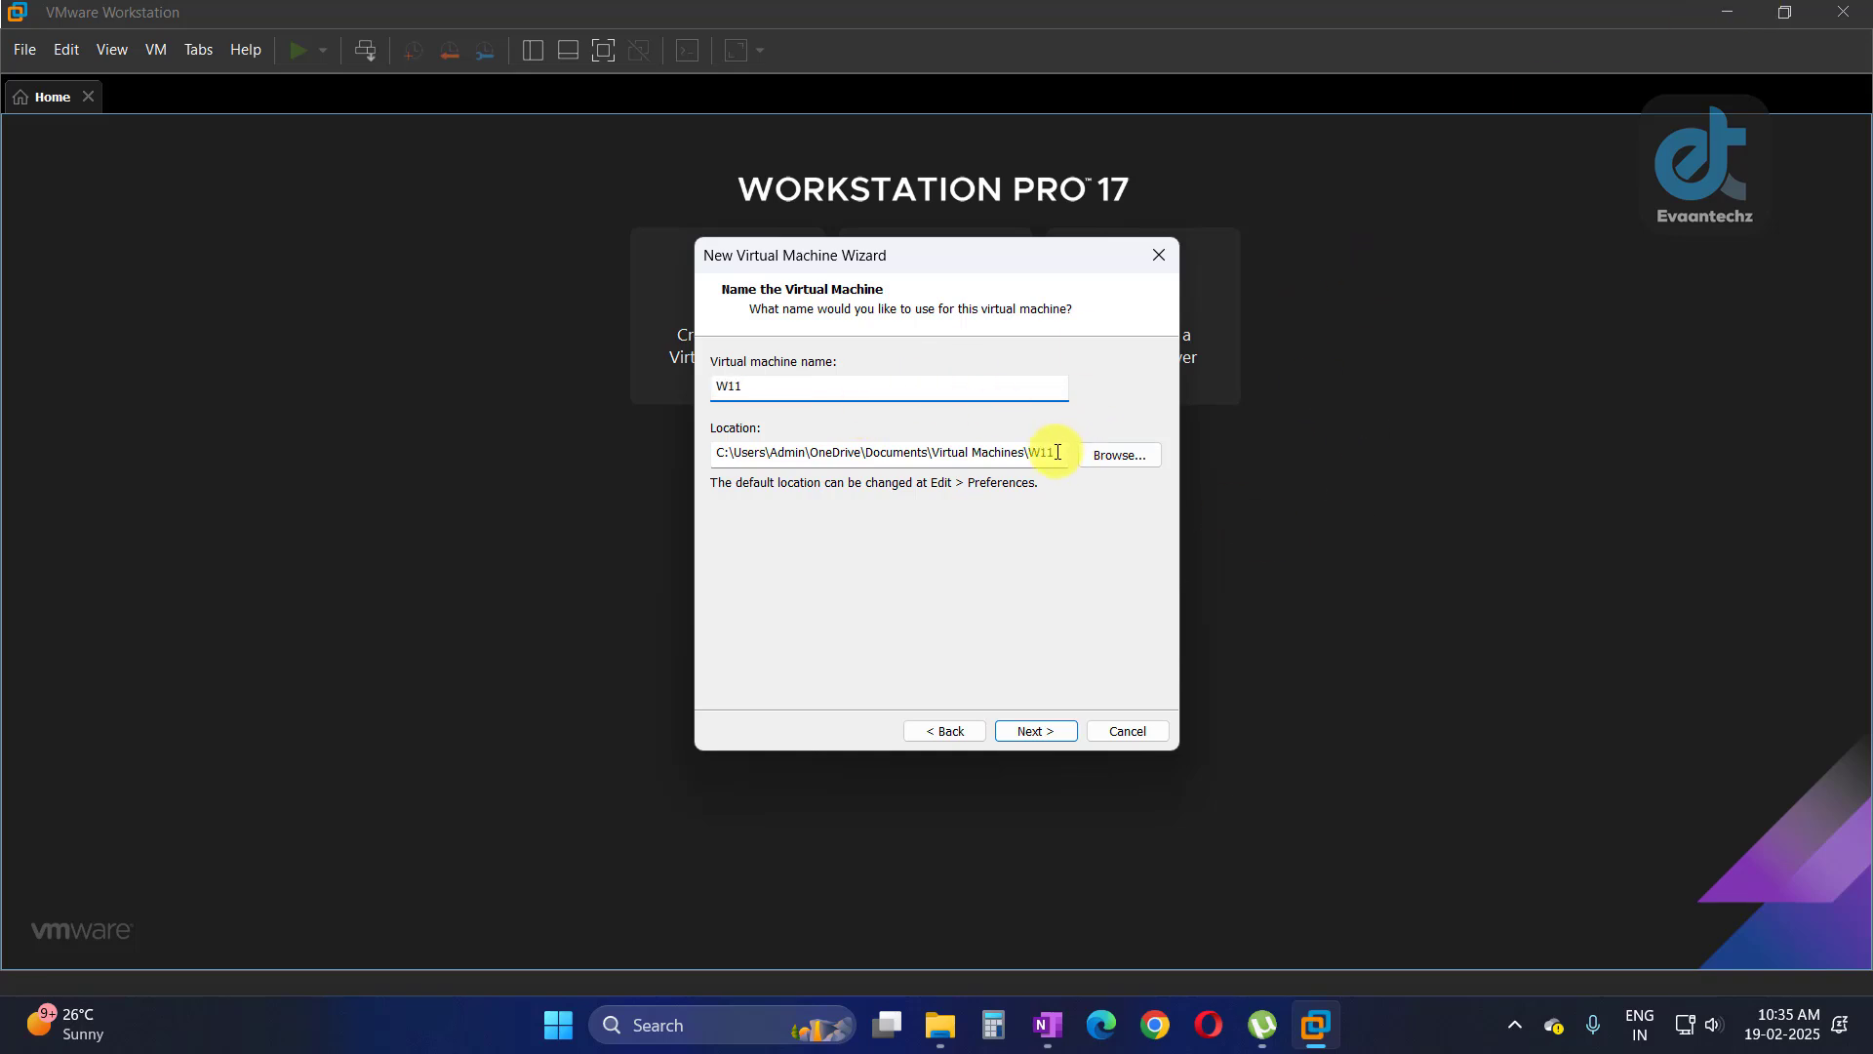
drag(1057, 451, 671, 465)
Step: Store the VM at D:\VM\W11, encrypt all its files, and generate a password
text(D:\VM\W11)
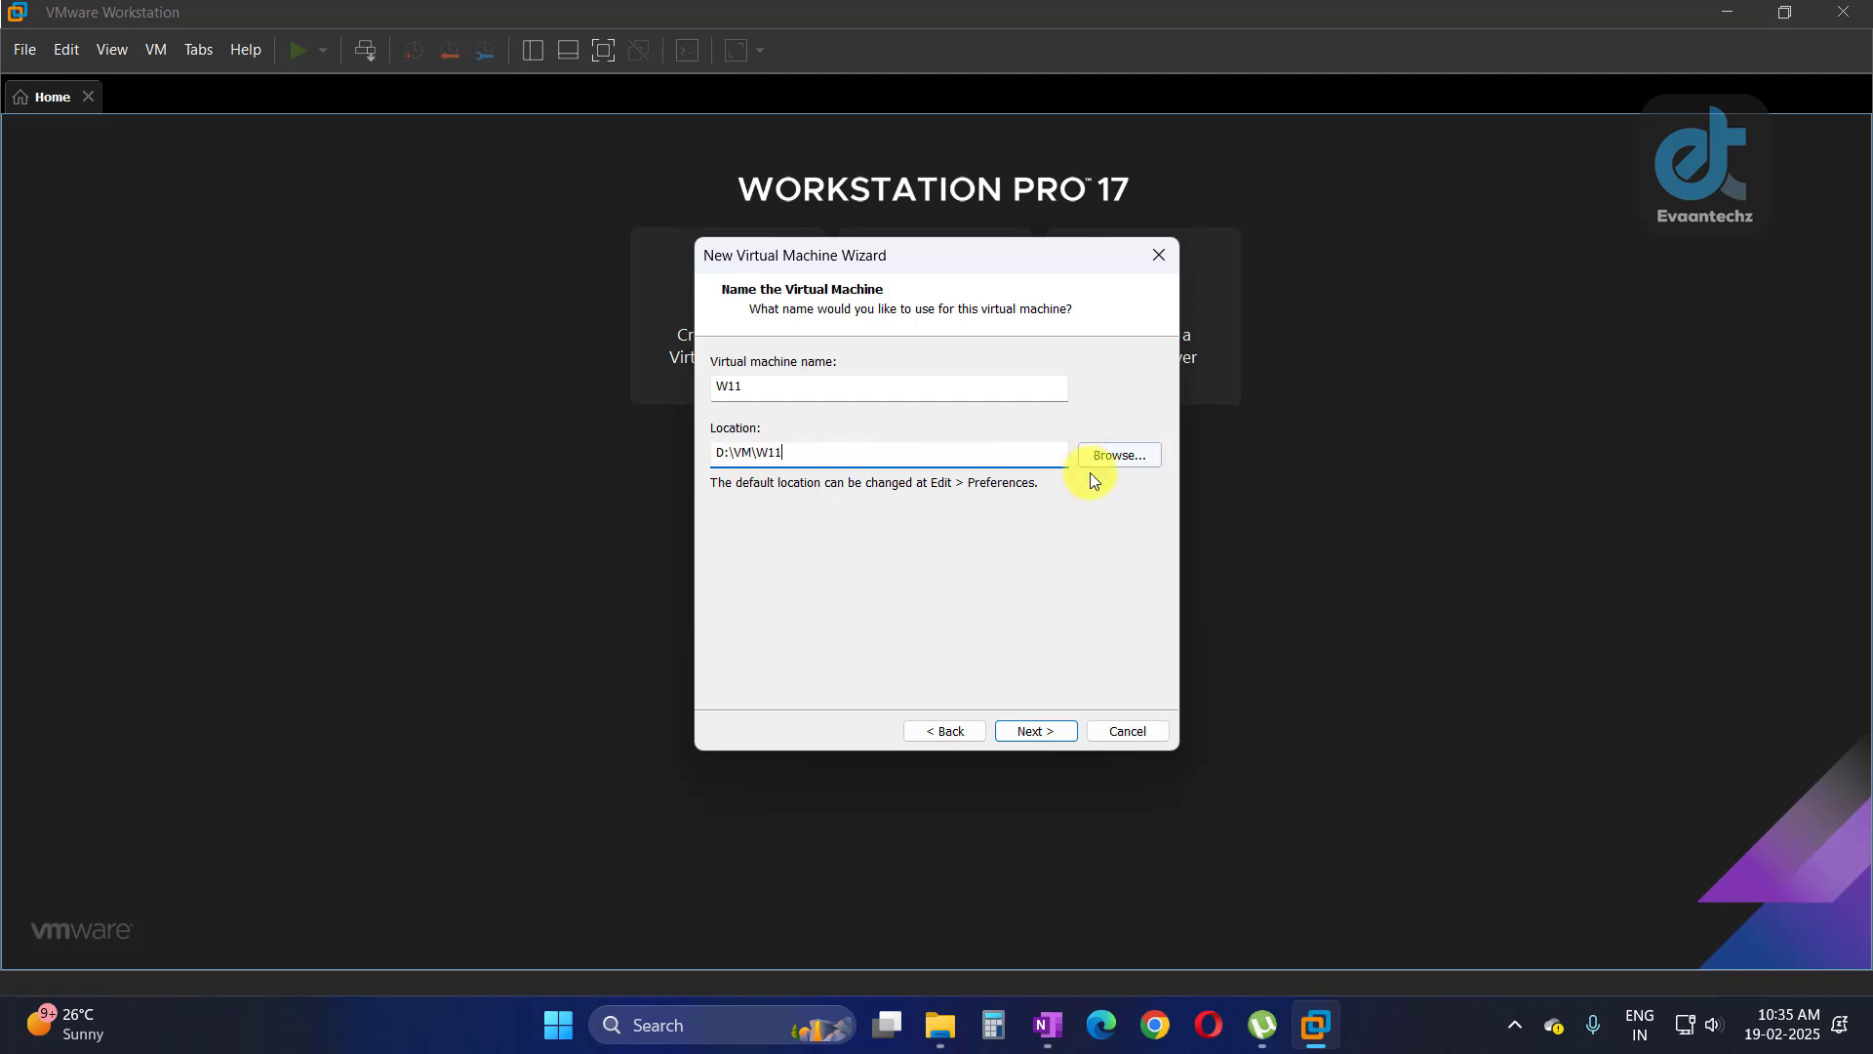
click(1044, 735)
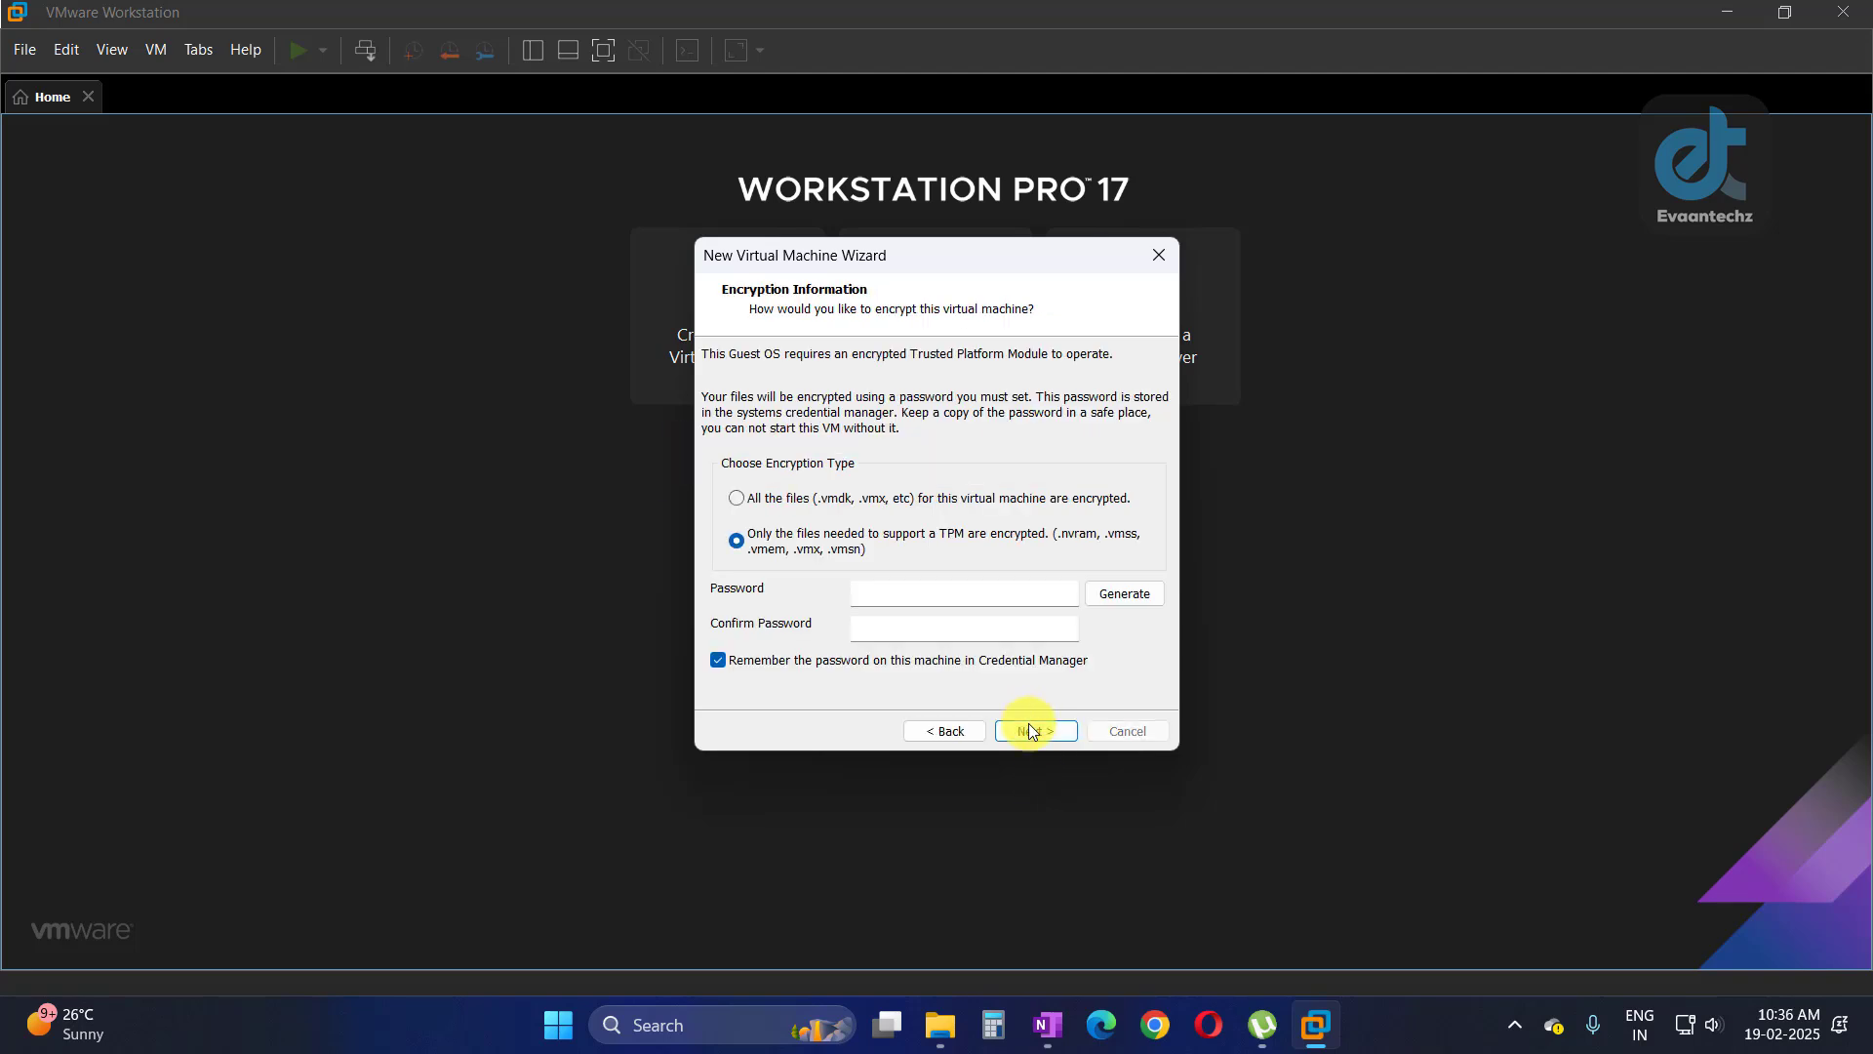
click(1126, 591)
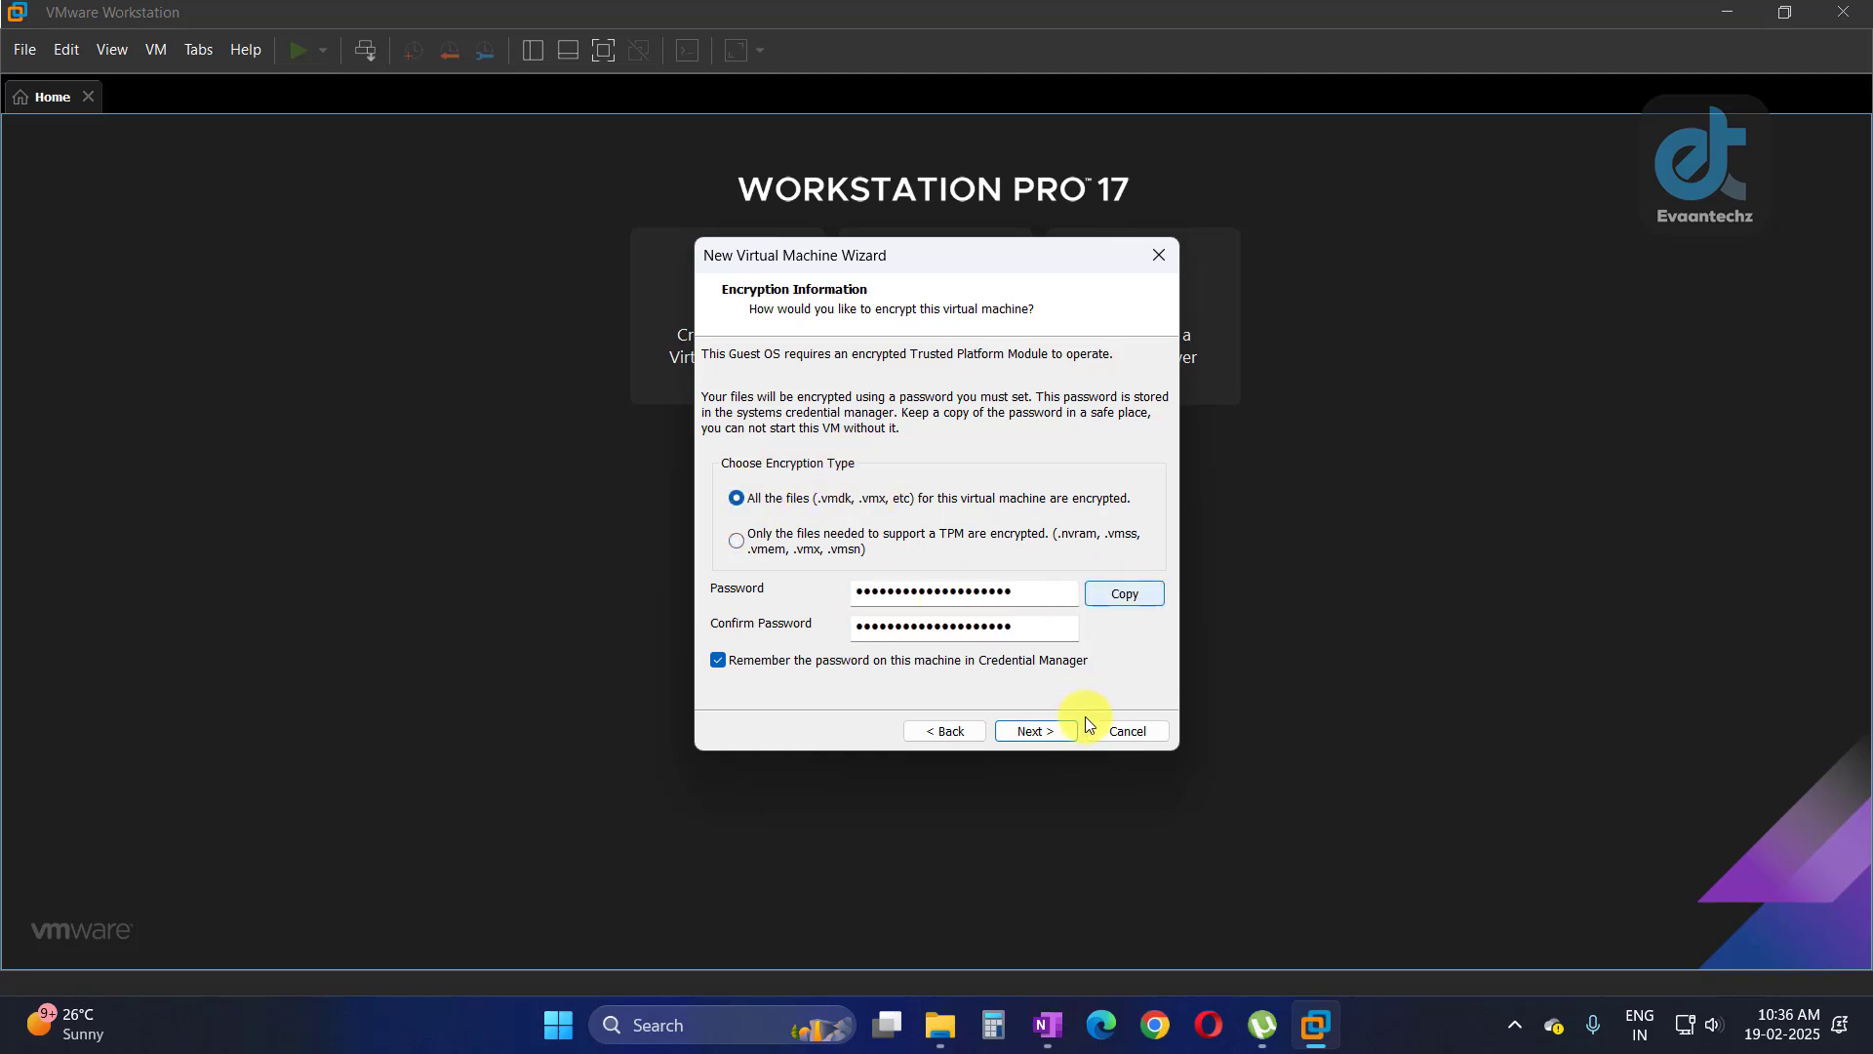
click(1027, 737)
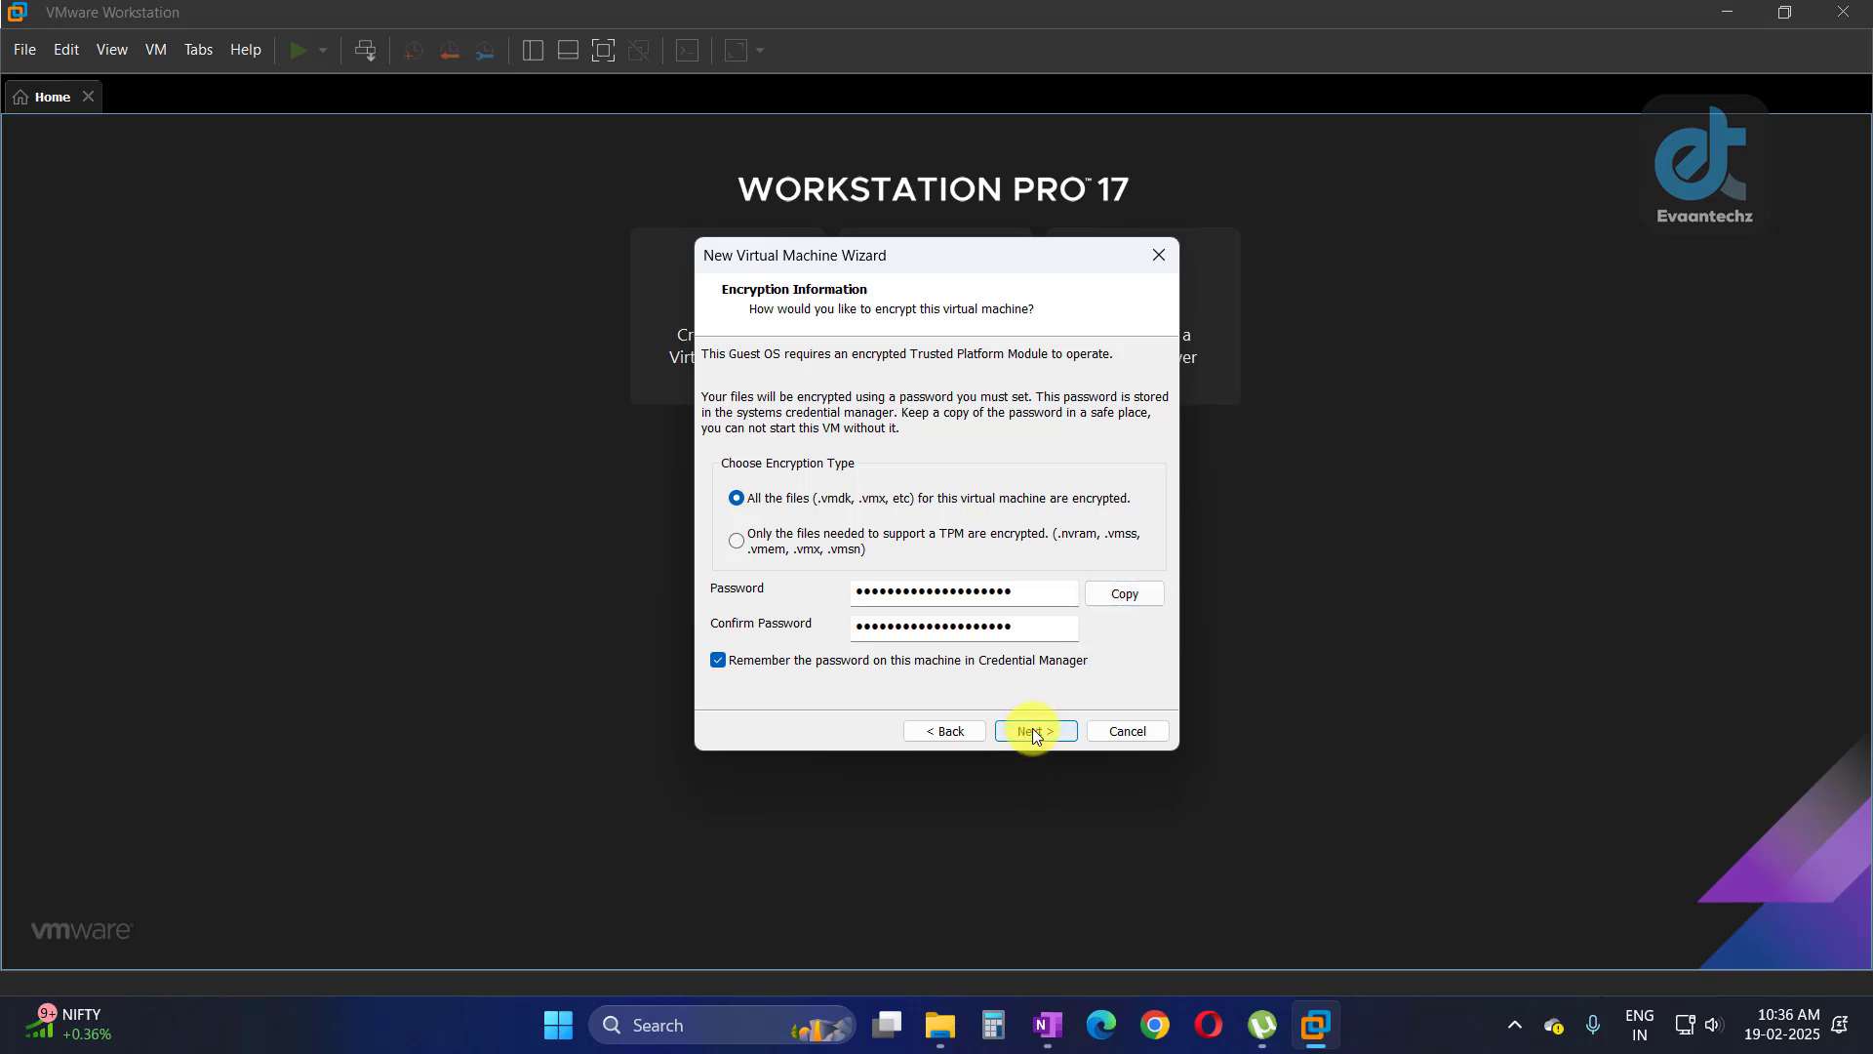
Step: Paste the generated encryption password into Notepad and minimize it
key(super)
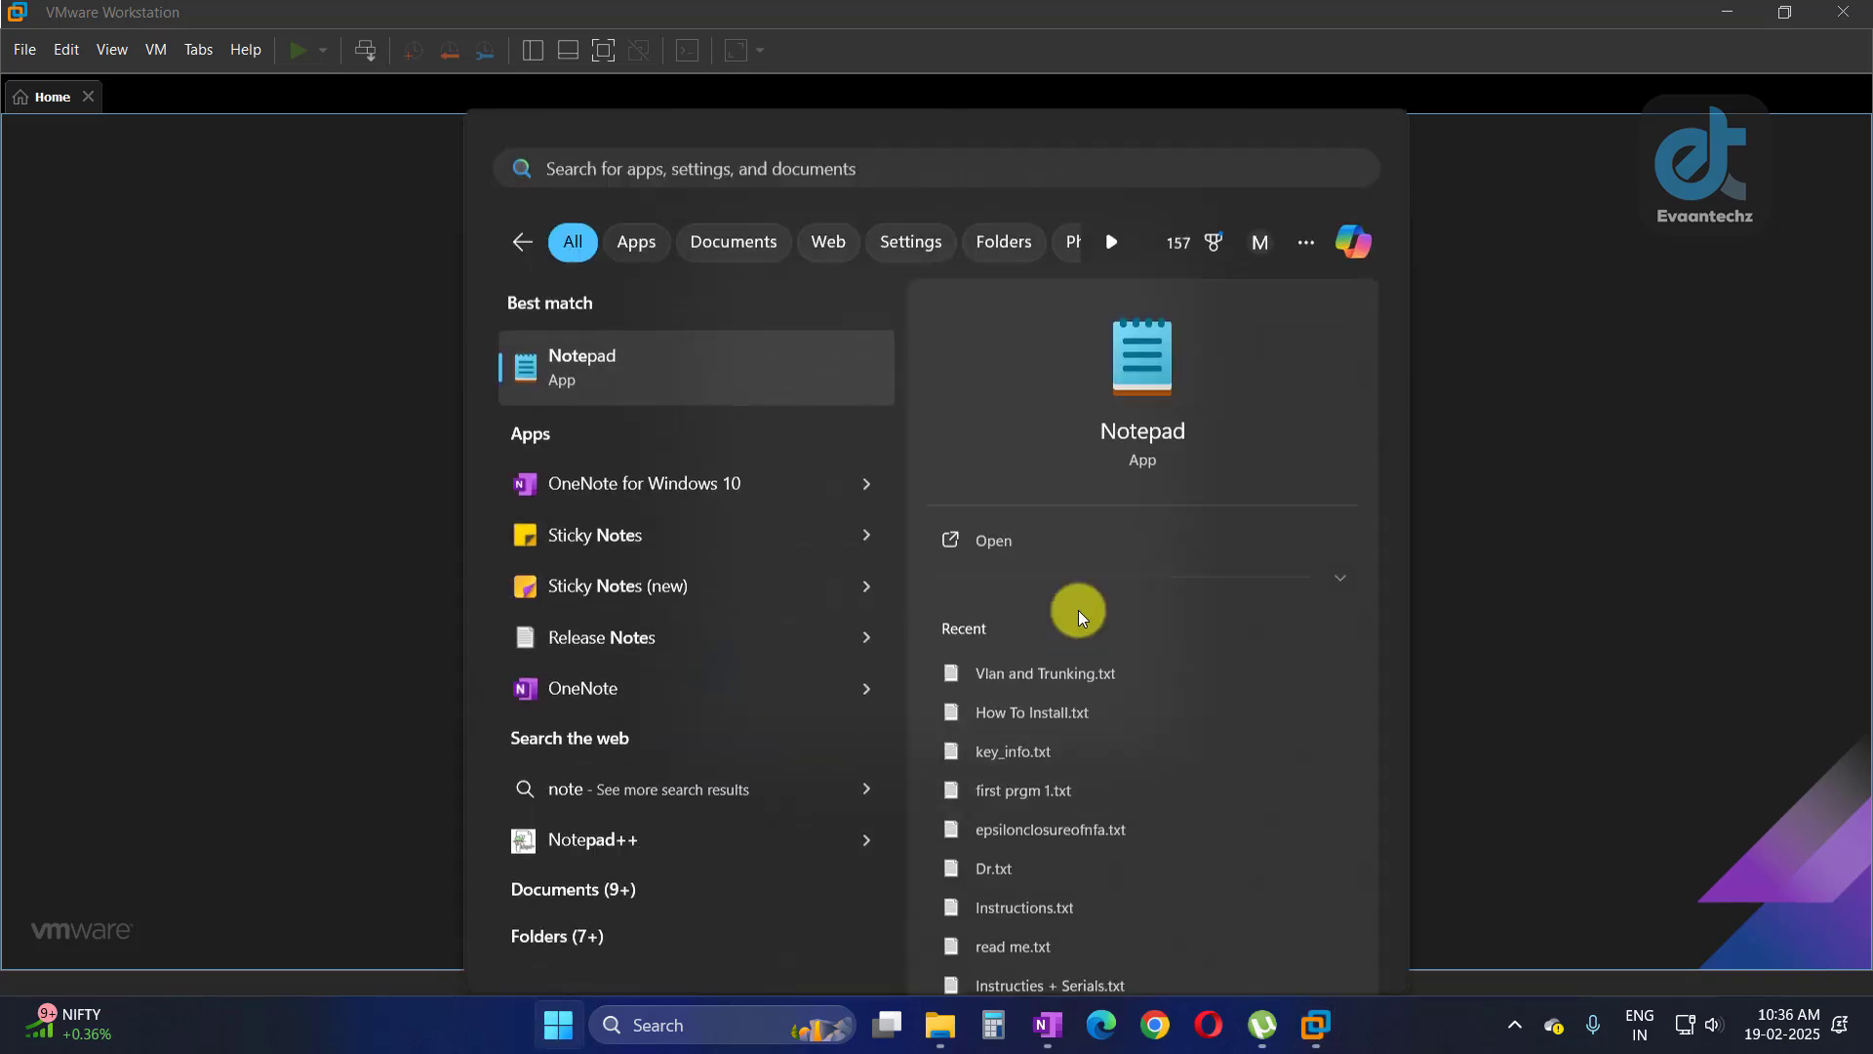
key(Return)
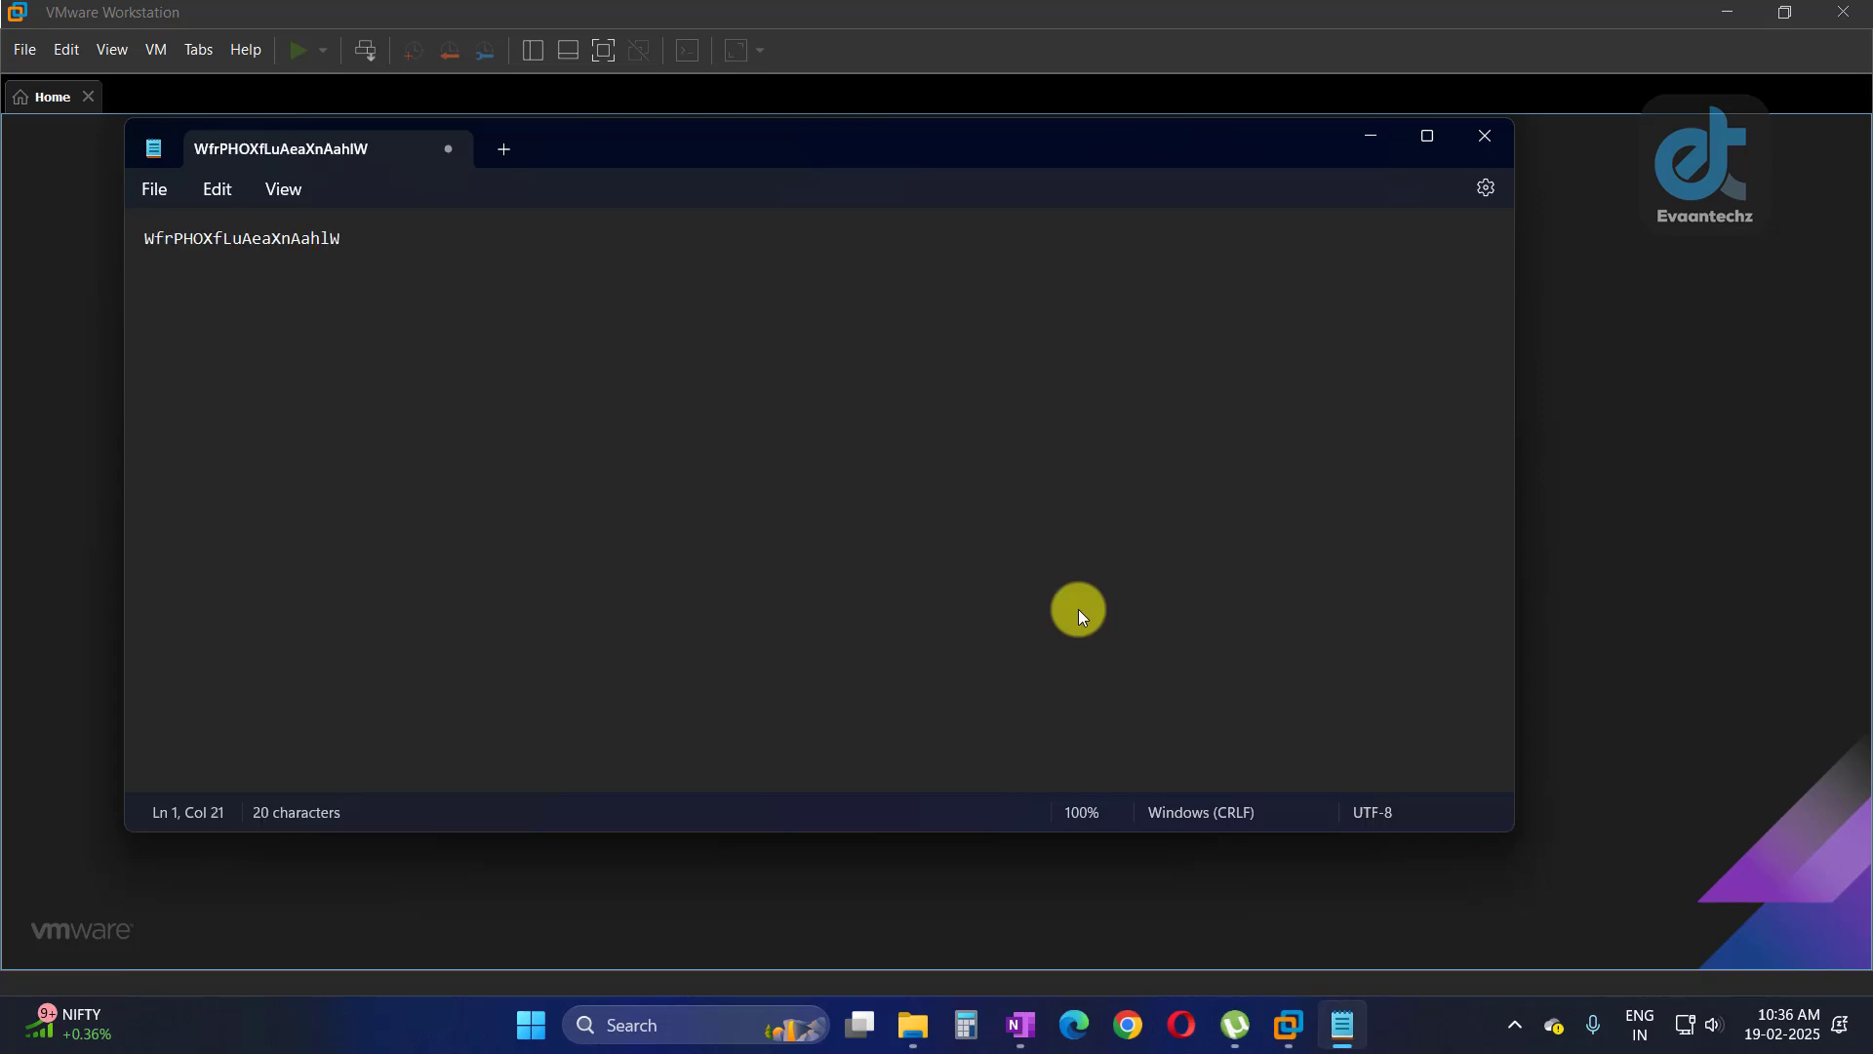
click(1371, 137)
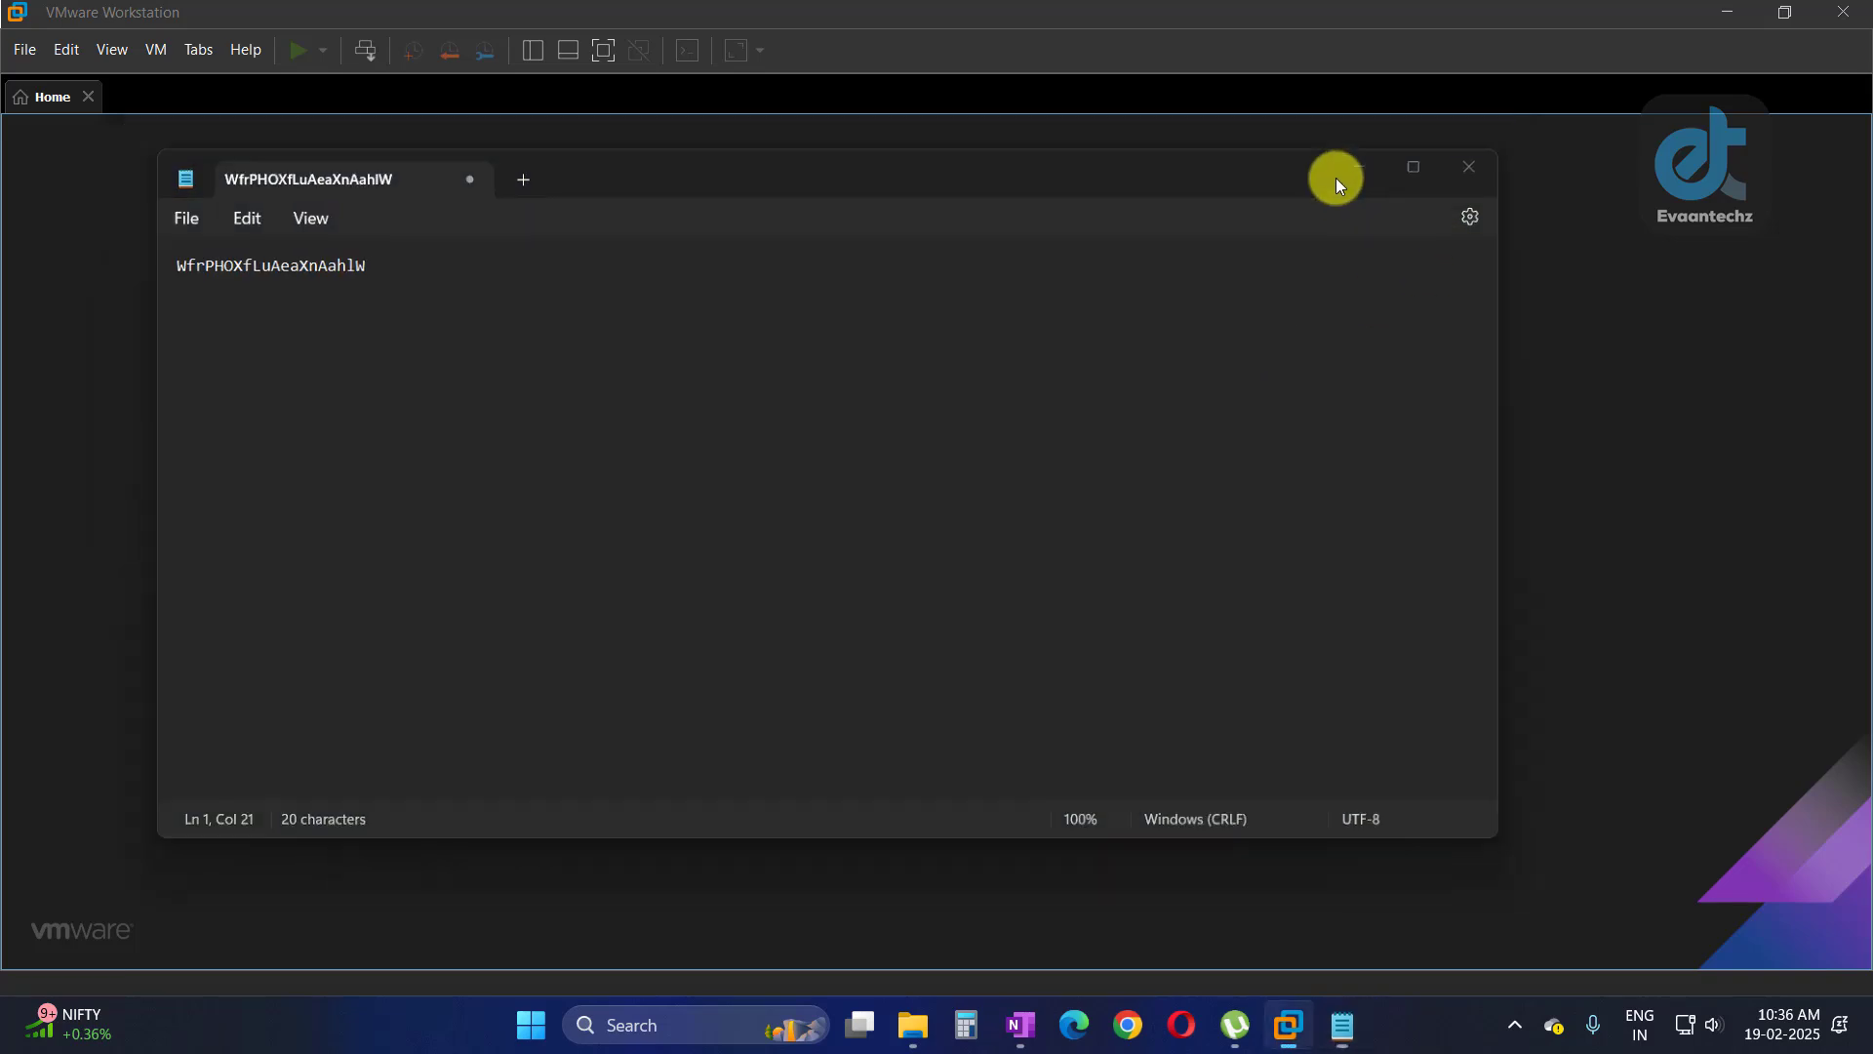
Step: Keep 'Remember the password' checked and continue to the firmware step
click(1092, 663)
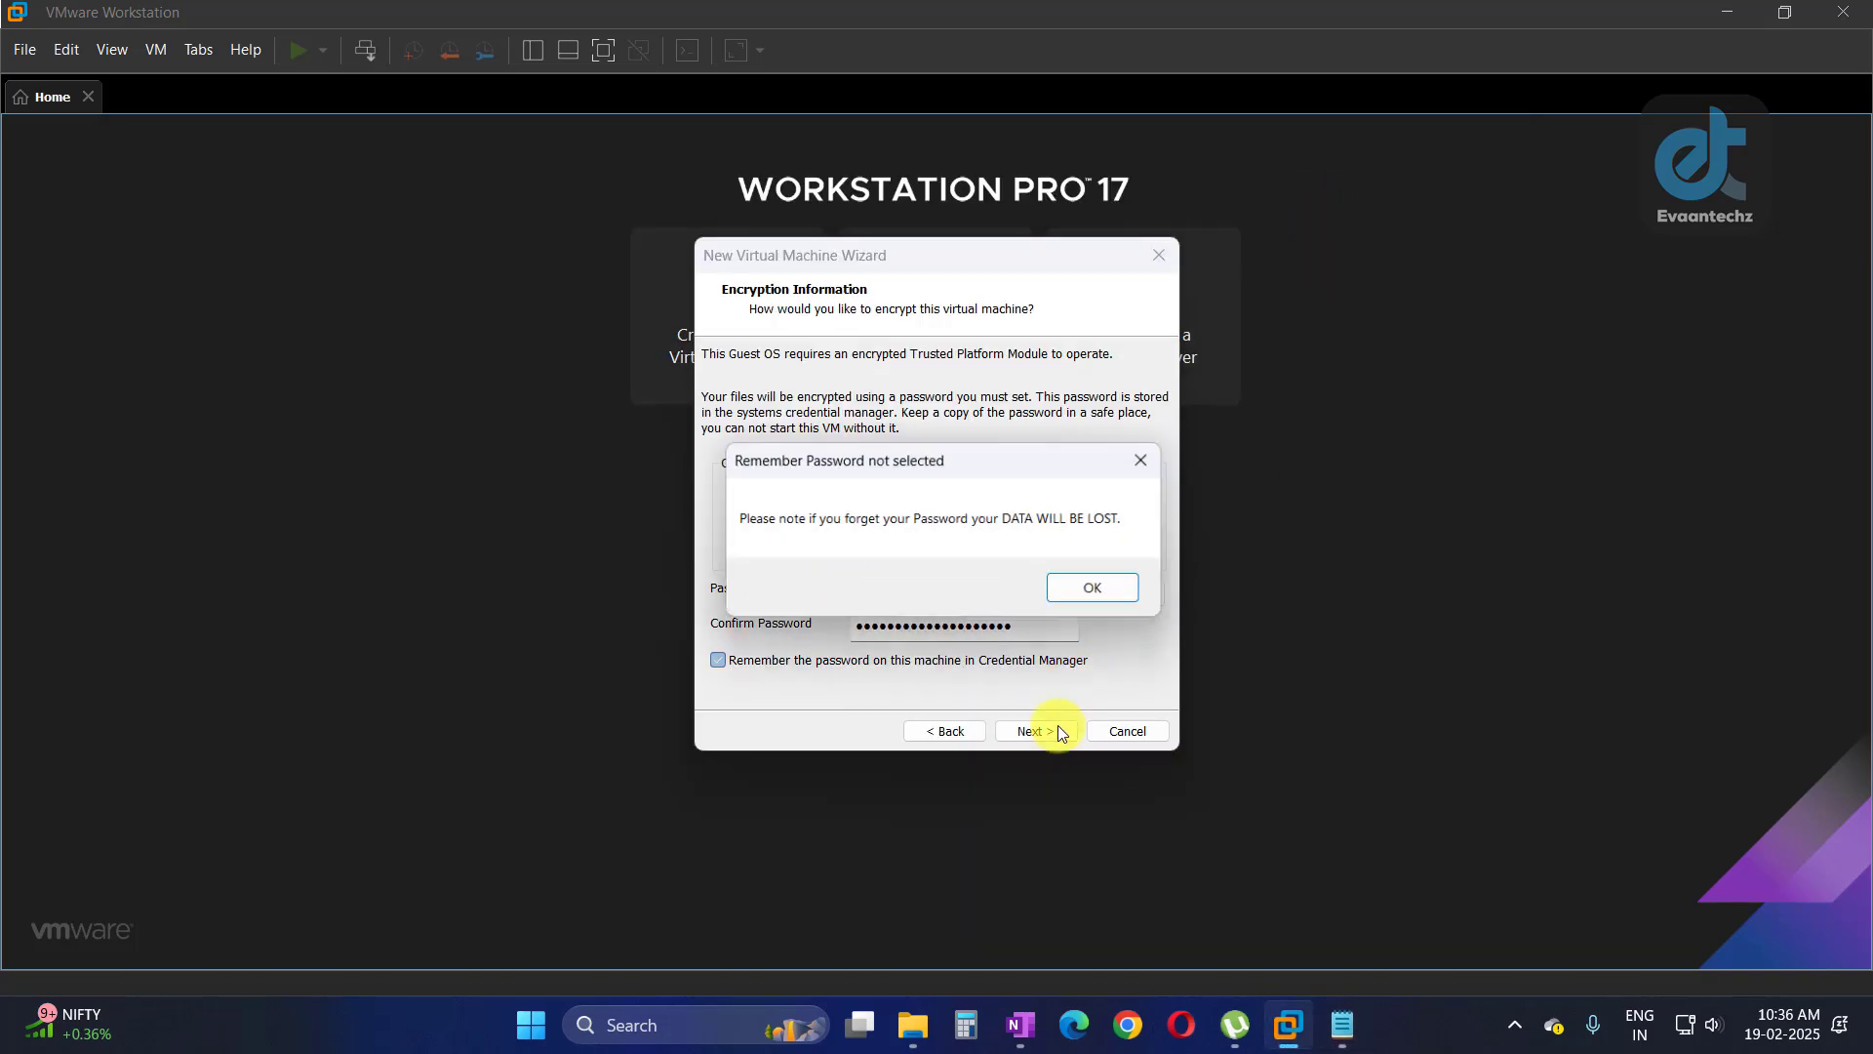
click(1090, 594)
click(718, 660)
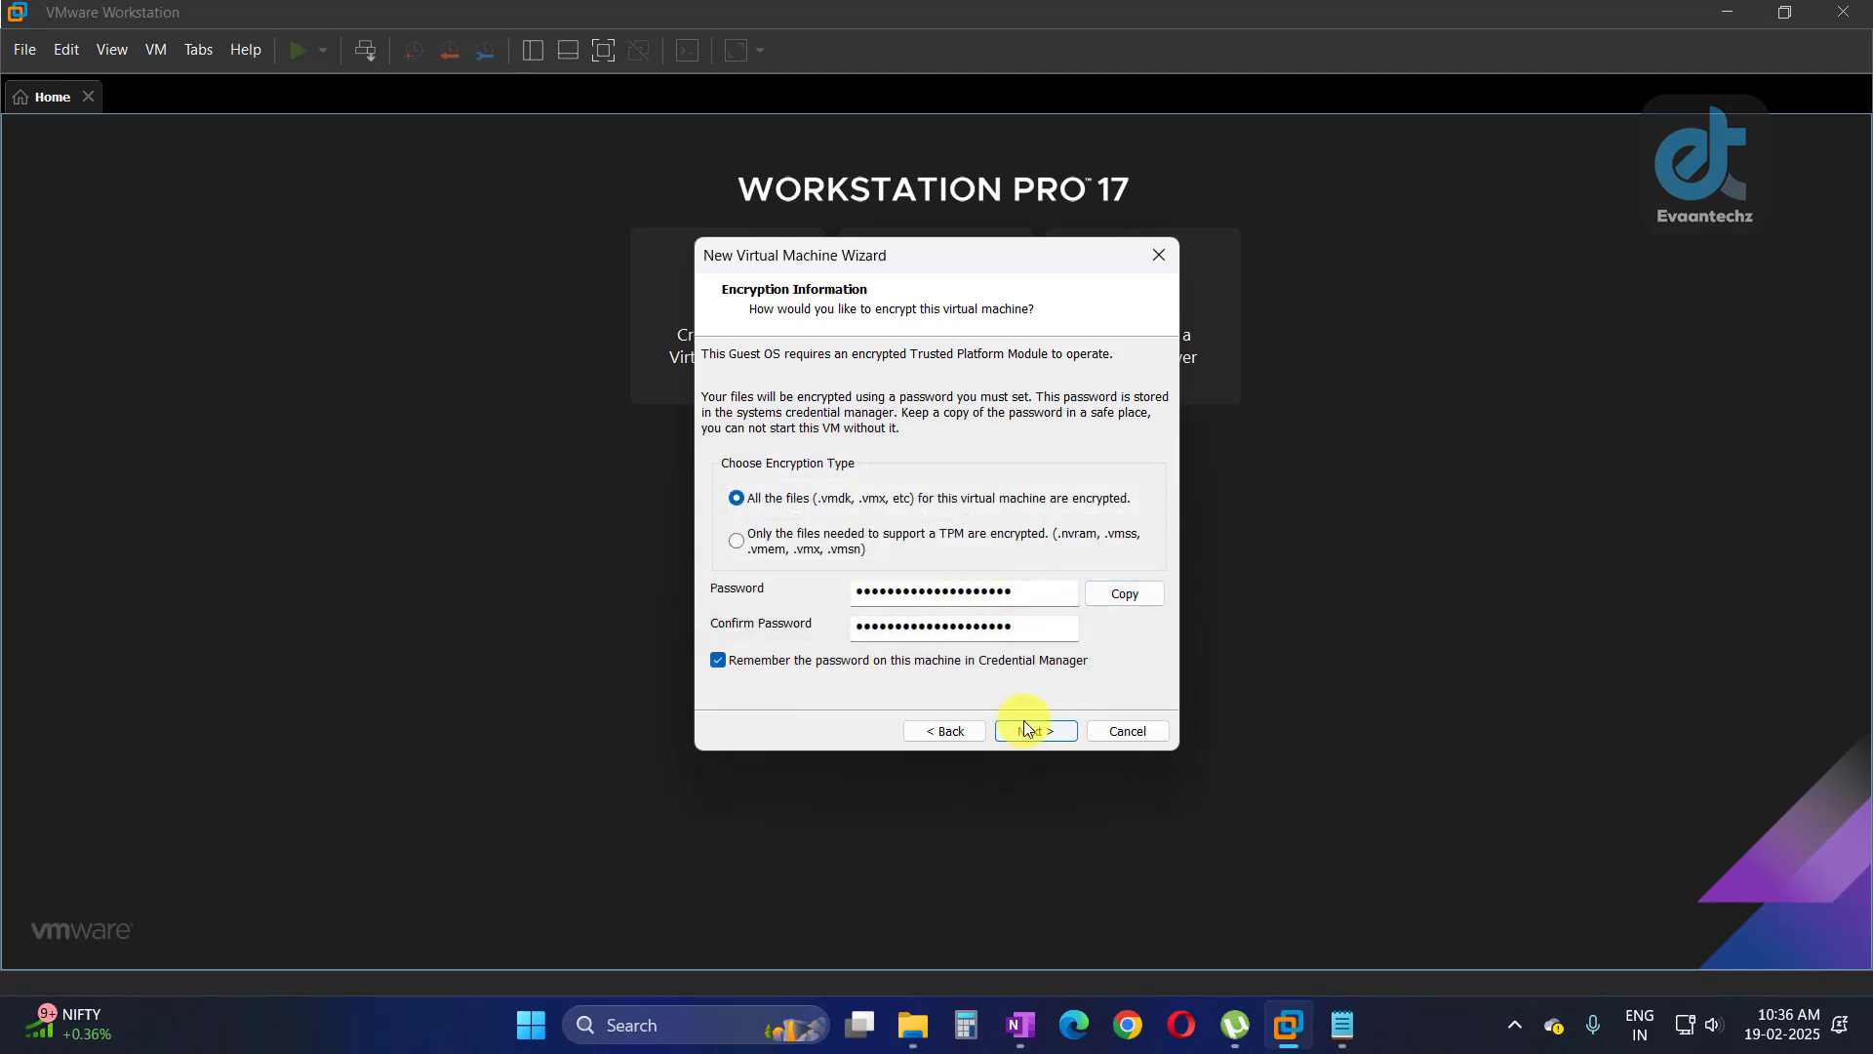
click(1024, 728)
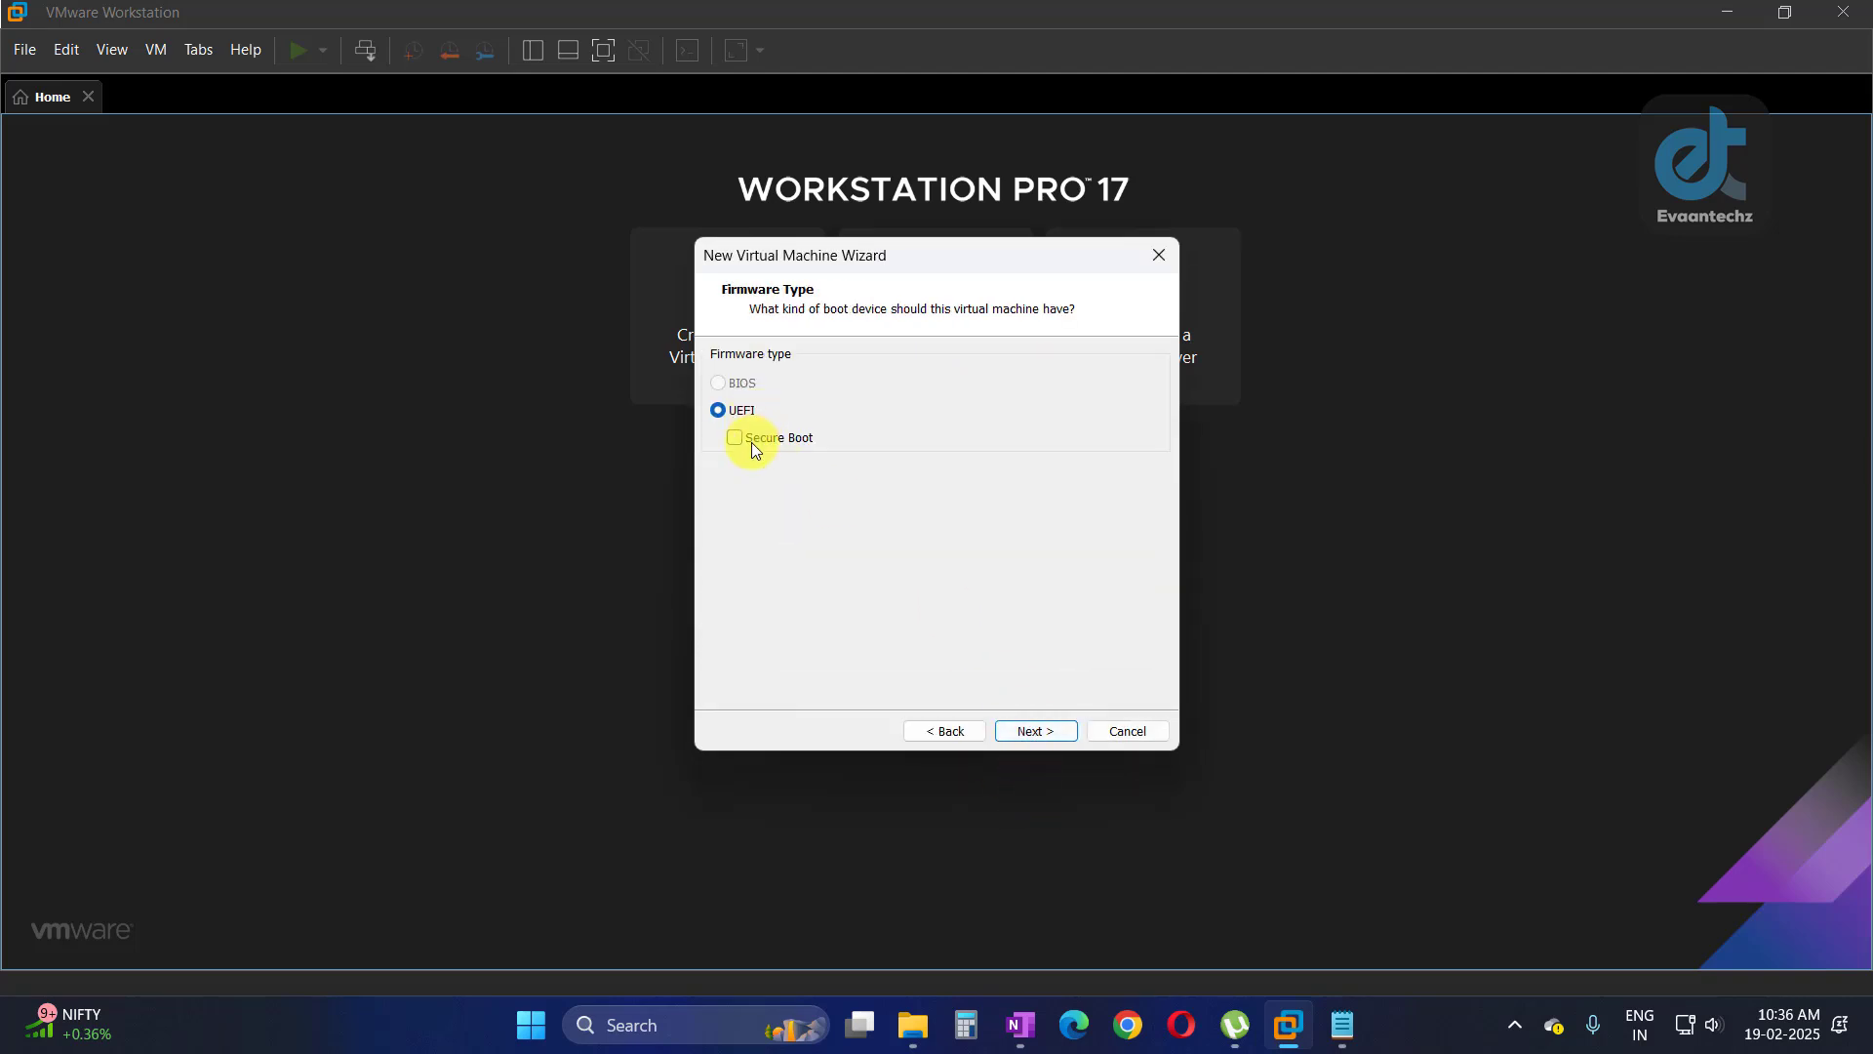
Step: Leave UEFI Secure Boot unchecked
click(753, 444)
click(780, 444)
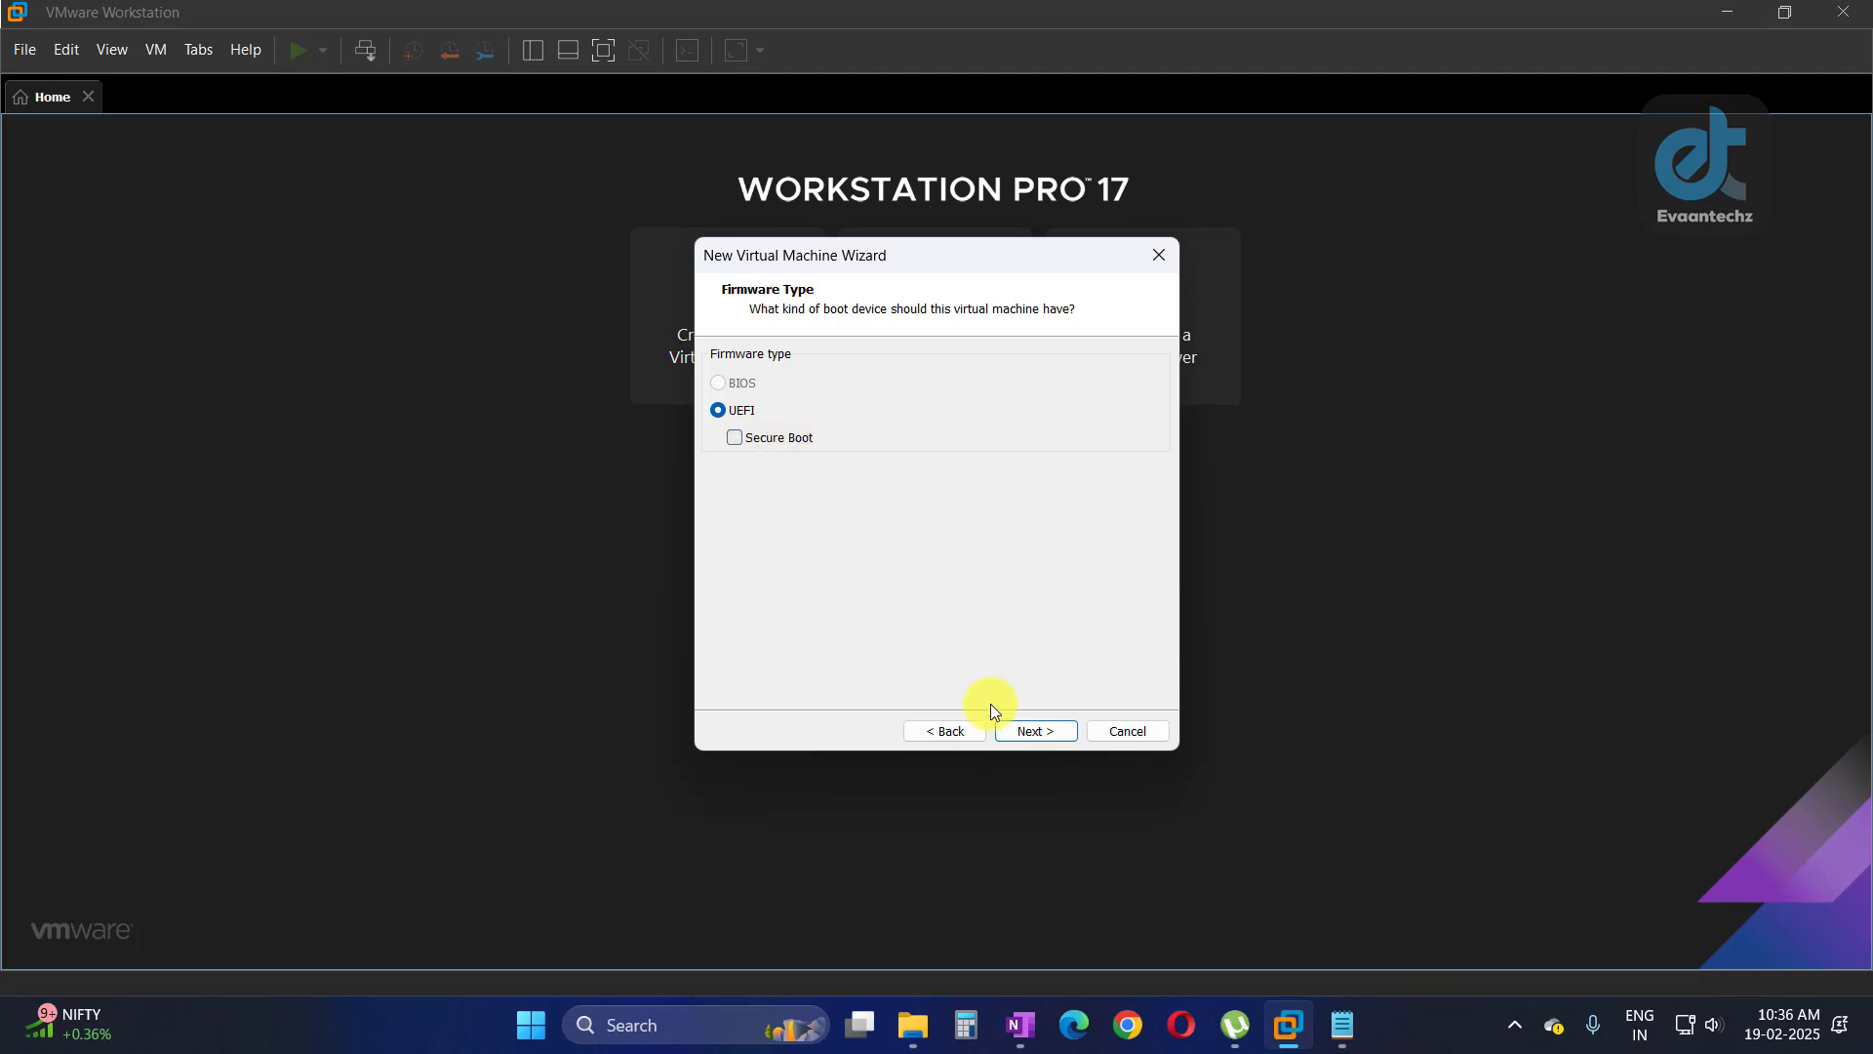
click(1036, 732)
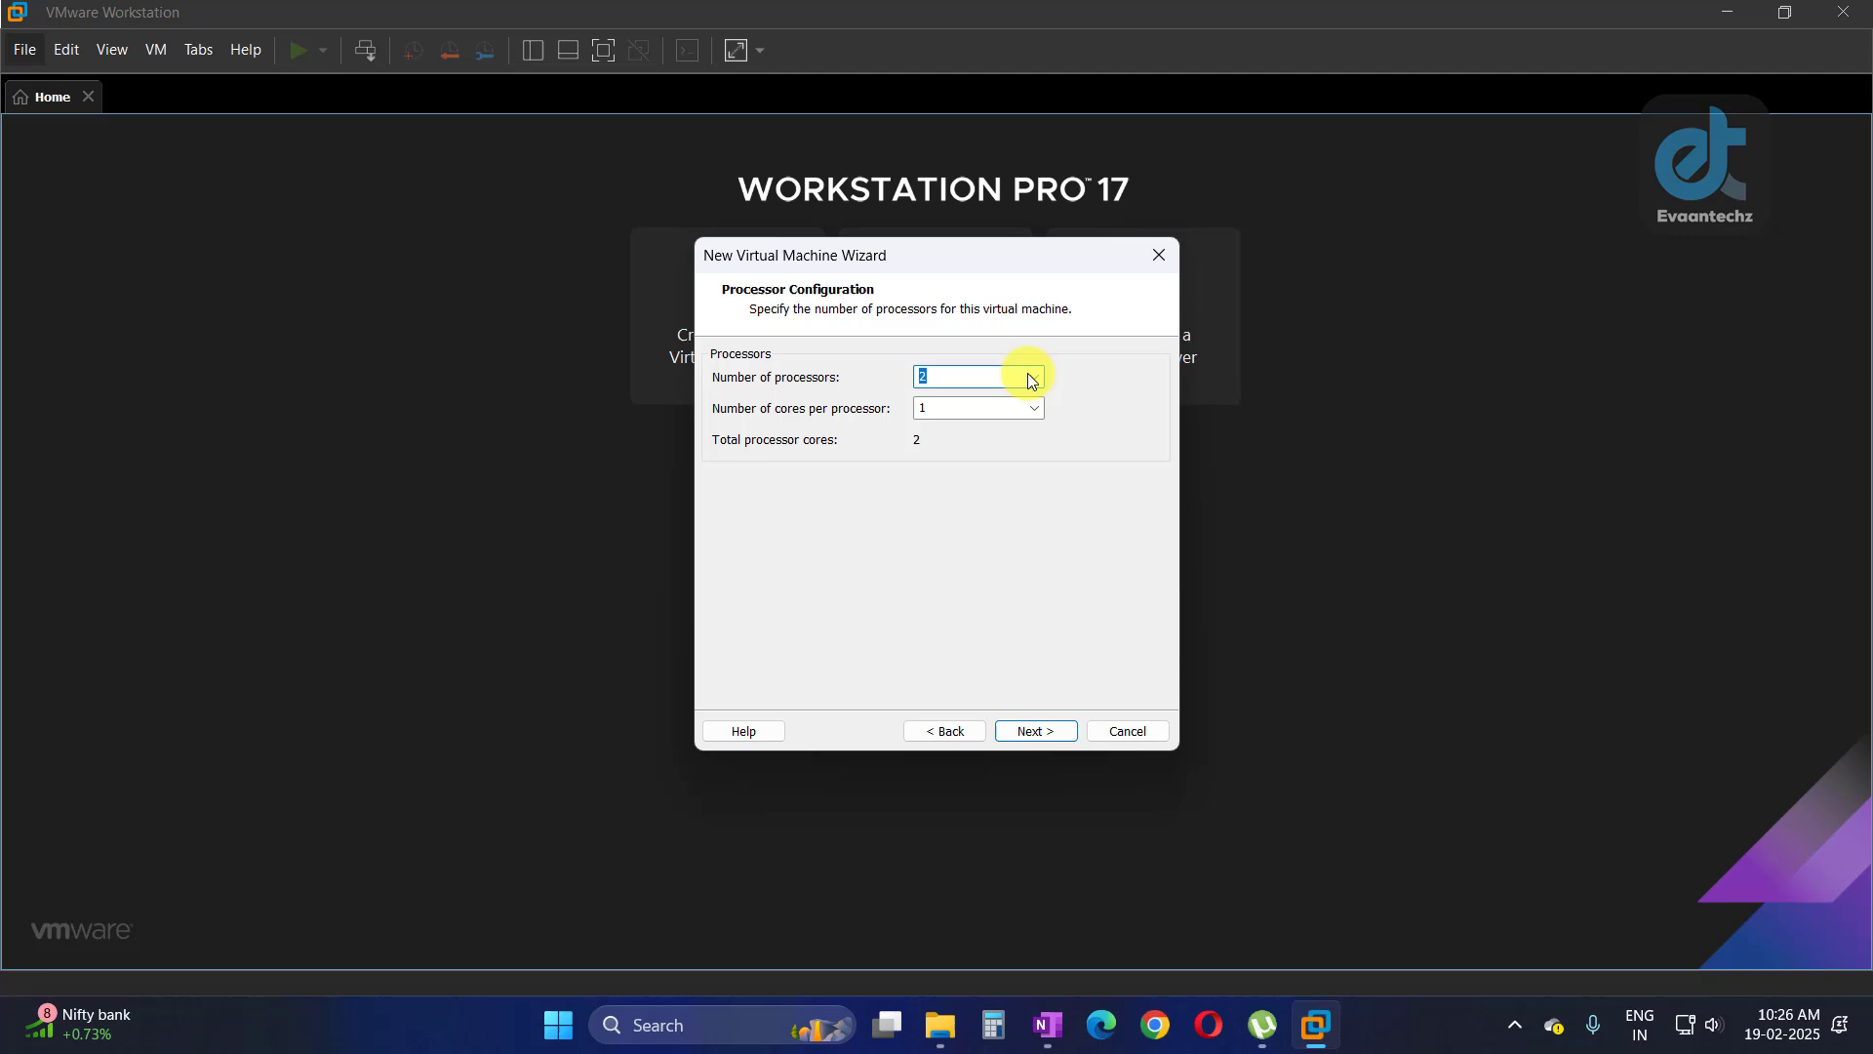
Step: Set 1 processor with 6 cores per processor, then open Task Manager
click(1035, 377)
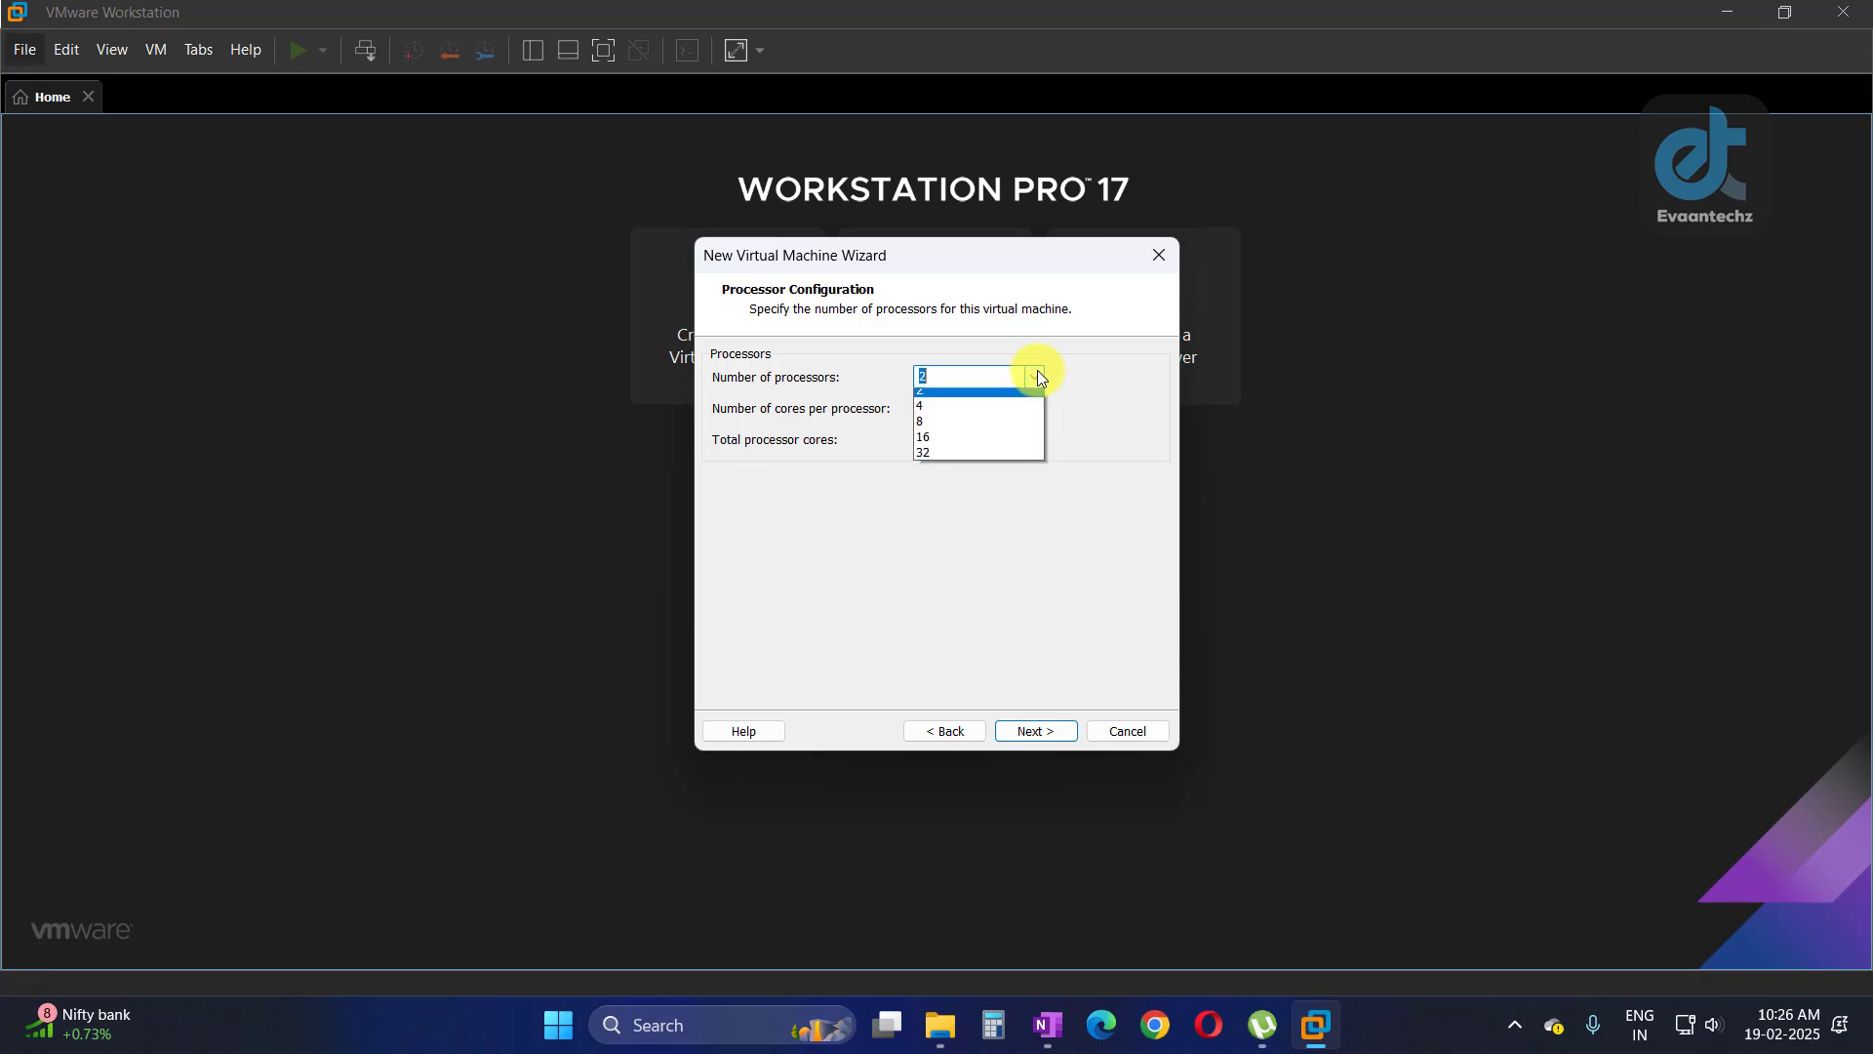
click(952, 398)
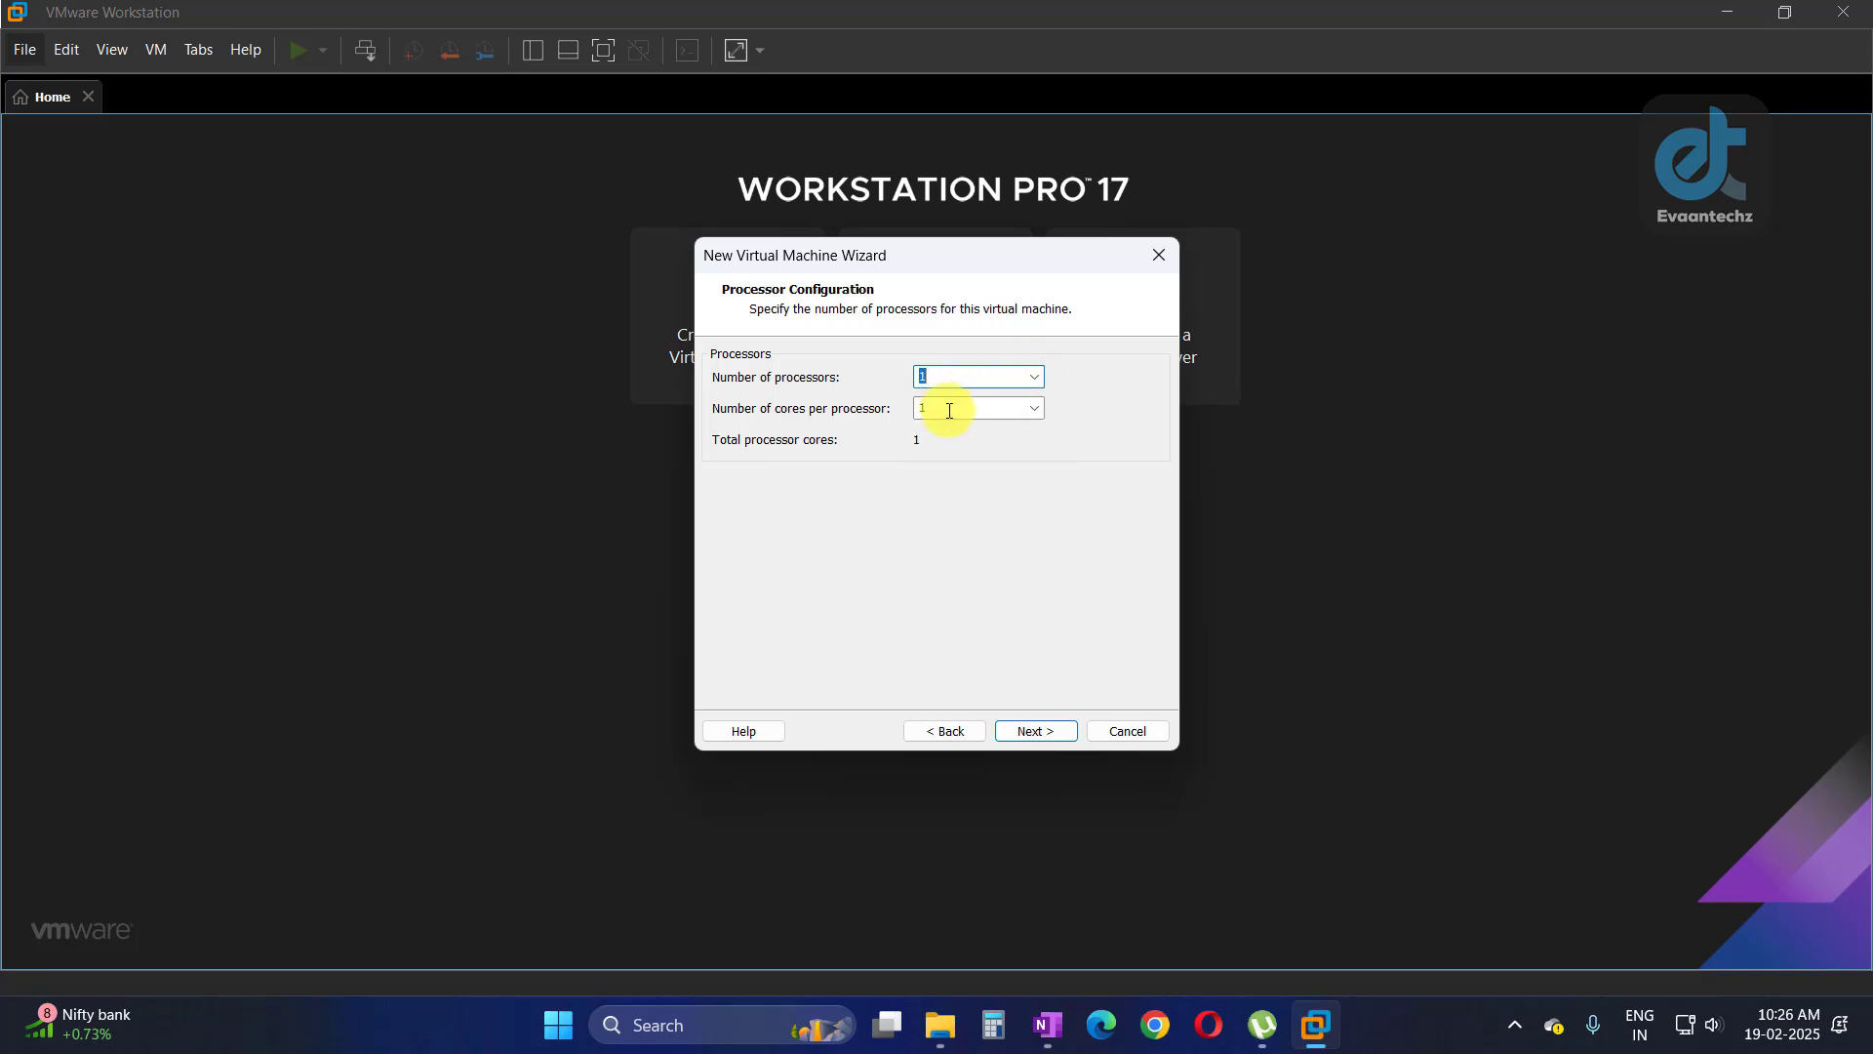
click(1035, 408)
click(921, 489)
right_click(1461, 1026)
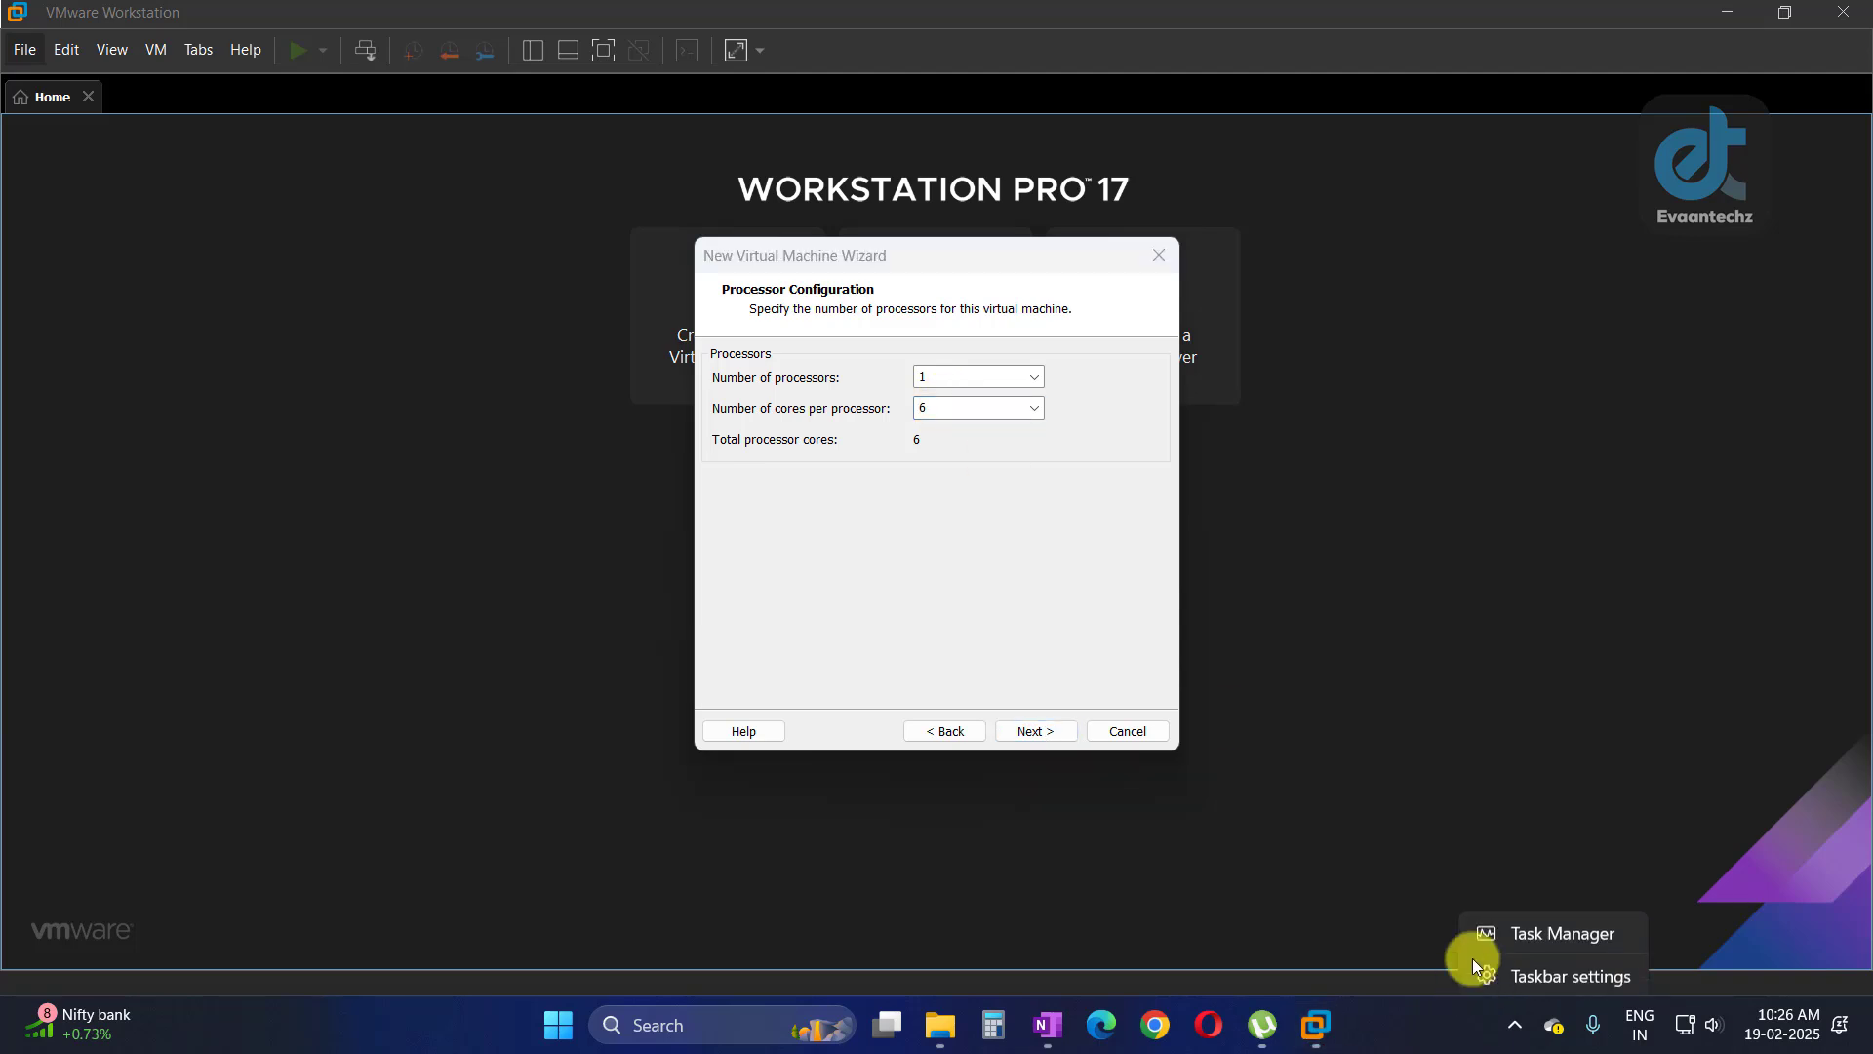
click(1485, 923)
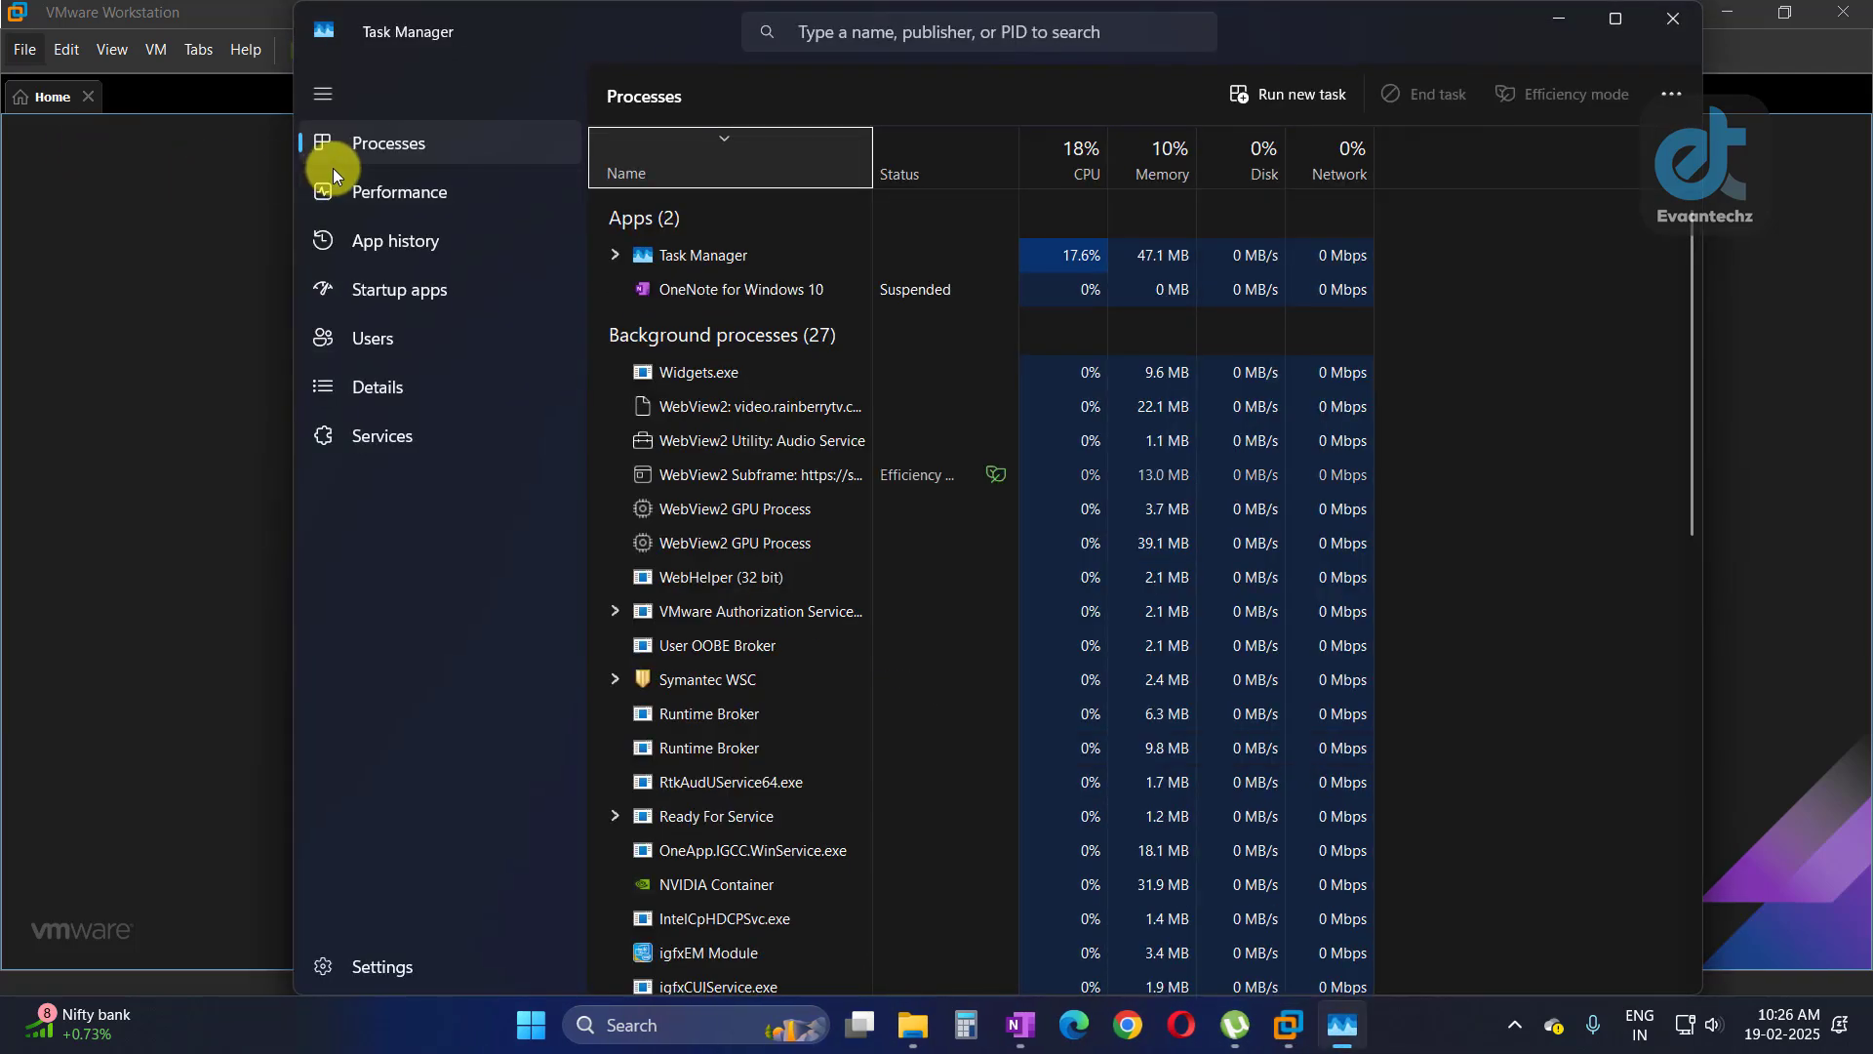
Step: Check the host CPU's 10 cores and 20 logical processors, then close Task Manager
click(342, 191)
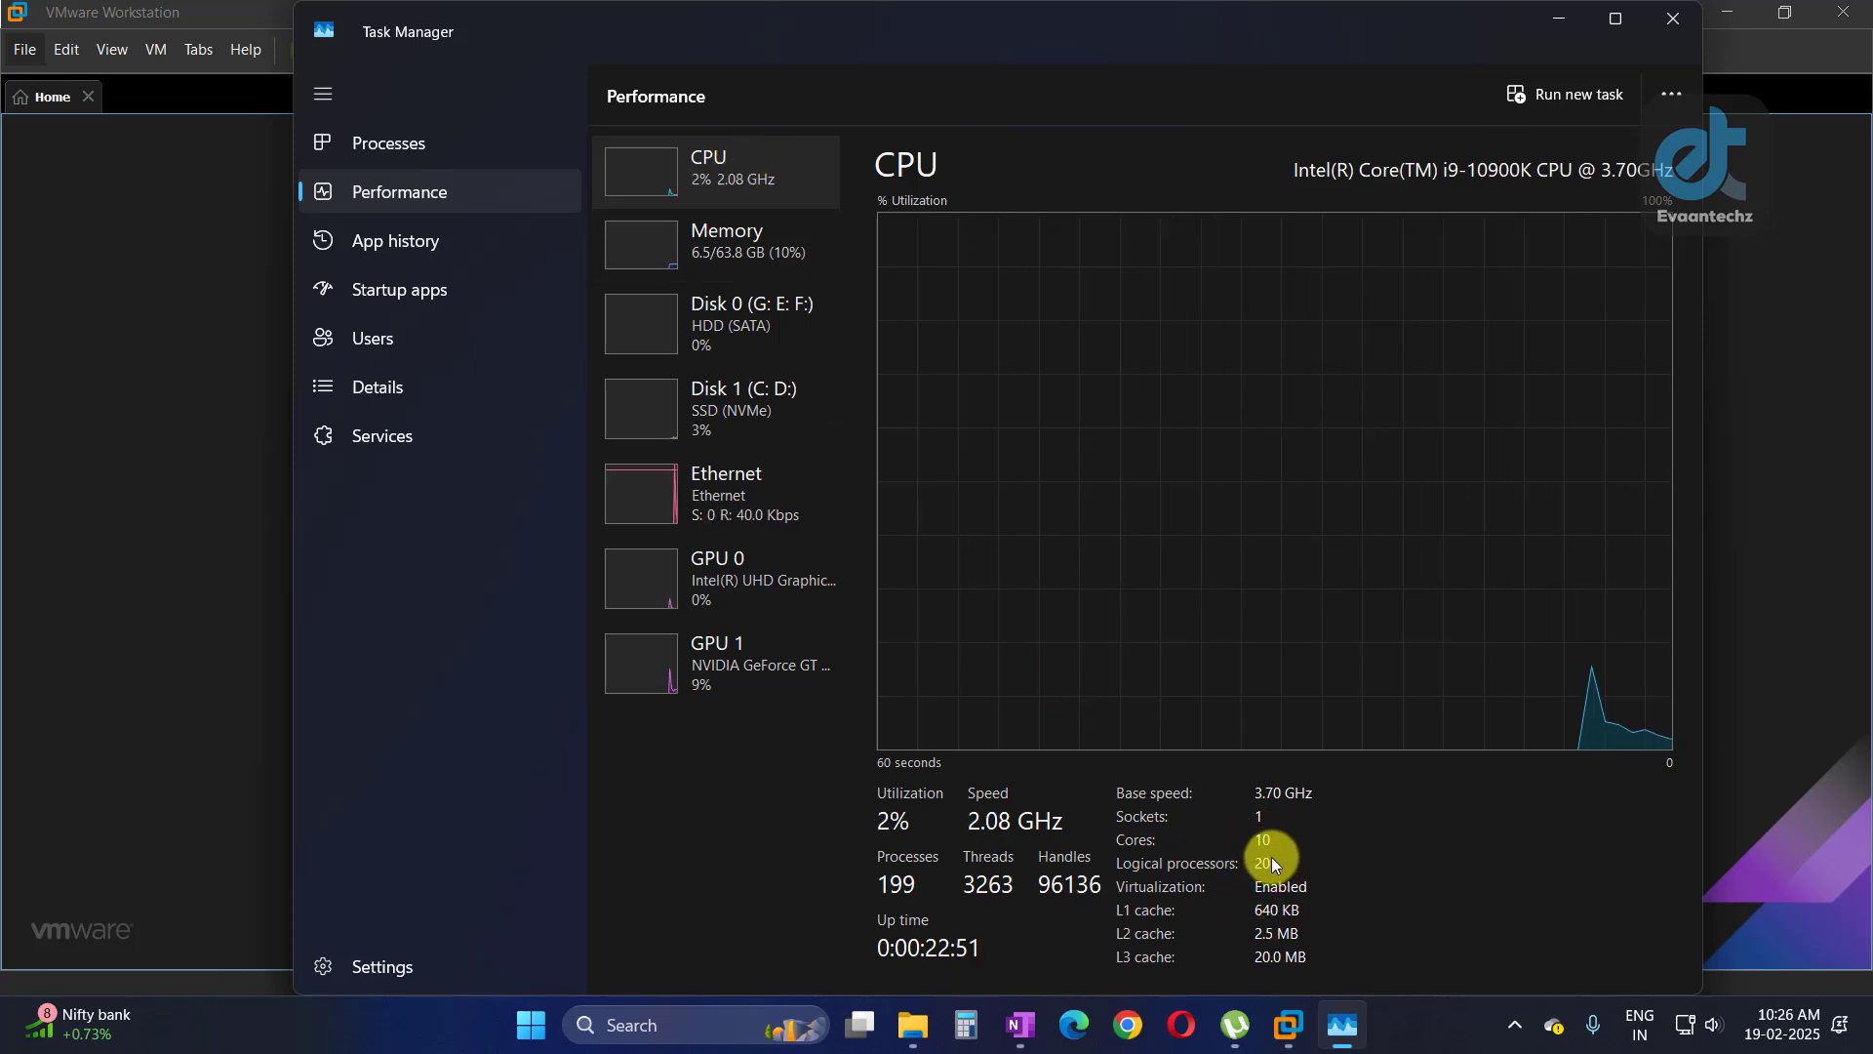
click(1674, 20)
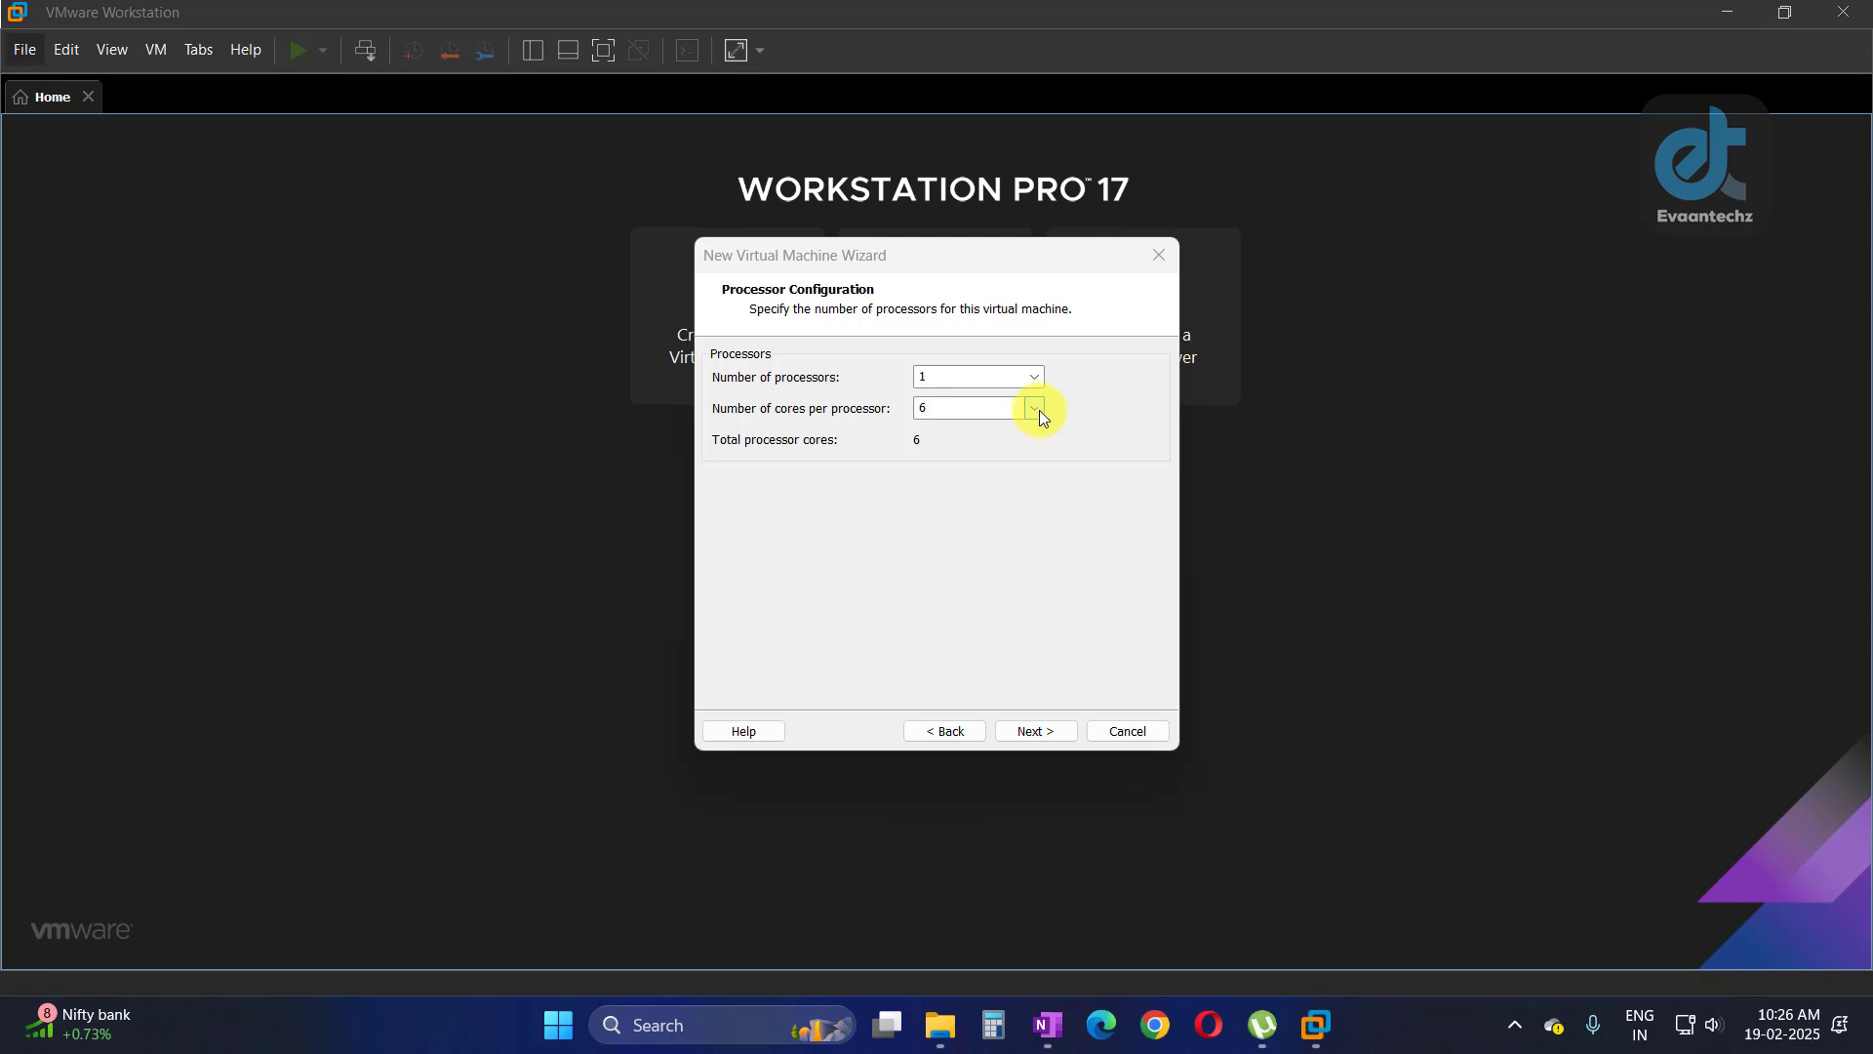
Step: Raise the VM's memory to 8192 MB (8 GB)
click(1021, 735)
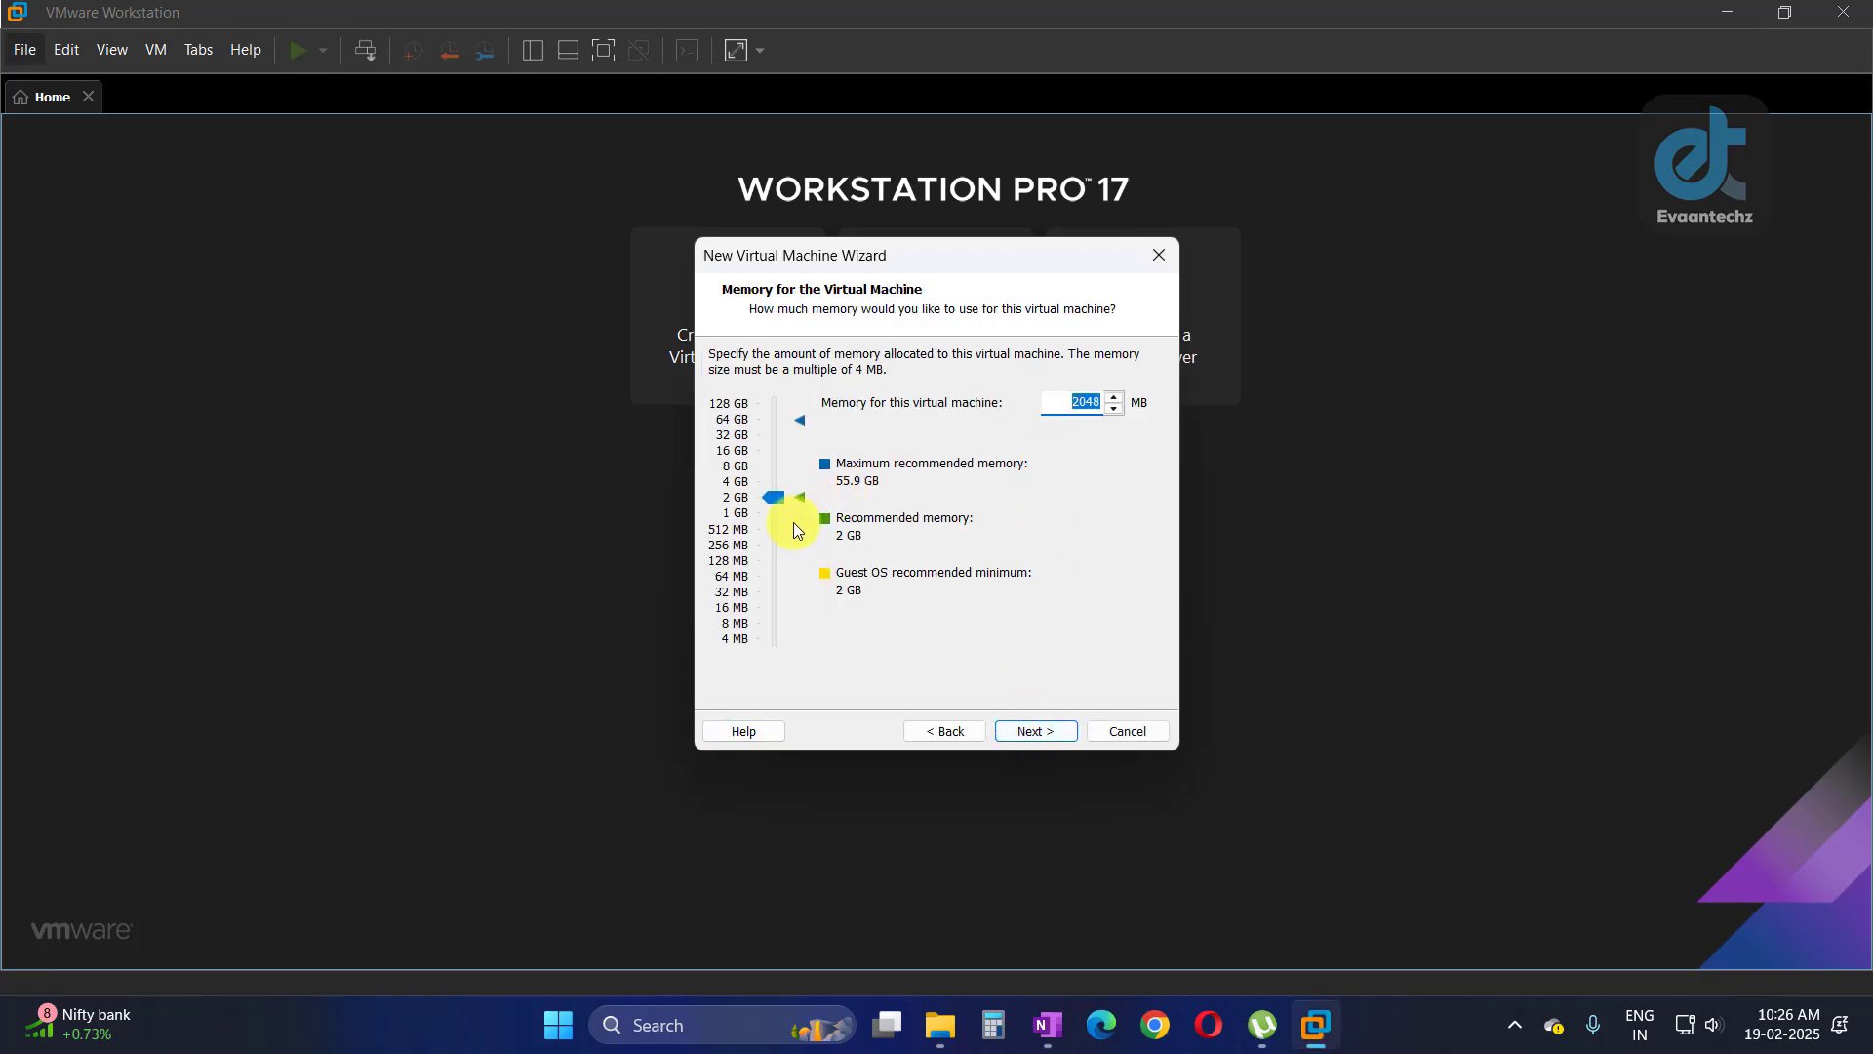
drag(783, 500, 769, 464)
right_click(1439, 1025)
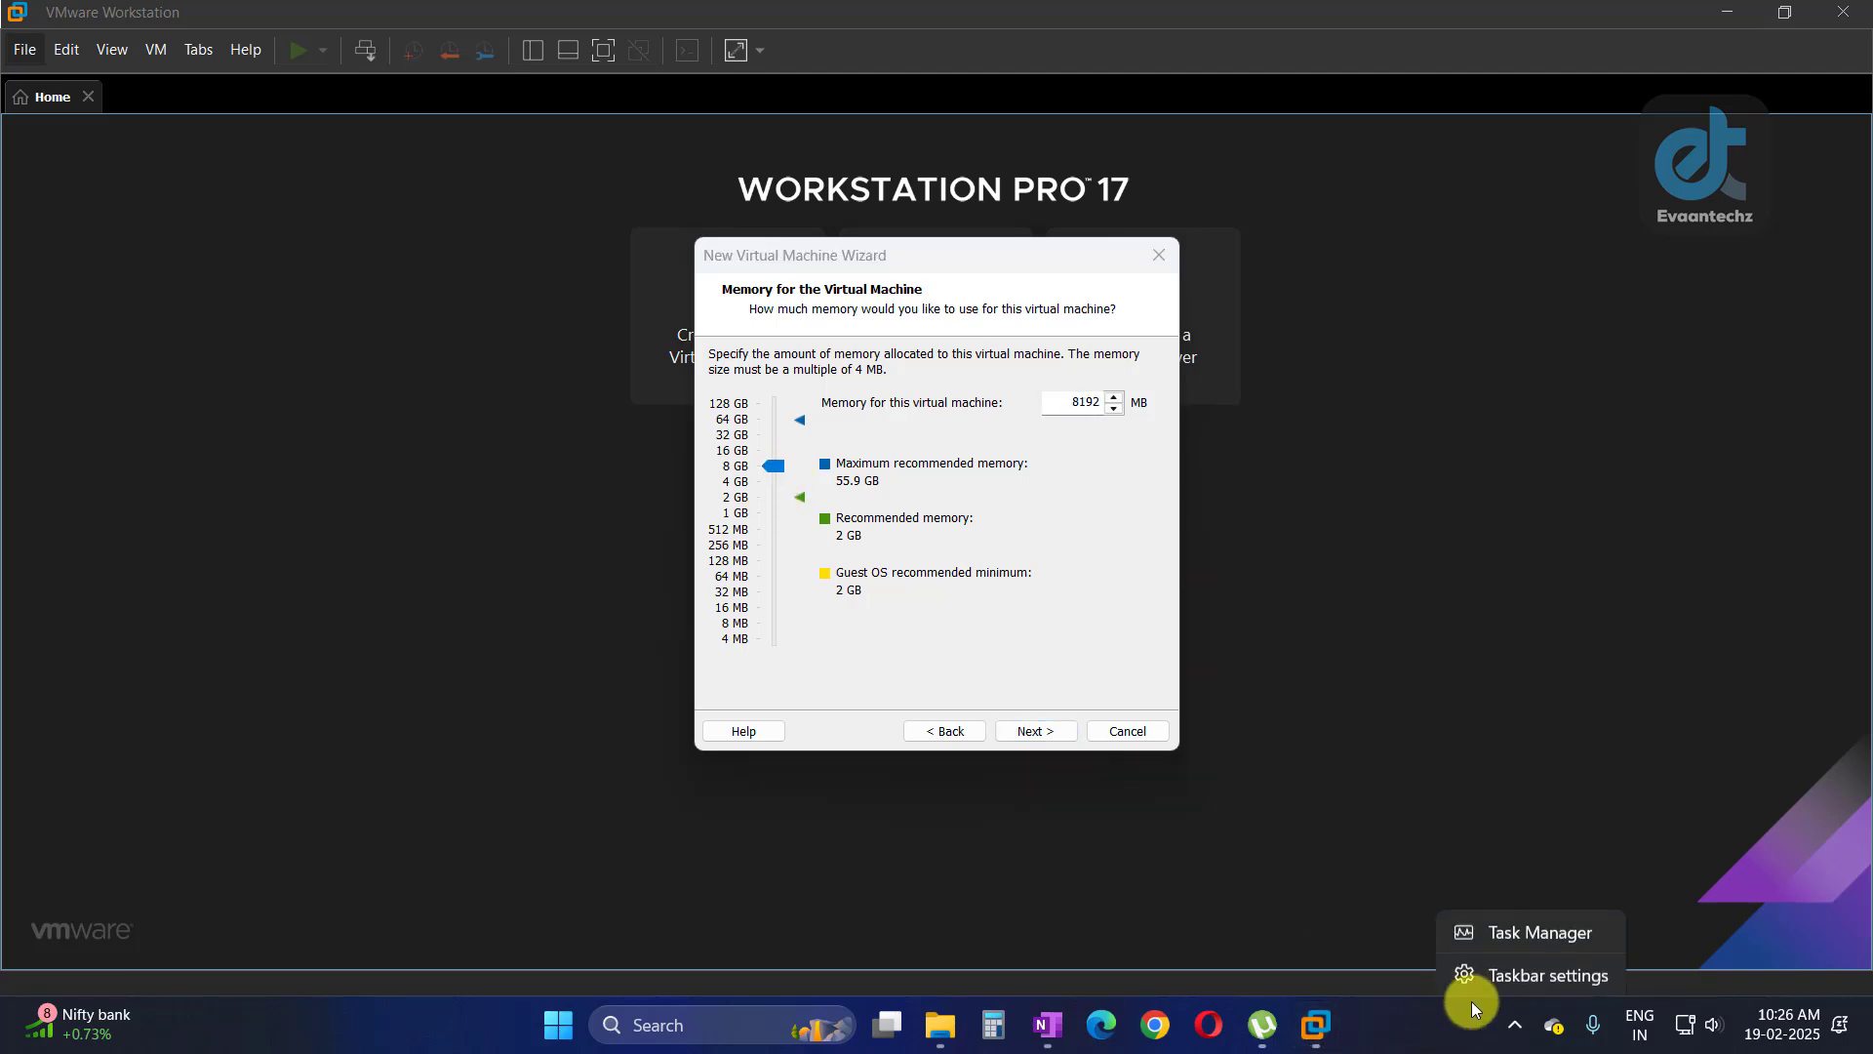
Step: Check host memory (63.8 GB total, 57.3 GB available) in Task Manager, then close it
click(1500, 935)
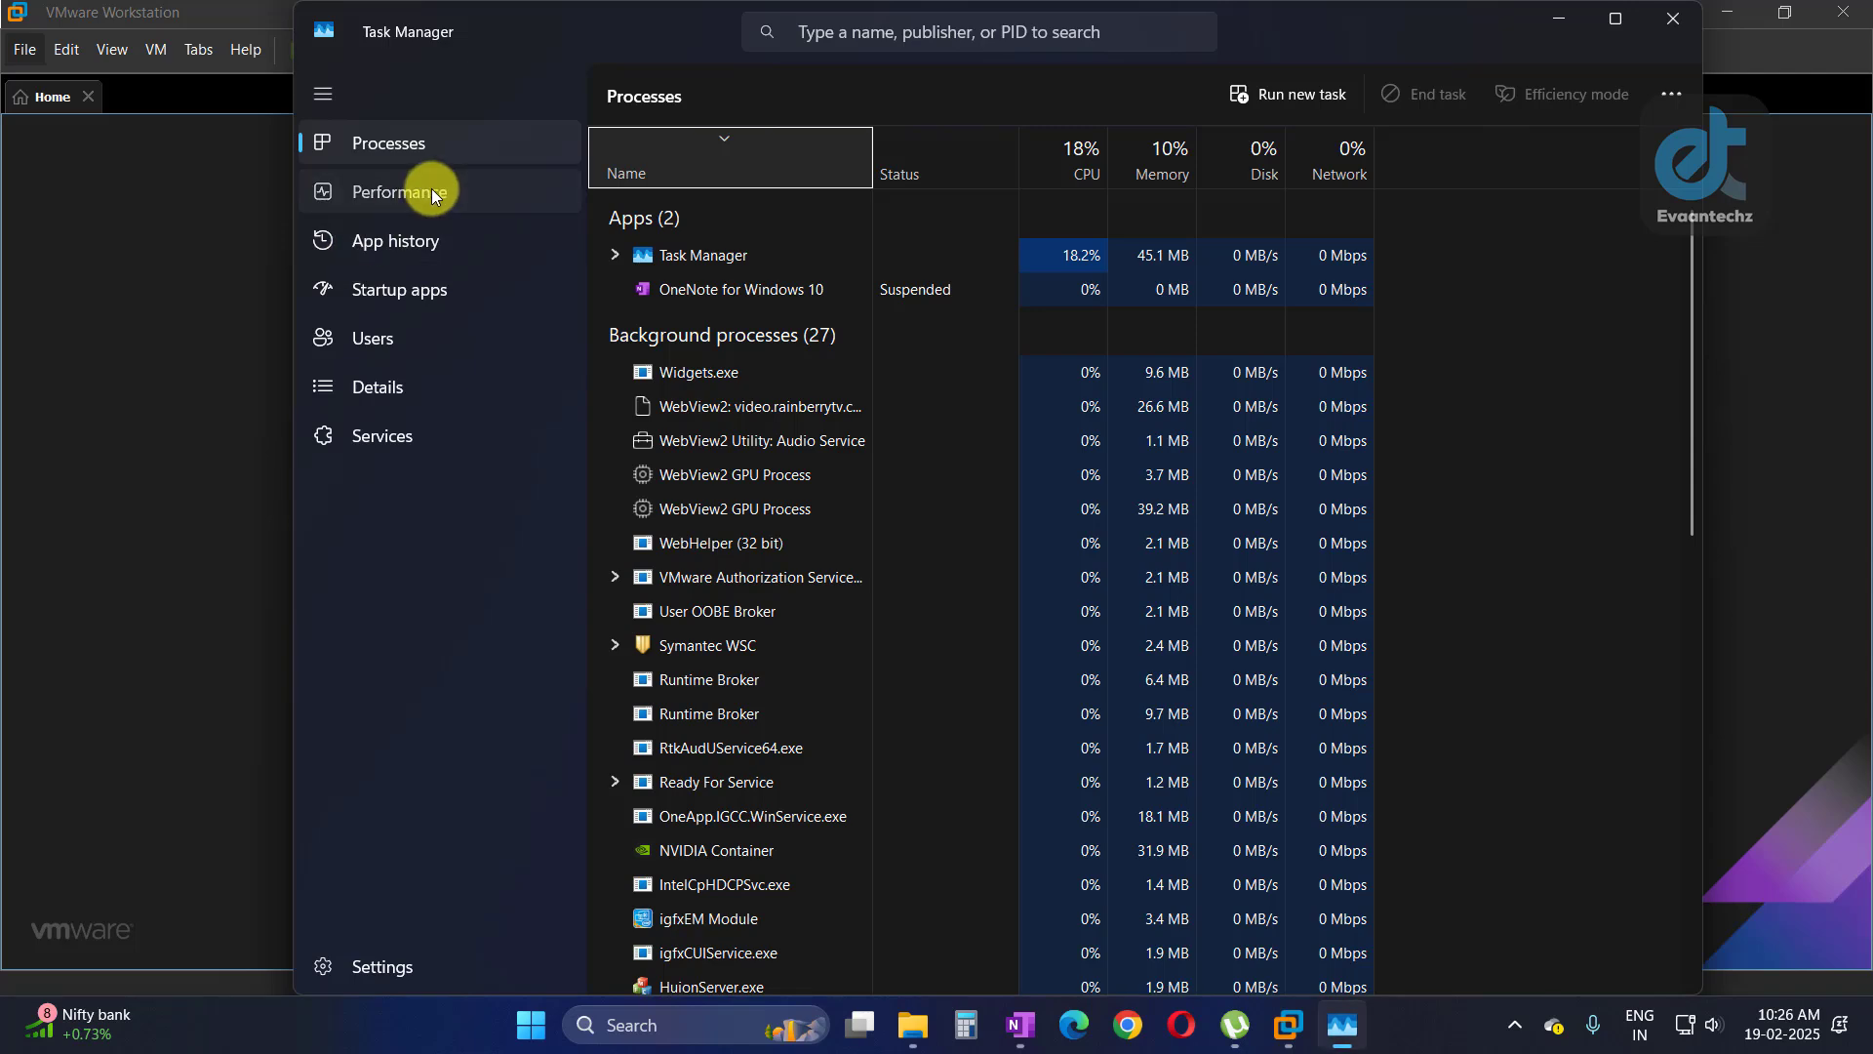
click(431, 190)
click(659, 232)
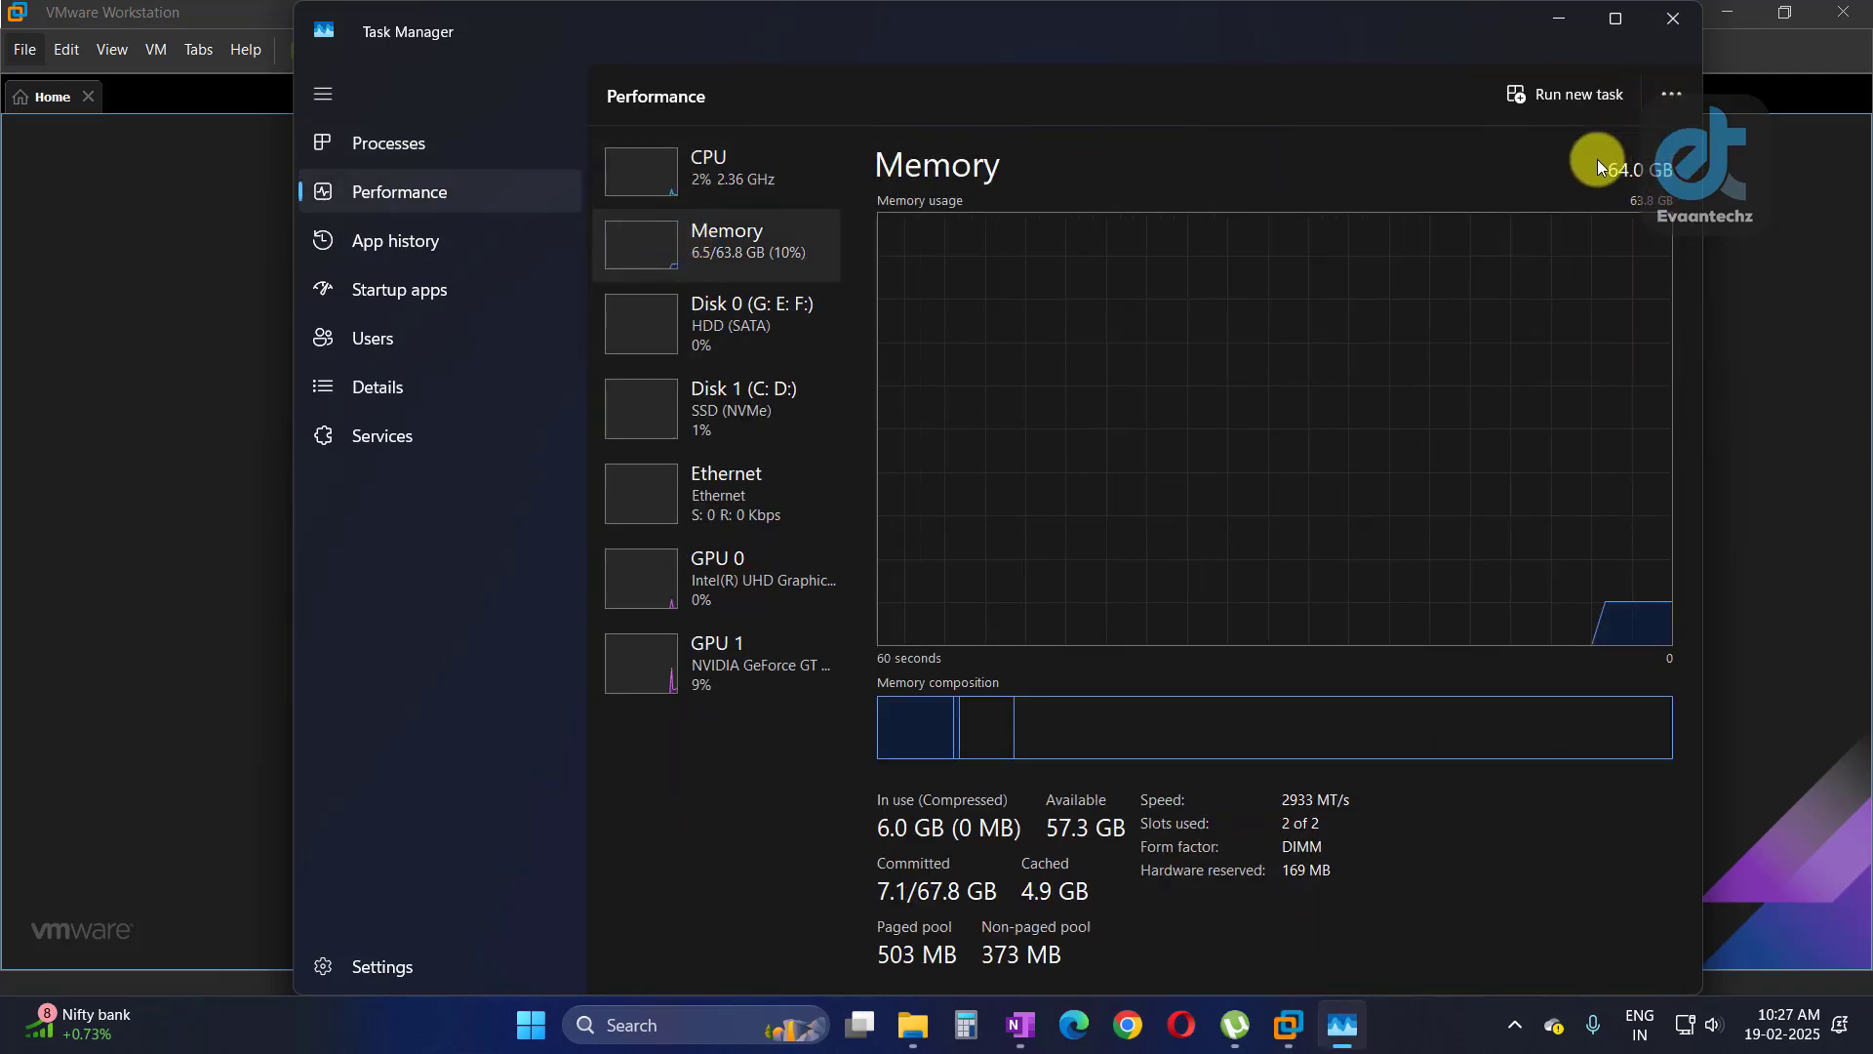
click(1661, 27)
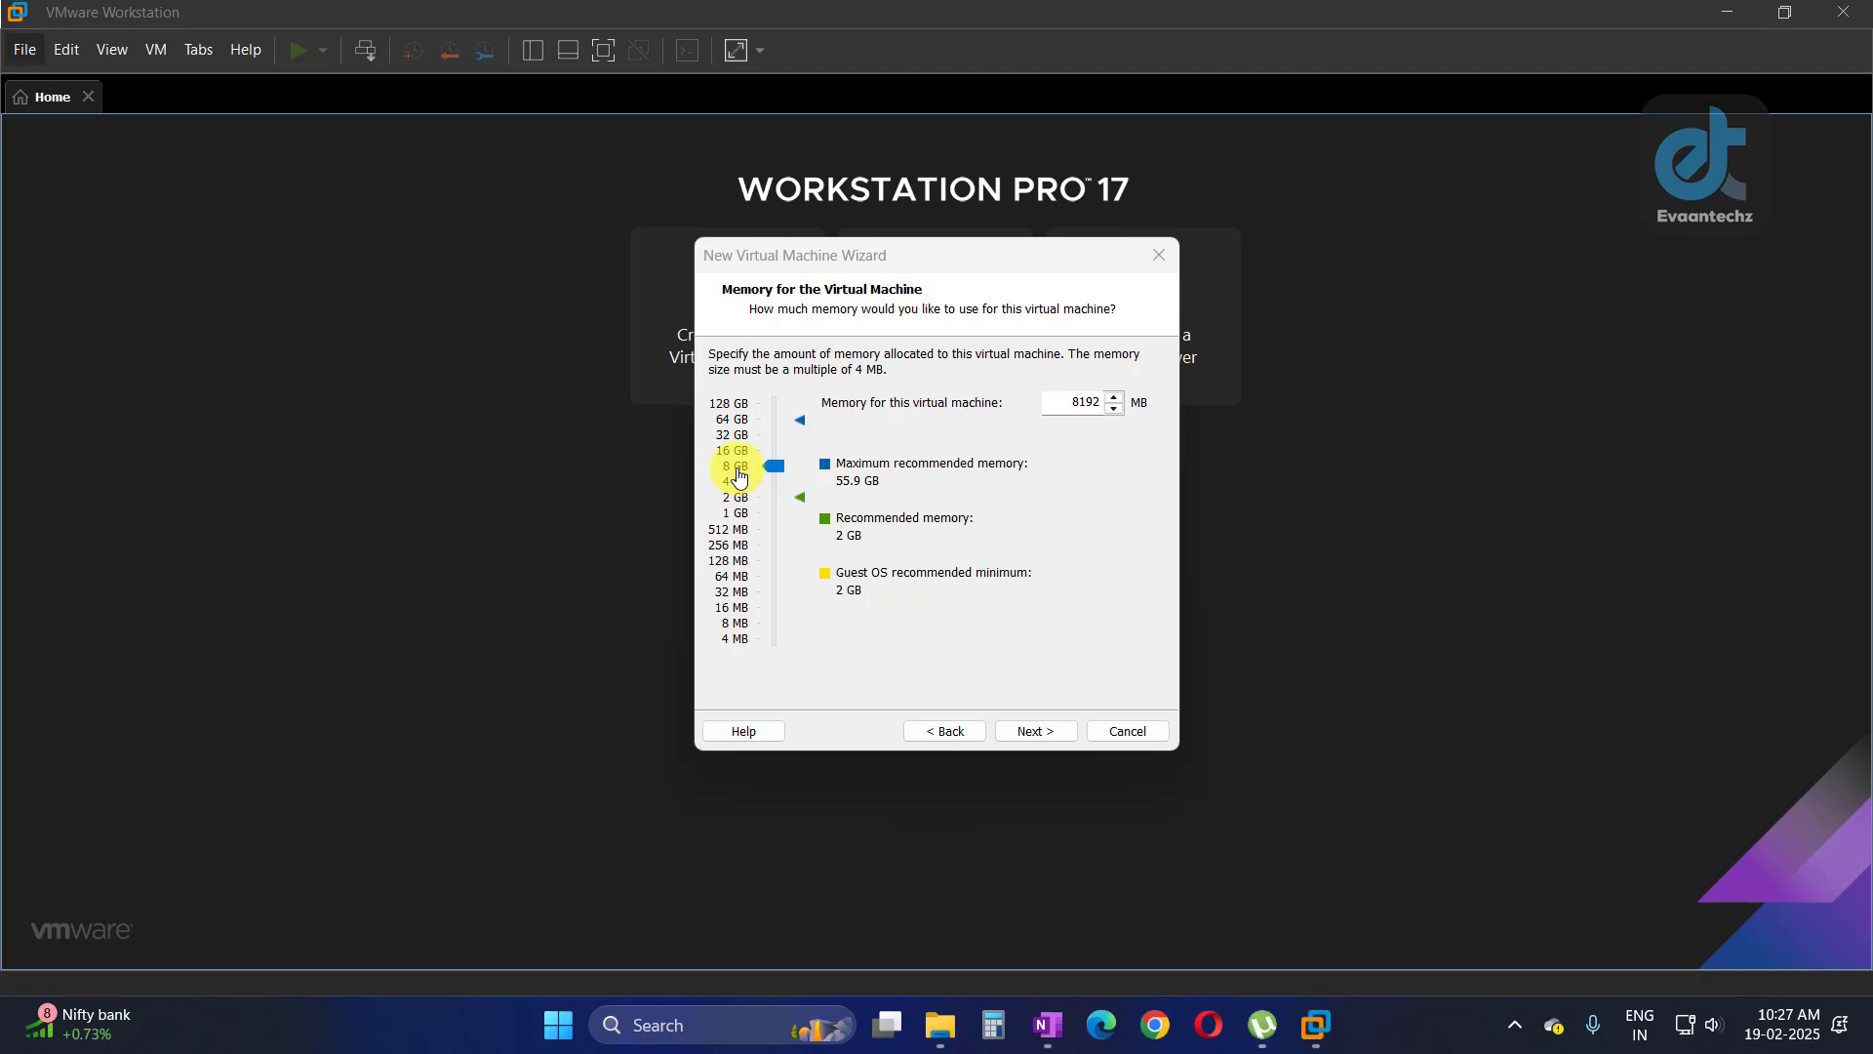
Step: Keep NAT as the network type and bring OneNote to the front
click(1030, 731)
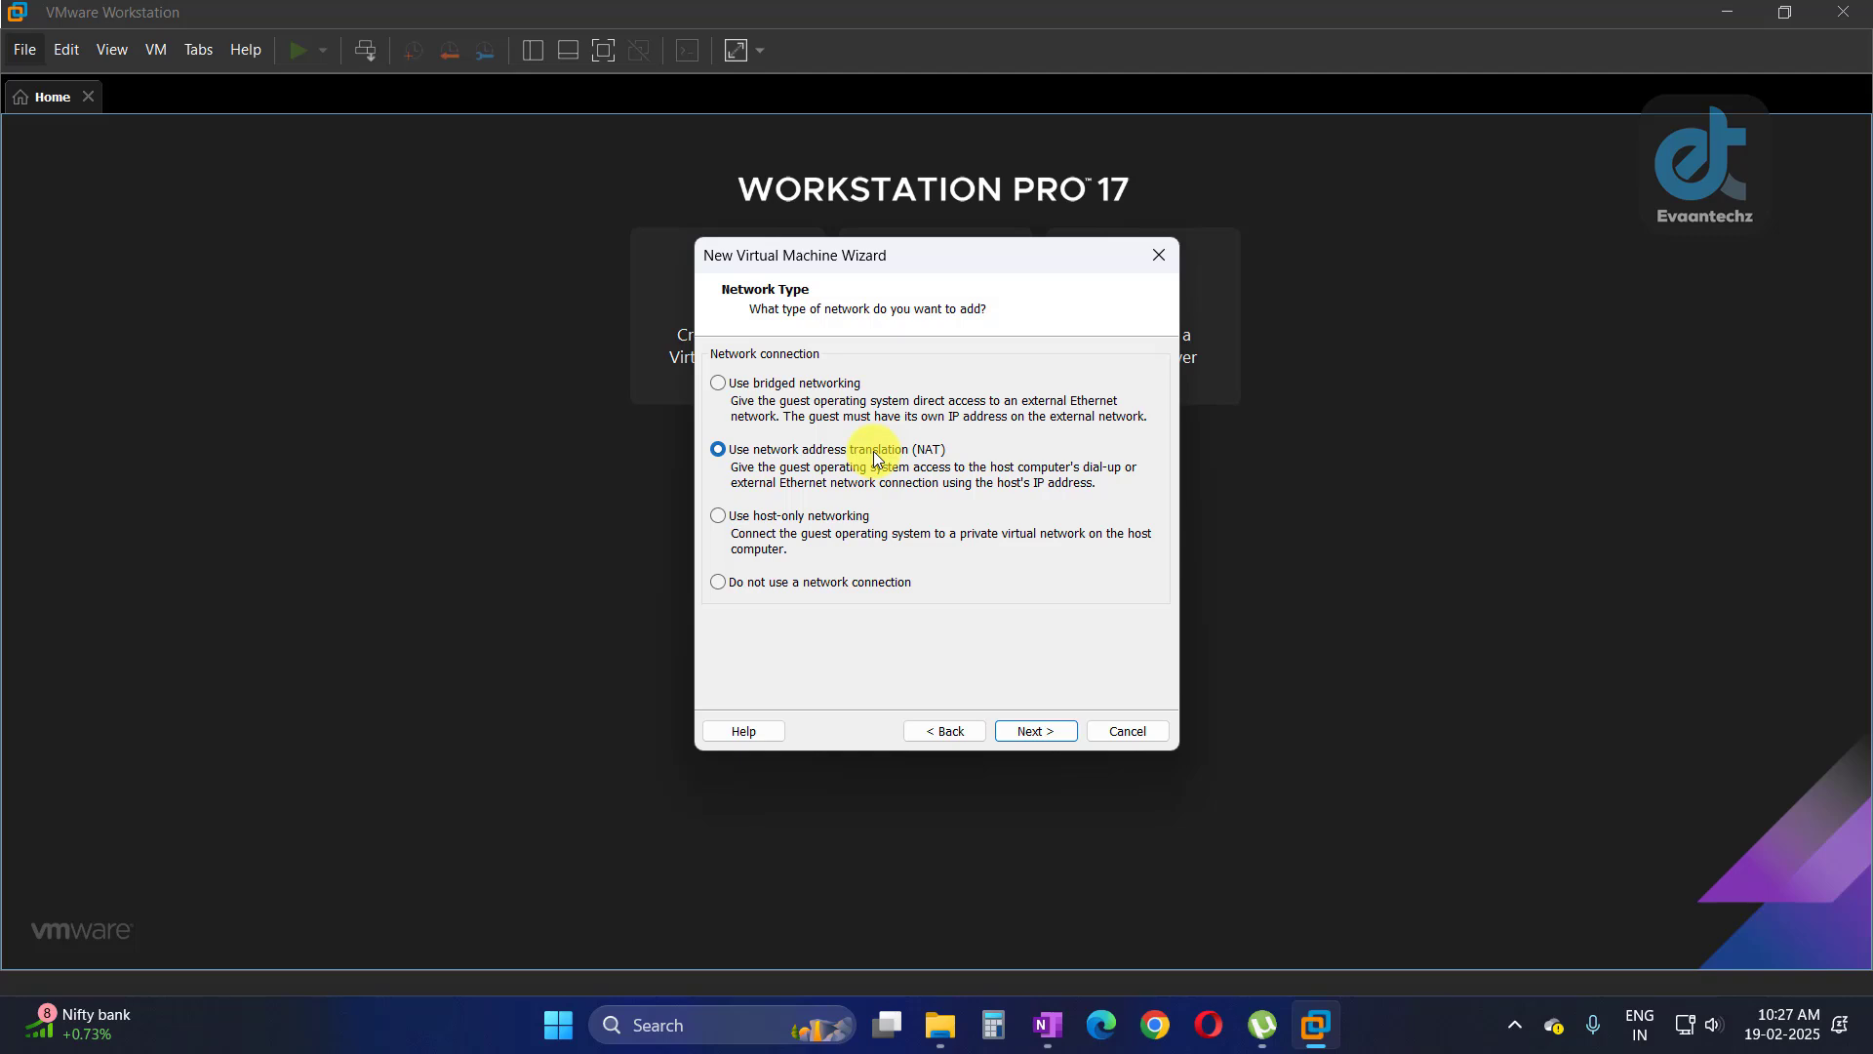
click(1049, 1024)
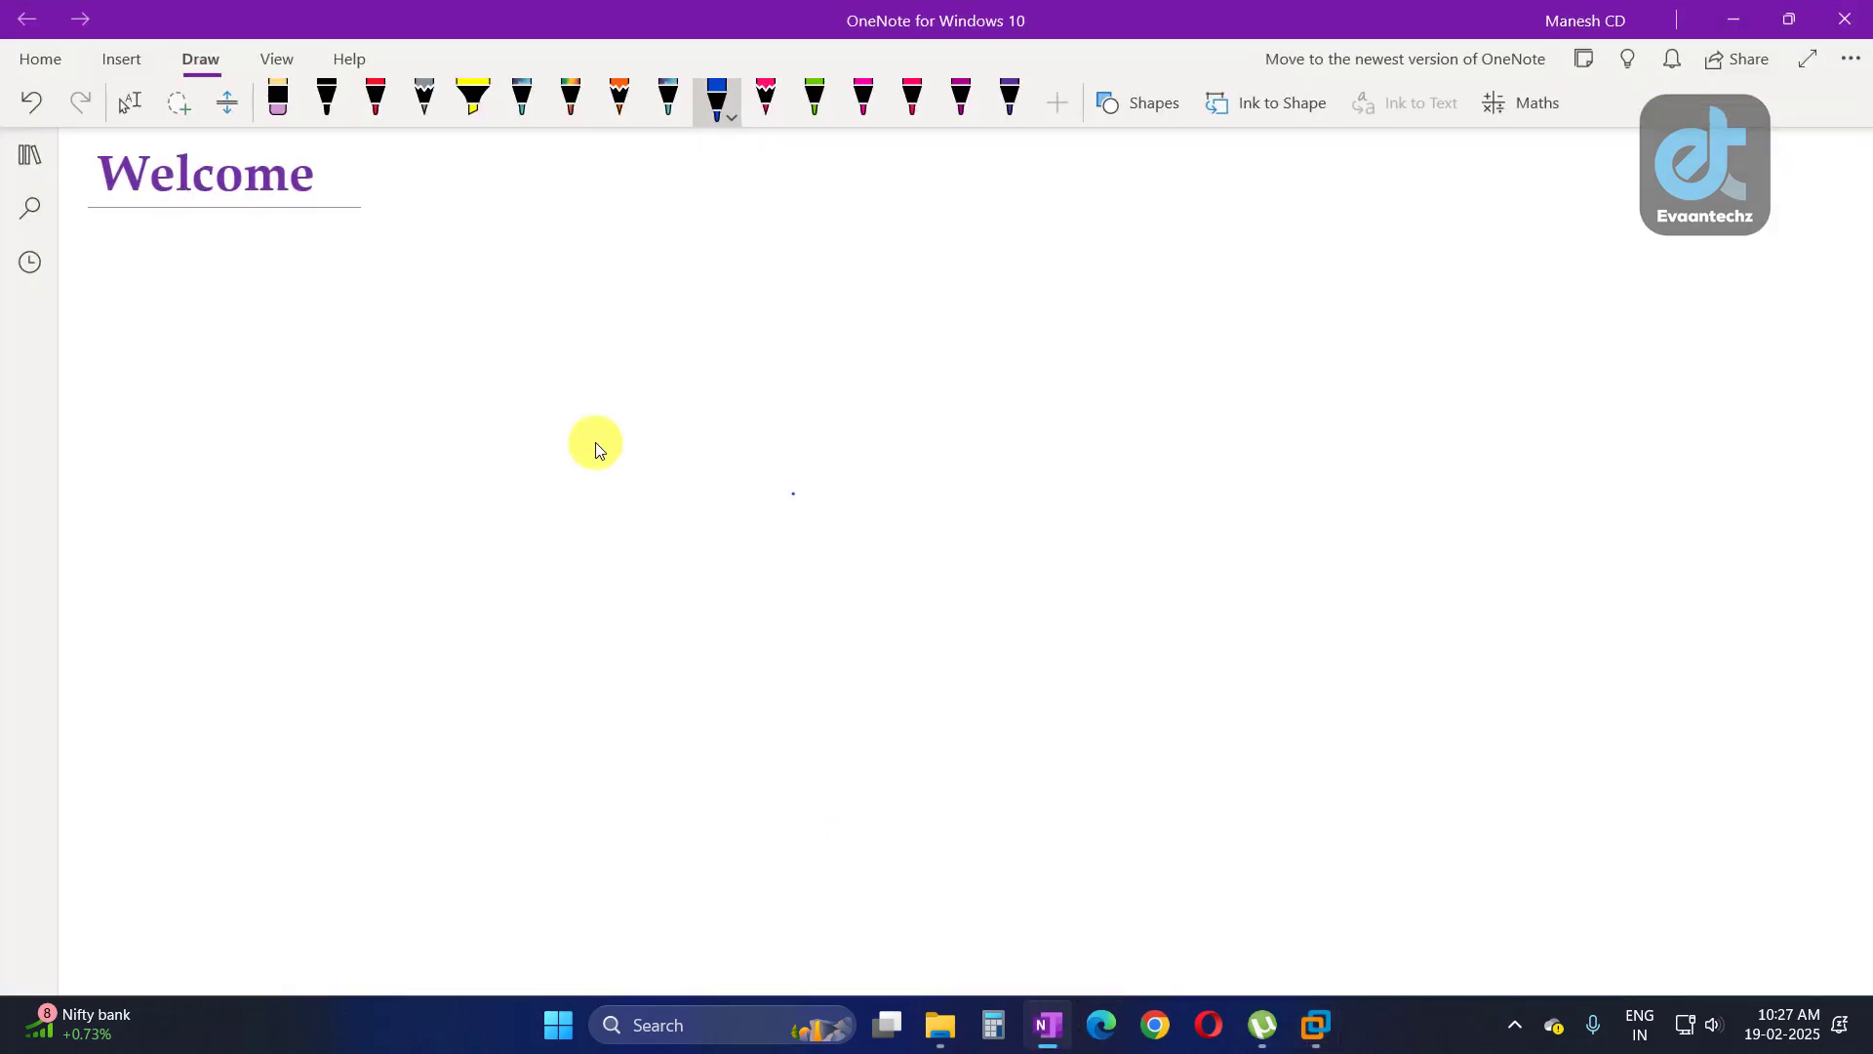
Step: Draw a rectangle for the host on the left of the page
click(179, 68)
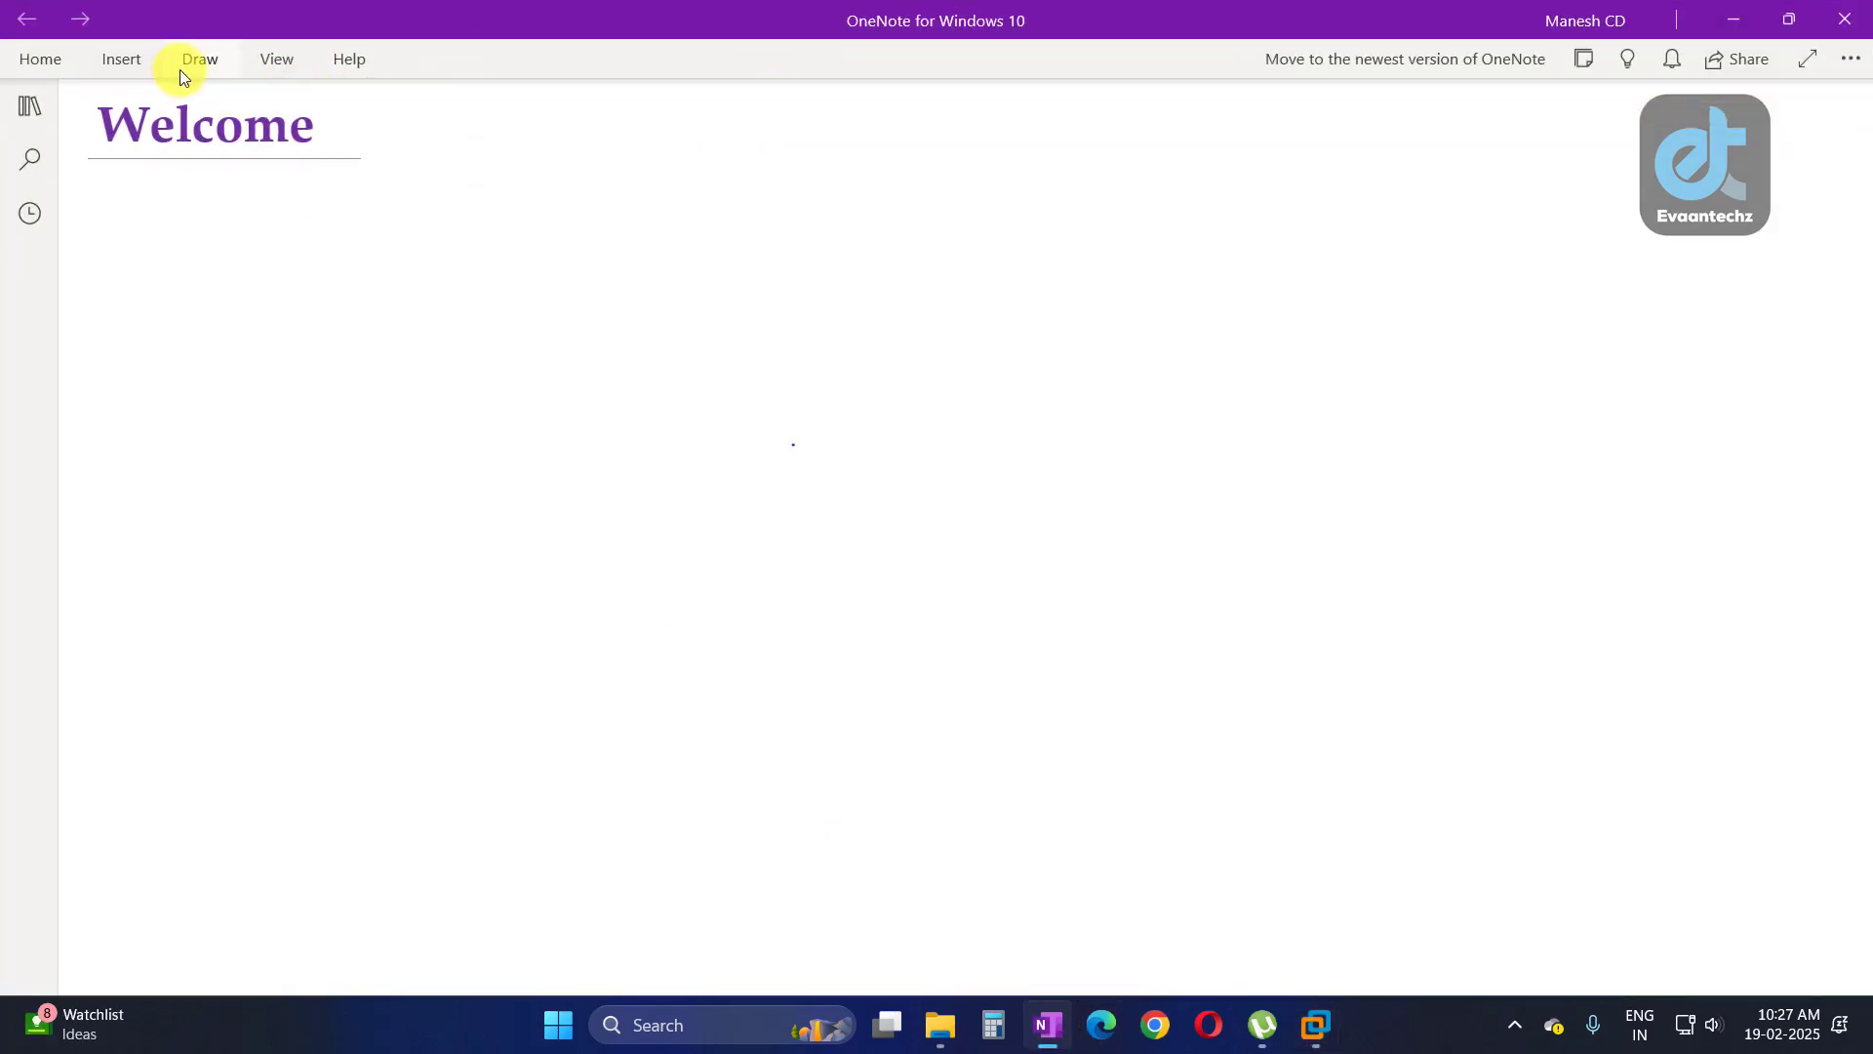
click(179, 68)
click(1137, 119)
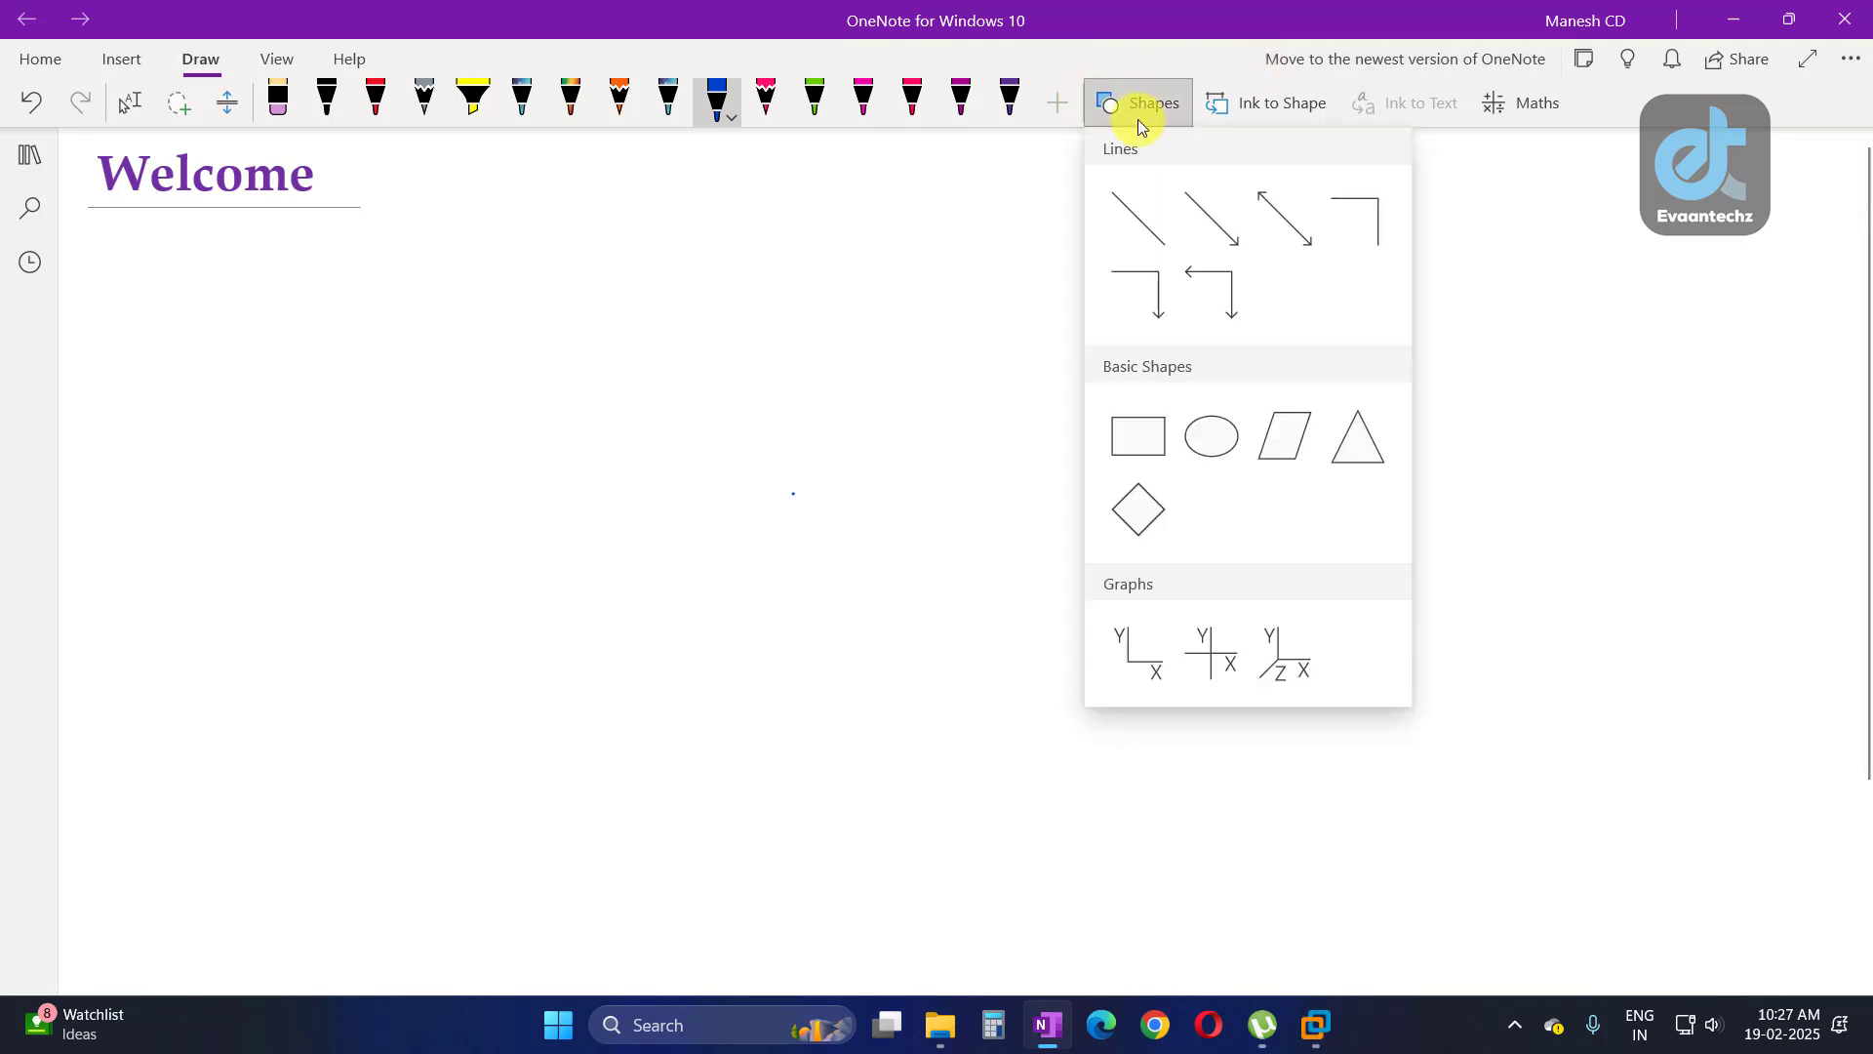
click(1171, 436)
drag(260, 260, 441, 690)
click(689, 642)
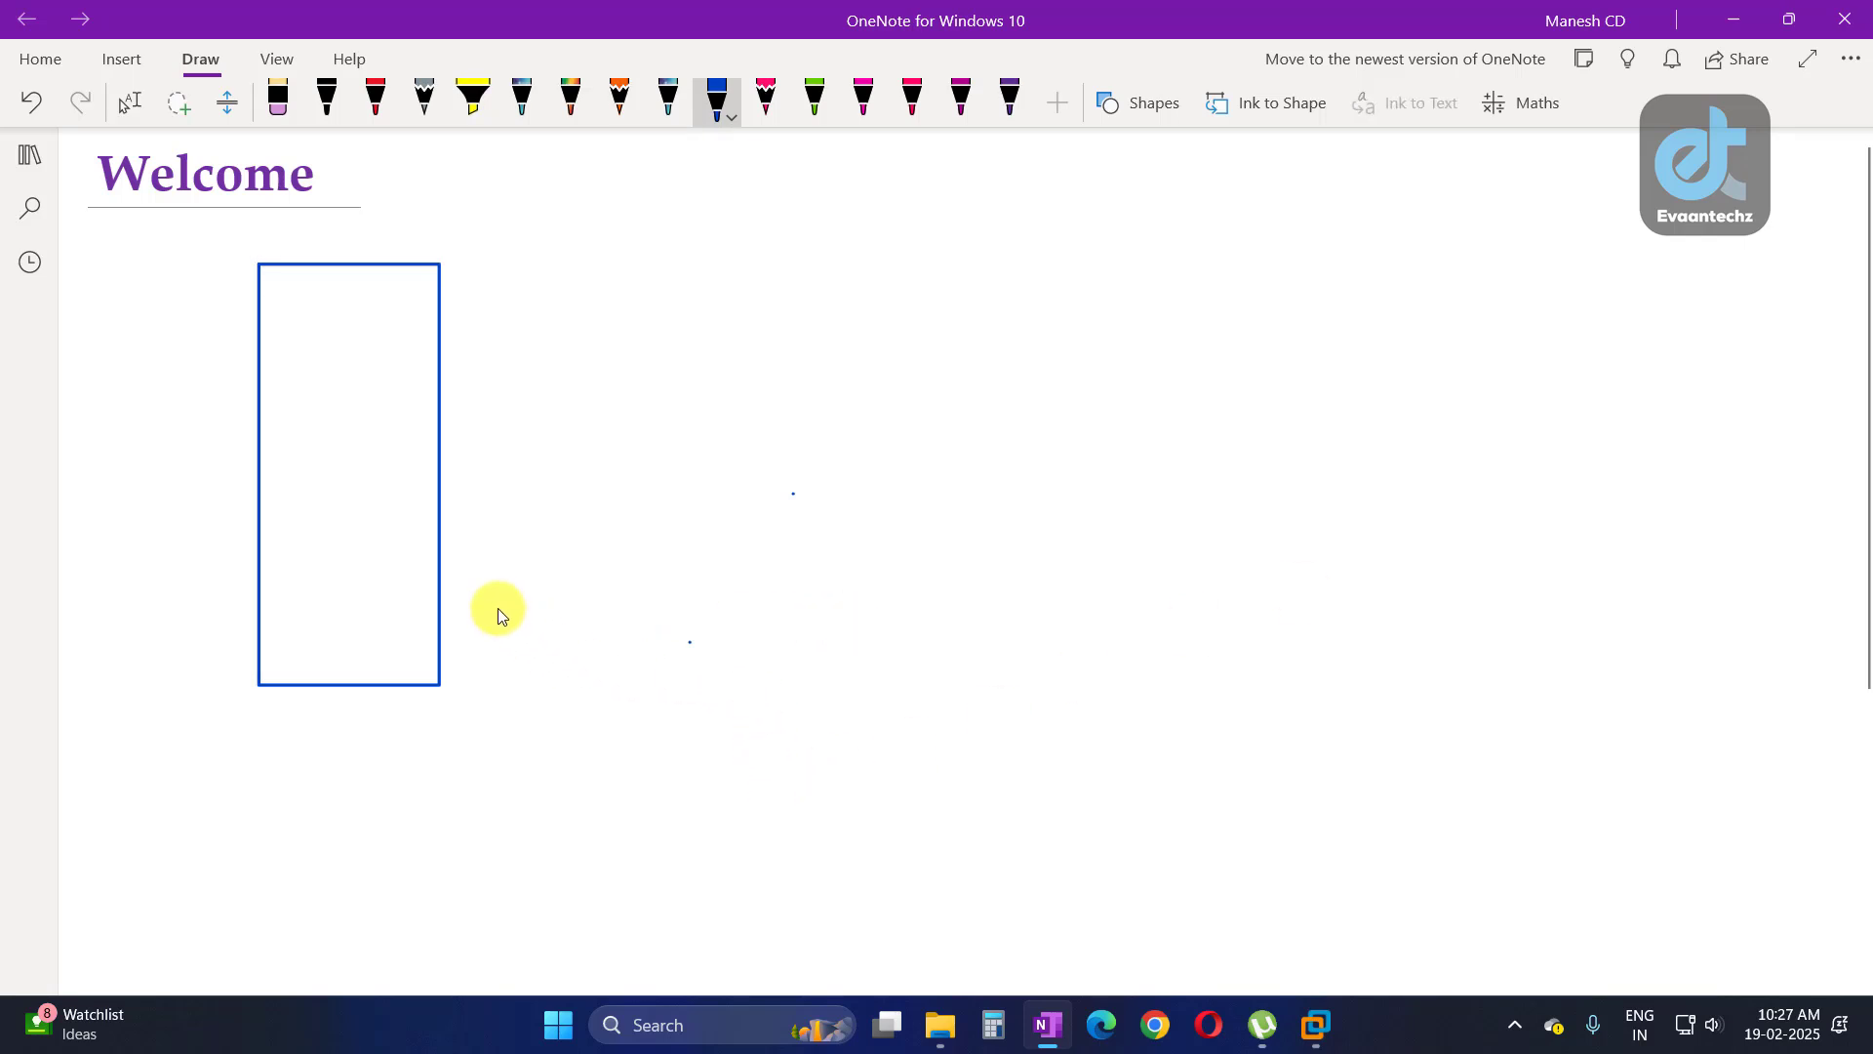
Step: Link the host to a sketched switch and label the host 192.168.1.29
drag(441, 605, 768, 527)
mouse_move(905, 543)
mouse_down()
mouse_move(768, 567)
mouse_move(793, 537)
mouse_move(858, 523)
mouse_up()
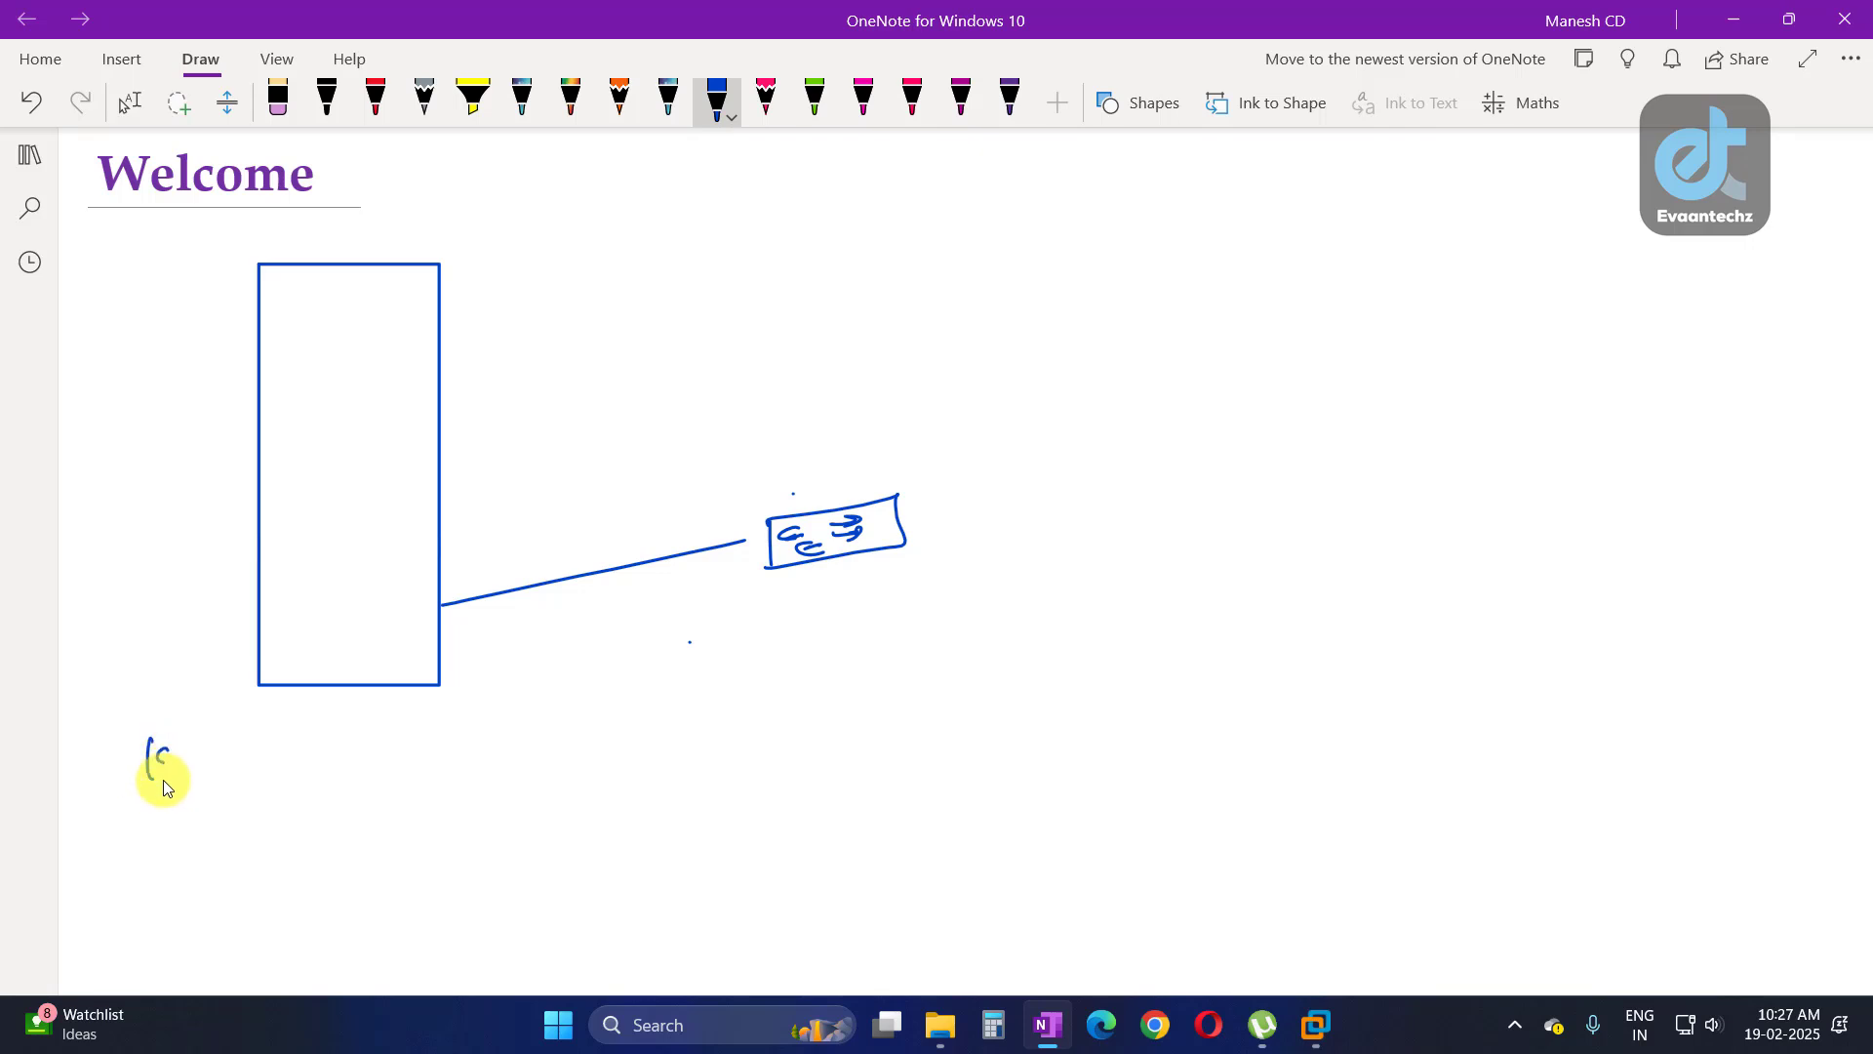
mouse_move(162, 780)
mouse_down()
mouse_move(196, 757)
mouse_move(232, 774)
mouse_move(255, 745)
mouse_up()
click(262, 752)
mouse_move(280, 734)
mouse_down()
mouse_move(286, 754)
mouse_move(369, 756)
mouse_up()
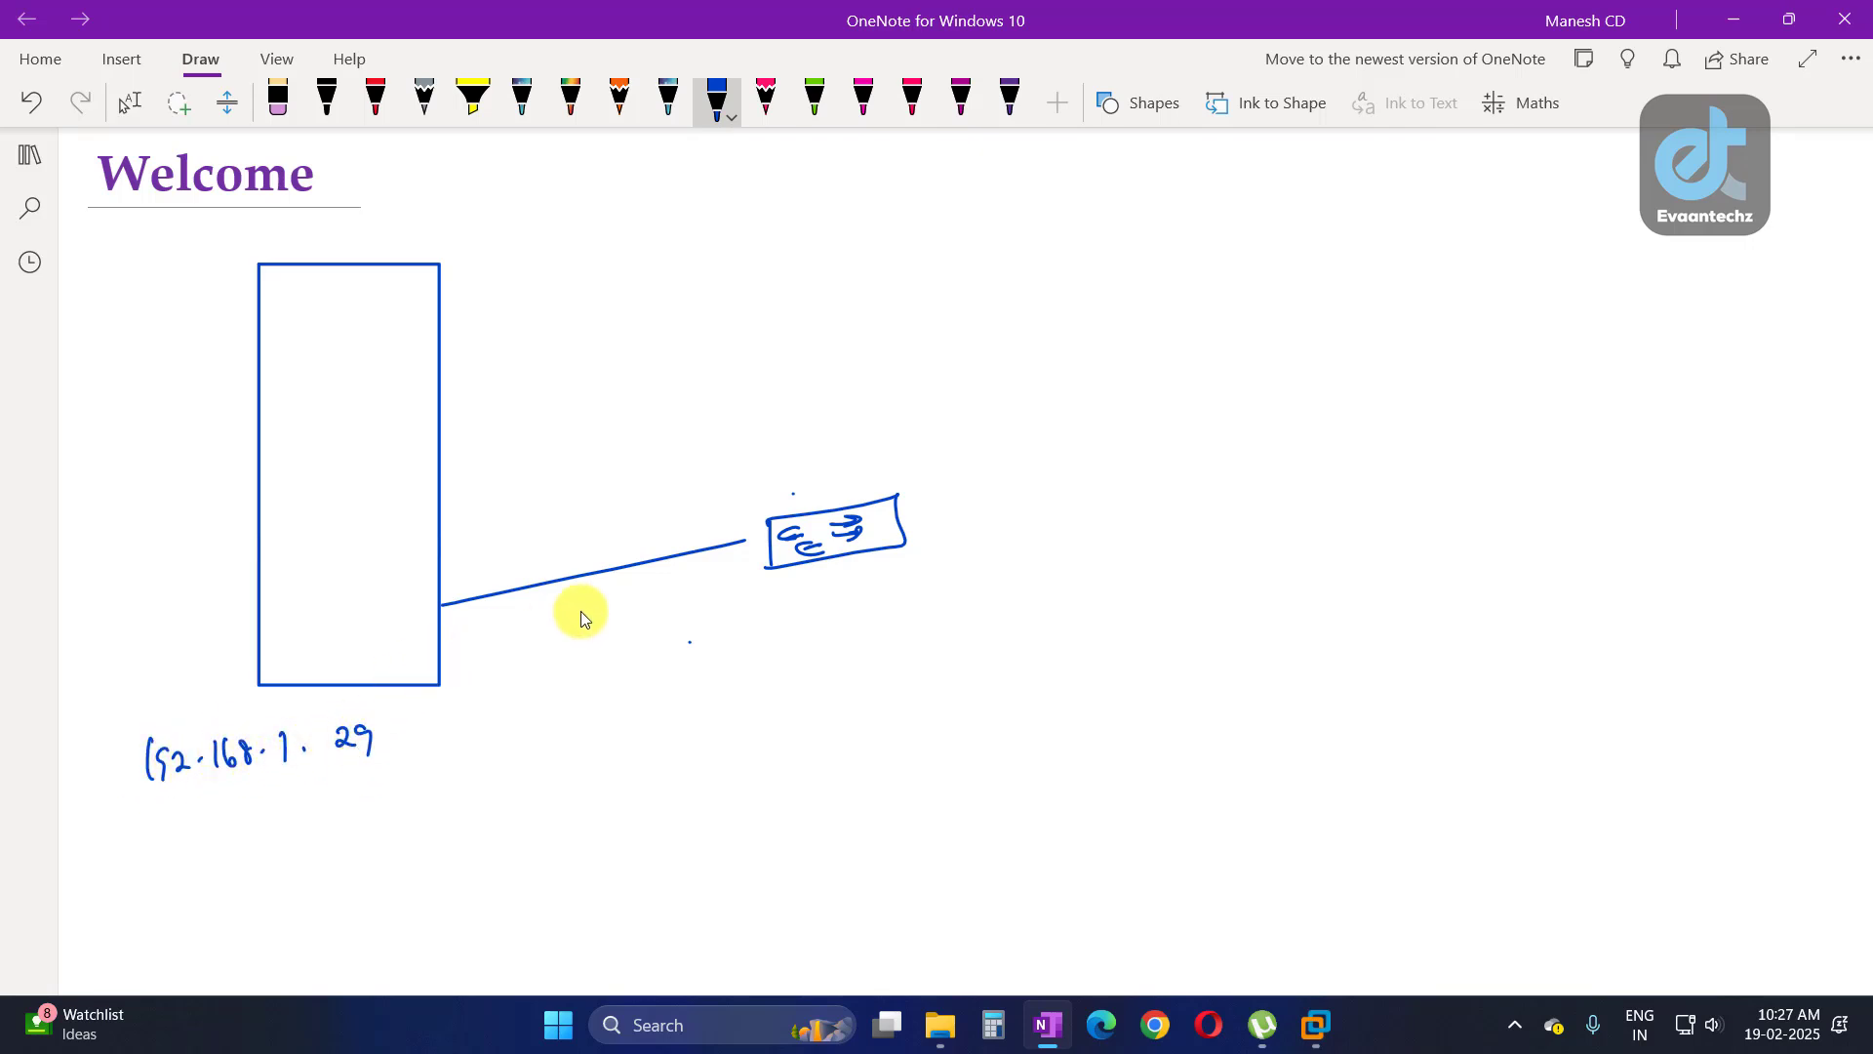
Step: Connect two computers to the switch, labelled 192.168.1.30 and 1.31
drag(813, 566, 822, 673)
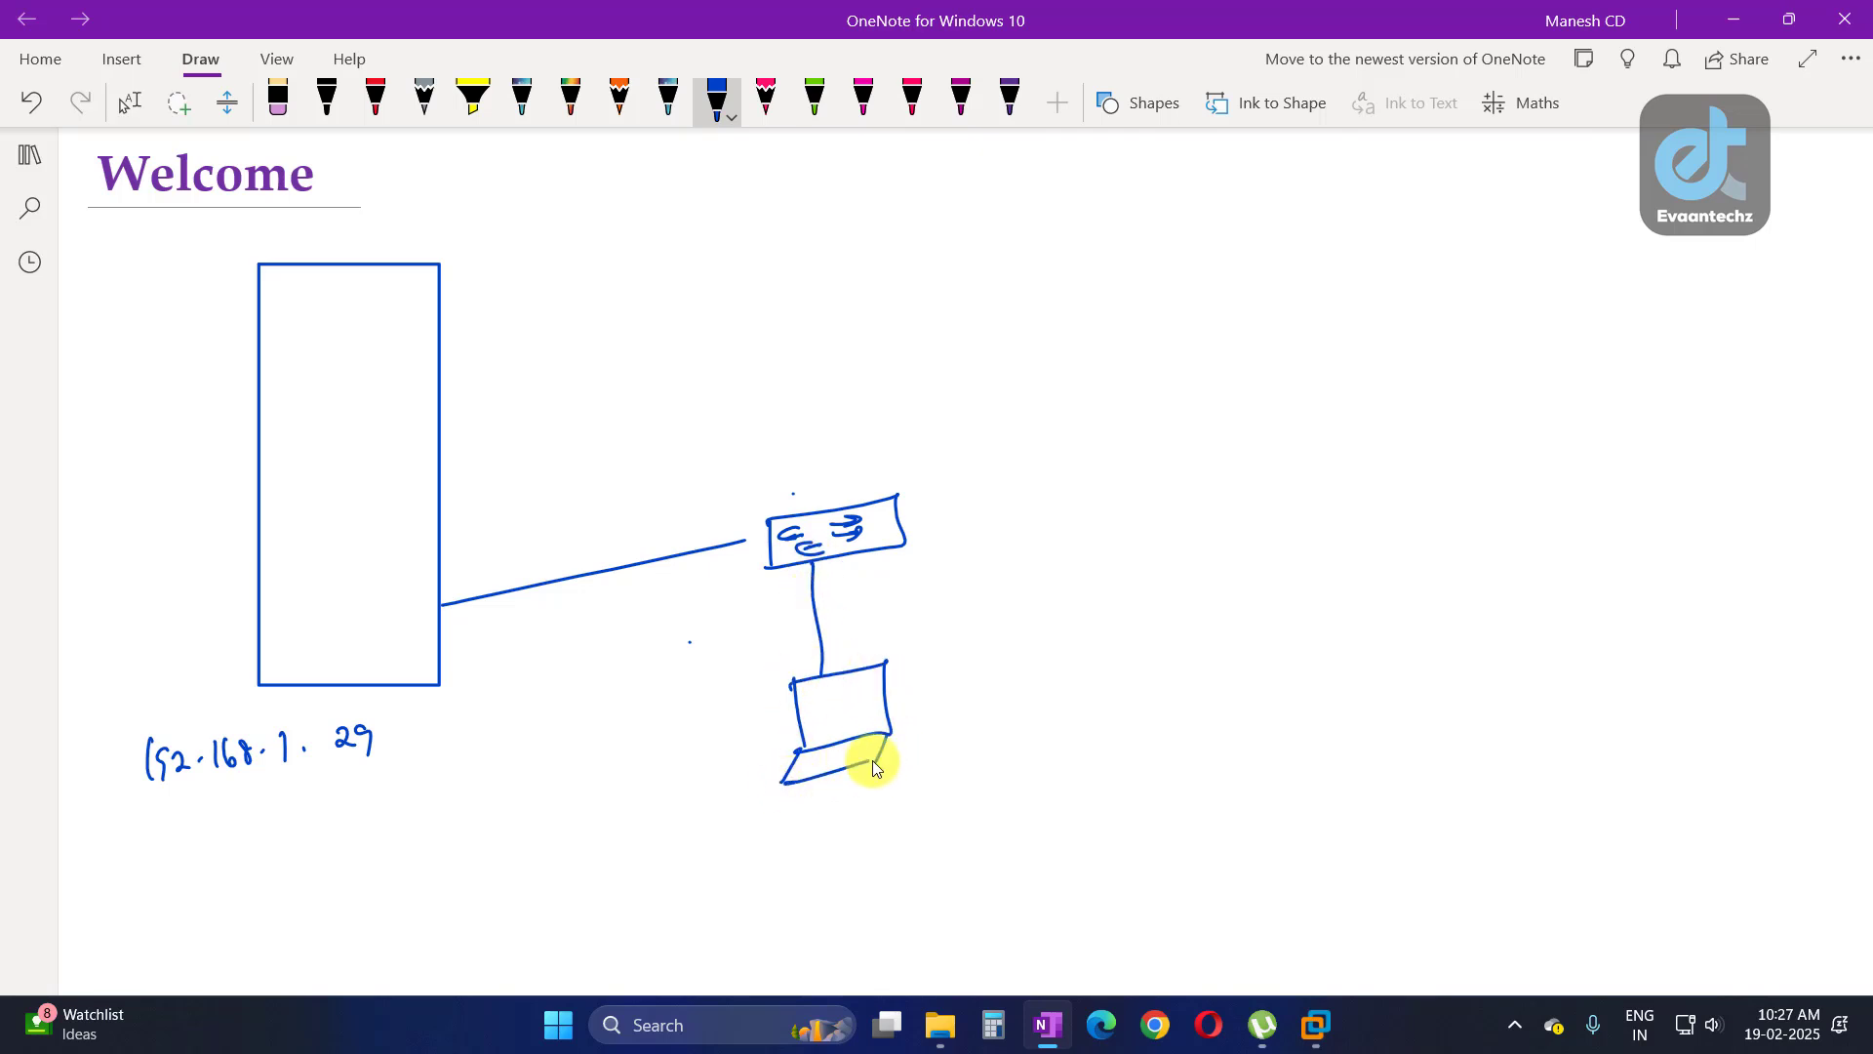
mouse_move(868, 544)
mouse_down()
mouse_move(966, 639)
mouse_move(956, 711)
mouse_move(1021, 713)
mouse_up()
drag(1070, 691, 953, 739)
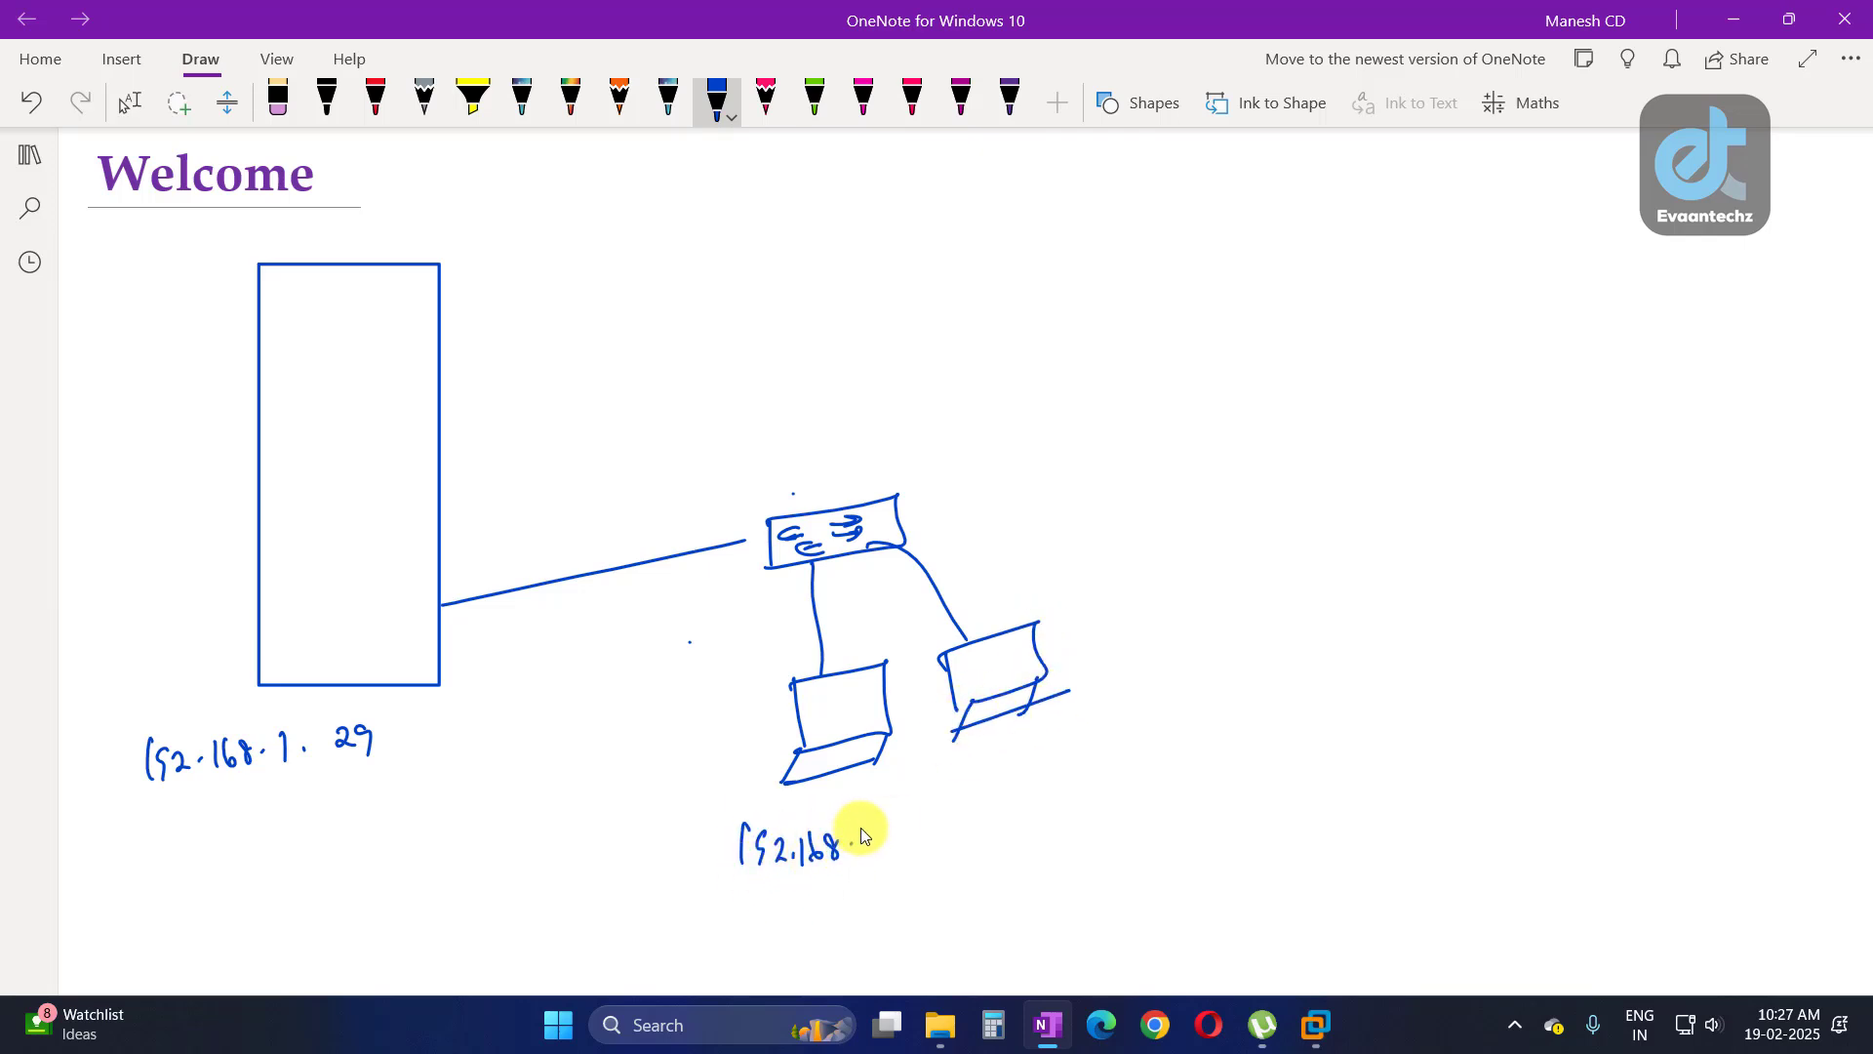
drag(921, 821, 924, 826)
mouse_move(992, 773)
mouse_down()
mouse_move(1000, 803)
mouse_move(1061, 784)
mouse_up()
click(1013, 786)
click(328, 99)
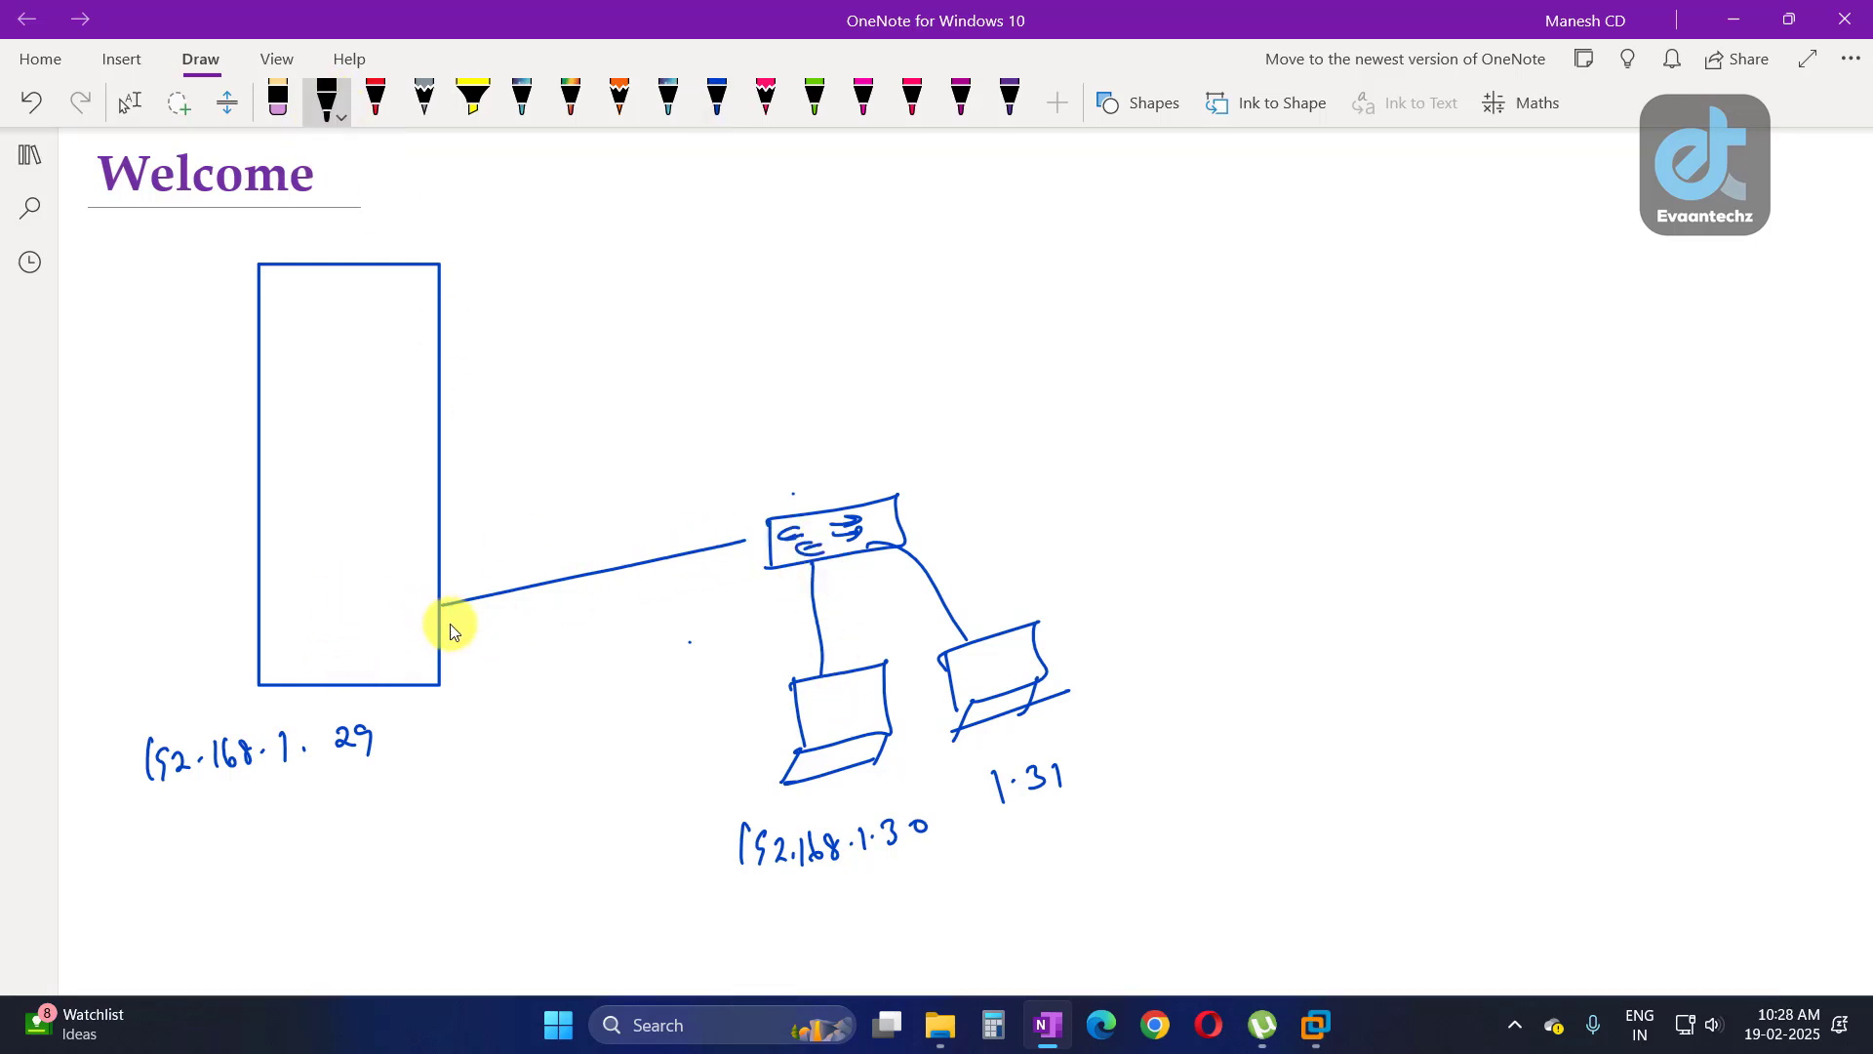
Step: Label the pNIC, then draw a green VM with a RAM note, its vNIC cabled to the pNIC
drag(456, 625, 497, 612)
click(815, 97)
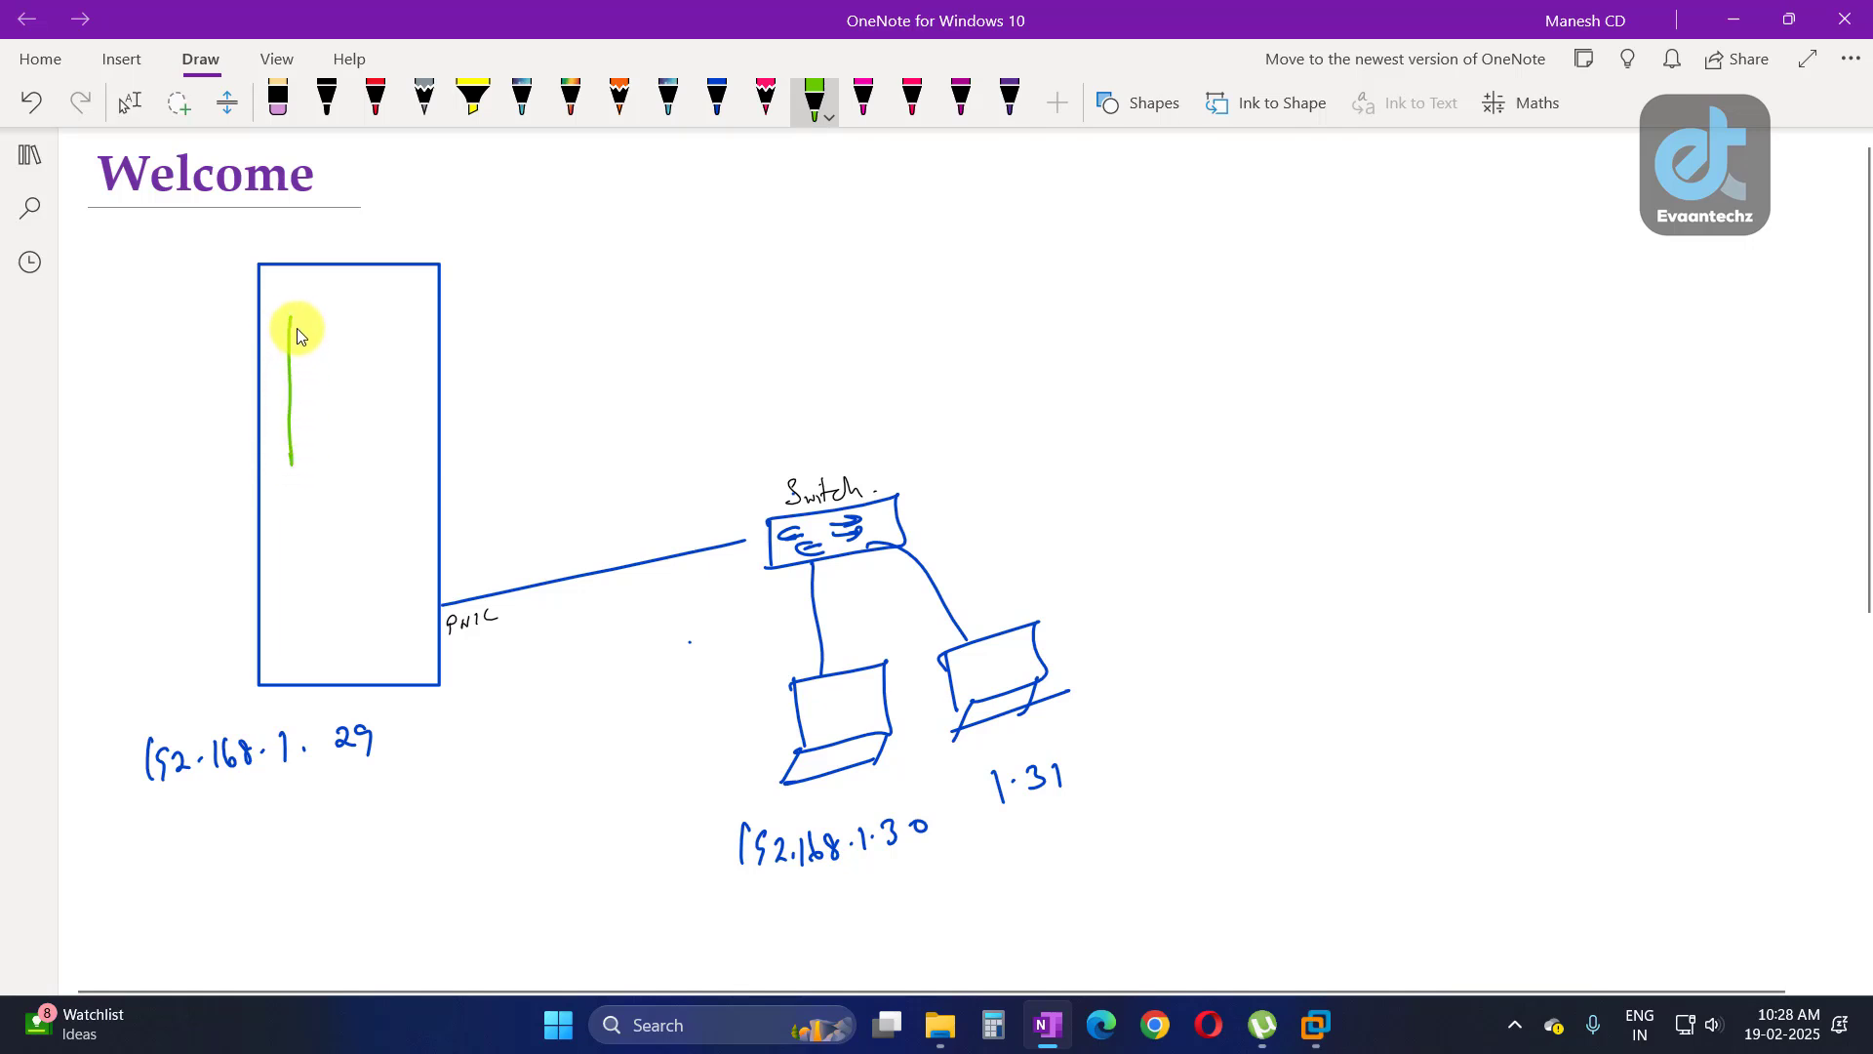
drag(296, 327, 354, 318)
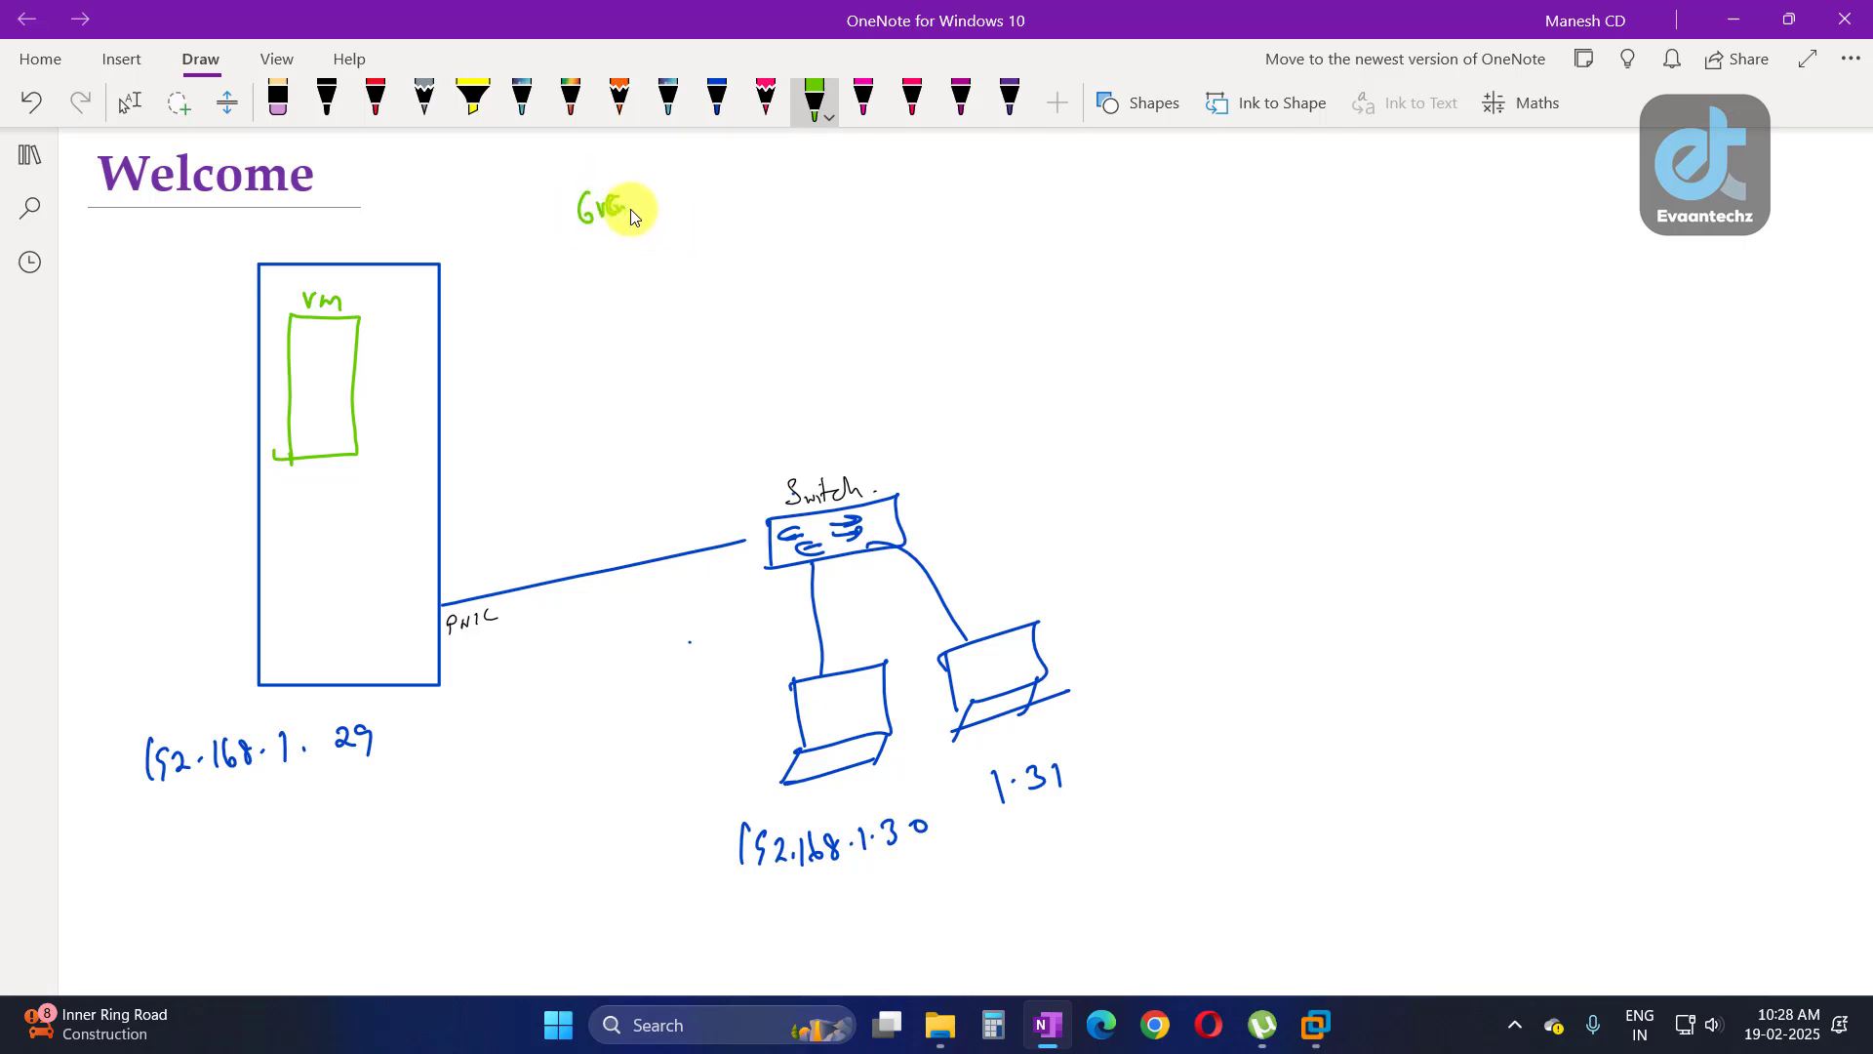
drag(651, 203, 701, 231)
drag(709, 236, 725, 241)
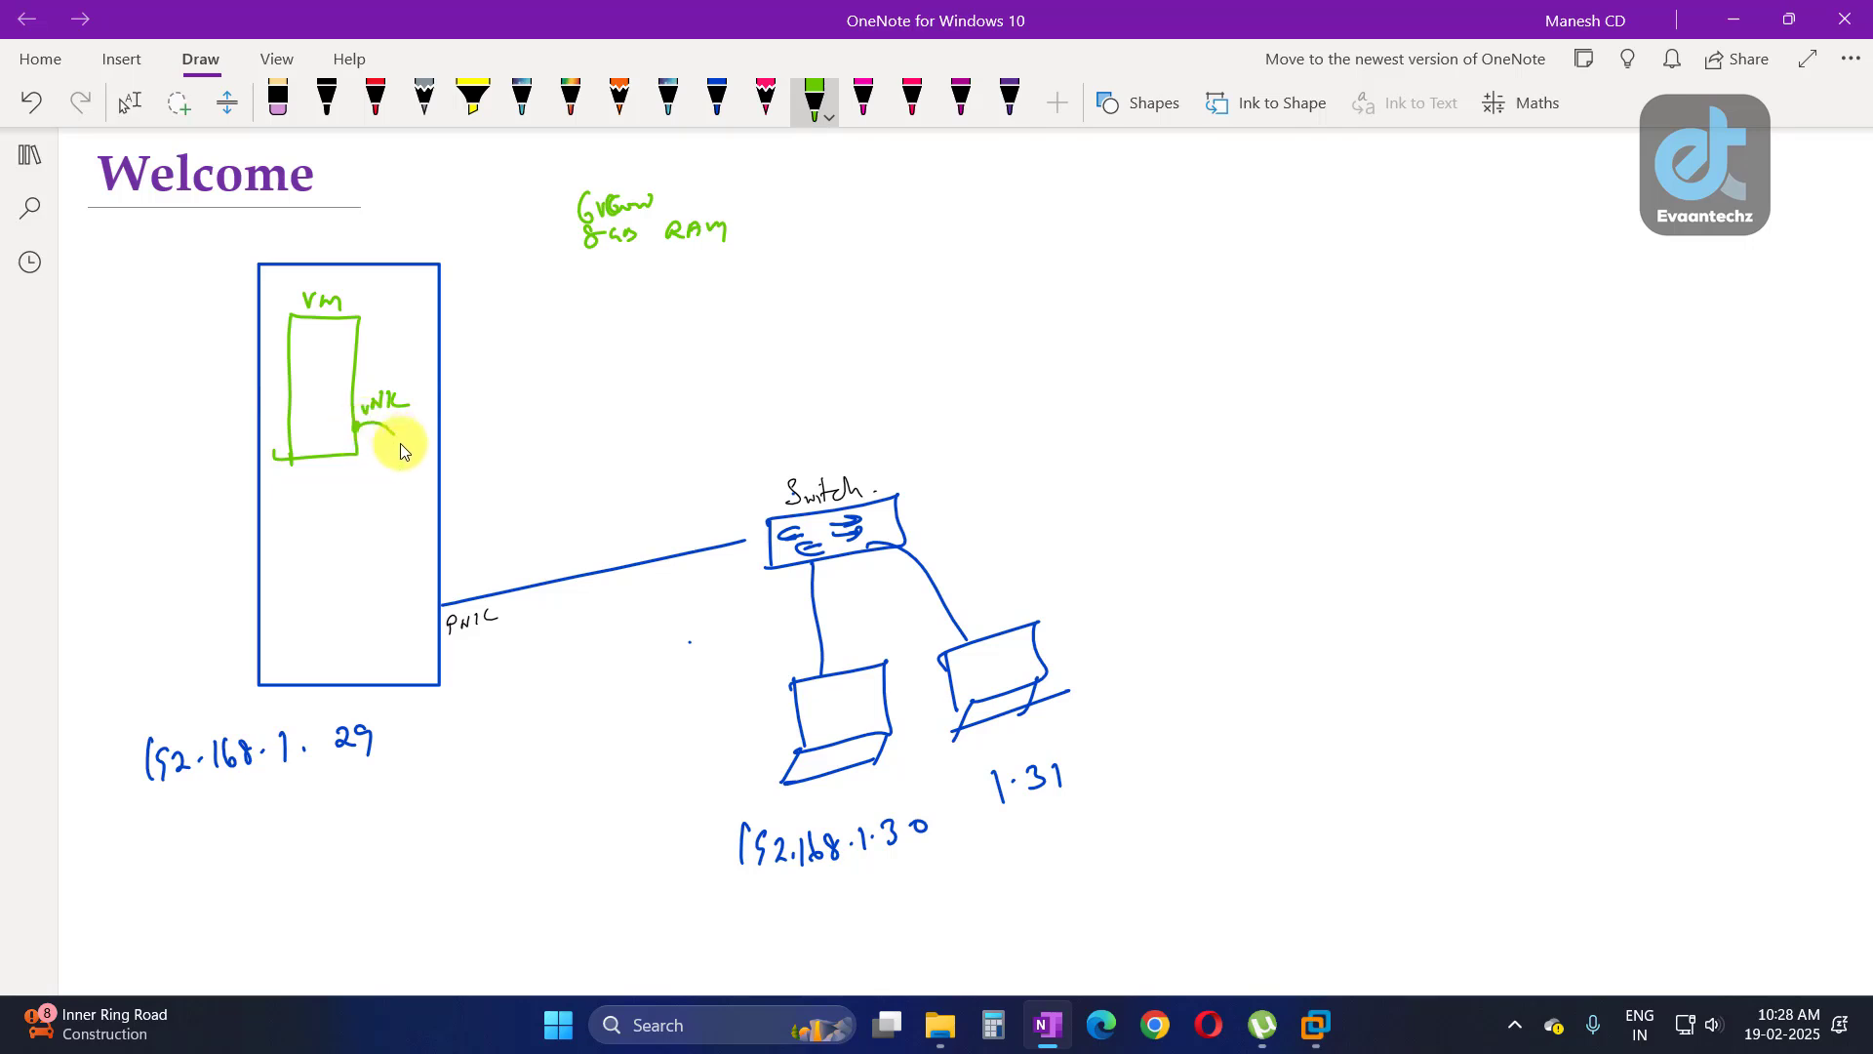
drag(406, 594, 439, 605)
Step: Draw a magenta modem and Internet cloud off the switch, plus a black vNIC label line
click(945, 103)
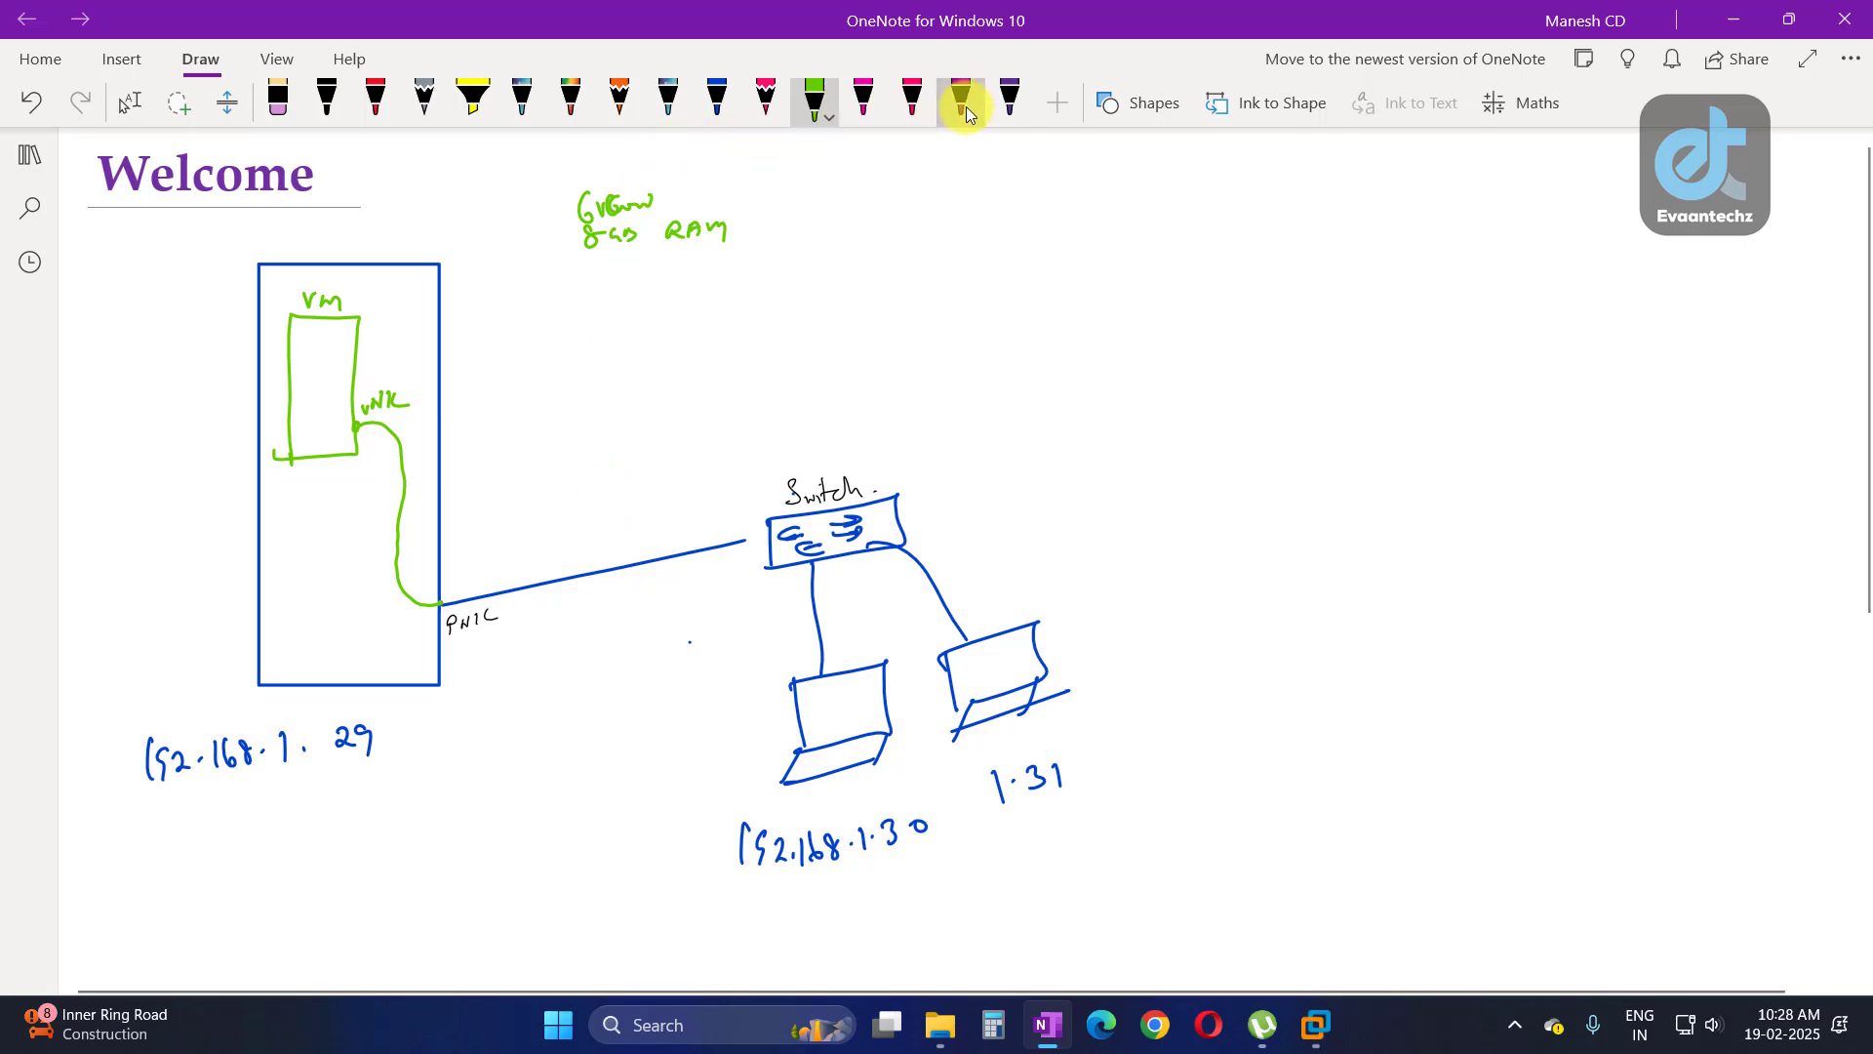
drag(1023, 500, 1133, 480)
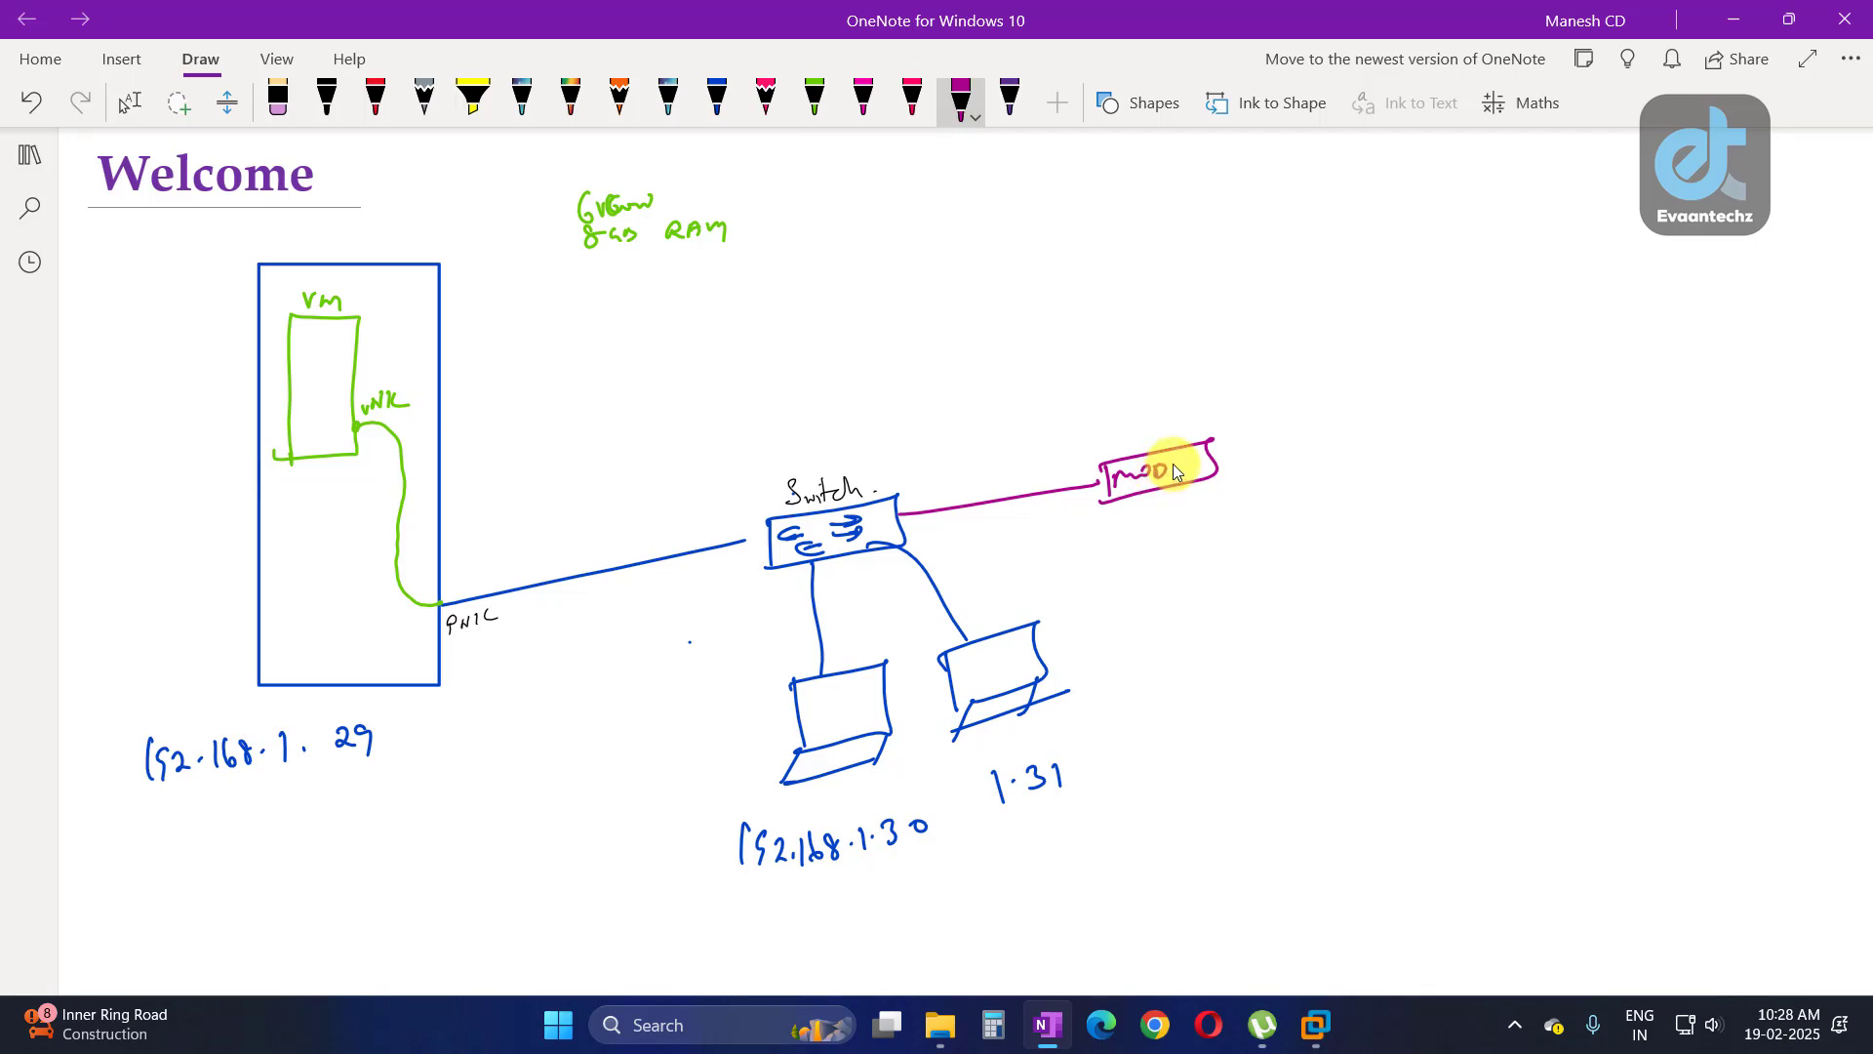
mouse_move(1221, 455)
mouse_down()
mouse_move(1565, 328)
mouse_move(1576, 485)
mouse_move(1378, 517)
mouse_move(1327, 413)
mouse_move(1385, 429)
mouse_up()
click(1371, 449)
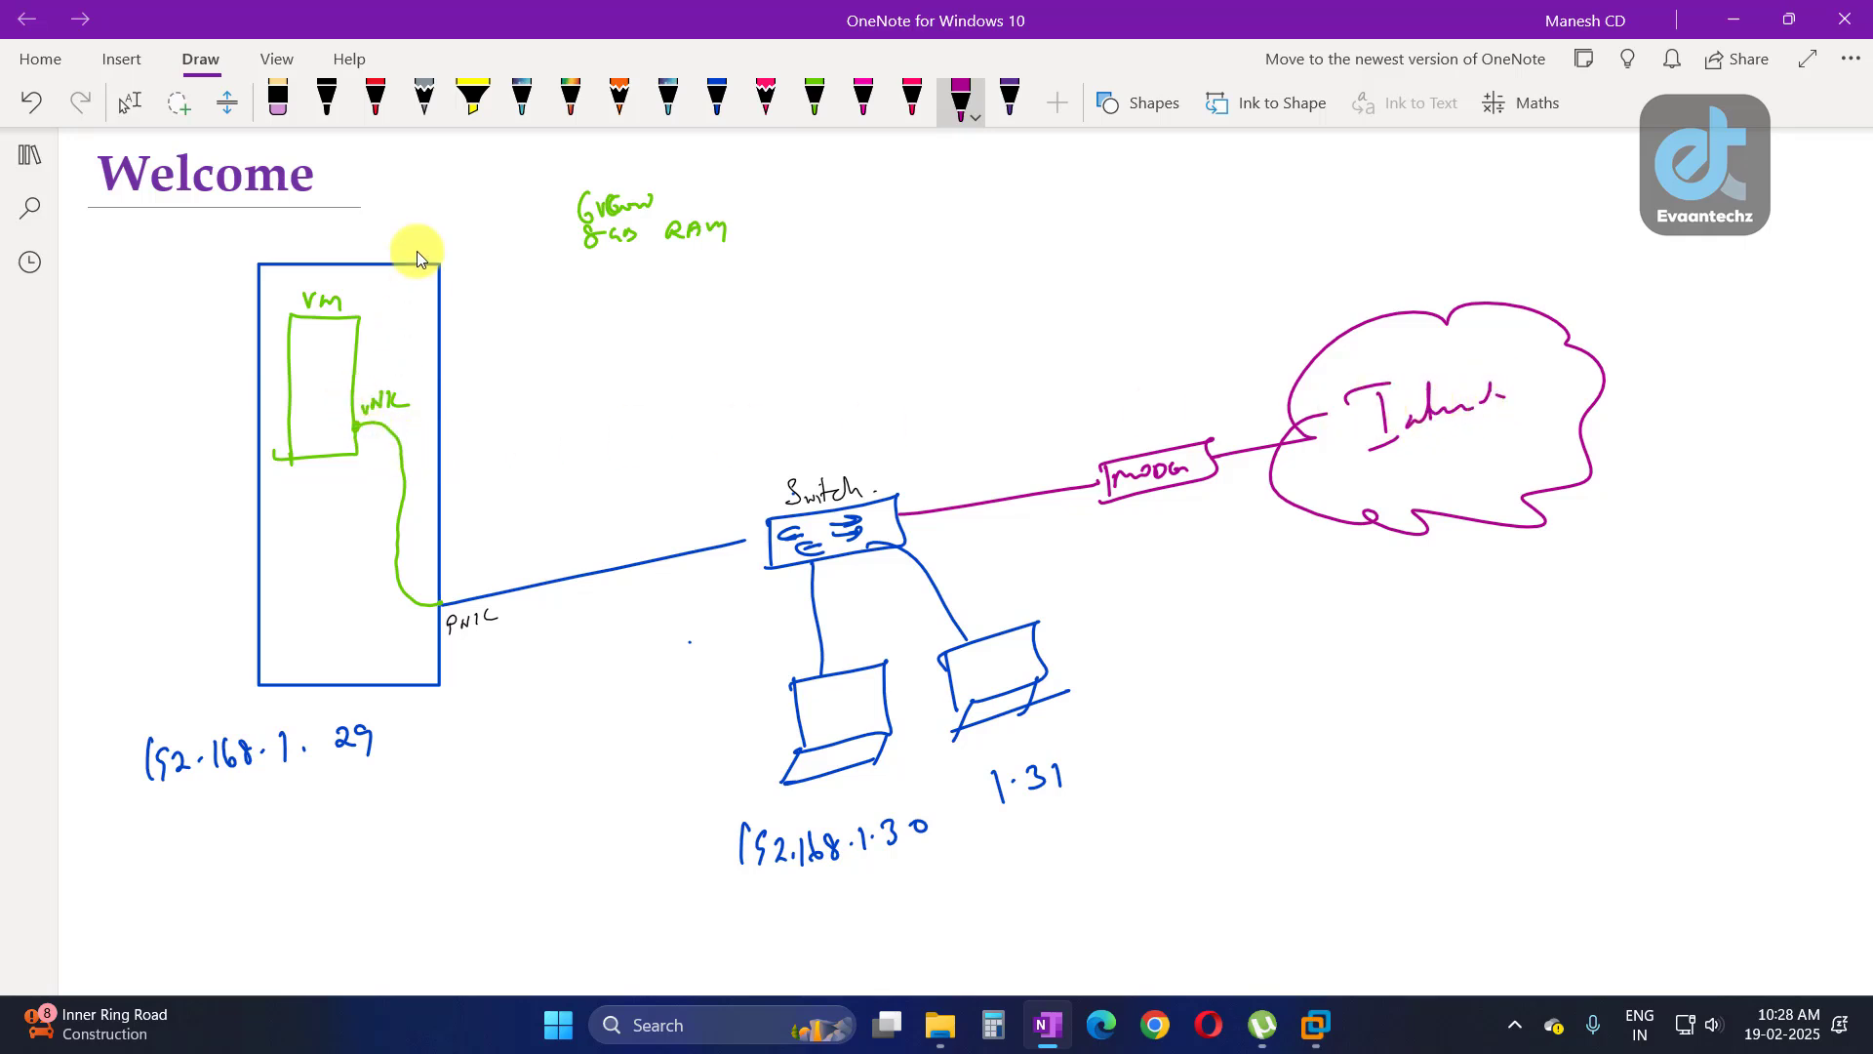
click(327, 98)
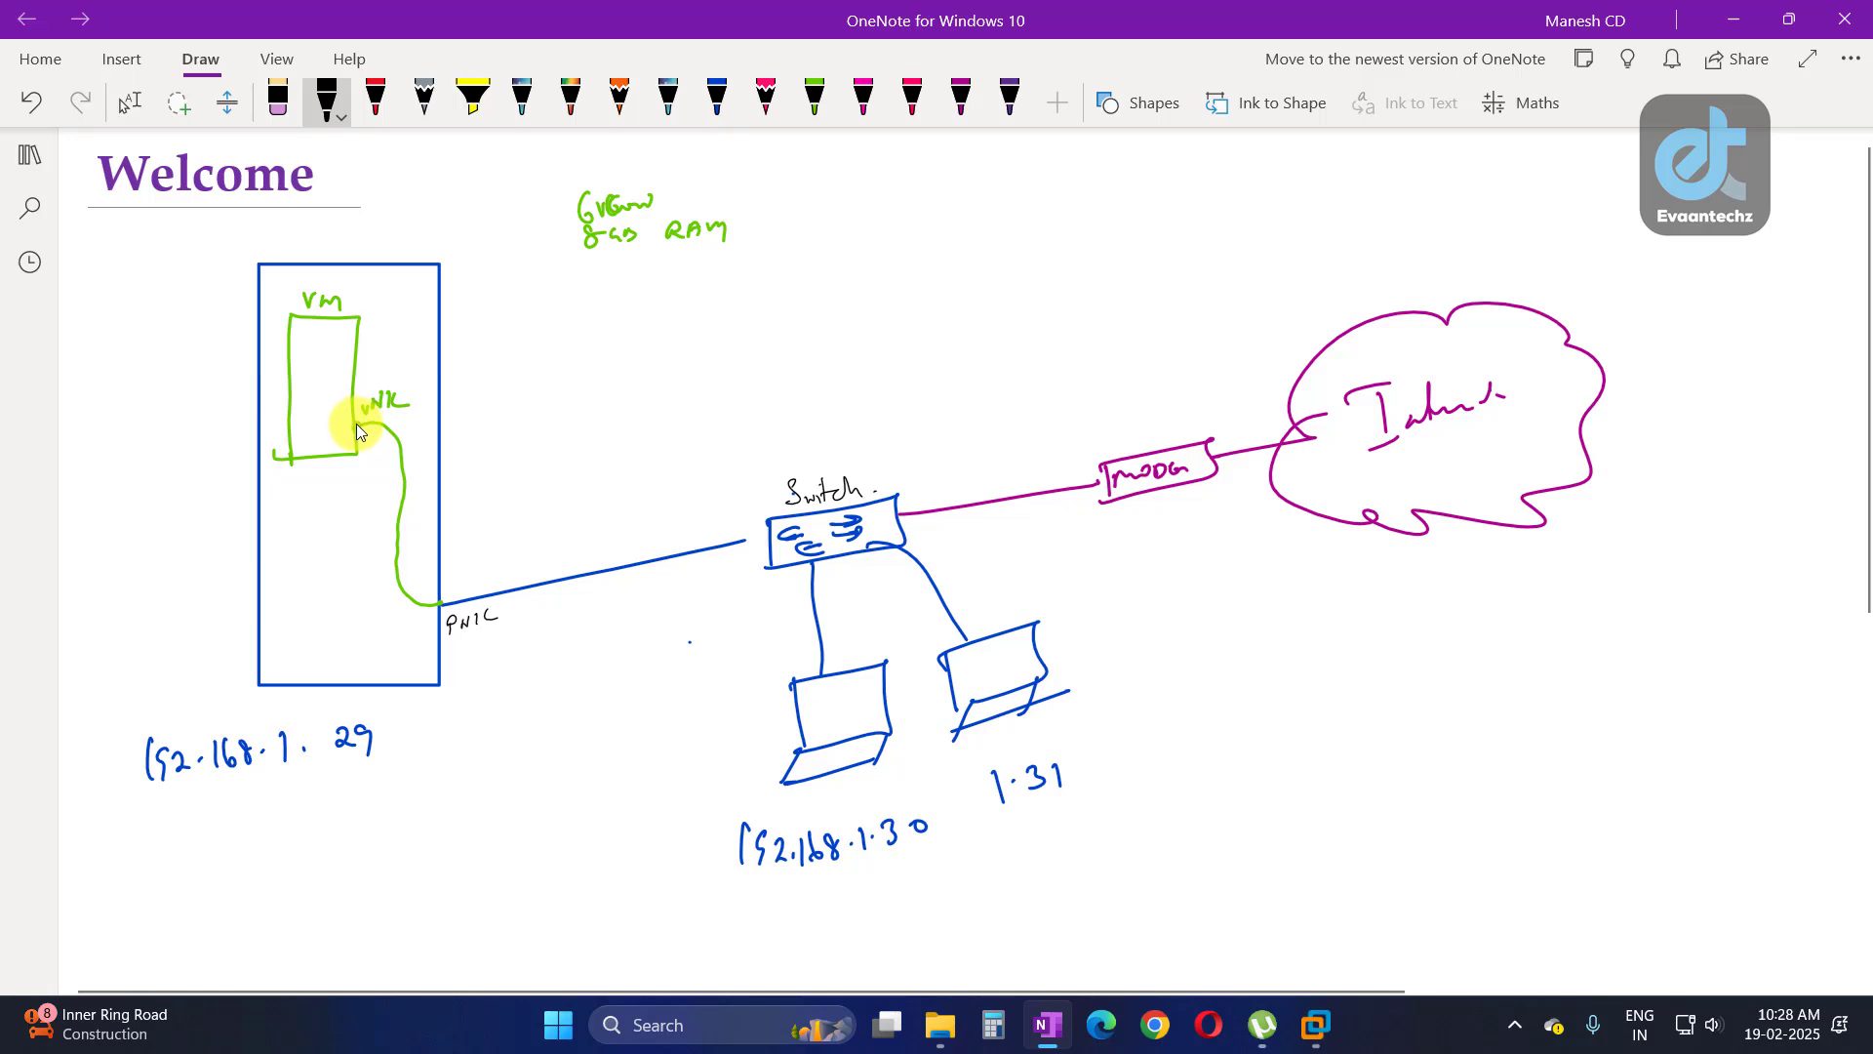
drag(358, 426, 671, 328)
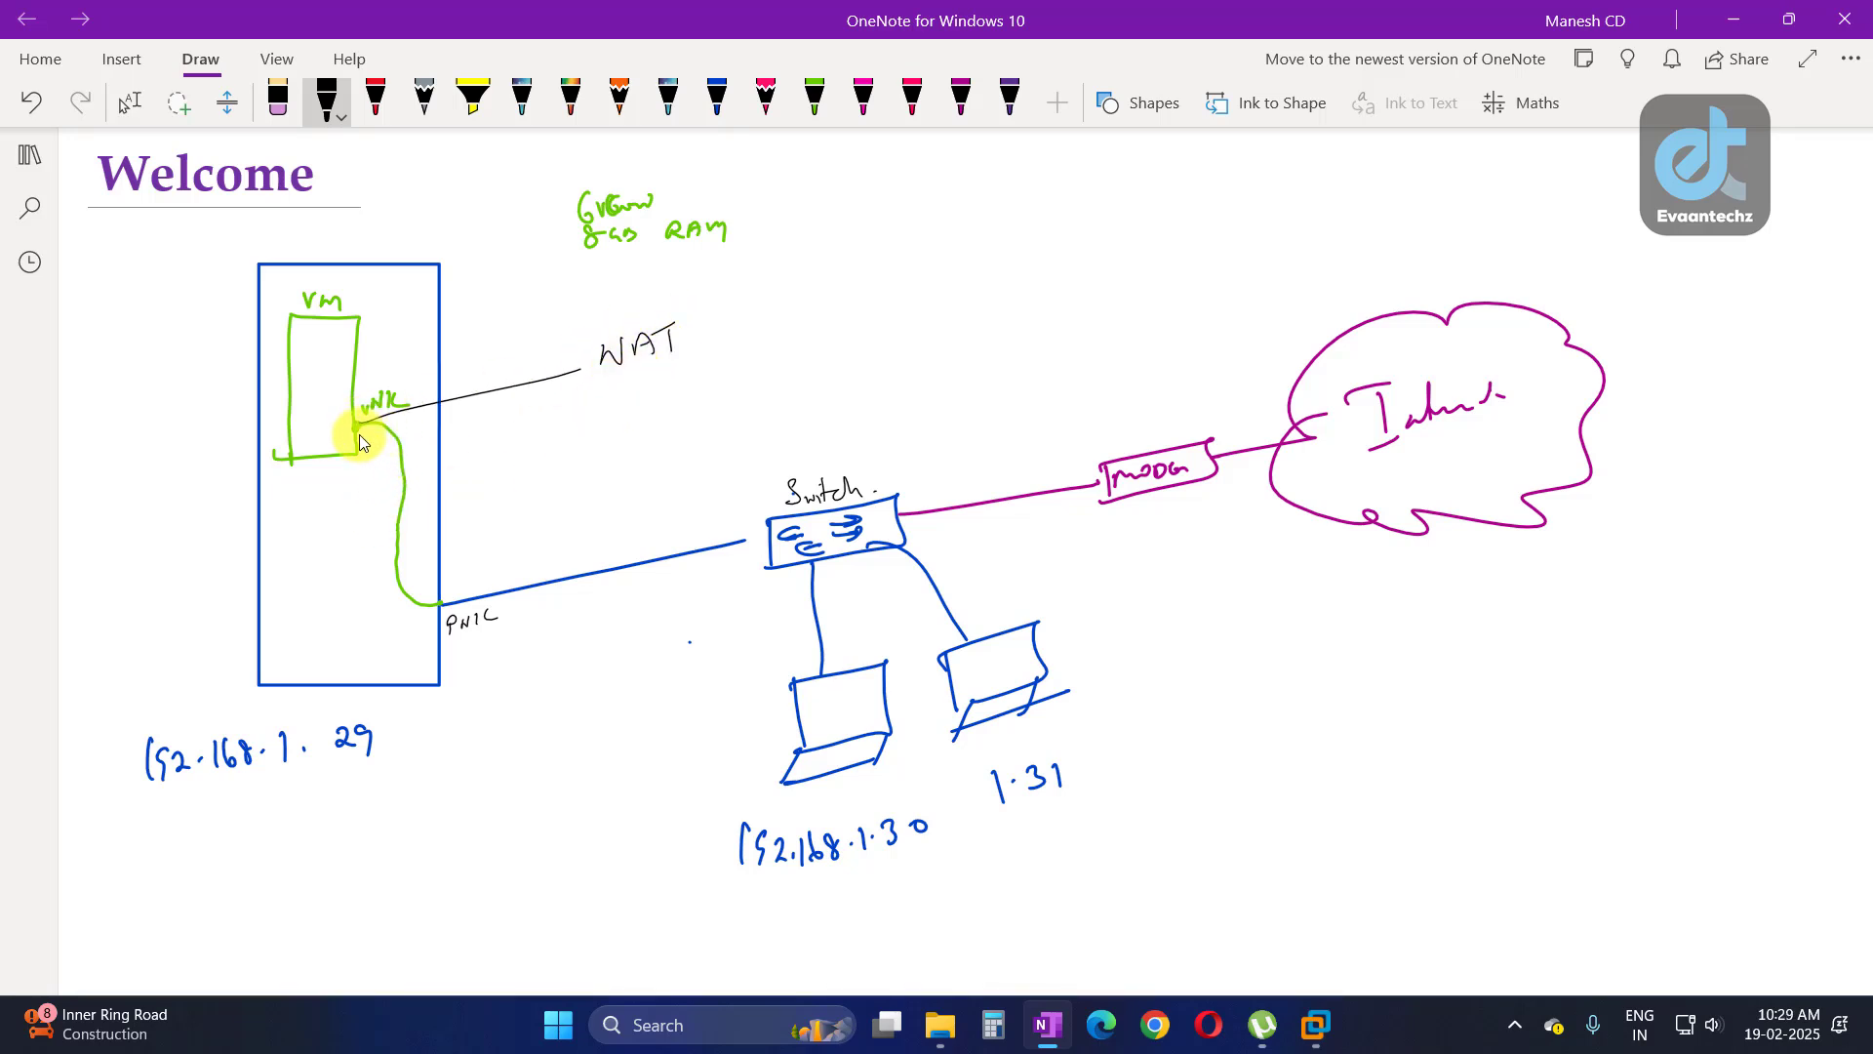
Step: Trace black paths from the pNIC, switch, modem and both computers to the Internet, then undo them
drag(490, 591, 915, 514)
drag(1156, 452, 1420, 390)
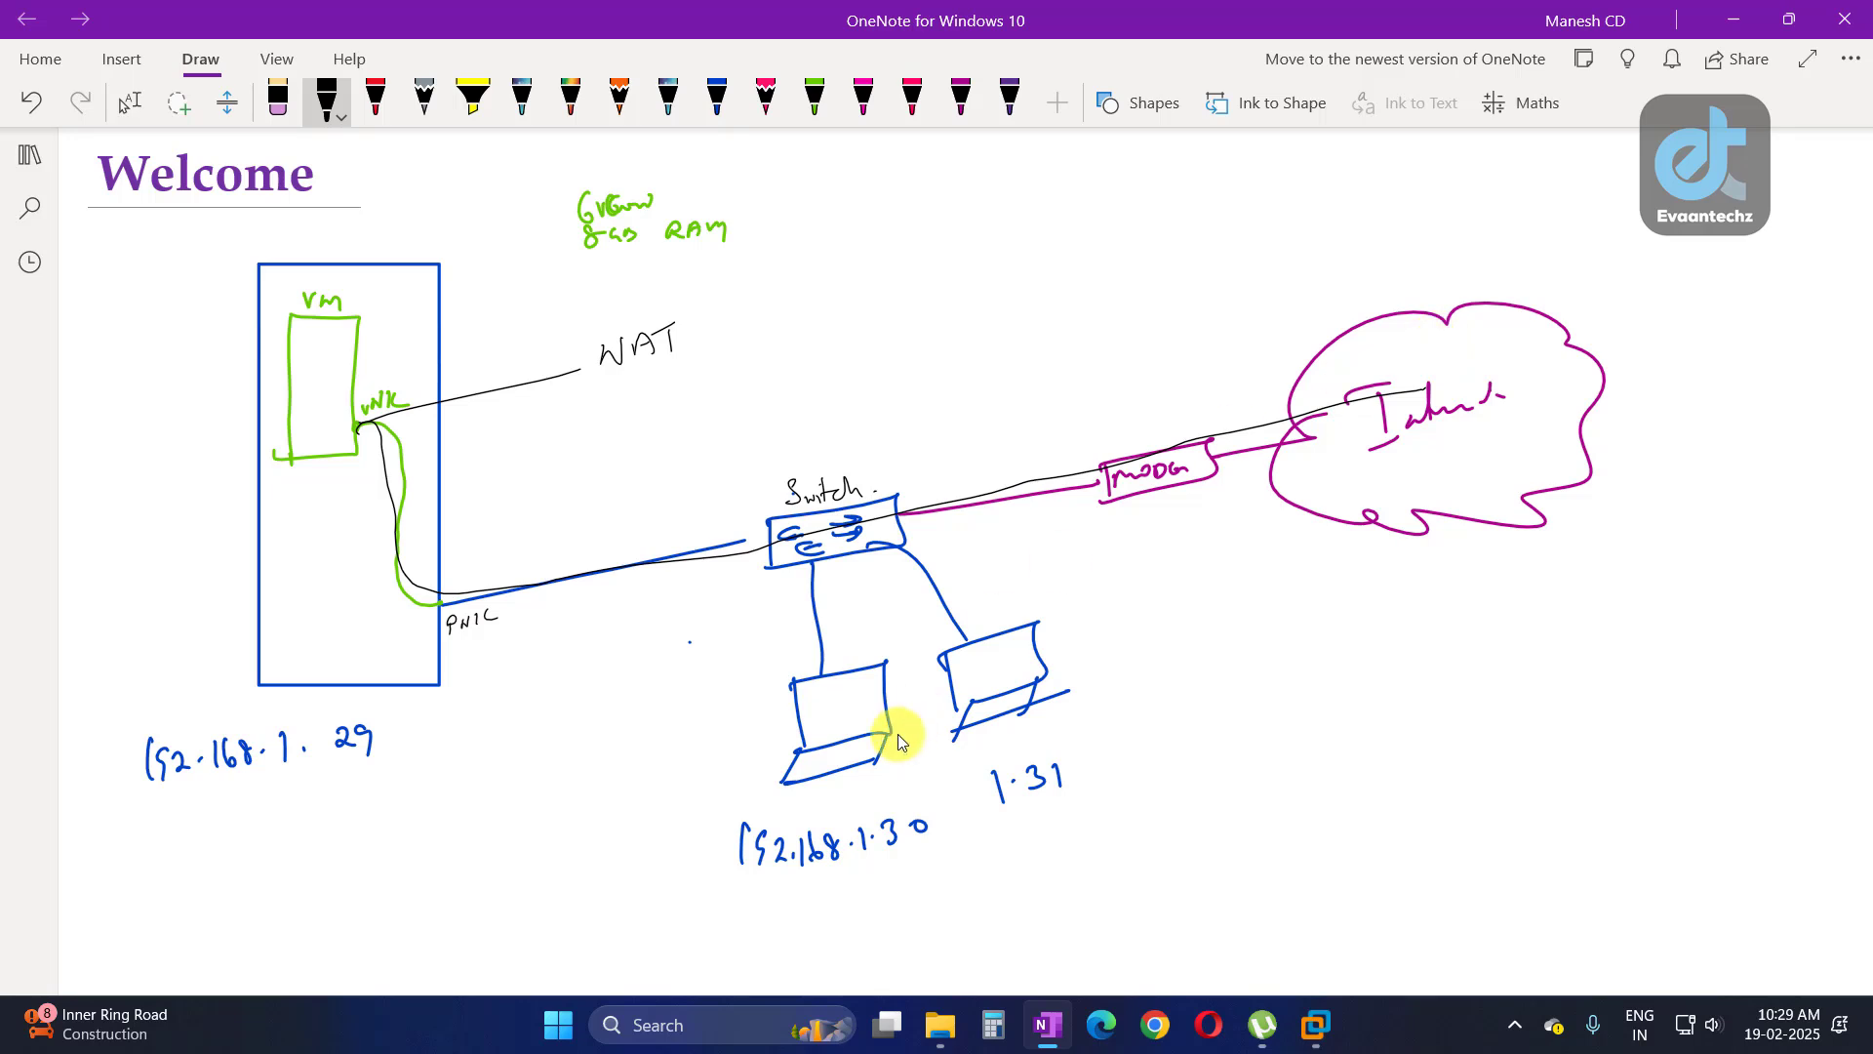
drag(815, 757, 763, 584)
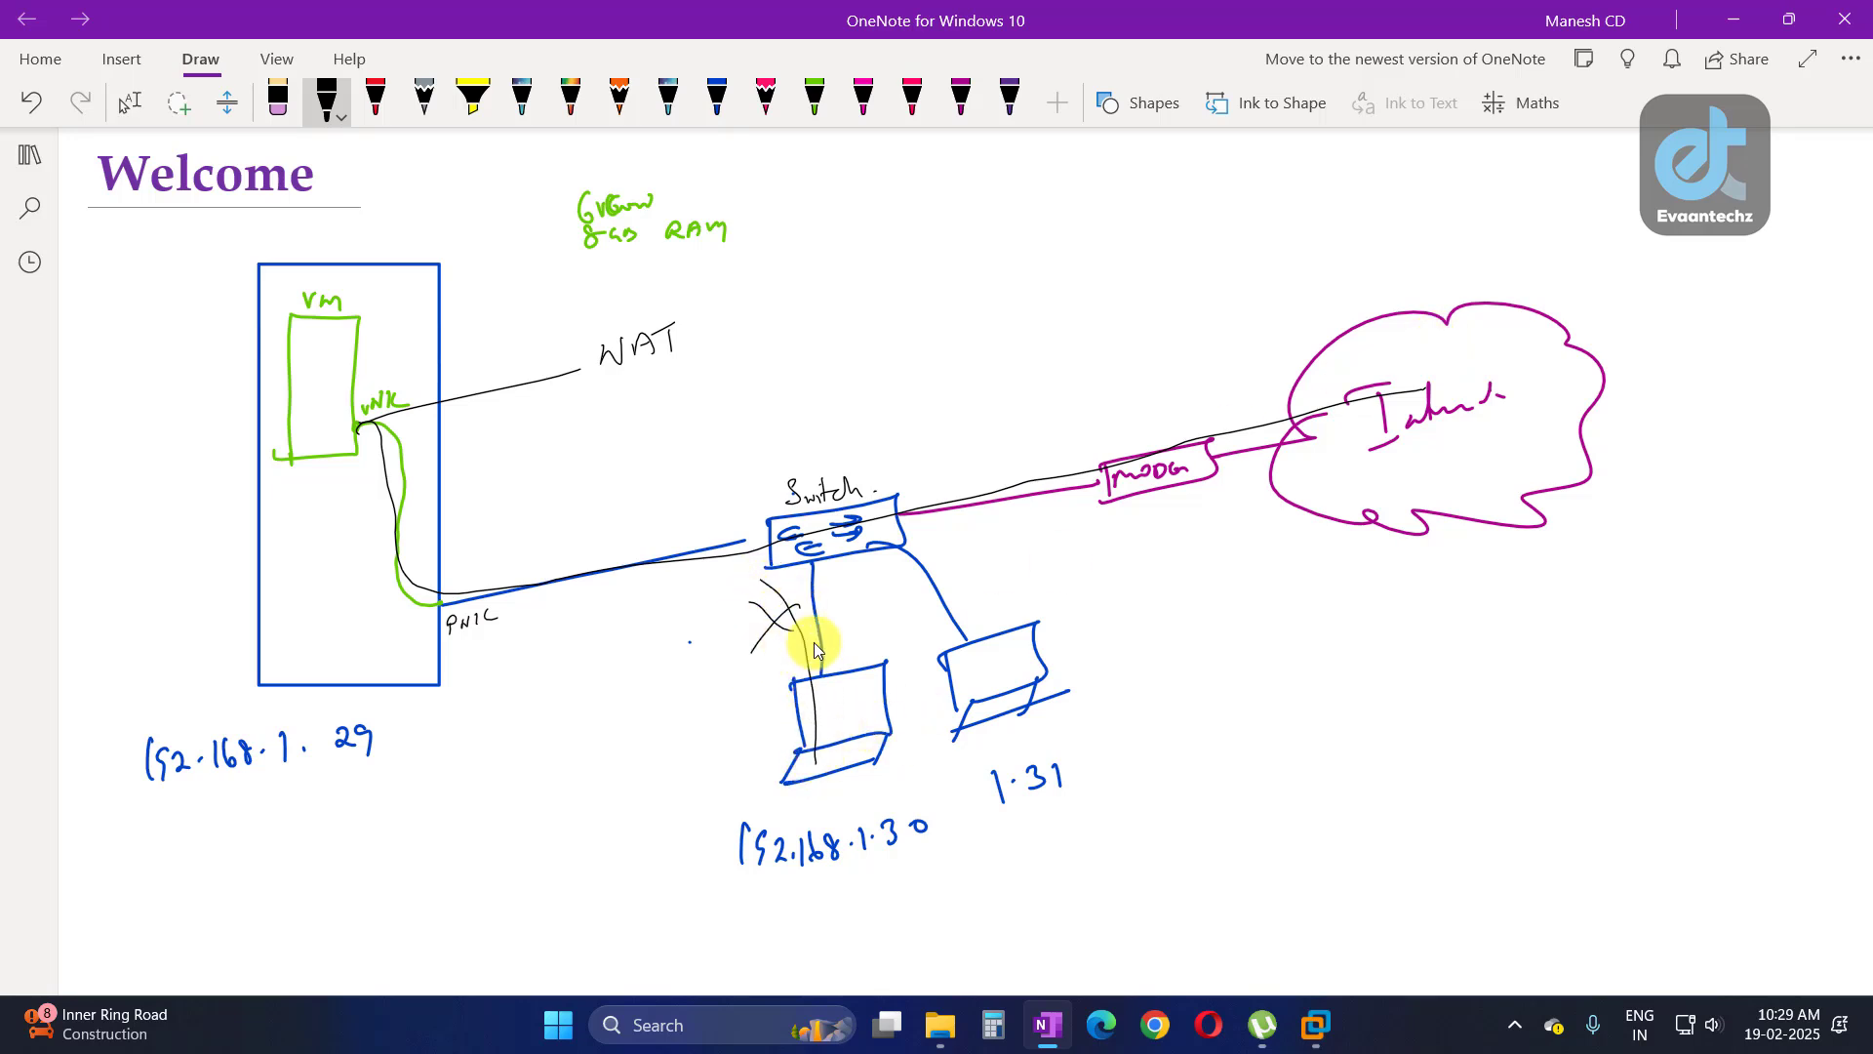
mouse_move(959, 671)
mouse_down()
mouse_move(852, 589)
mouse_move(872, 589)
mouse_up()
key(ctrl+z)
key(ctrl+z)
key(ctrl+z)
key(ctrl+z)
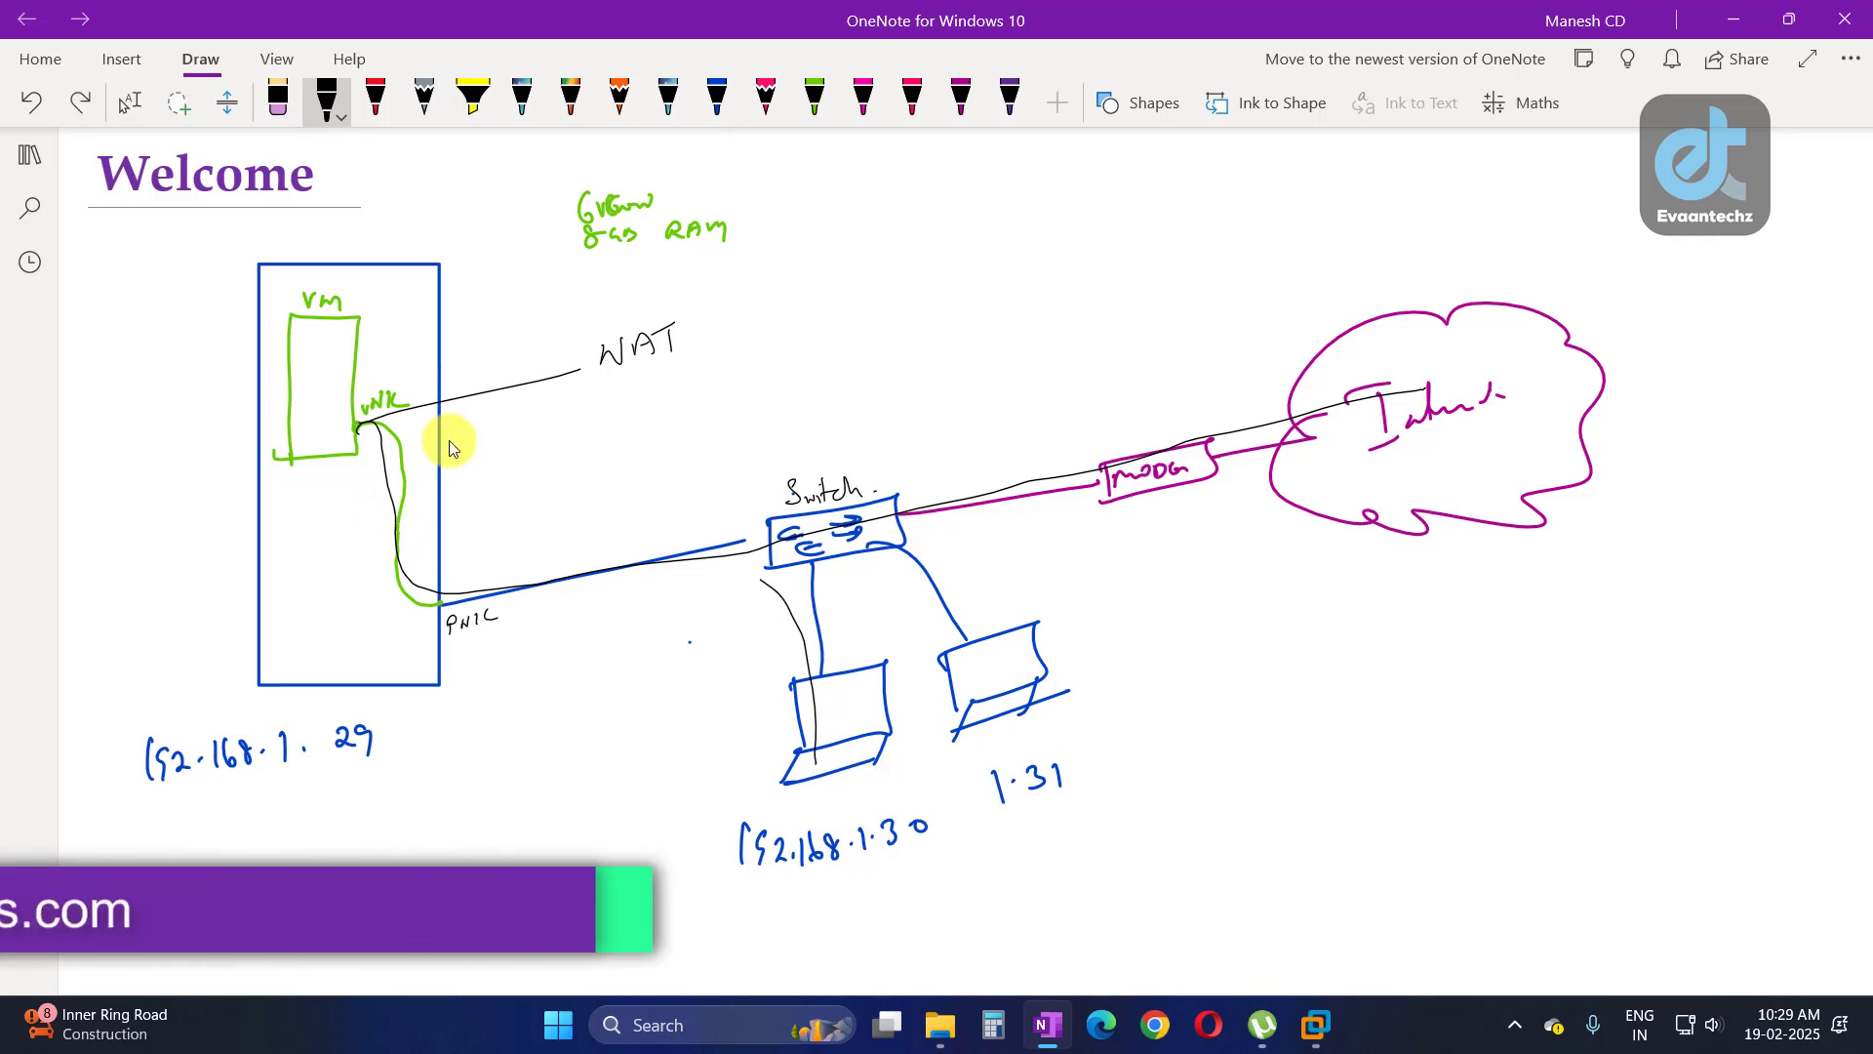
key(ctrl+z)
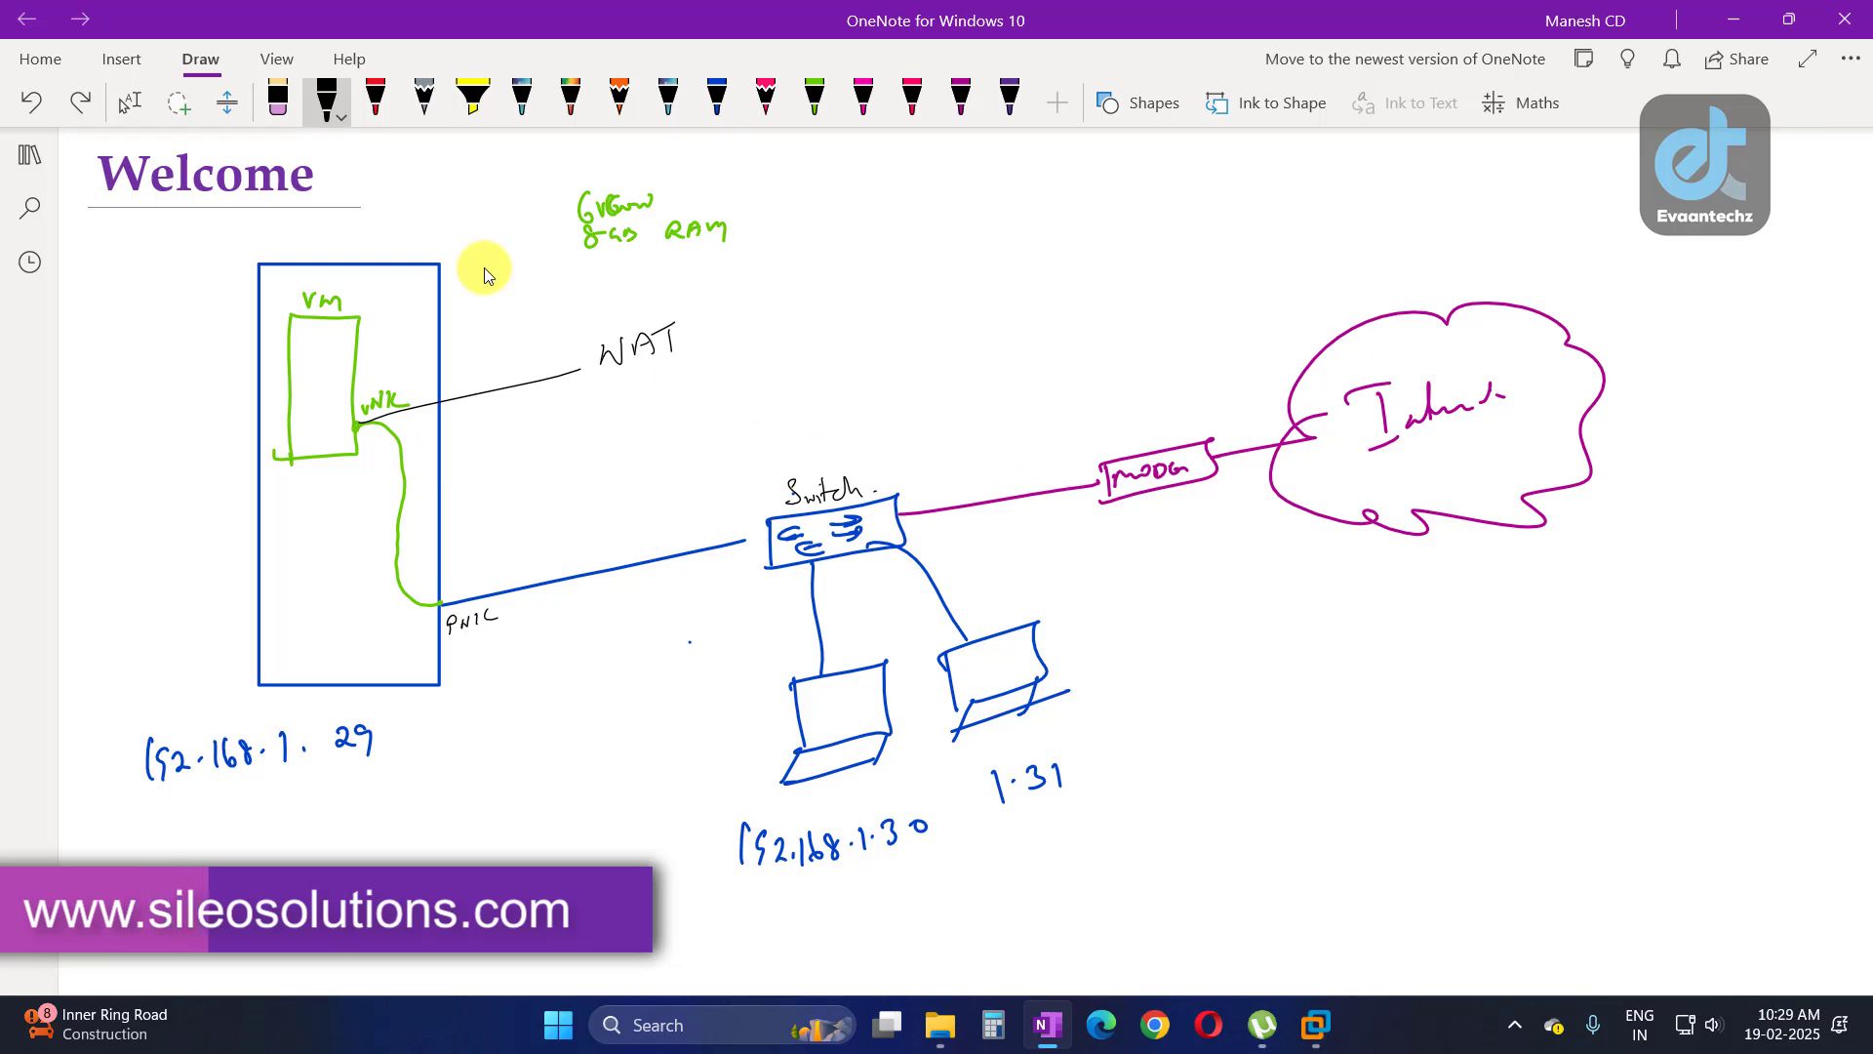
Step: In magenta, draw a Bridge arrow from the vNIC, a vSwitch at the pNIC, and paths to the laptops
click(863, 103)
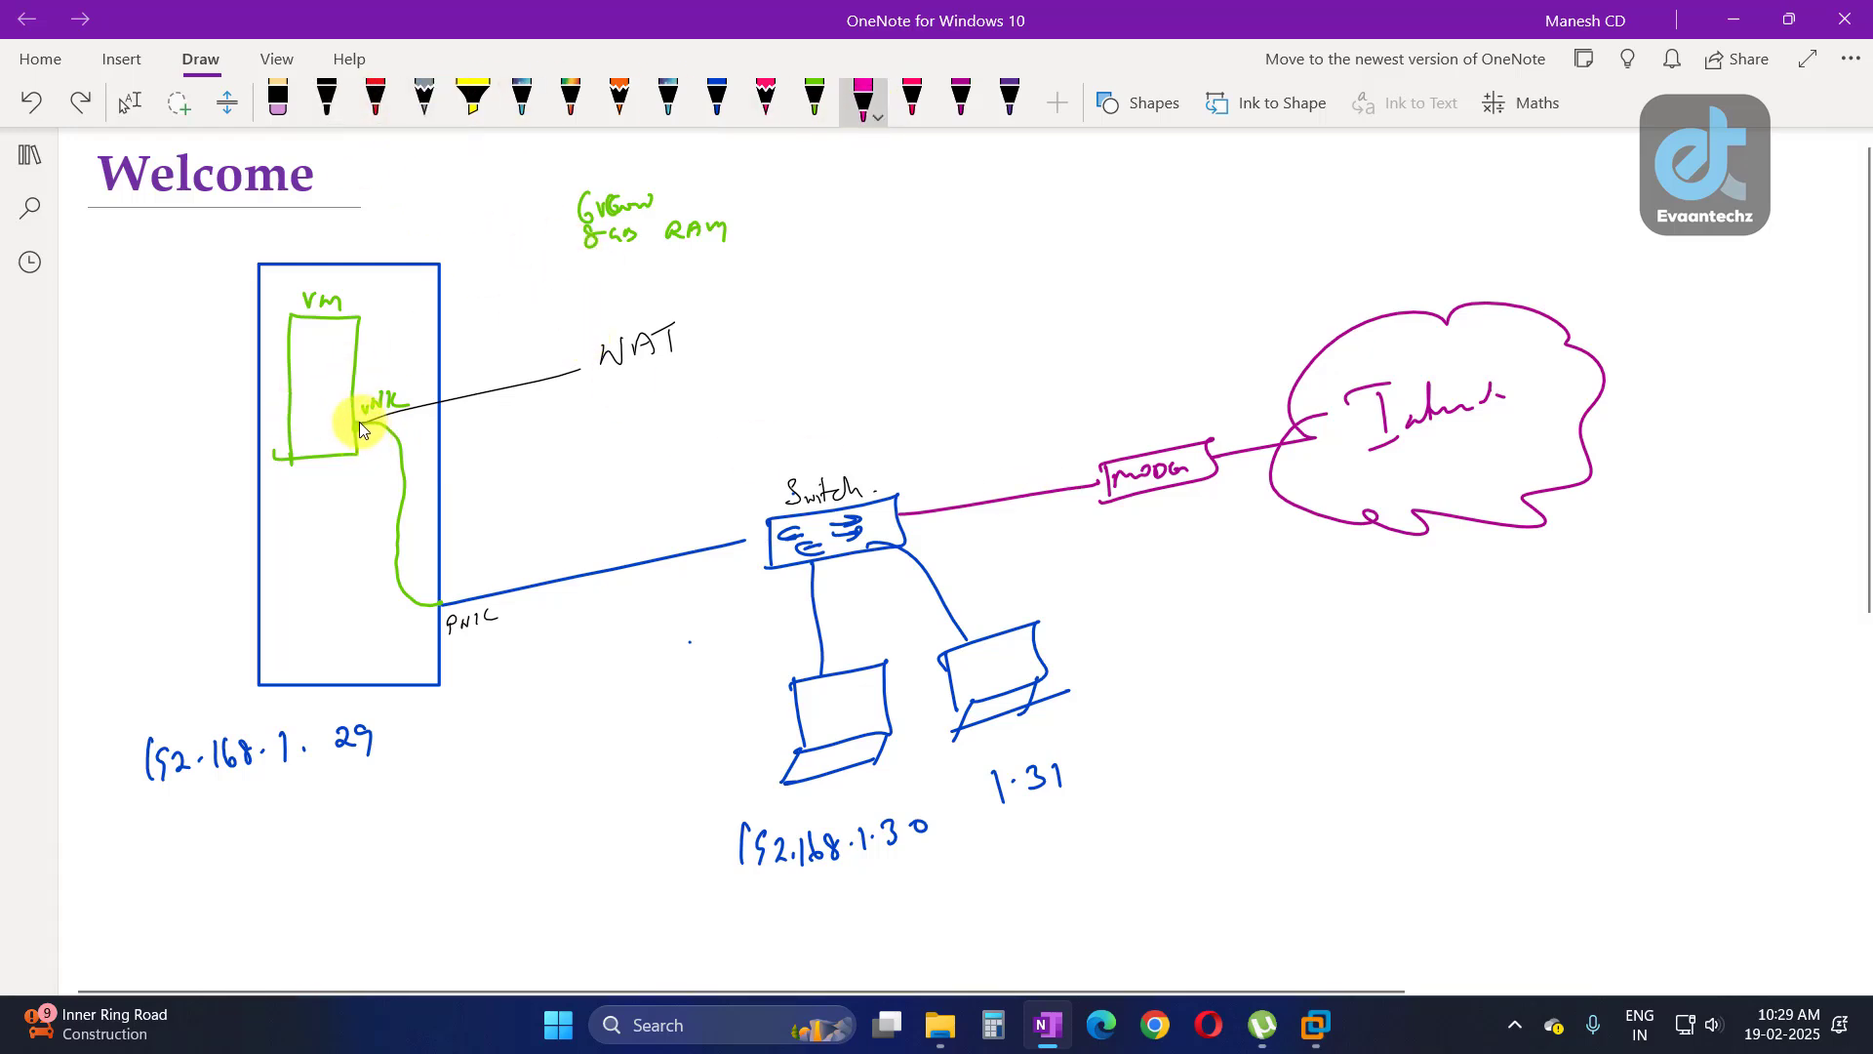
mouse_move(359, 422)
mouse_down()
mouse_move(634, 429)
mouse_move(612, 444)
mouse_up()
drag(685, 390, 694, 428)
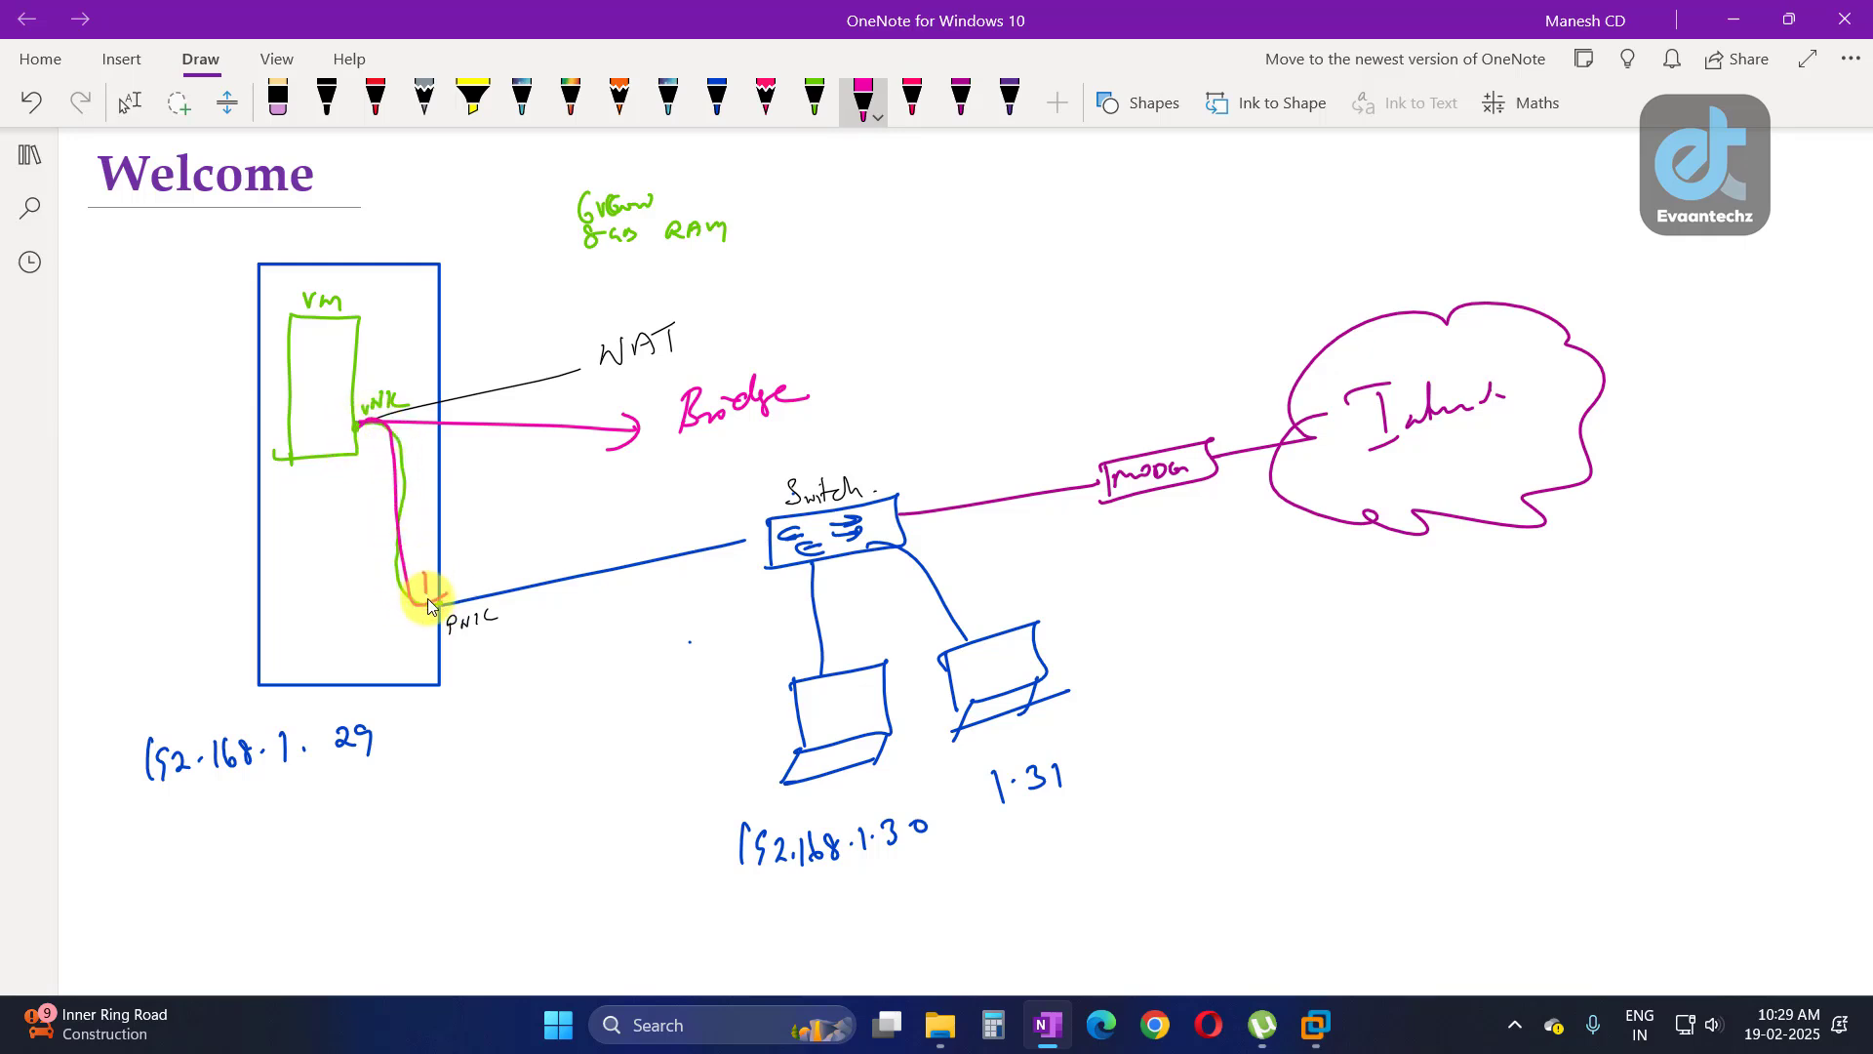
mouse_move(429, 597)
mouse_down()
mouse_move(488, 532)
mouse_move(527, 522)
mouse_up()
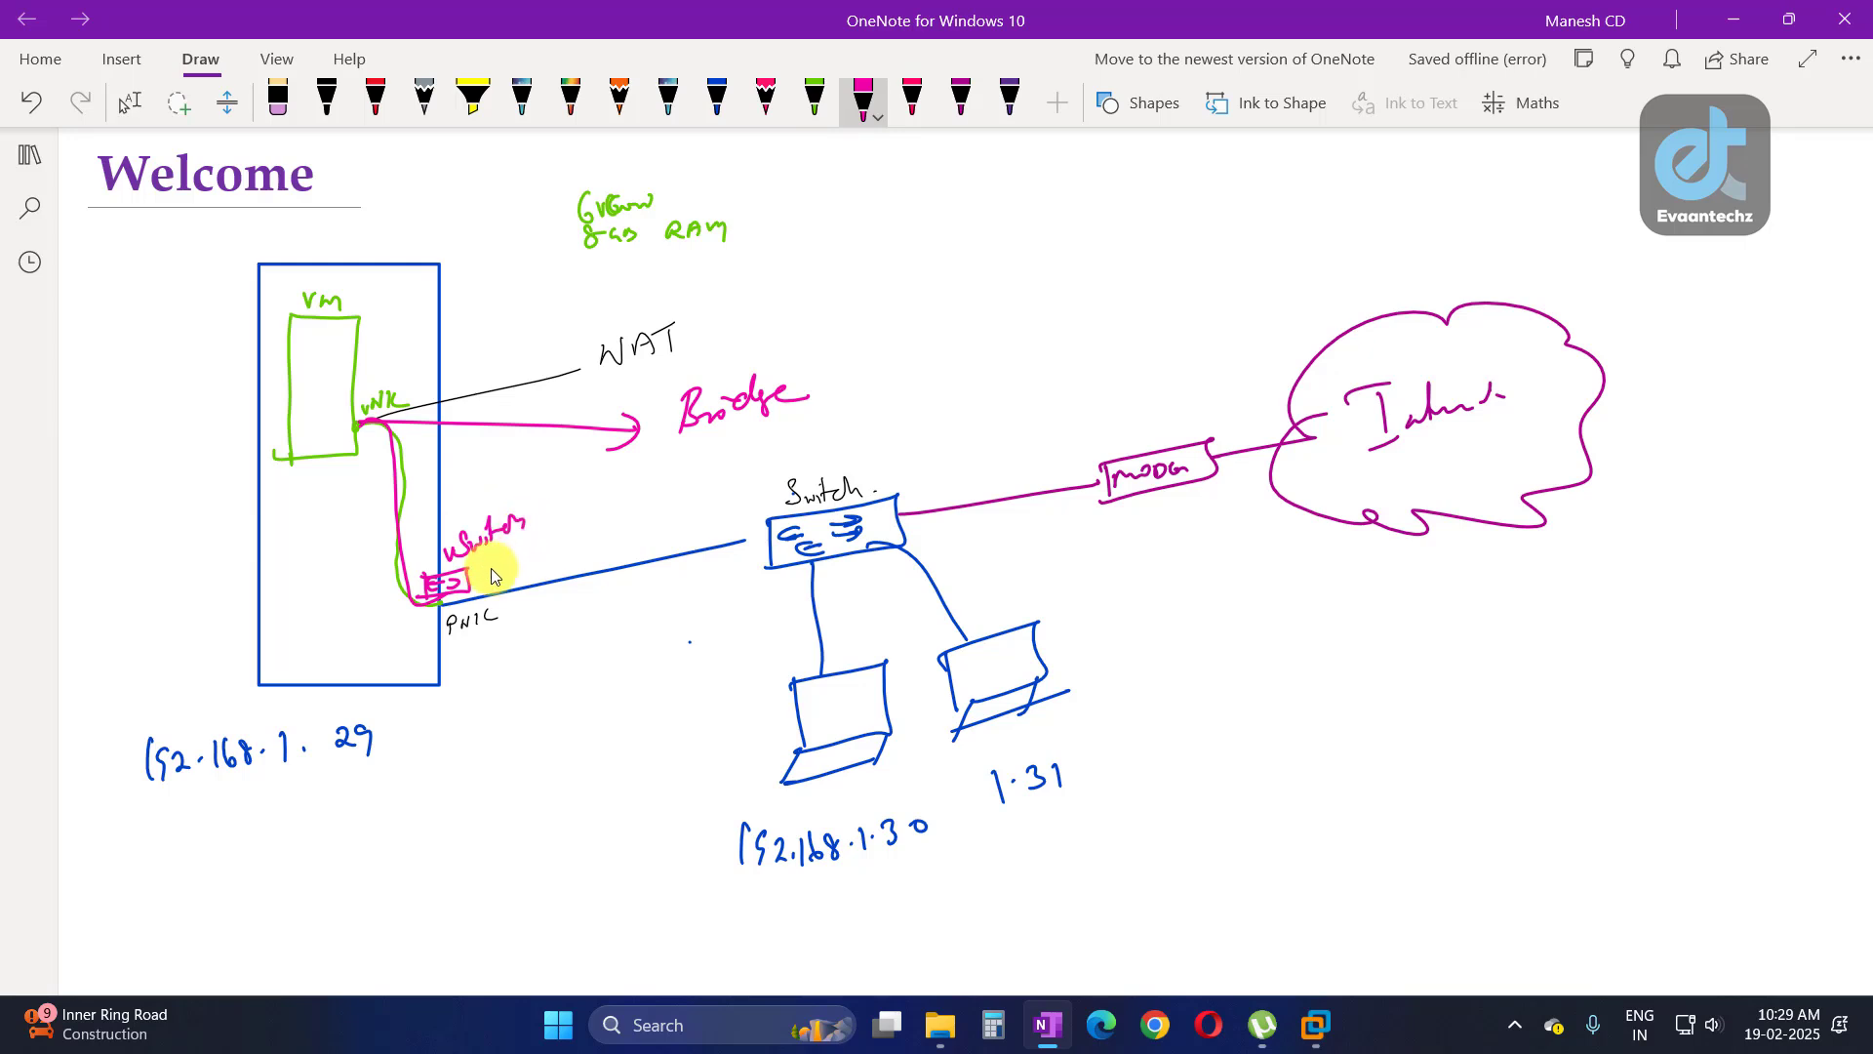
mouse_move(466, 583)
mouse_down()
mouse_move(751, 538)
mouse_move(823, 566)
mouse_up()
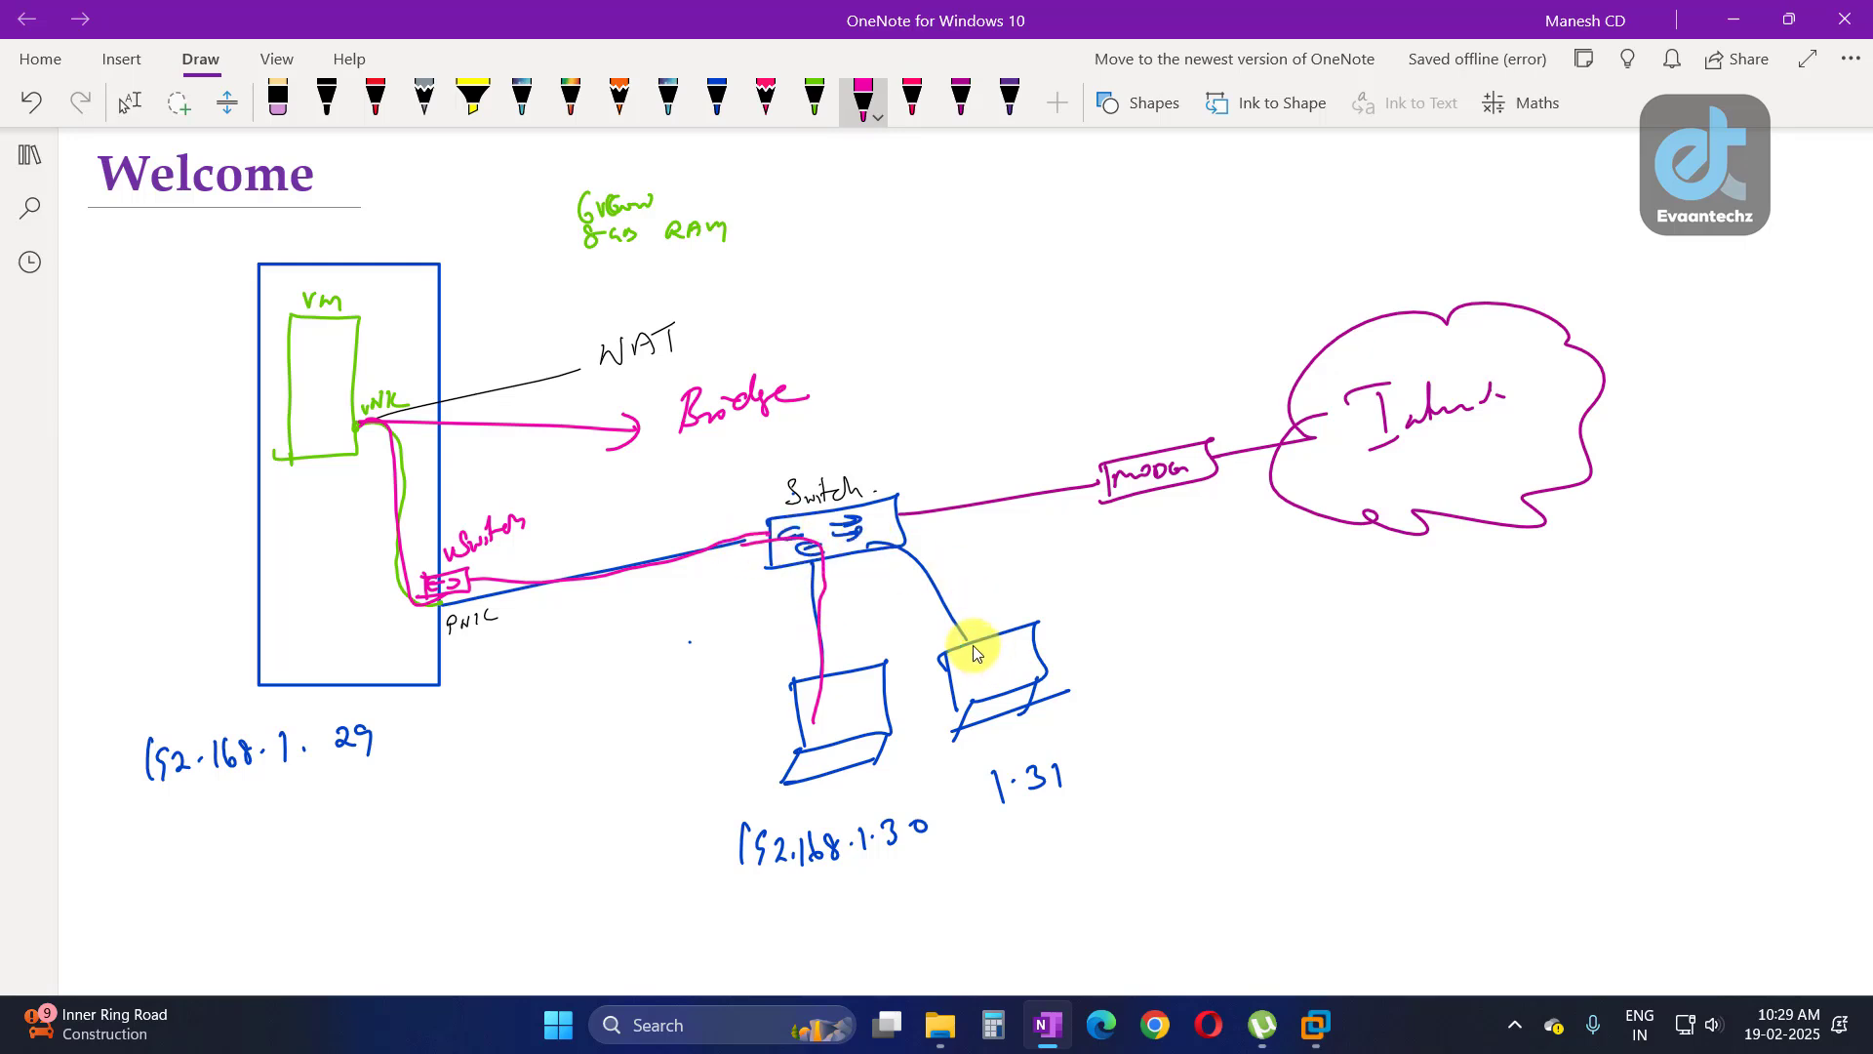
mouse_move(974, 646)
mouse_down()
mouse_move(786, 536)
mouse_move(543, 589)
mouse_move(418, 576)
mouse_up()
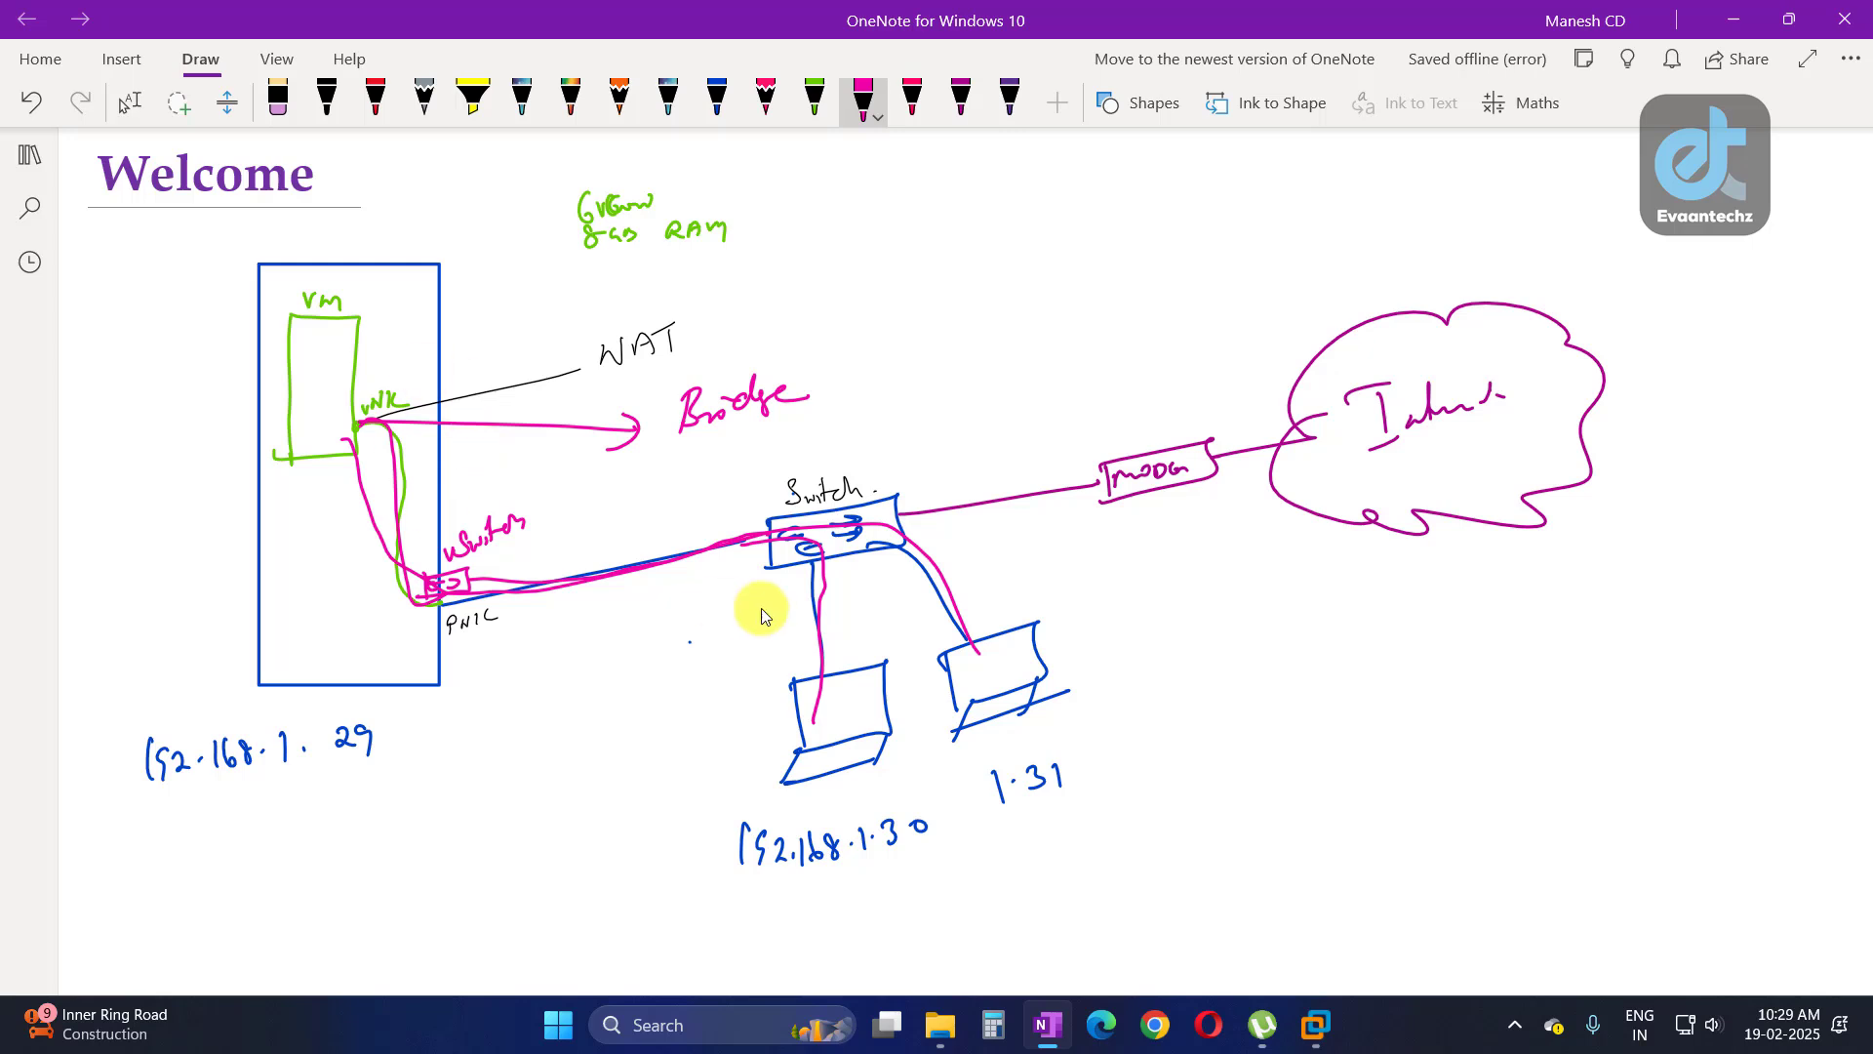
Step: Choose bridged networking, accept the default I/O controller and disk type, and create a new virtual disk
click(1313, 1020)
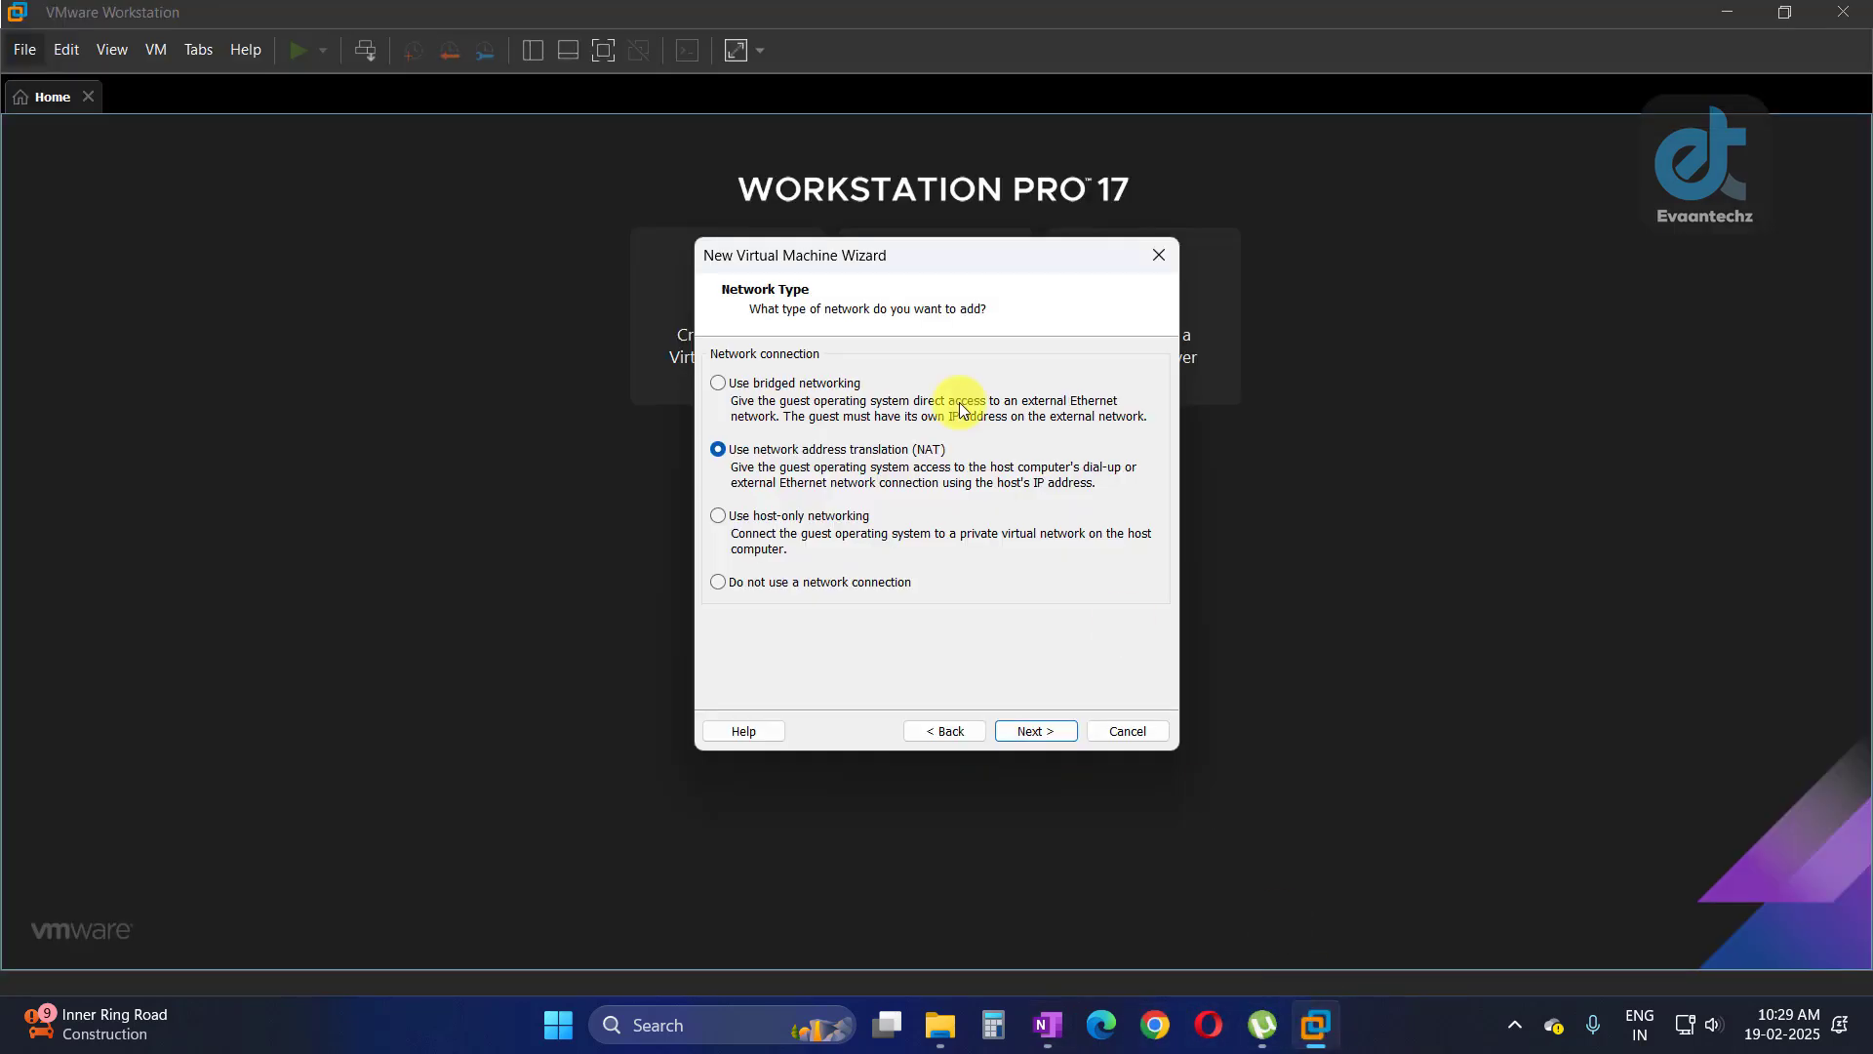
click(817, 386)
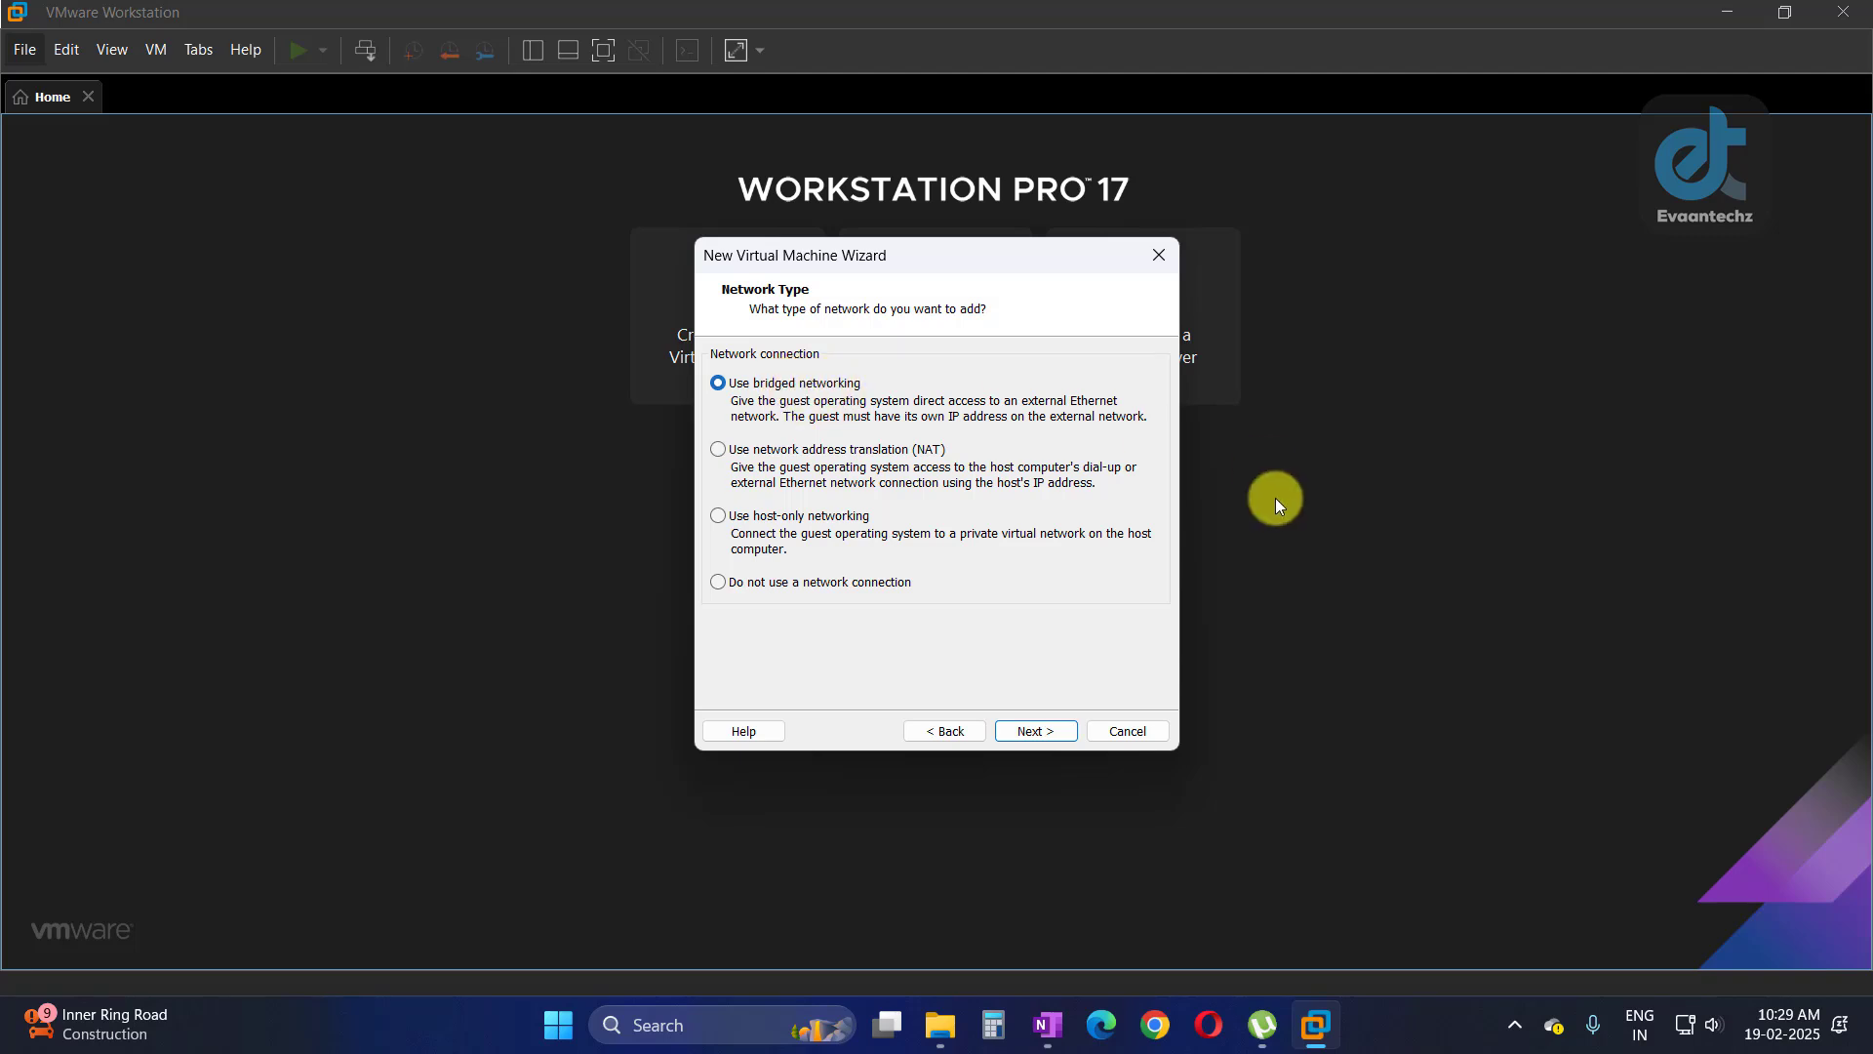
click(1038, 732)
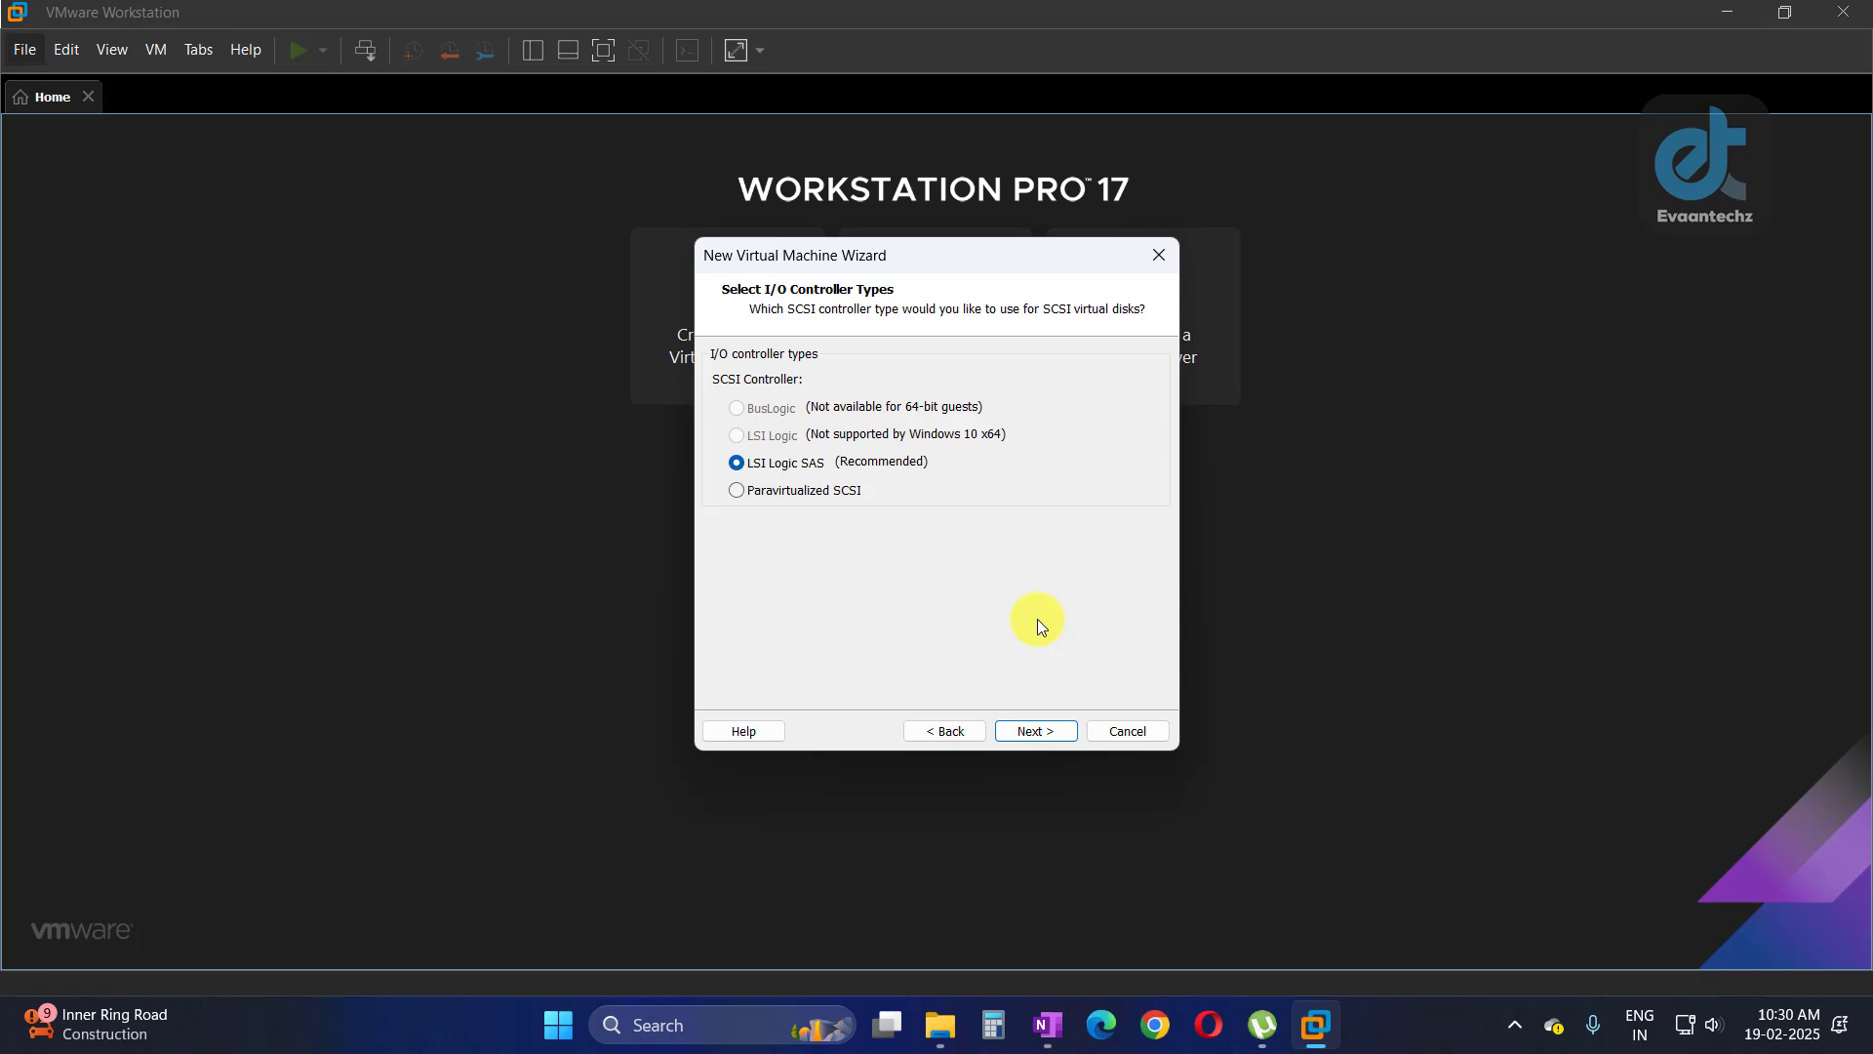
click(1042, 729)
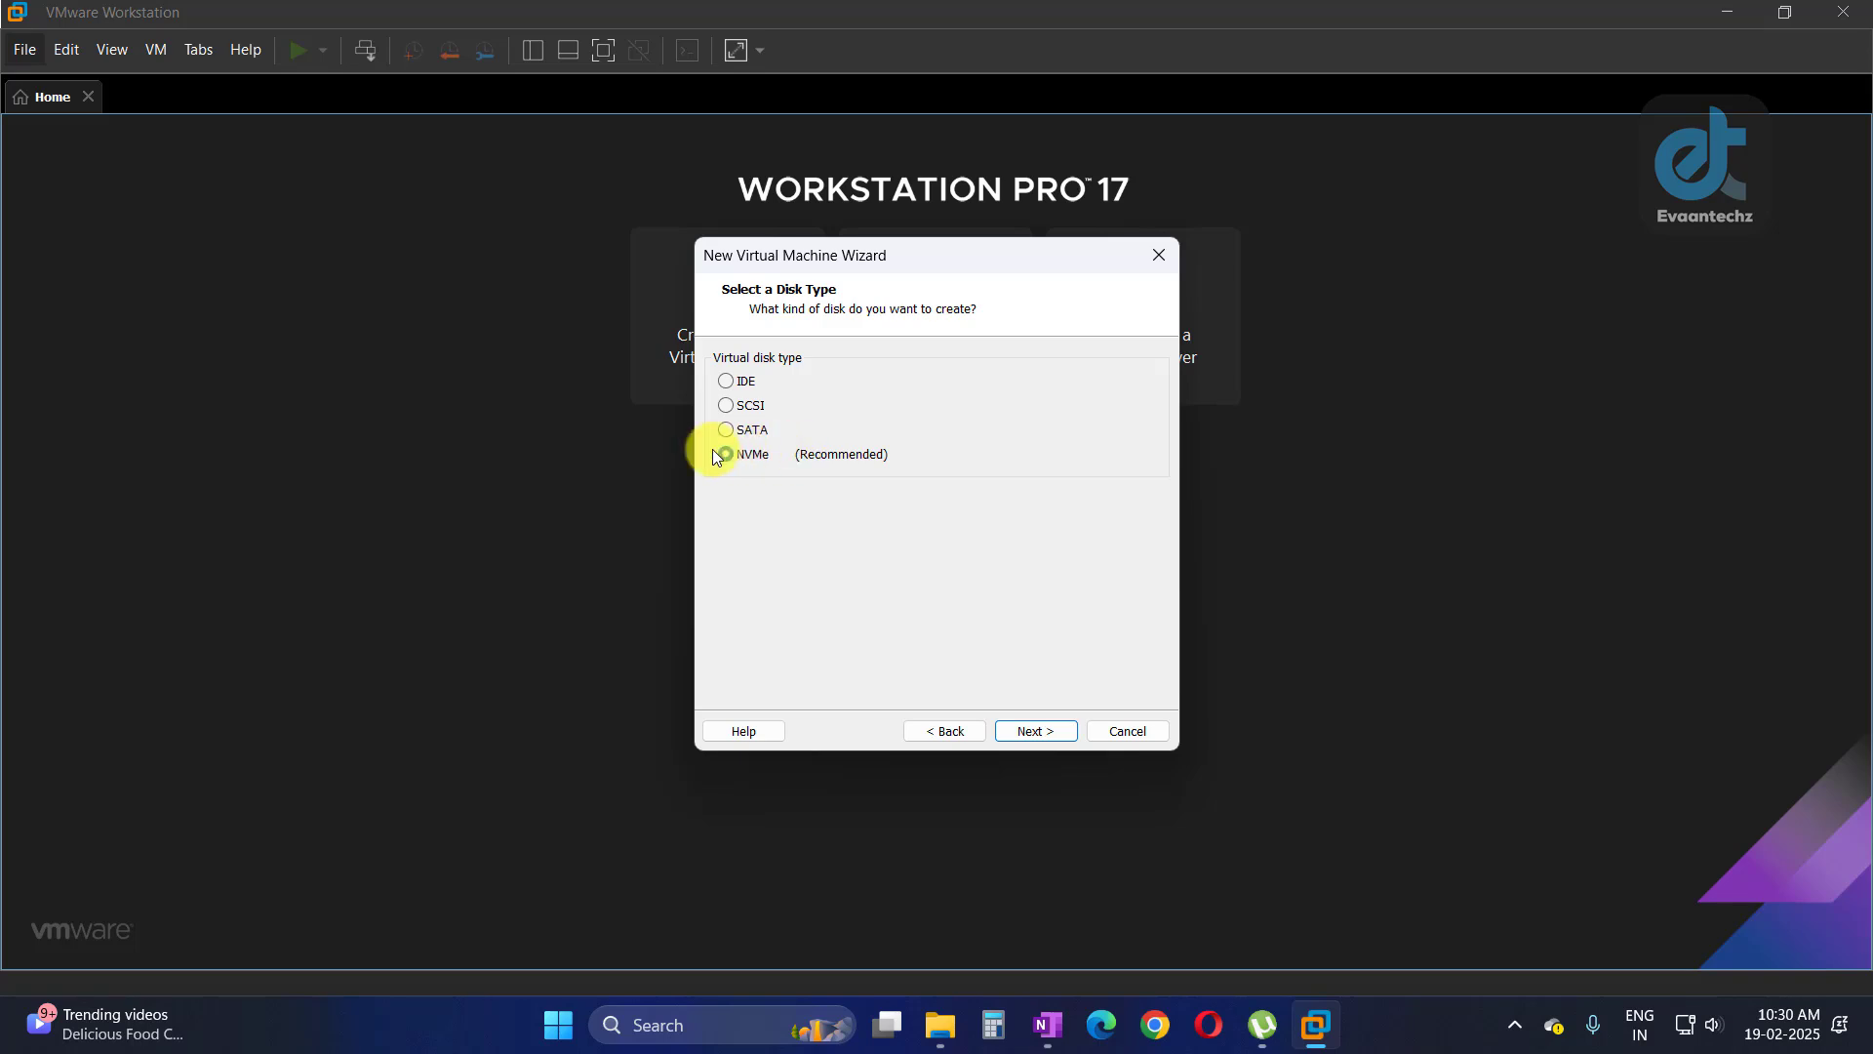
click(1036, 733)
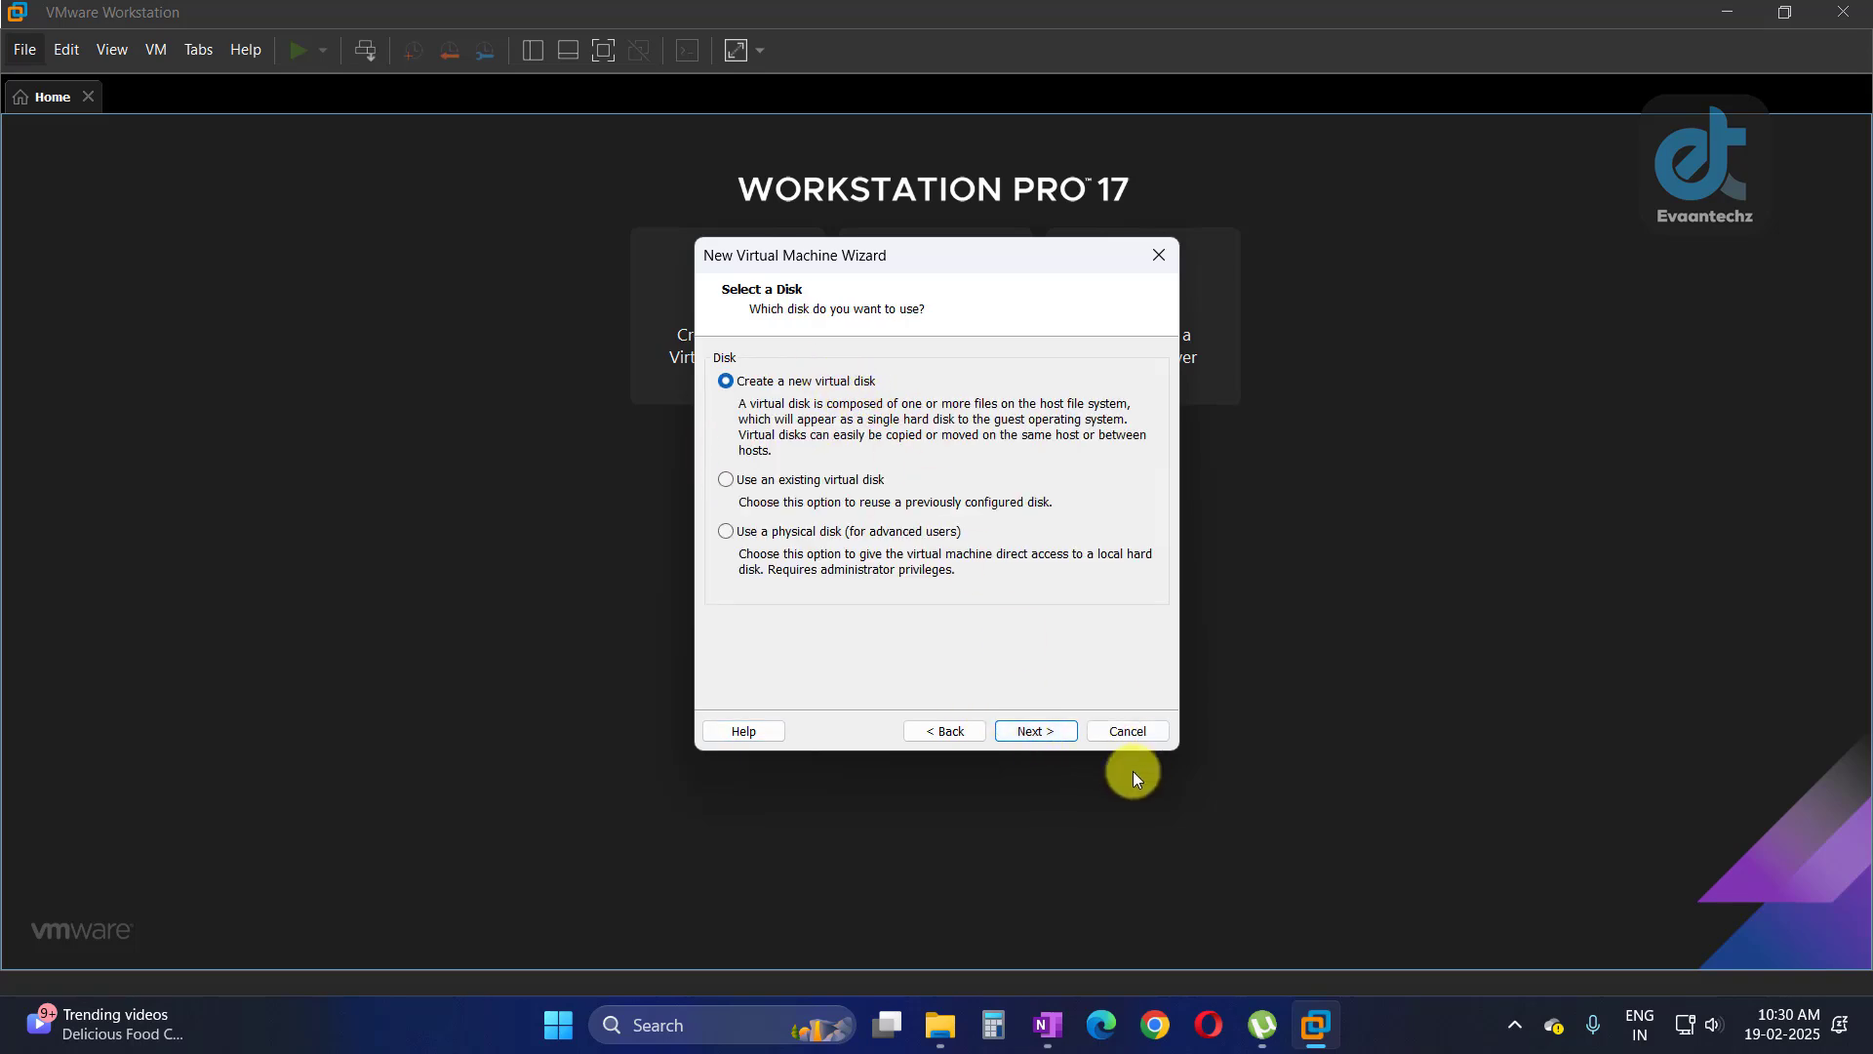
click(1055, 738)
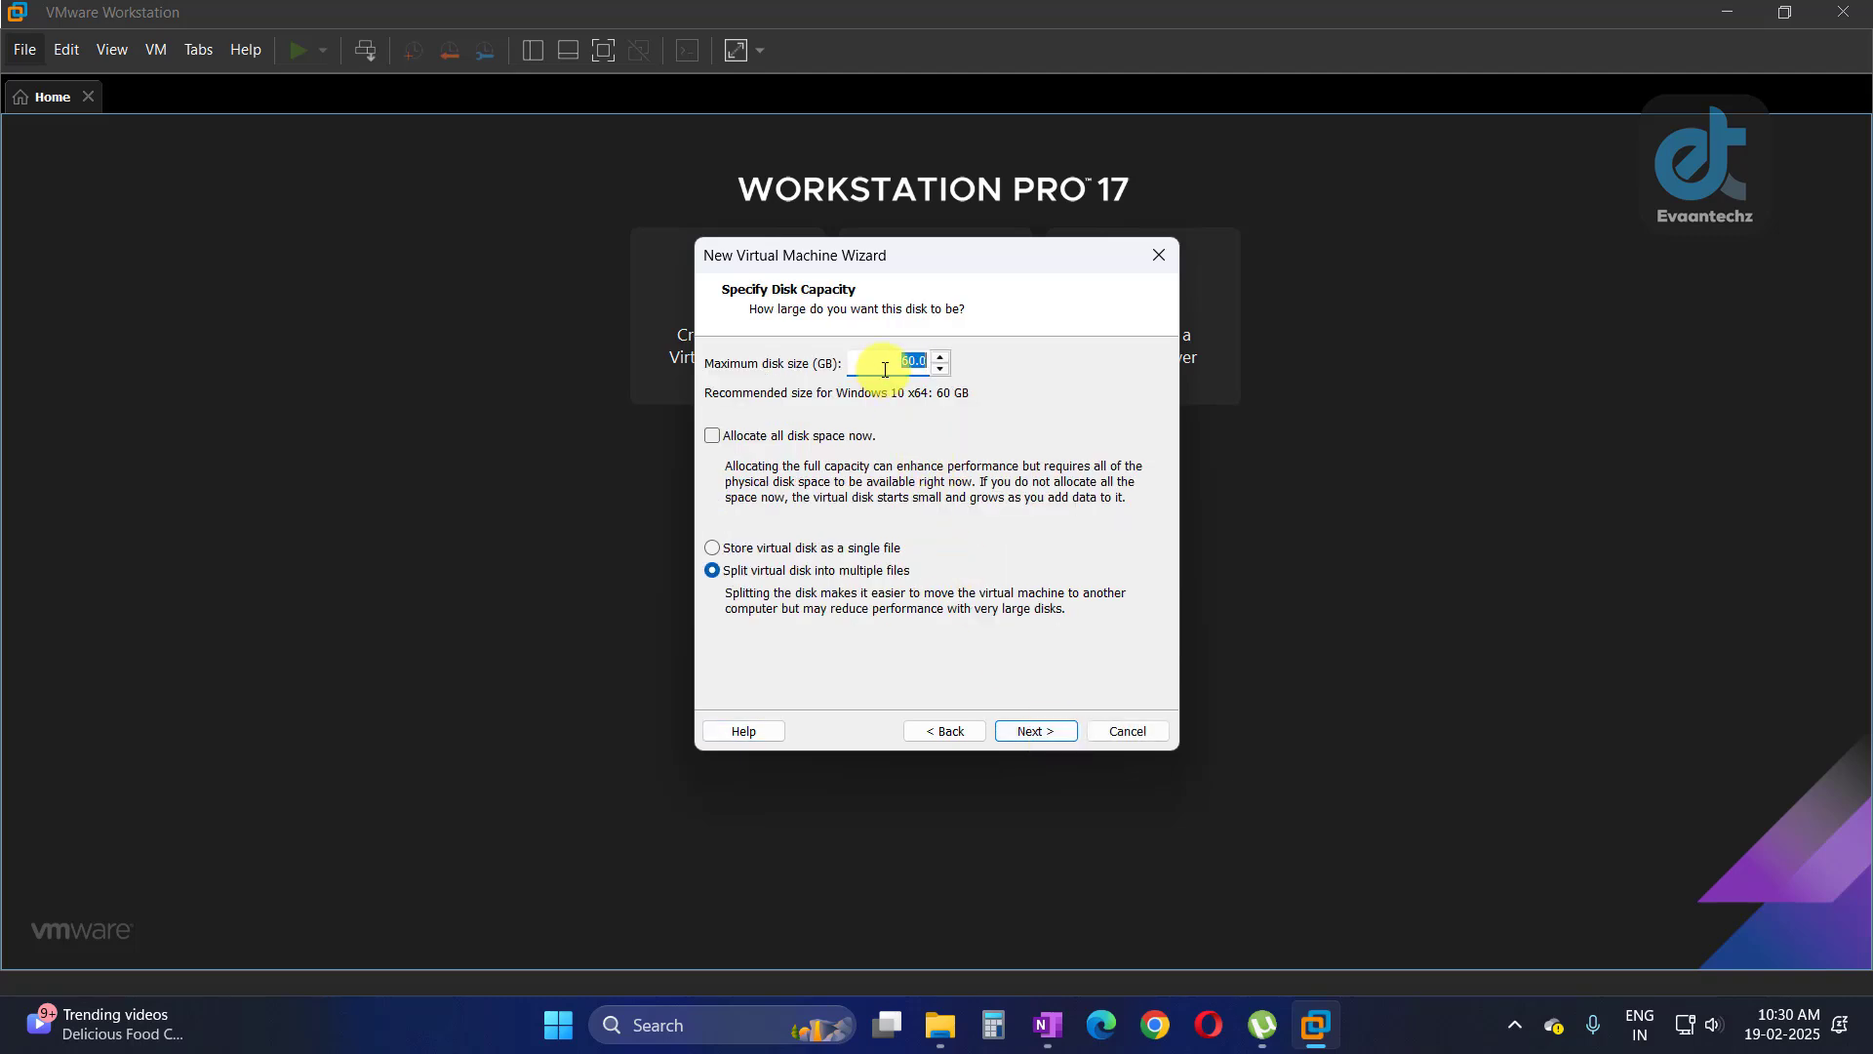
Step: Set the disk to 500 GB as a single file, fully allocated, after checking free space on D:
text(500)
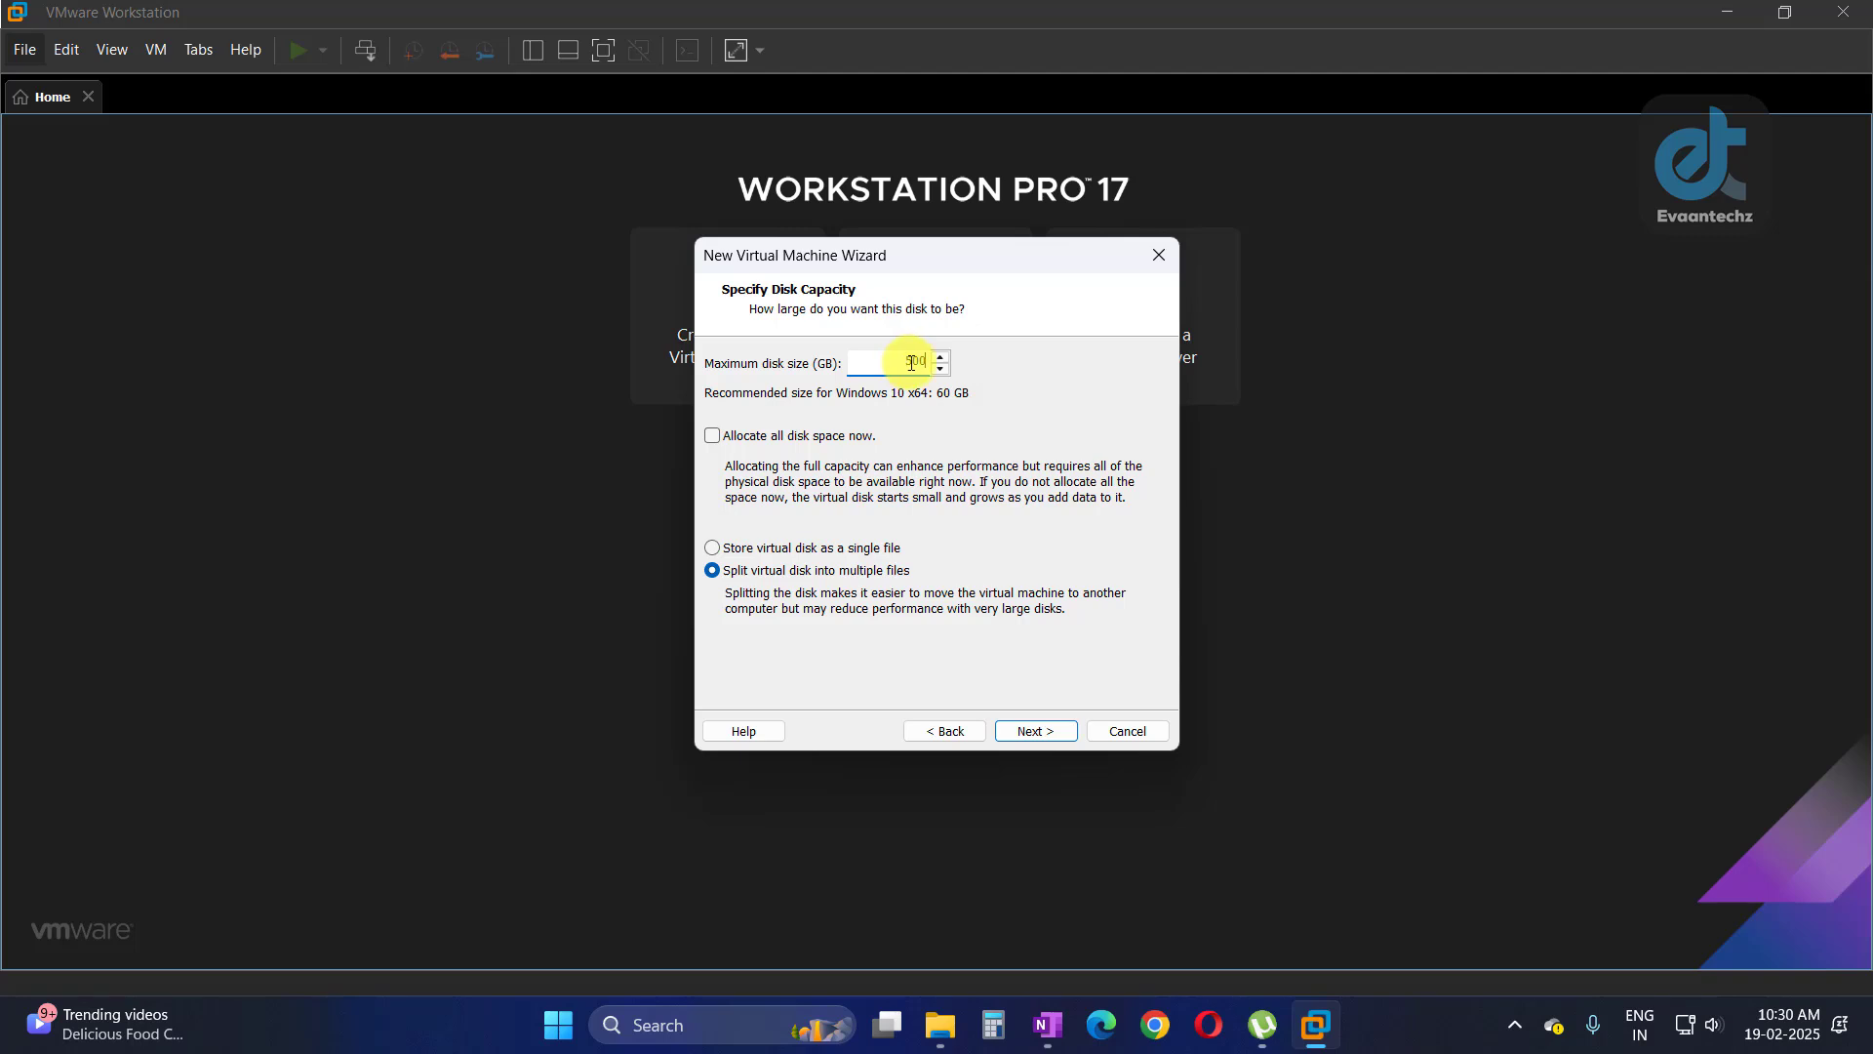
click(714, 547)
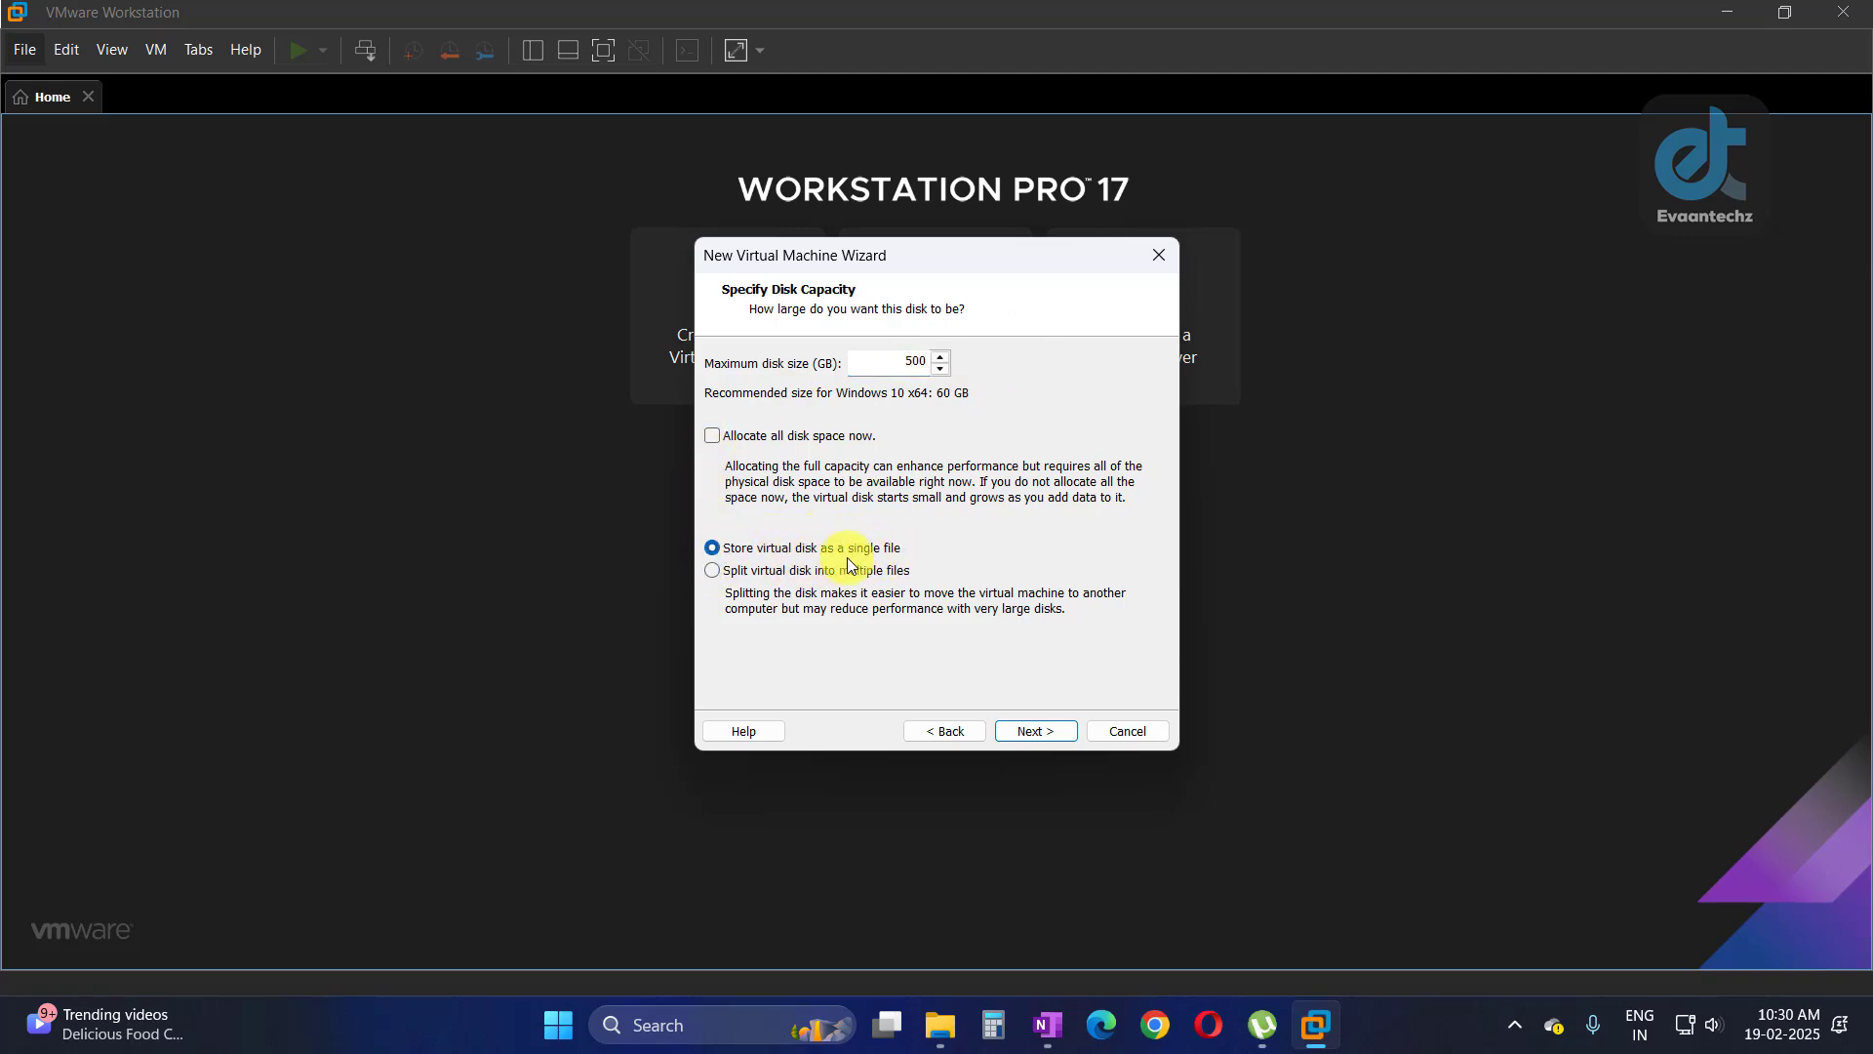
click(711, 436)
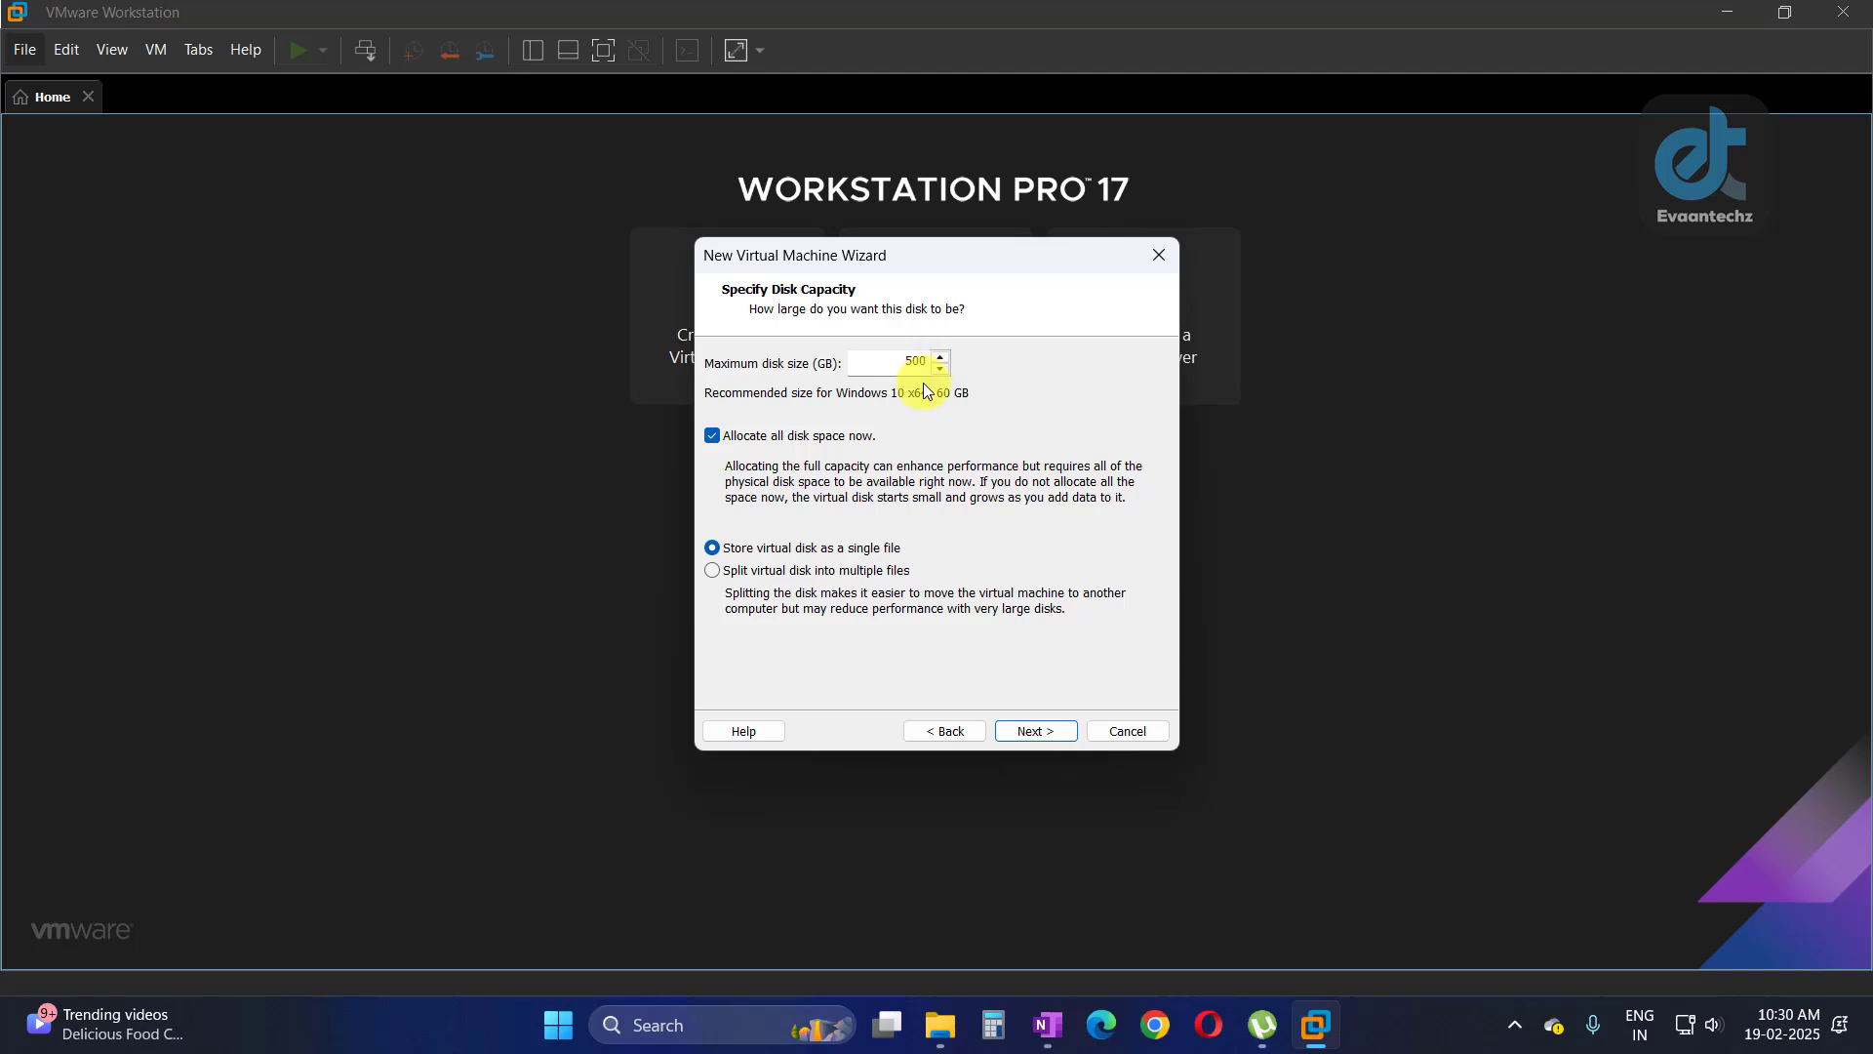
key(super+e)
click(671, 252)
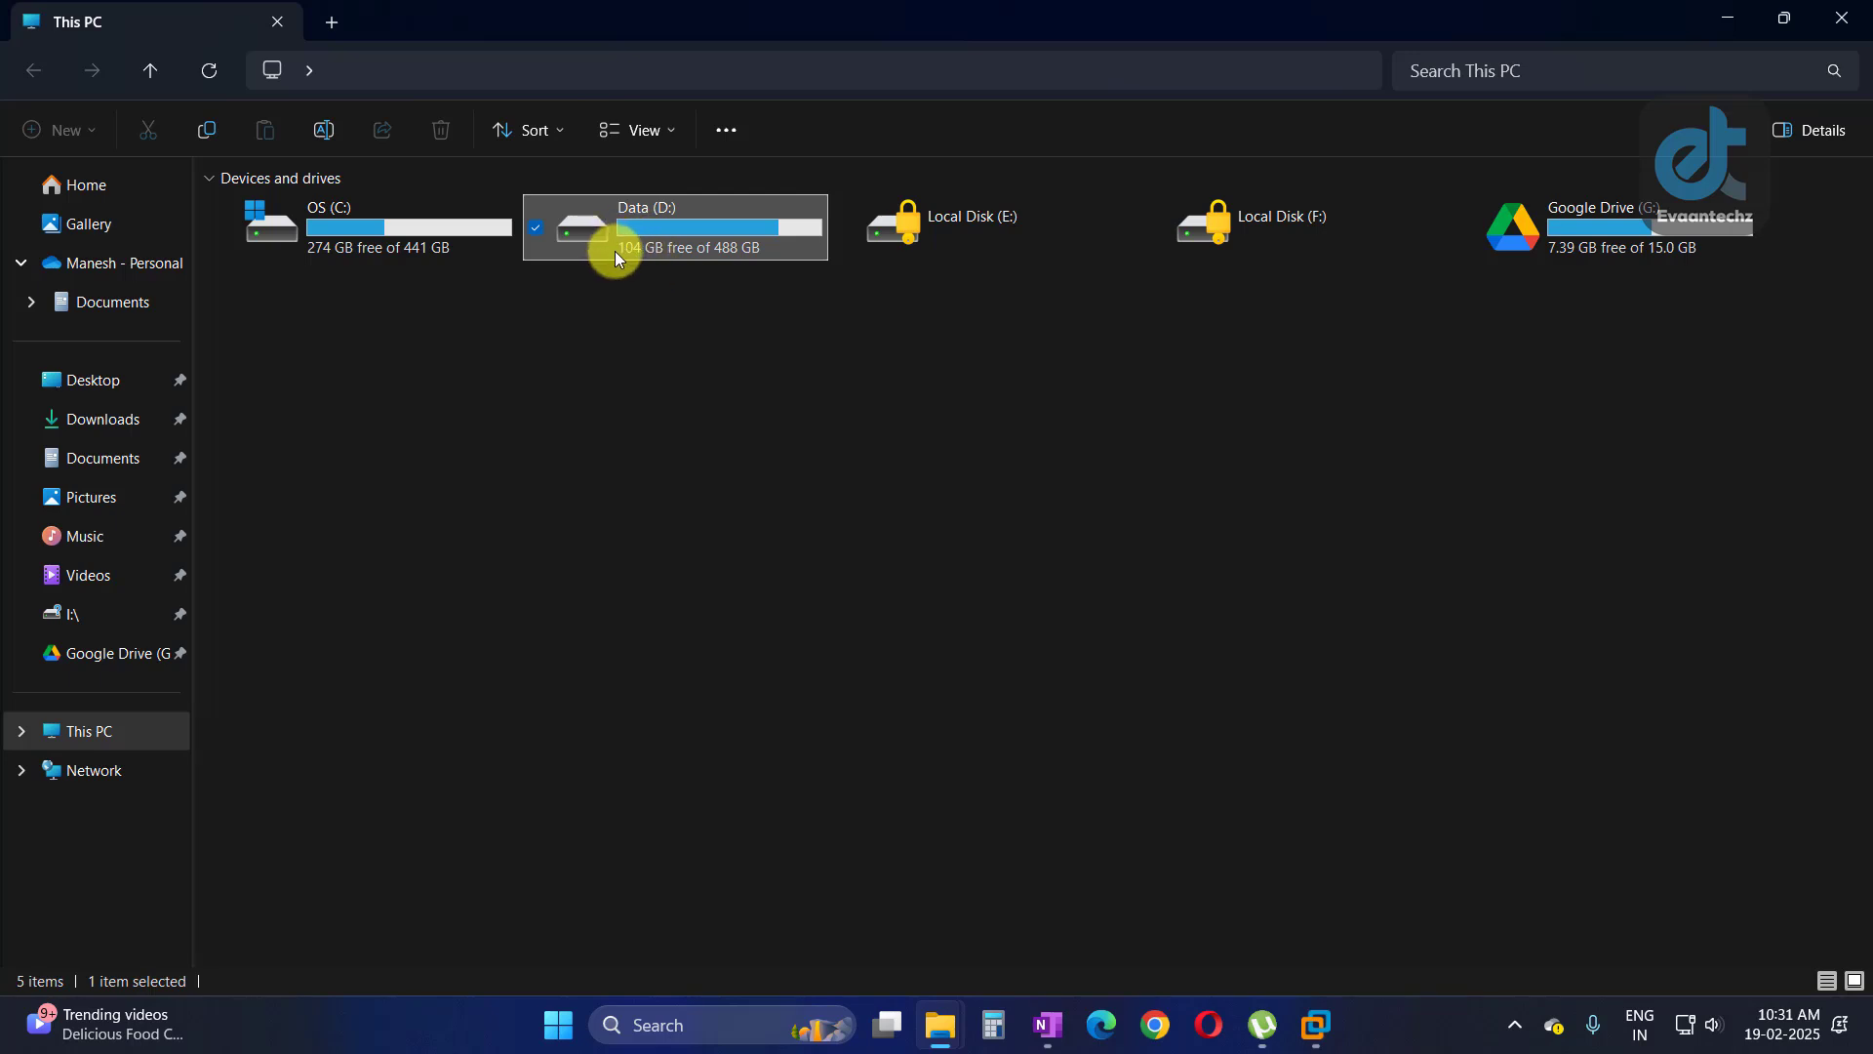
click(1729, 22)
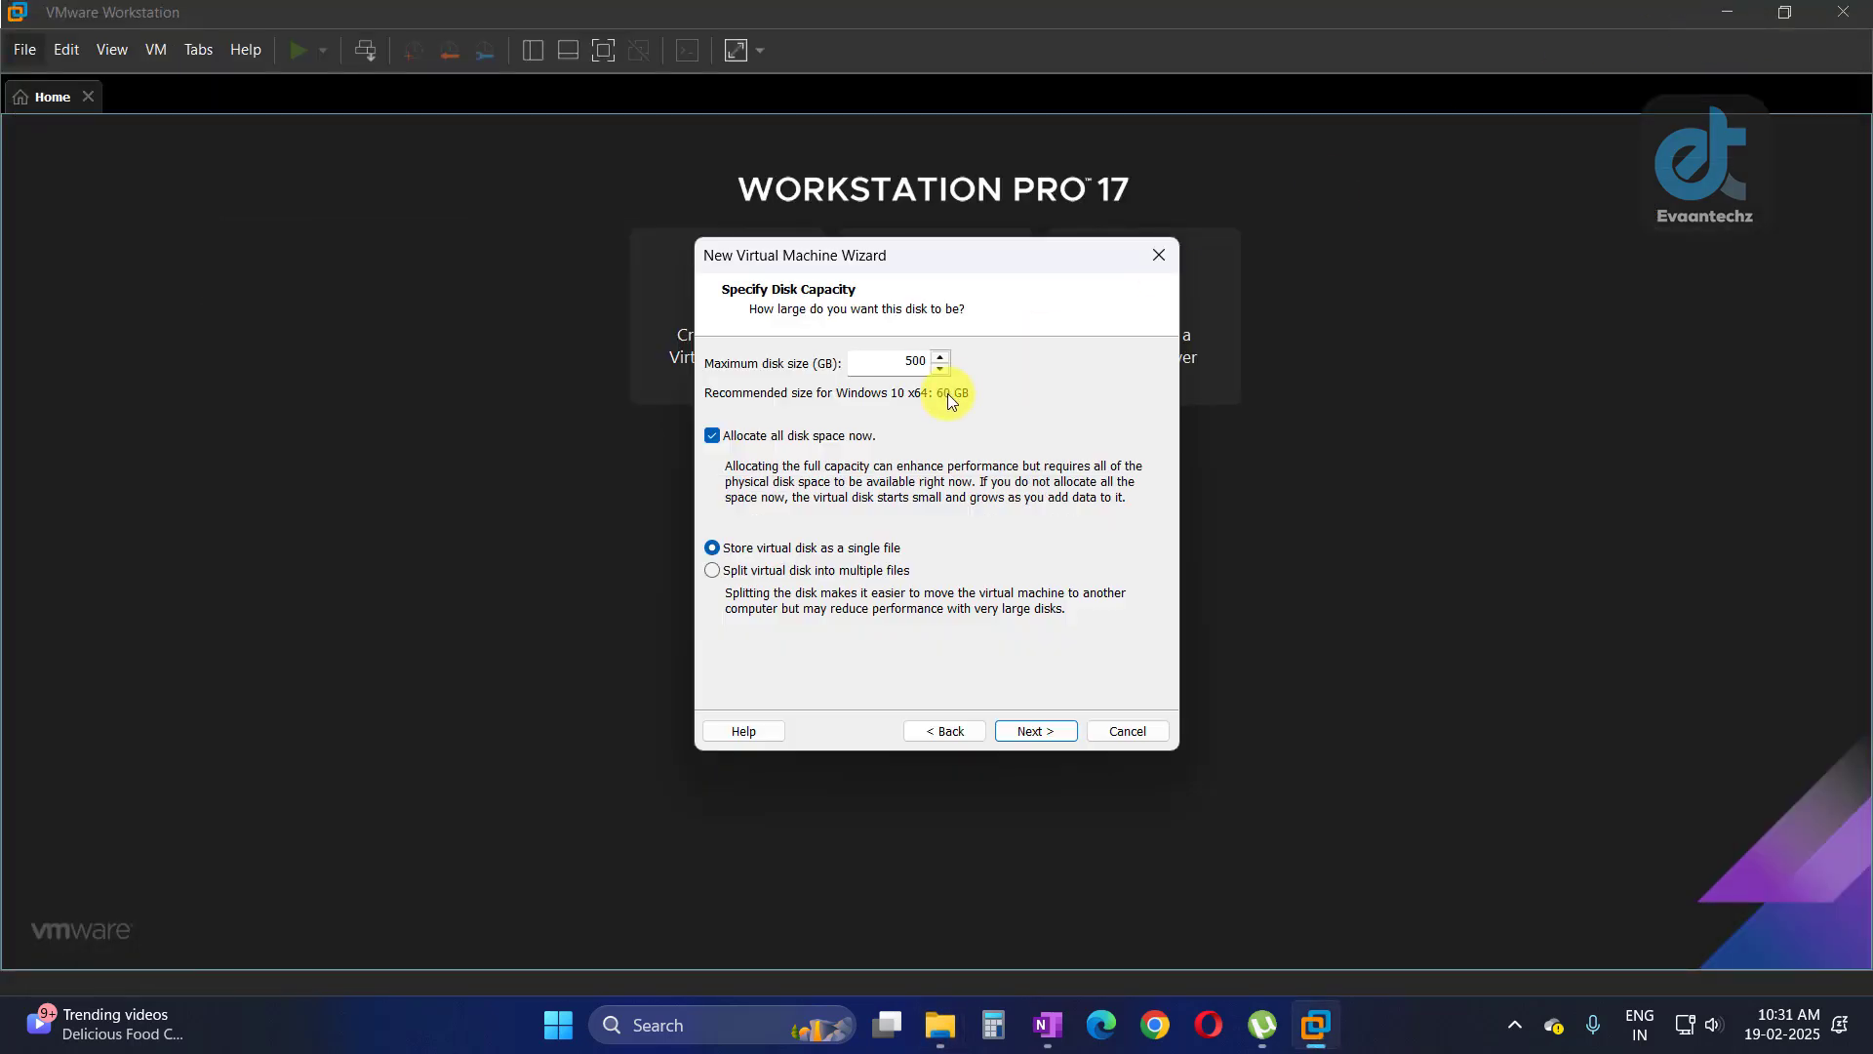
Step: Stop allocating all disk space now and accept the 500 GB disk and W11.vmdk file
click(745, 438)
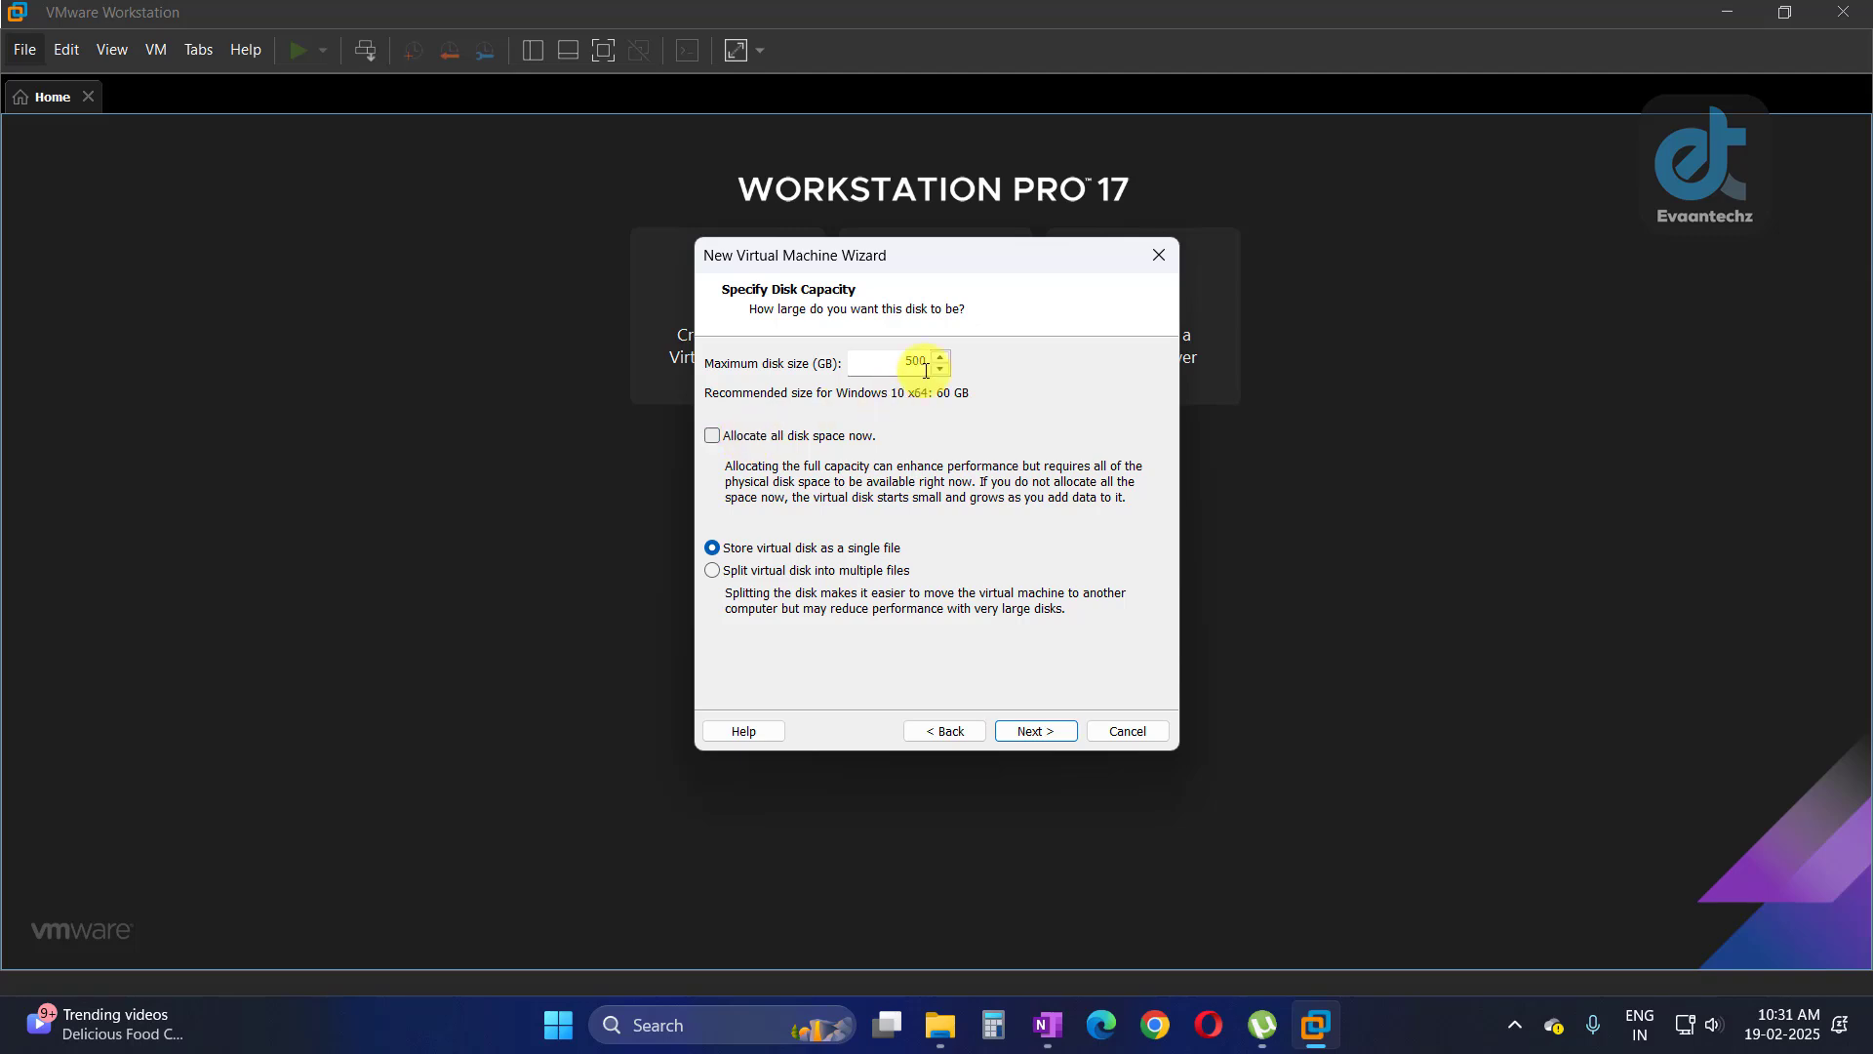
click(1034, 732)
click(1033, 730)
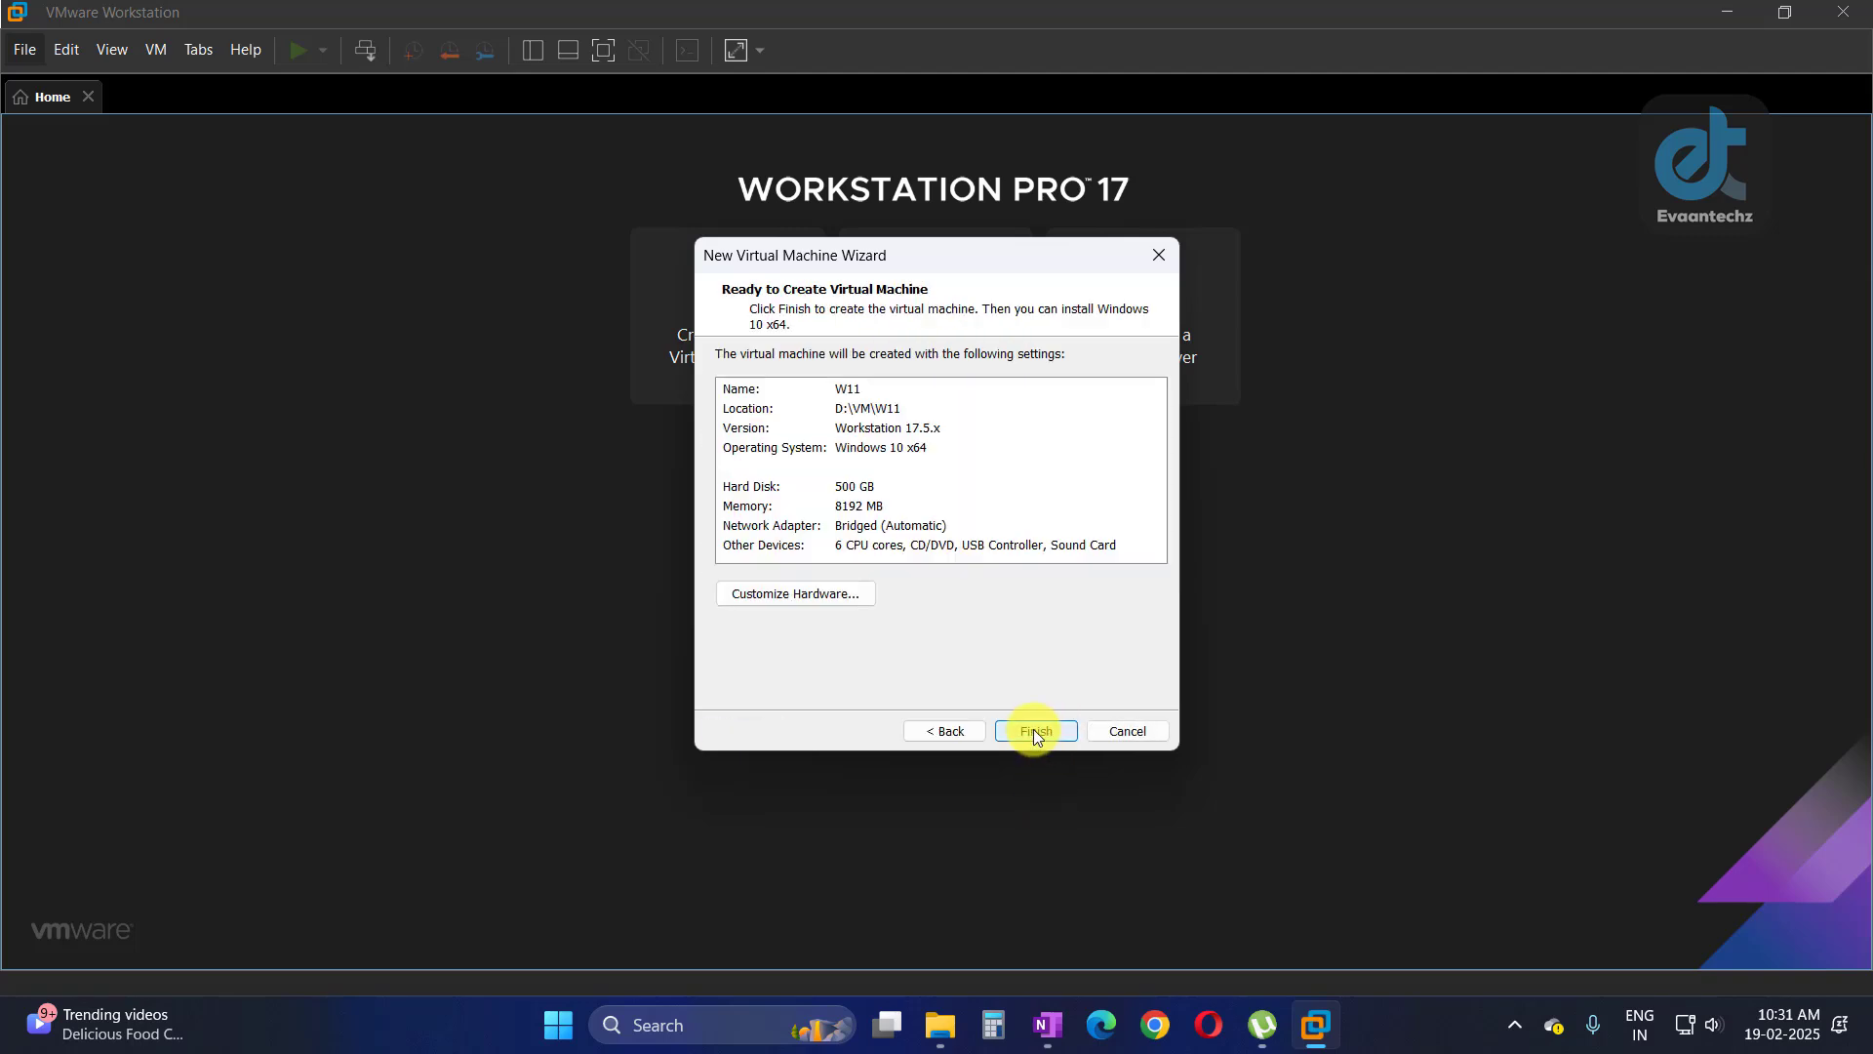
Step: Enable VT-x/EPT, CPU performance counter and IOMMU virtualization for the processors, then finish creating W11
click(810, 593)
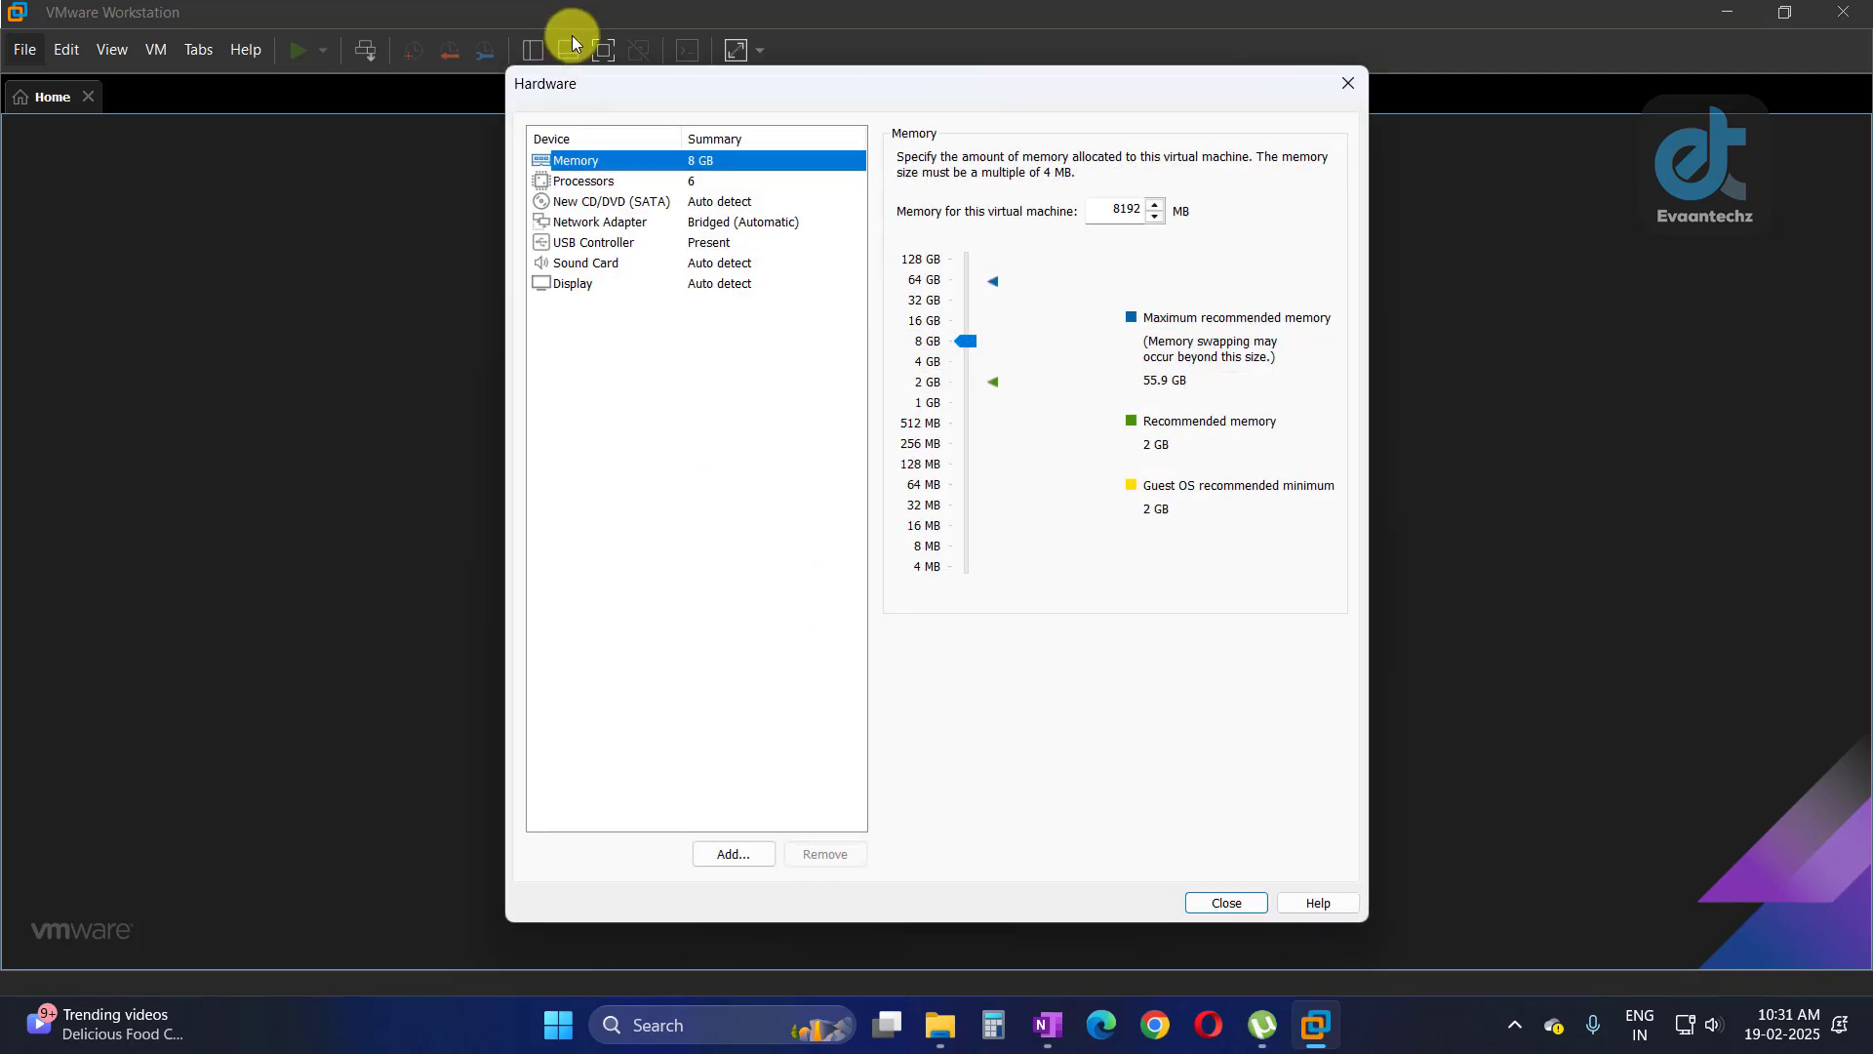
click(688, 185)
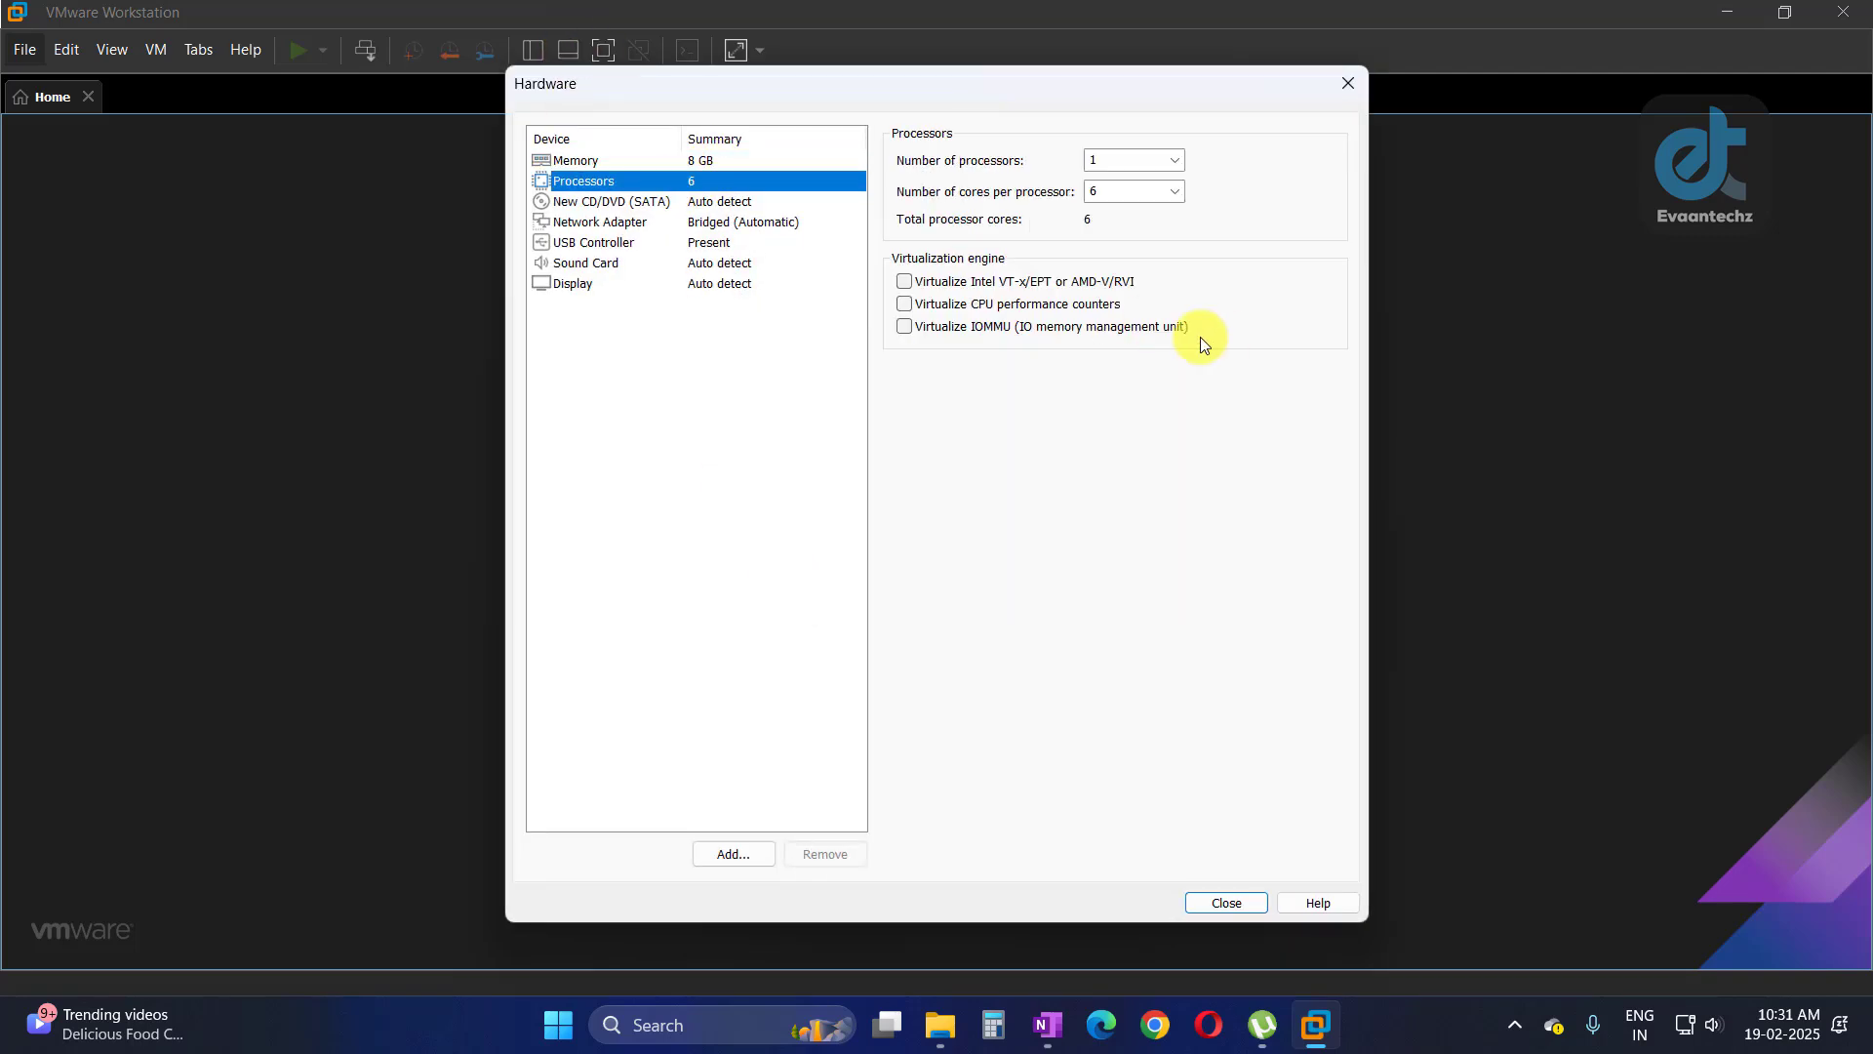
click(1022, 283)
click(1026, 305)
click(1029, 328)
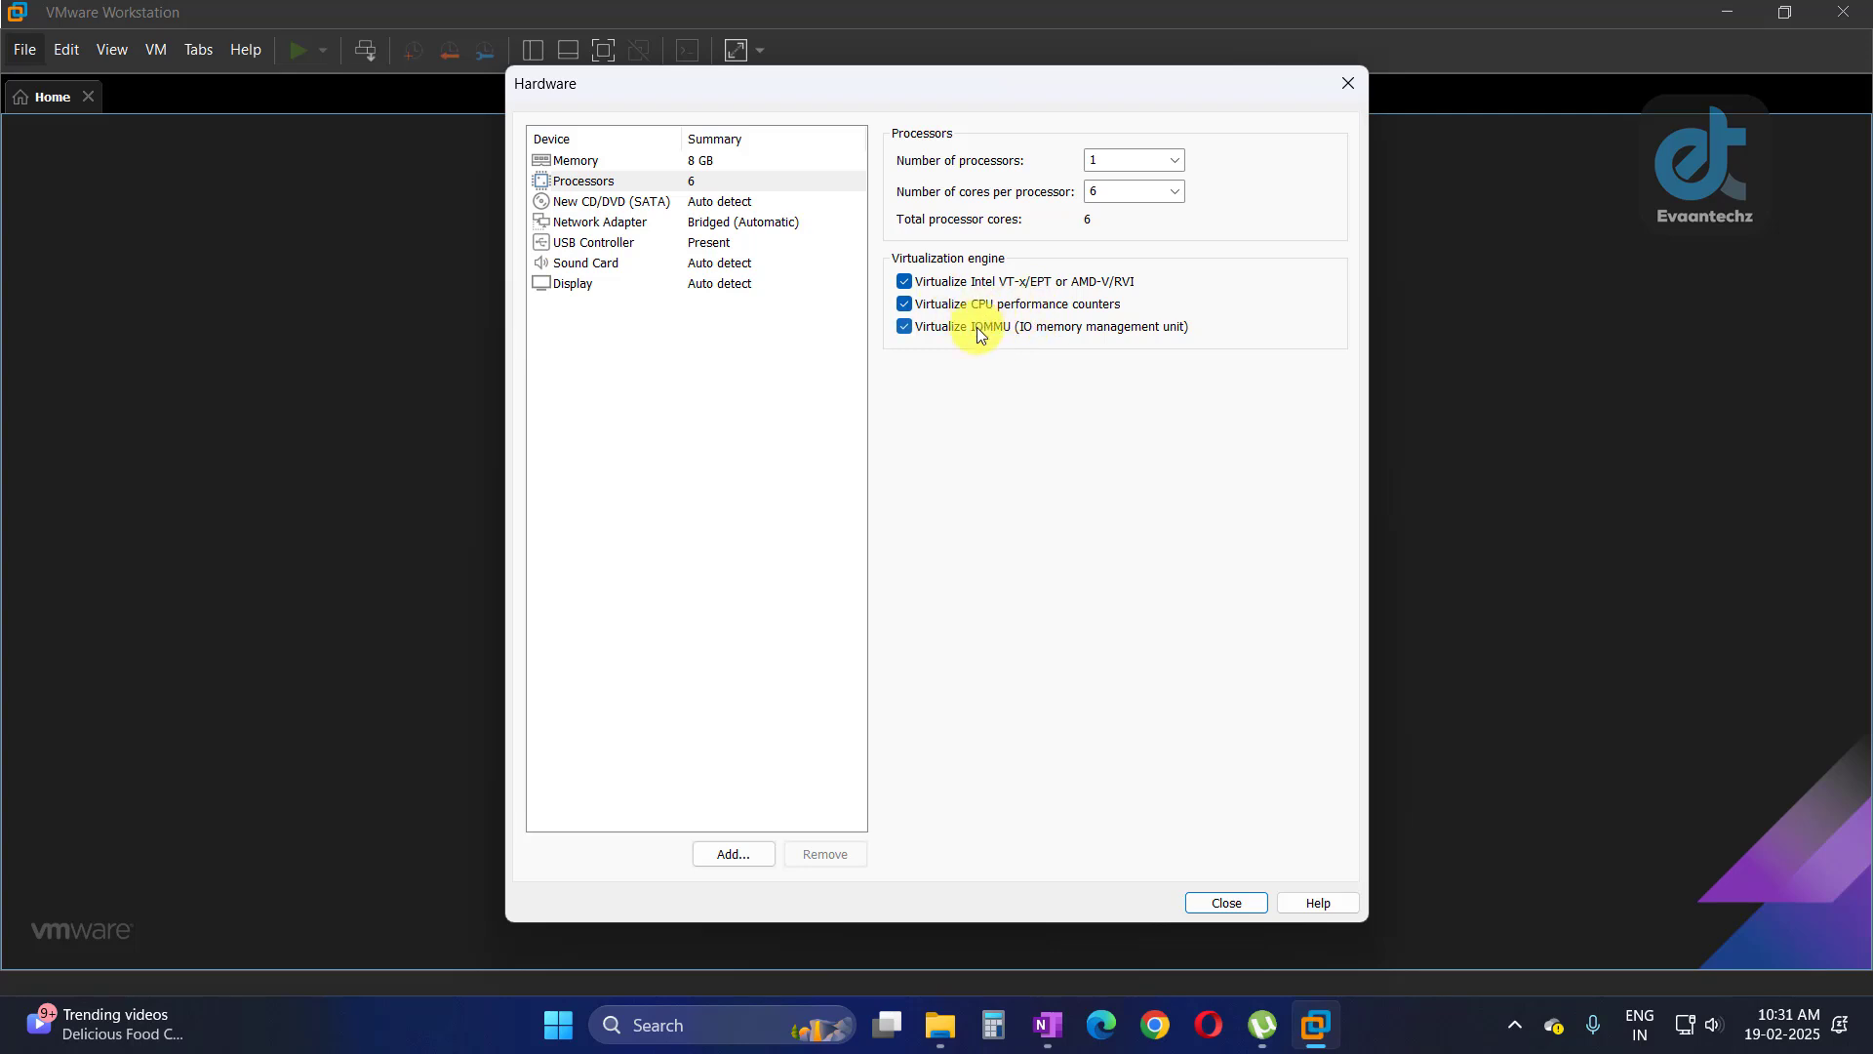
click(975, 326)
click(985, 310)
click(985, 311)
click(991, 331)
click(1231, 899)
click(1072, 737)
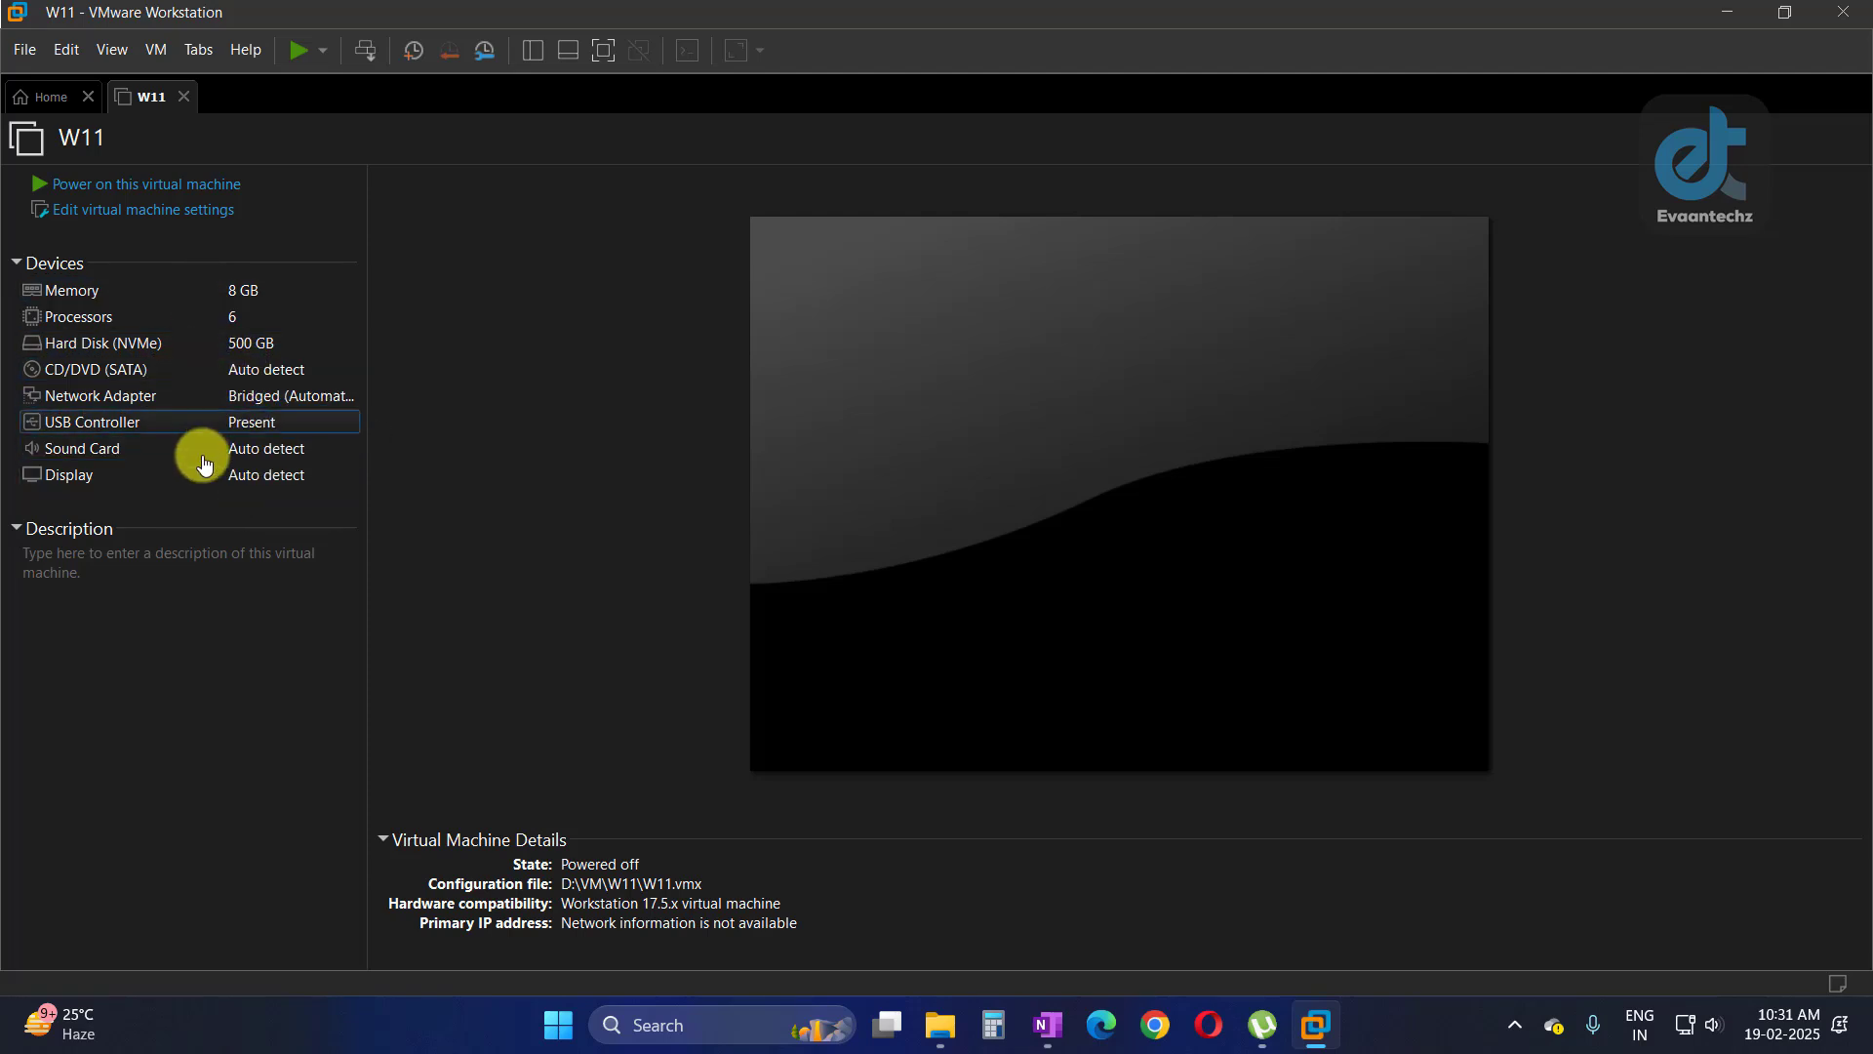
Step: Power on W11, keep trying to connect sata0:1, and dismiss the install hint bar
click(87, 193)
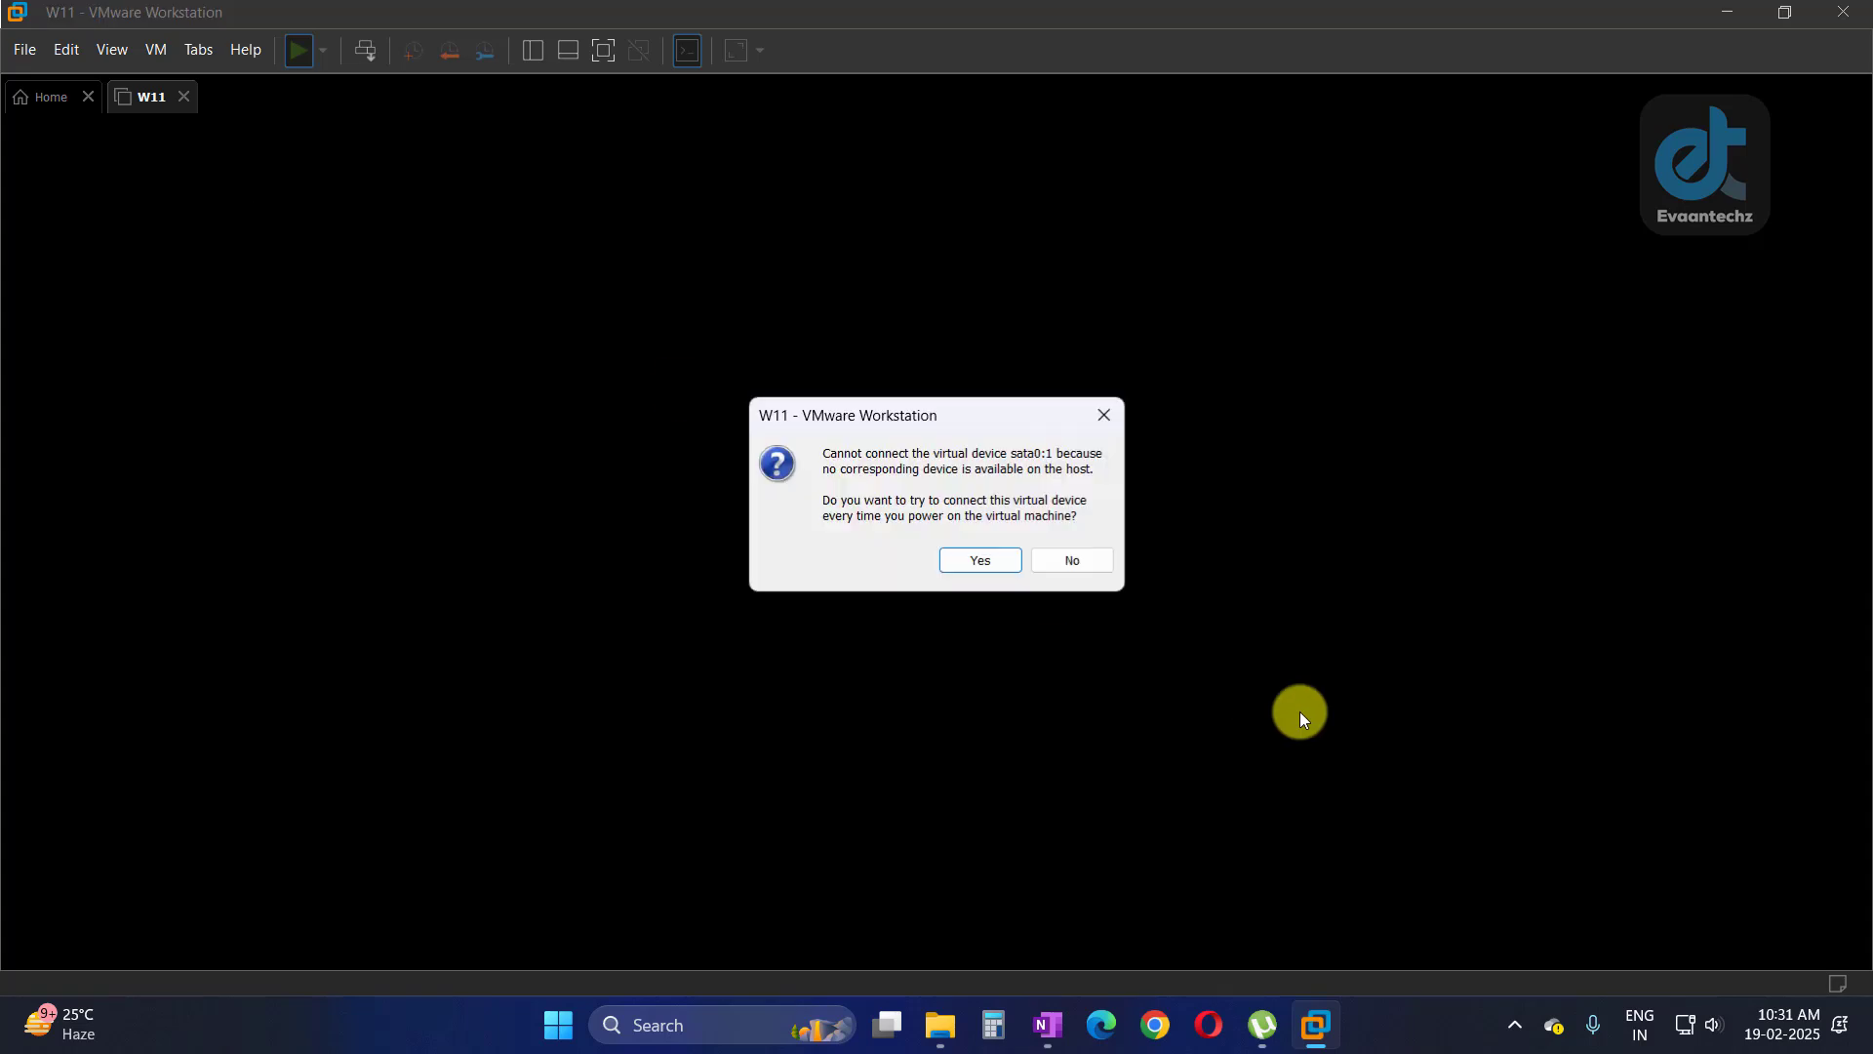
click(997, 568)
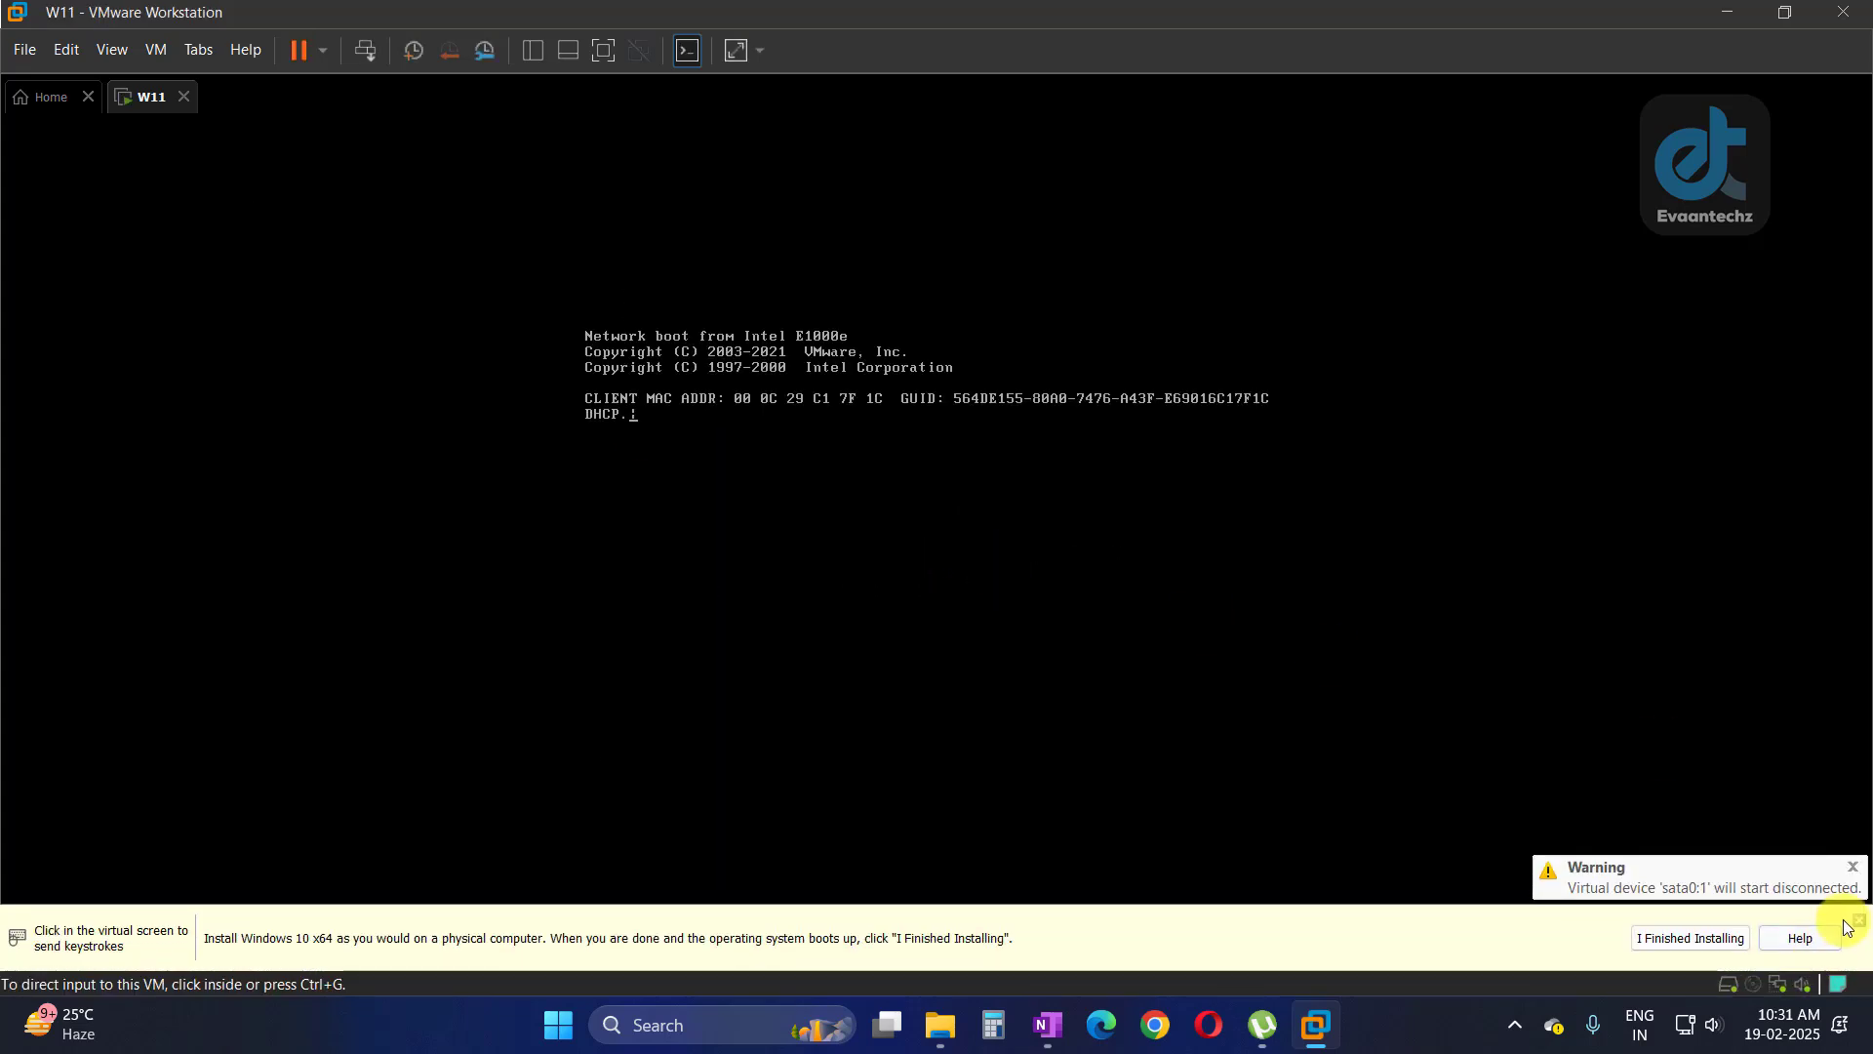
click(1857, 920)
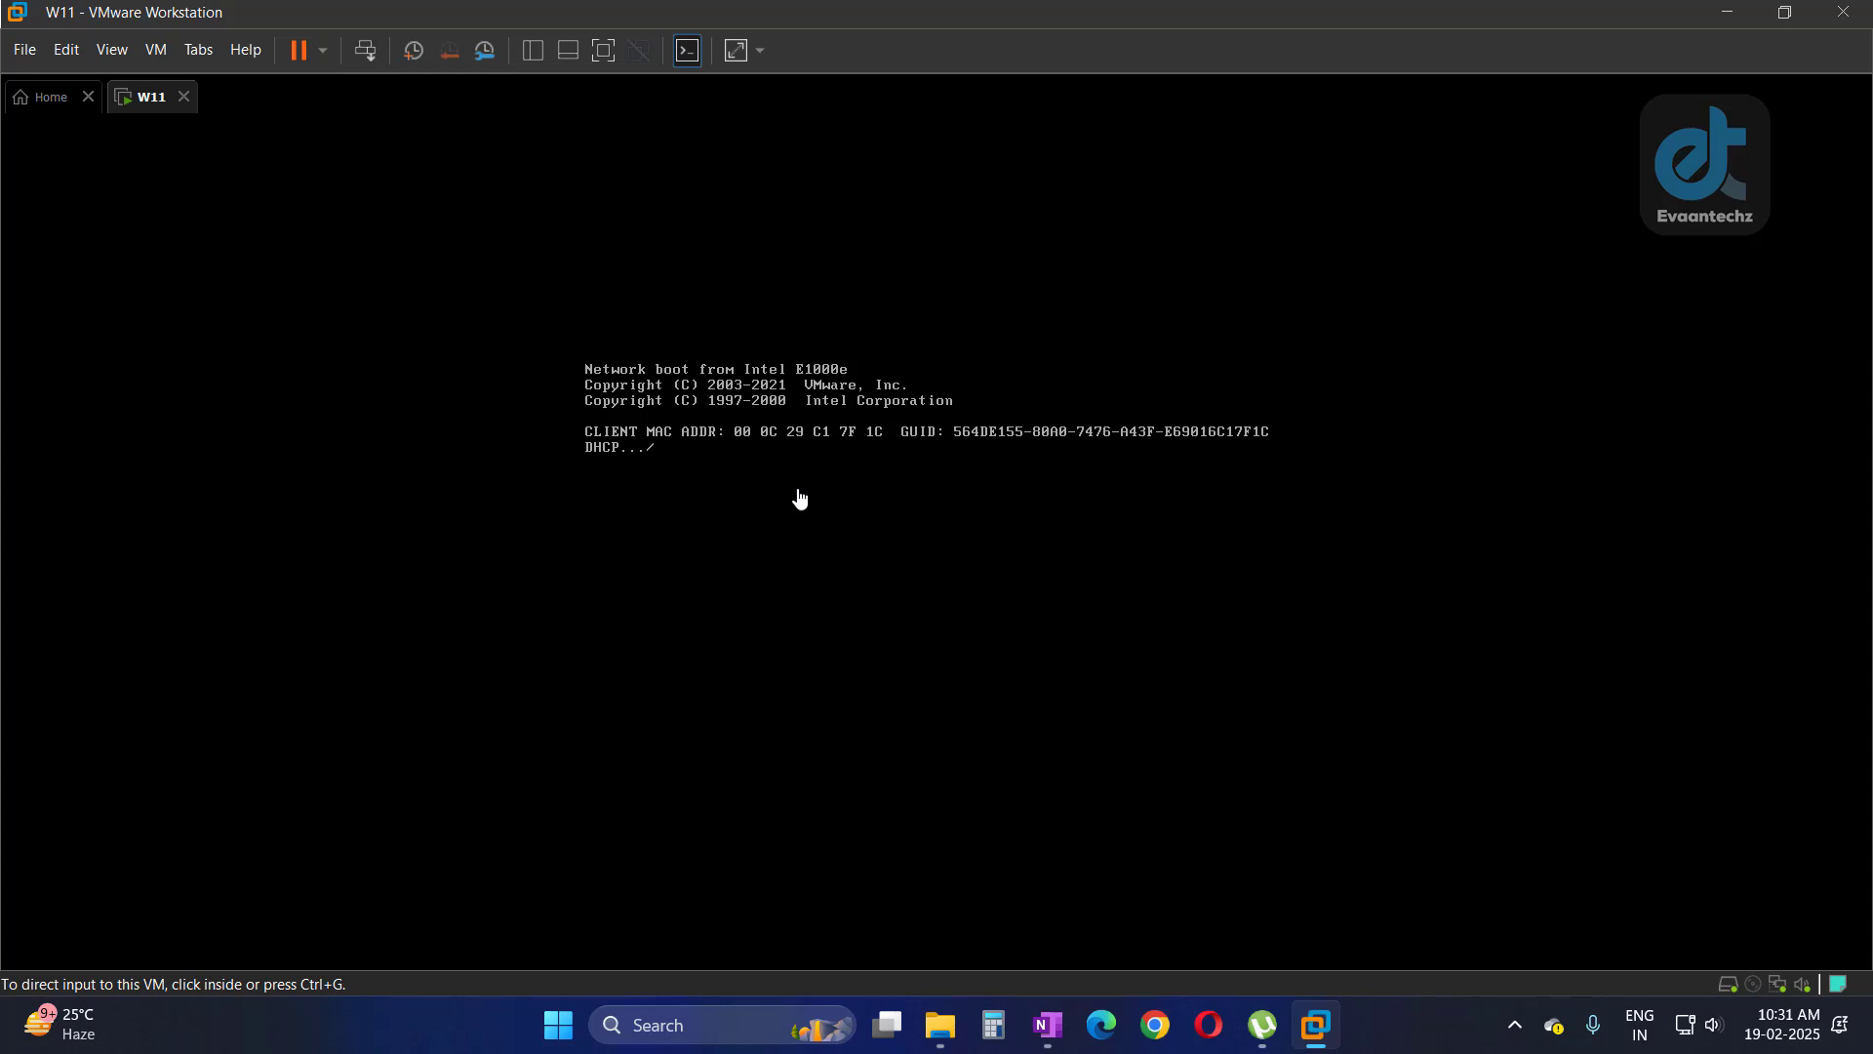
Step: Point the CD/DVD drive to the Win11_24H2_English_x64 Feb 2025.iso image and connect it
click(155, 51)
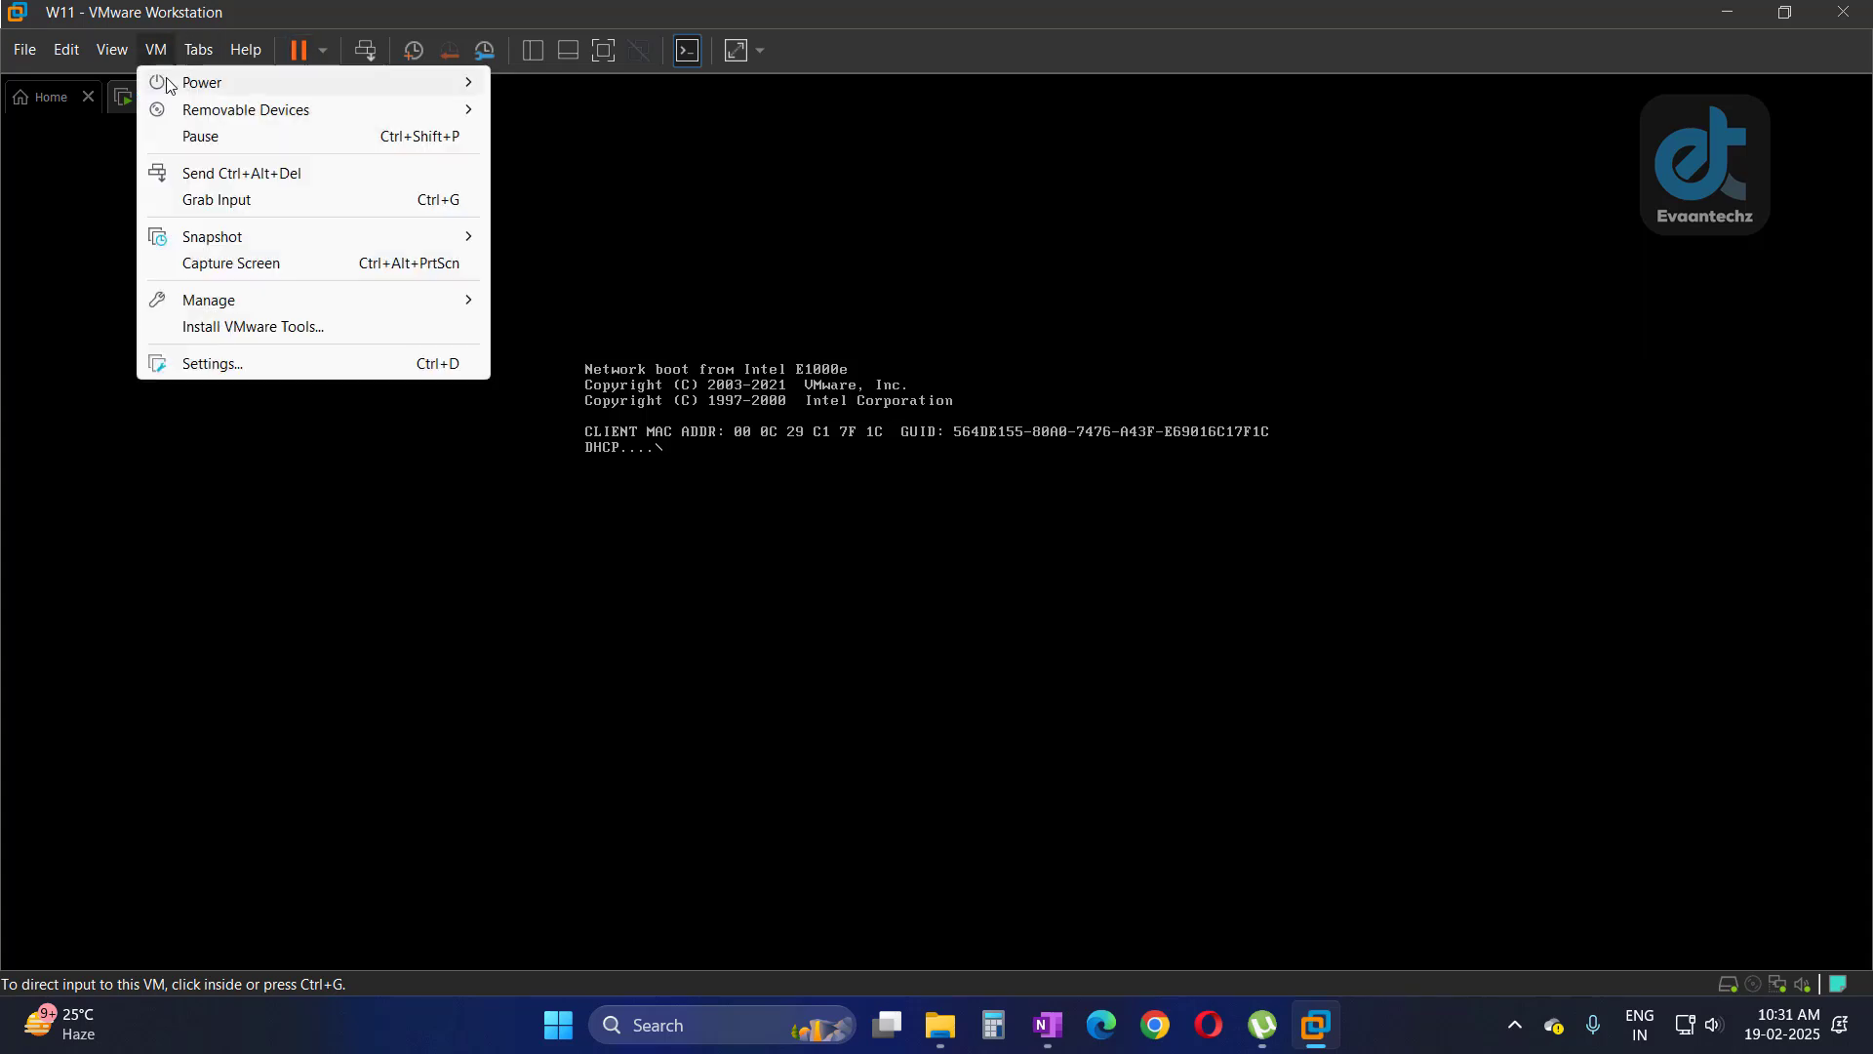
mouse_move(198, 115)
mouse_move(585, 108)
click(786, 136)
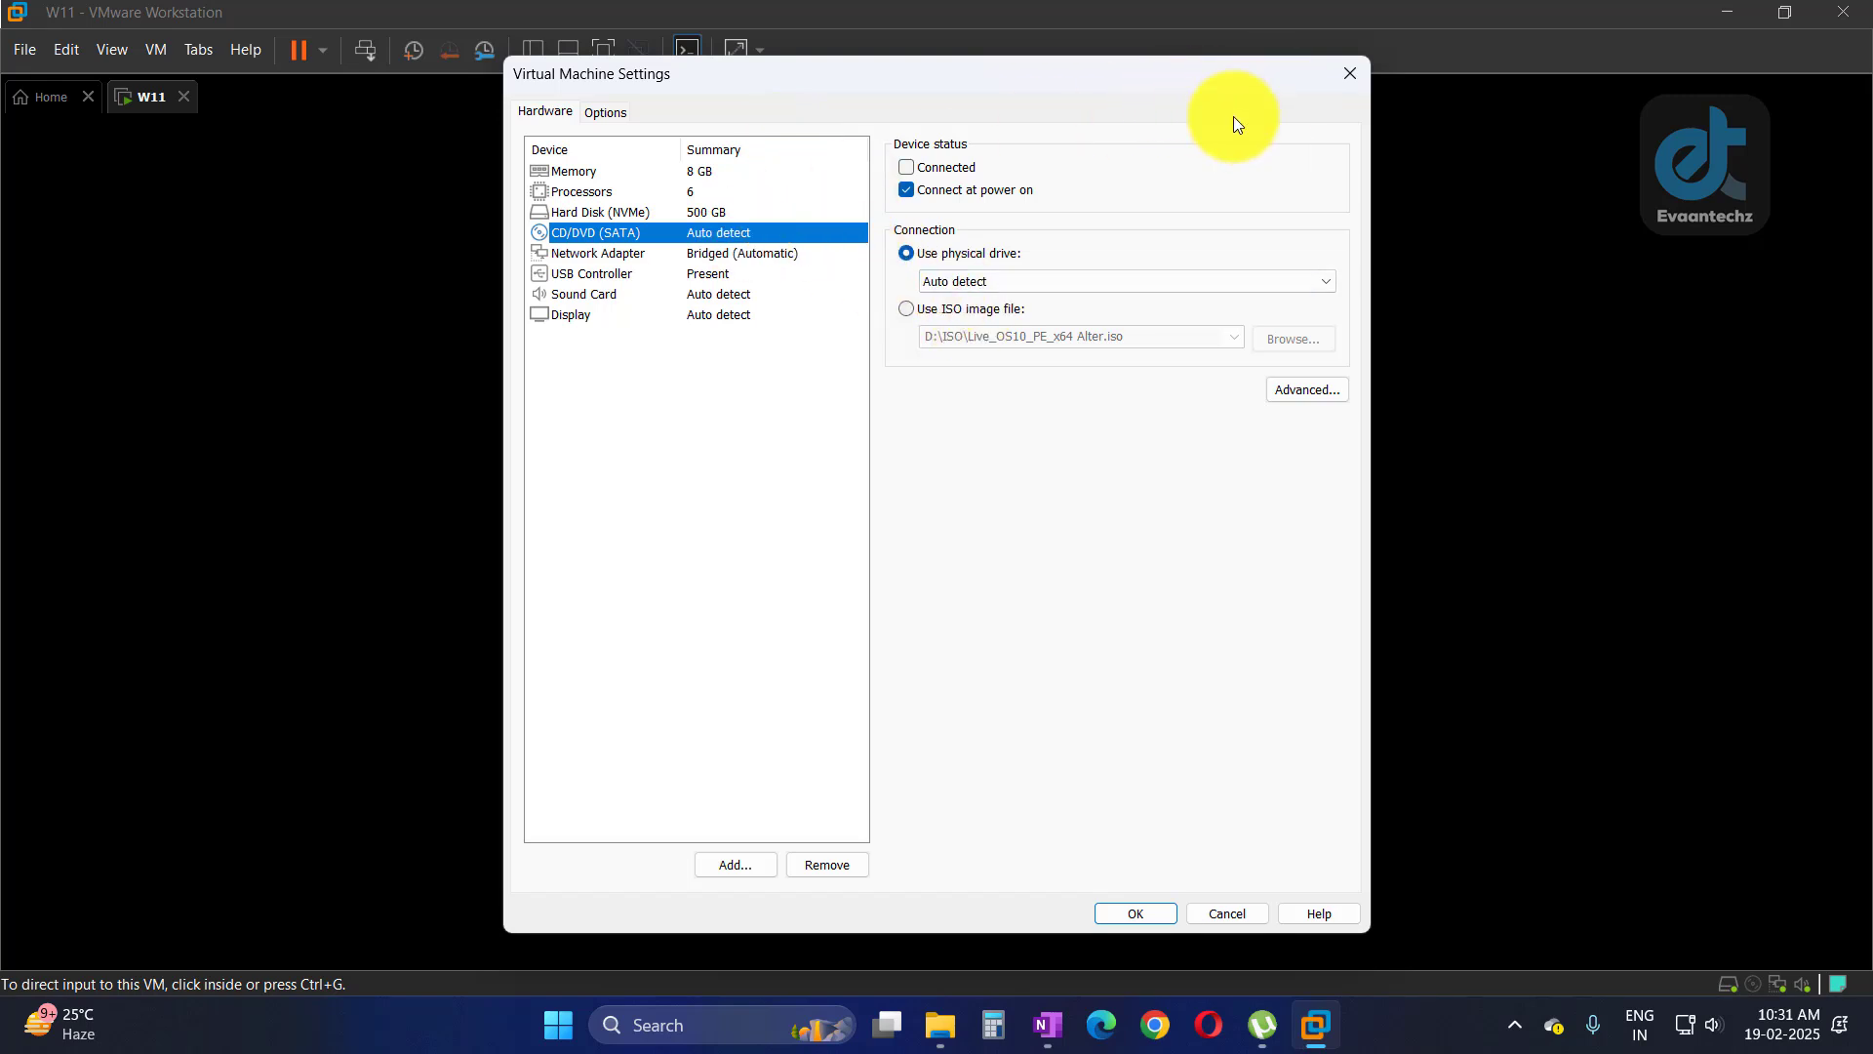
click(906, 308)
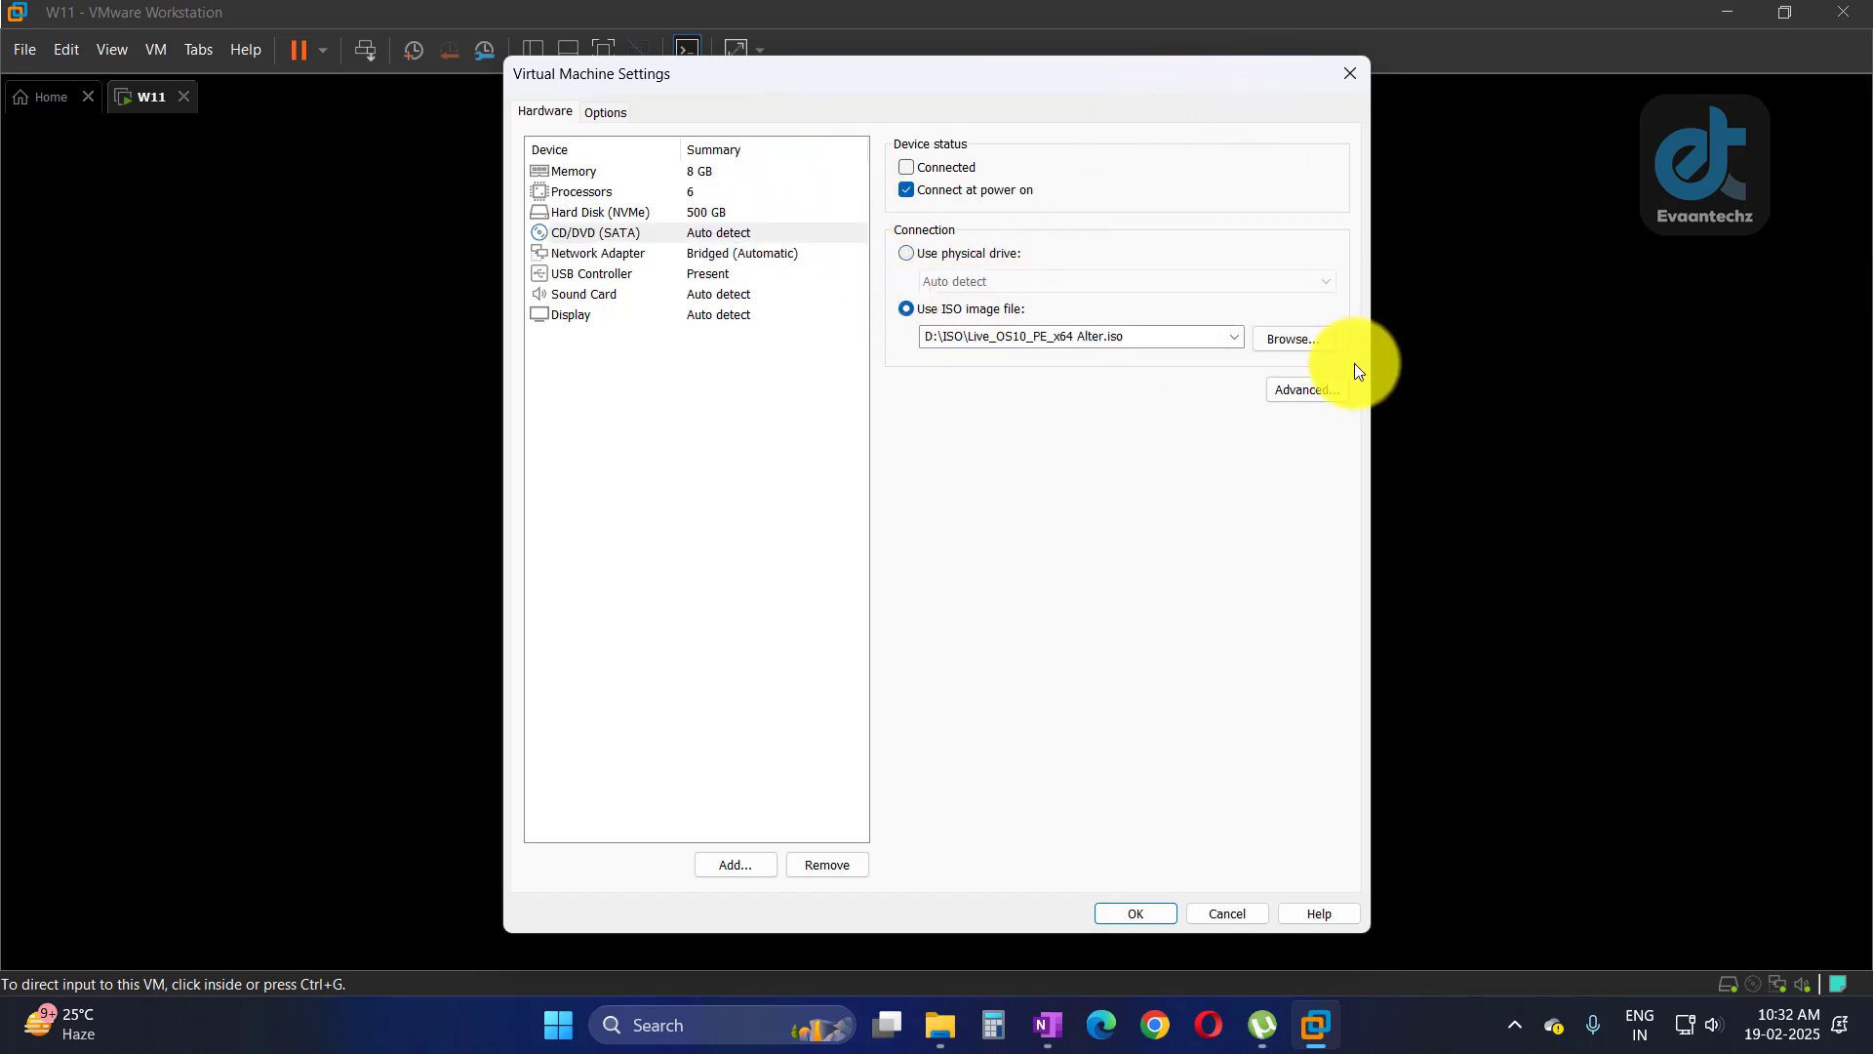
click(1291, 337)
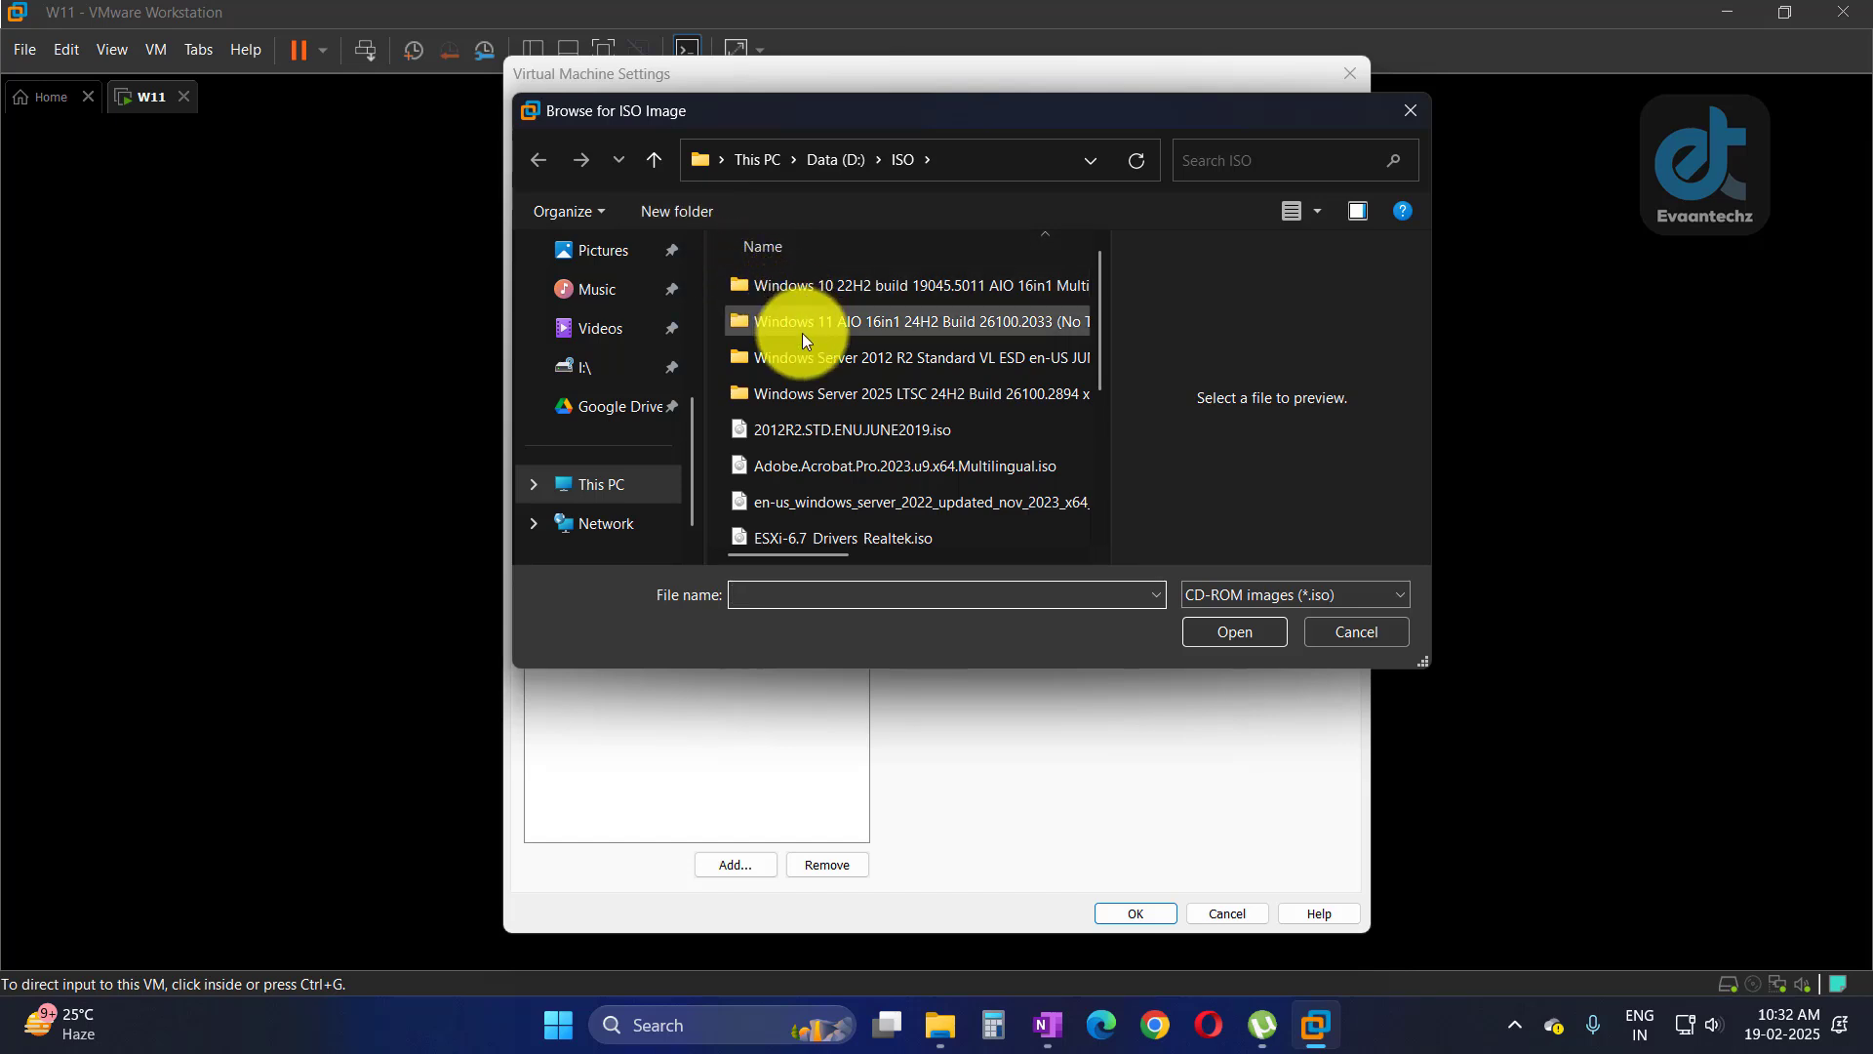
double_click(823, 321)
click(804, 284)
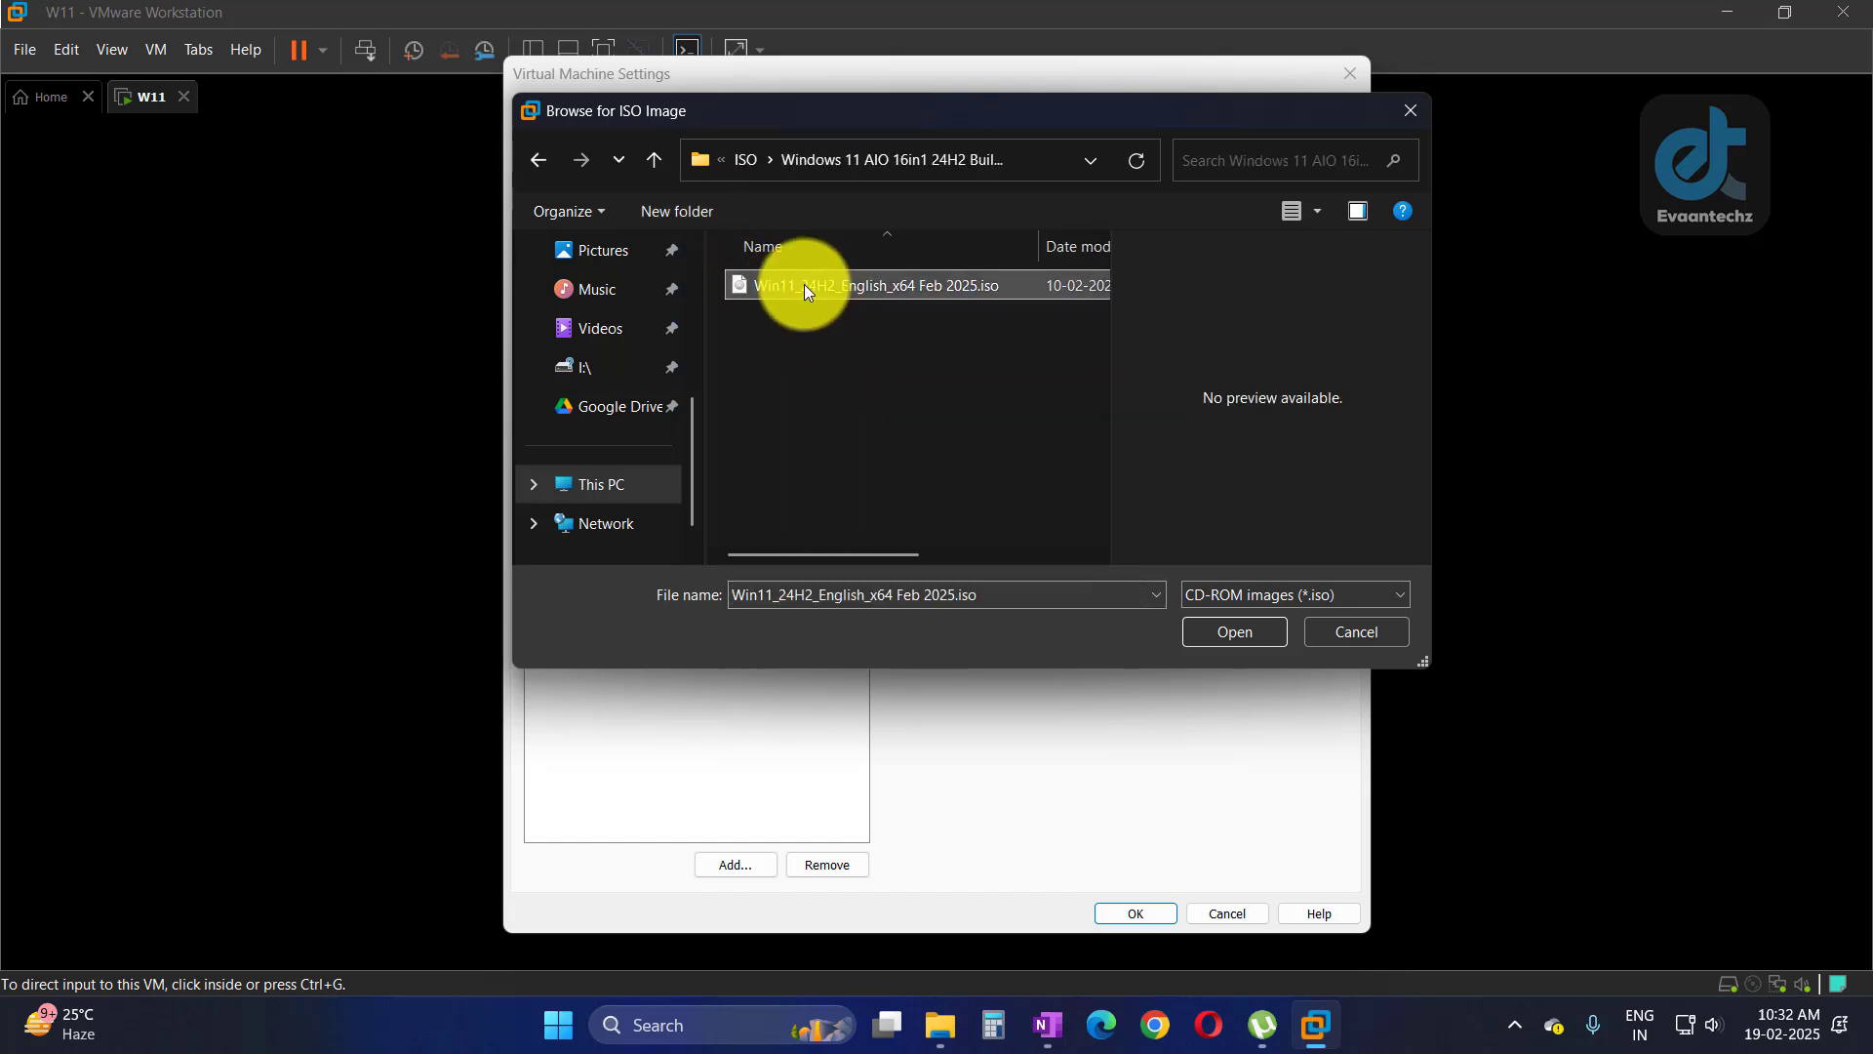
double_click(946, 289)
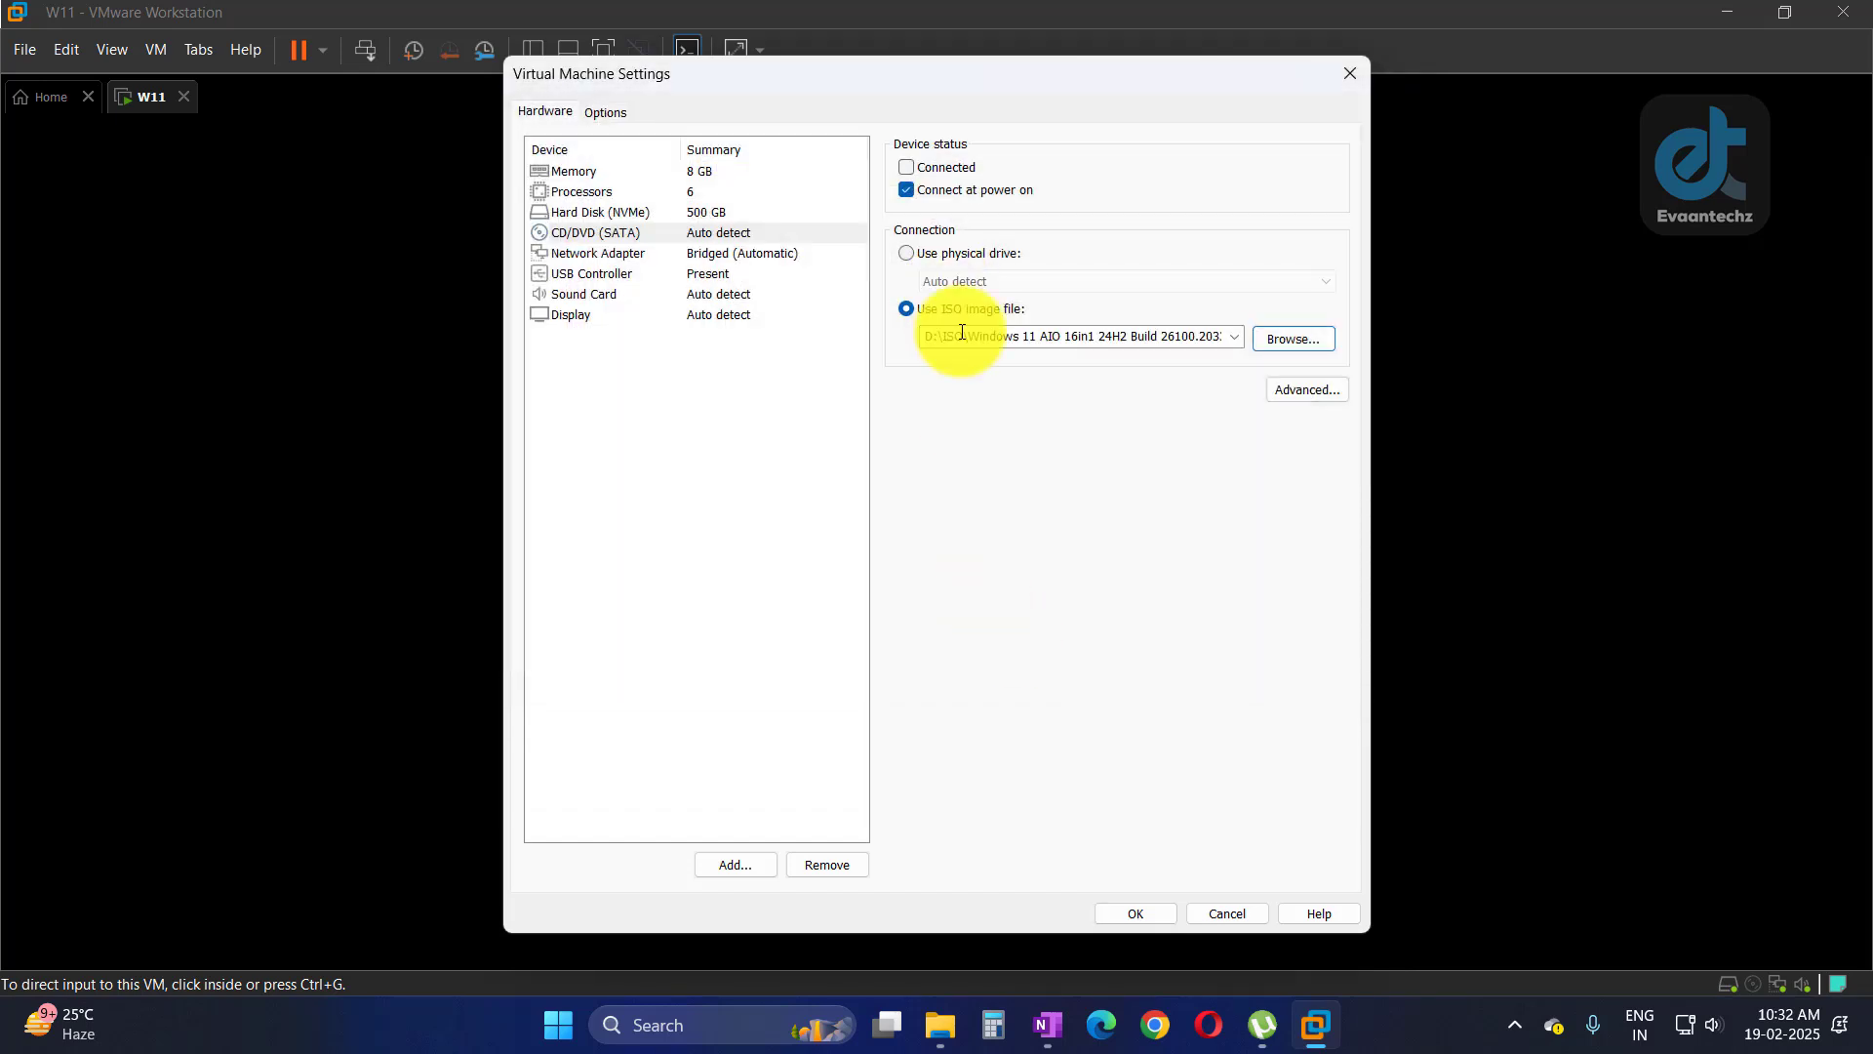
click(945, 170)
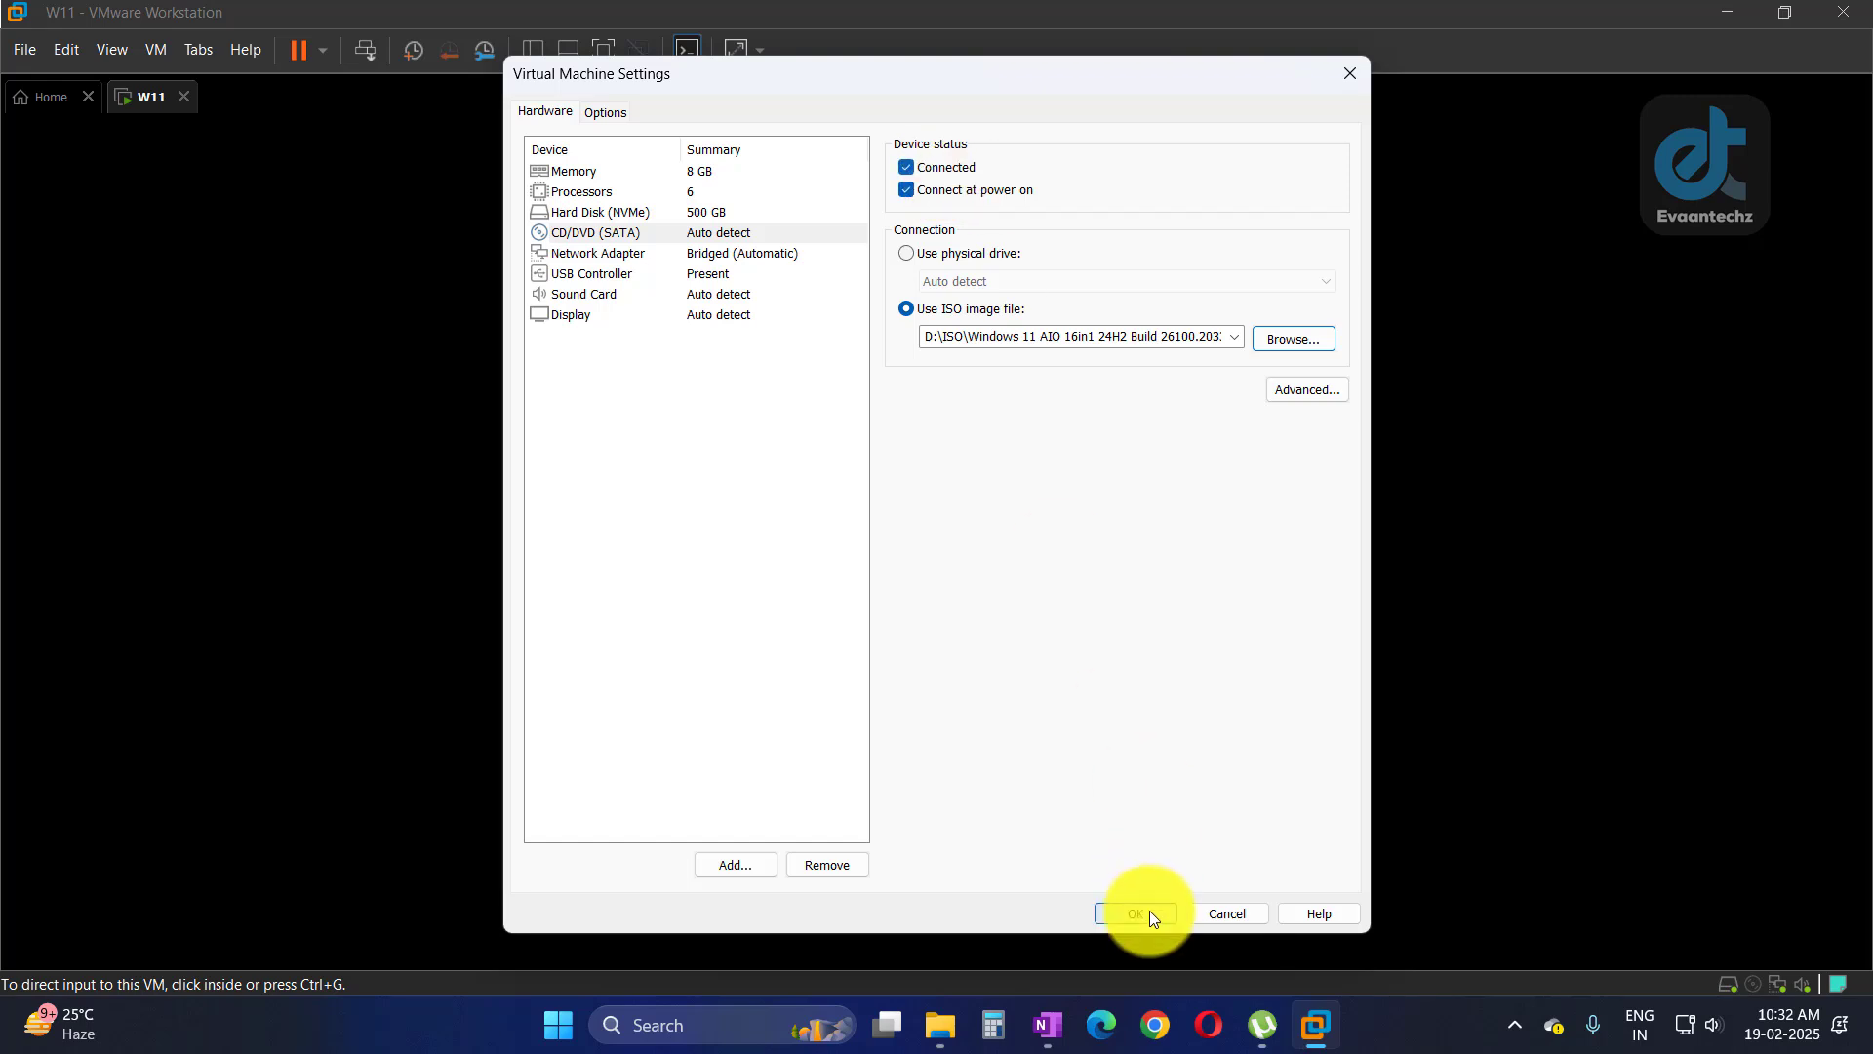
click(1138, 913)
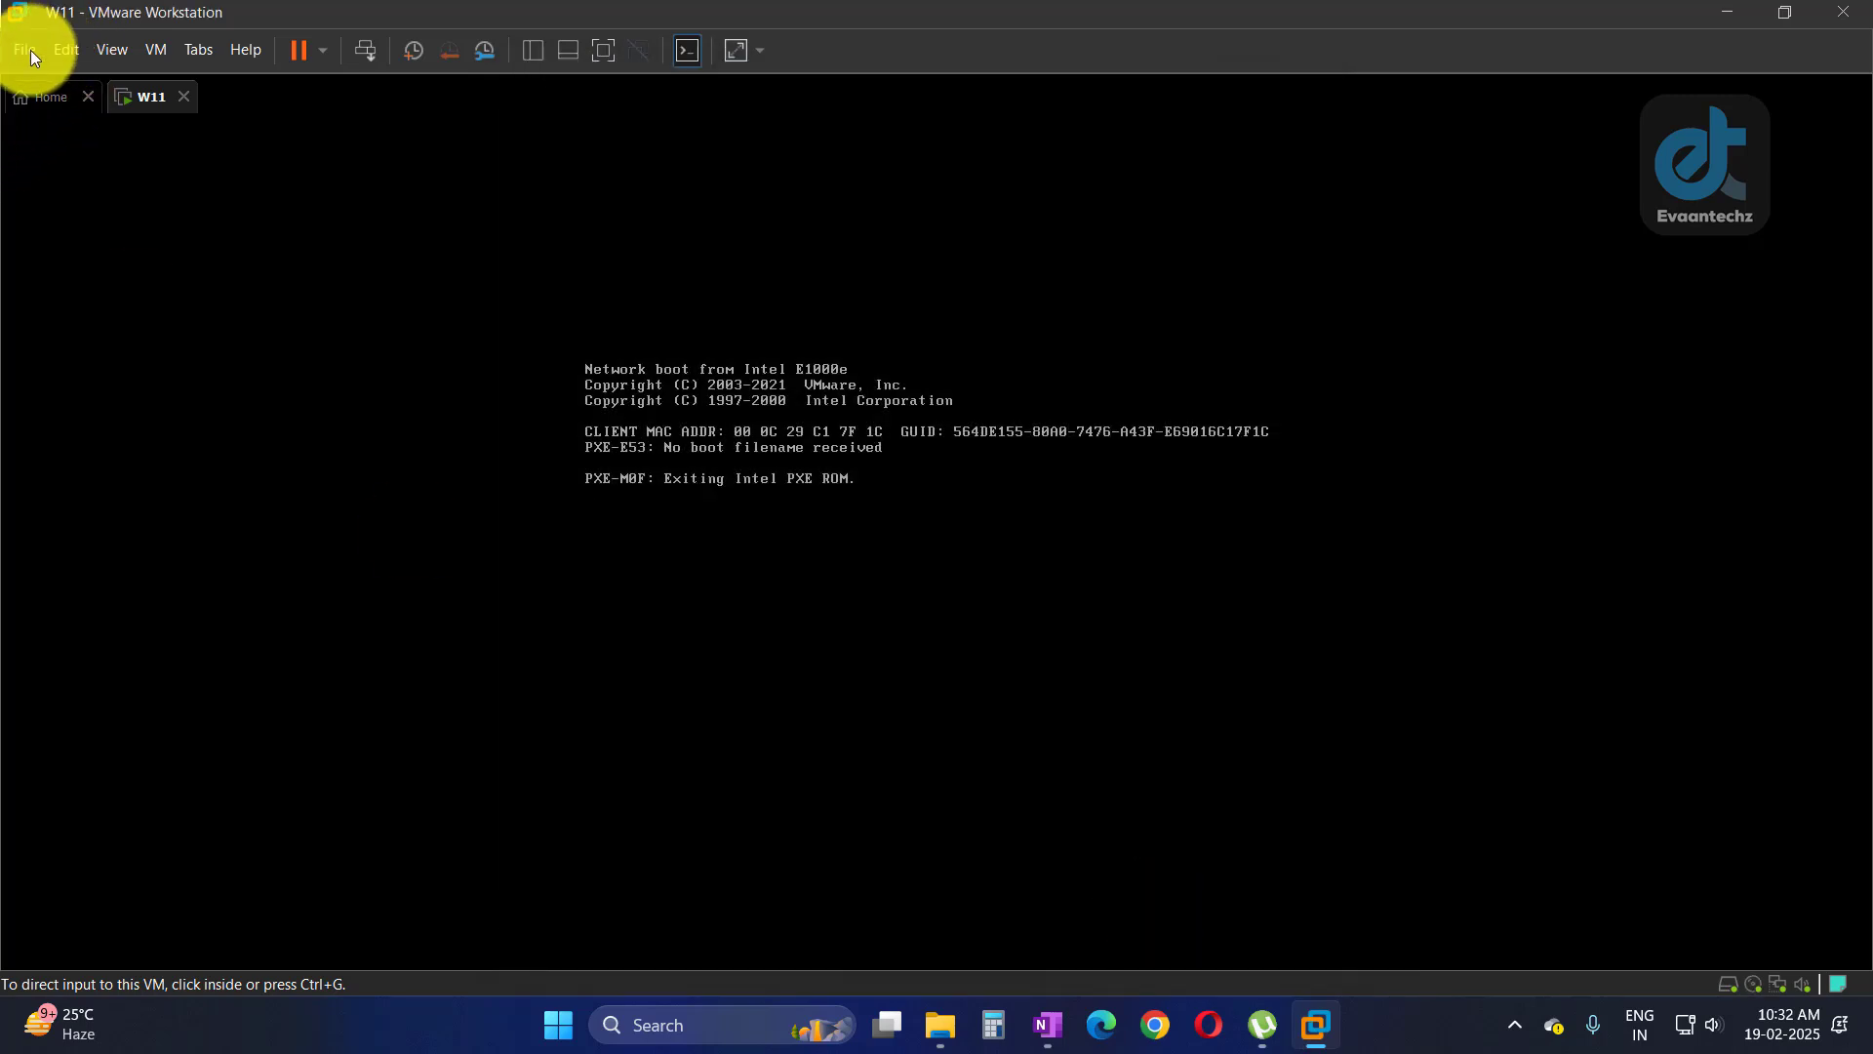
Step: Reset W11 so it boots from the Windows 11 ISO into Setup's language page
click(159, 51)
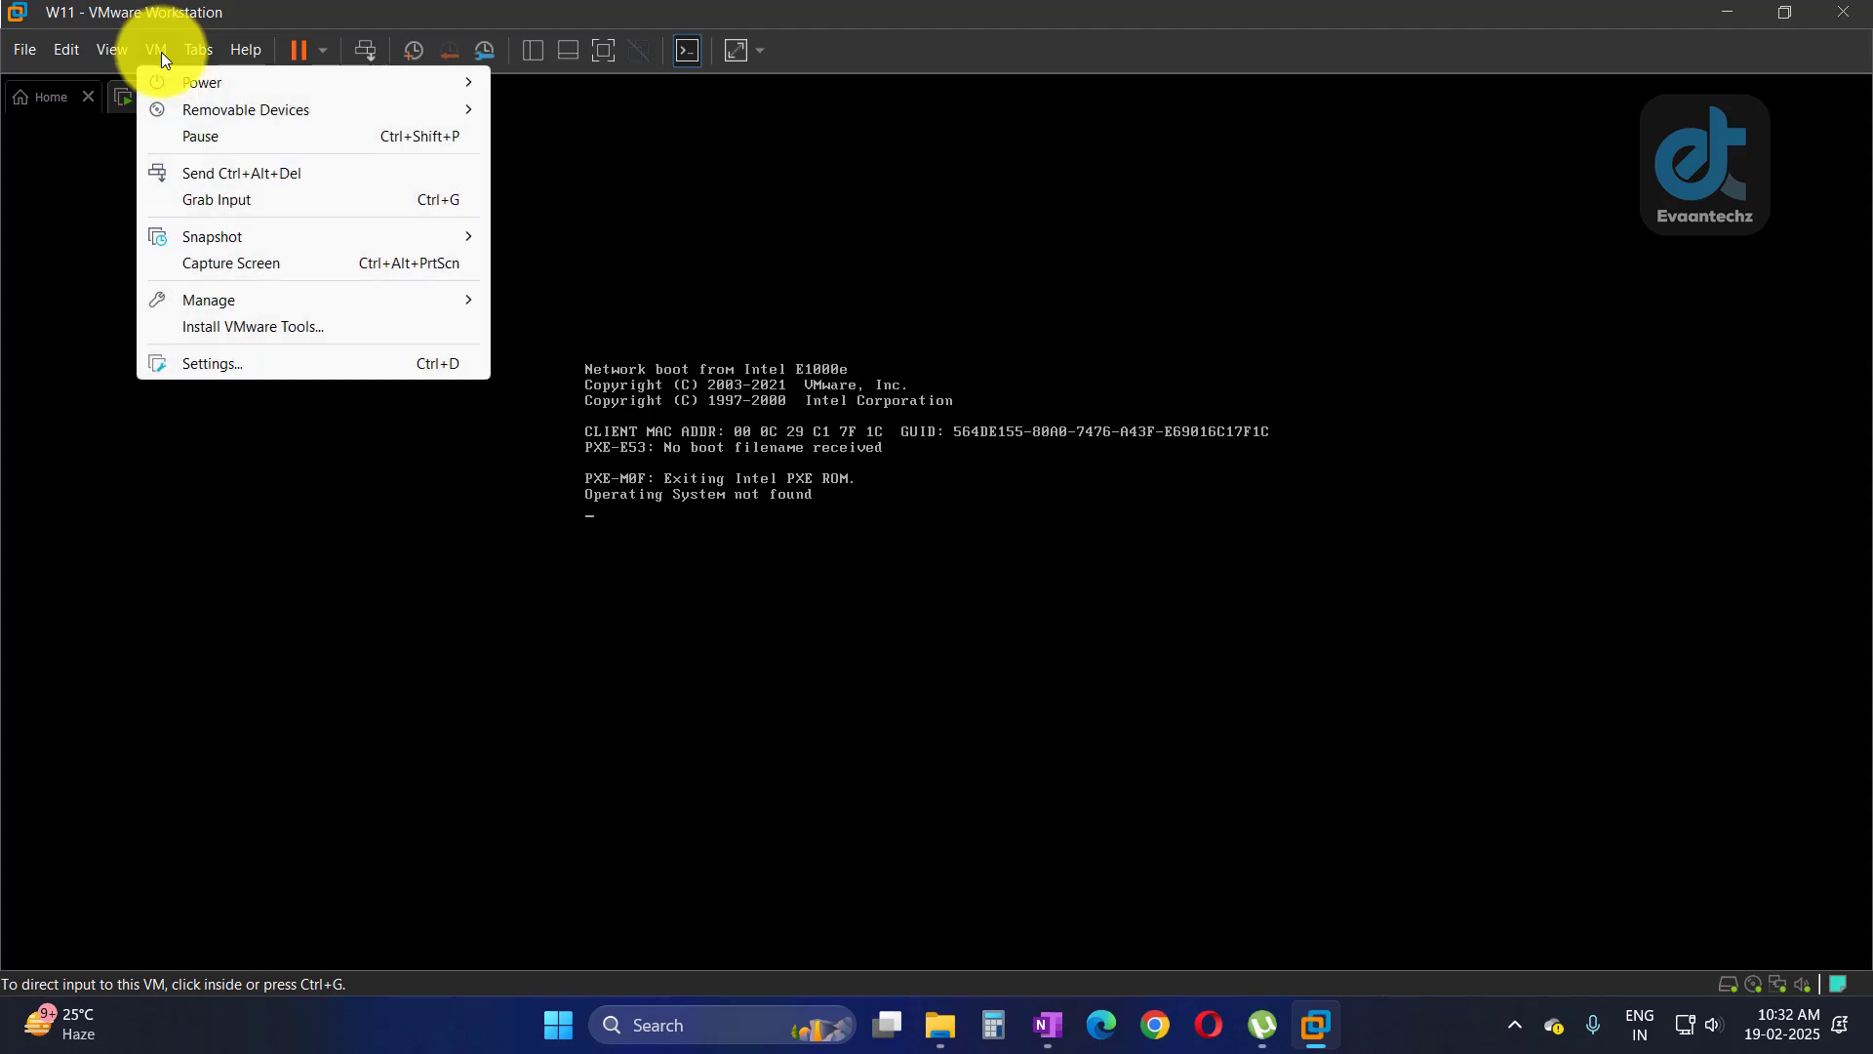
mouse_move(202, 84)
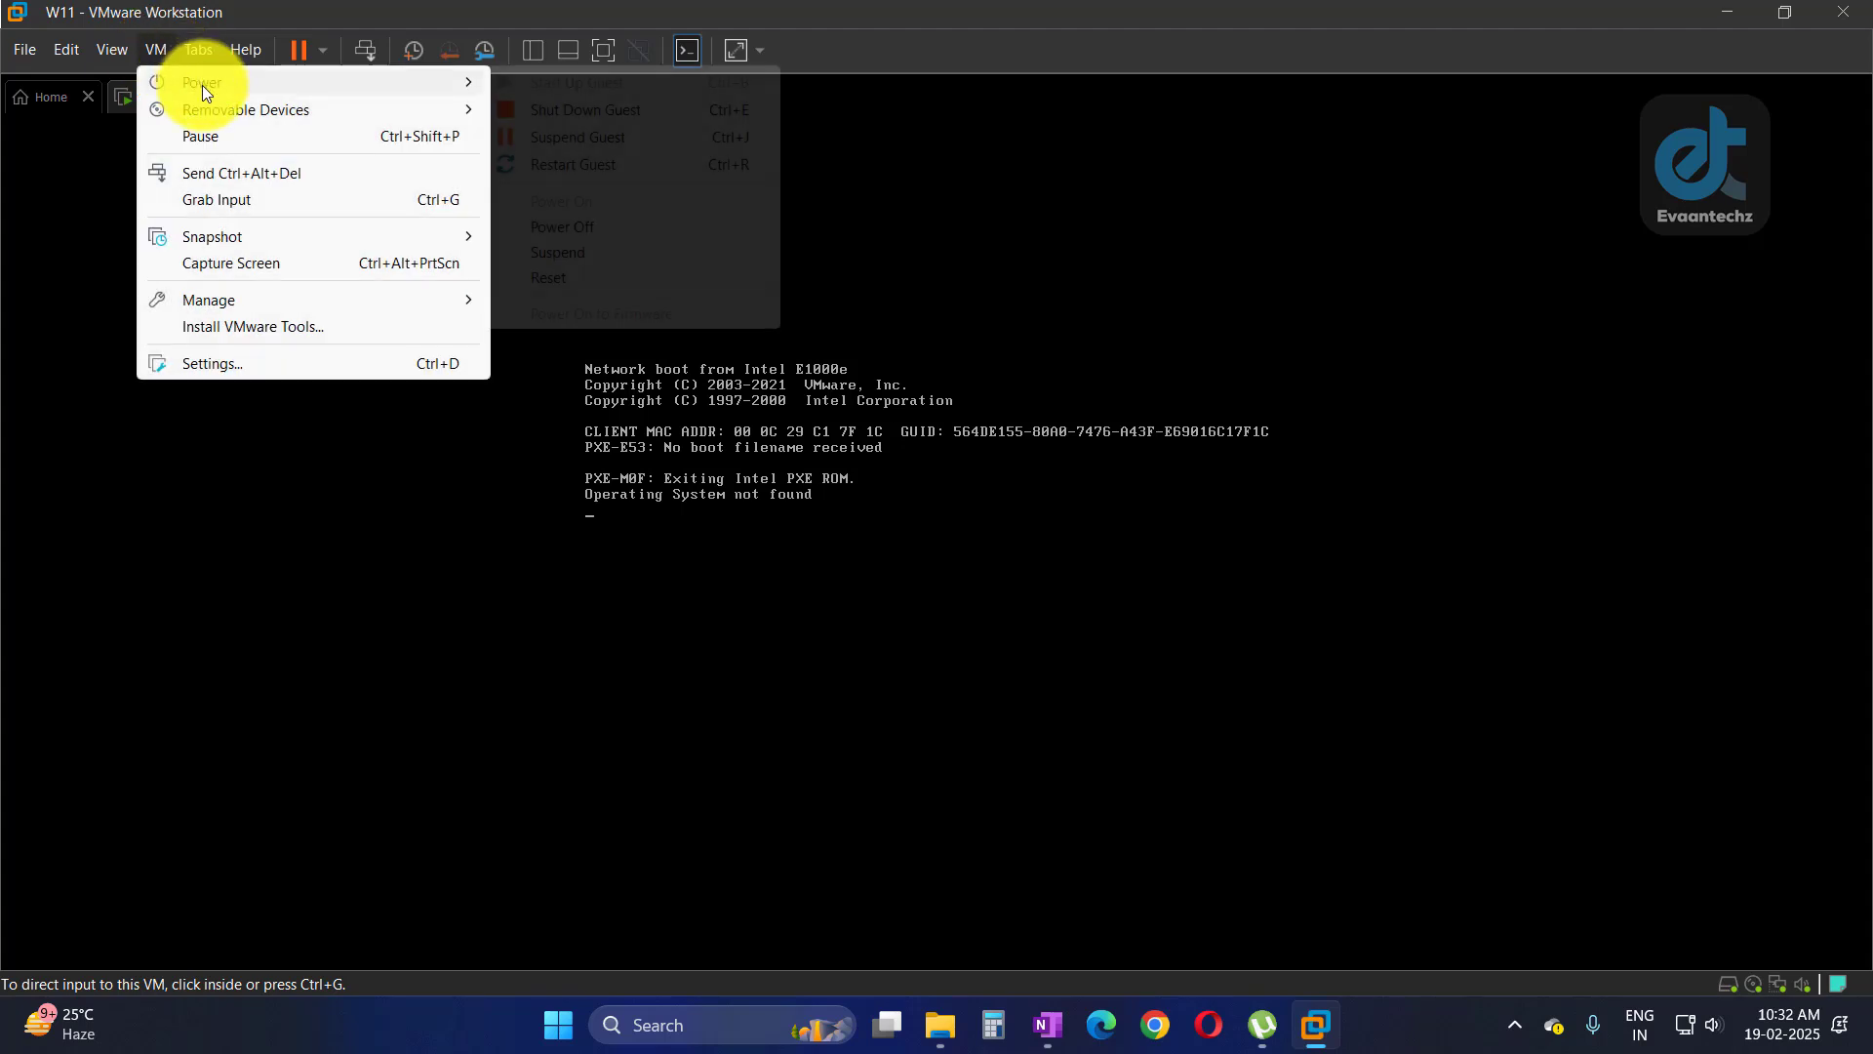
click(601, 279)
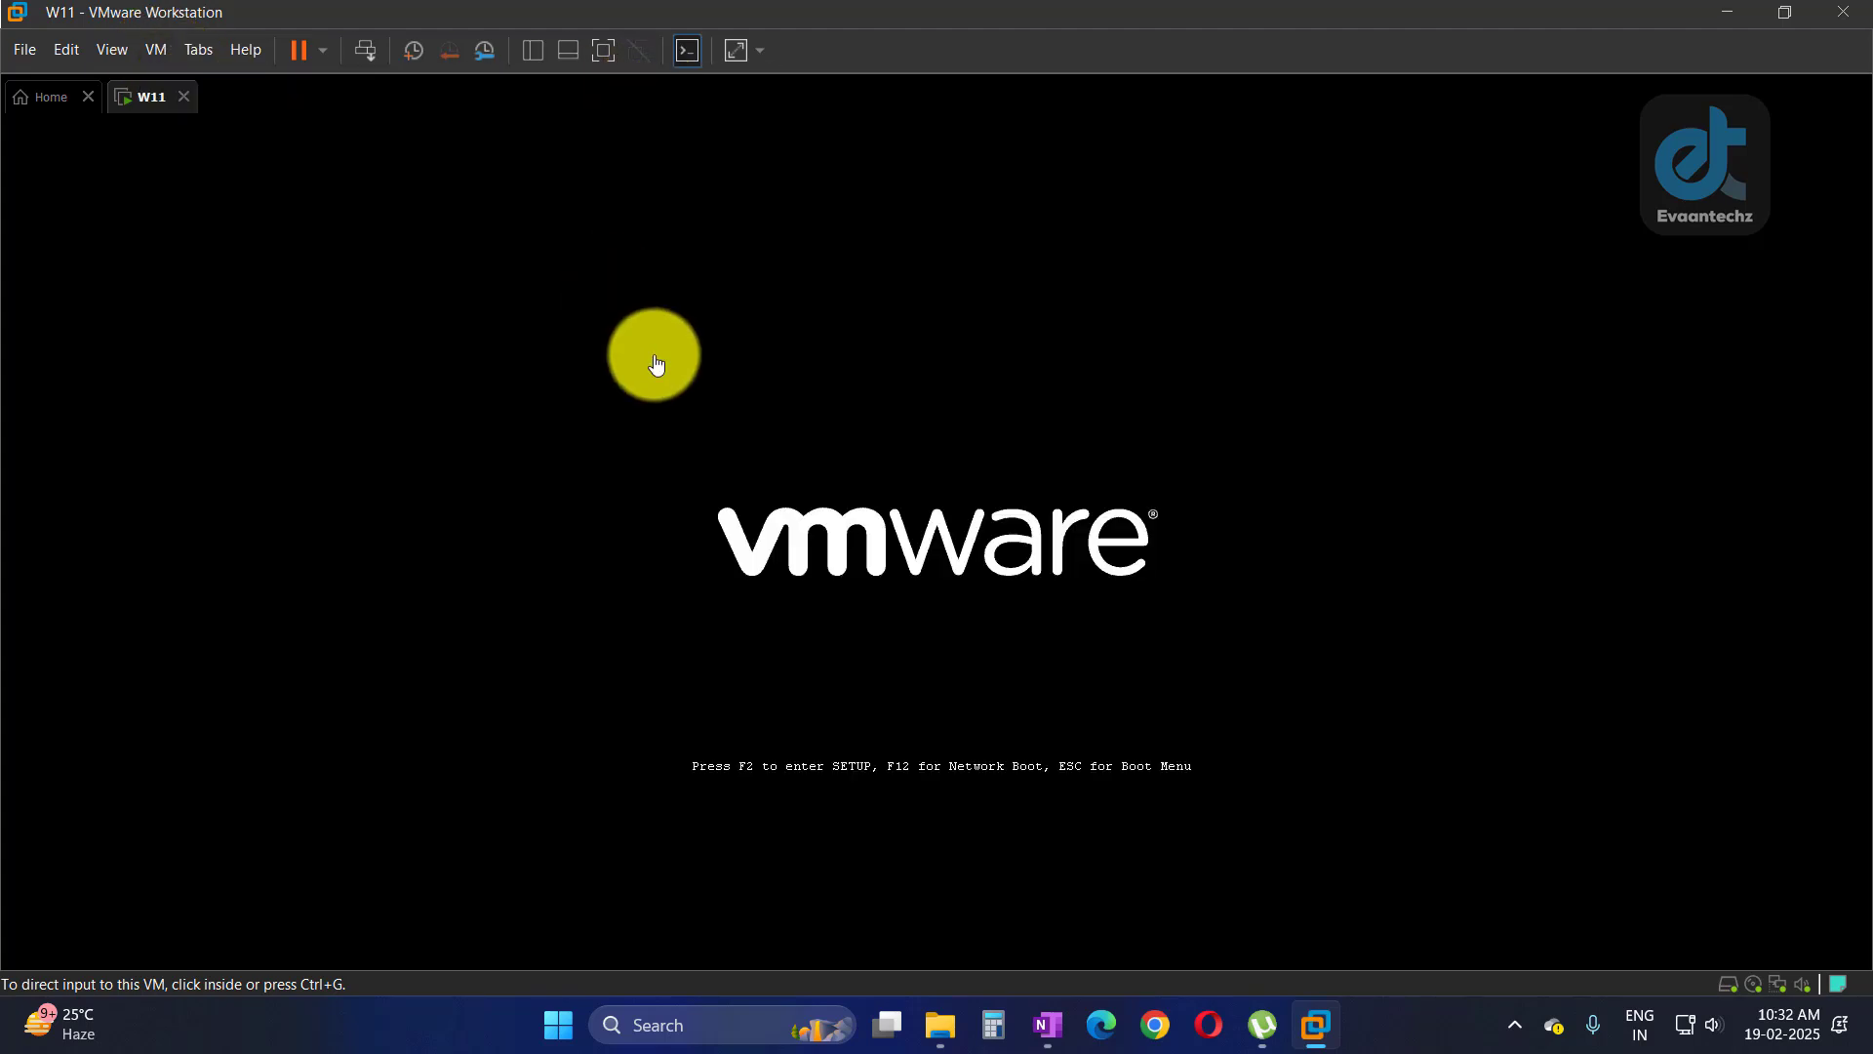
click(495, 359)
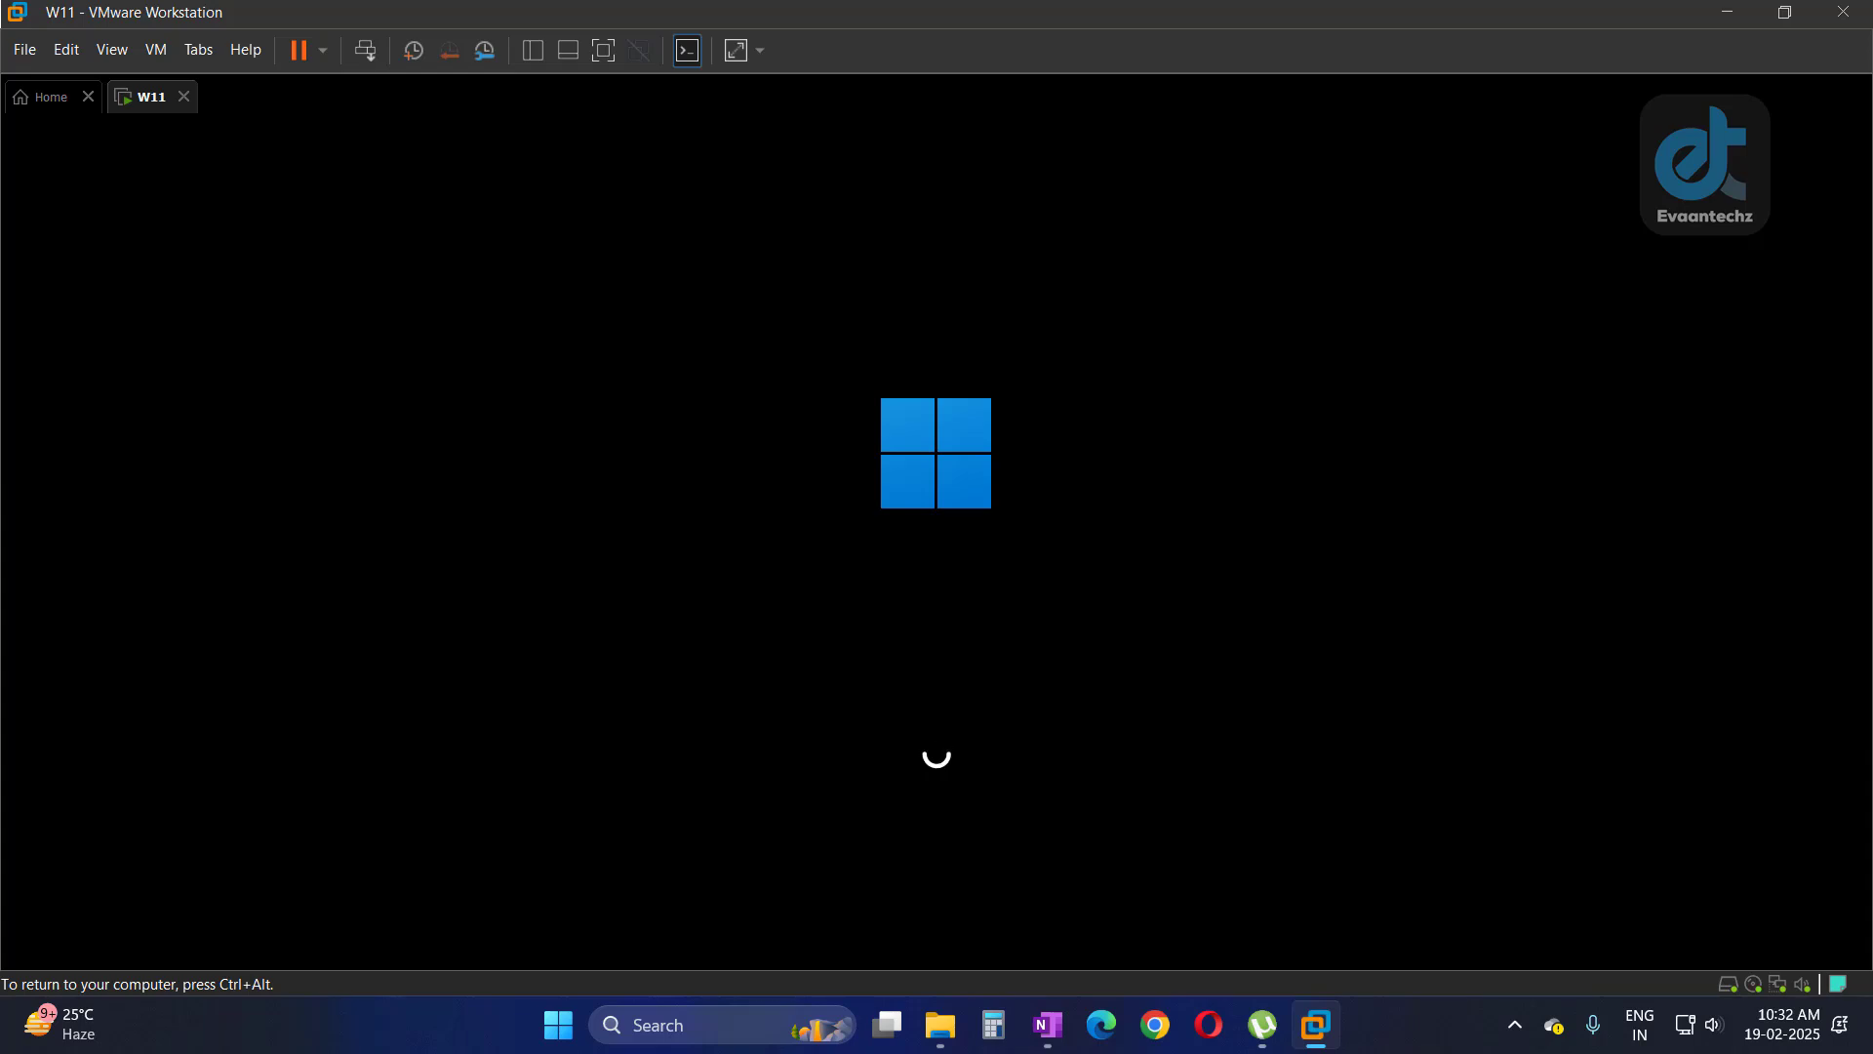
click(495, 360)
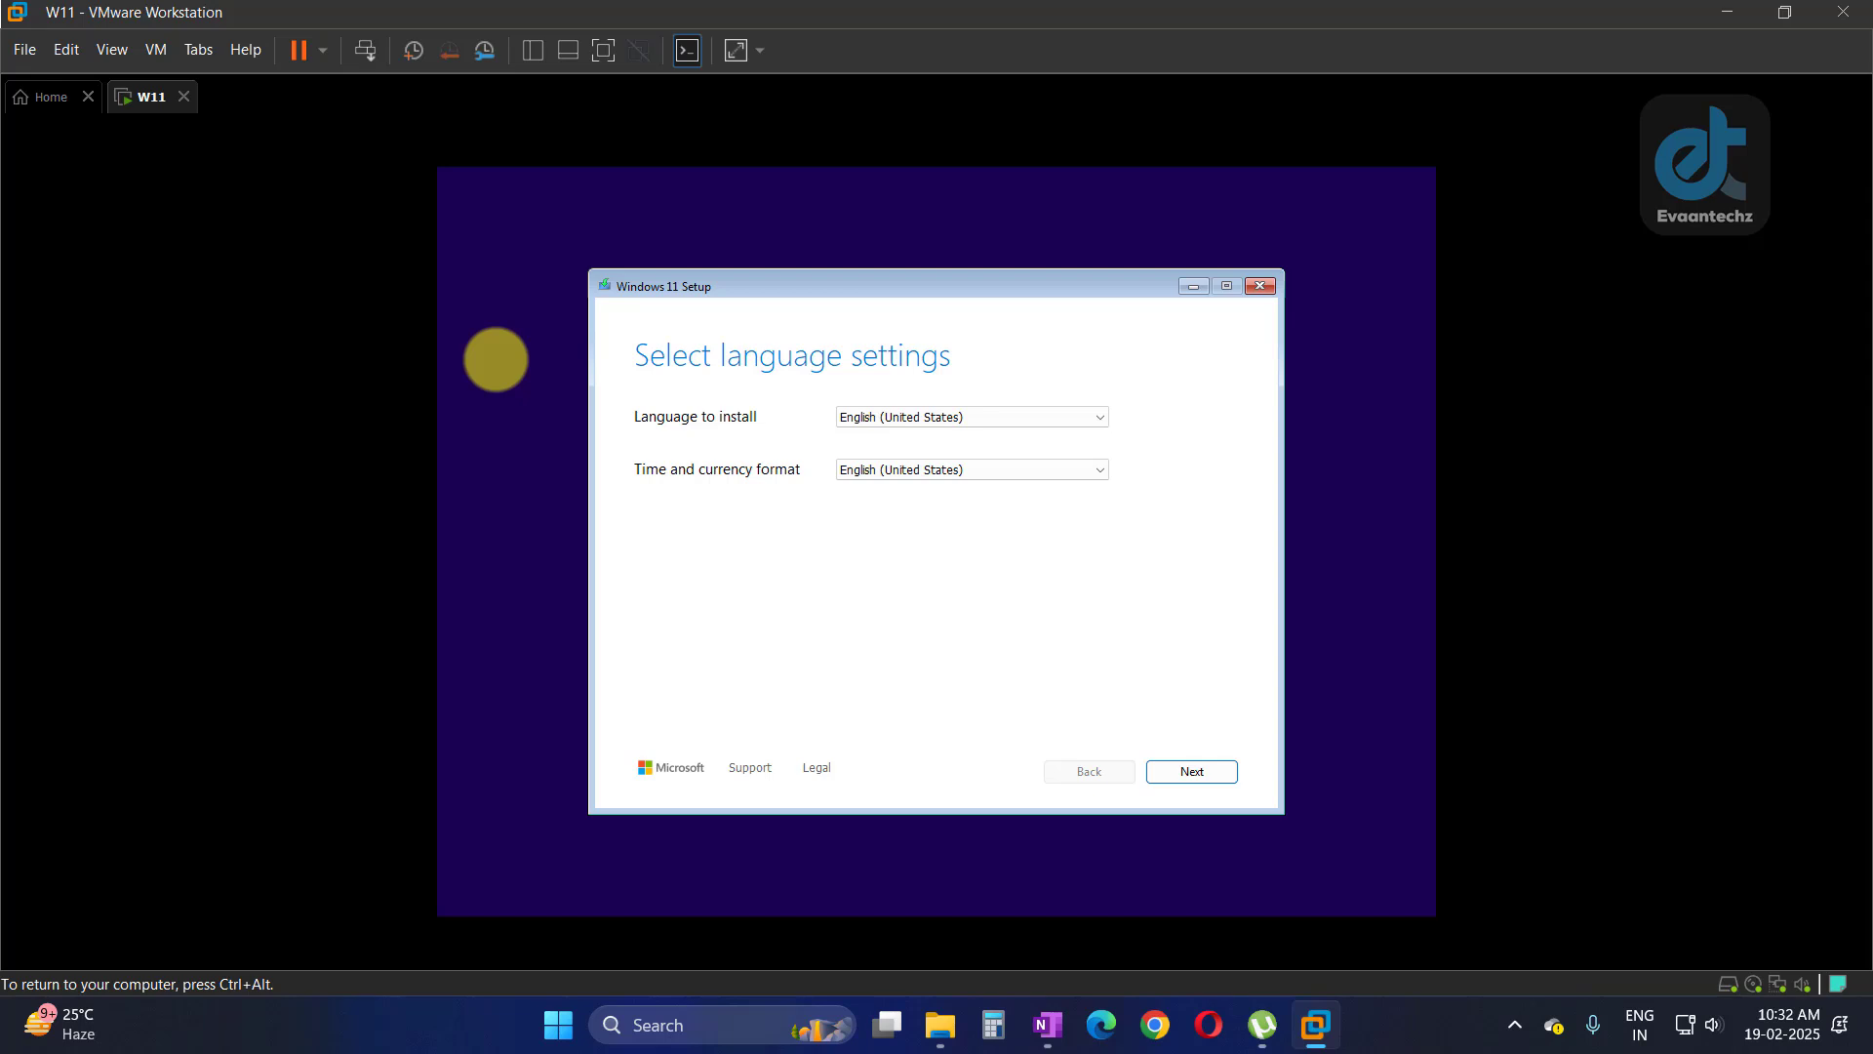
Step: Keep English (United States) language settings and the US keyboard layout
click(1191, 777)
click(933, 407)
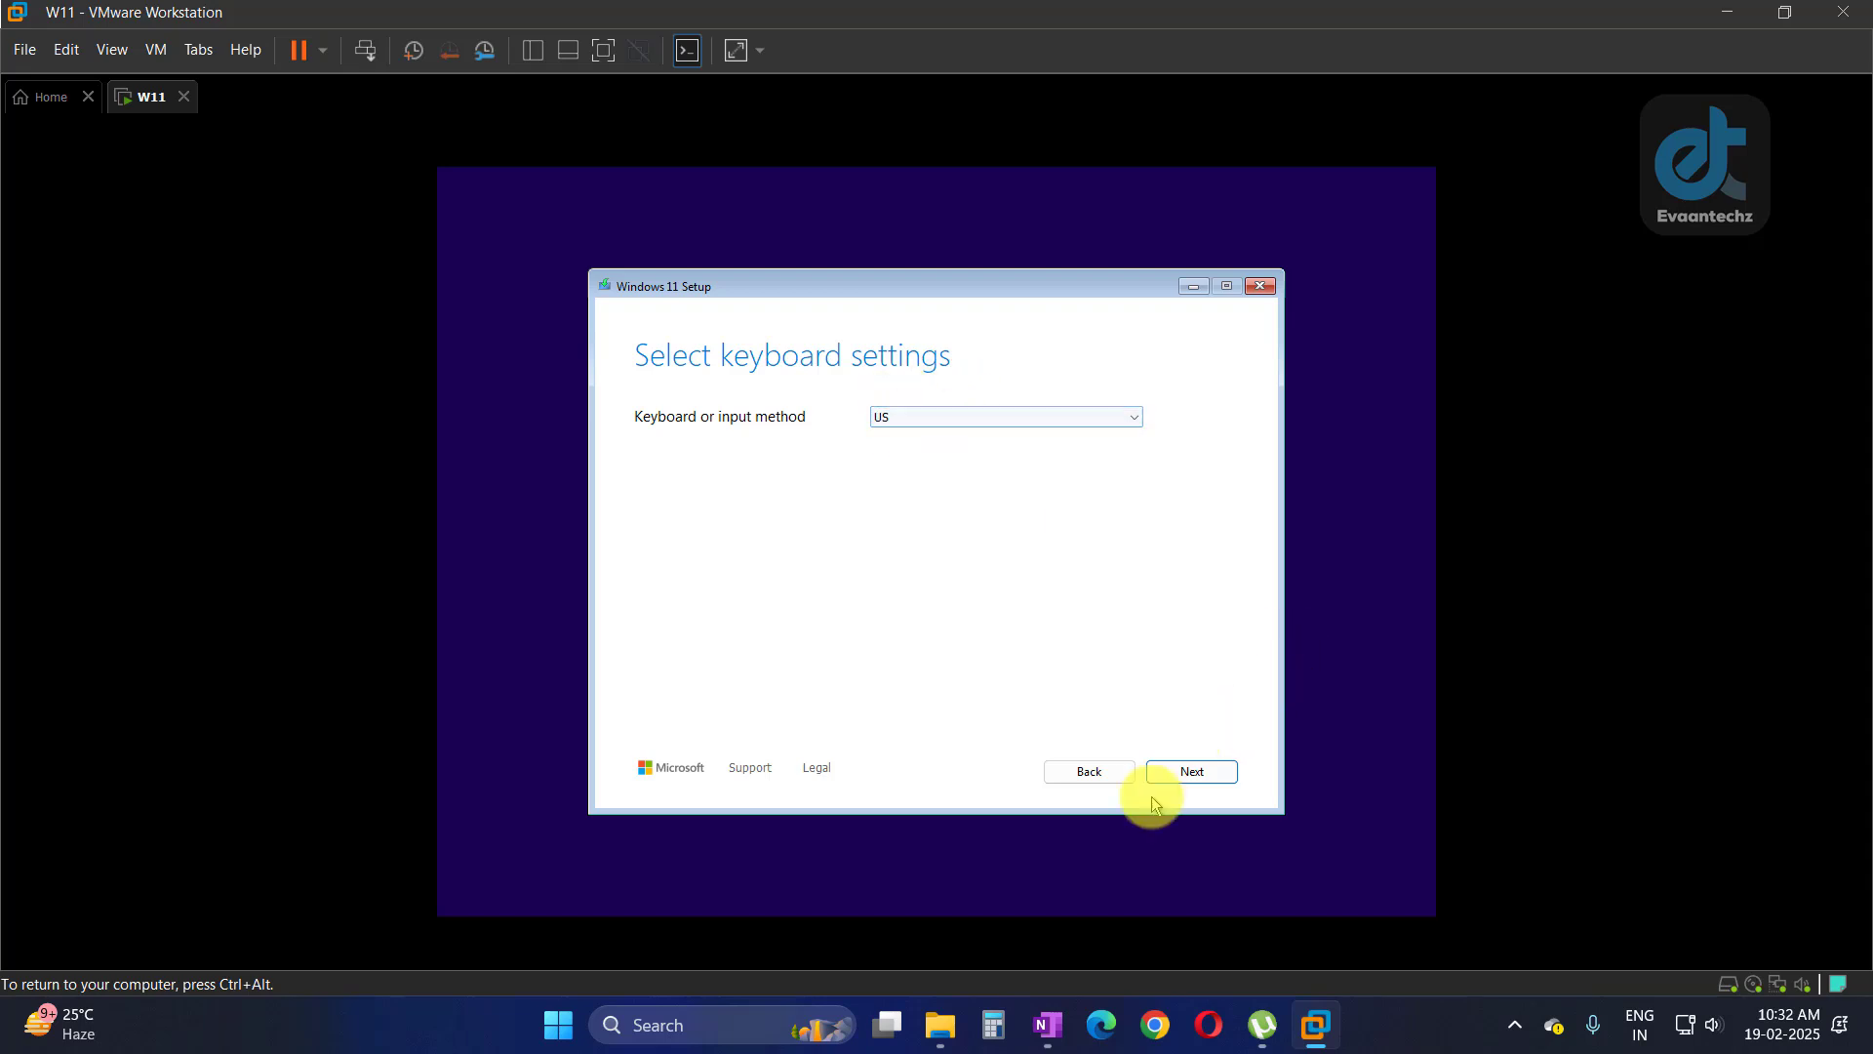
click(1182, 773)
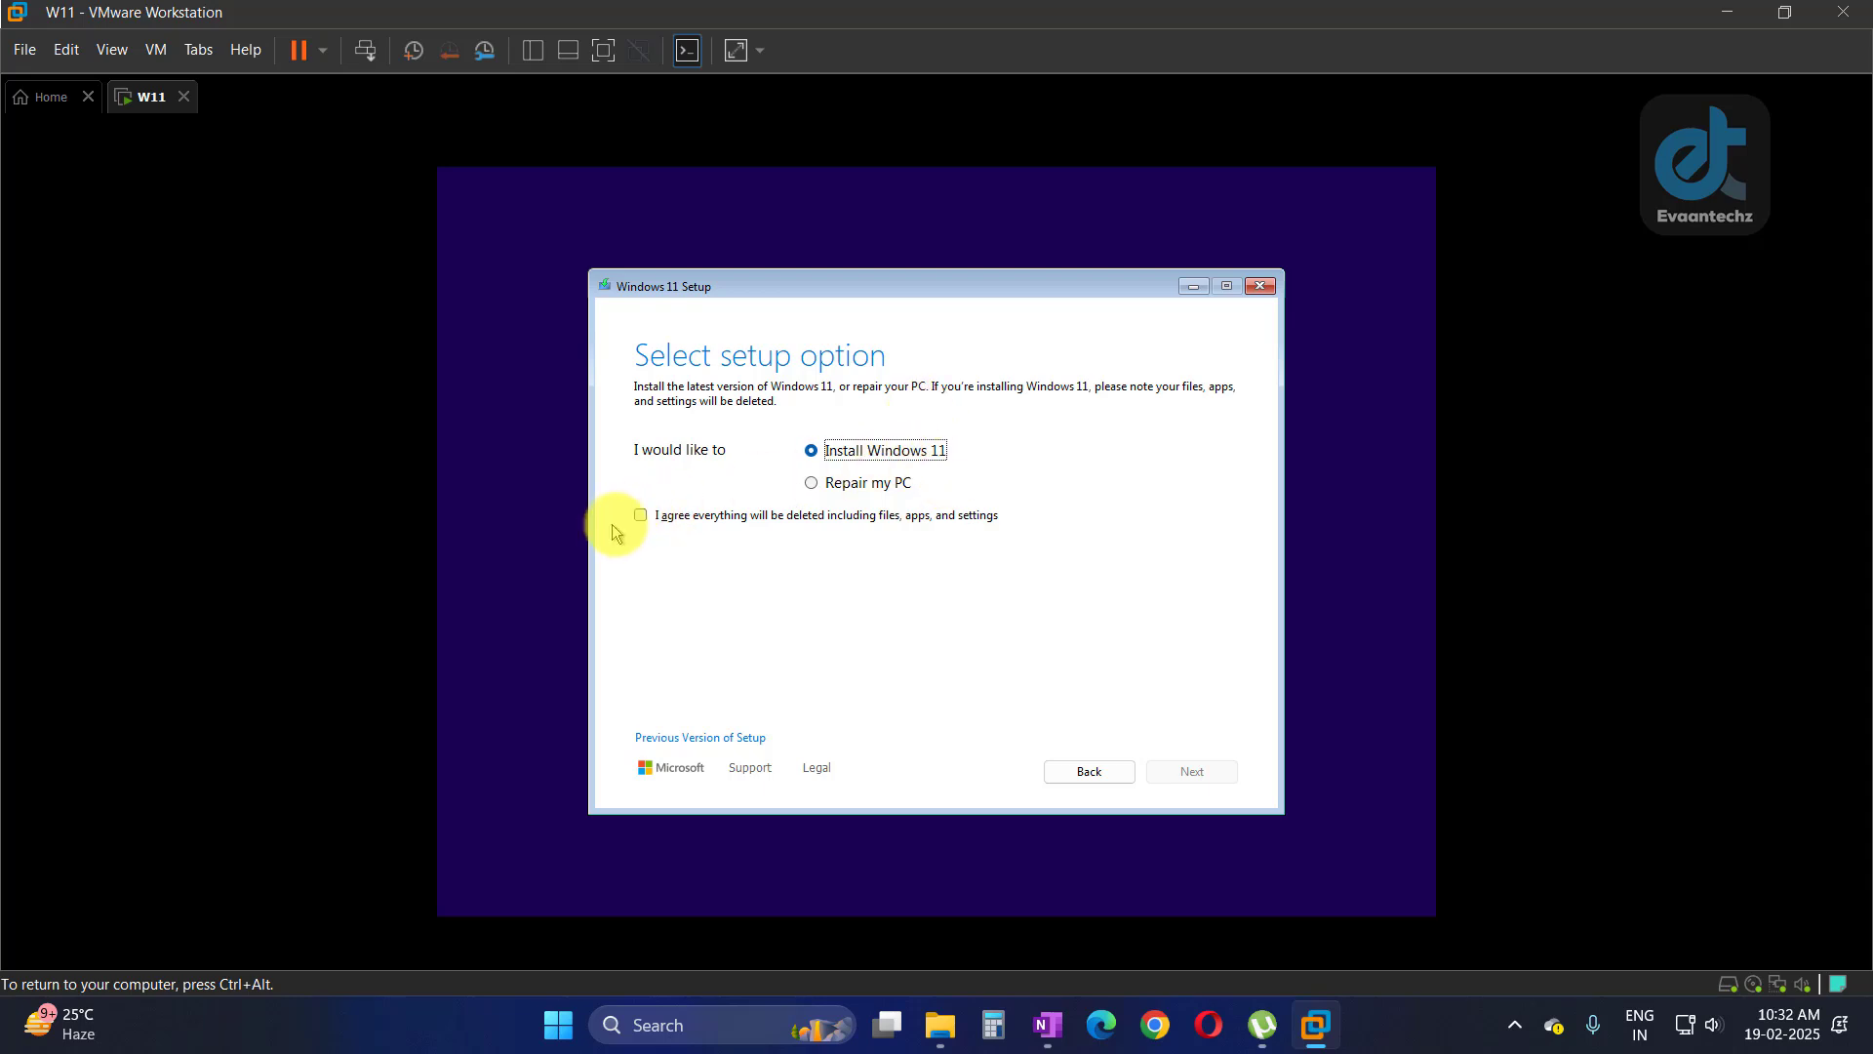
Step: Agree that everything will be deleted, skip the product key, and choose Windows 11 Pro
click(640, 515)
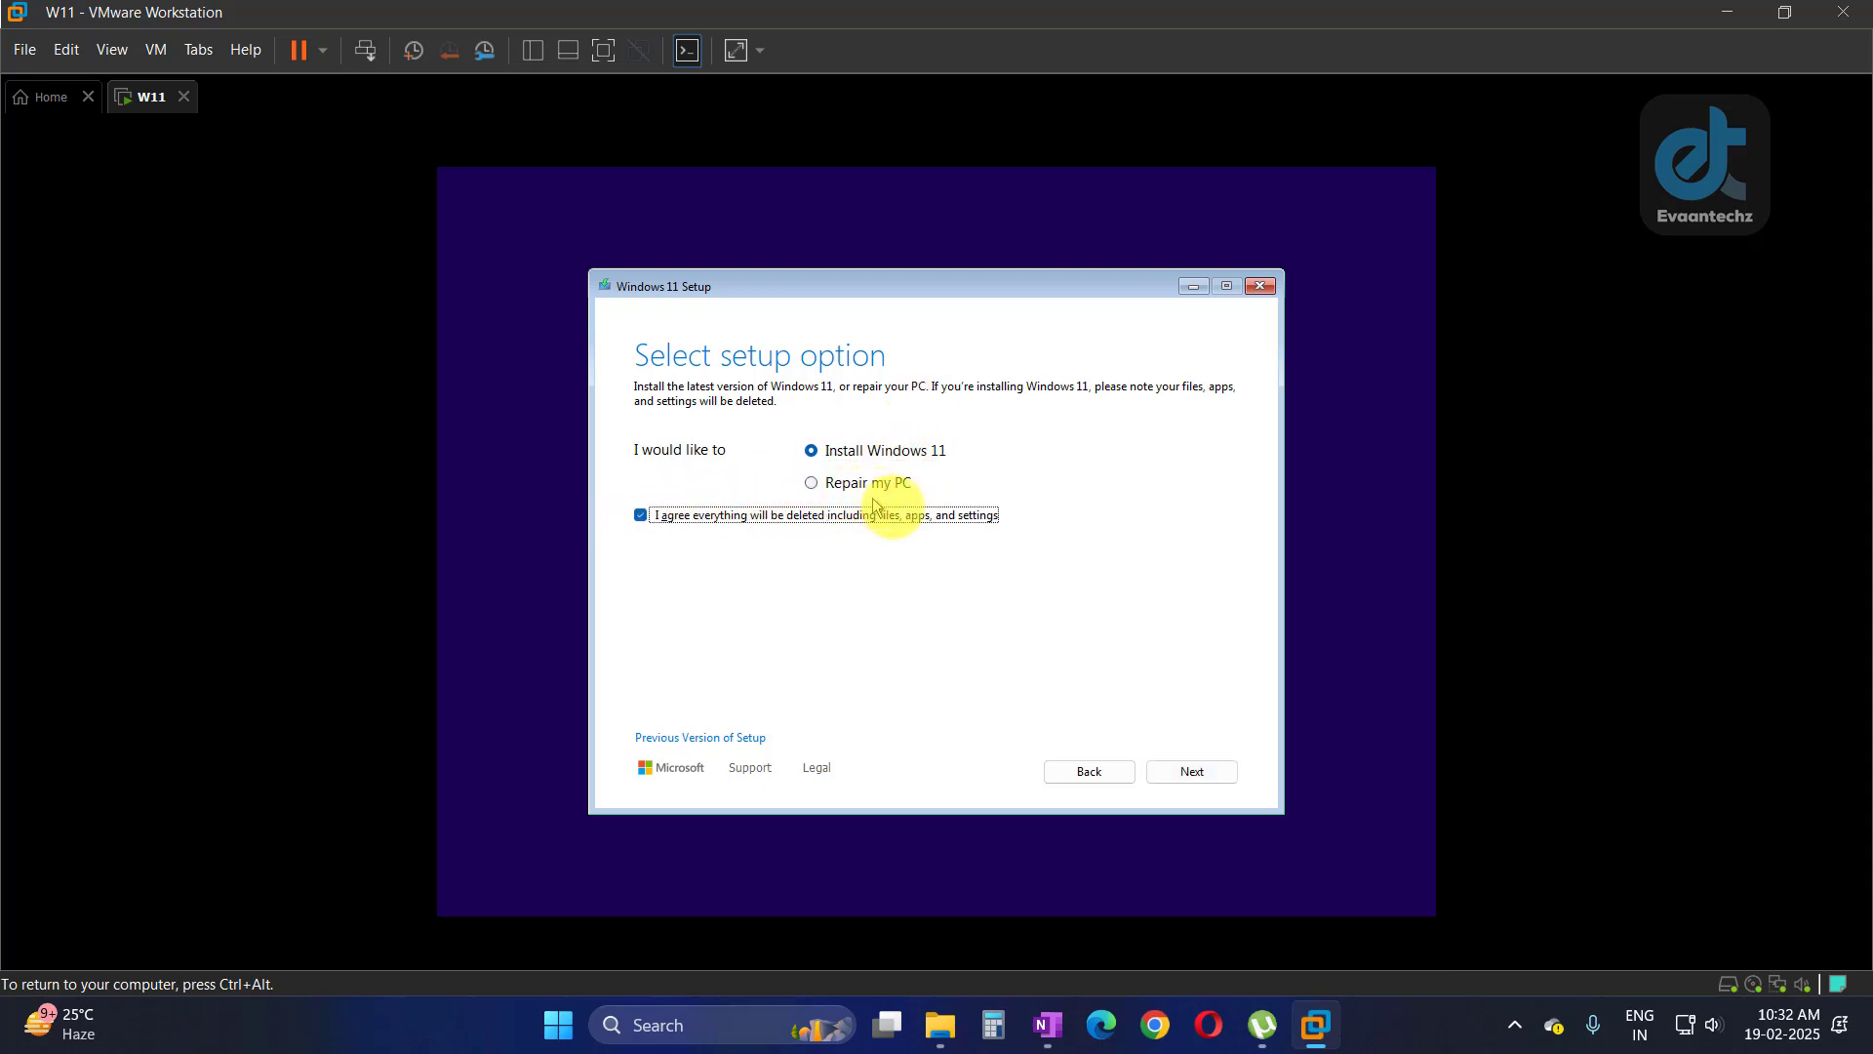
click(1194, 771)
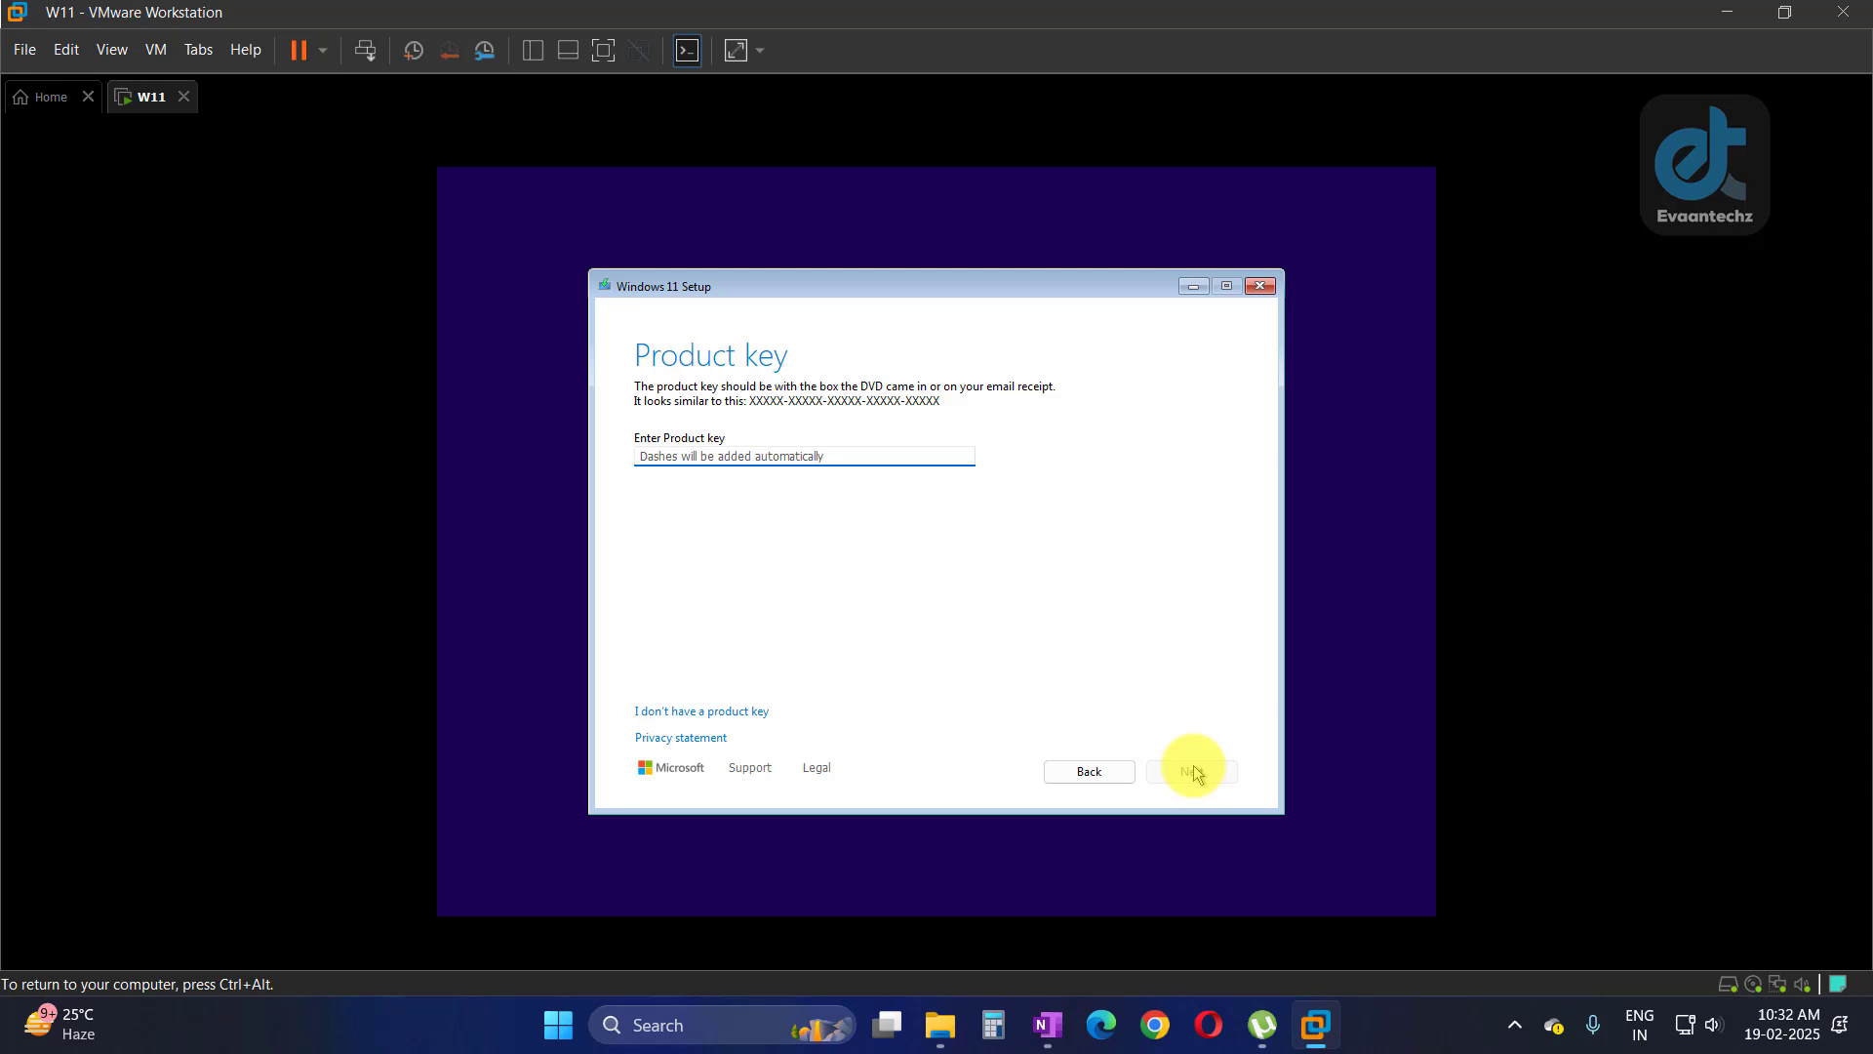
click(759, 714)
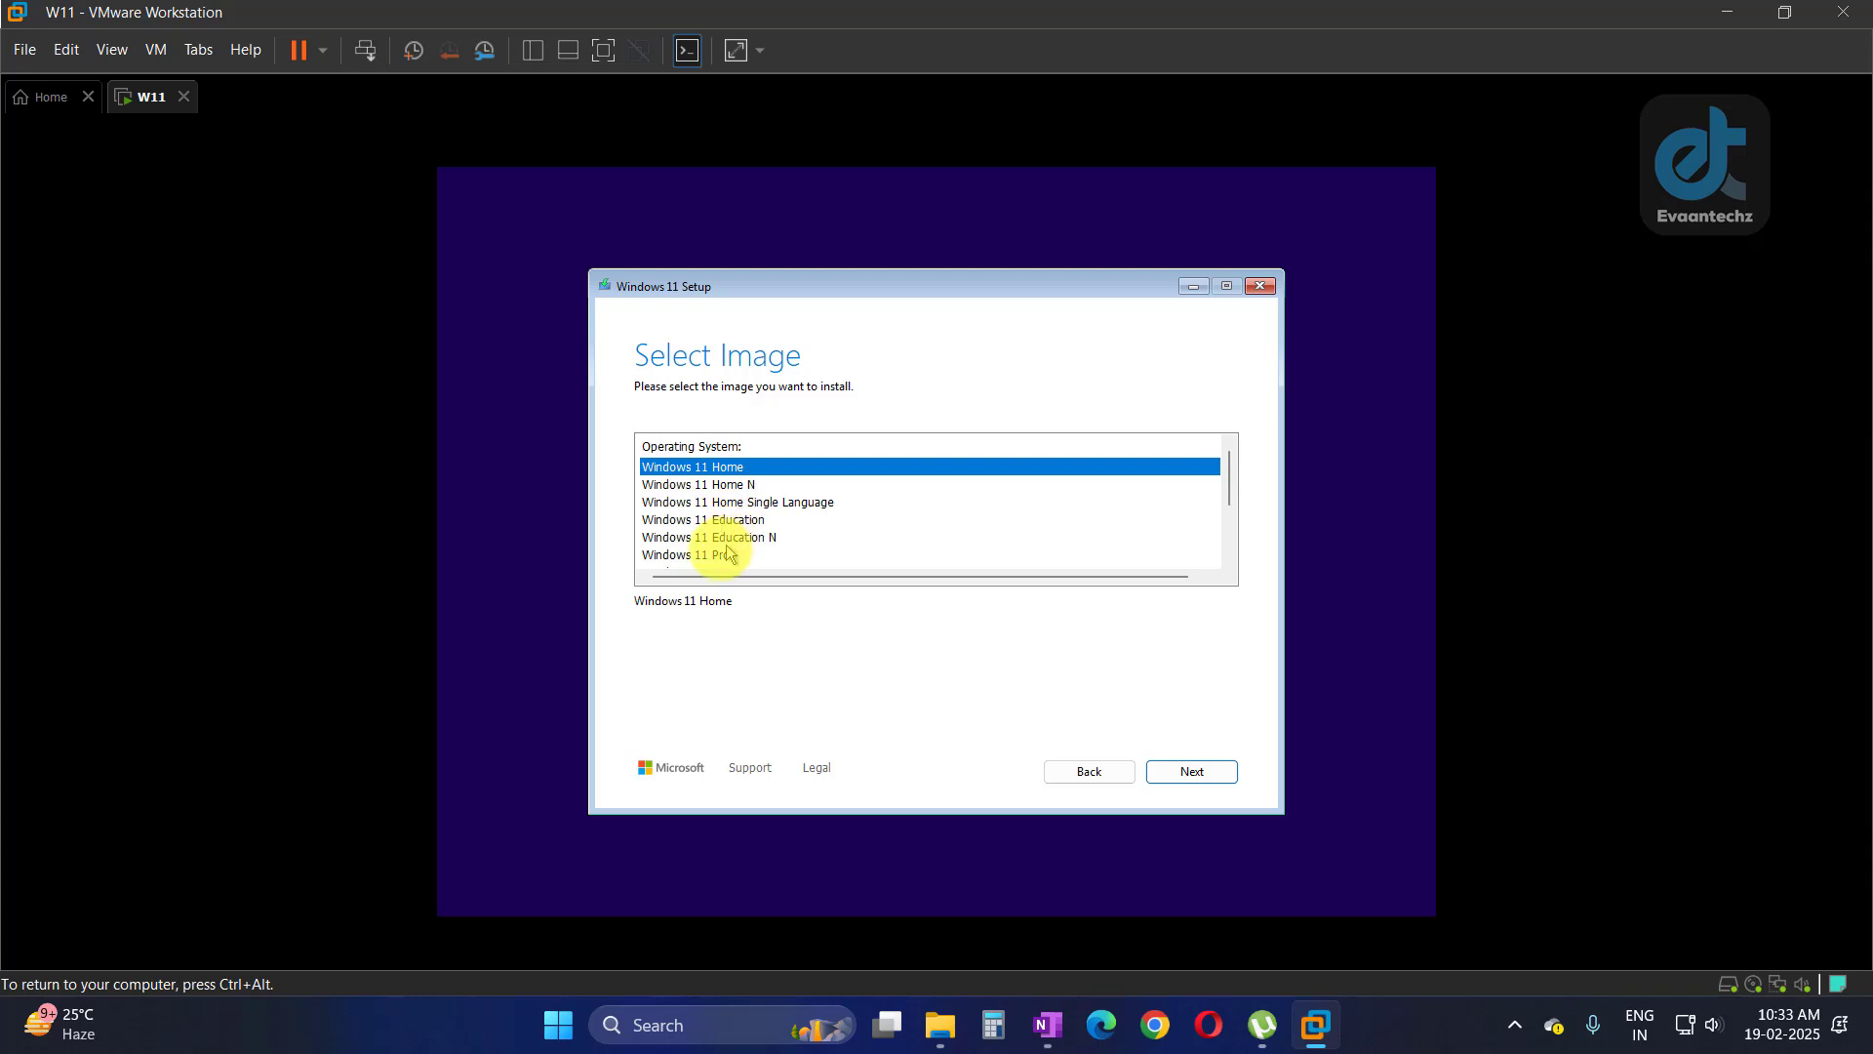
click(727, 553)
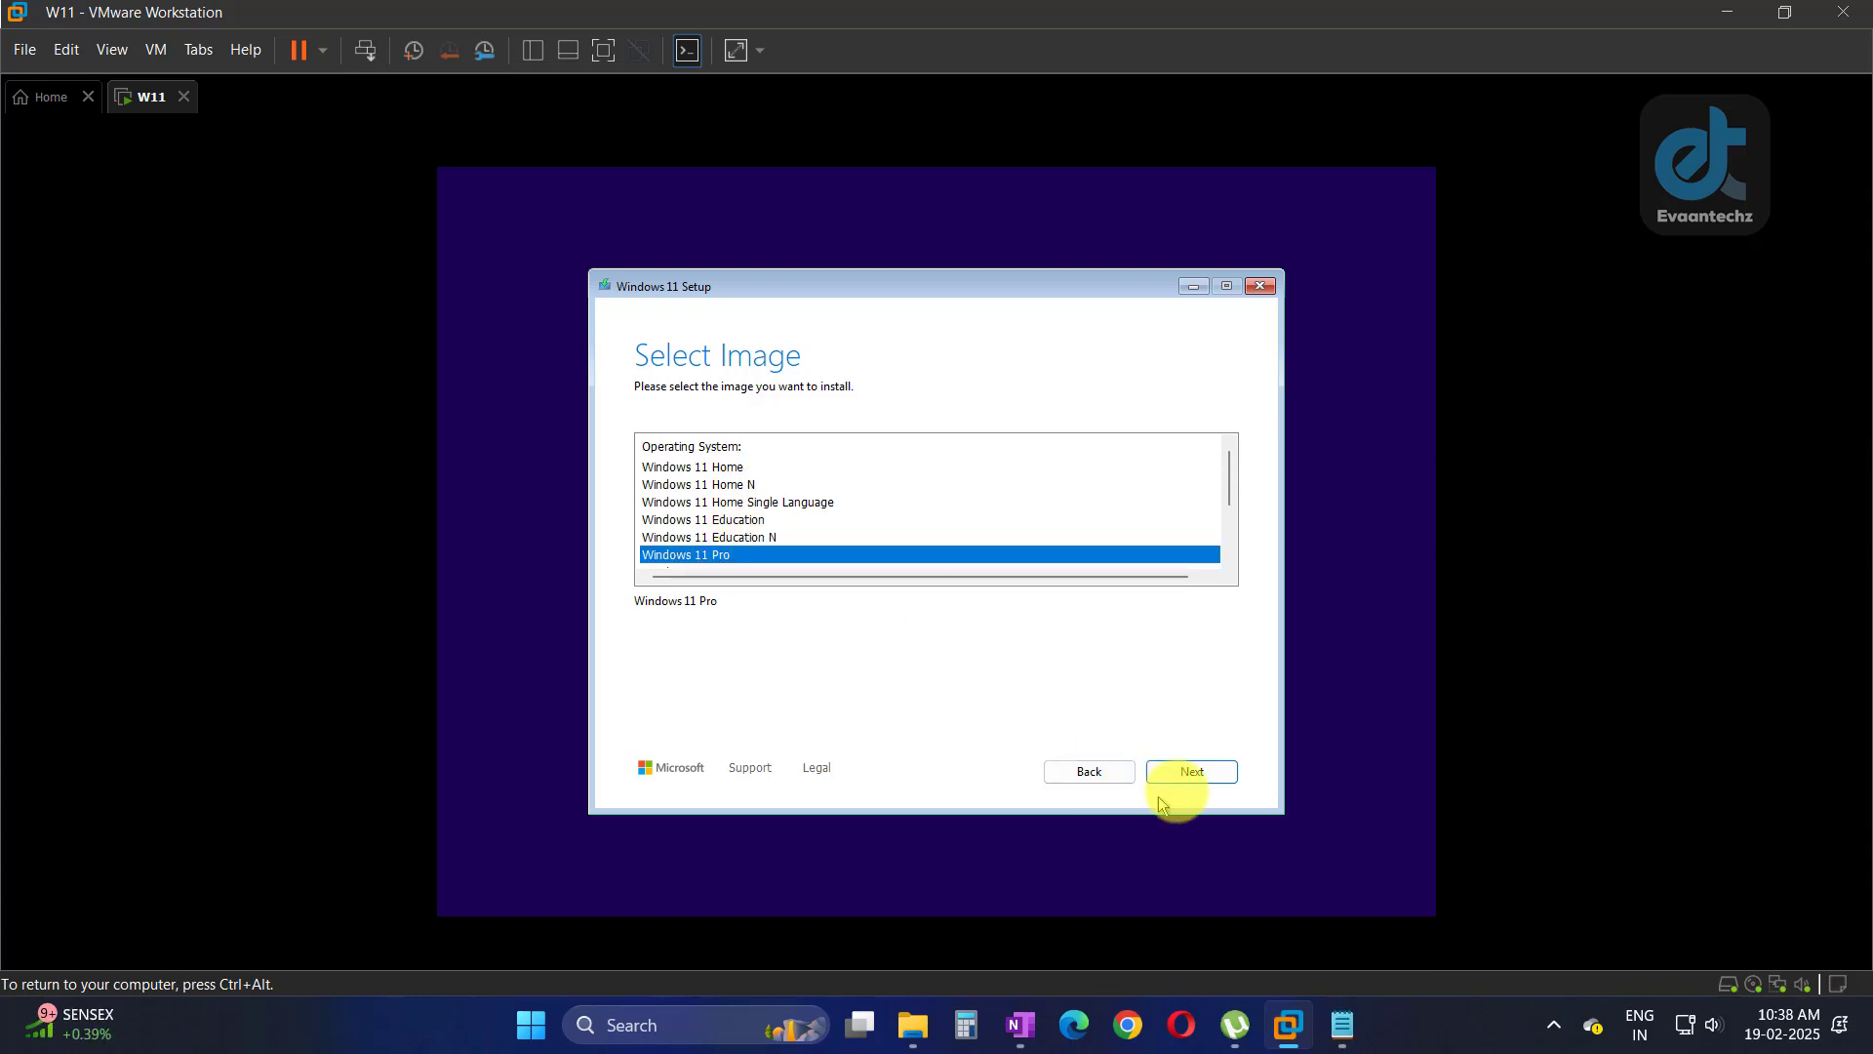
click(1190, 780)
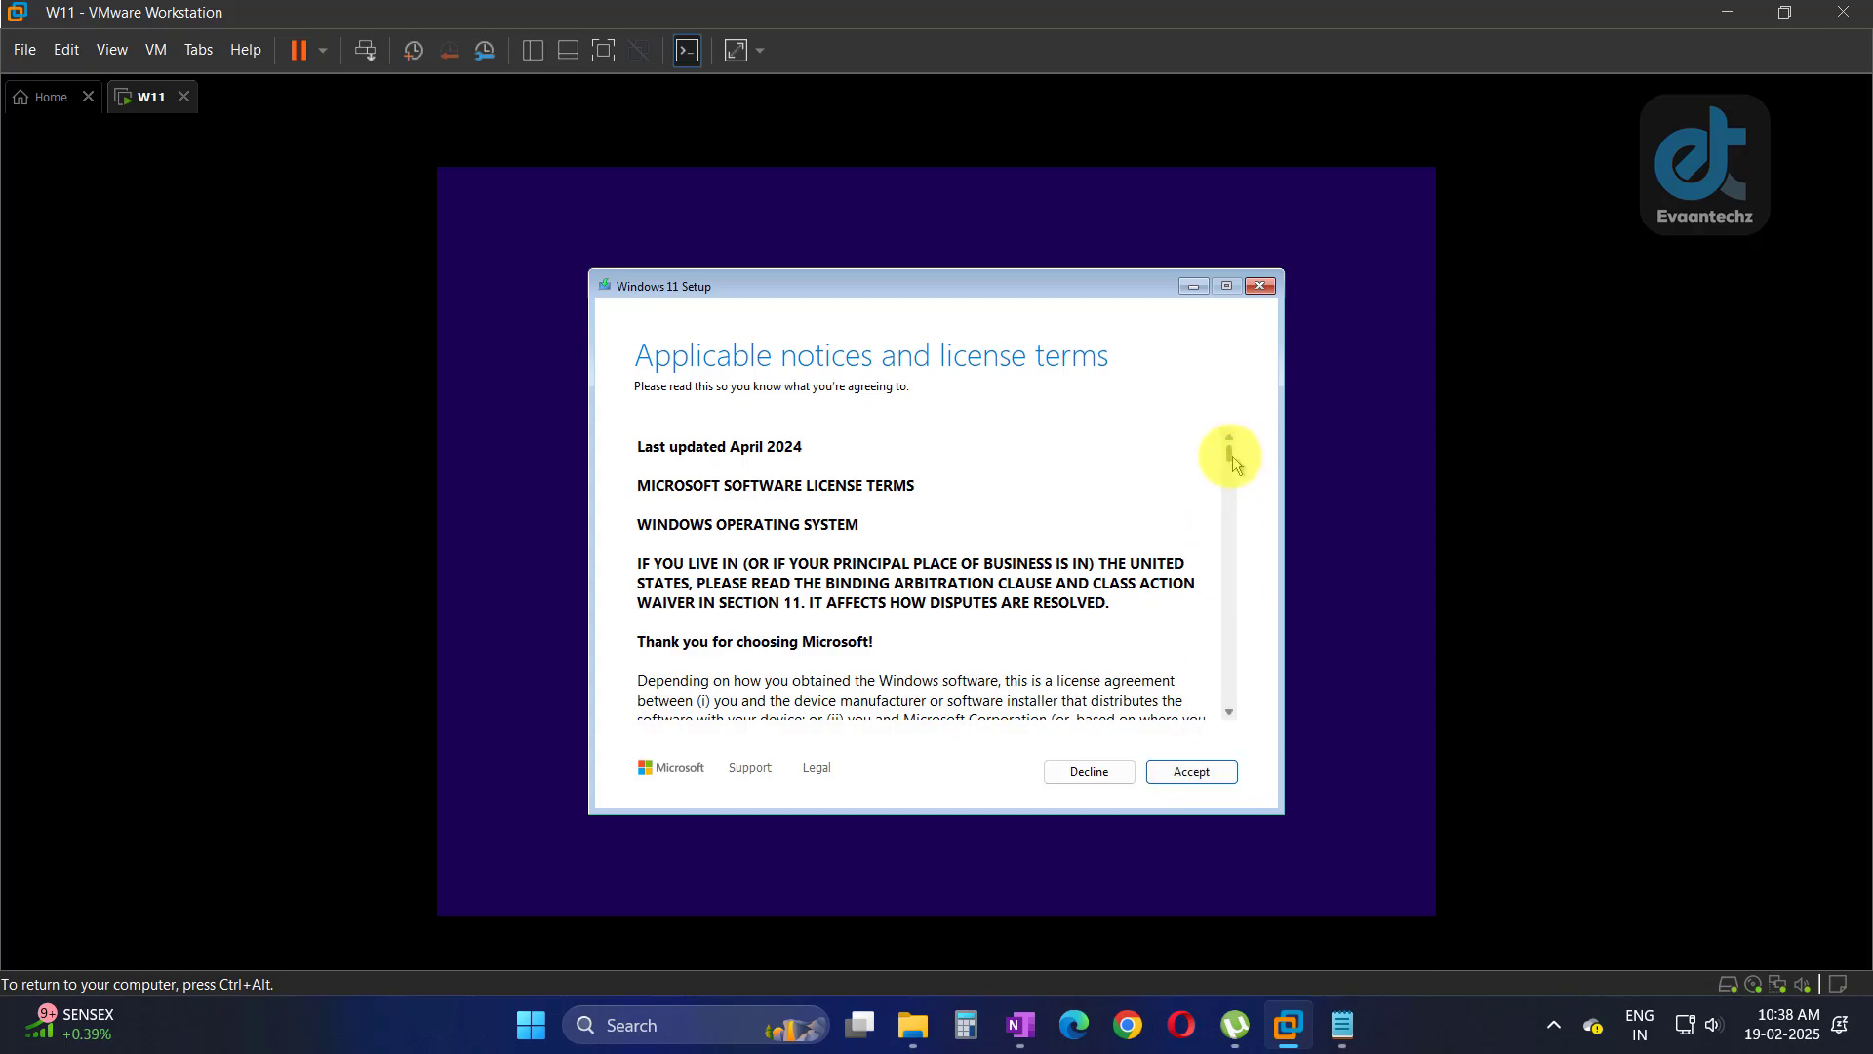
Step: Scroll through the Windows 11 license terms and accept them
drag(1231, 458, 1237, 719)
click(1191, 771)
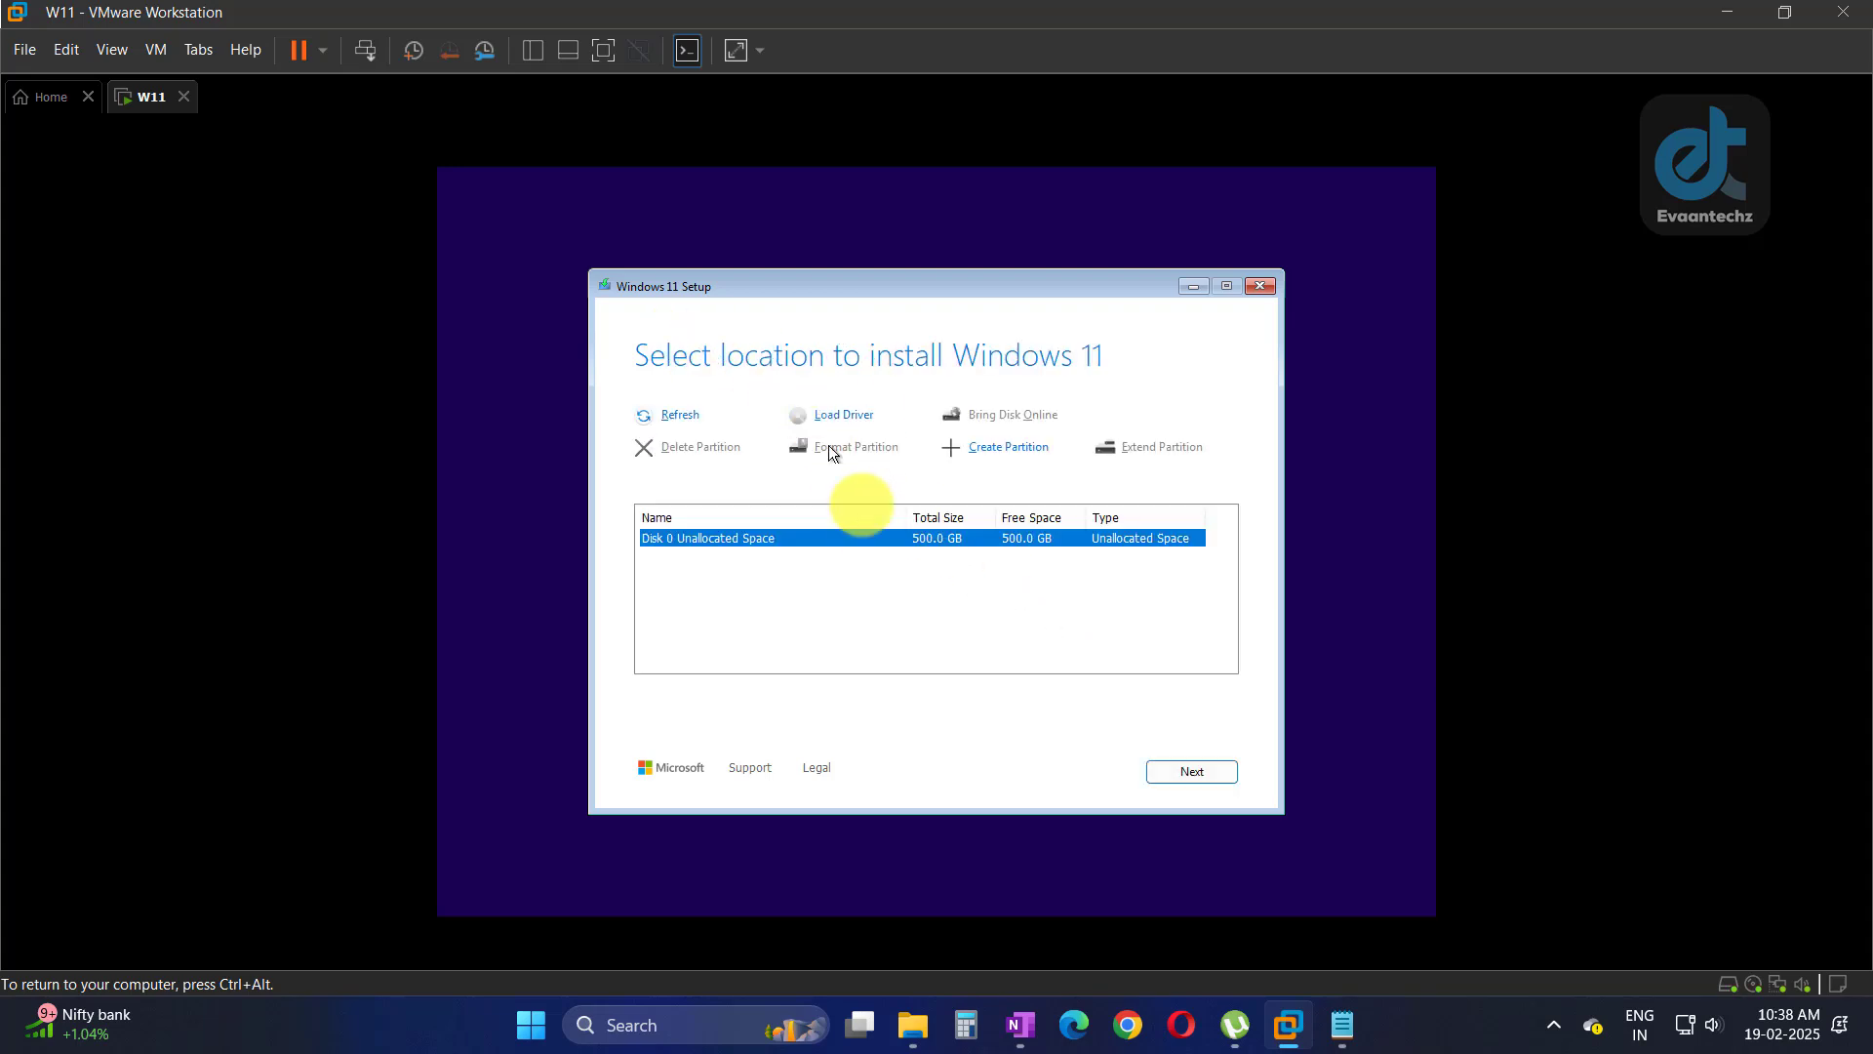
Step: Create a 250000 MB partition on Disk 0, leaving 255.7 GB unallocated
click(994, 453)
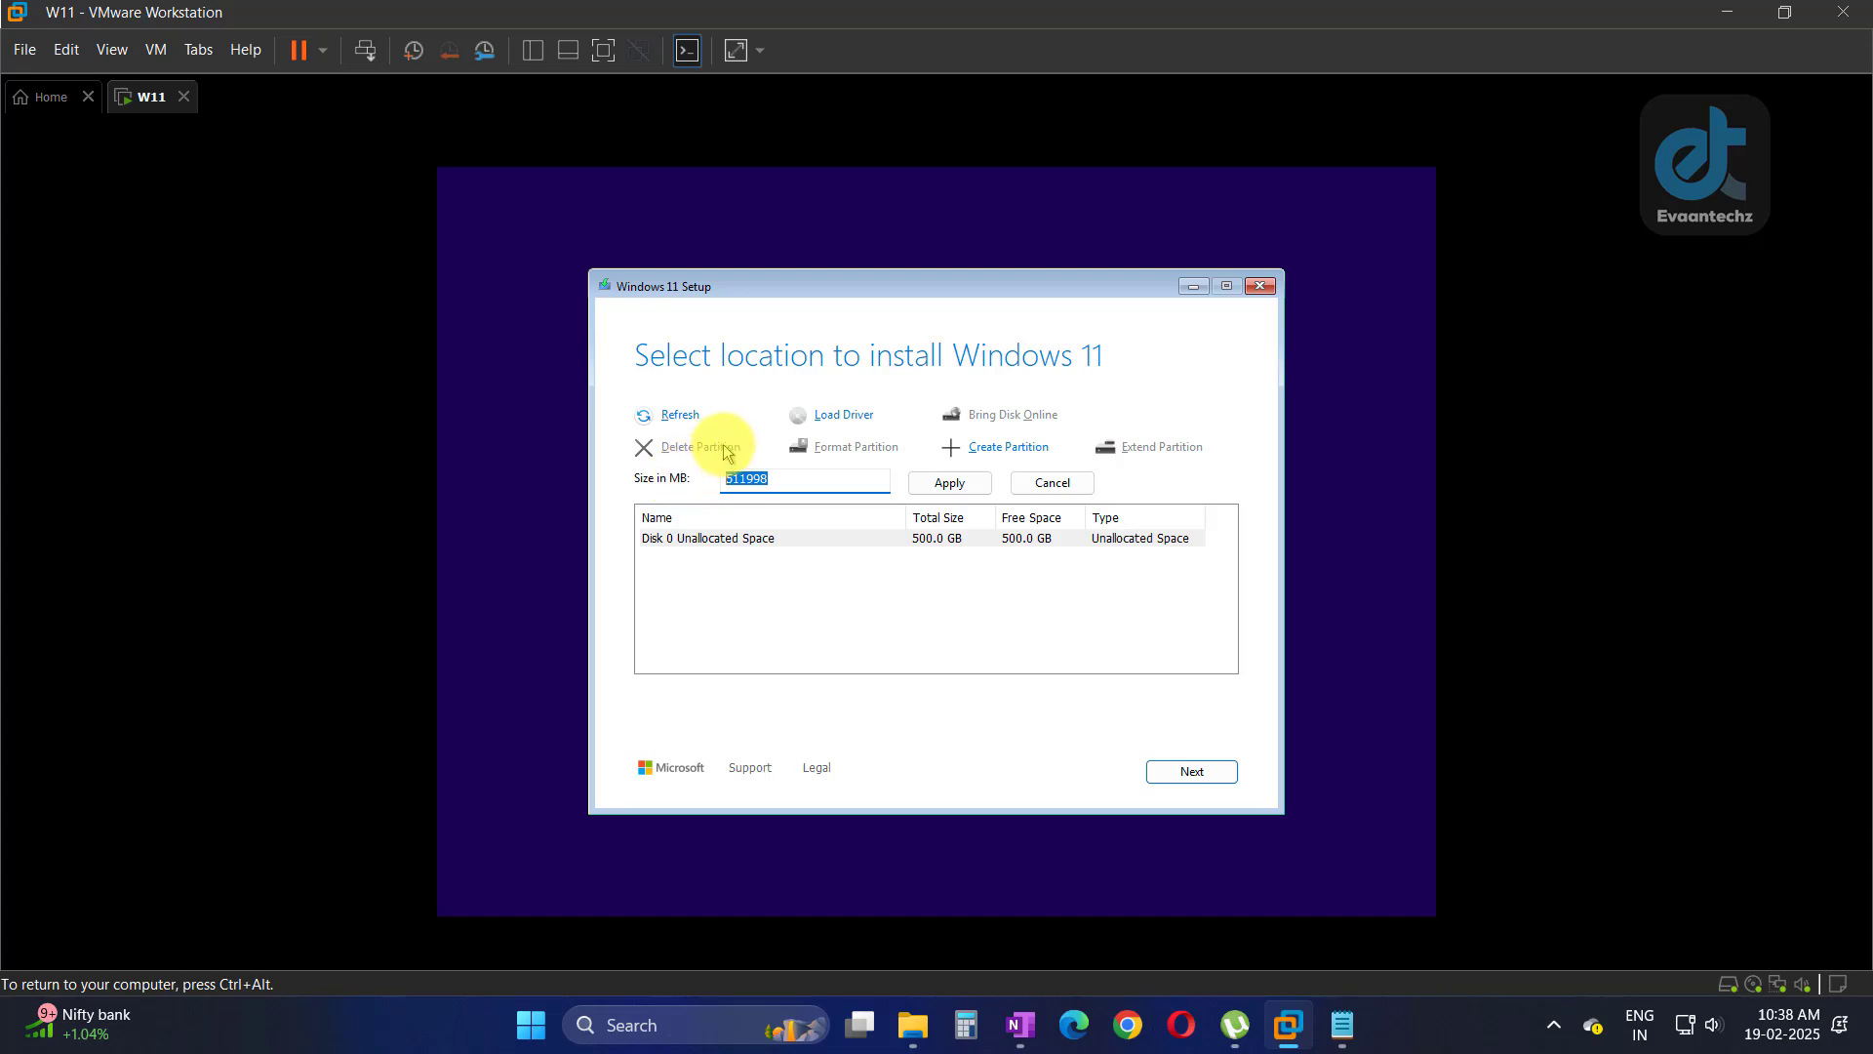
text(100)
key(BackSpace)
key(BackSpace)
key(BackSpace)
text(2500000)
key(BackSpace)
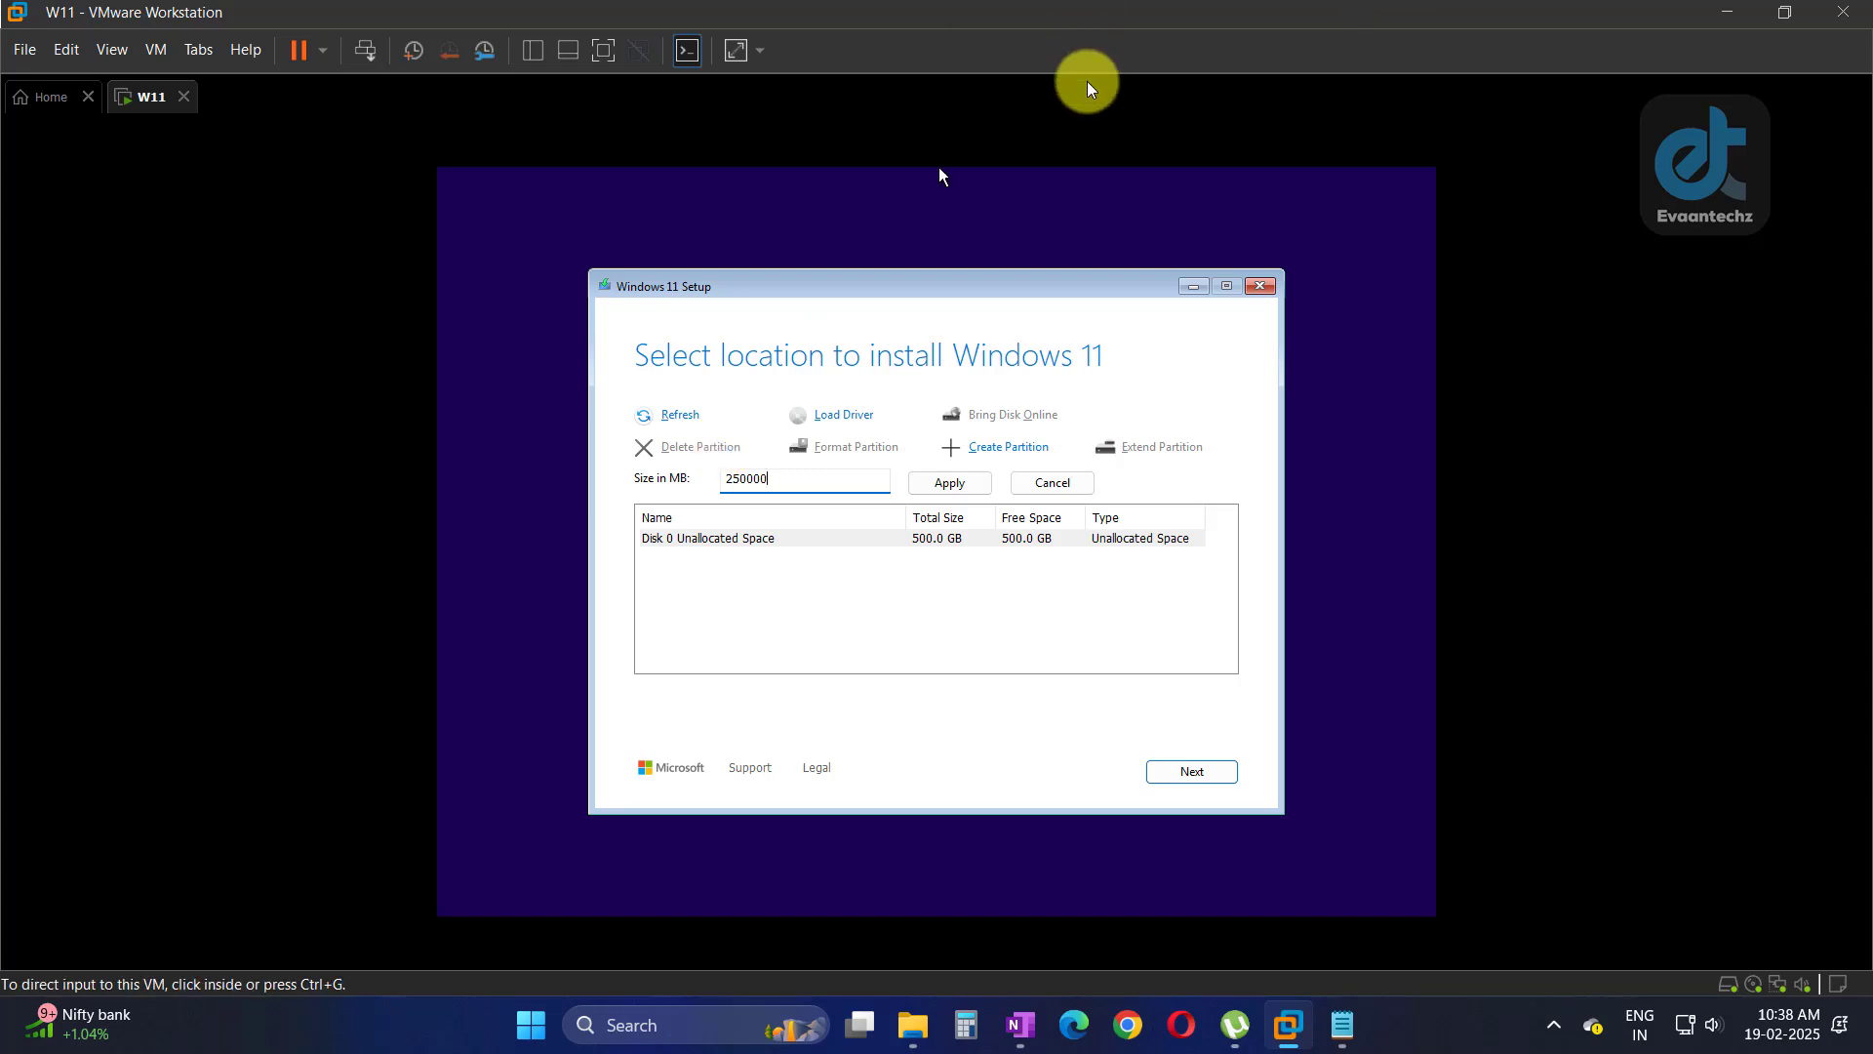
click(942, 482)
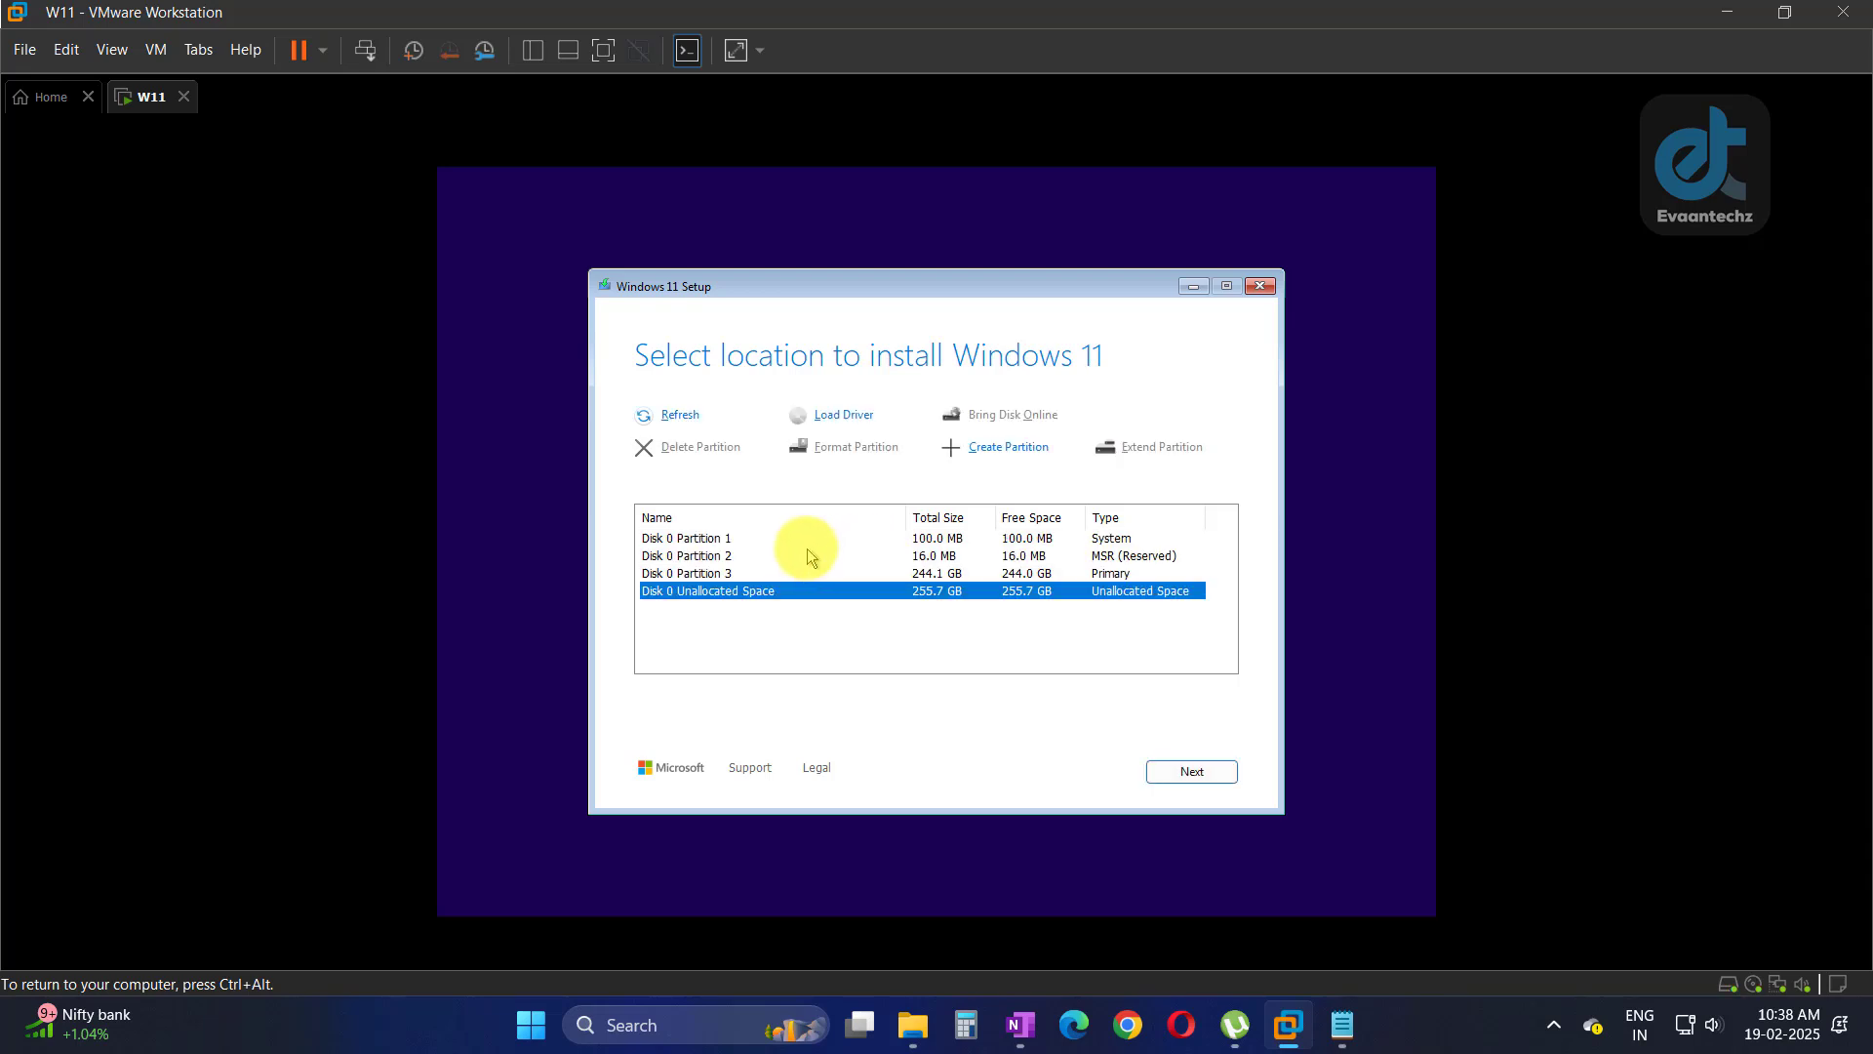
Step: Turn the remaining 255.7 GB unallocated space into Partition 4
click(807, 550)
click(770, 537)
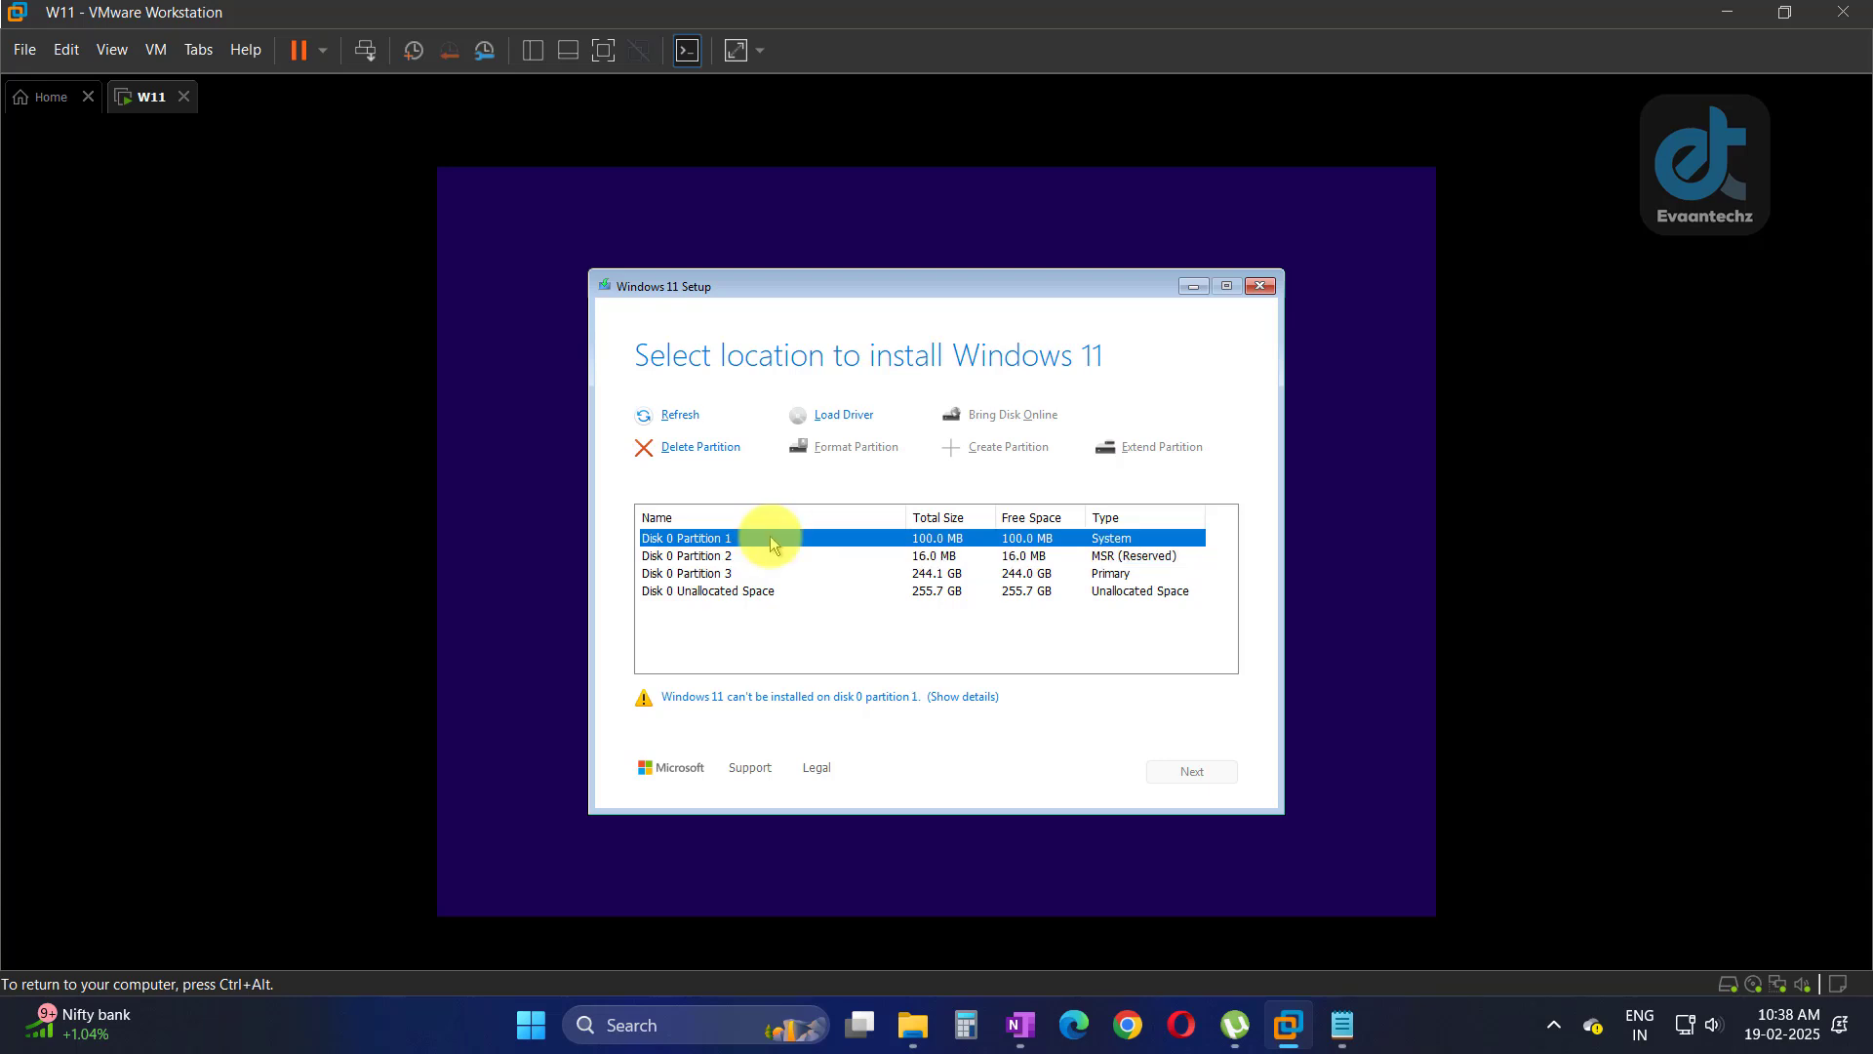
click(742, 555)
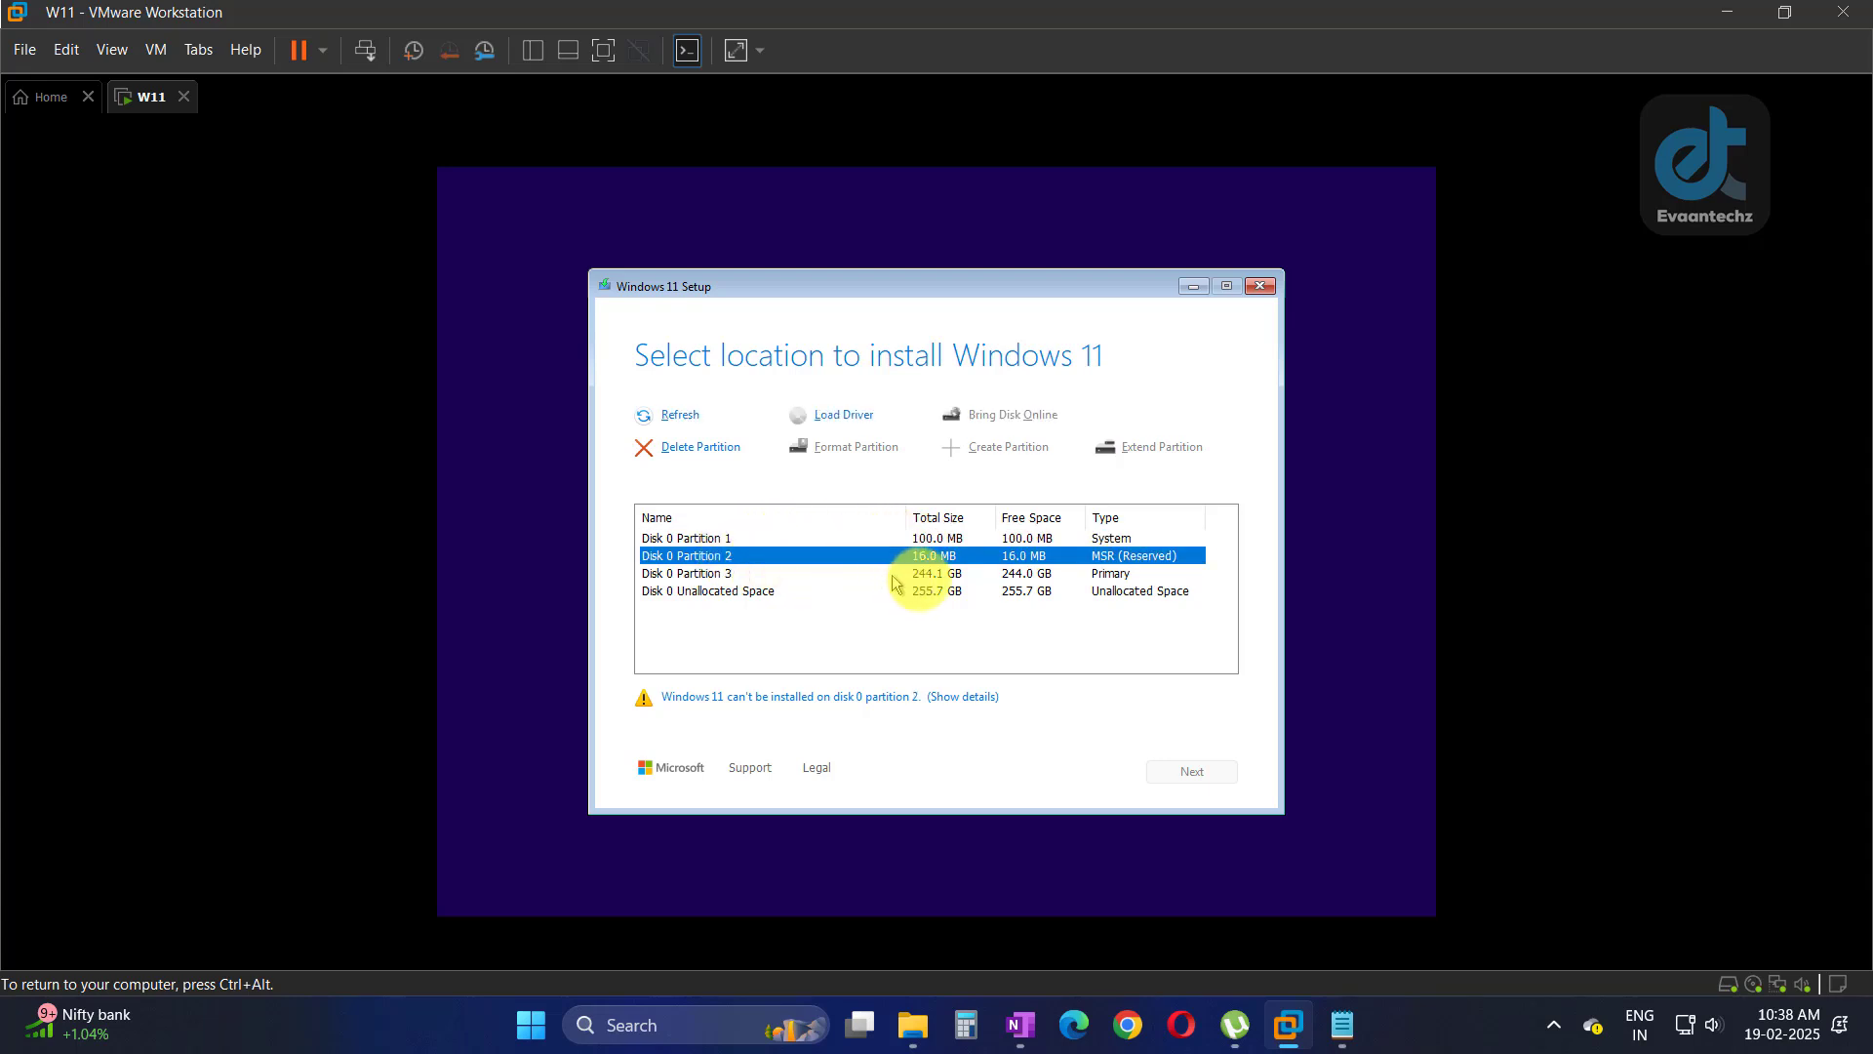
click(961, 575)
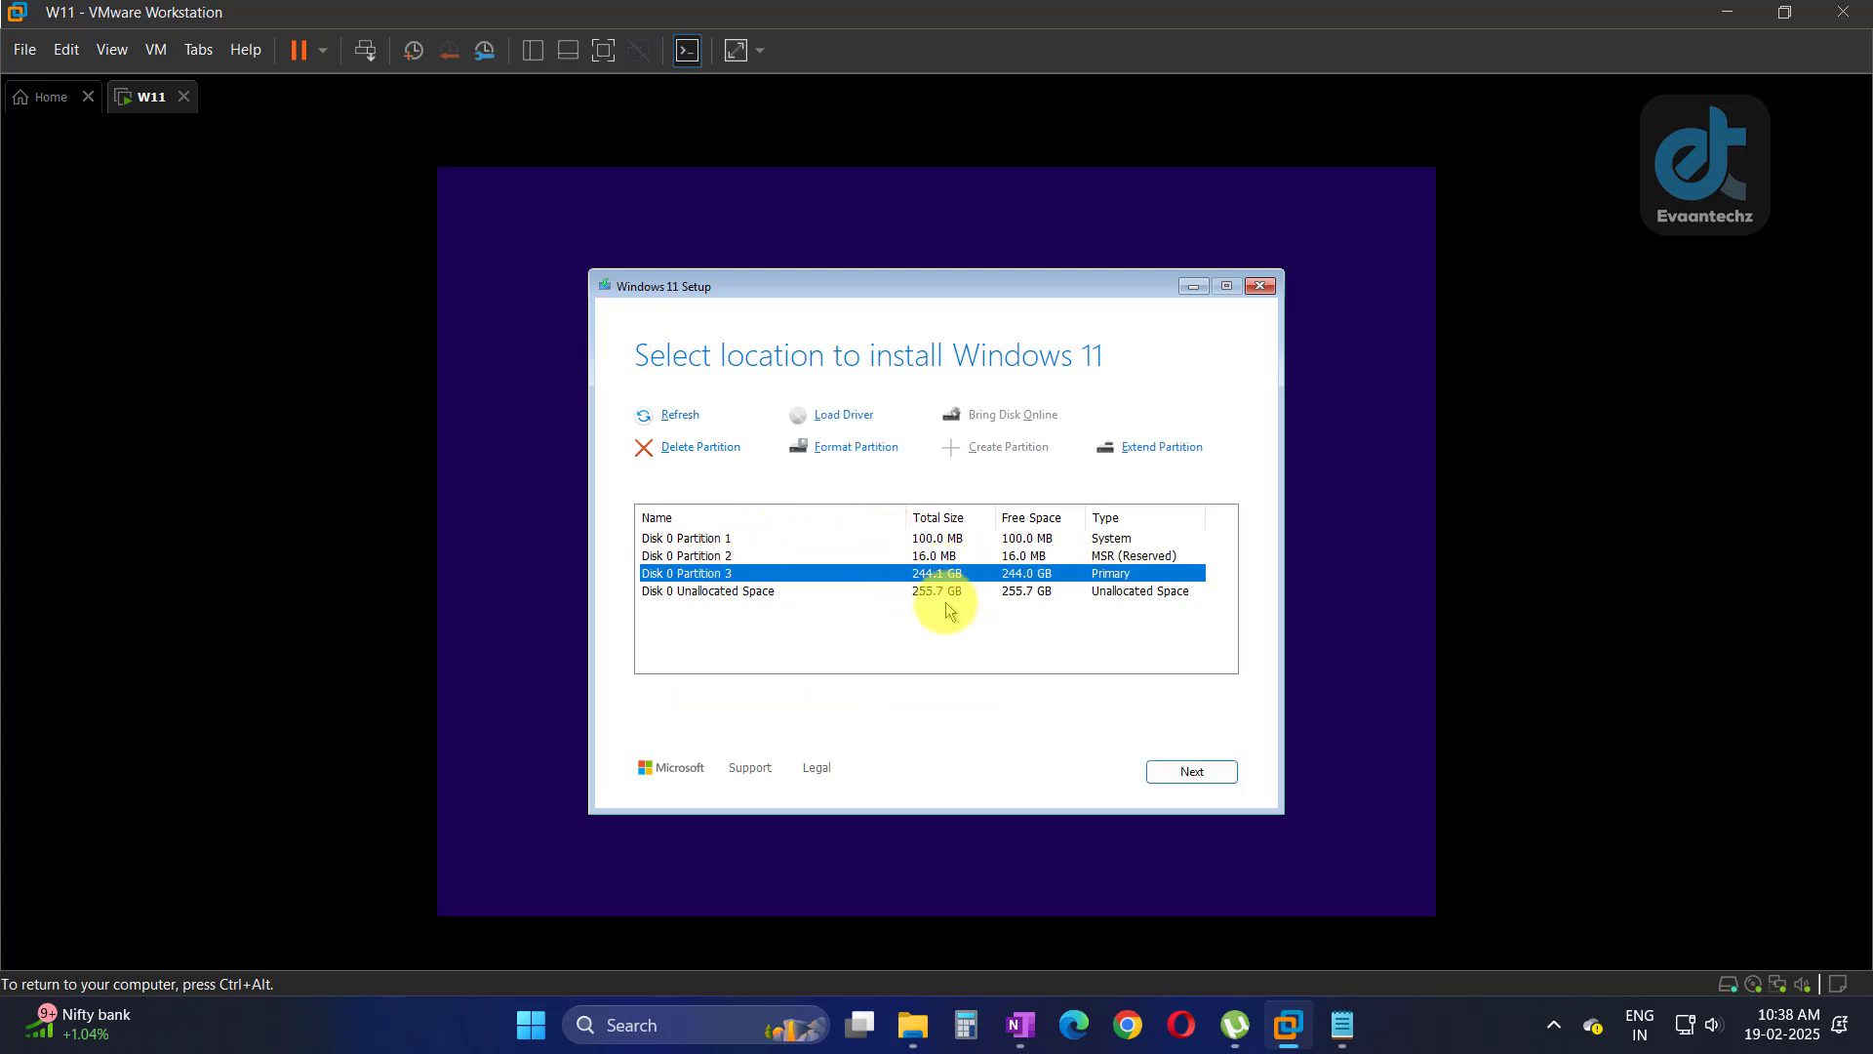
click(951, 593)
click(995, 447)
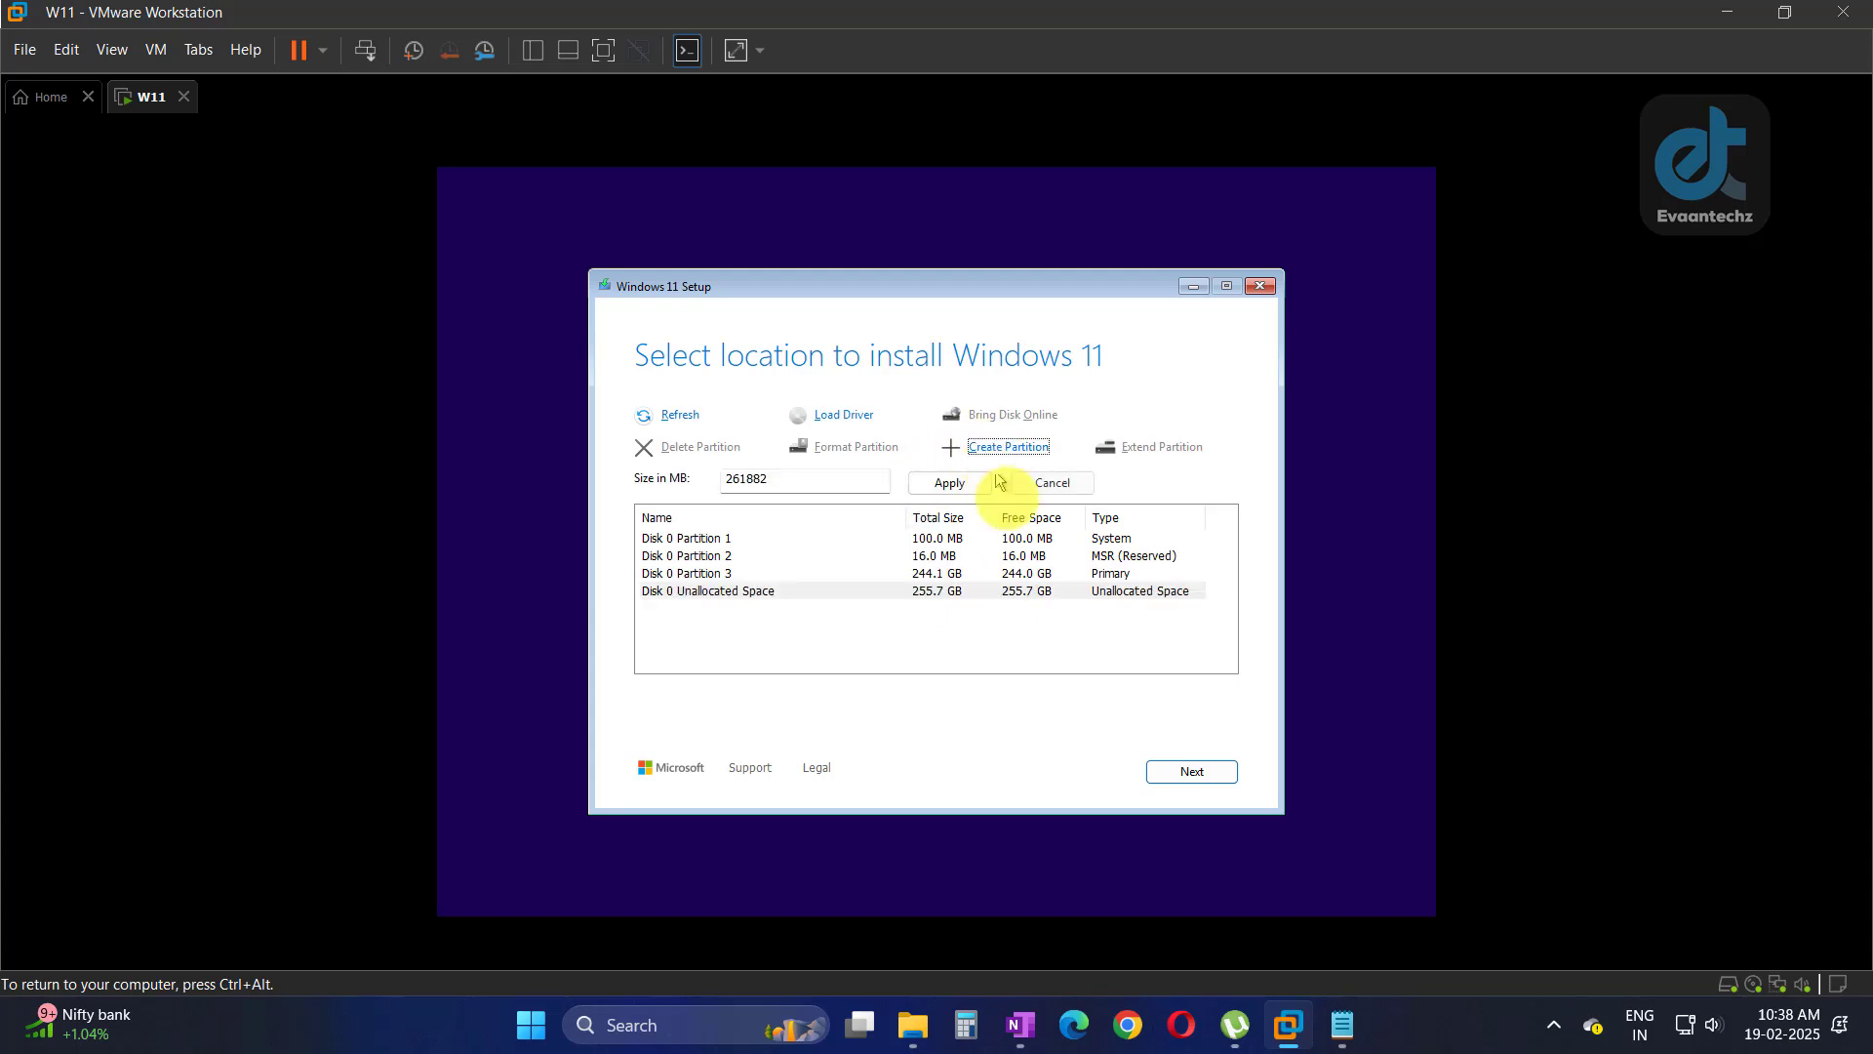
click(946, 483)
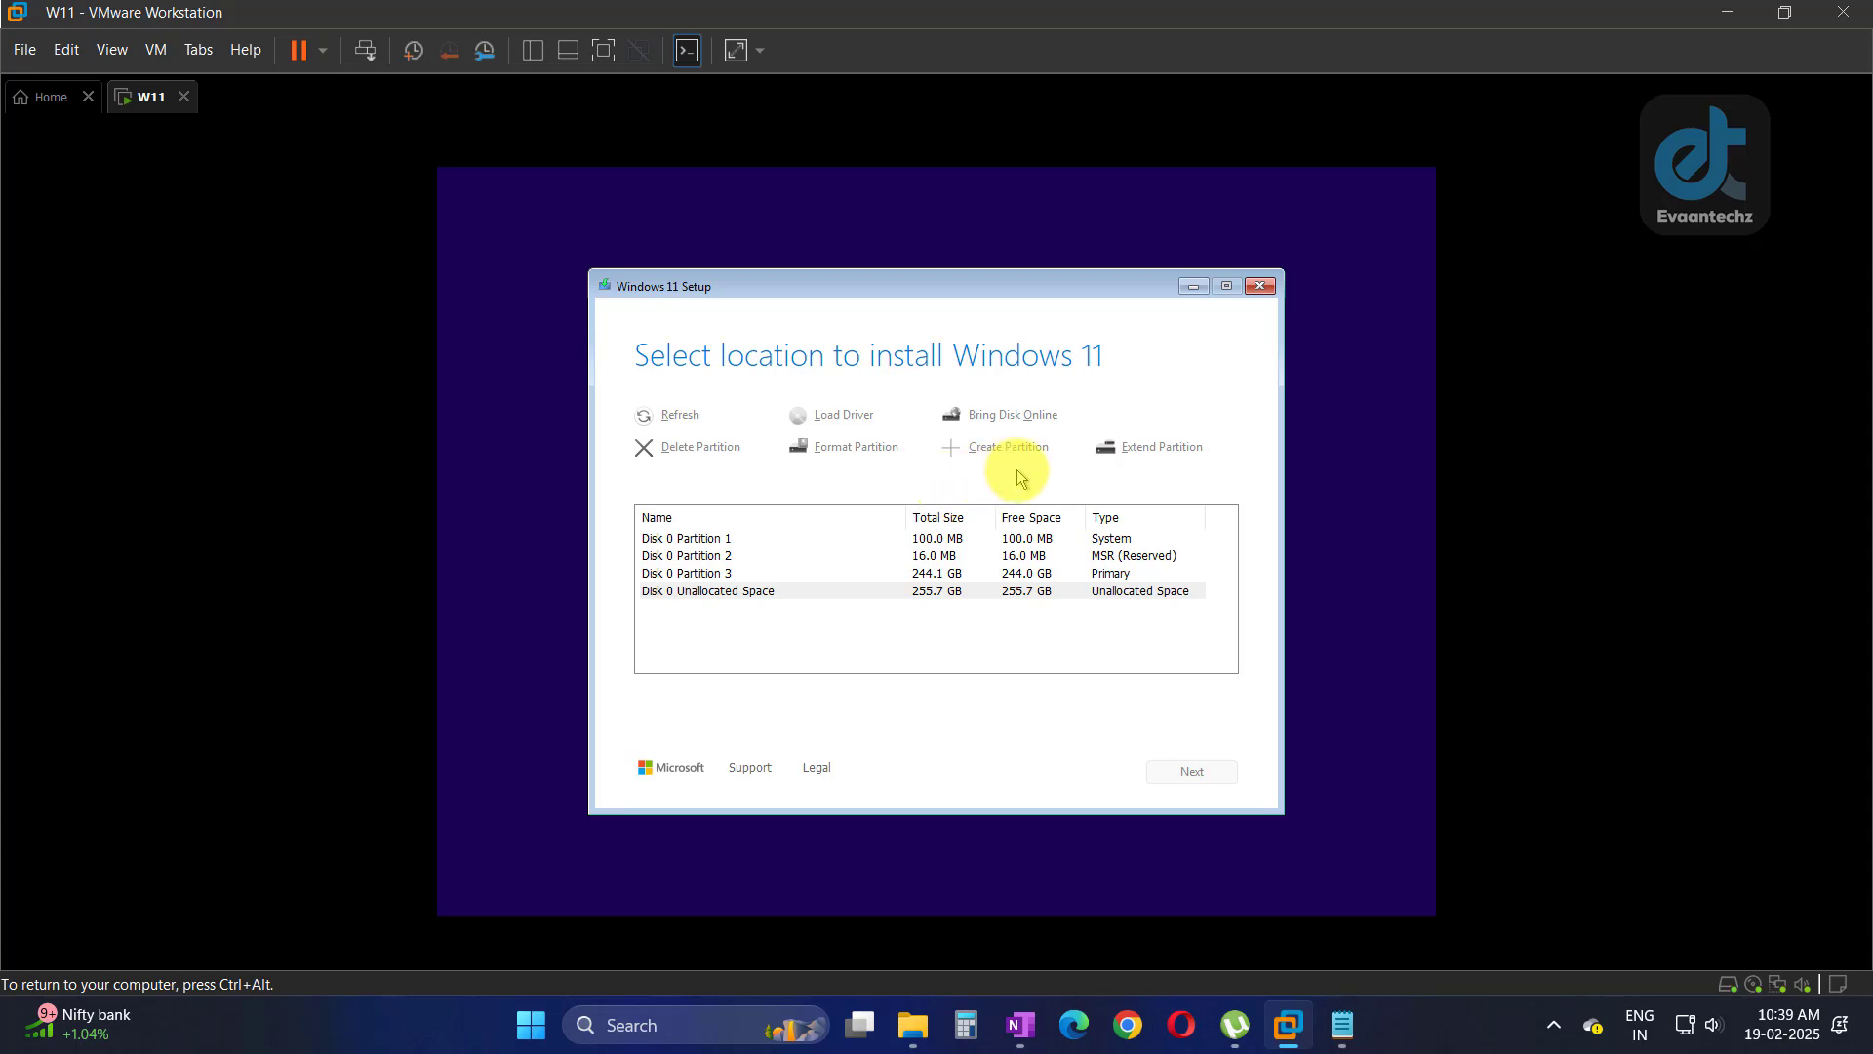
Step: Format Partitions 4 and 3, and select Partition 3 as the install location
click(857, 447)
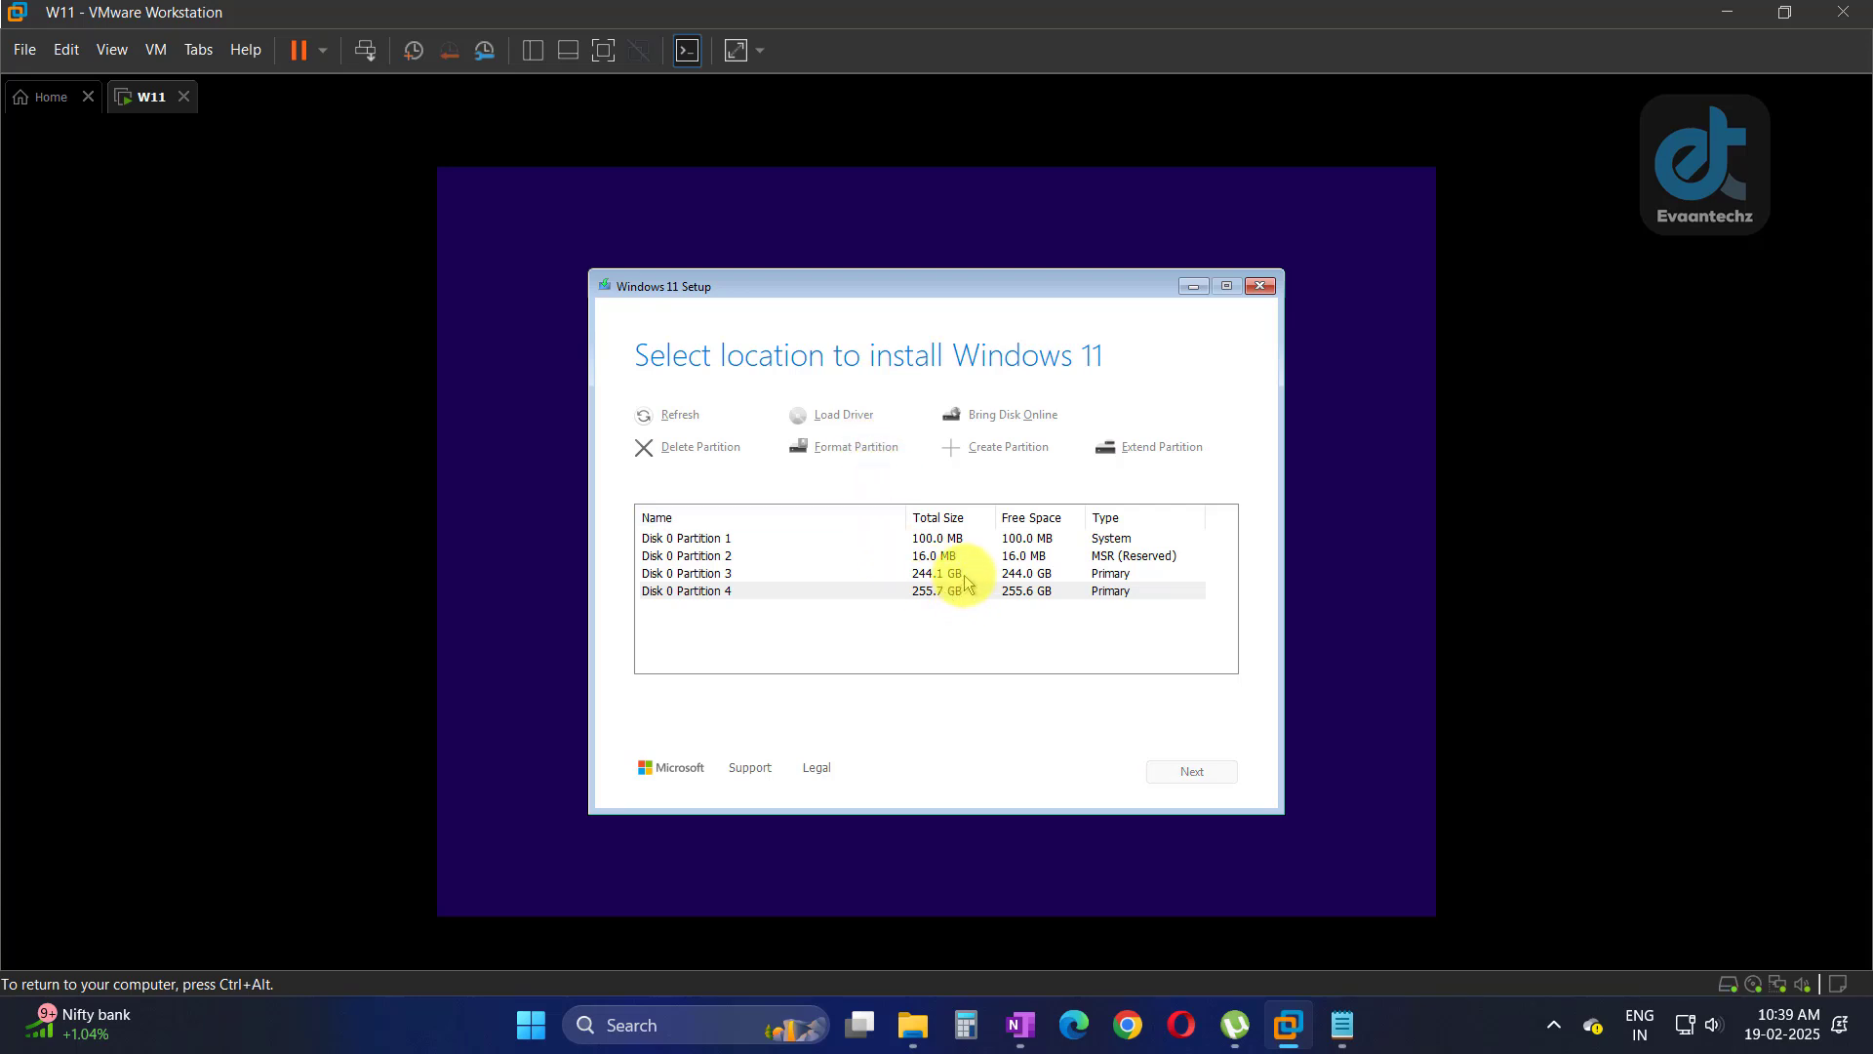
click(929, 574)
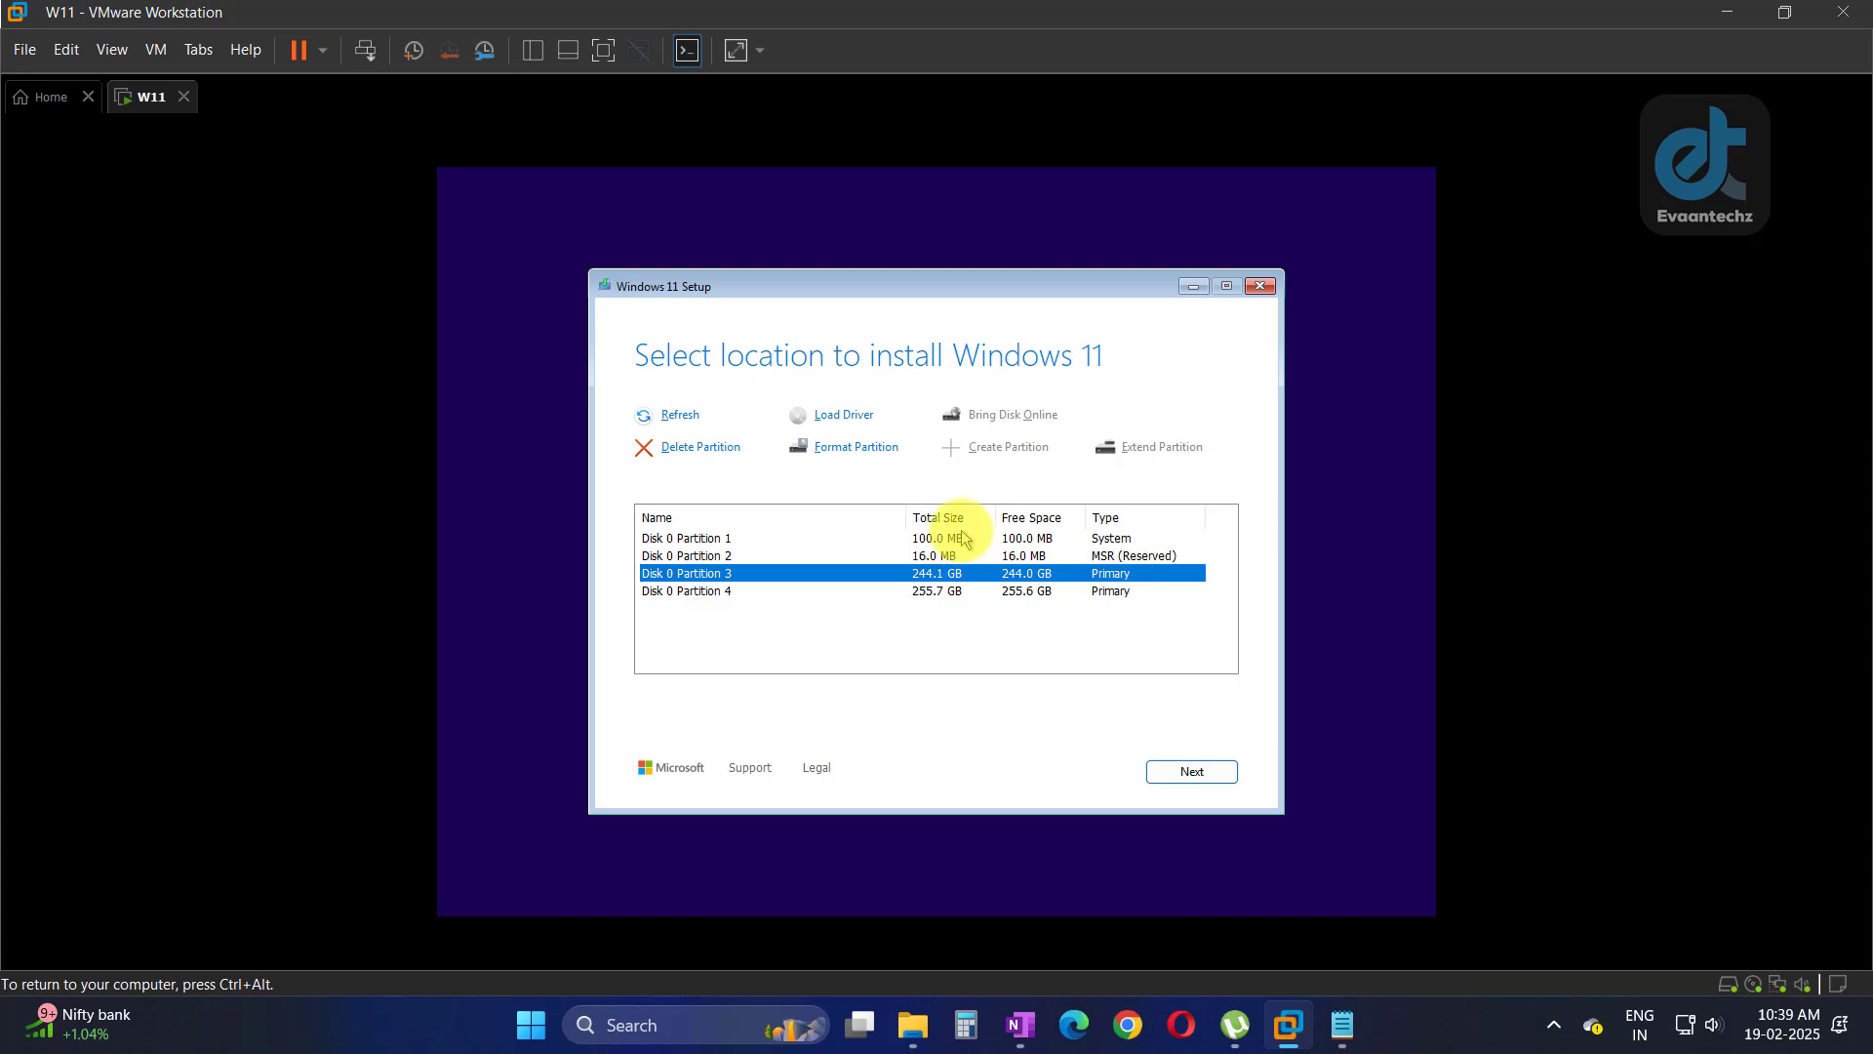
click(879, 448)
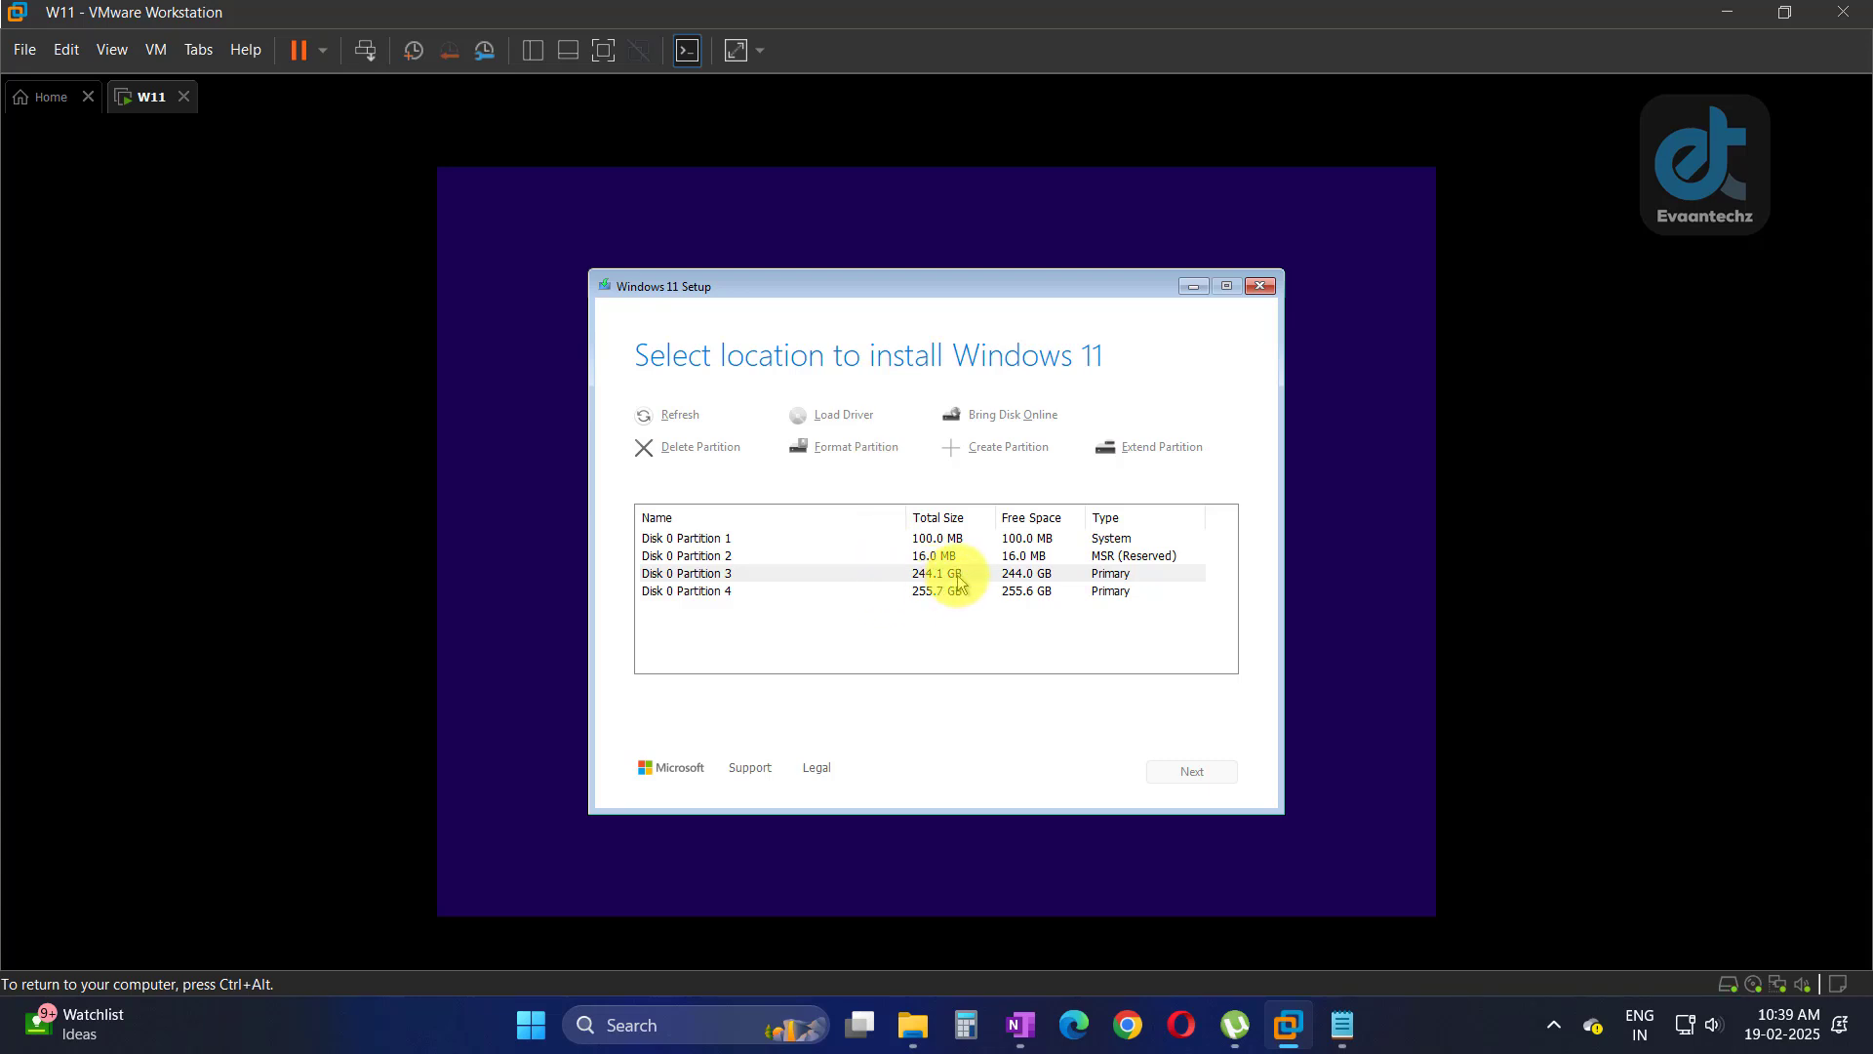
click(942, 575)
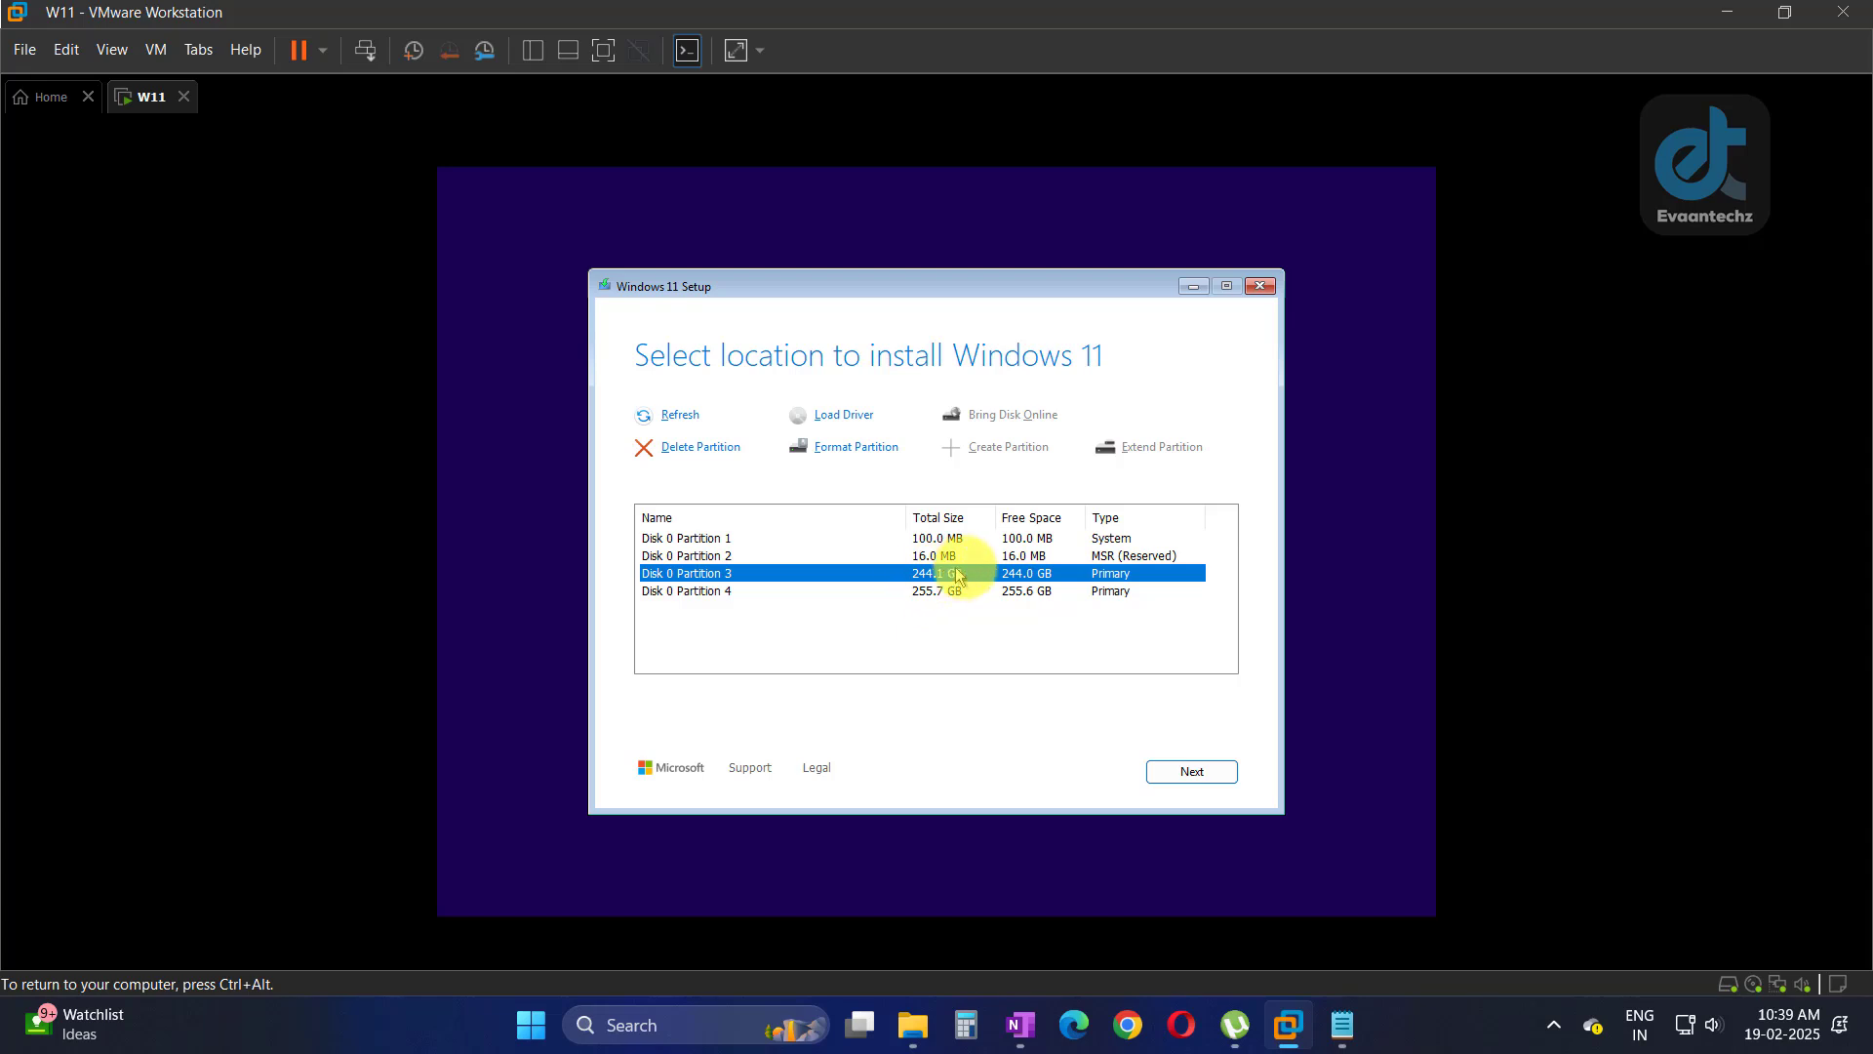
Step: Keep Partition 3 as the install target and start installing Windows 11
click(1206, 776)
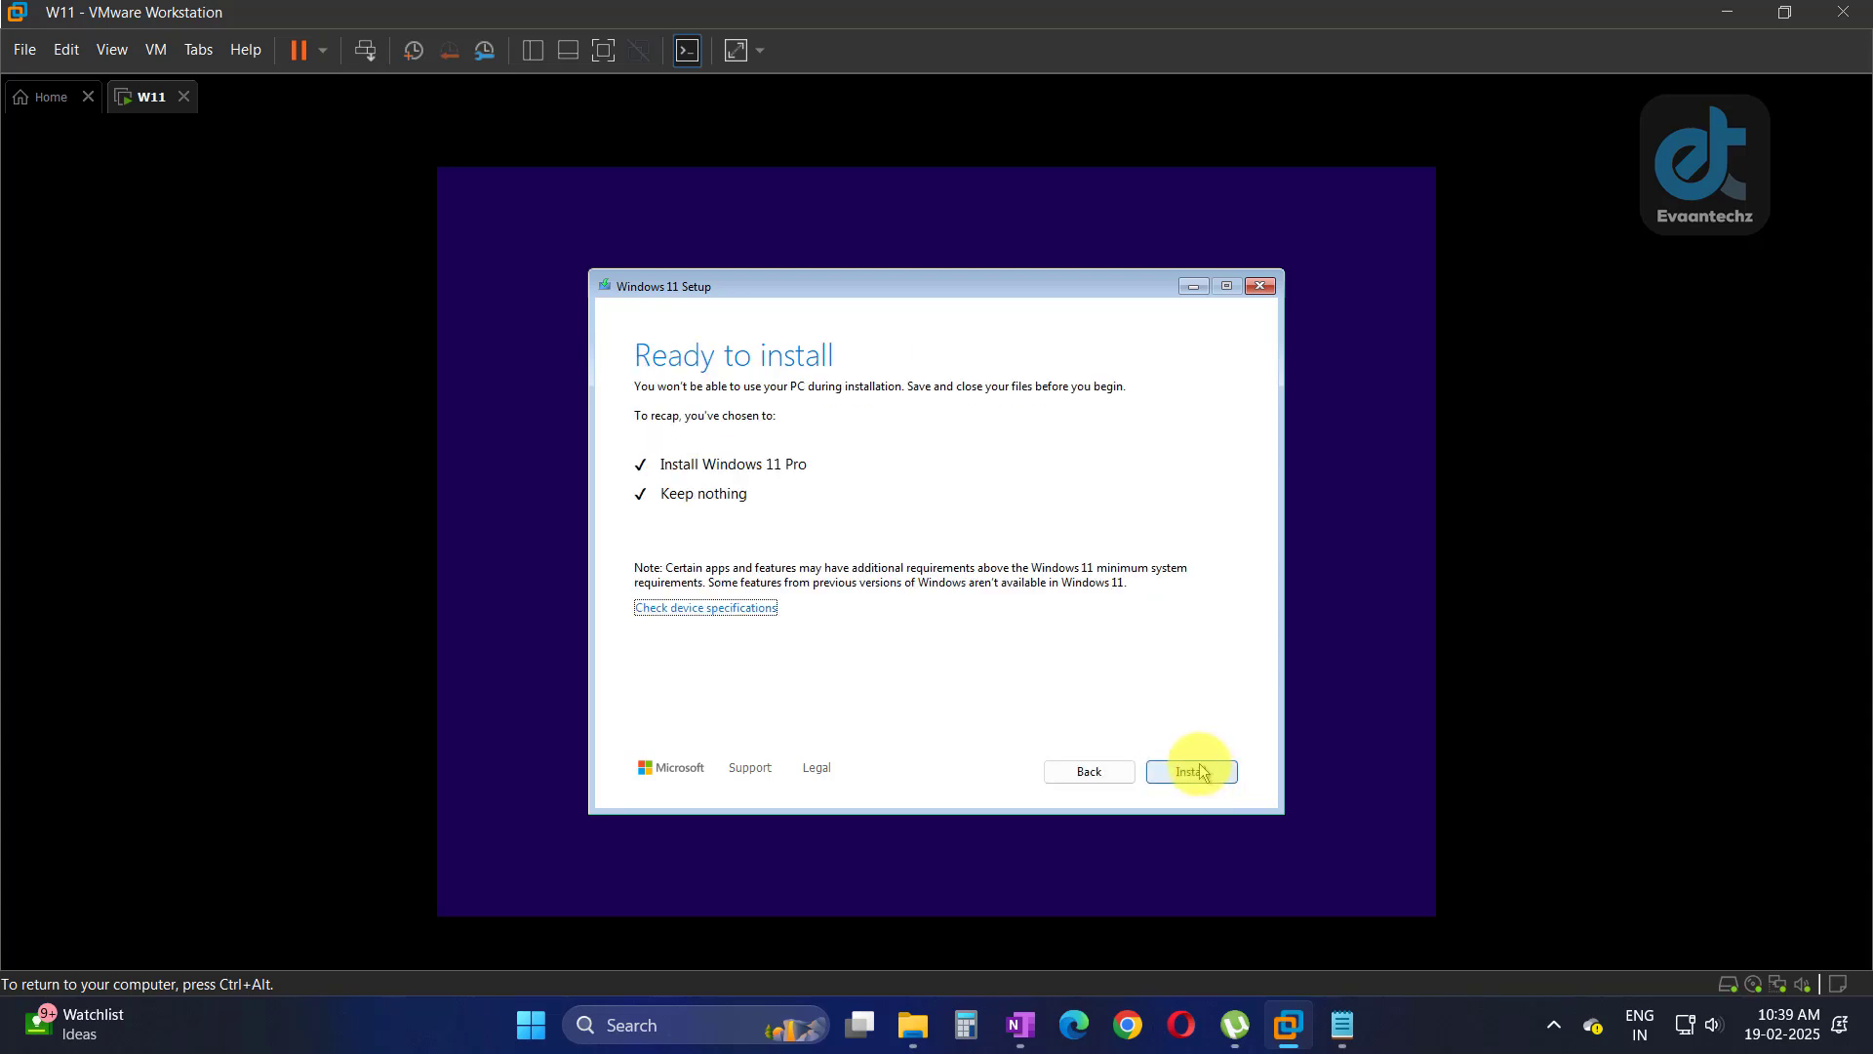
click(1201, 772)
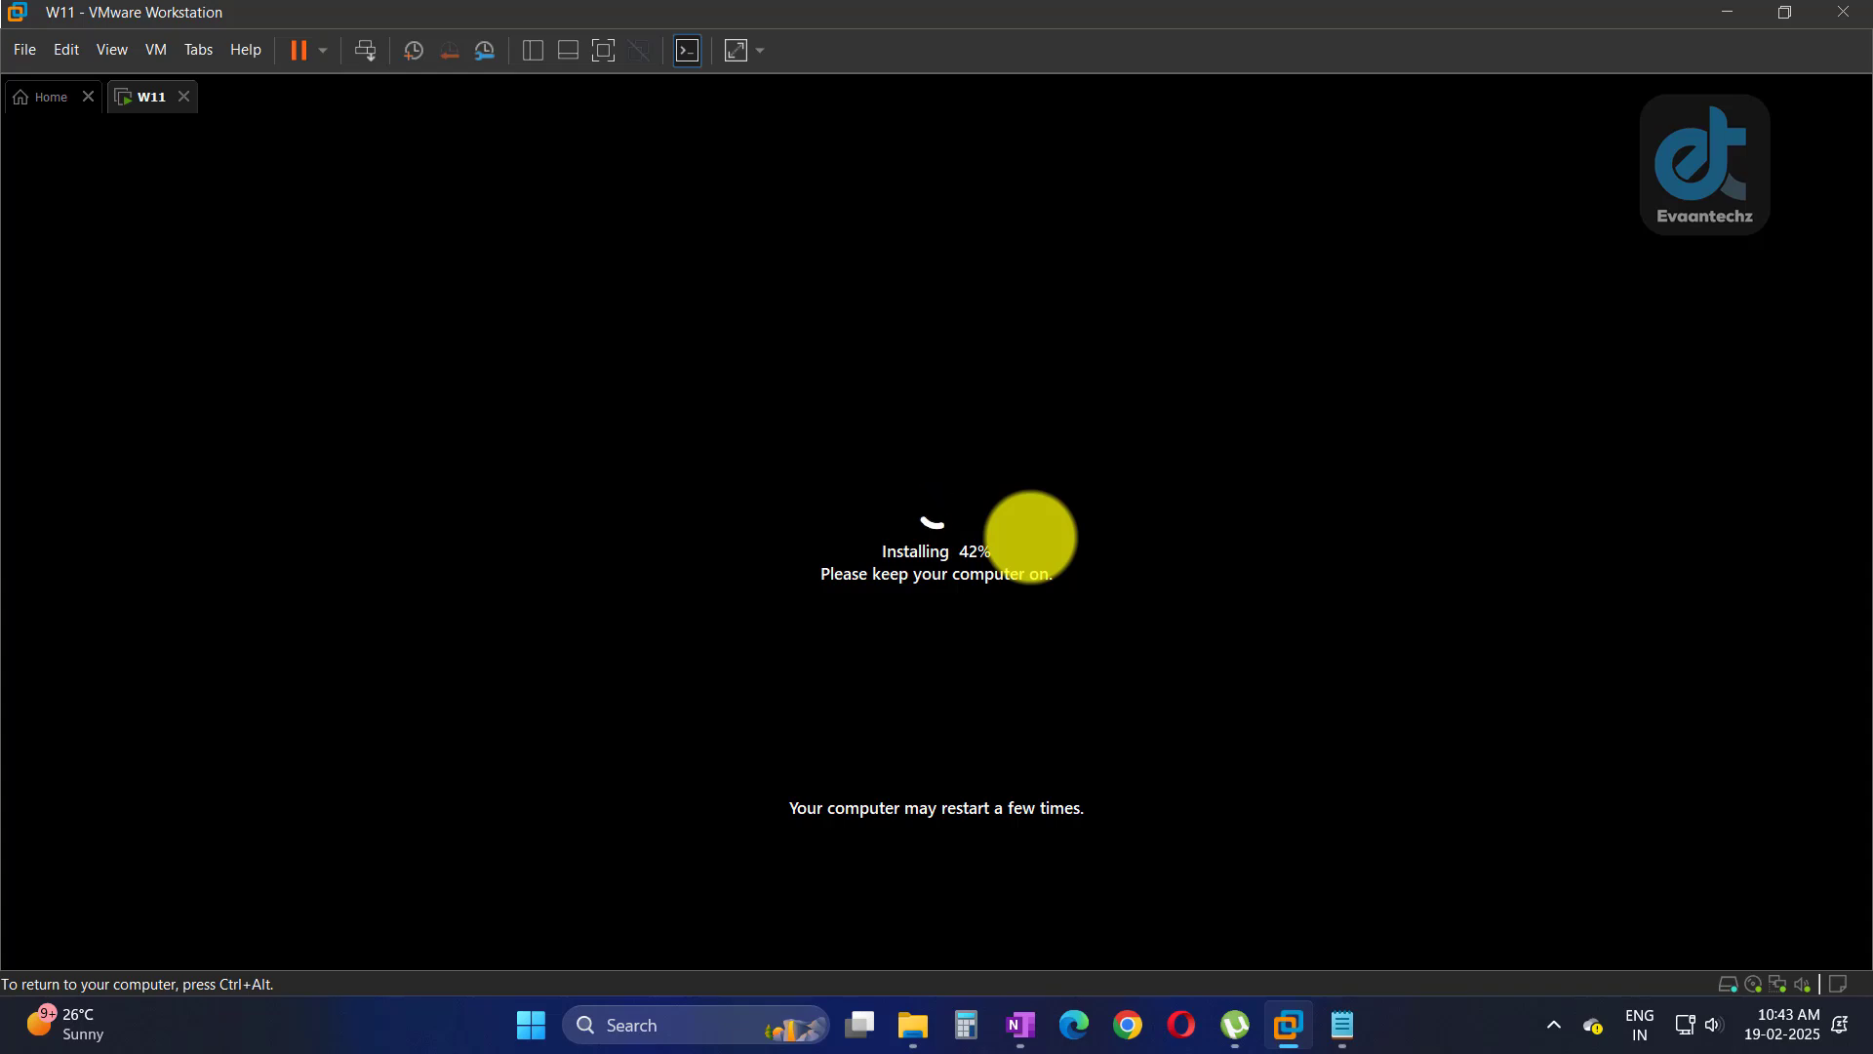
Step: Release input with Ctrl+Alt, then return focus to the VM as it reboots after installation
key(ctrl+alt)
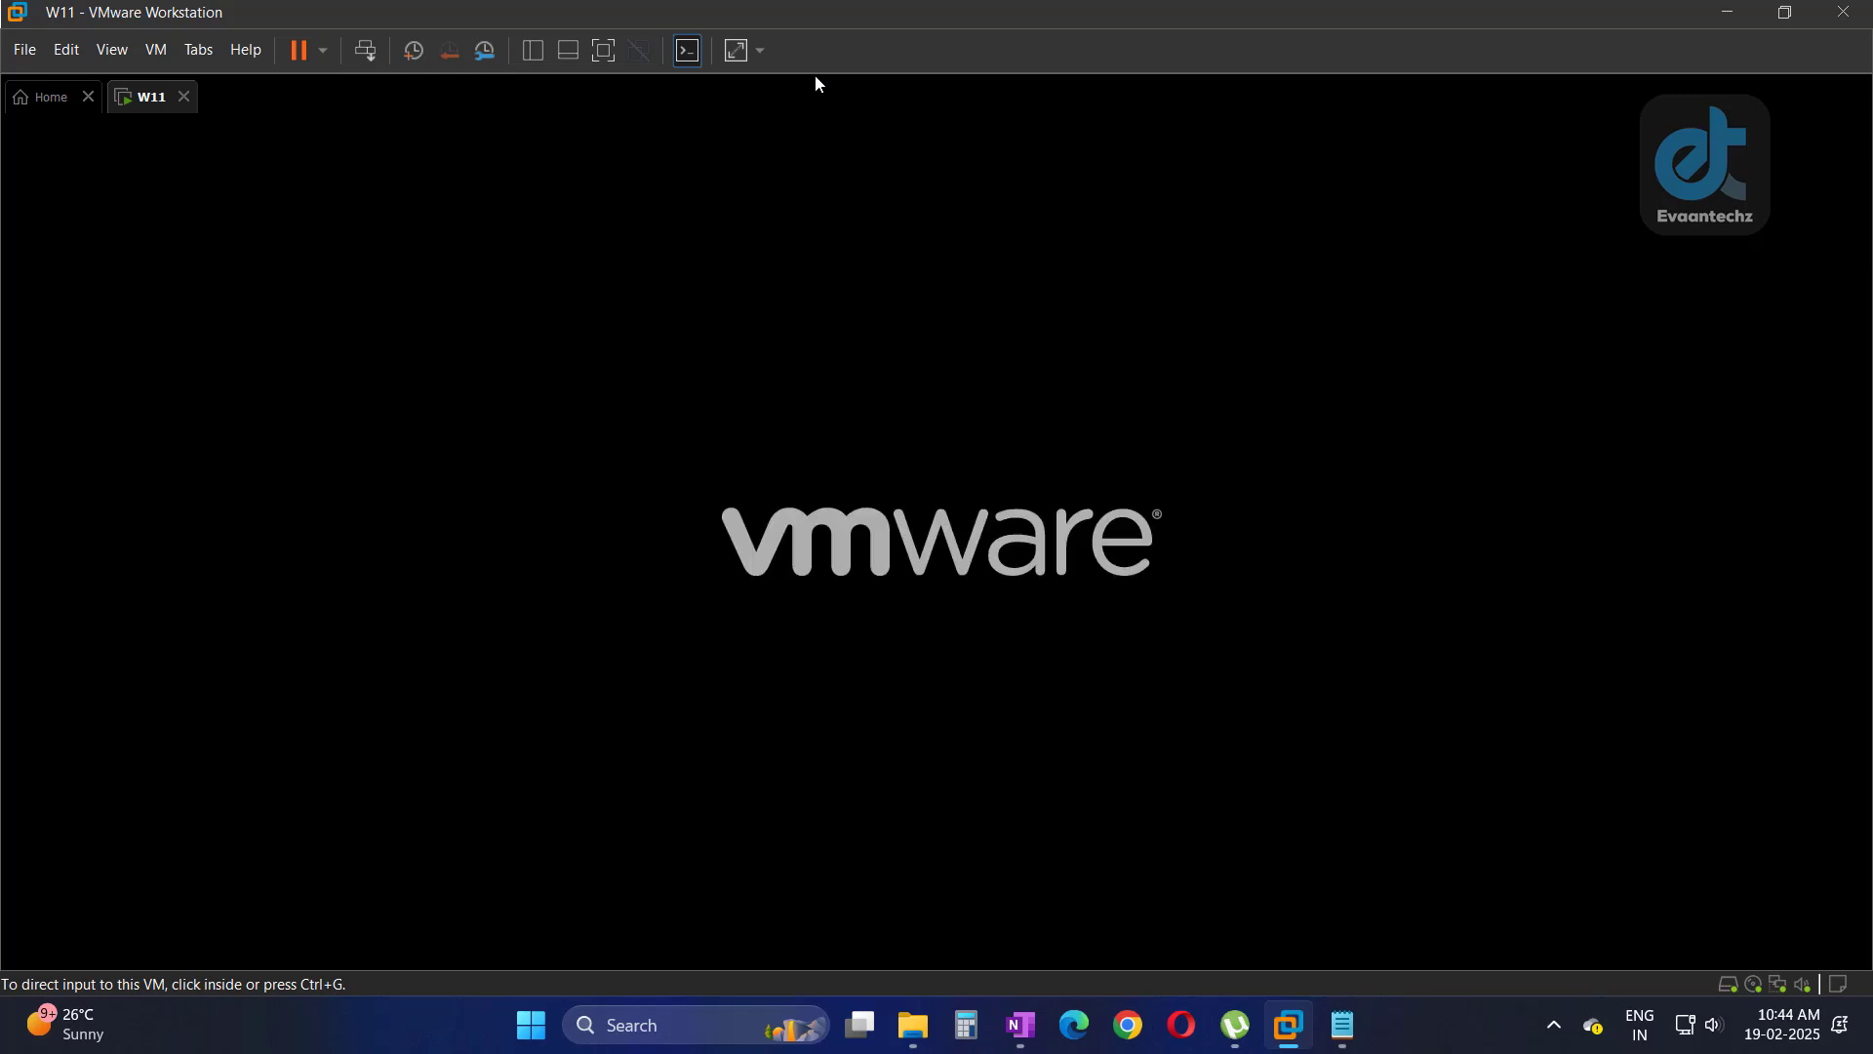
click(629, 336)
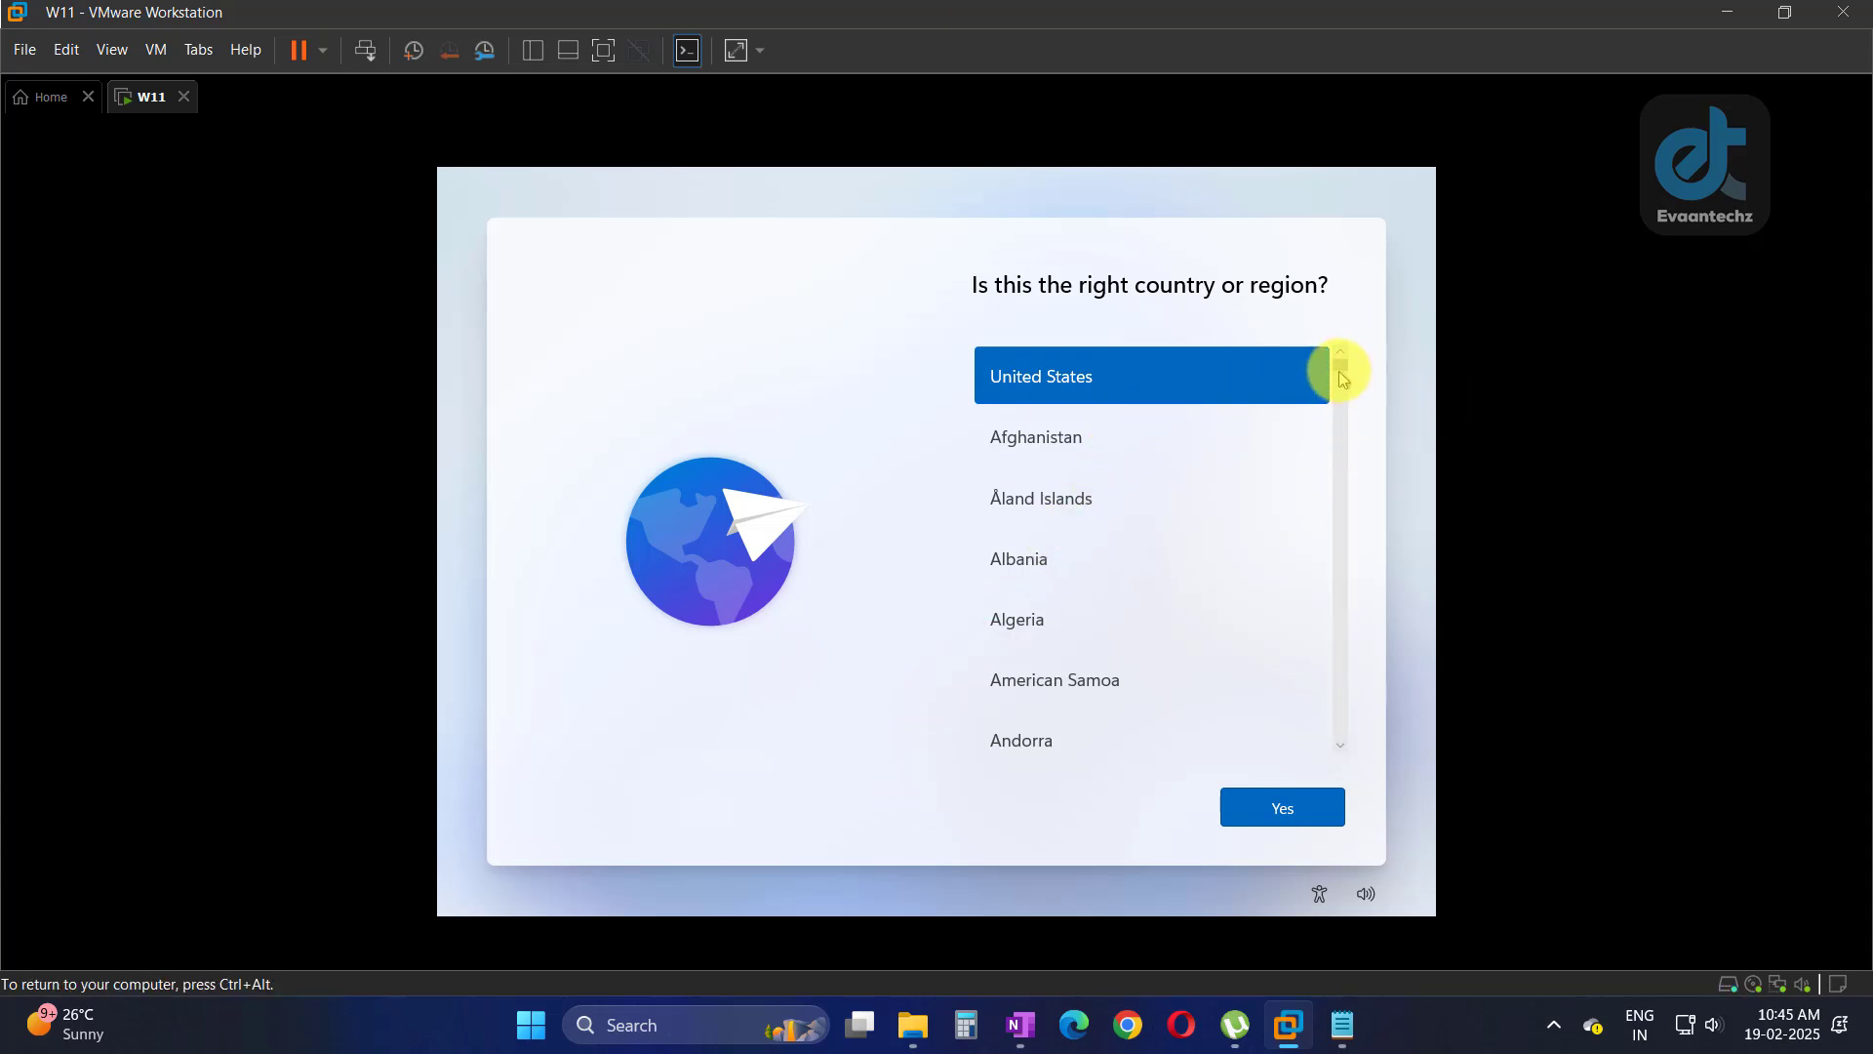
Step: Choose India as the country or region and confirm it
drag(1339, 368, 1342, 523)
click(1210, 535)
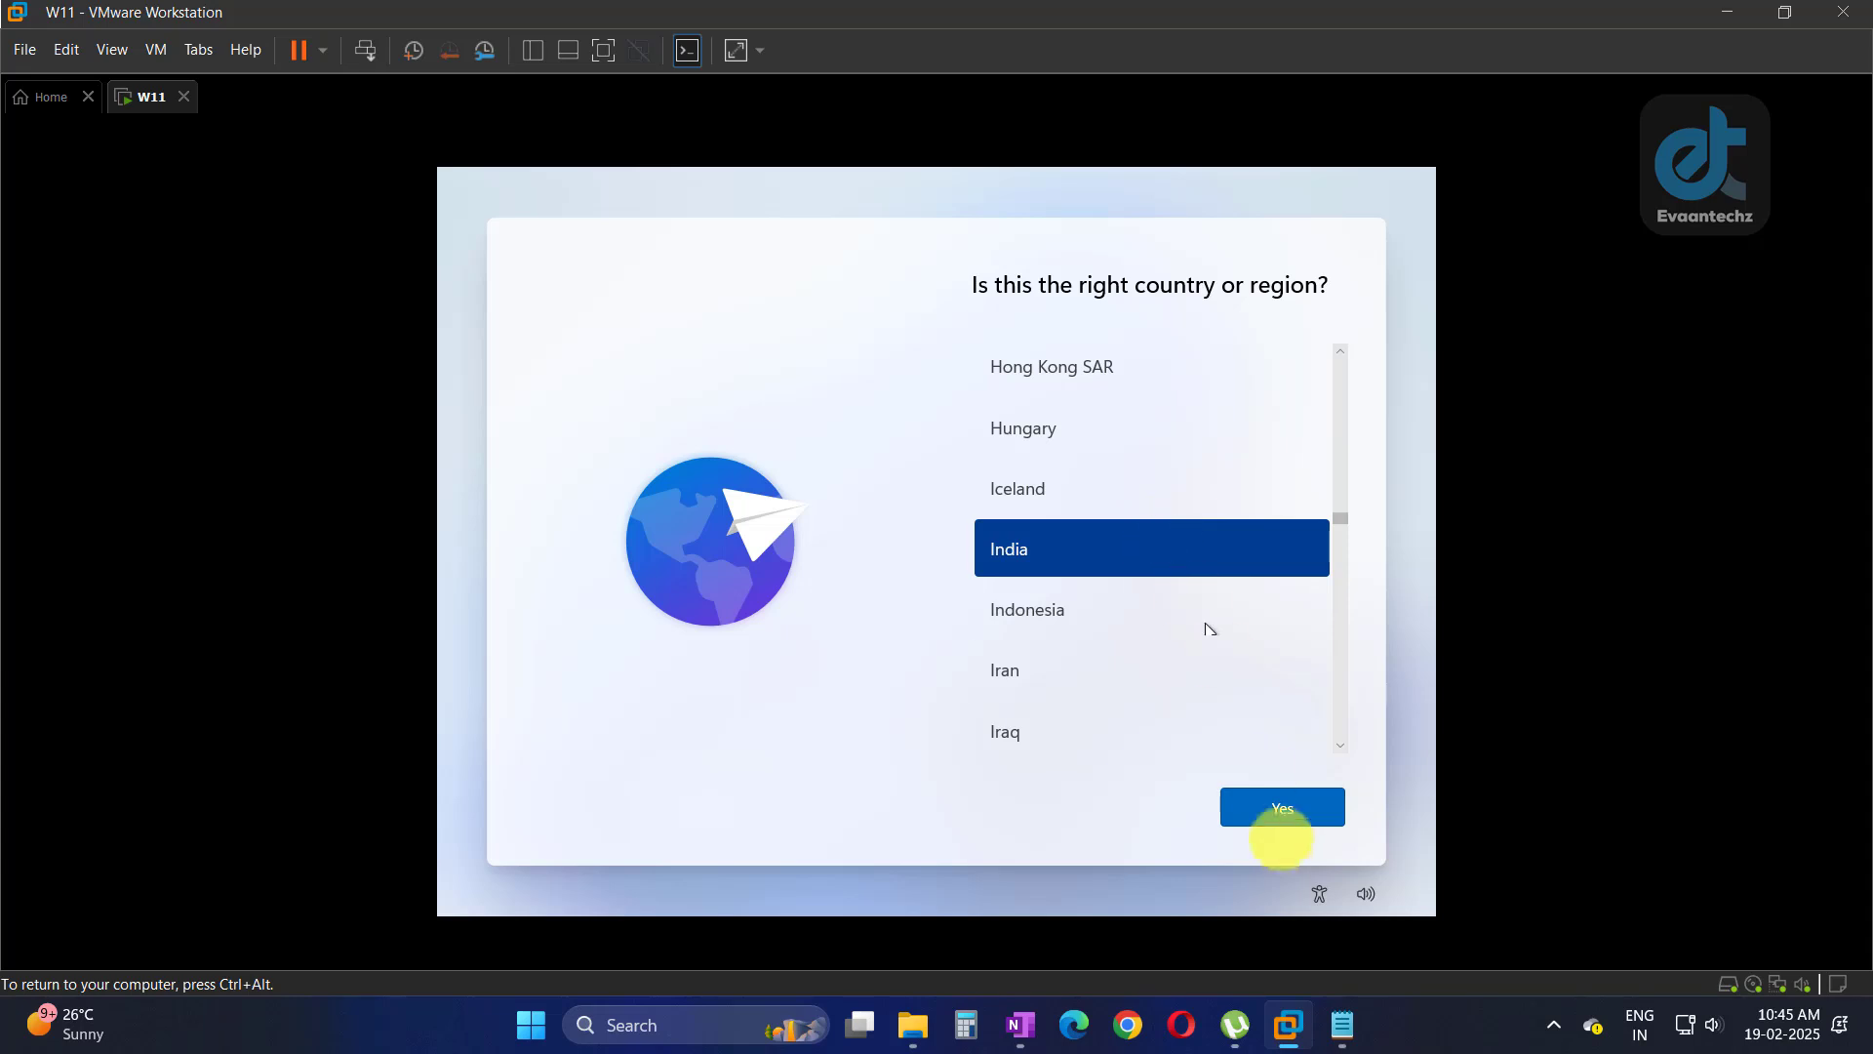
click(1296, 823)
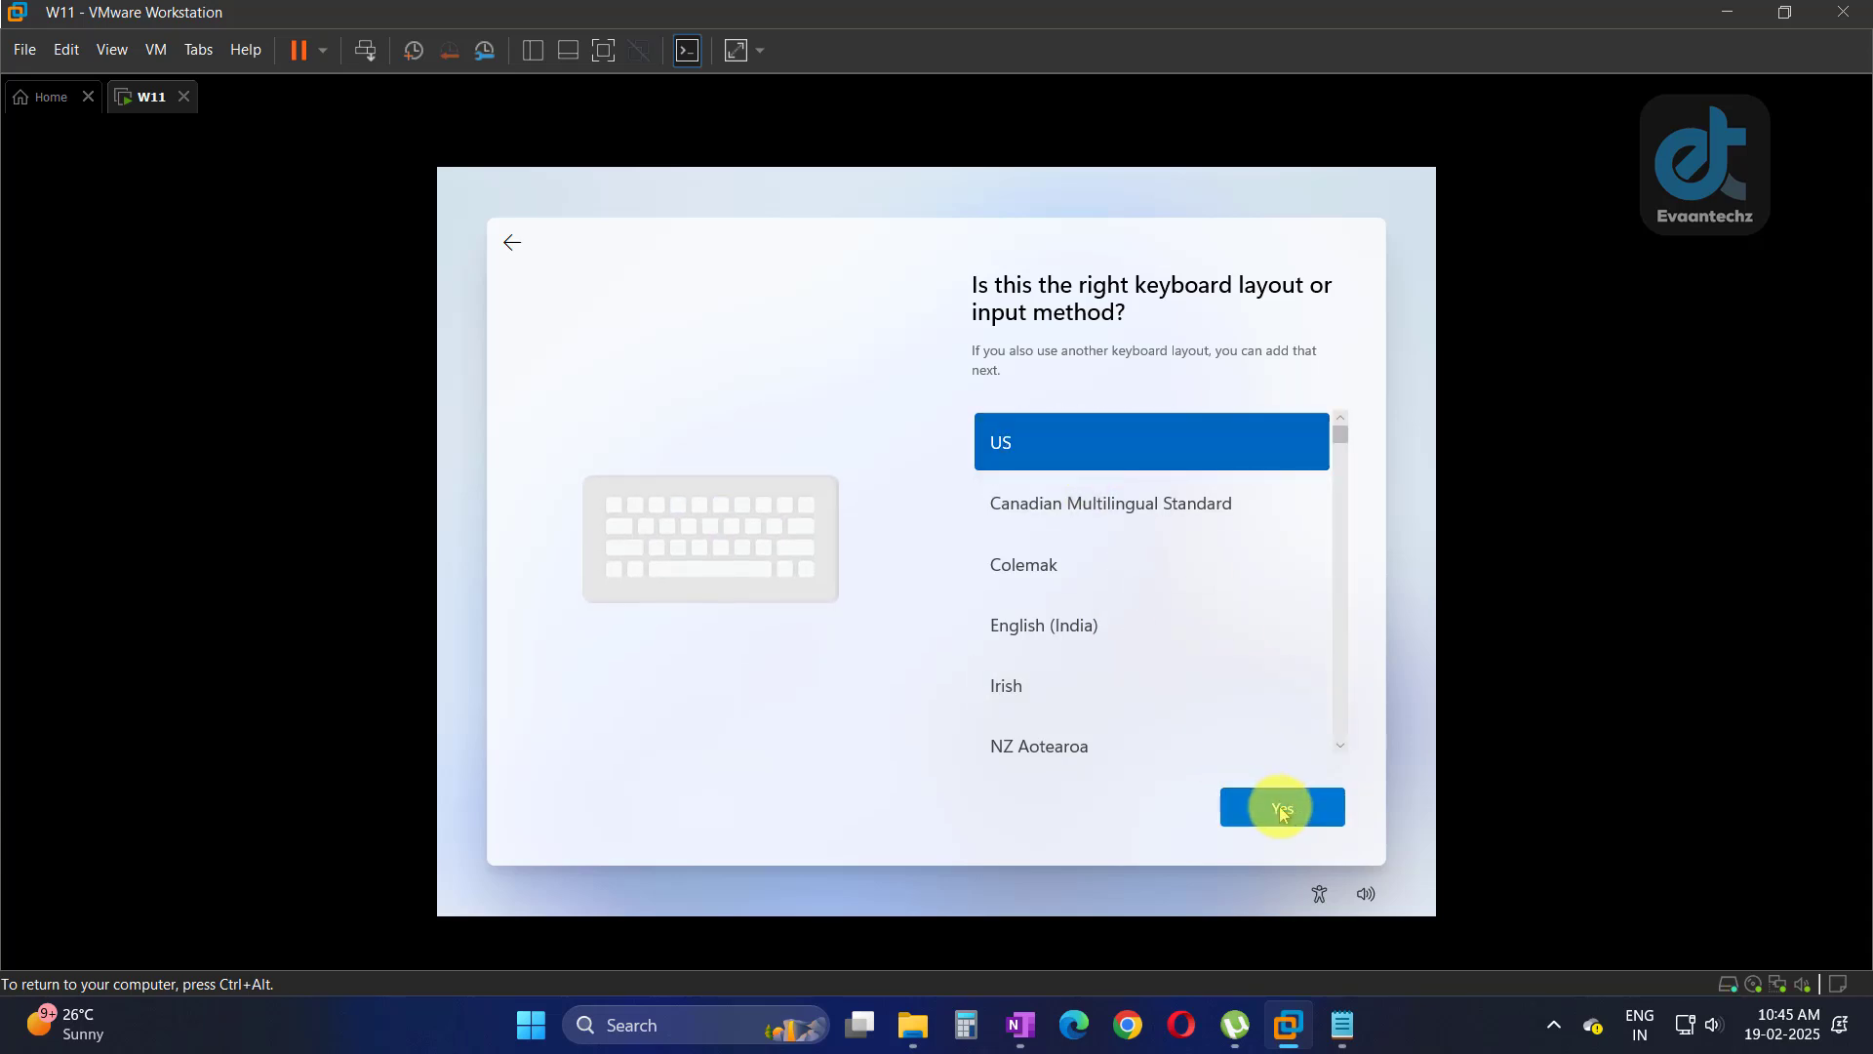
Step: Keep the US keyboard layout and skip adding a second layout
click(1279, 806)
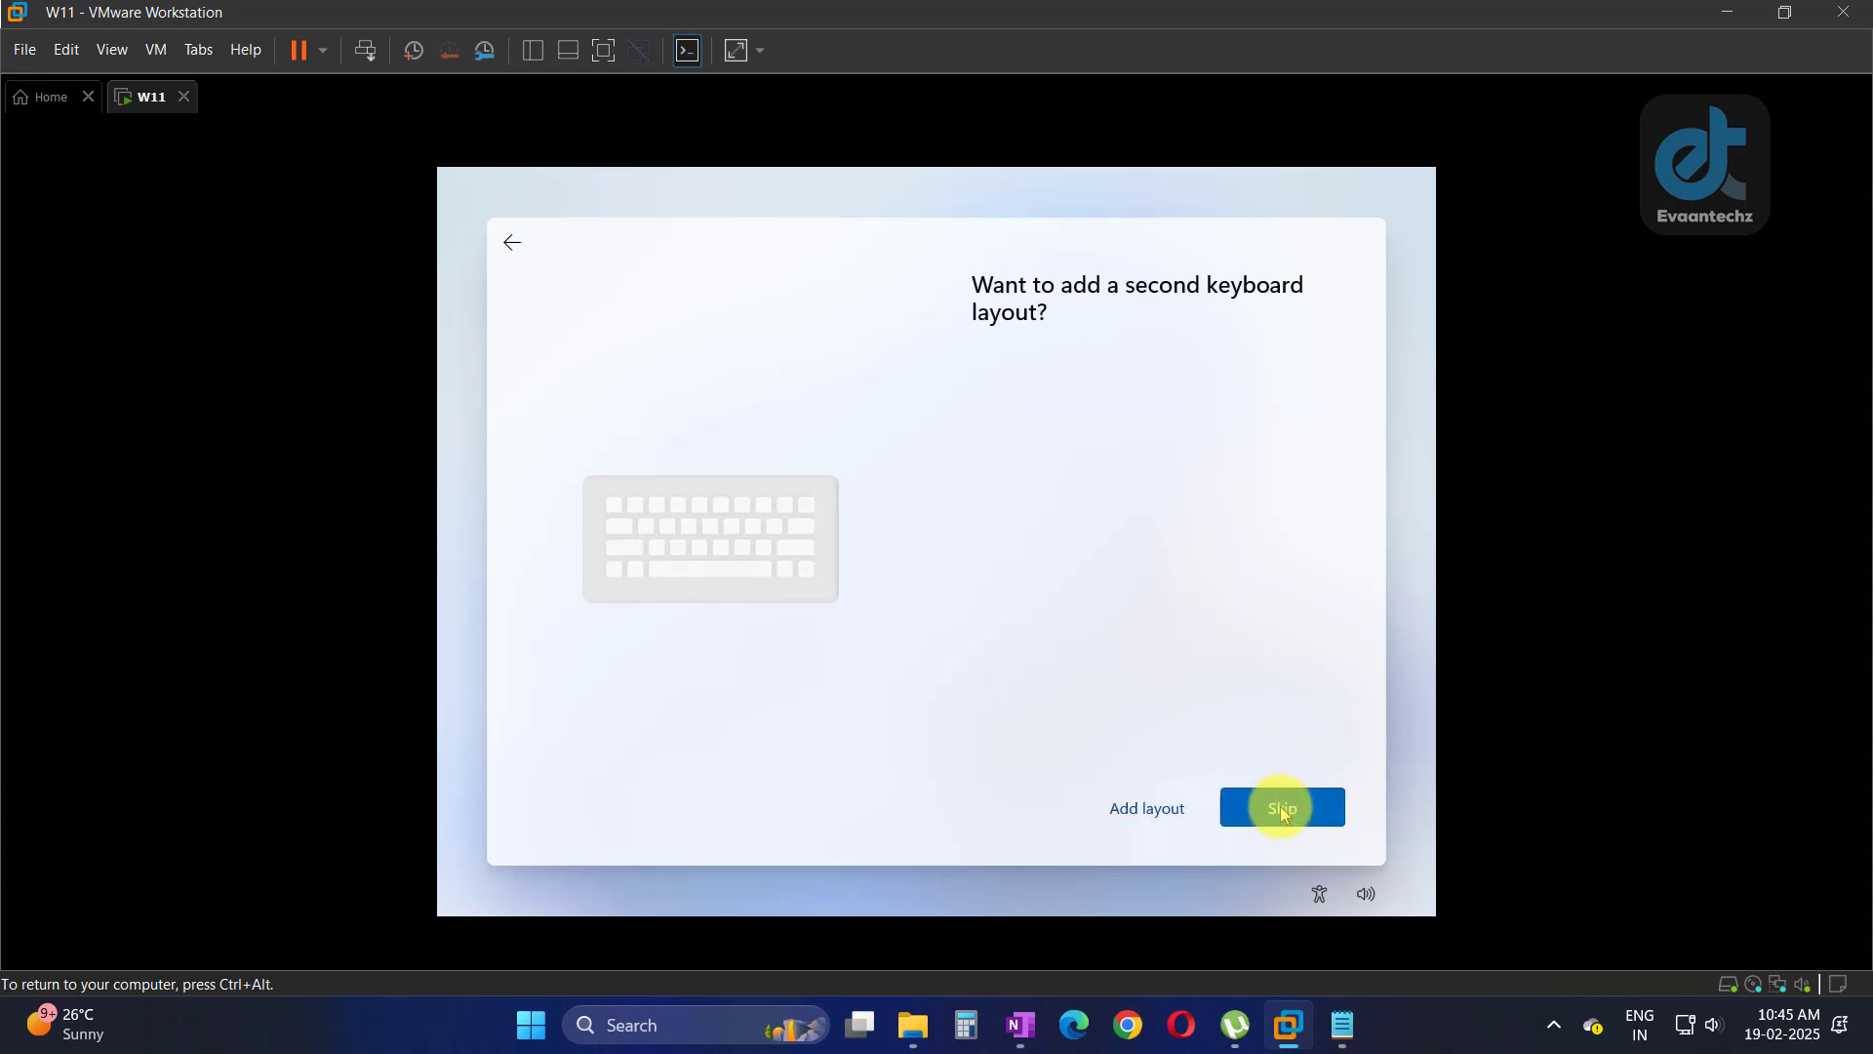
click(1164, 812)
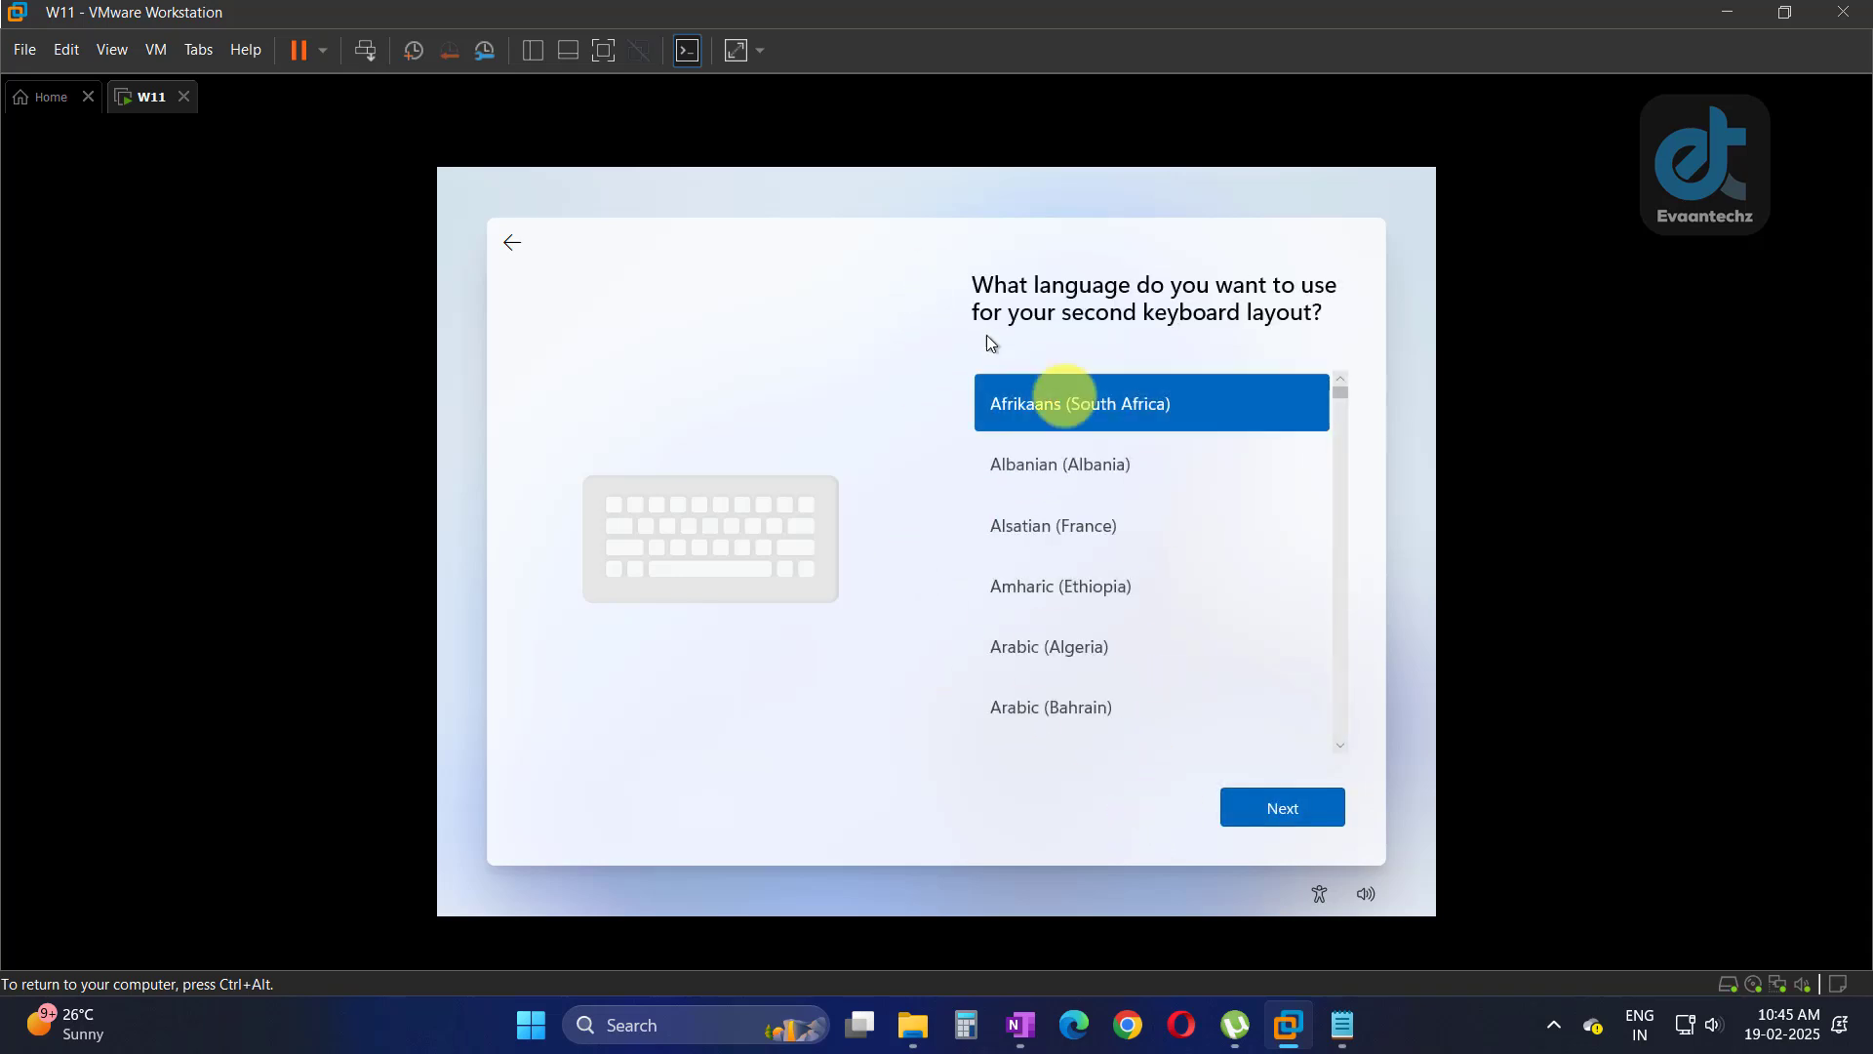
scroll(1093, 546, down, 2)
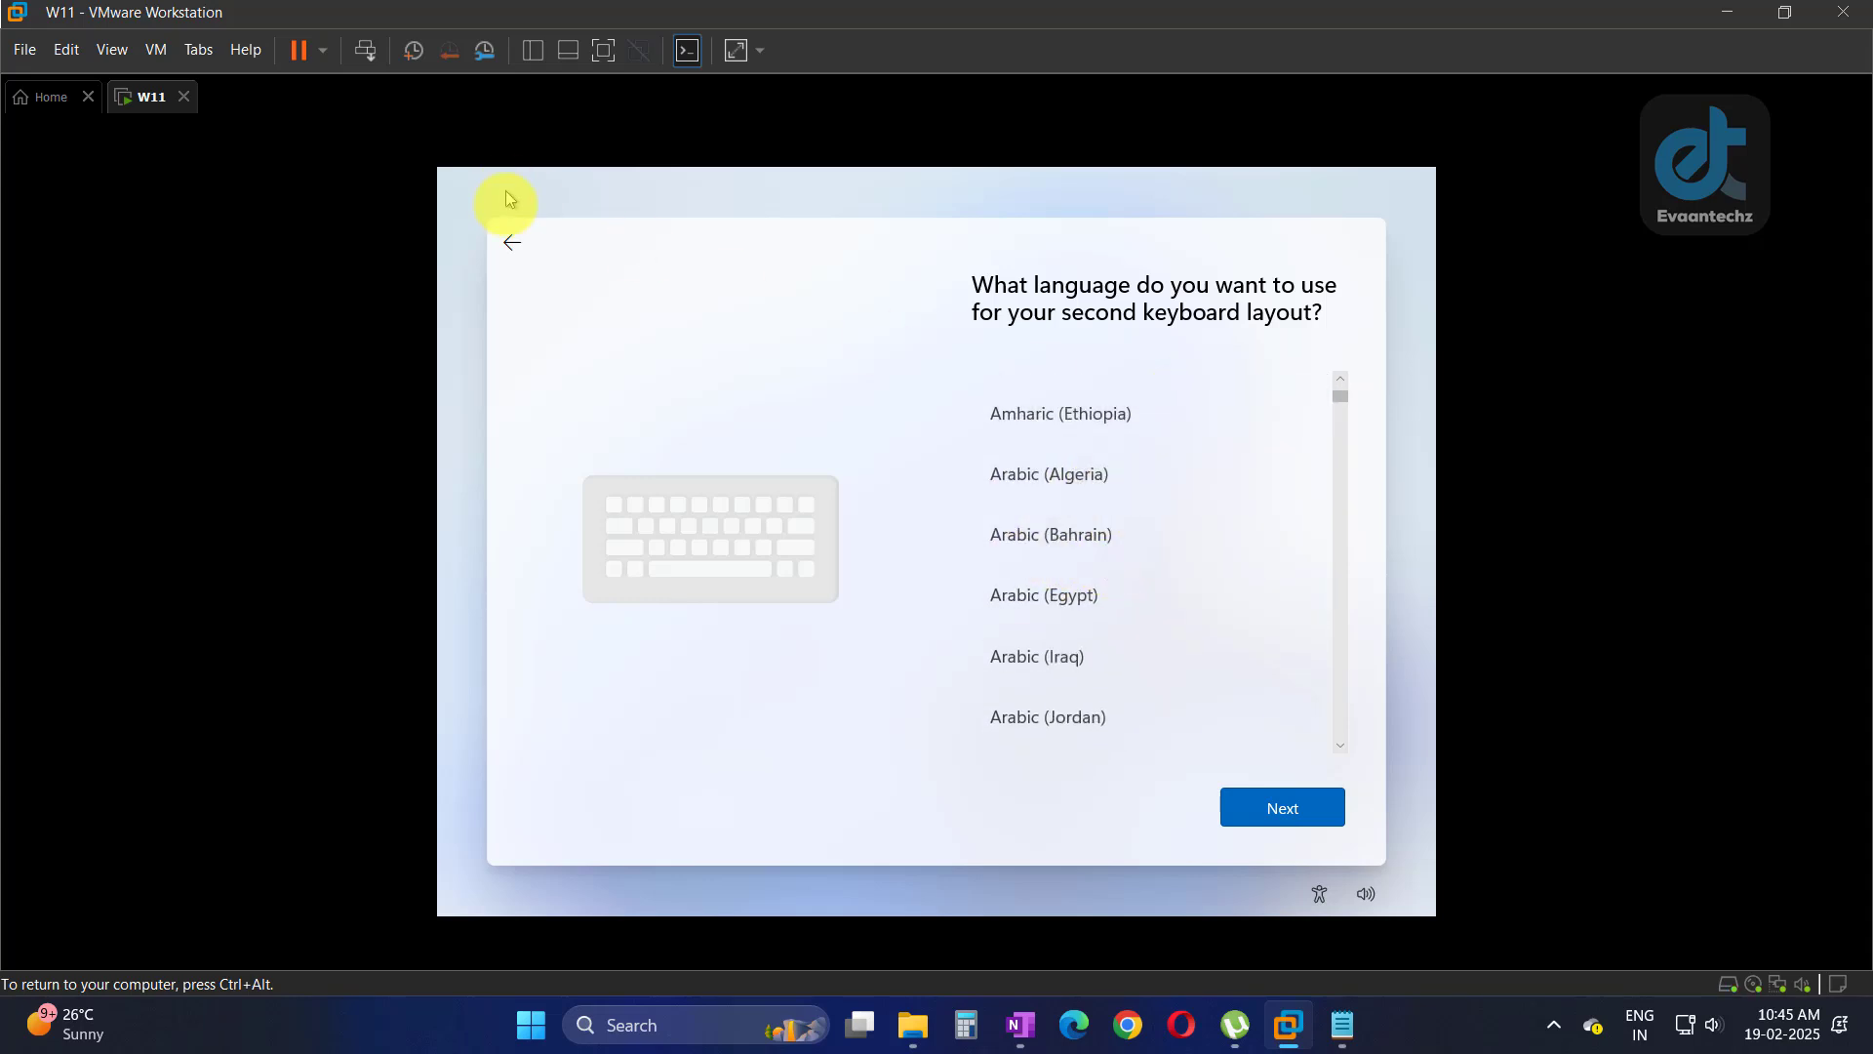
click(509, 246)
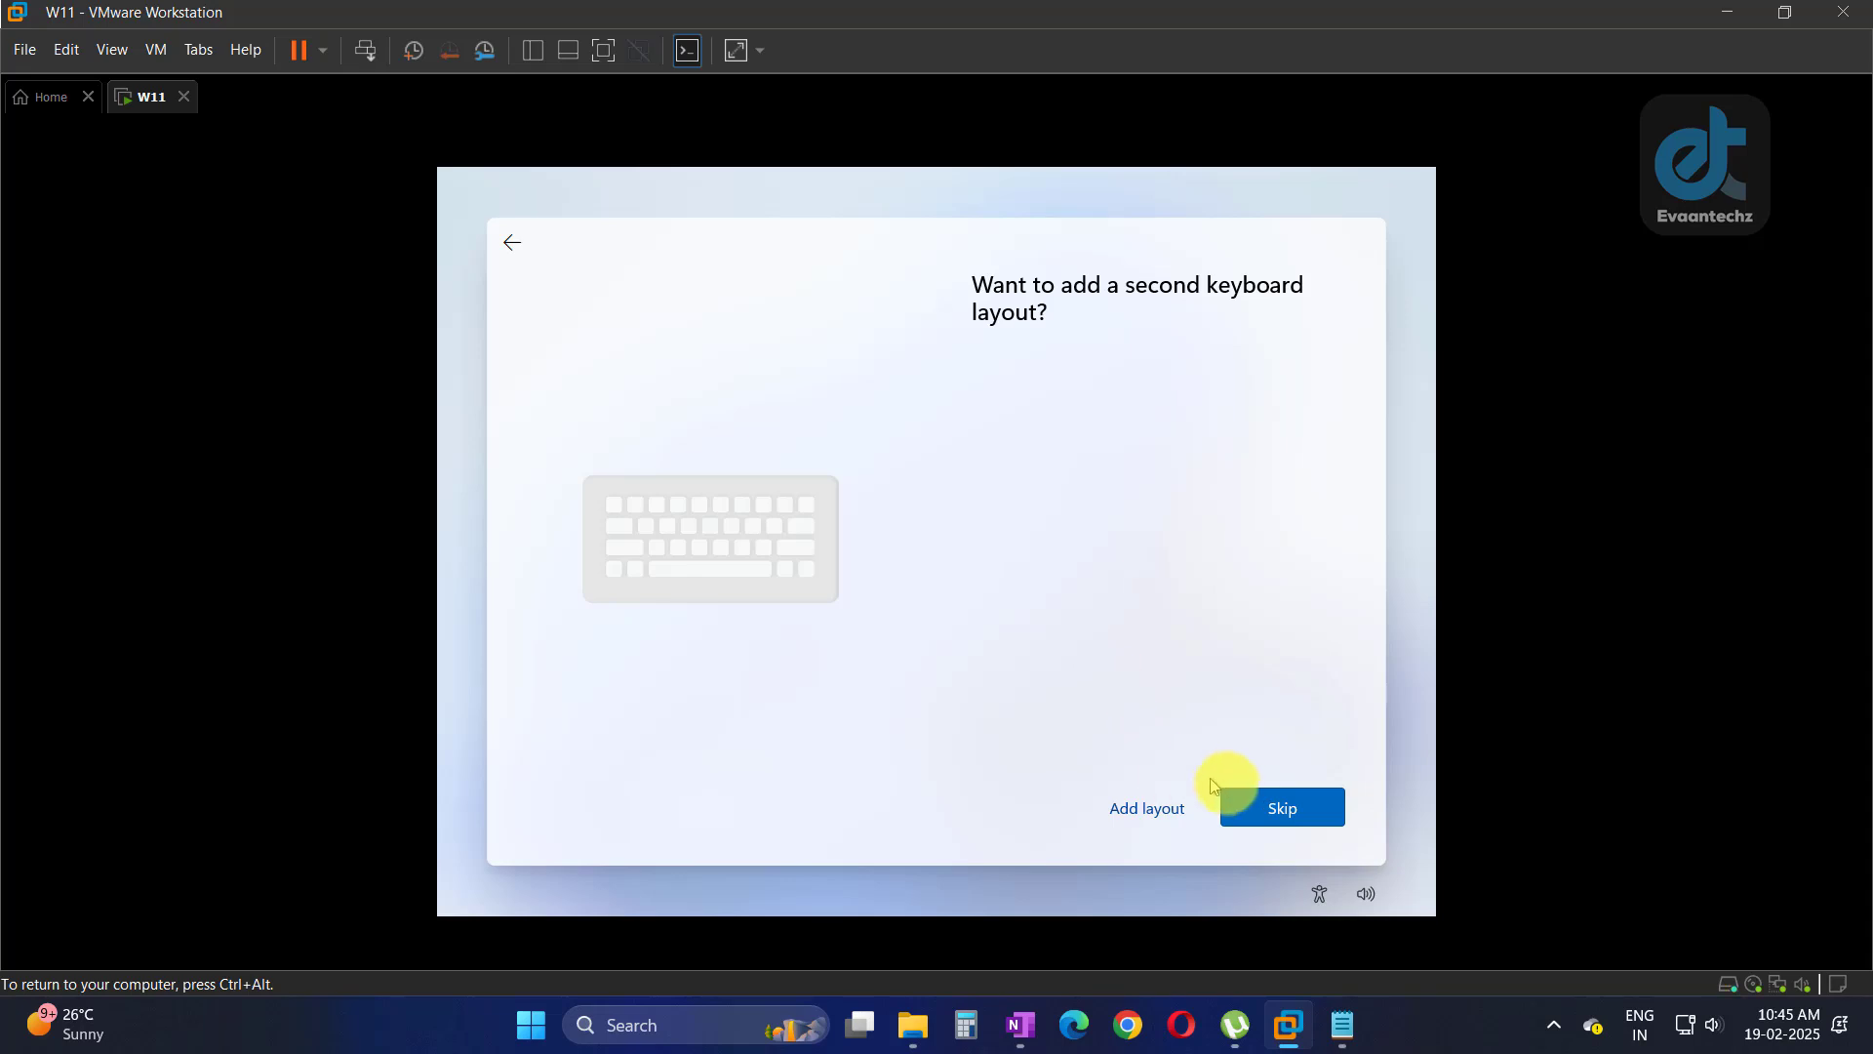
click(1255, 806)
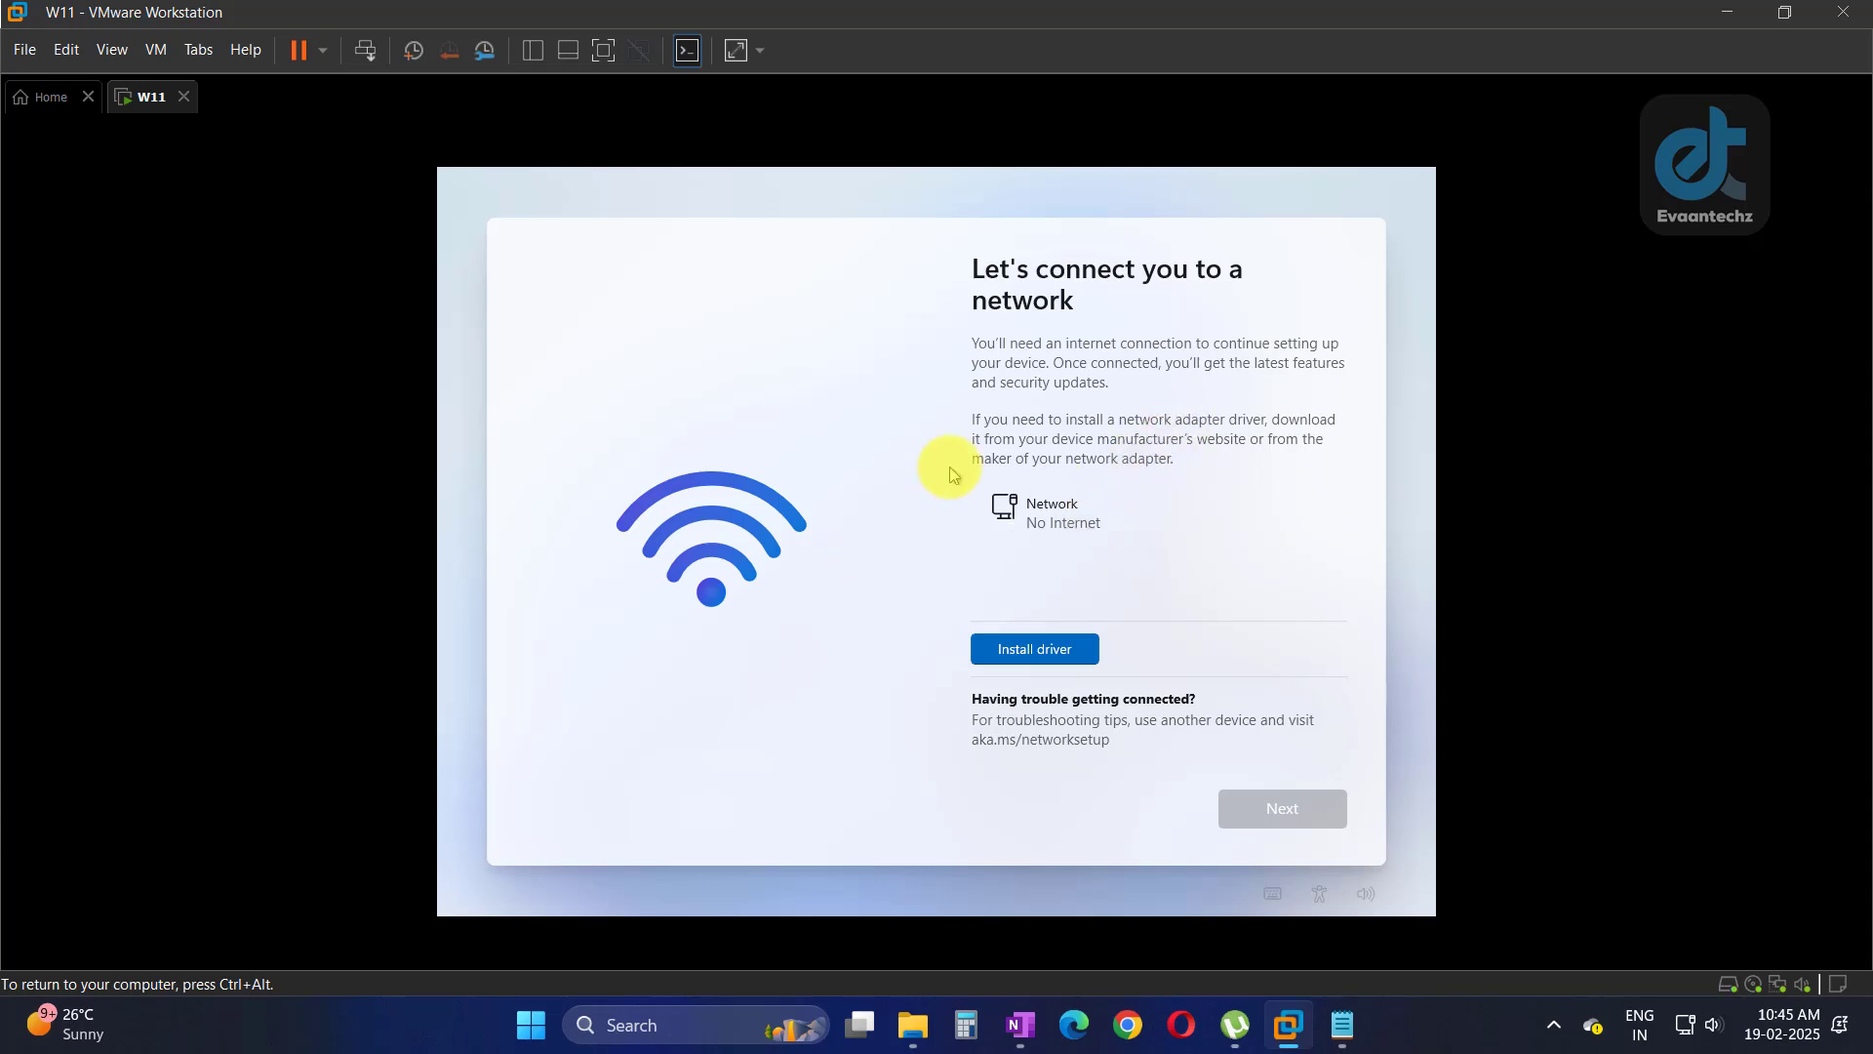
Step: Run oobe\bypassnro in a Shift+F10 command prompt to drop the network requirement
key(shift+F10)
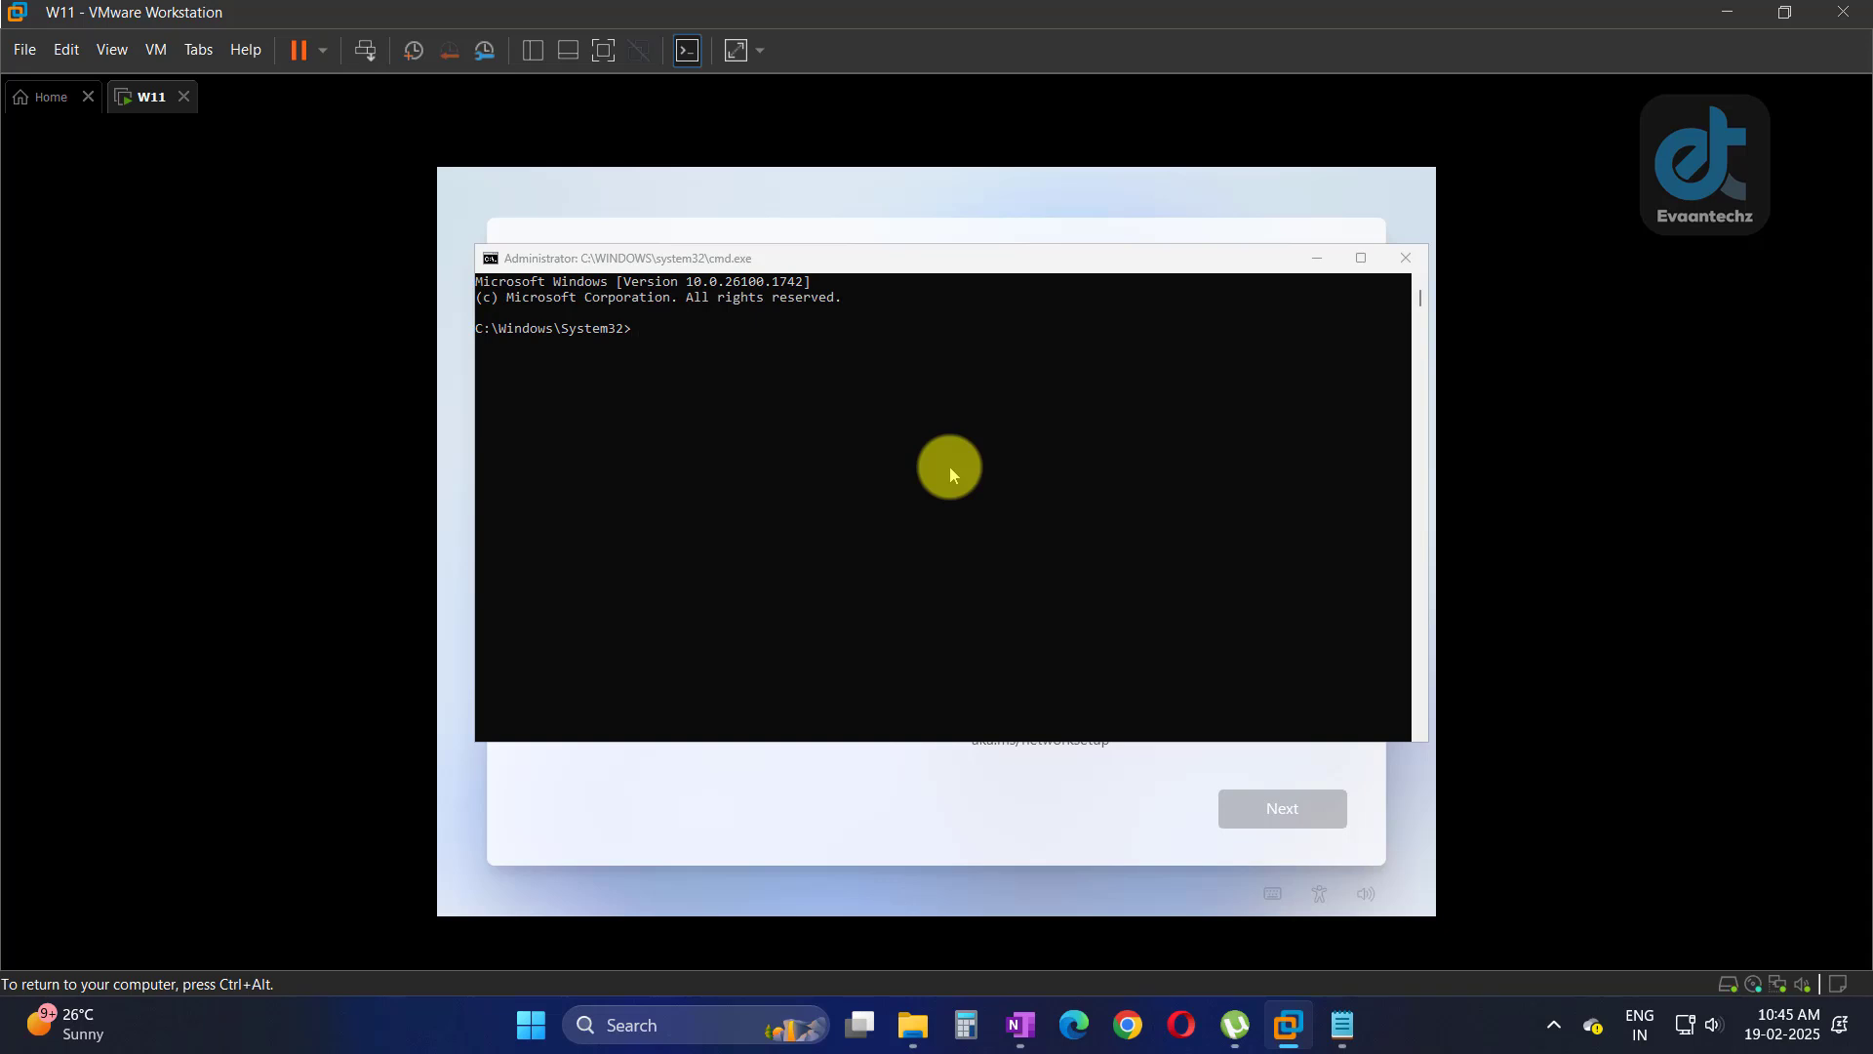
click(951, 468)
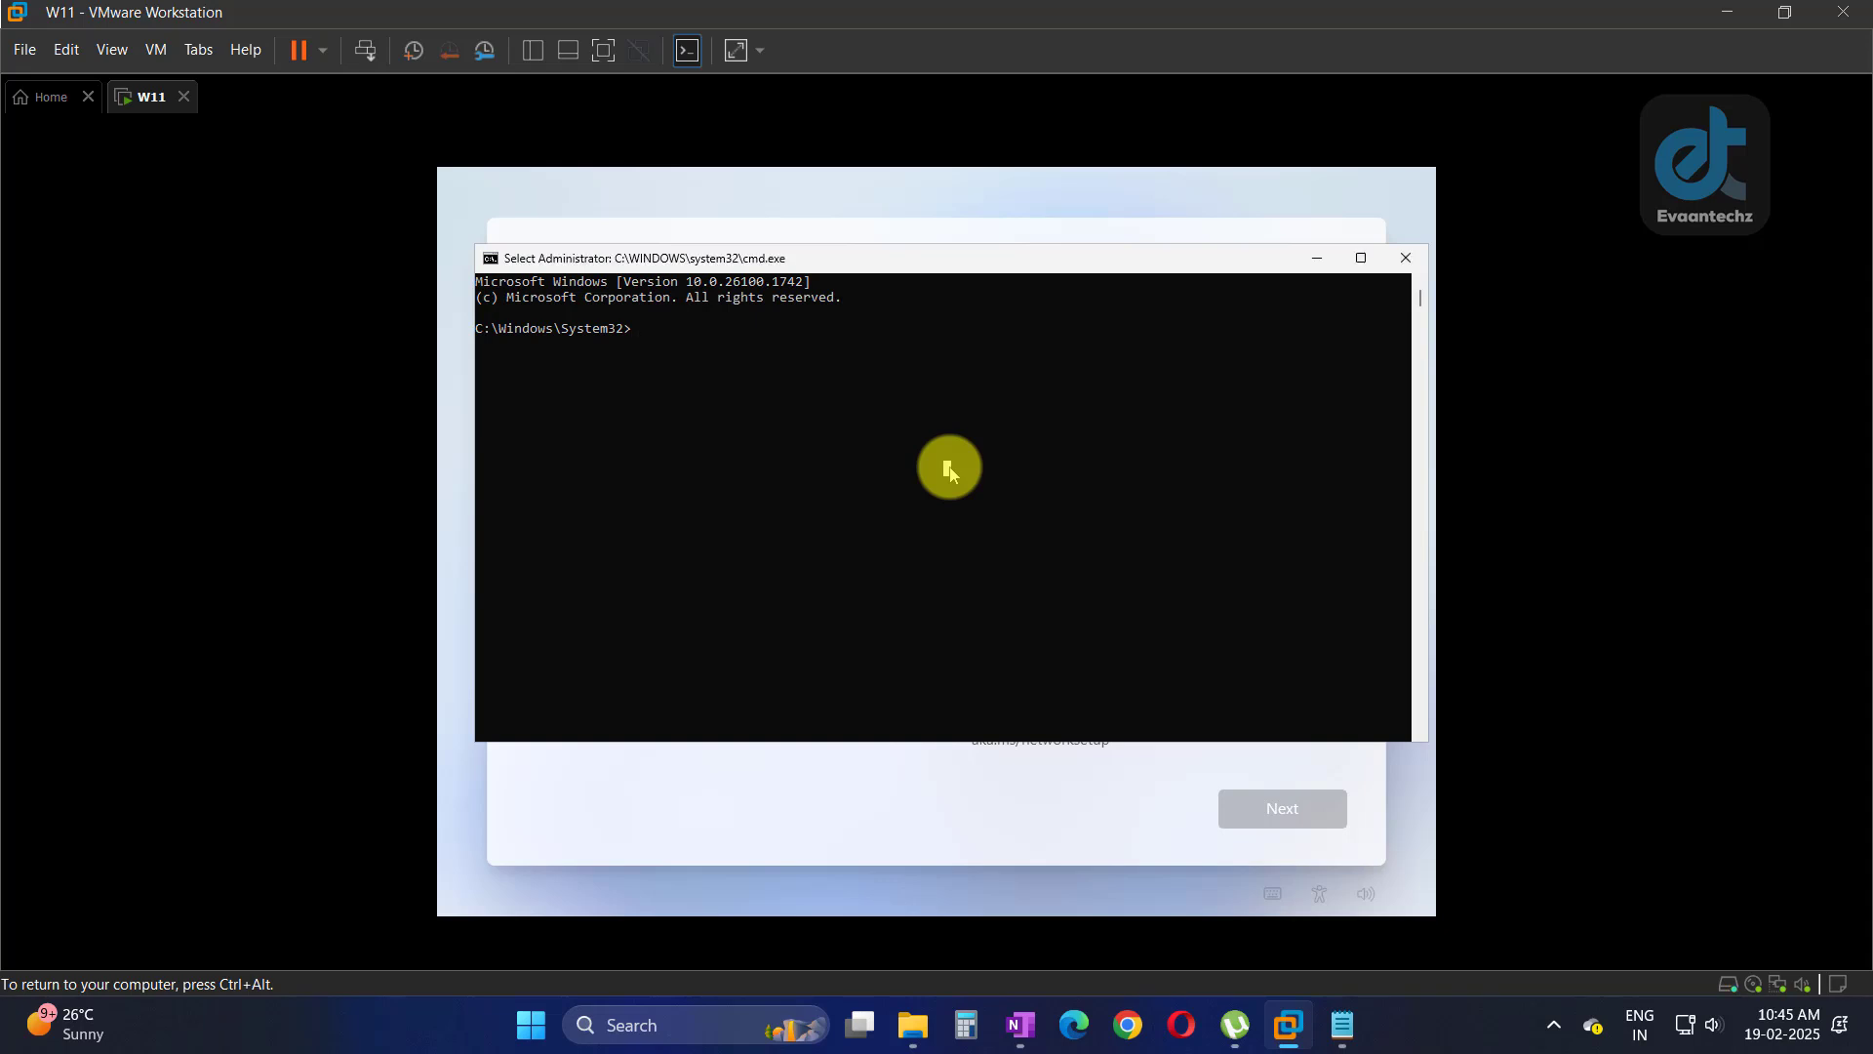
text(oobe)
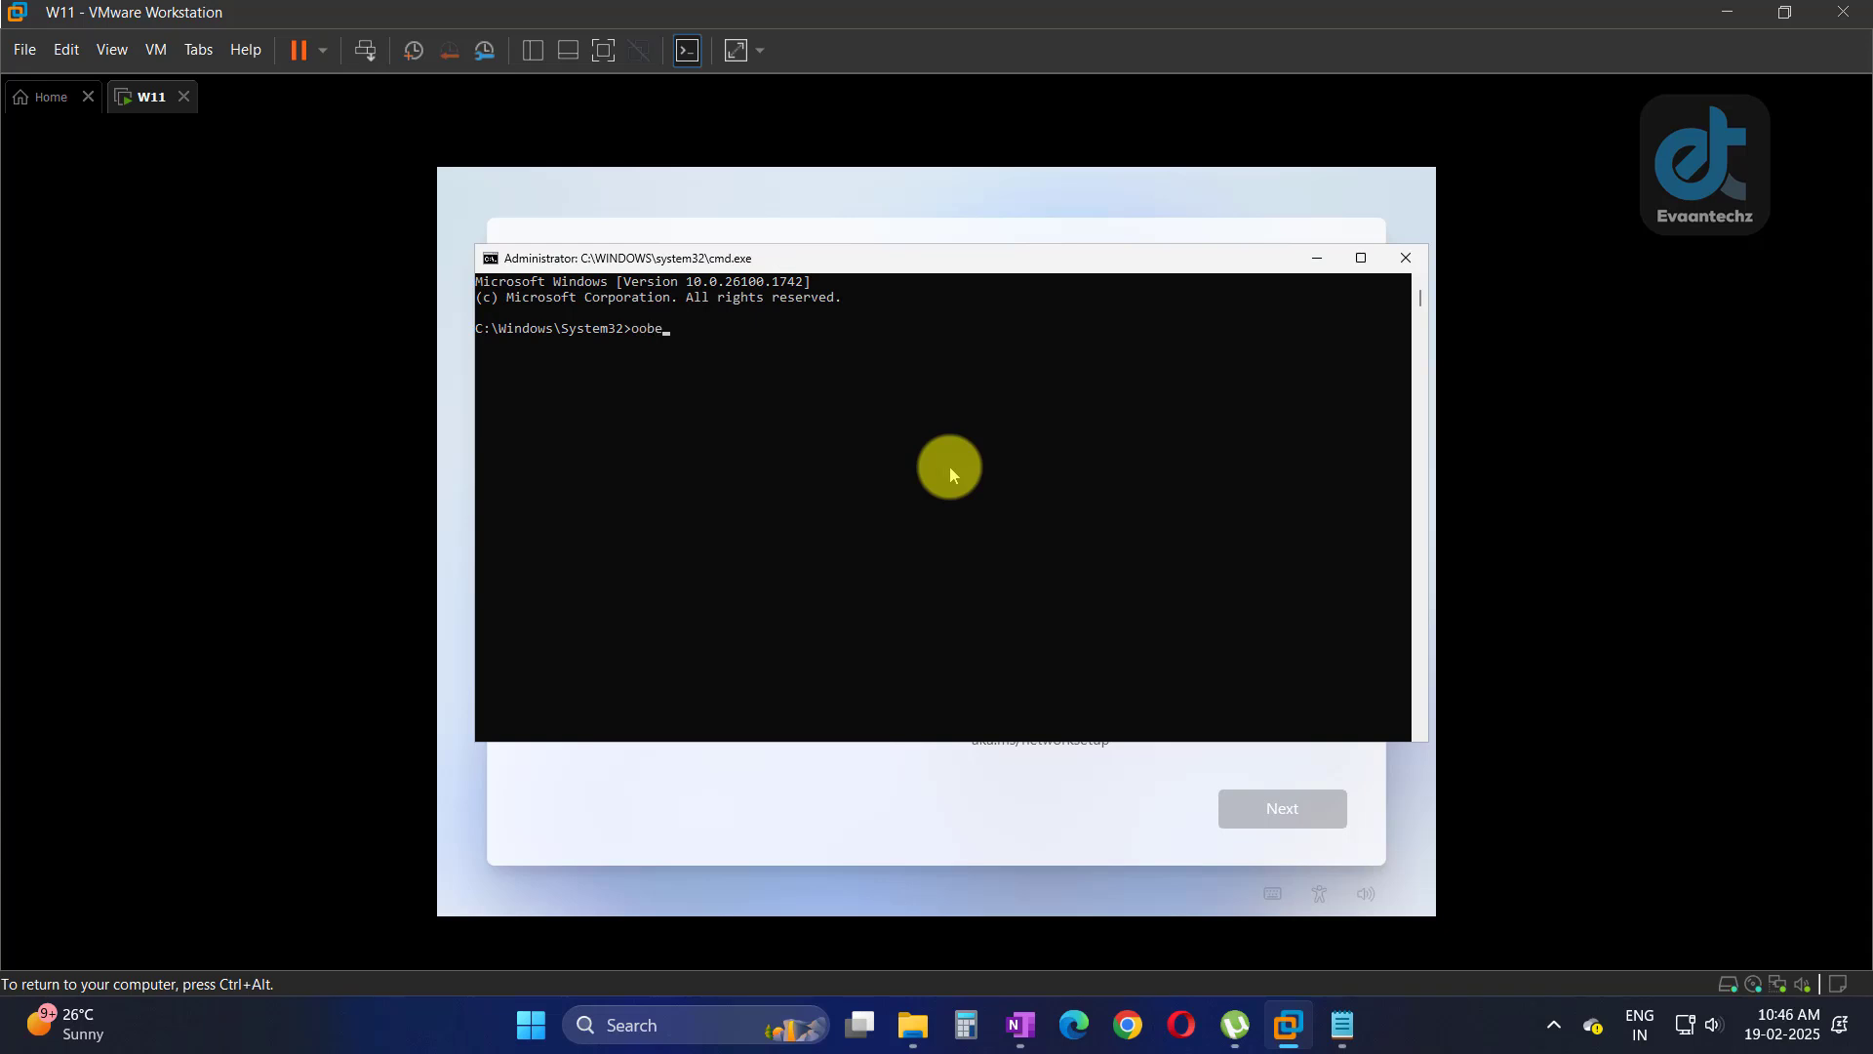
text(\bypassnro)
key(Return)
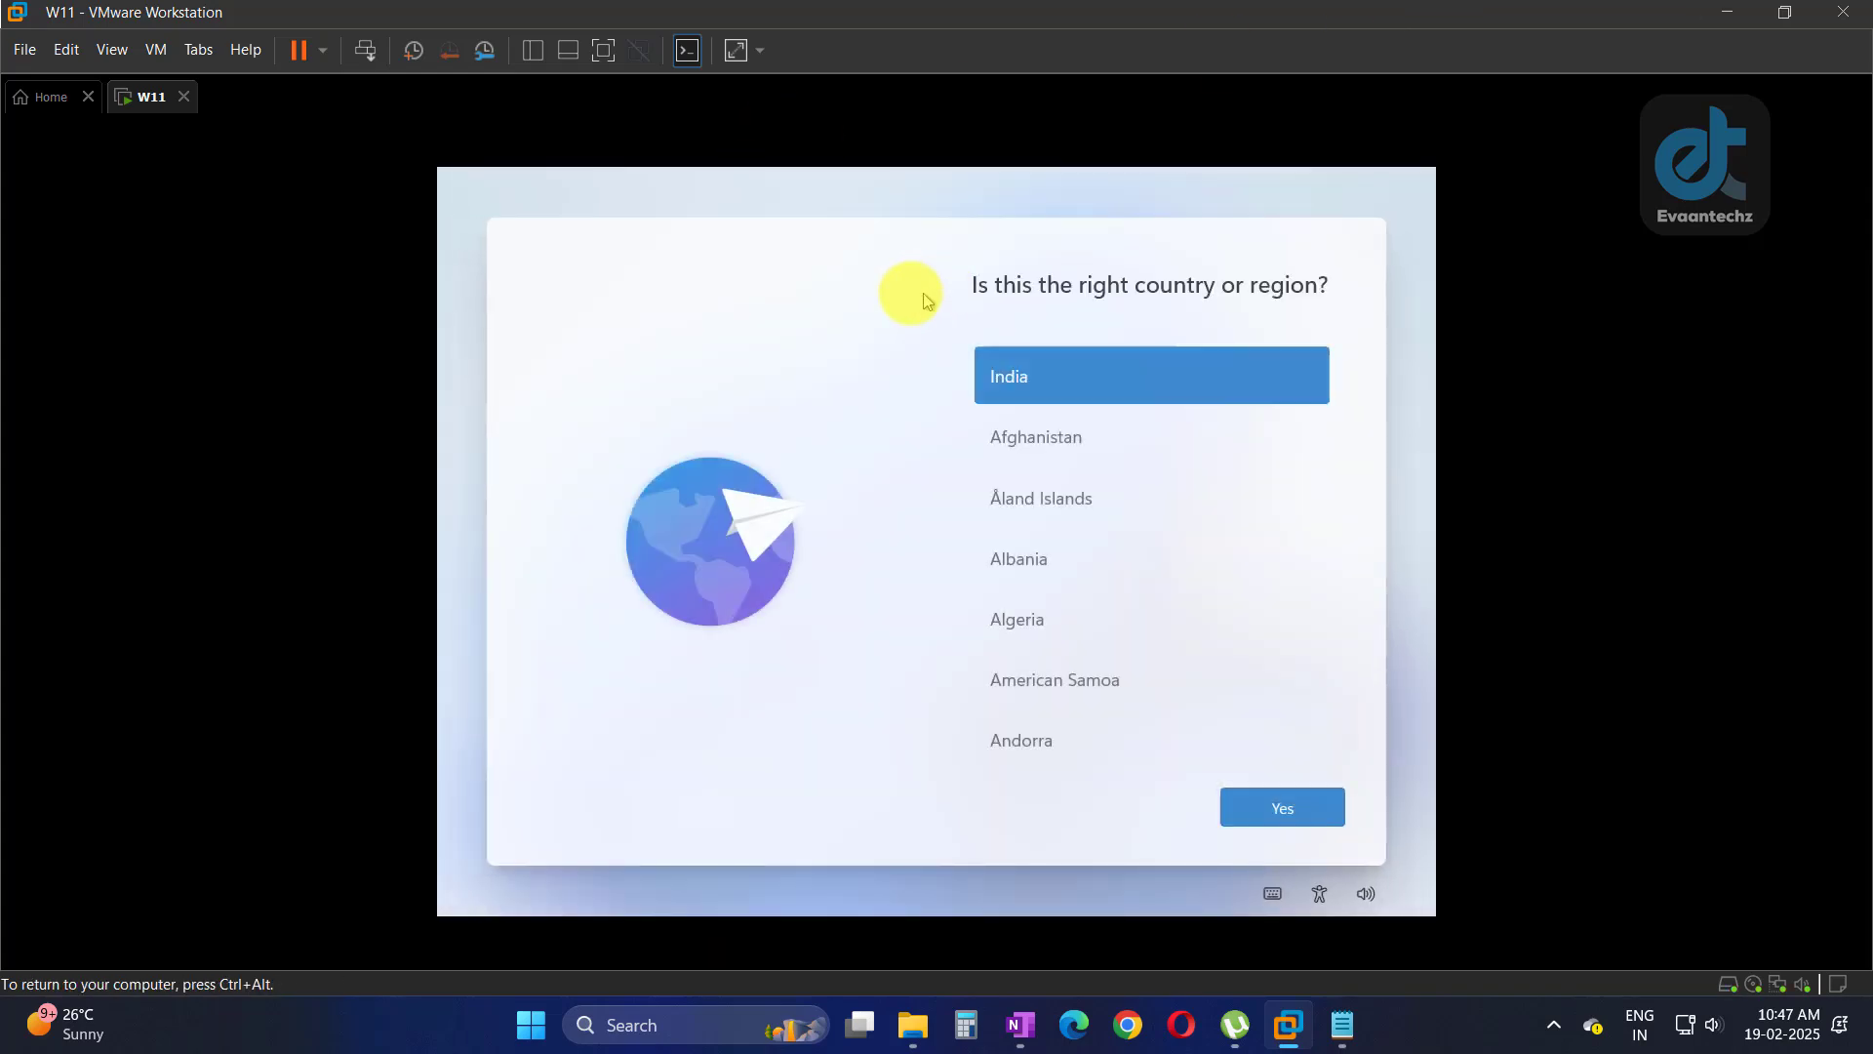
Step: Reconfirm India and the US keyboard, skip the second layout, and choose I don't have internet
click(1279, 820)
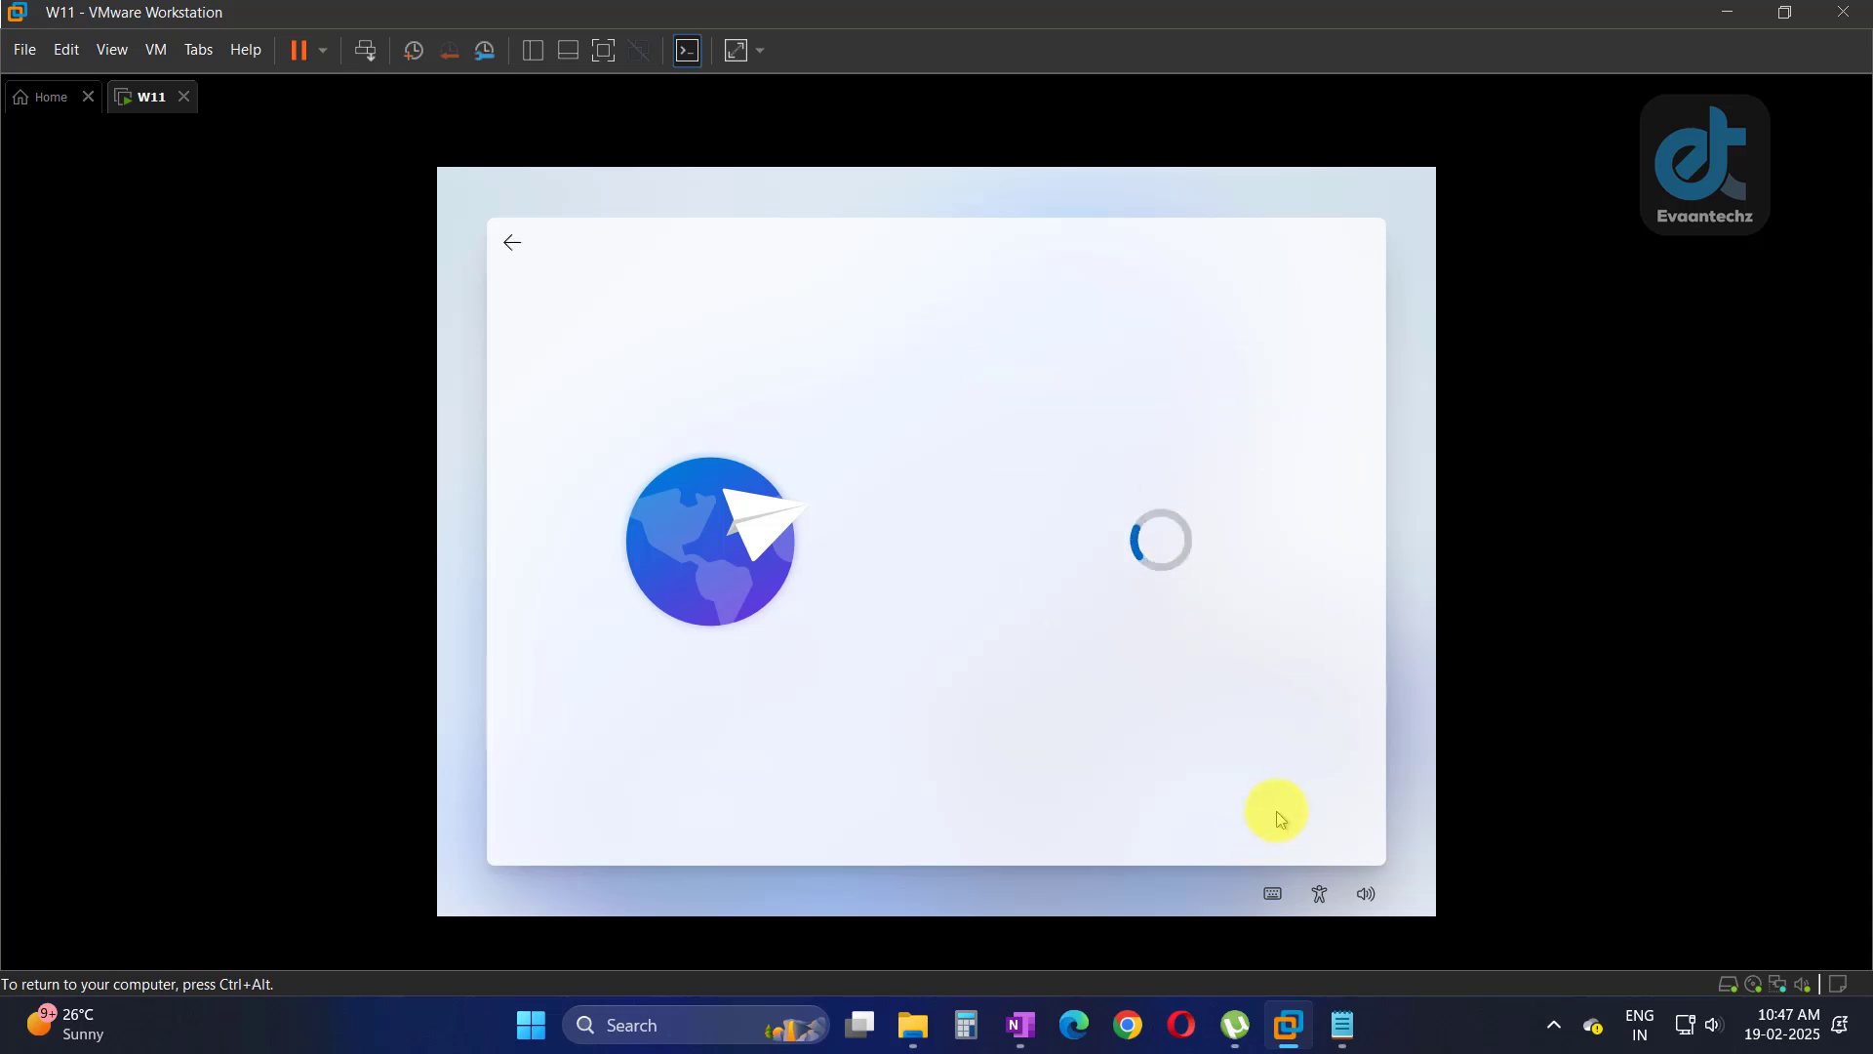
click(1303, 818)
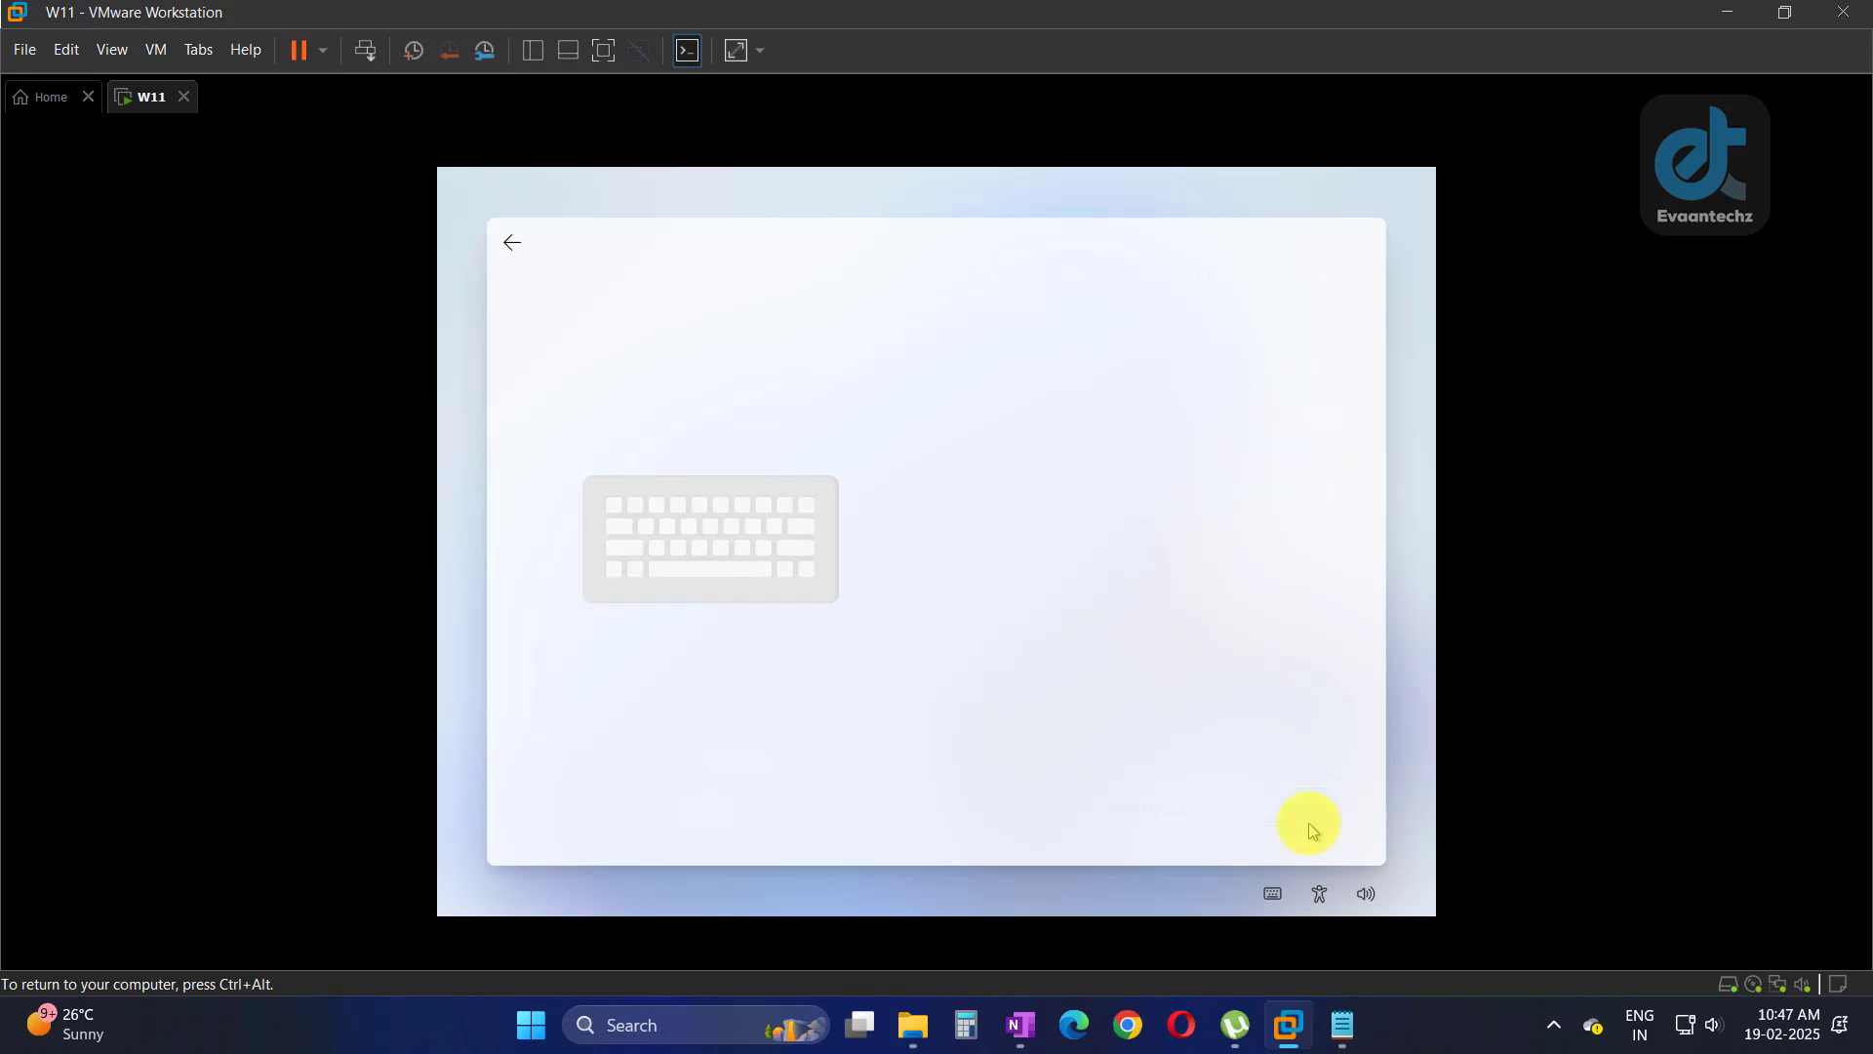
click(1297, 816)
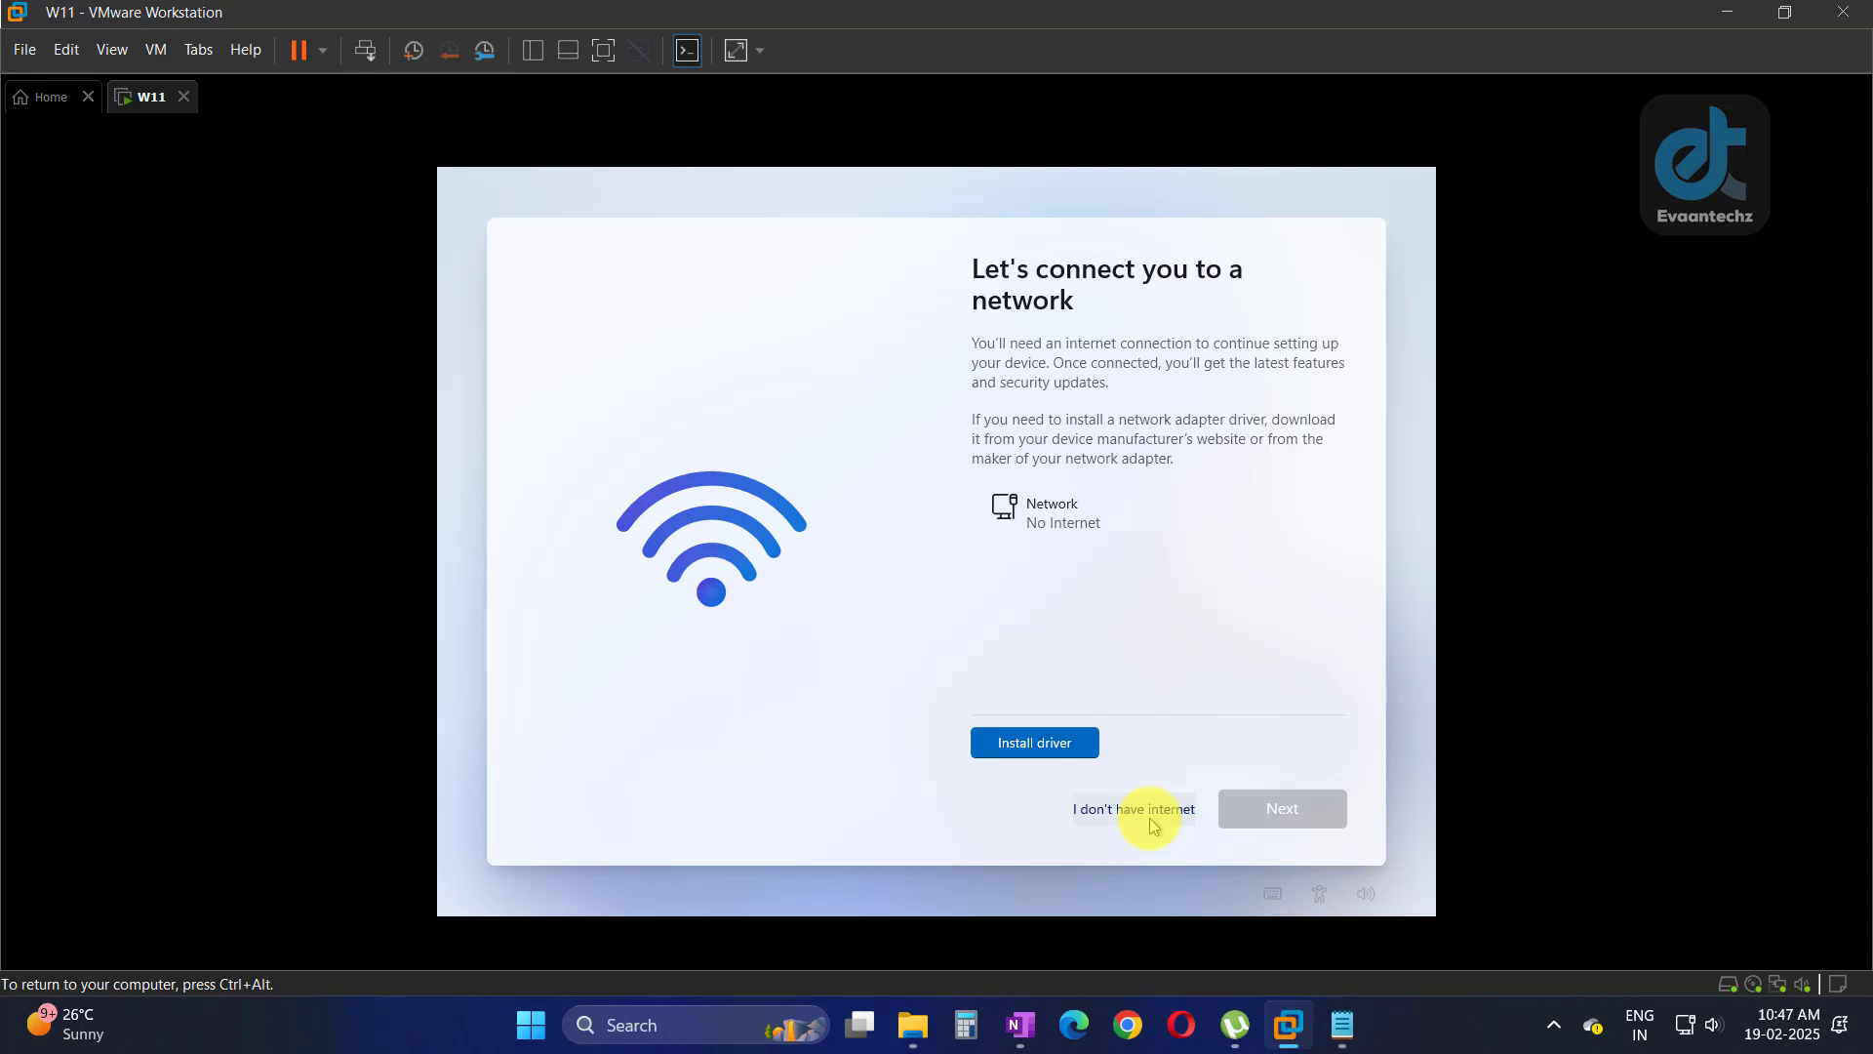
click(1134, 809)
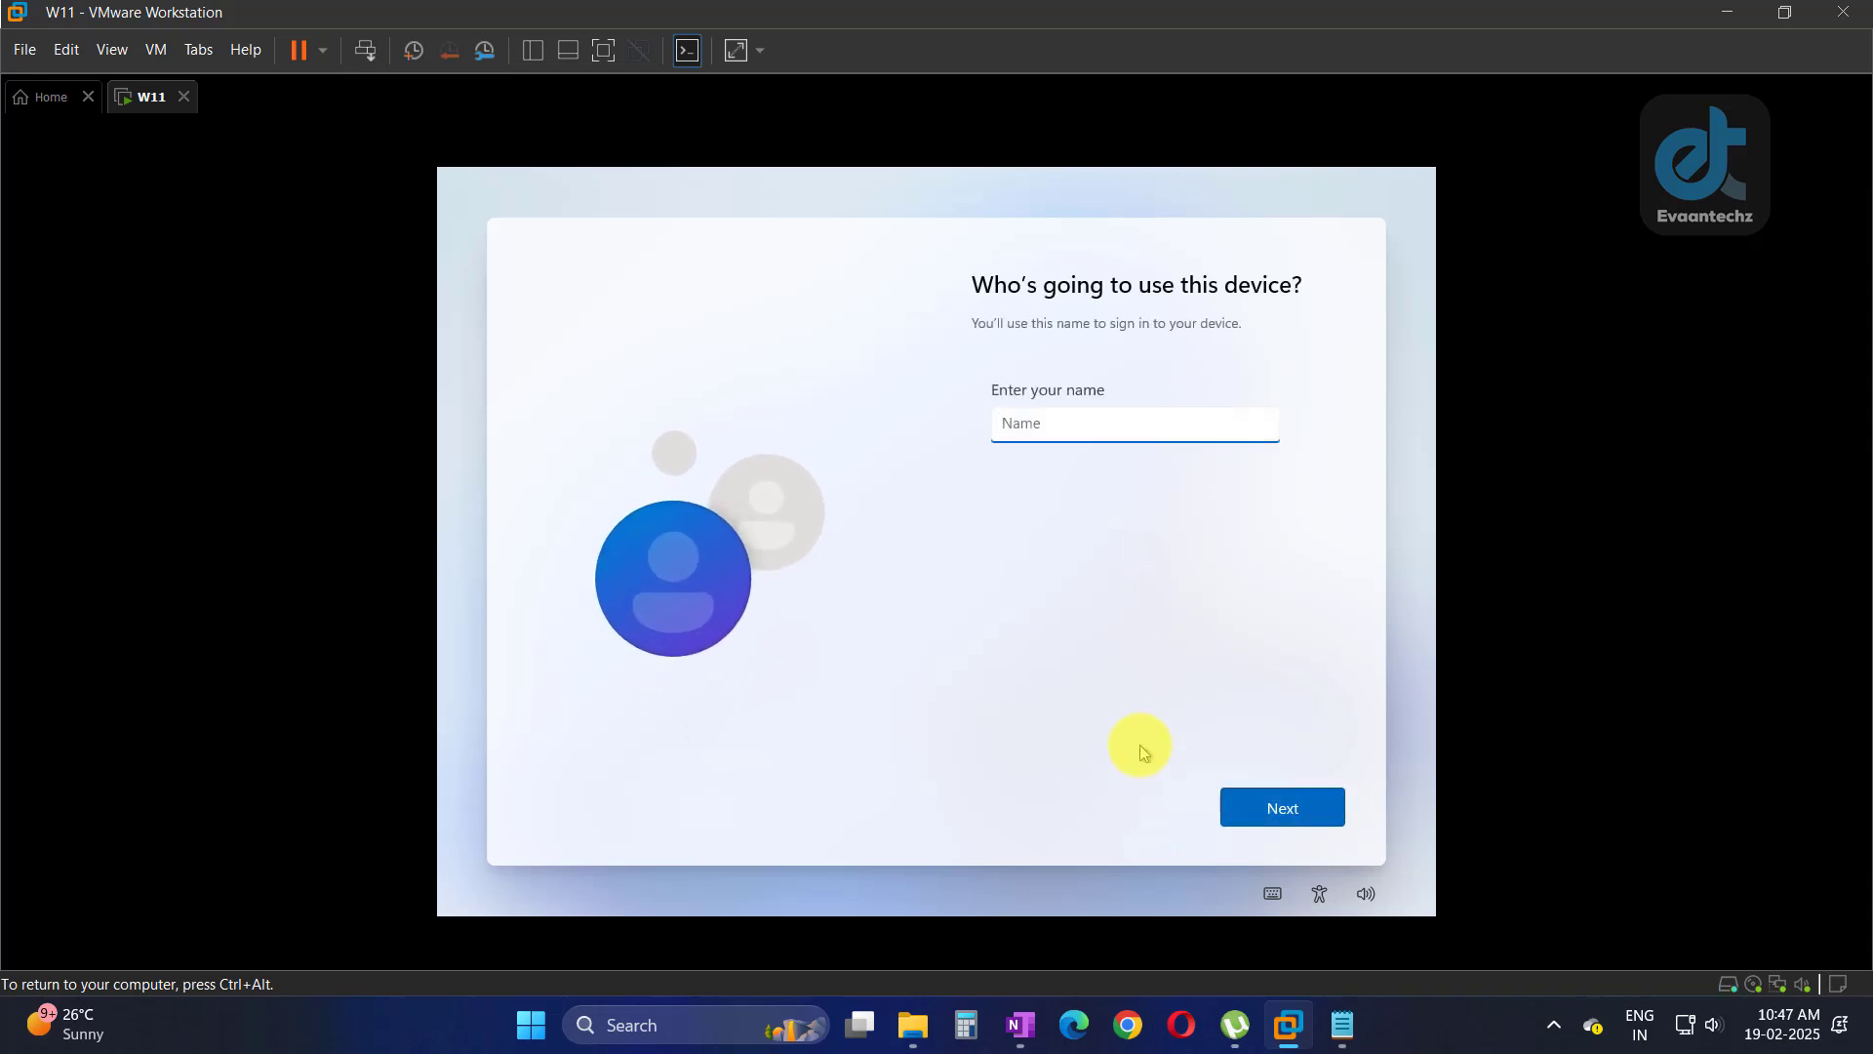
Step: Name the local account Admin, then enter and confirm its password
text(Admin)
click(1255, 811)
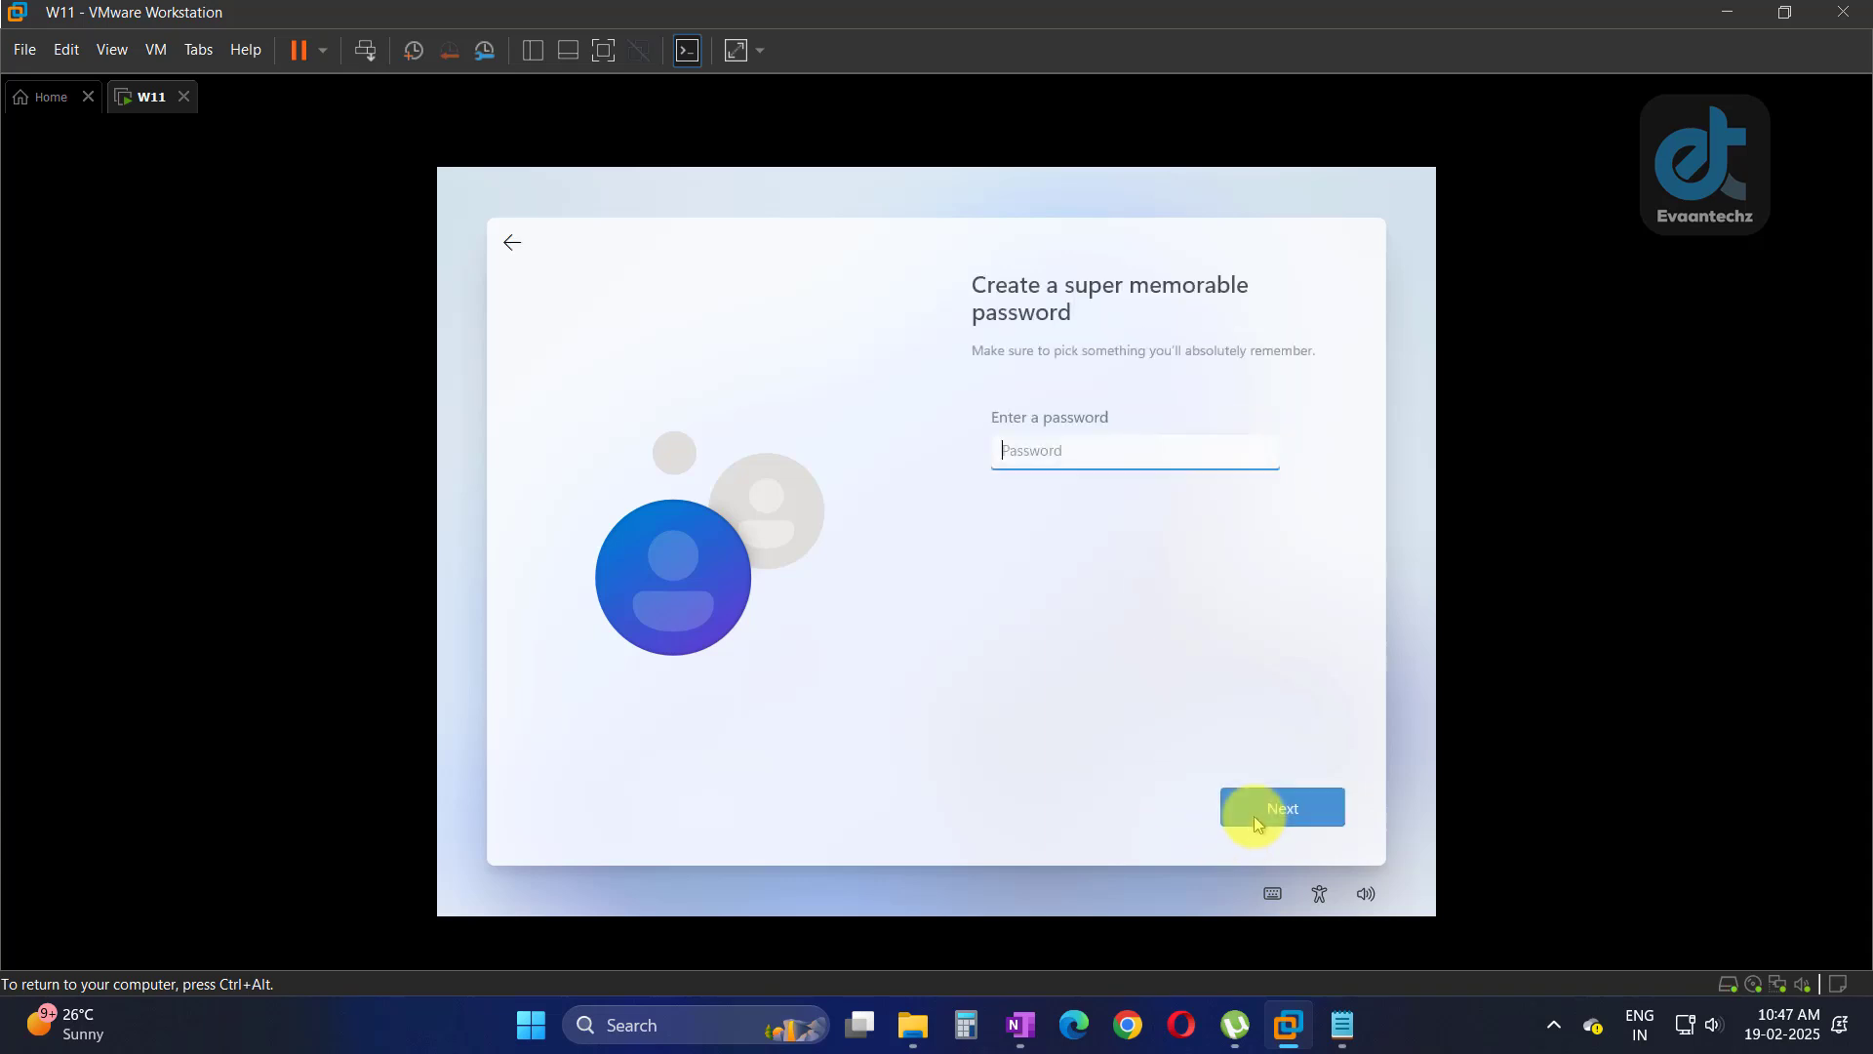
text(a)
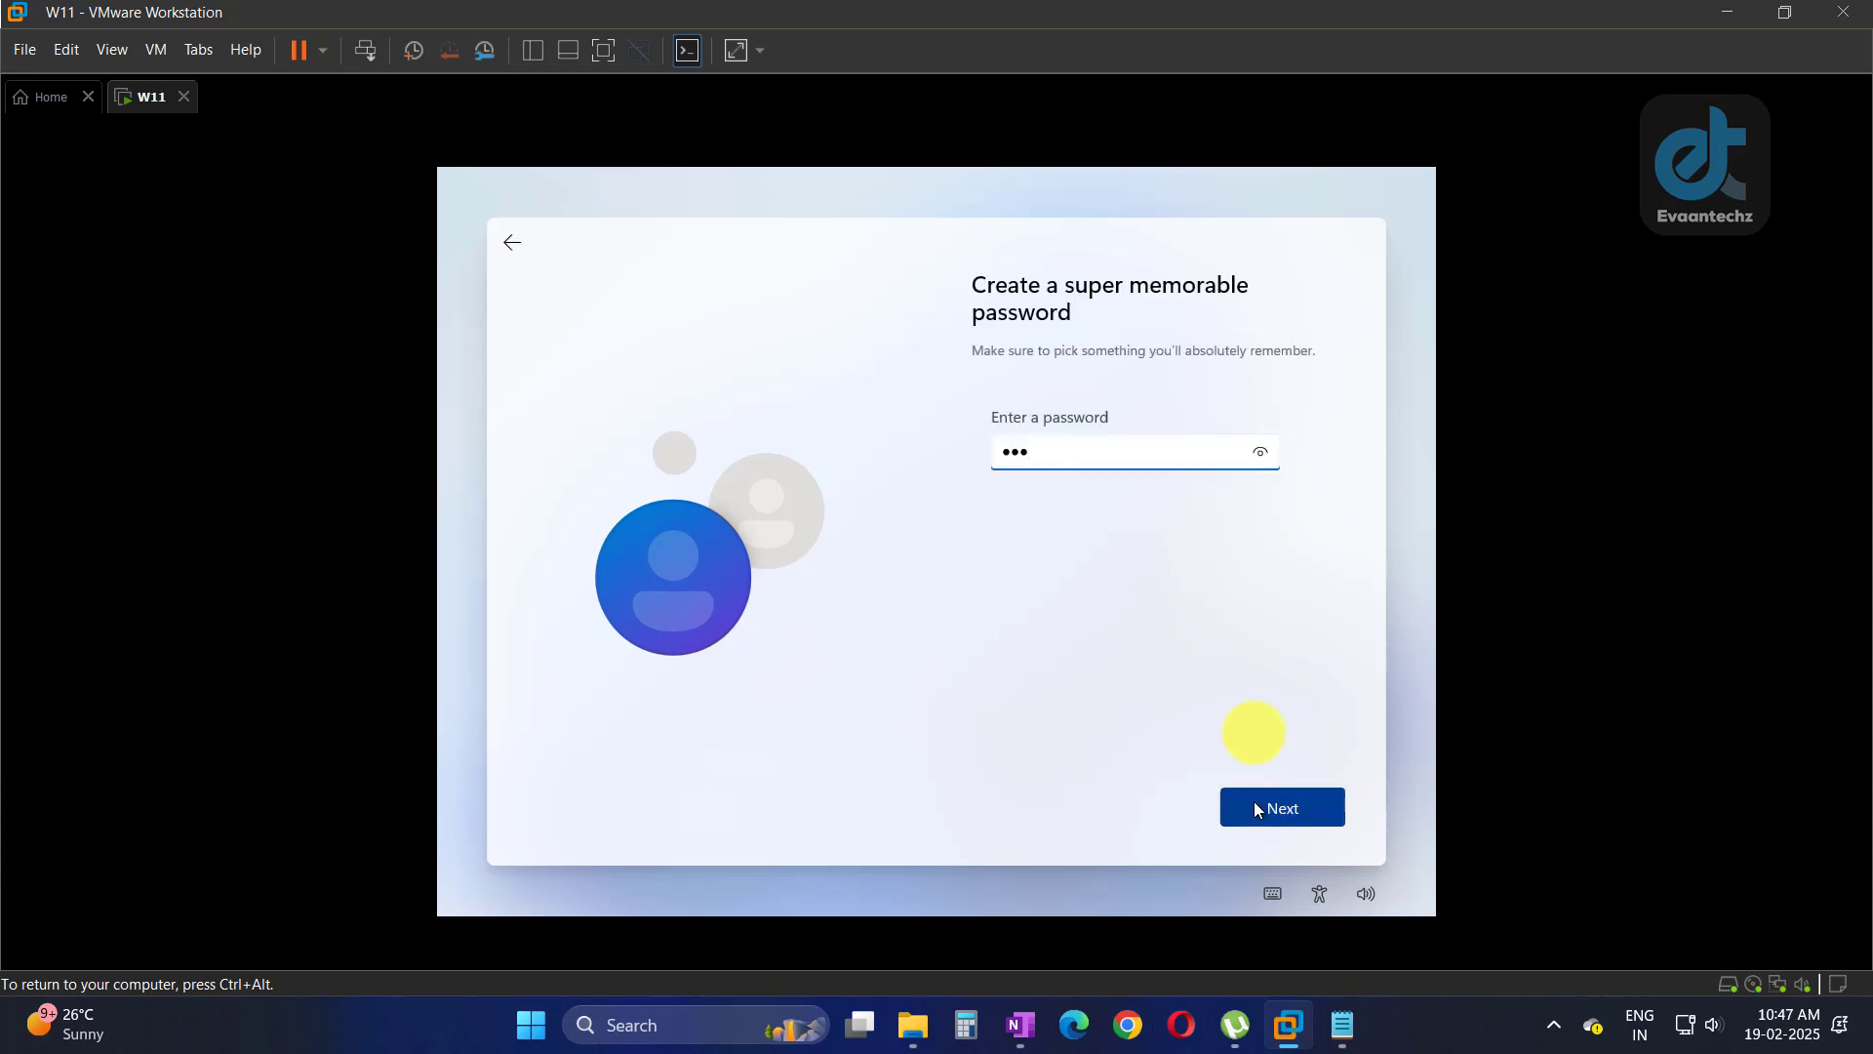
click(1258, 454)
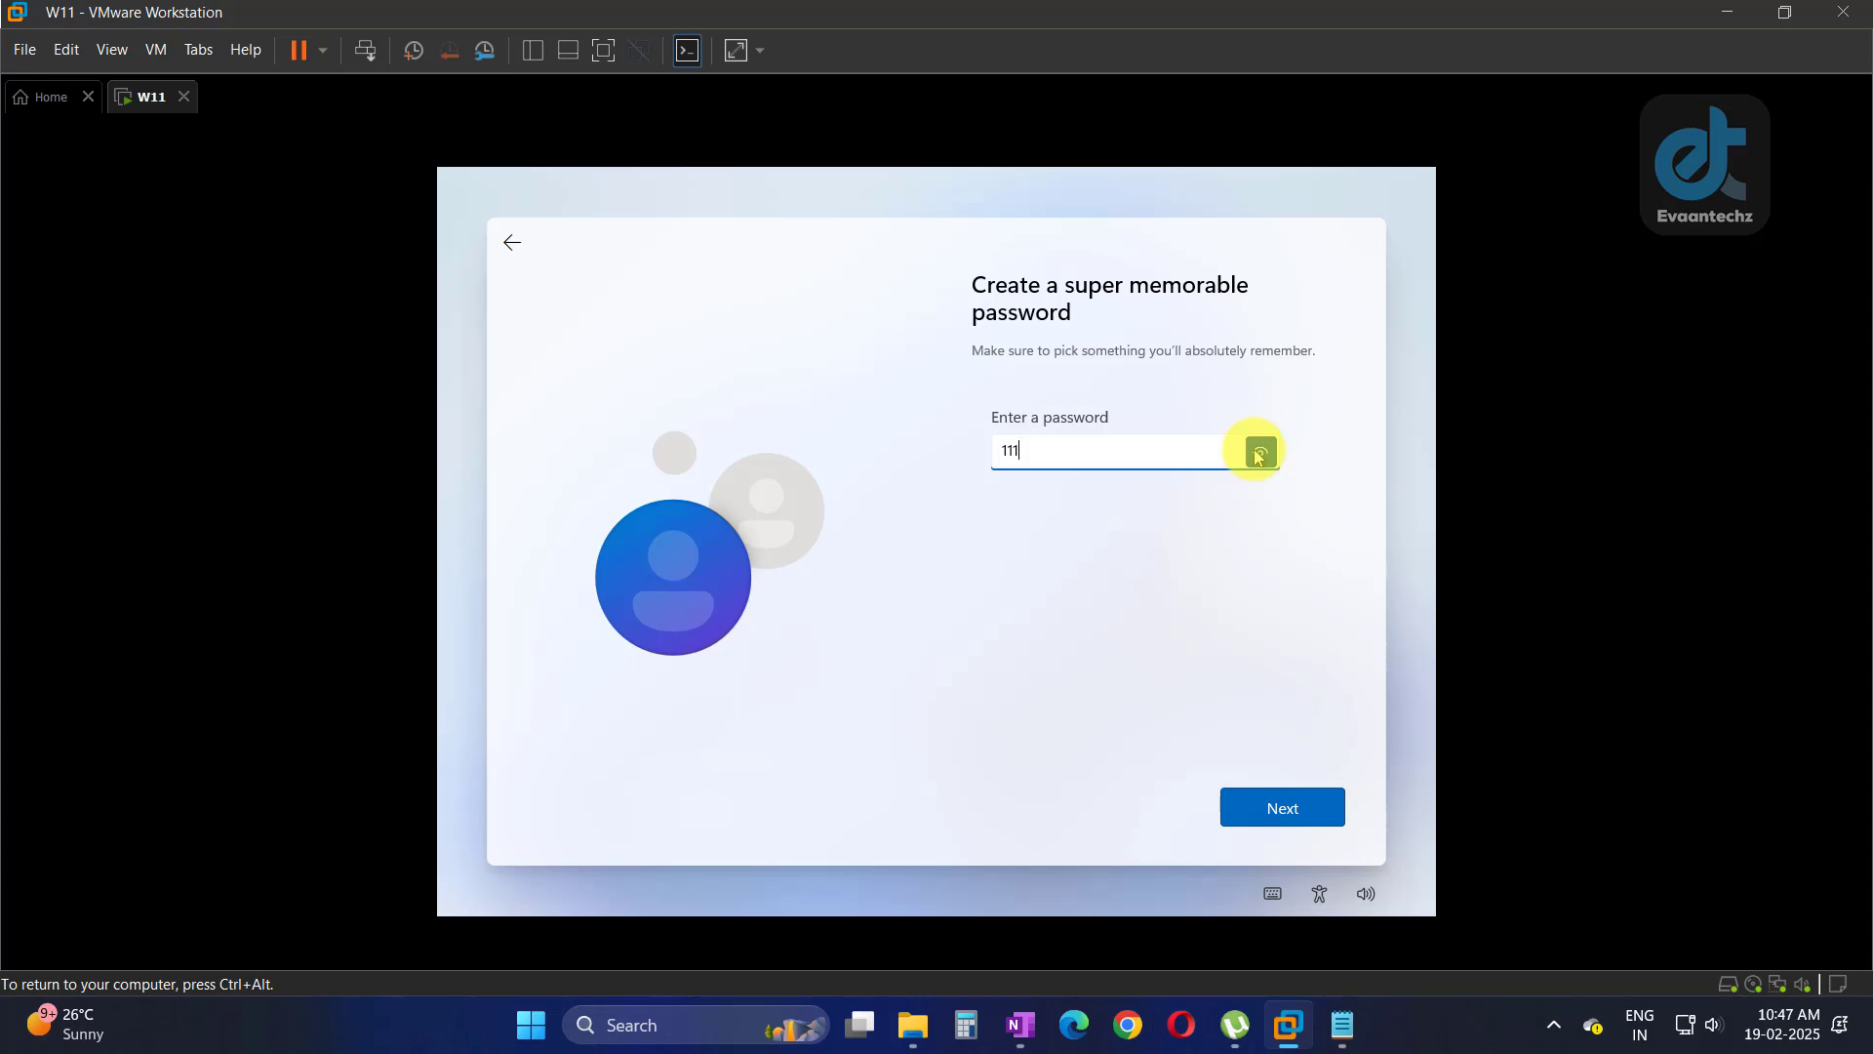
click(1260, 802)
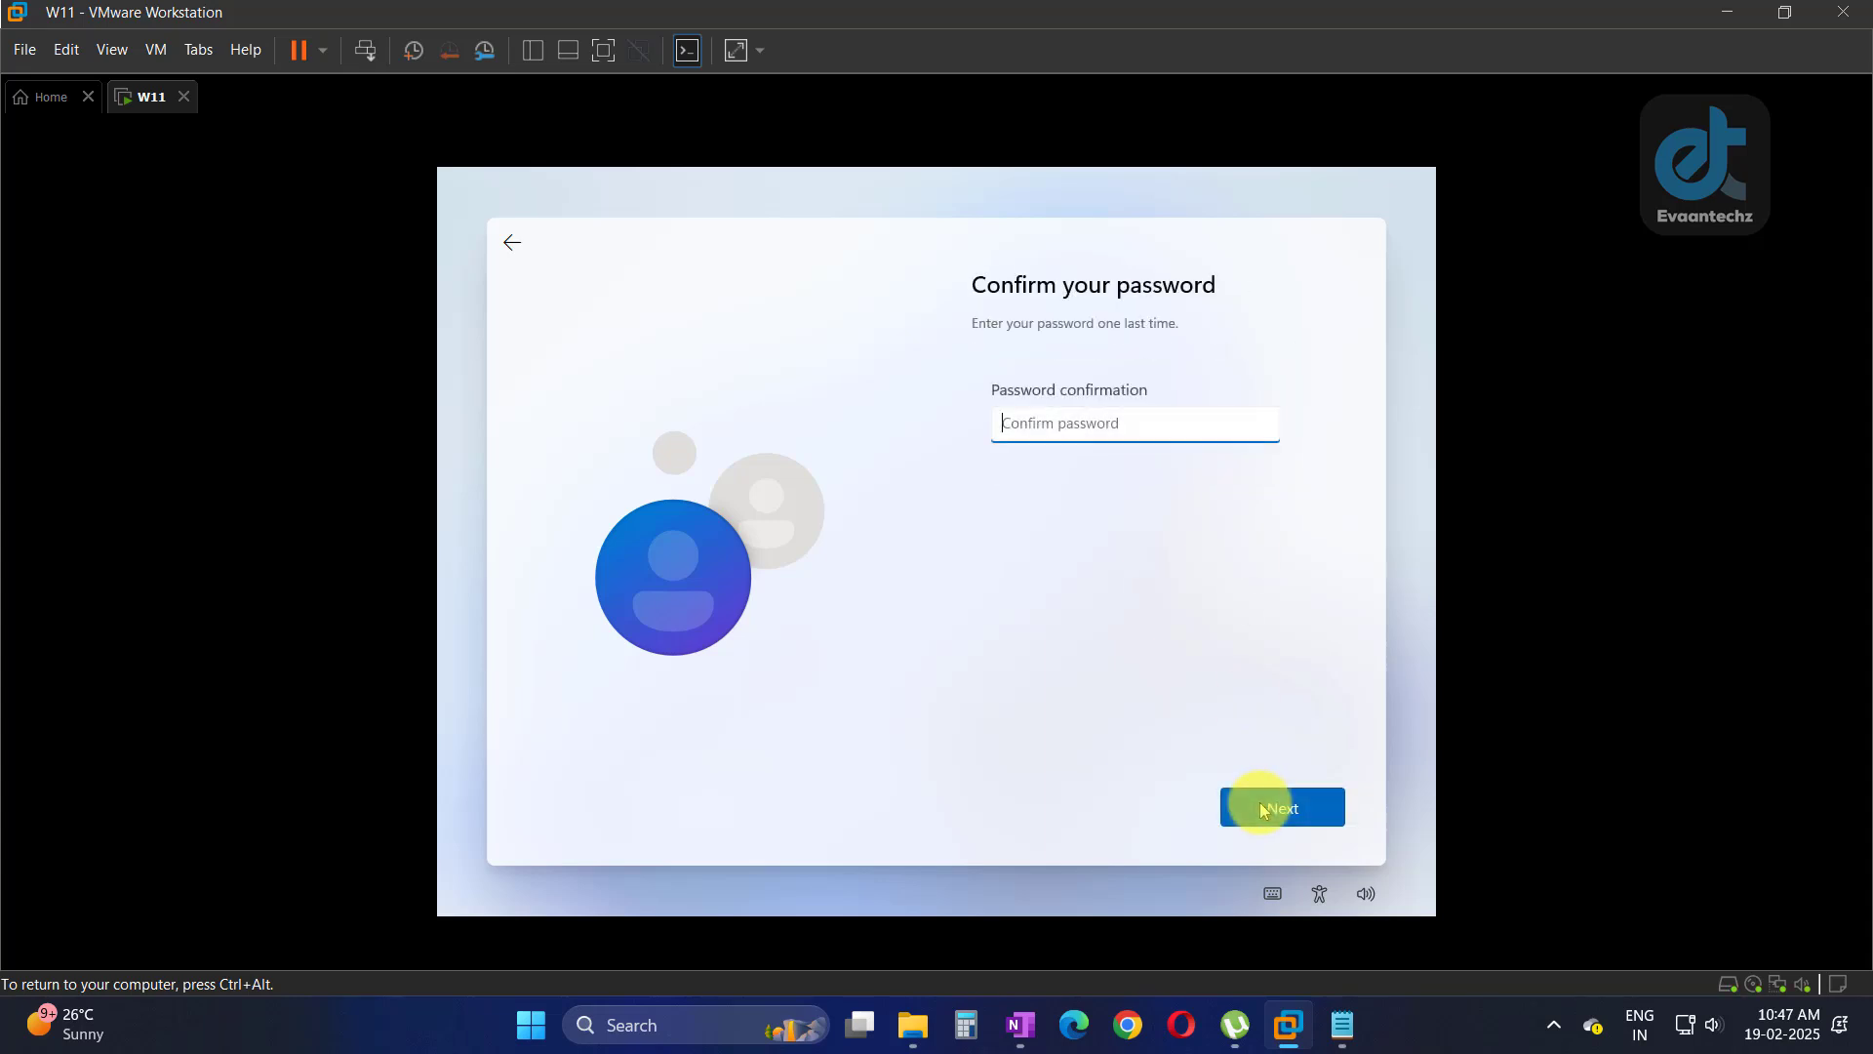
click(1261, 802)
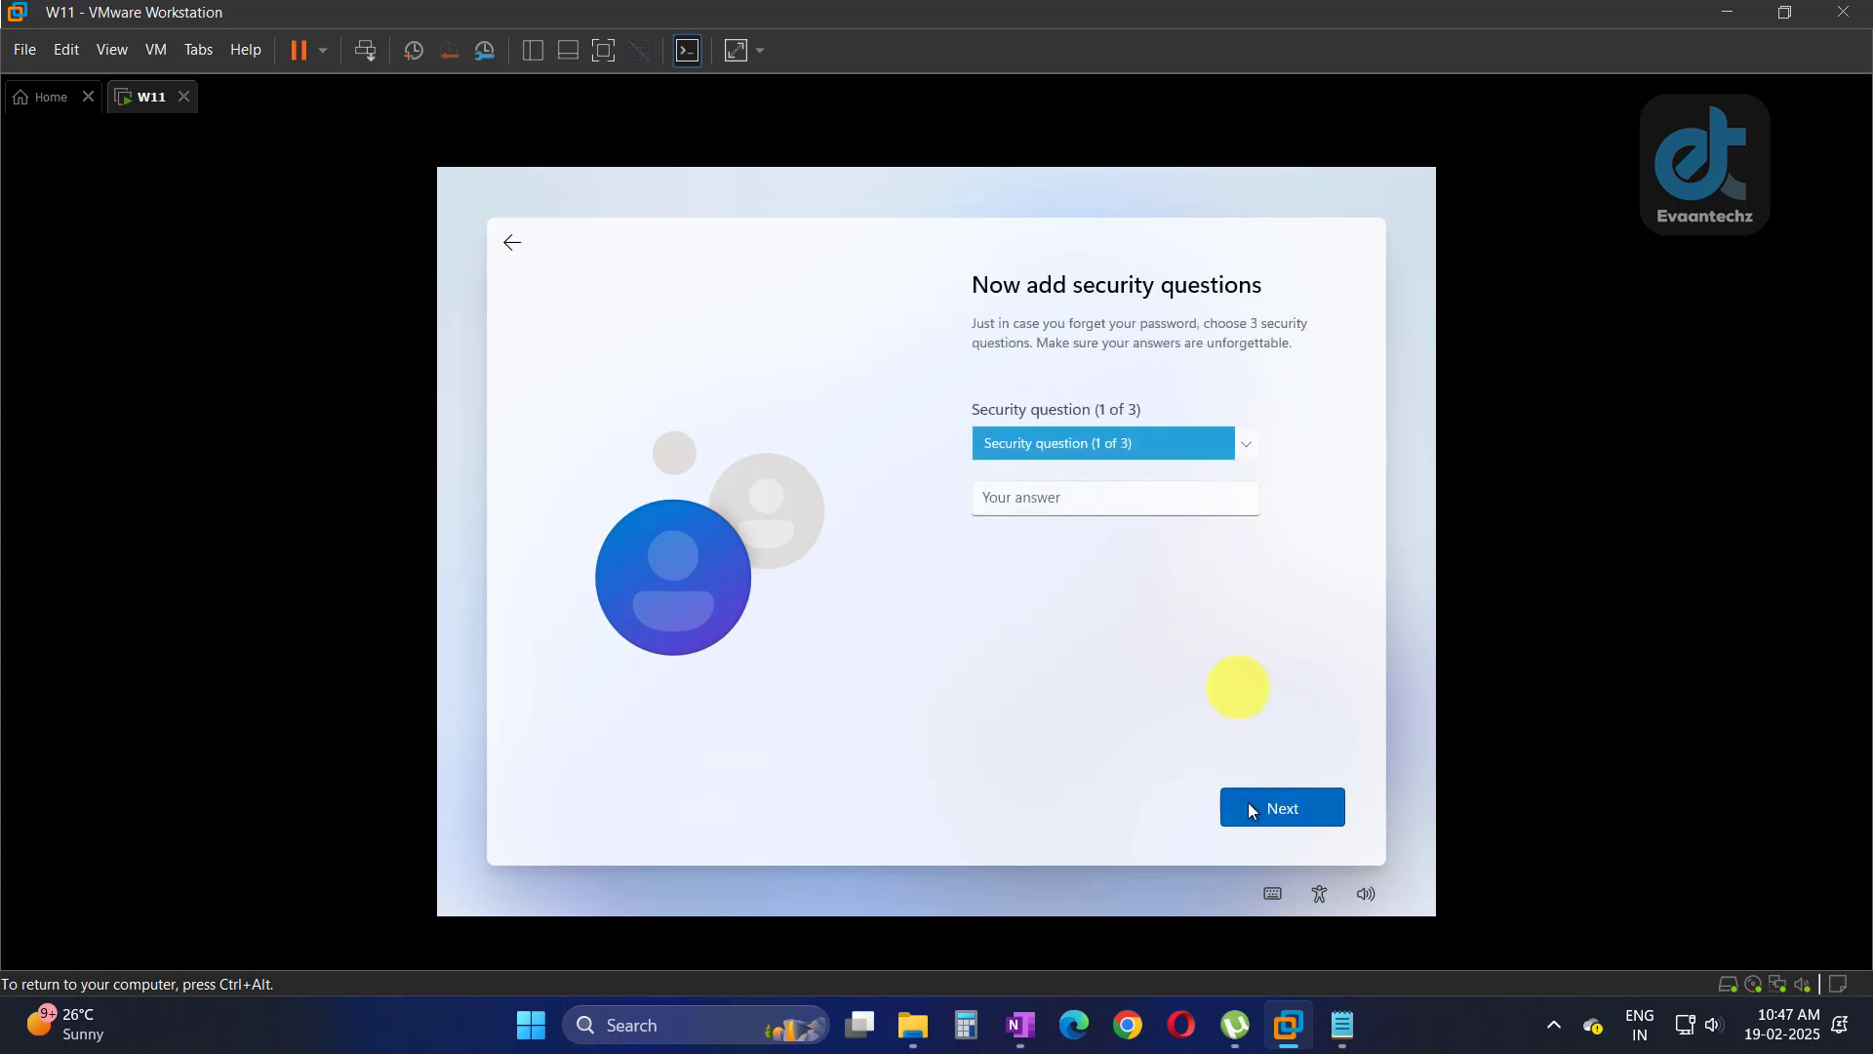
Step: Pick the first pet's name question as the first security question and answer it
click(1161, 444)
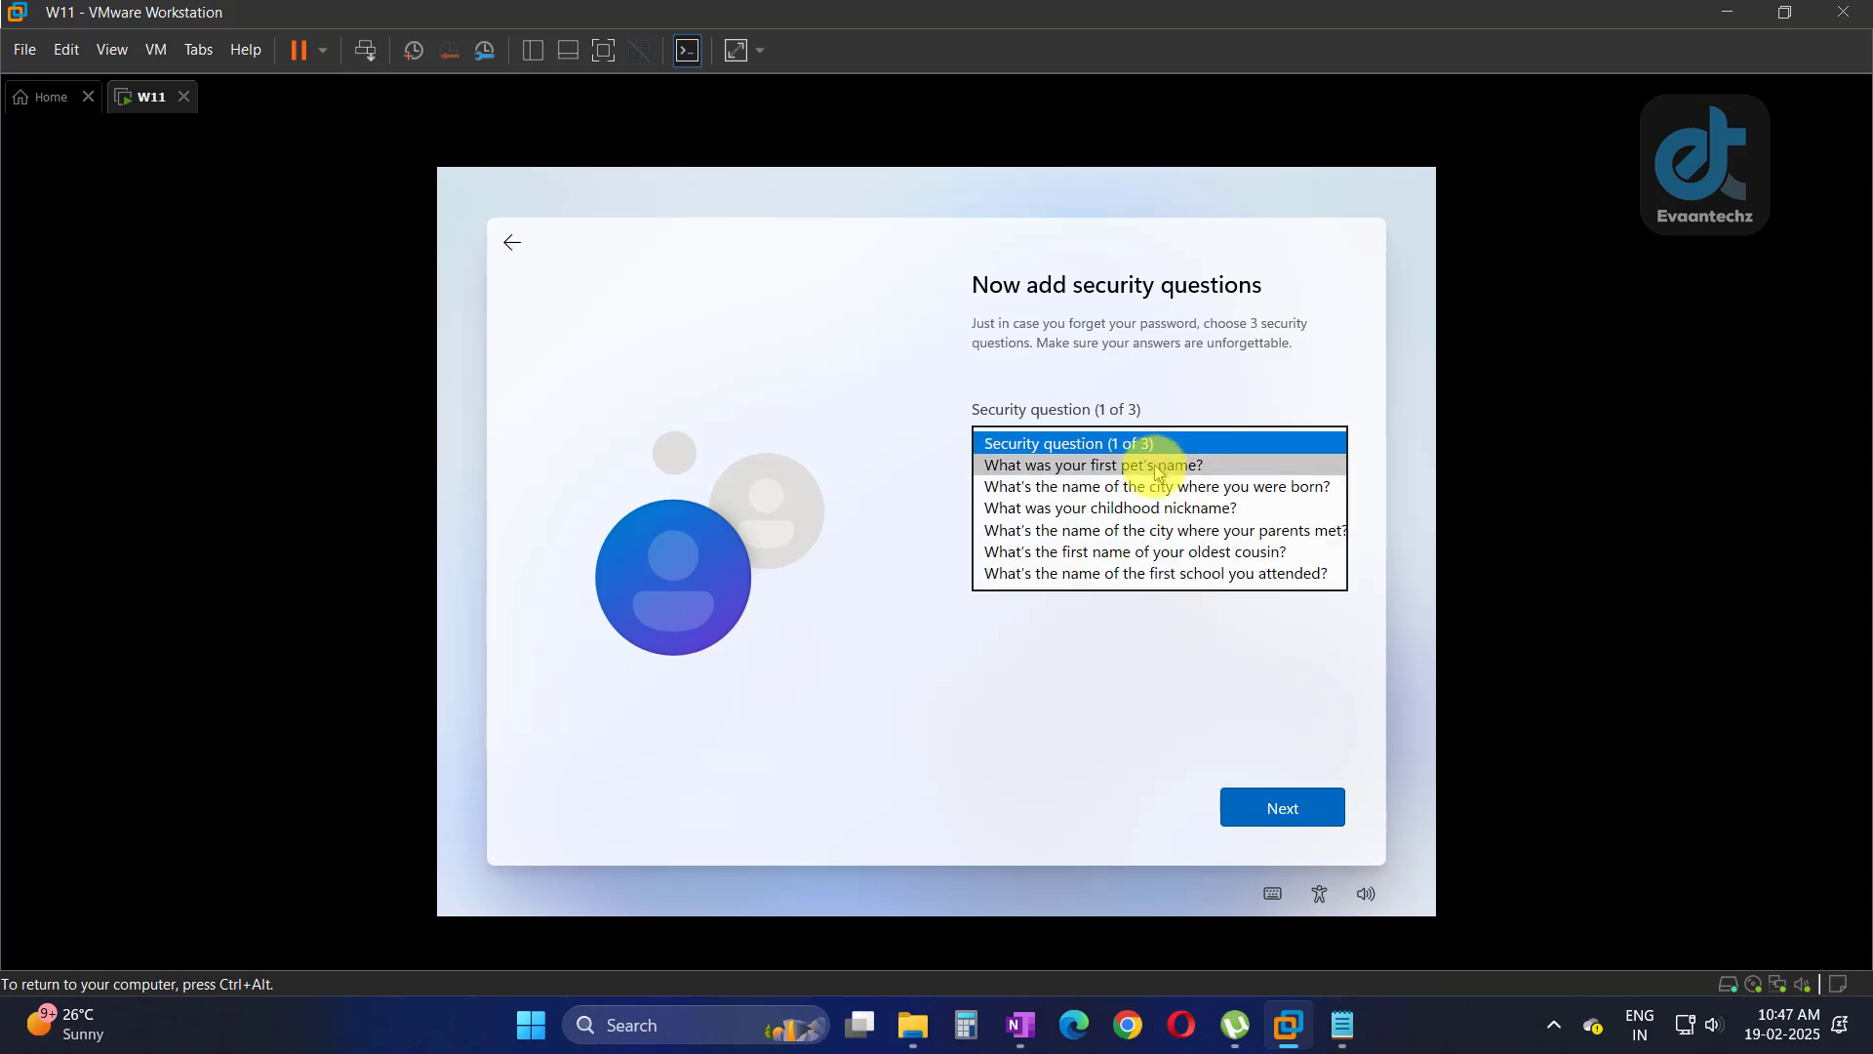
click(1157, 469)
click(1152, 503)
text(1)
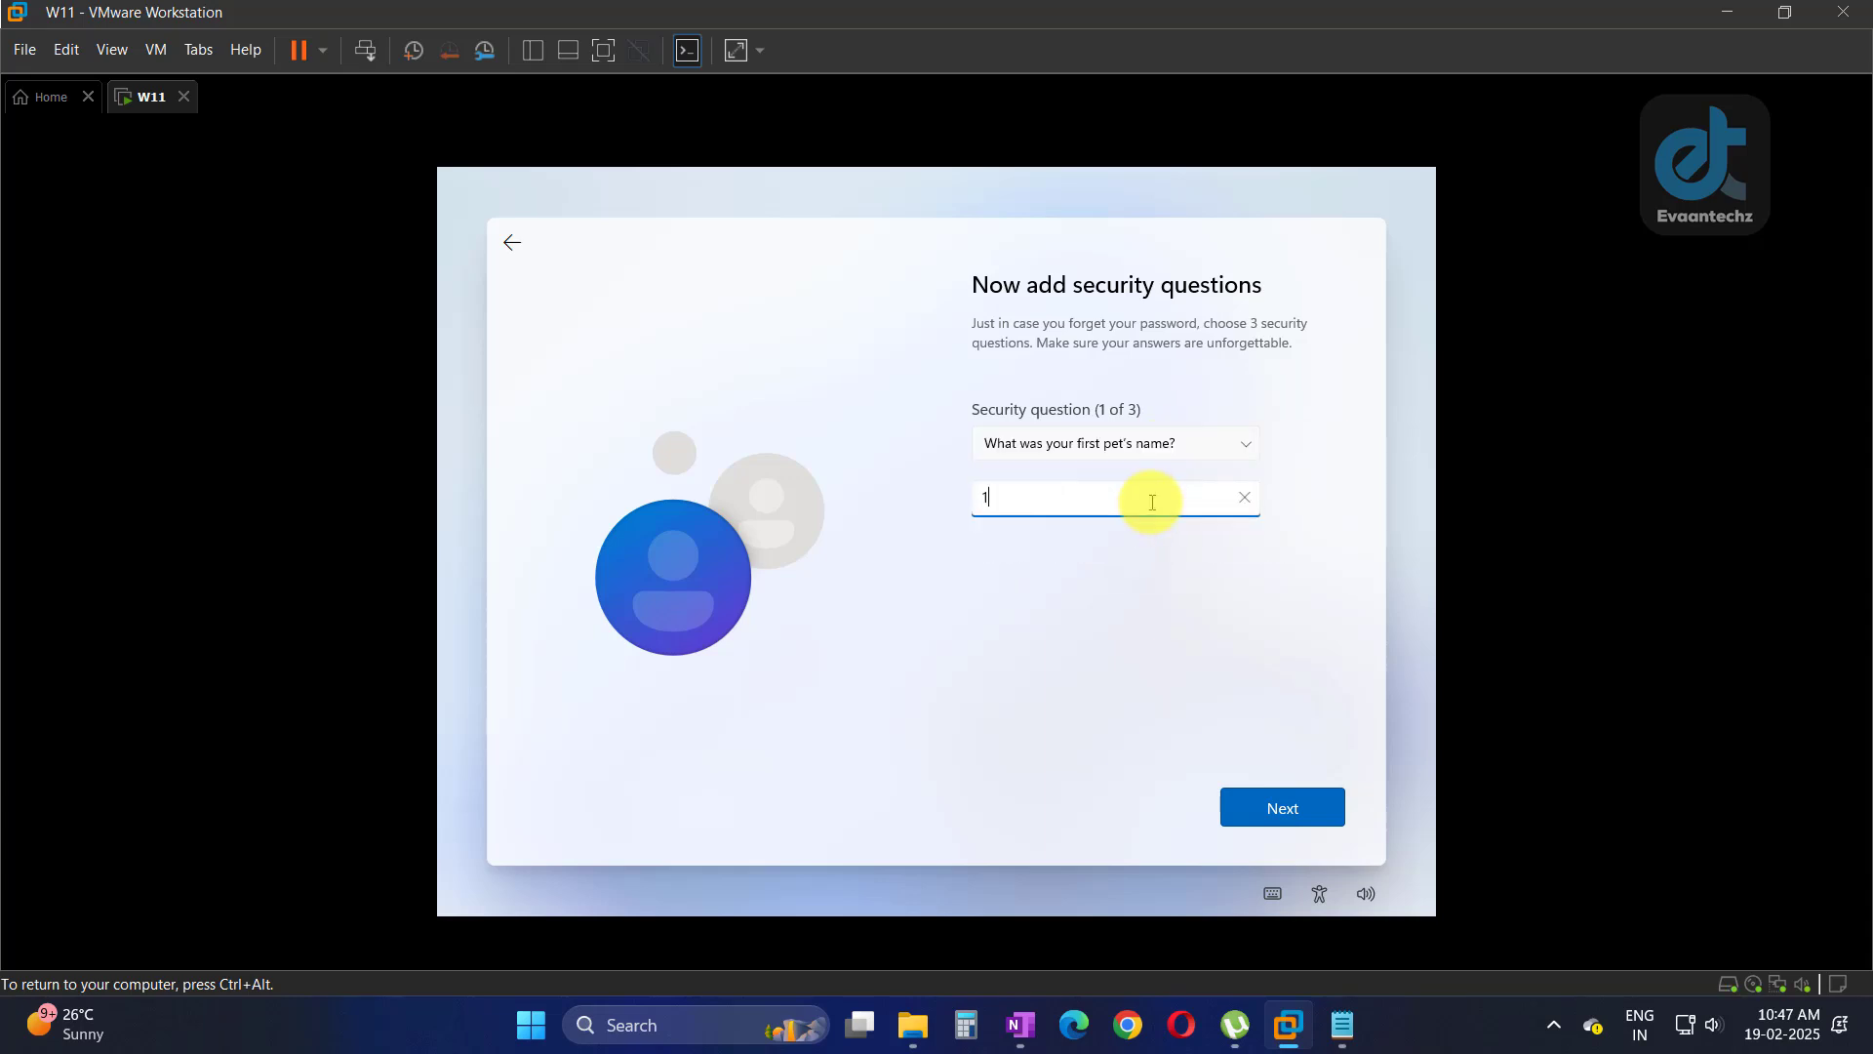
click(1267, 802)
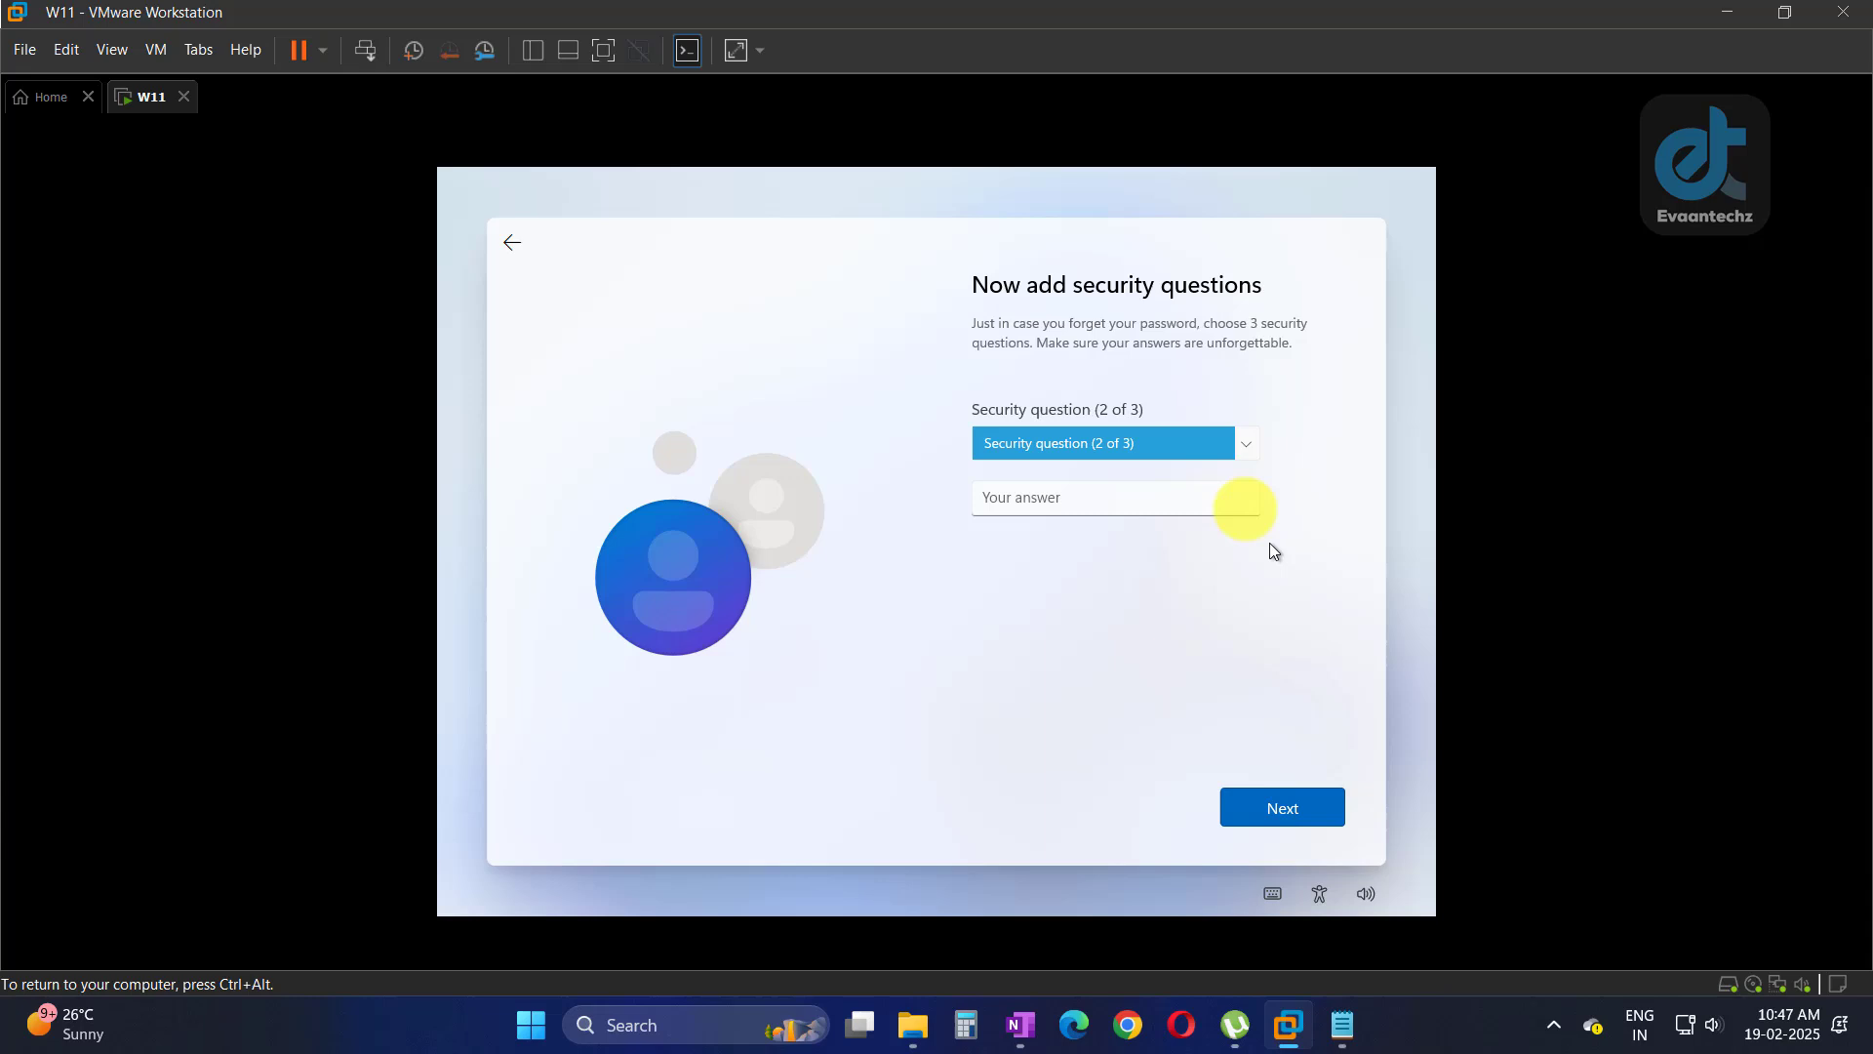
Step: Pick the childhood nickname question as the second security question and answer it
click(1233, 445)
click(1109, 496)
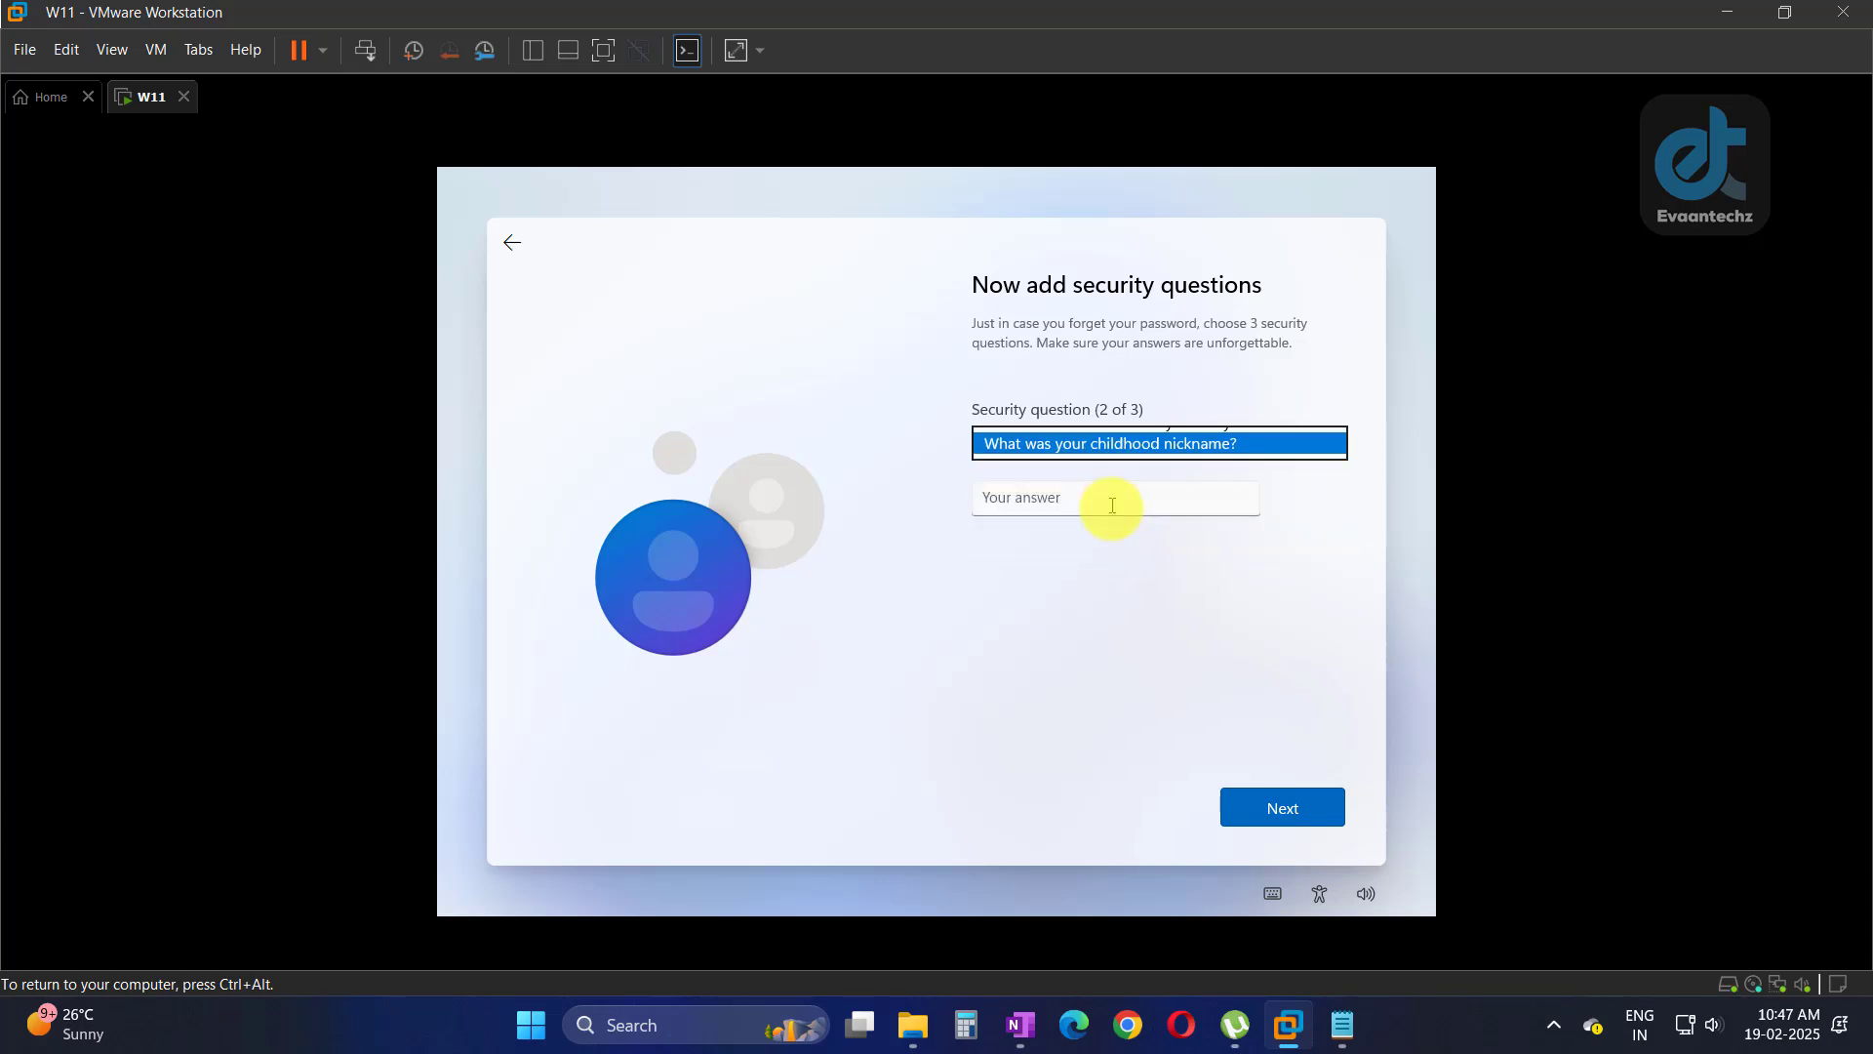
click(1113, 507)
text(1)
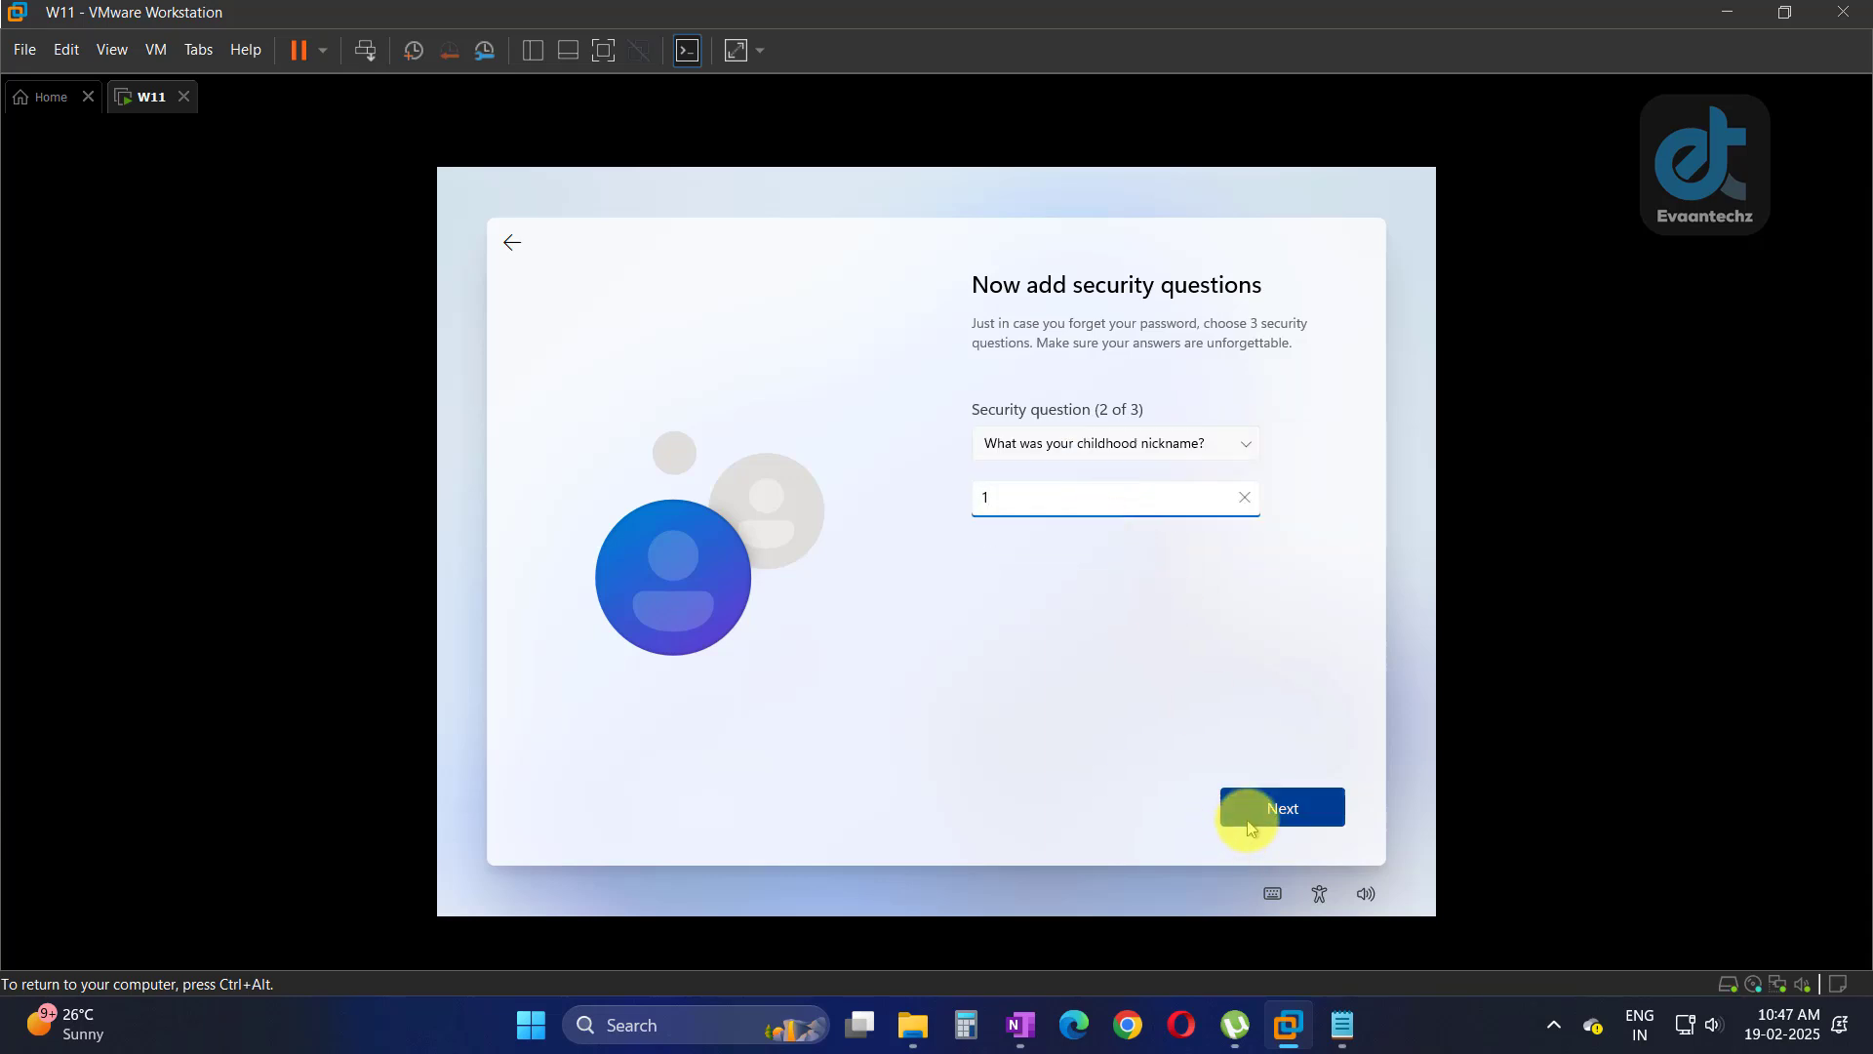
click(1244, 816)
Step: Pick a city question as the third security question and answer it
click(1120, 466)
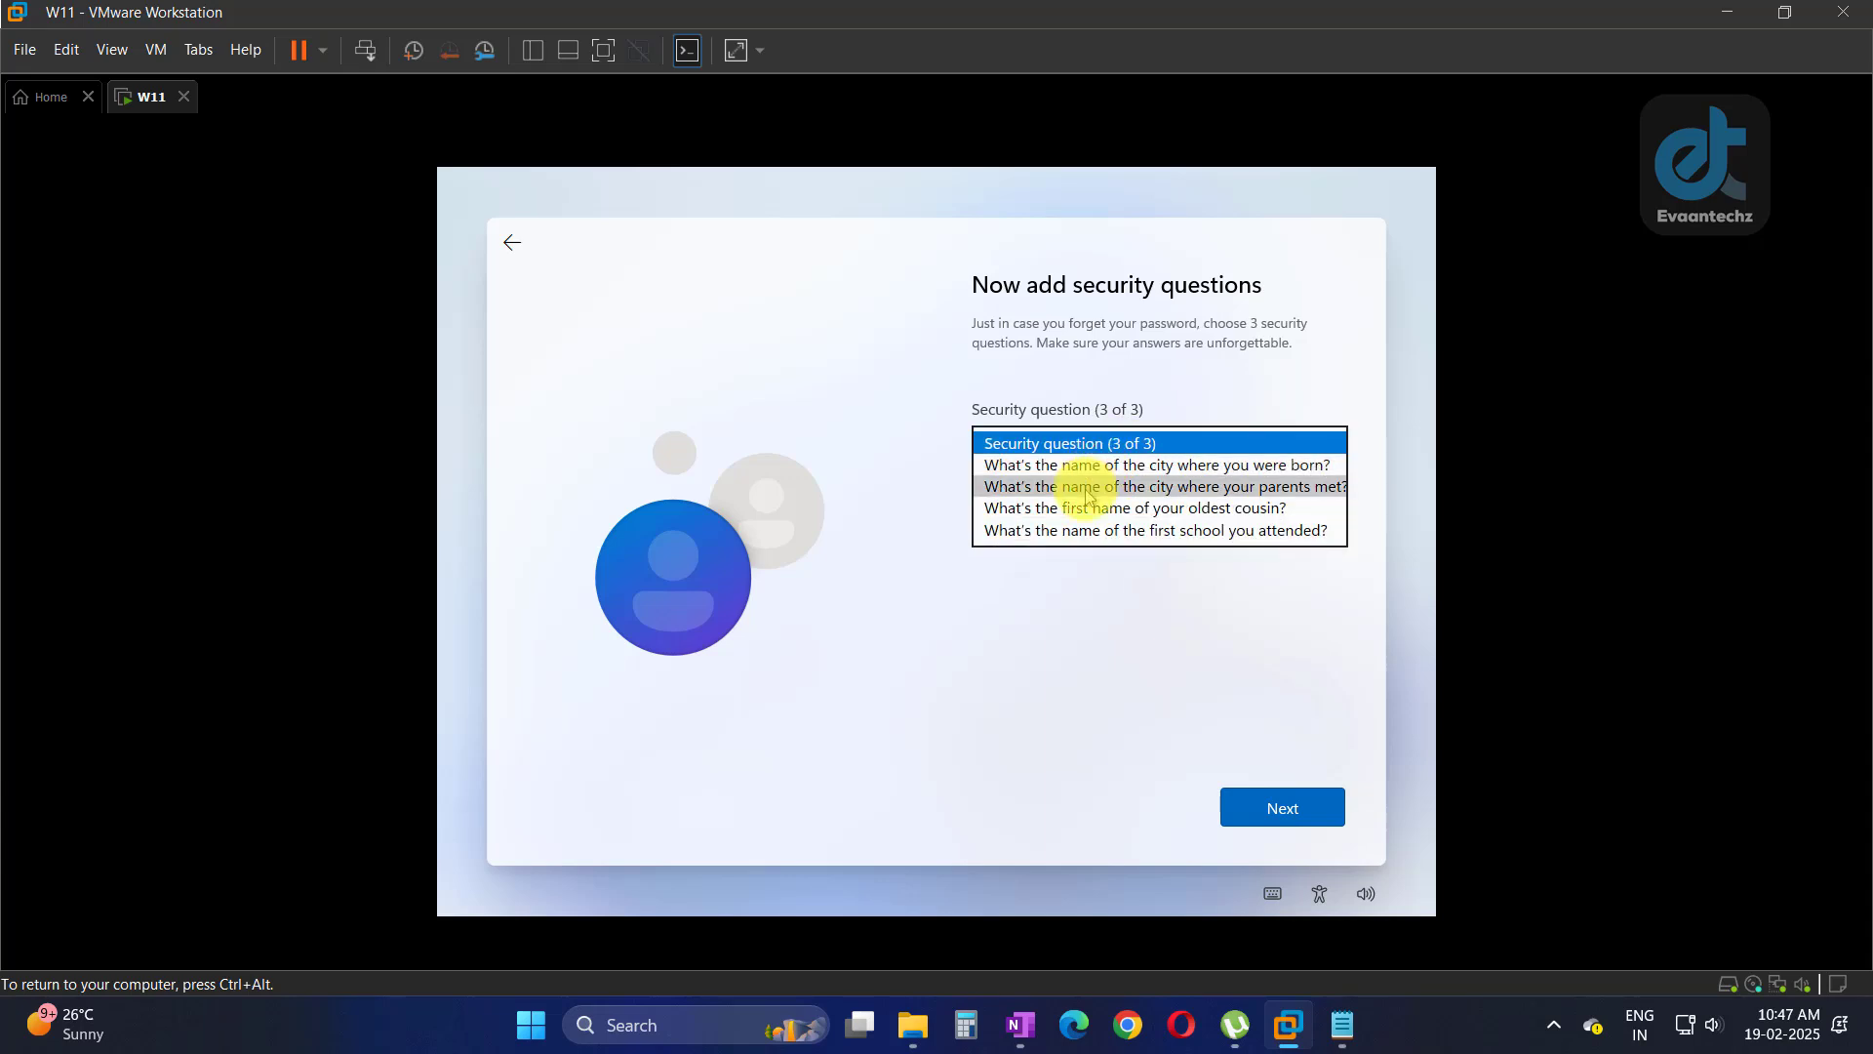
click(1100, 476)
click(1116, 499)
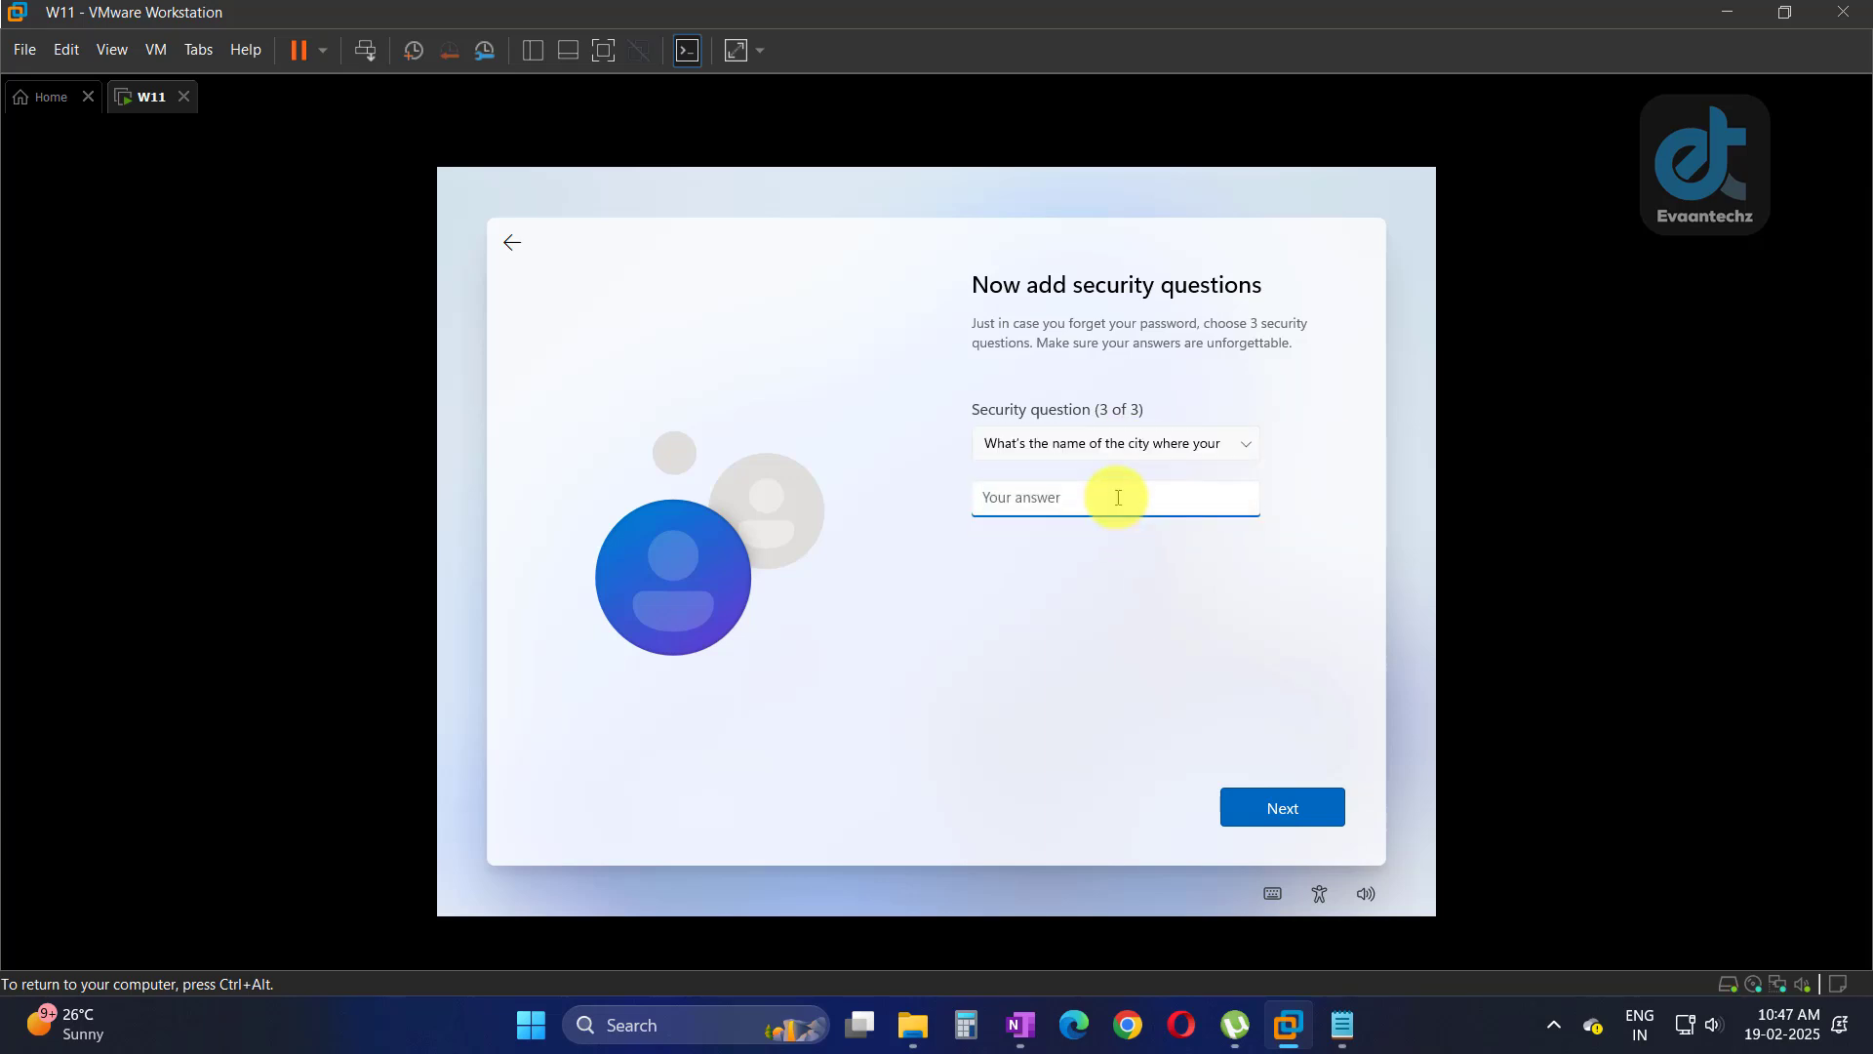
text(1)
click(1267, 802)
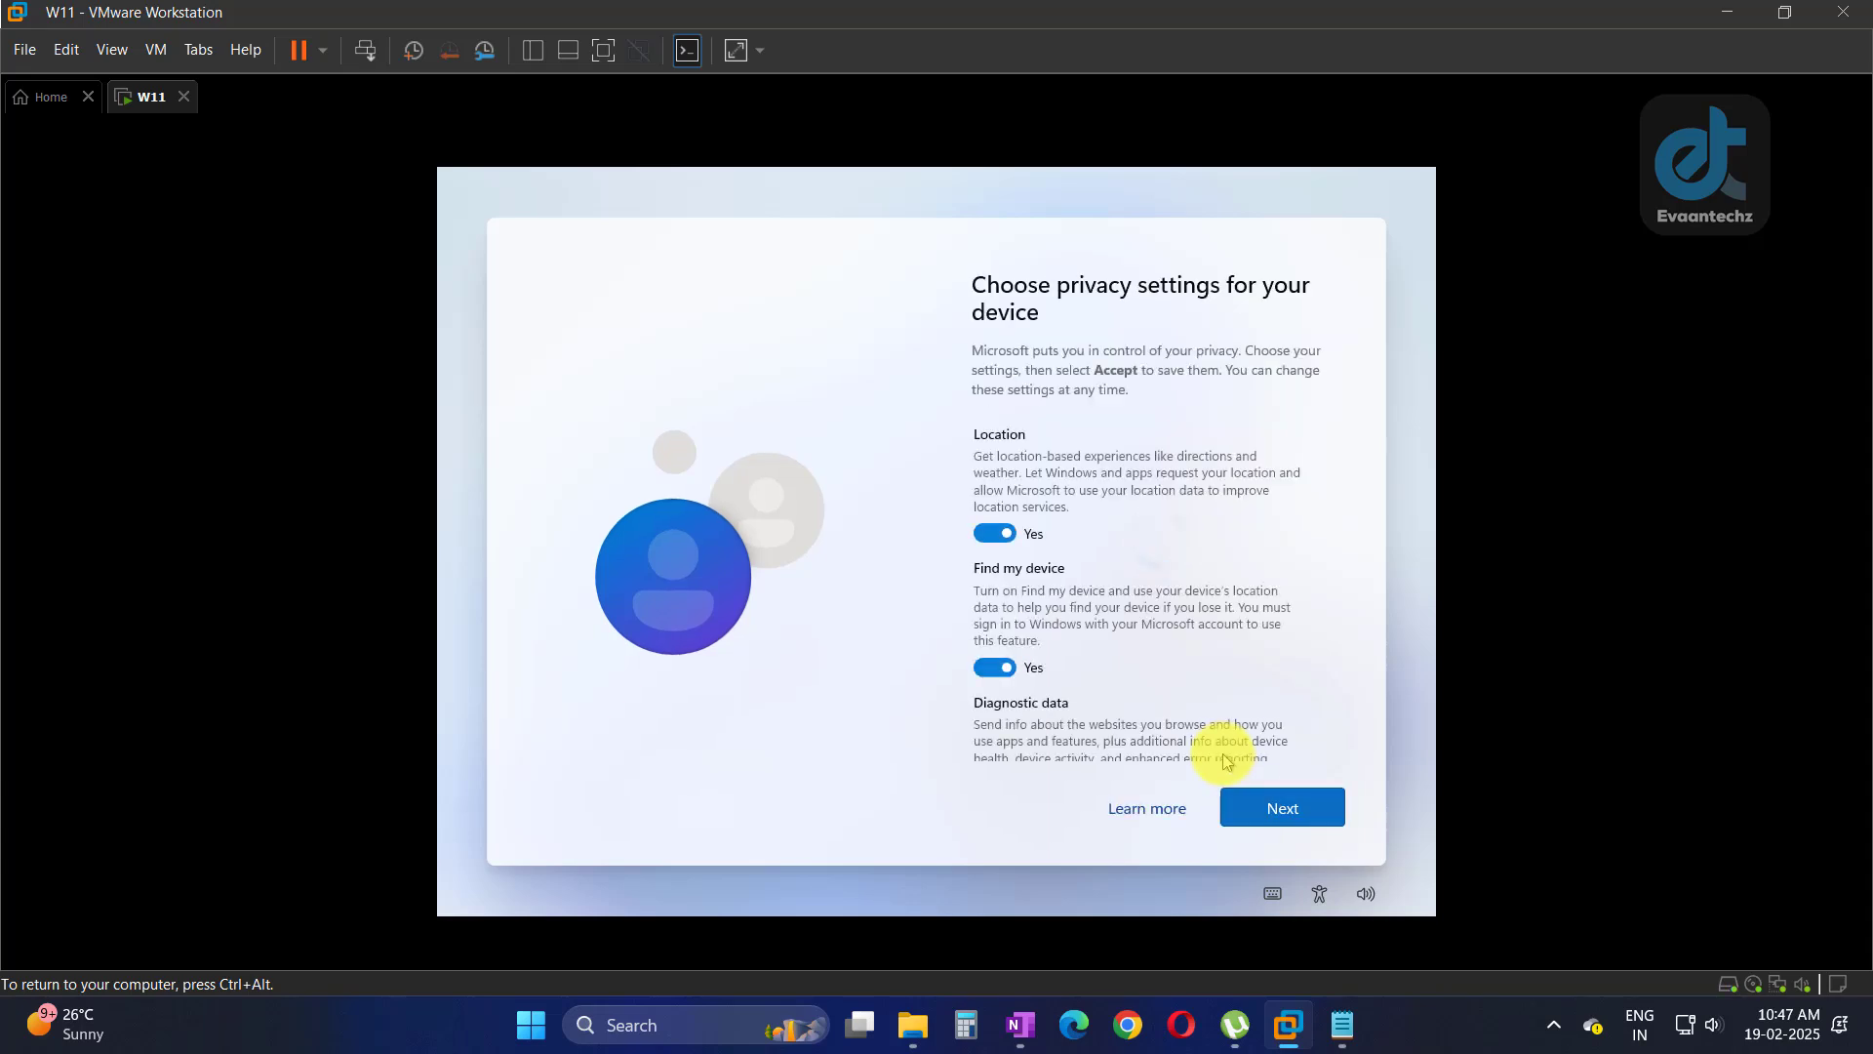
Step: Accept the privacy settings with Location left on and wait for the Windows desktop
click(995, 531)
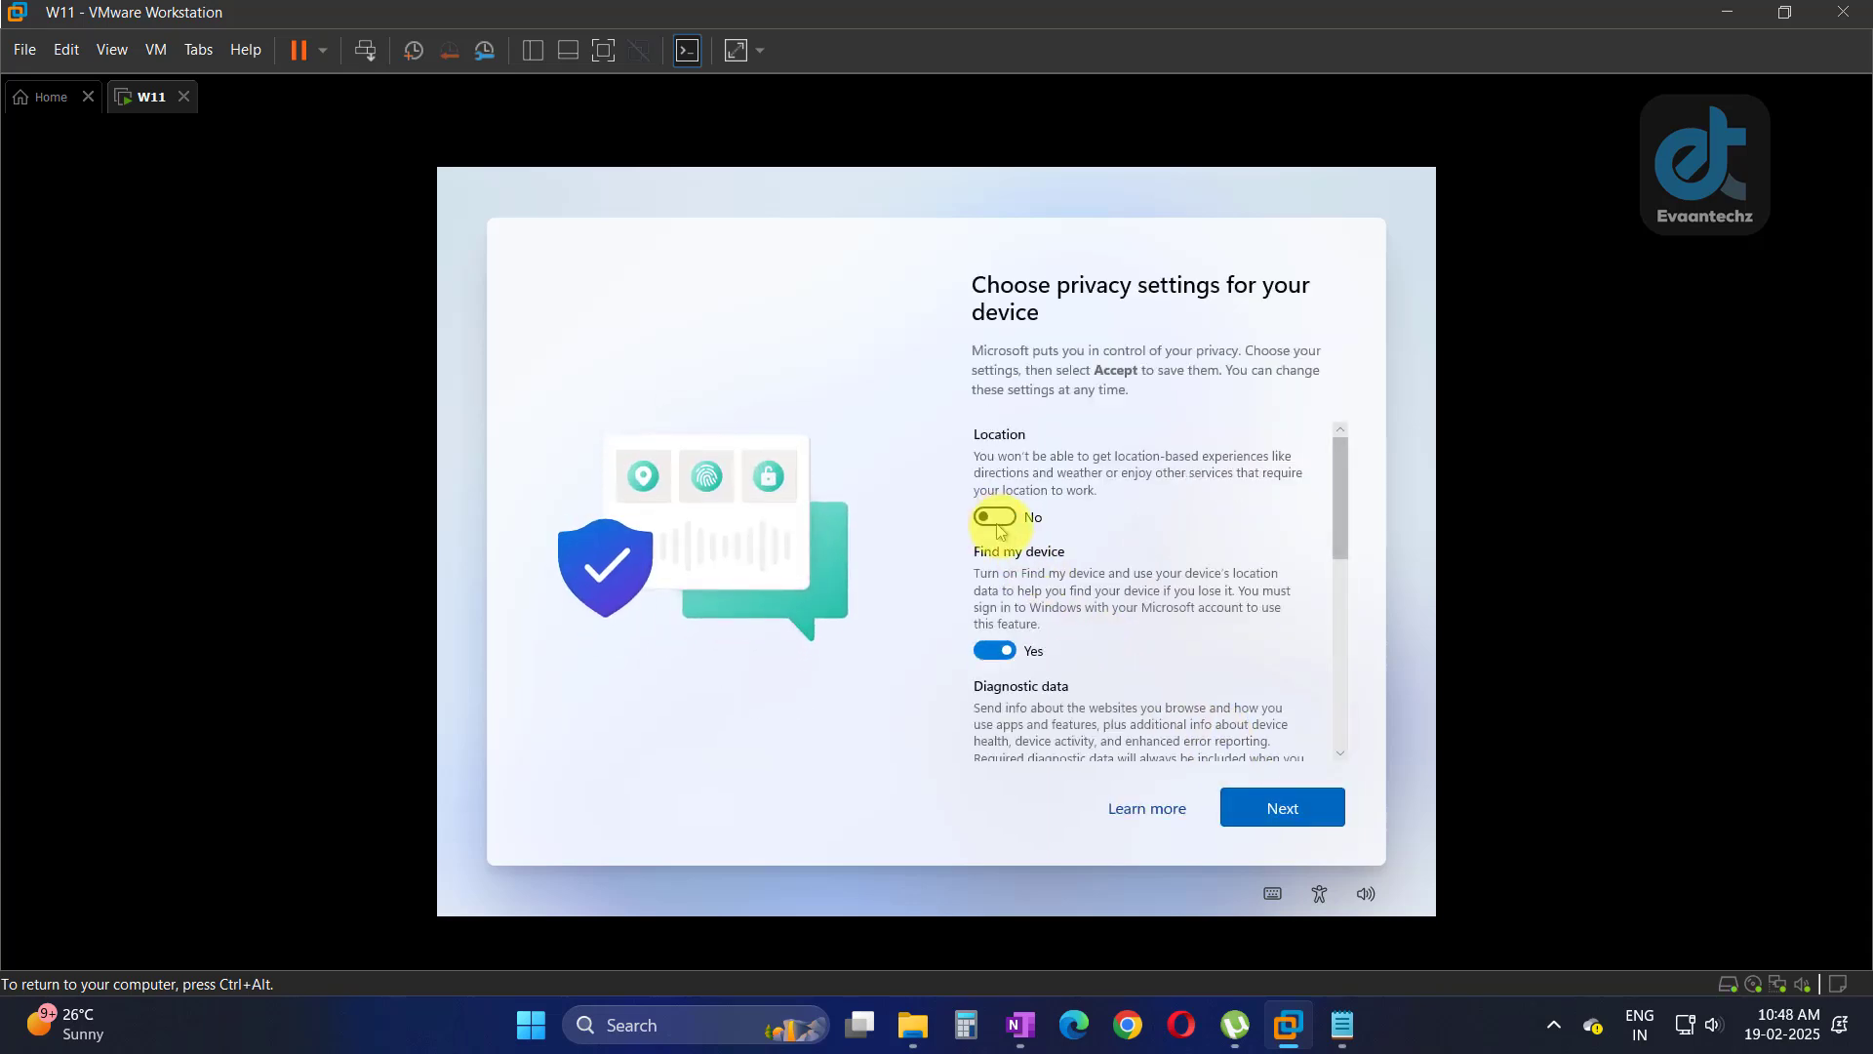
click(1006, 528)
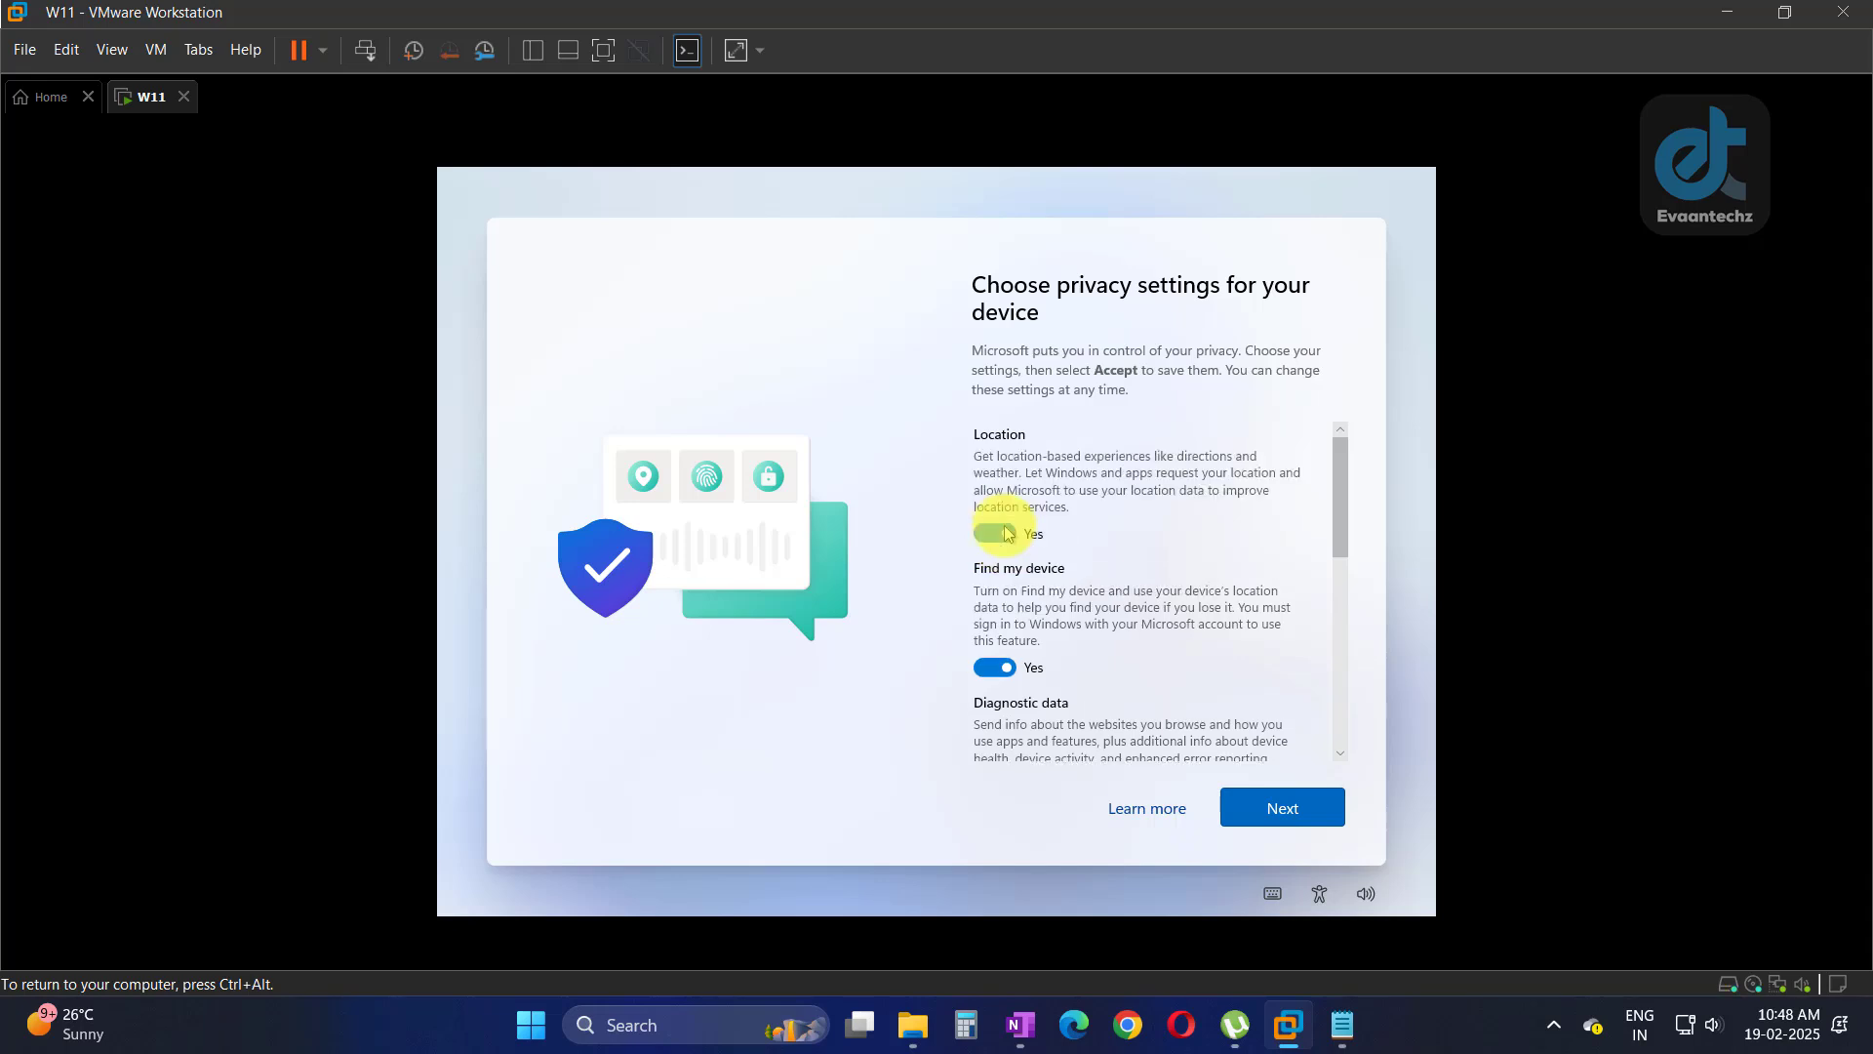
scroll(1251, 615, down, 5)
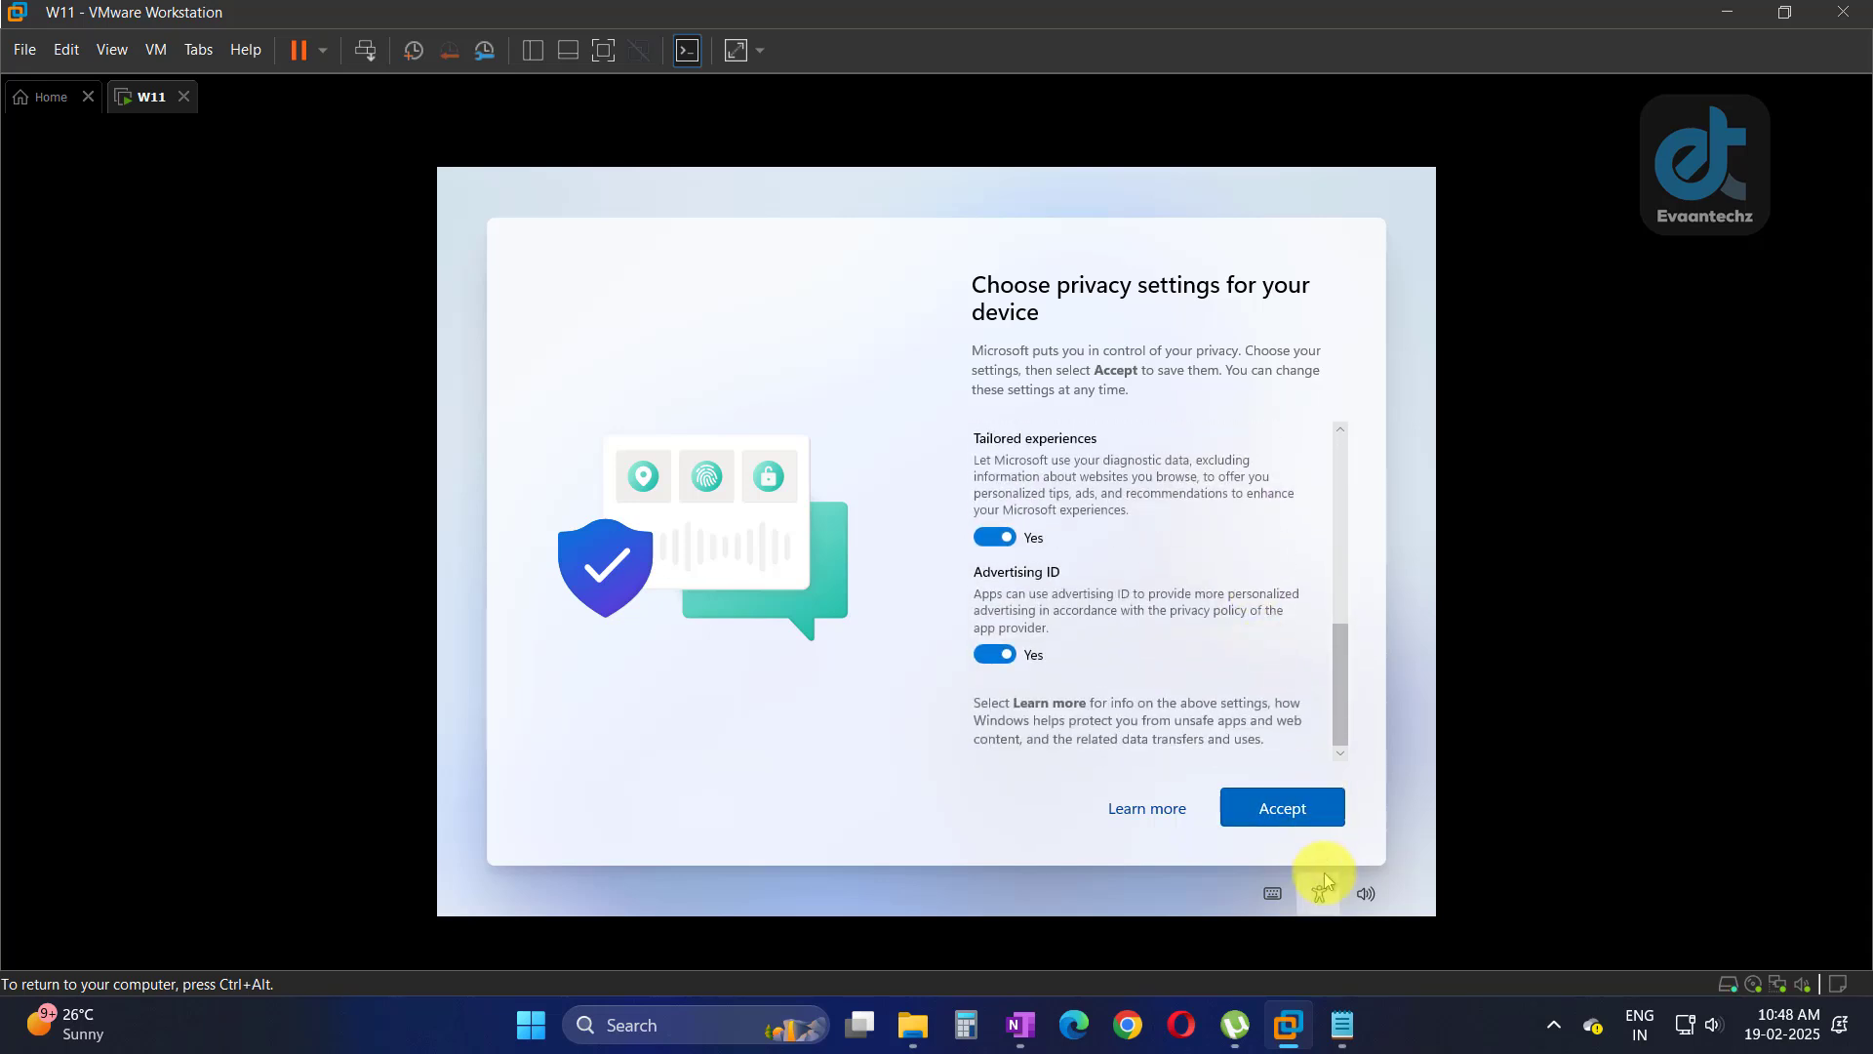
click(1298, 807)
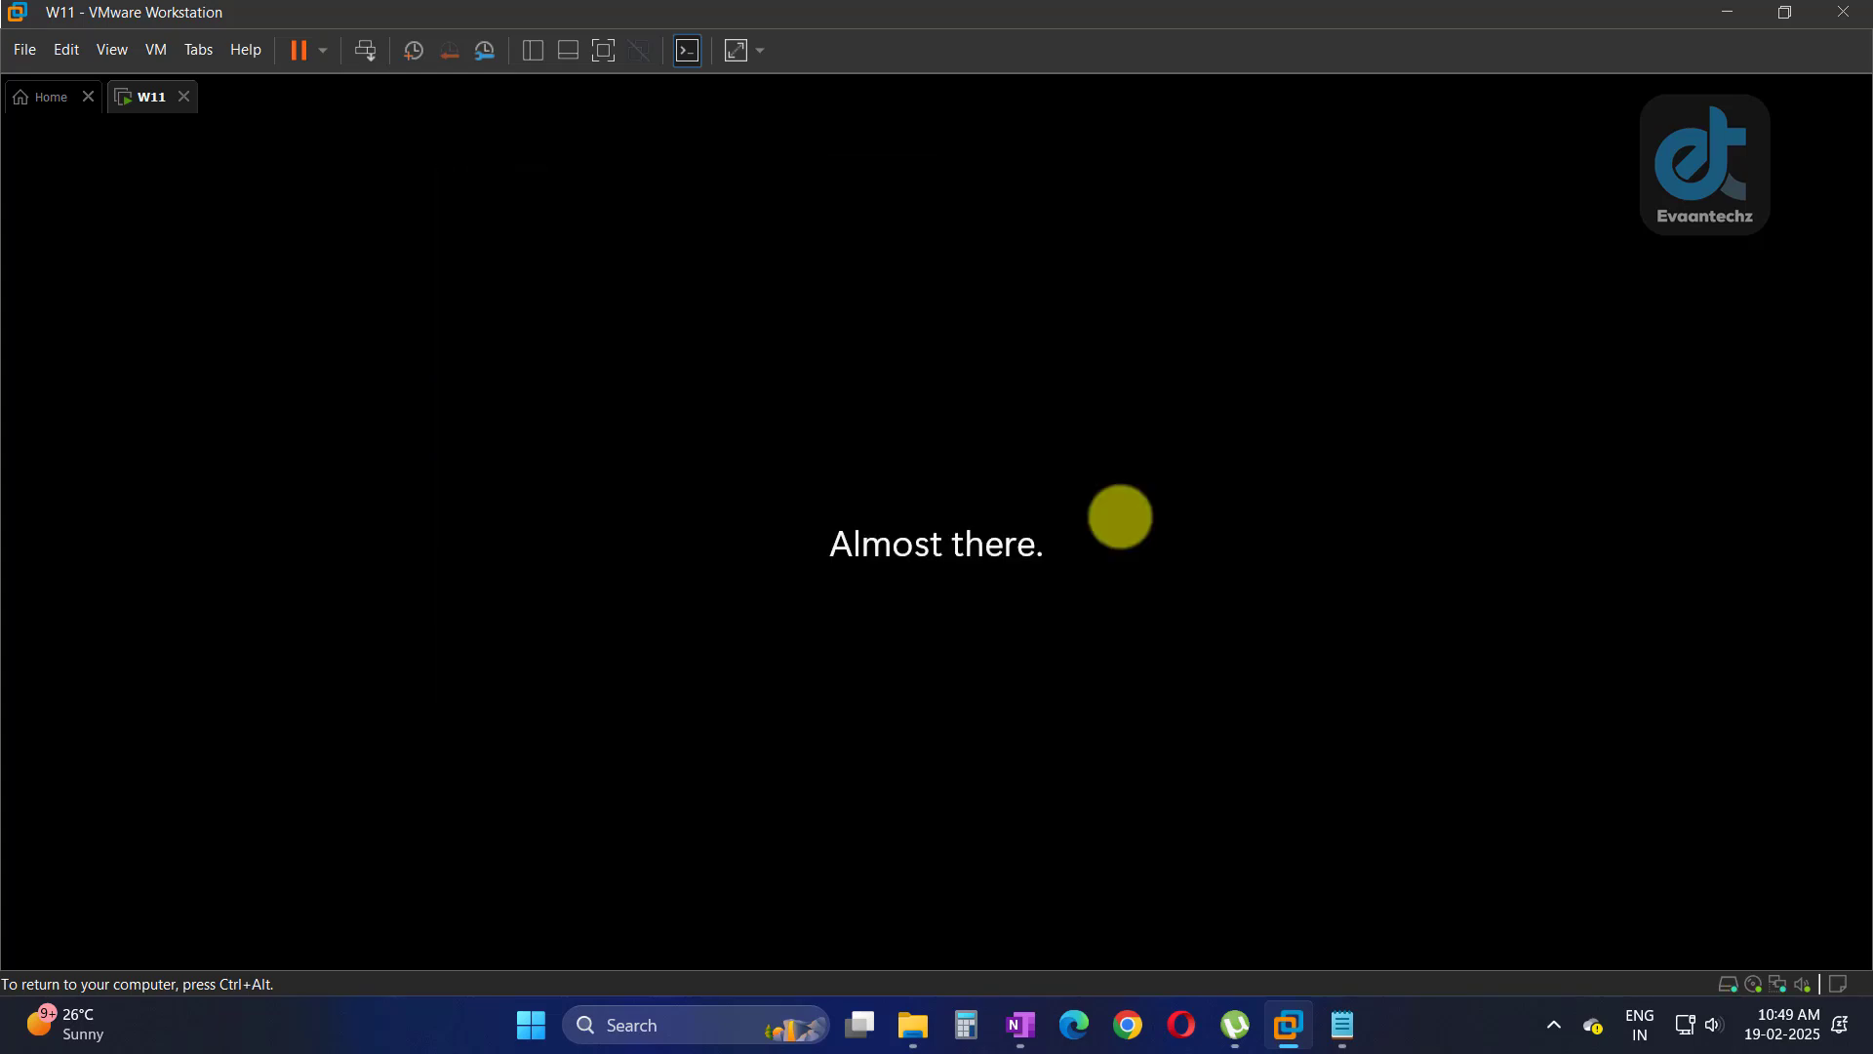
key(super)
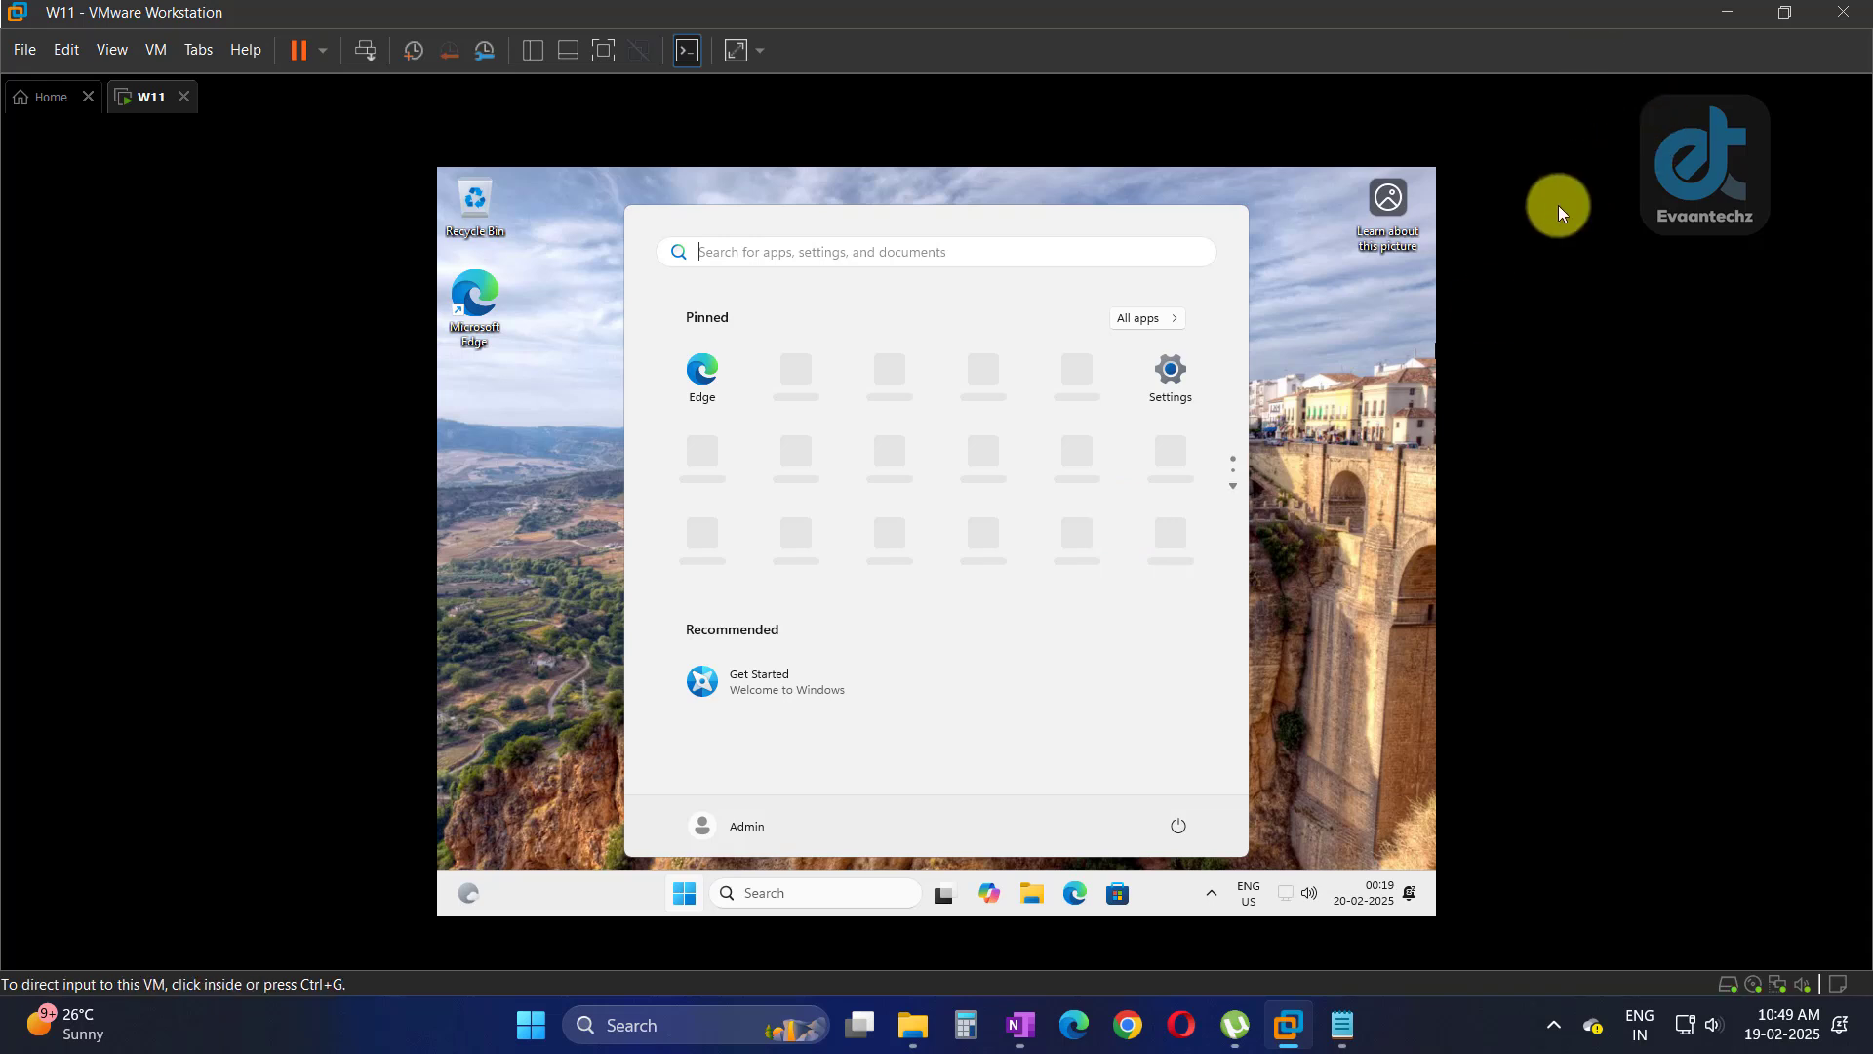
Step: Close the Start menu and go to the guest's Personalization > Themes settings
click(1344, 500)
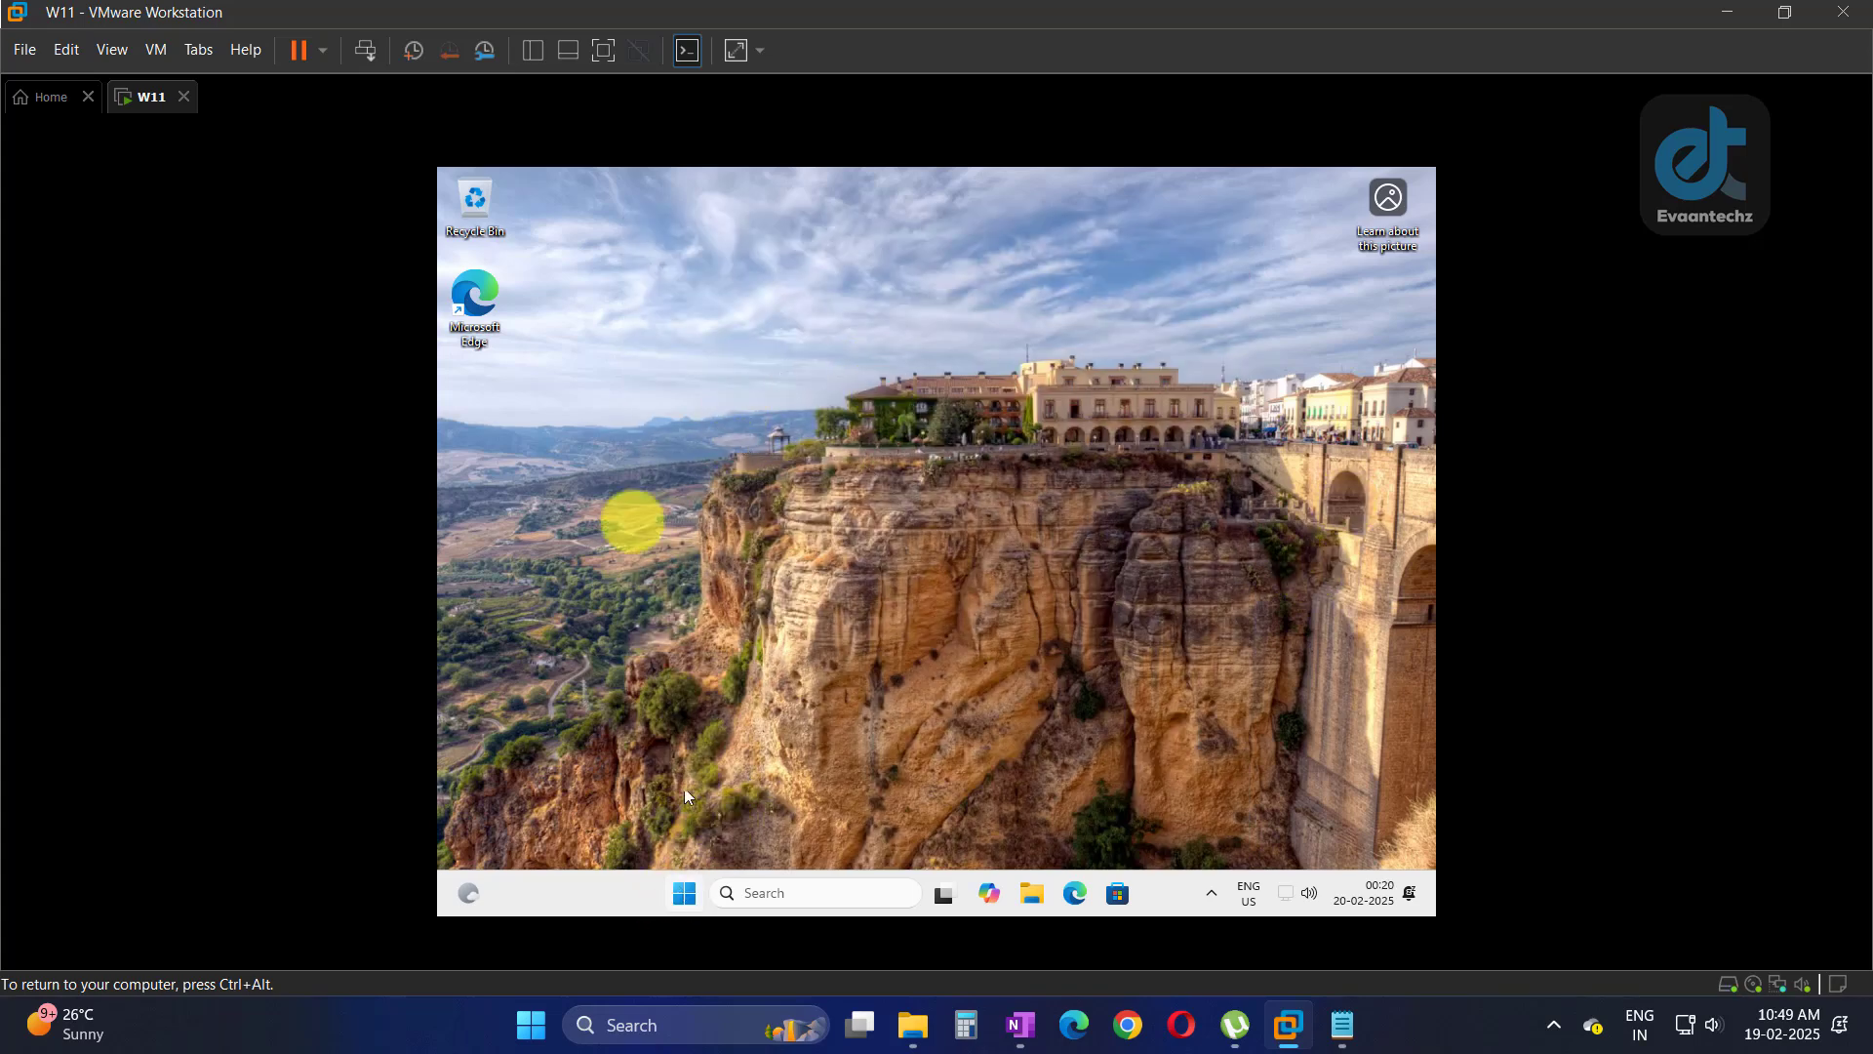
click(154, 51)
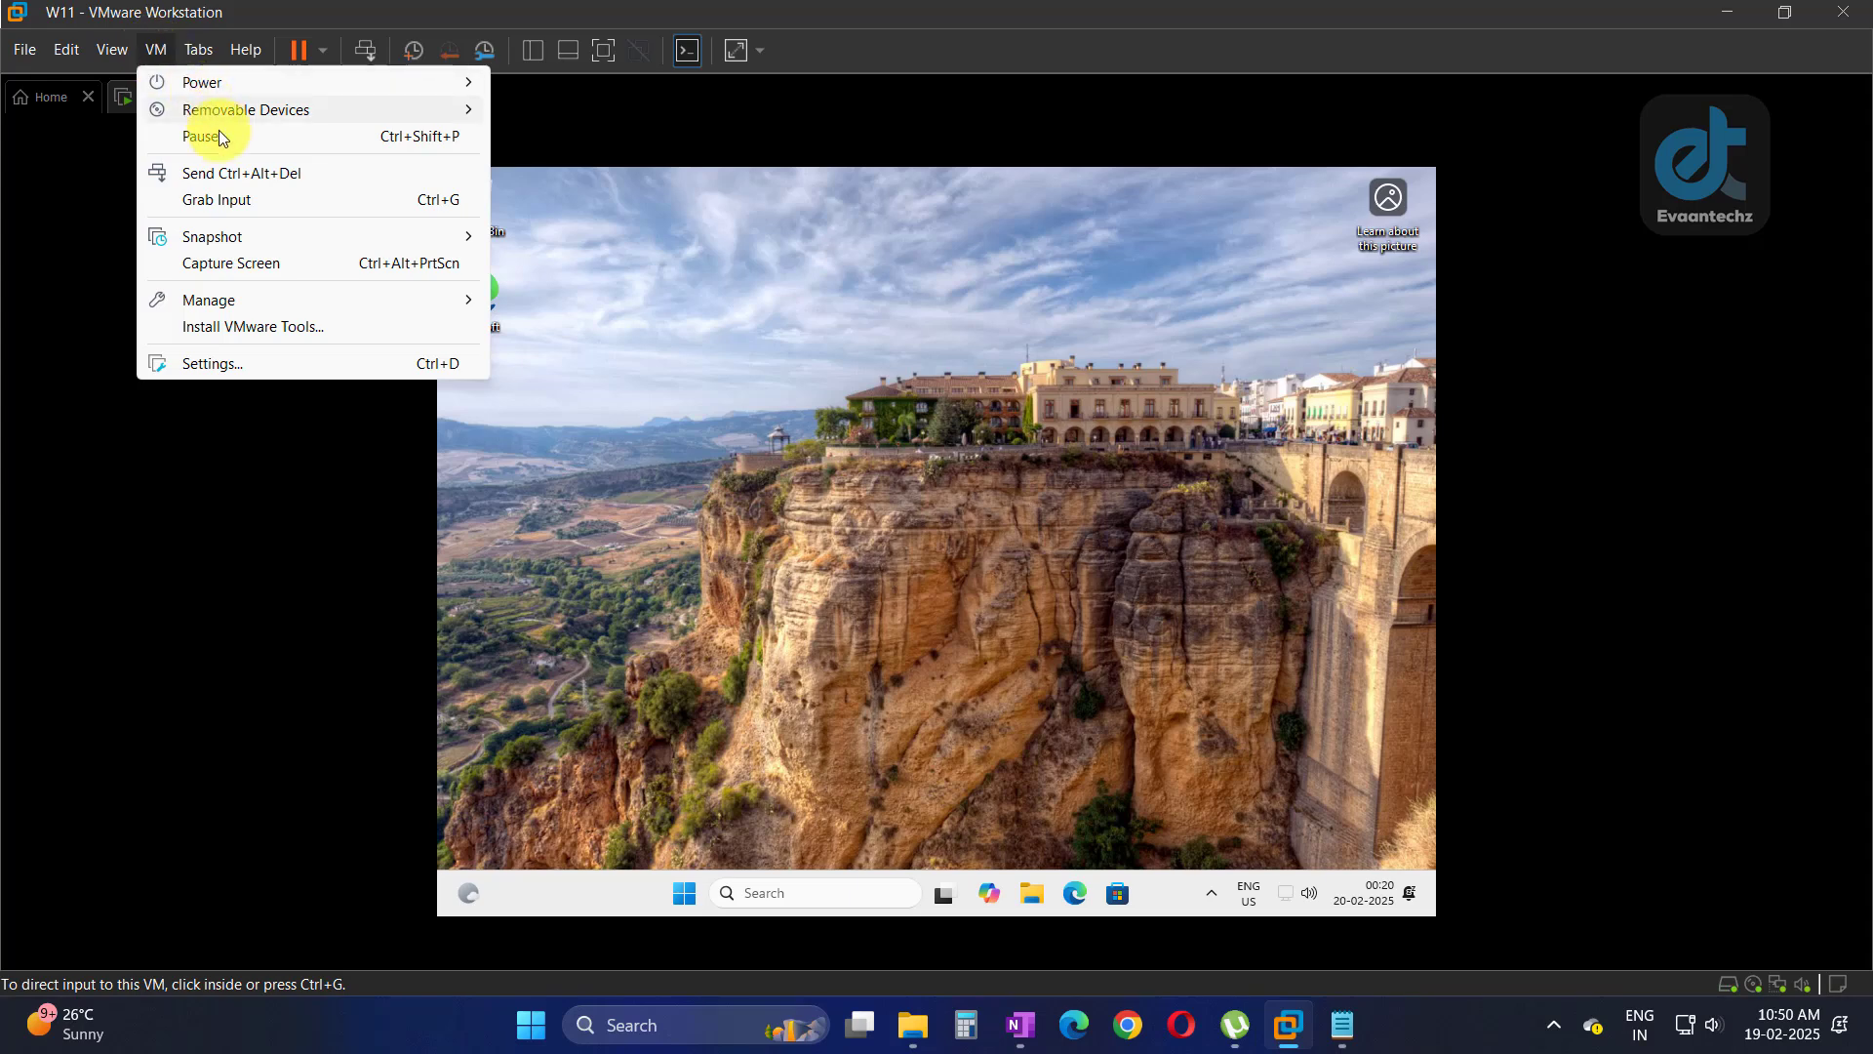
click(818, 421)
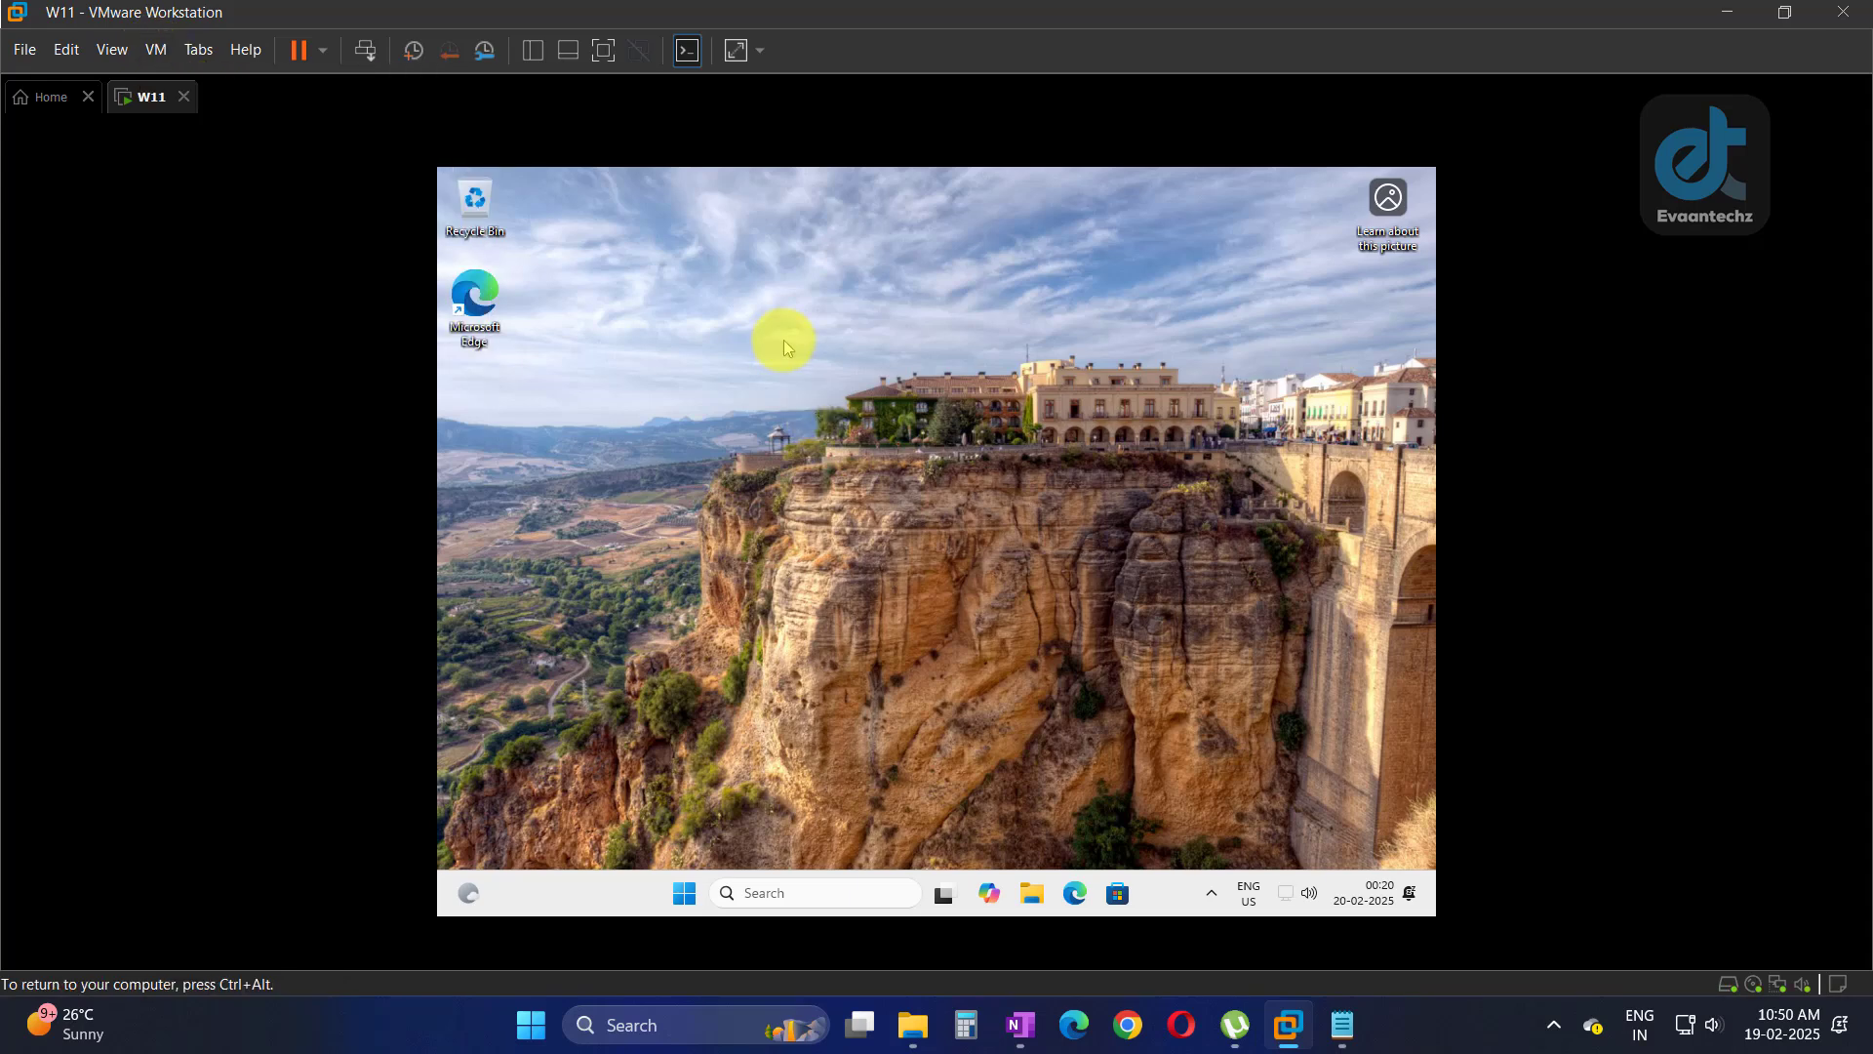
right_click(859, 543)
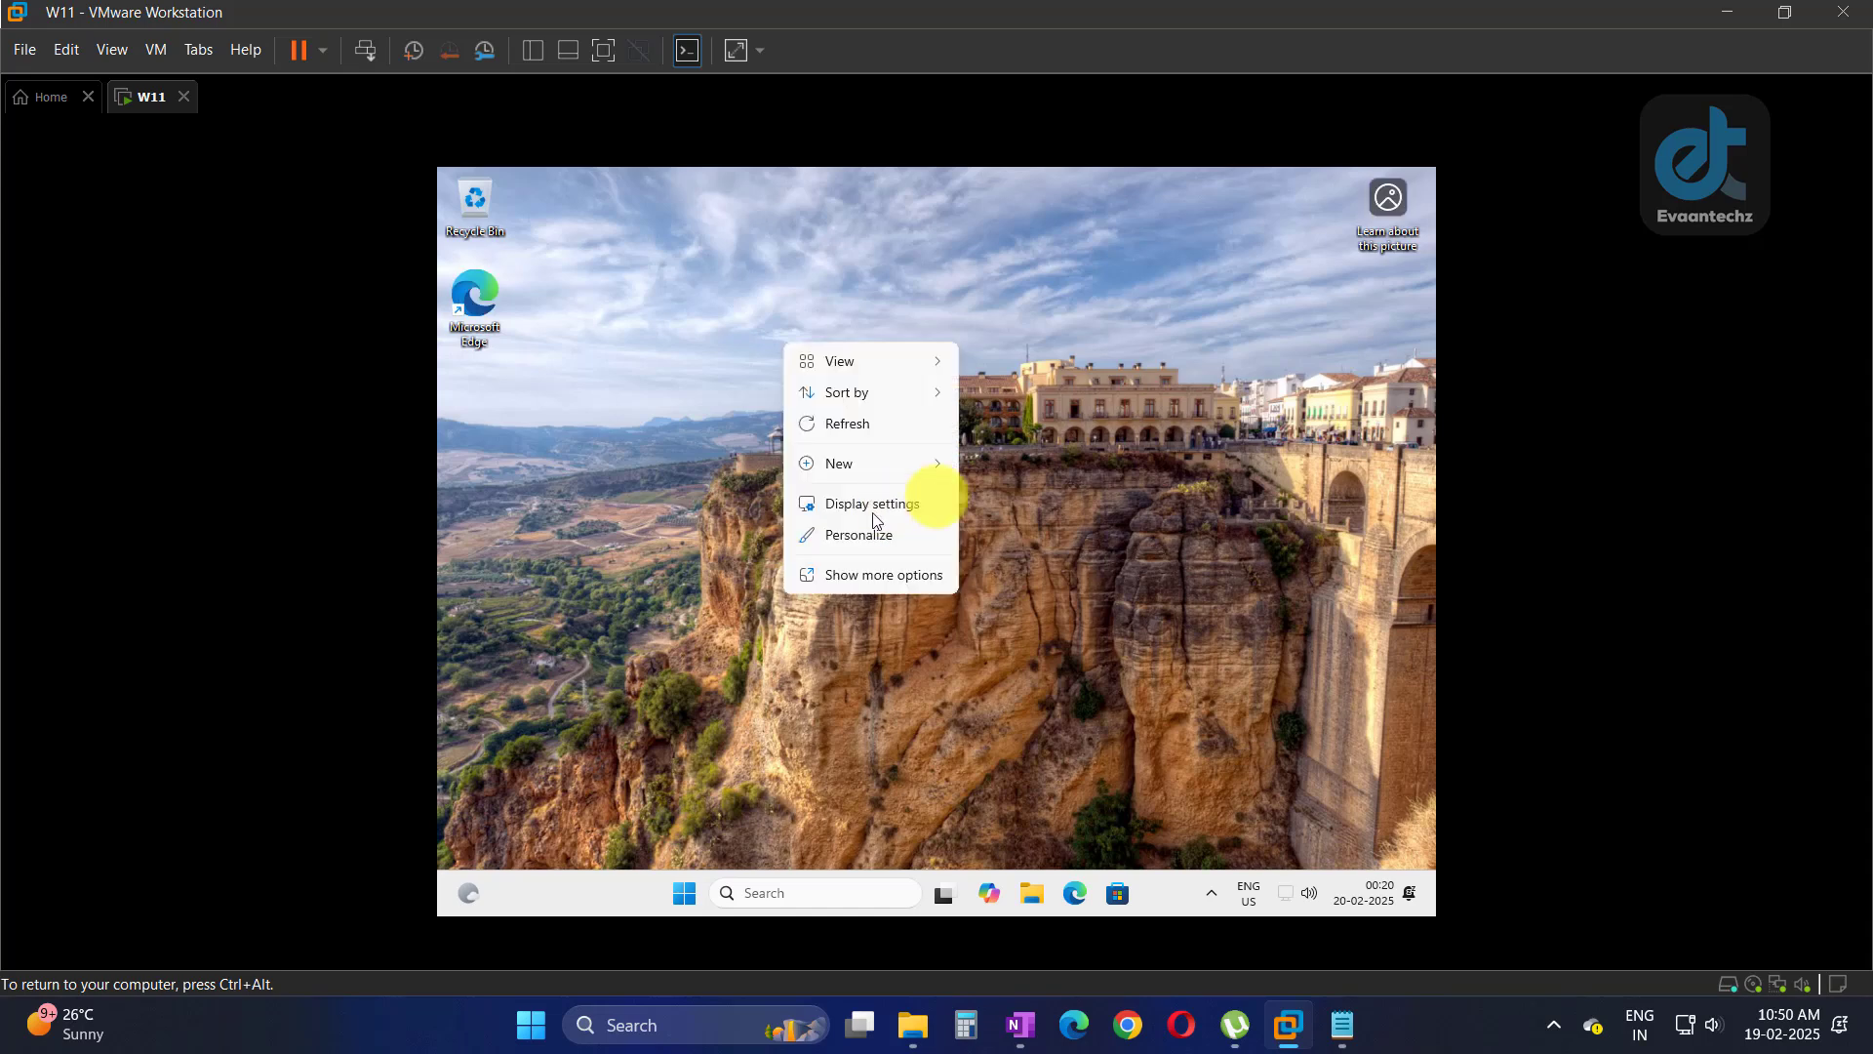
click(863, 539)
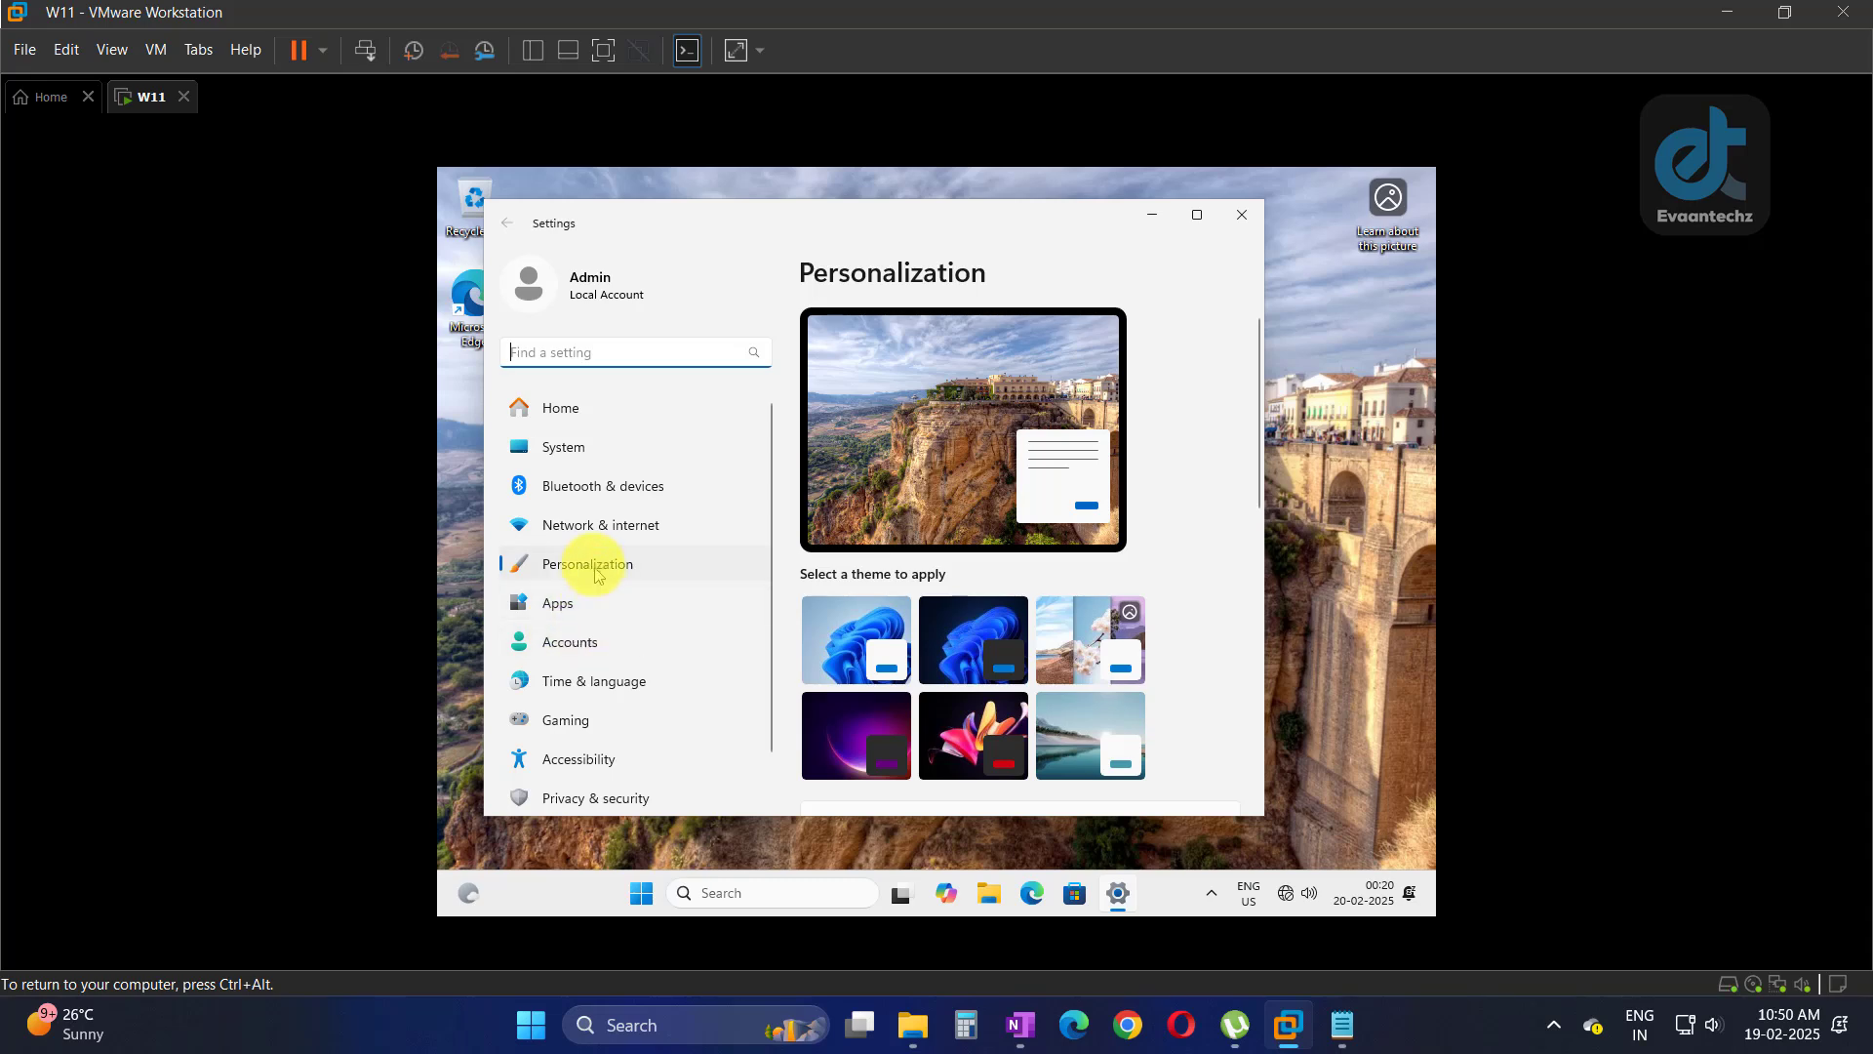
scroll(863, 564, down, 1)
scroll(868, 561, down, 3)
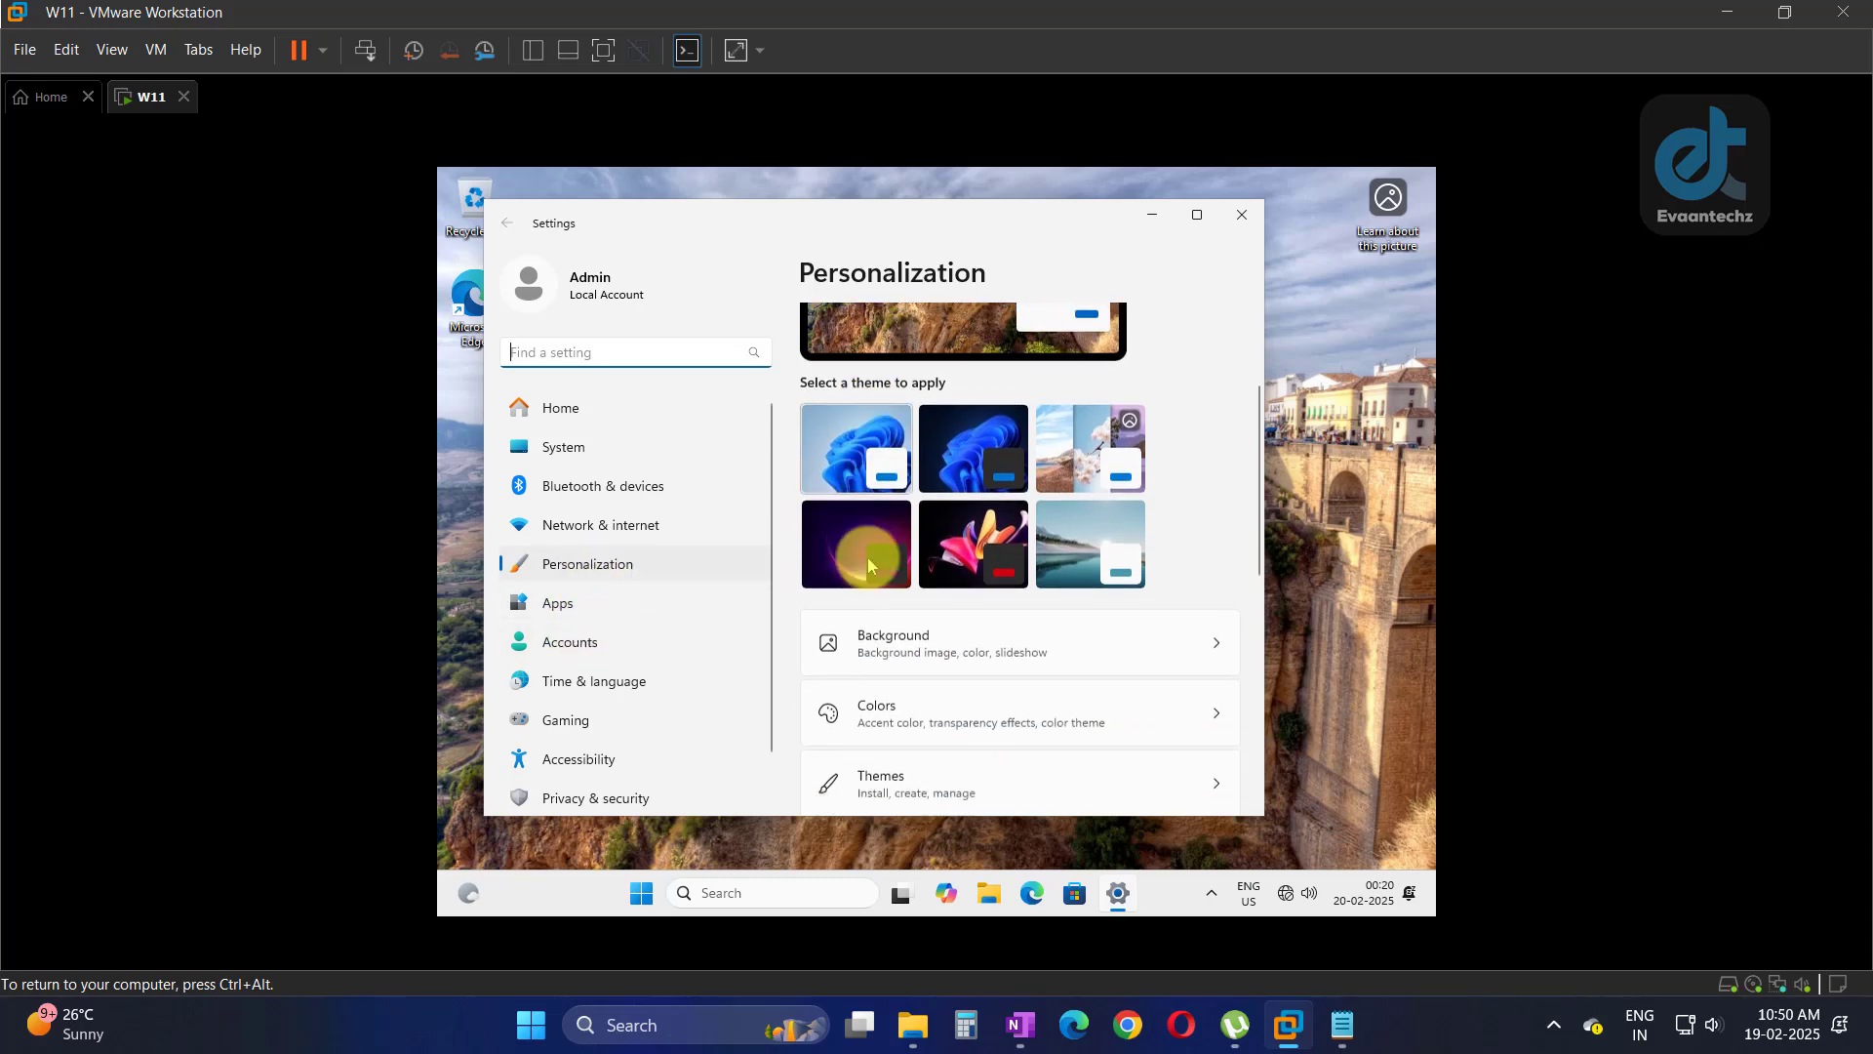
click(907, 599)
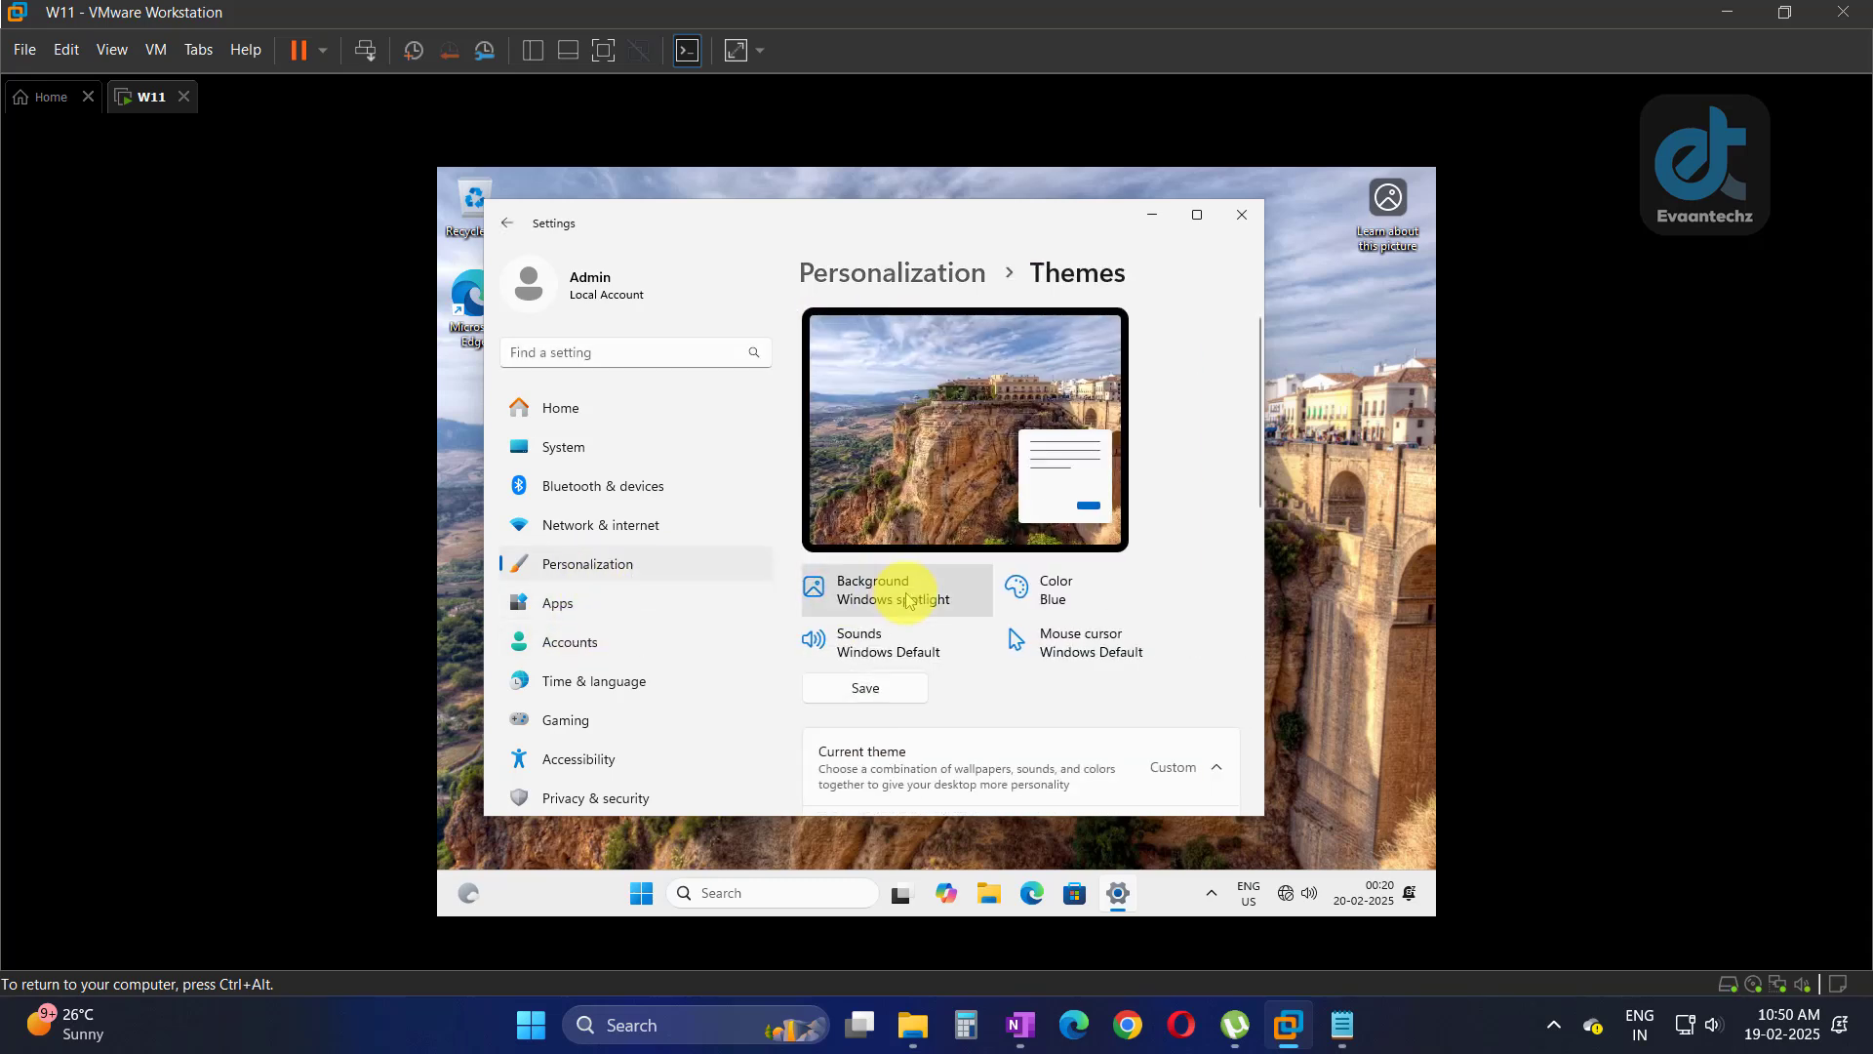
Step: Enable the Computer and Network desktop icons, then close the Settings window
scroll(921, 605, down, 3)
scroll(1138, 561, down, 5)
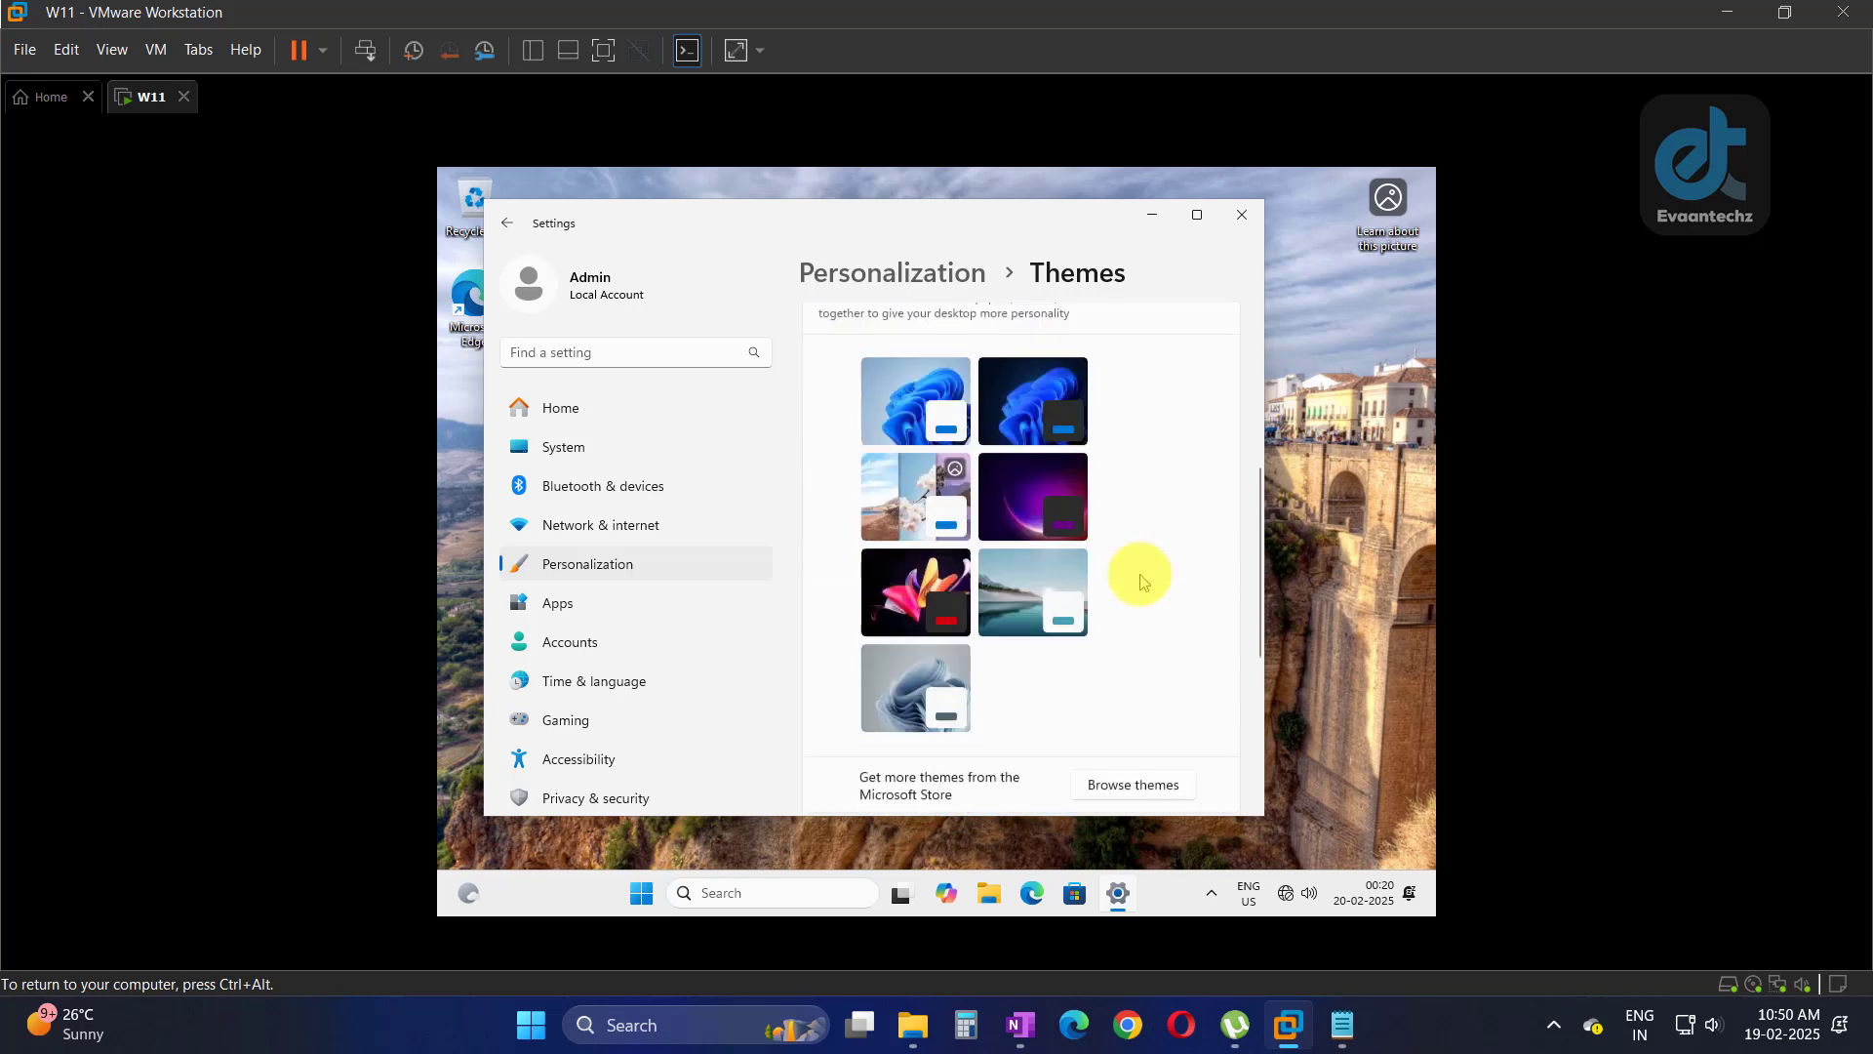
click(935, 606)
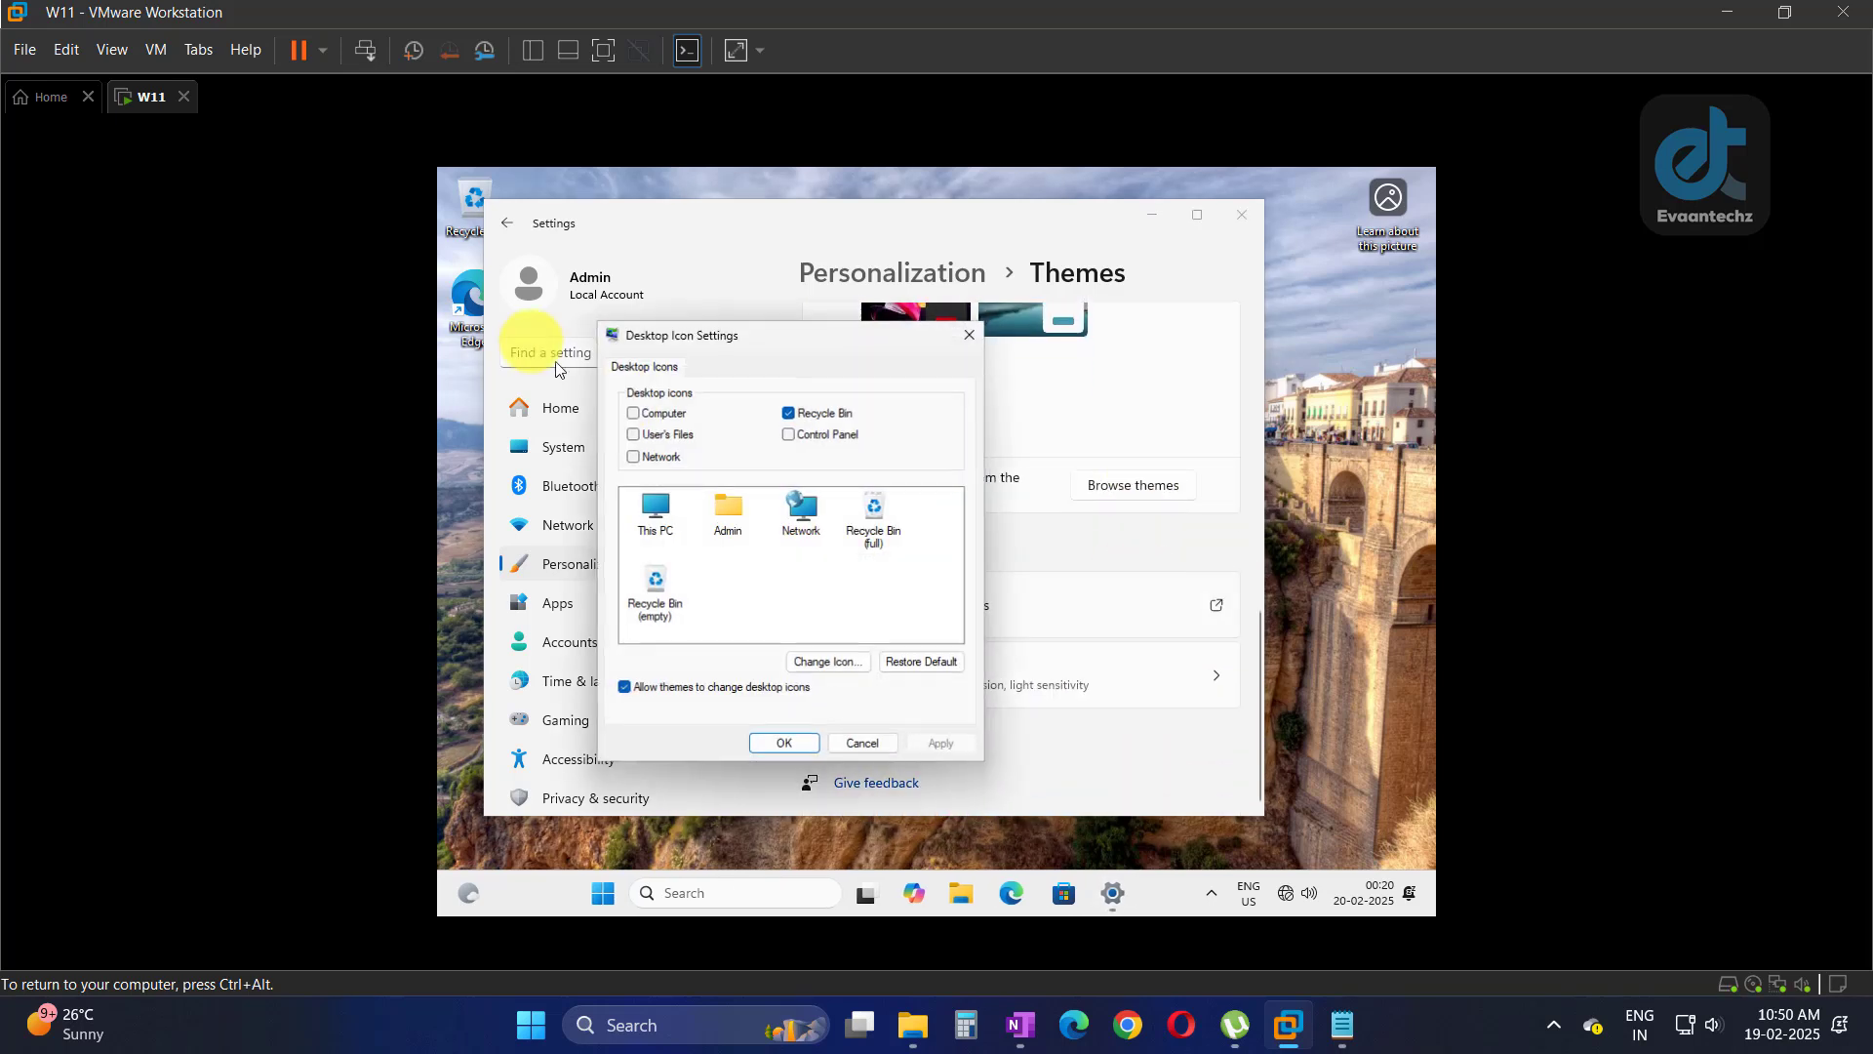
click(664, 416)
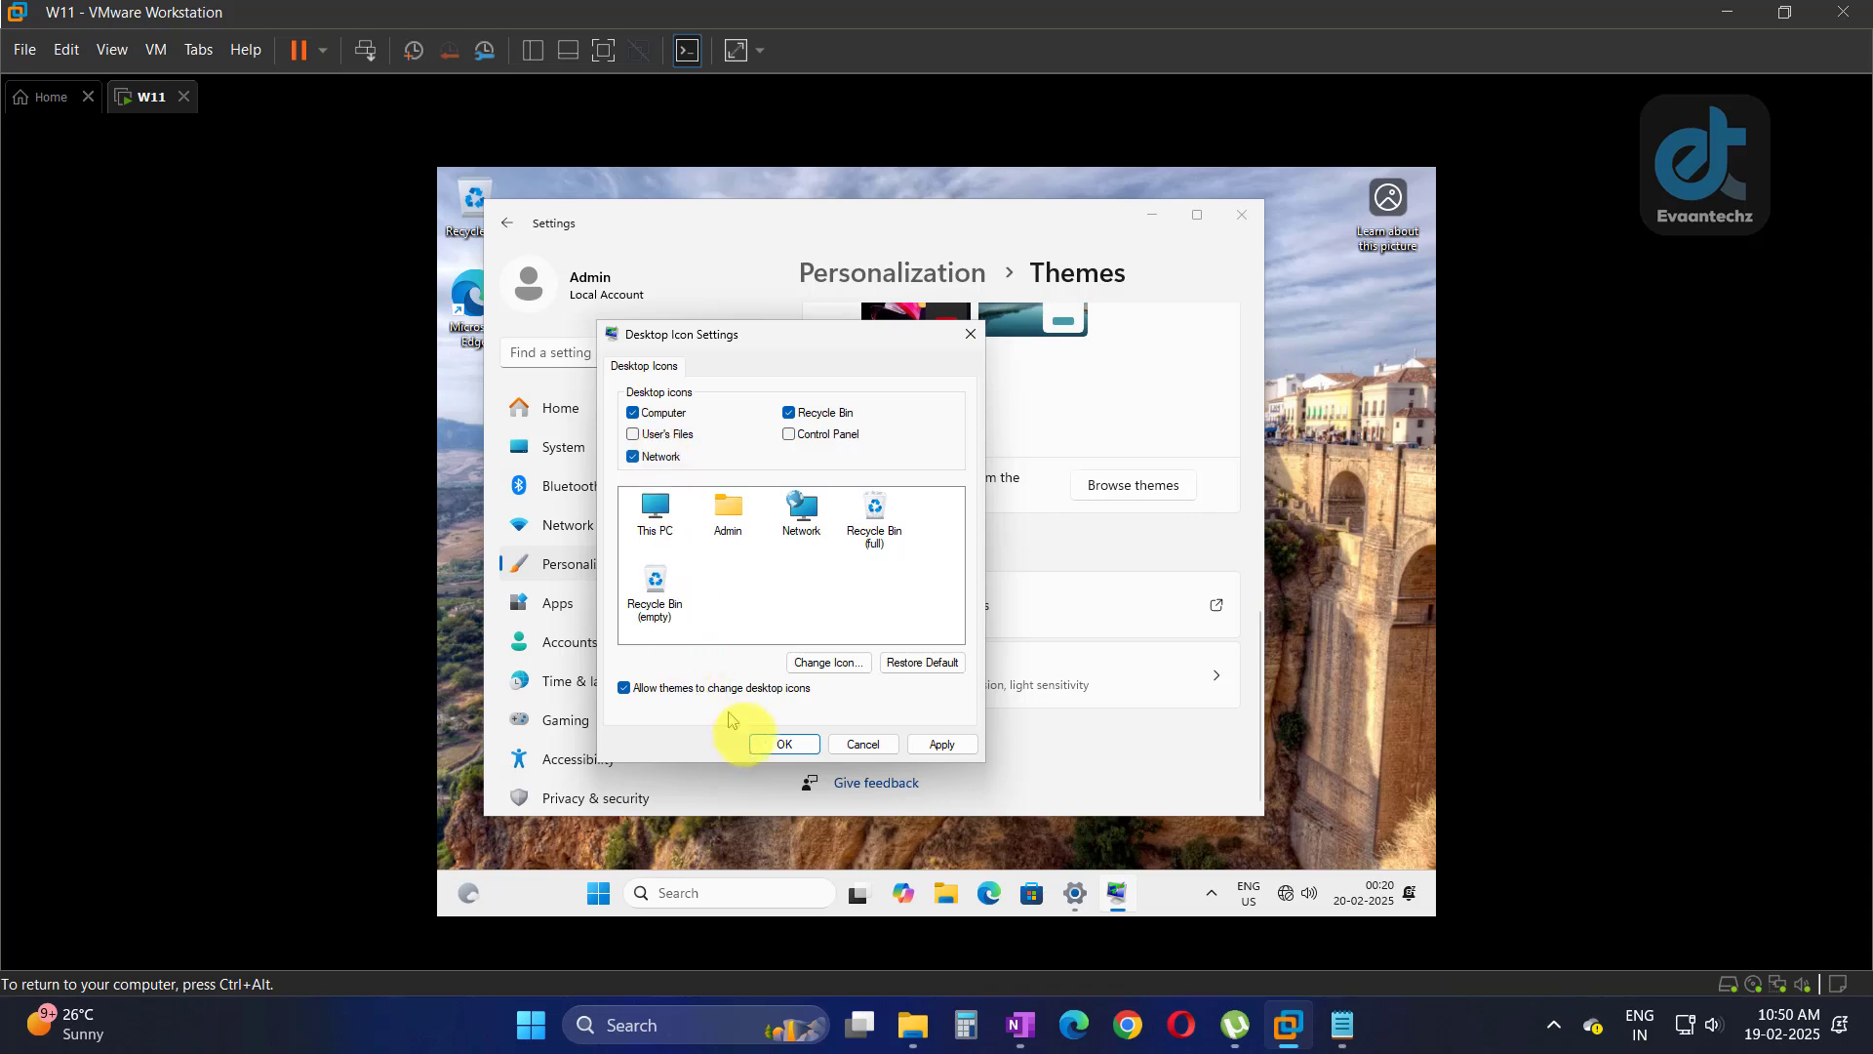
click(769, 745)
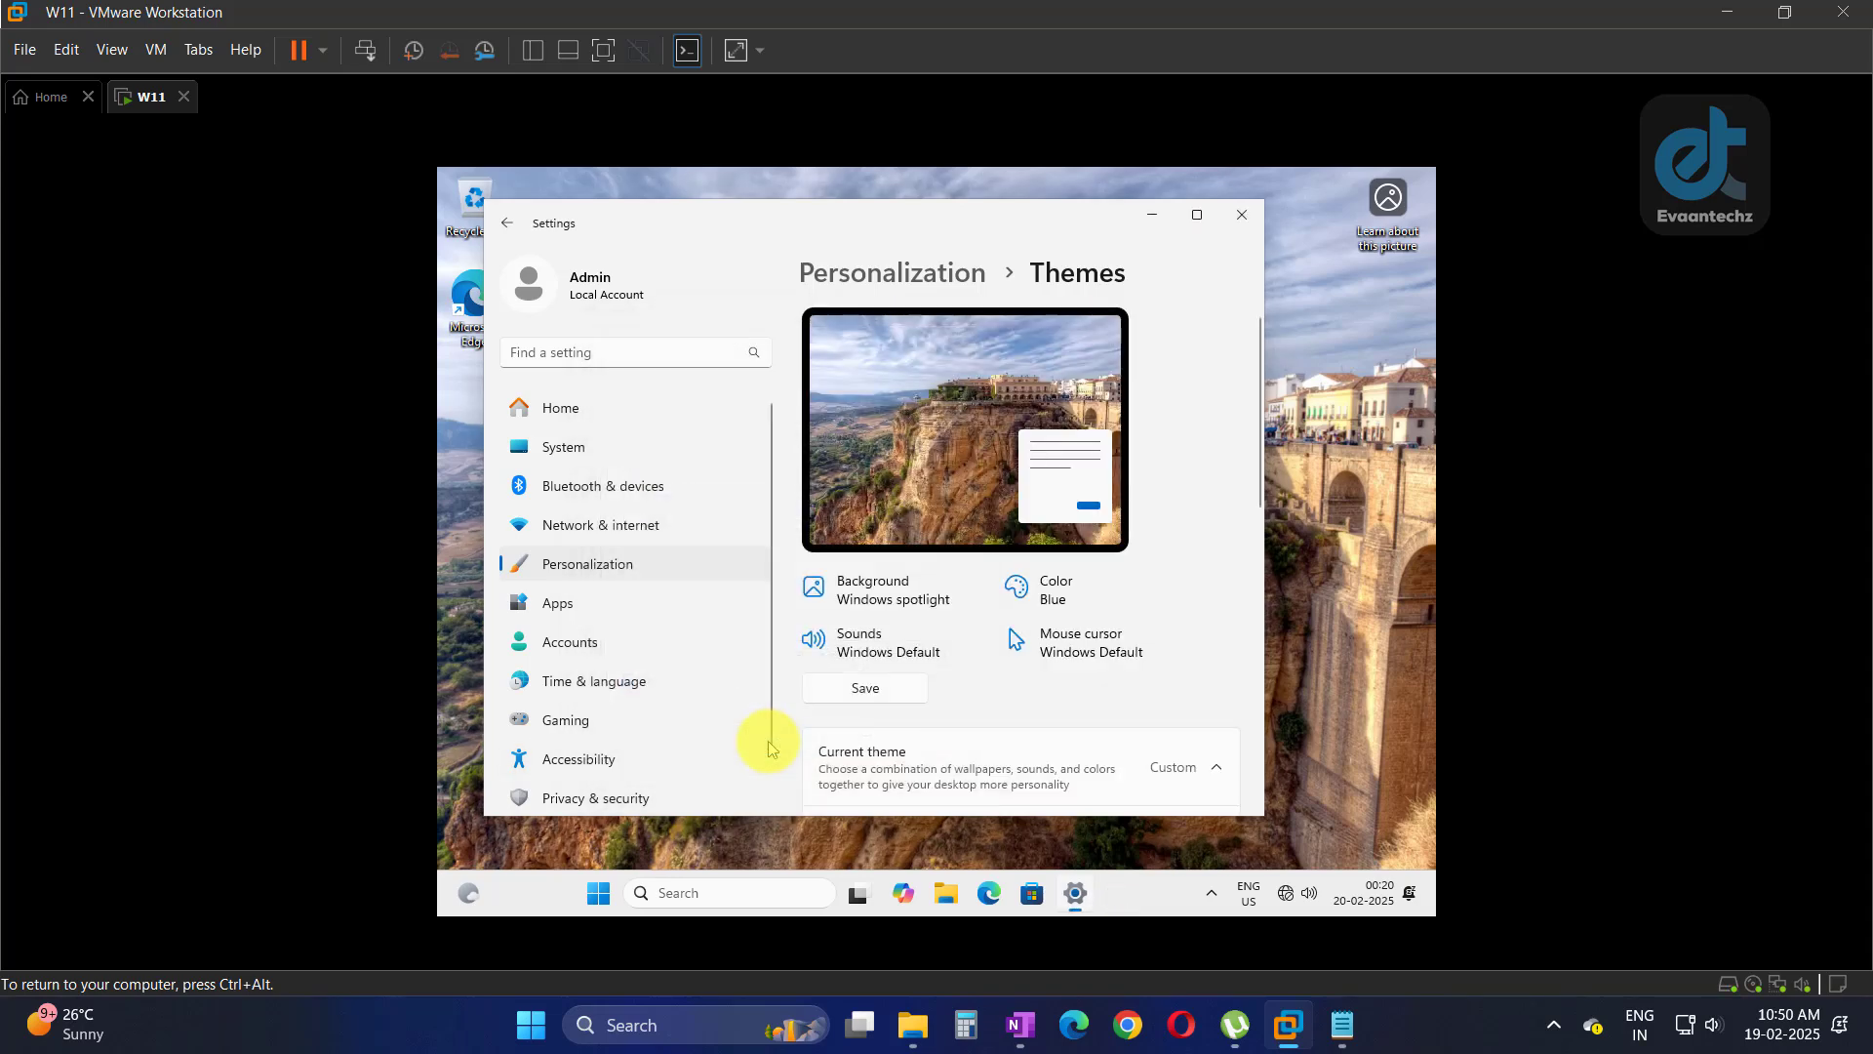
click(1242, 215)
double_click(474, 500)
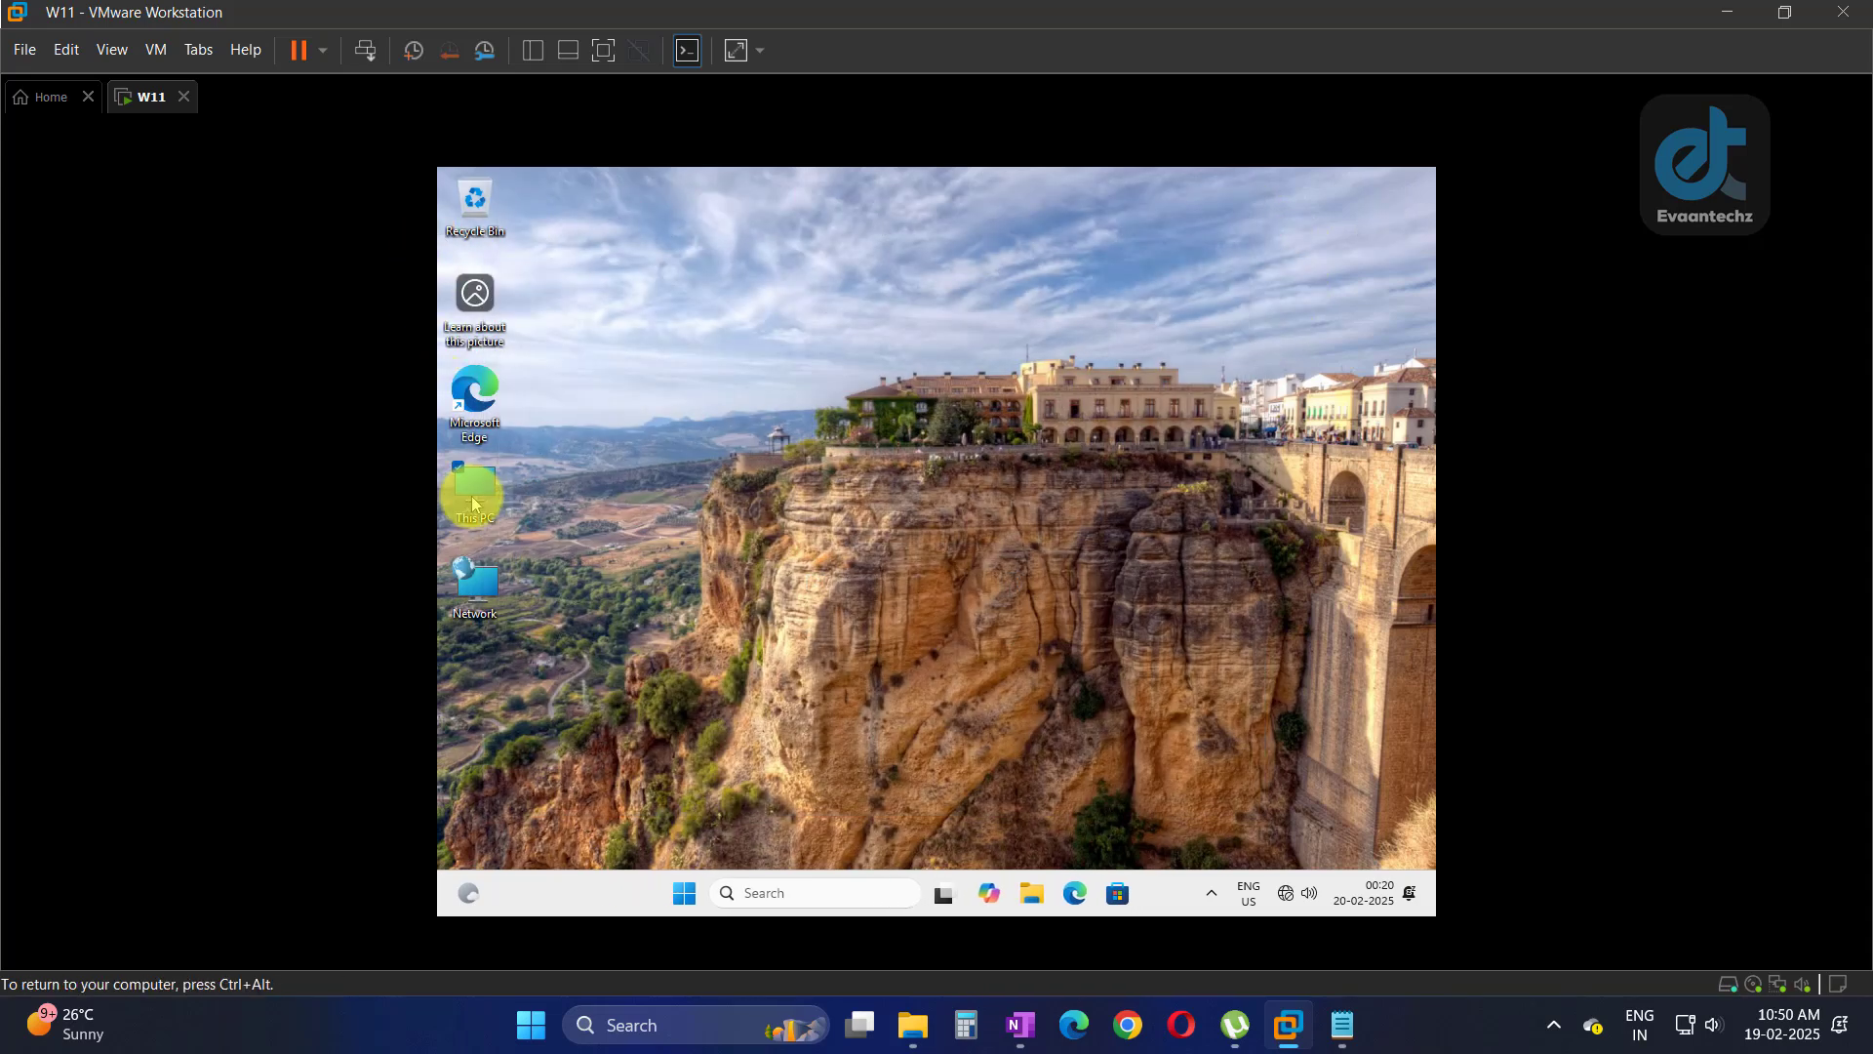
Step: Rename Local Disk (C:) to OS, granting administrator permission
click(874, 441)
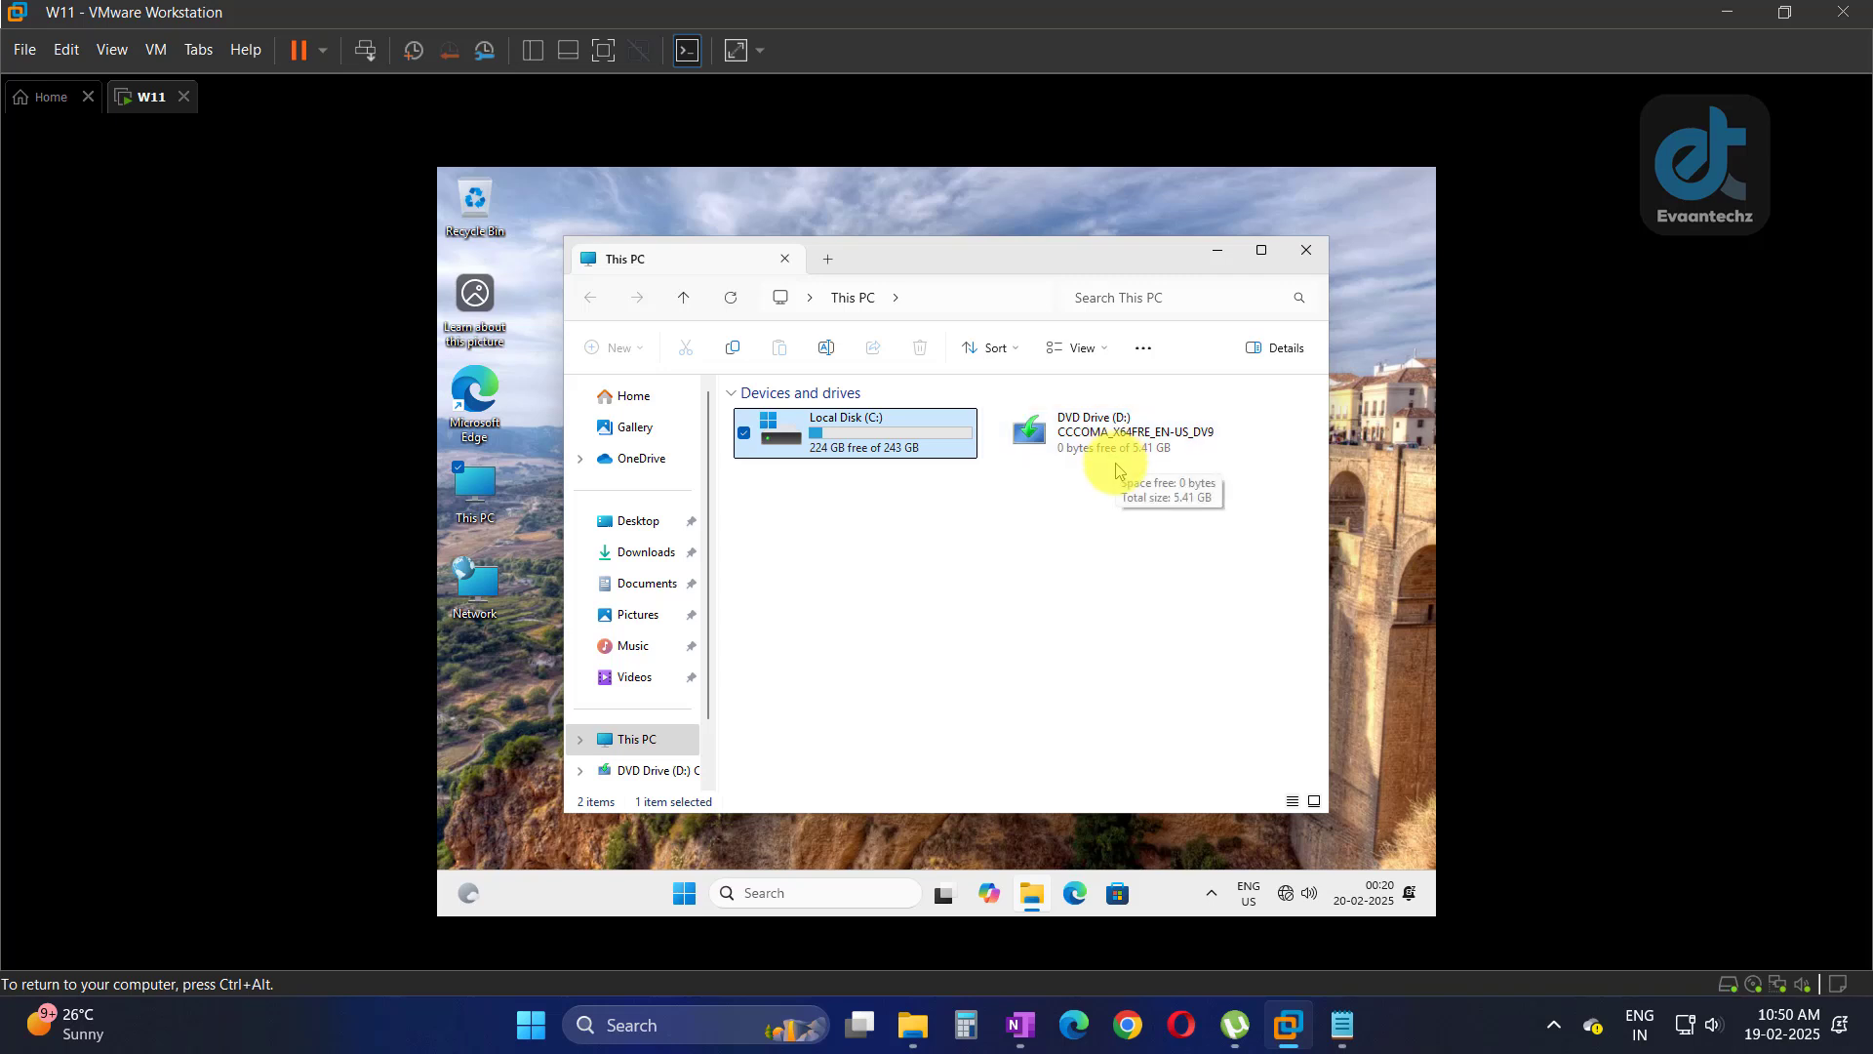
right_click(828, 426)
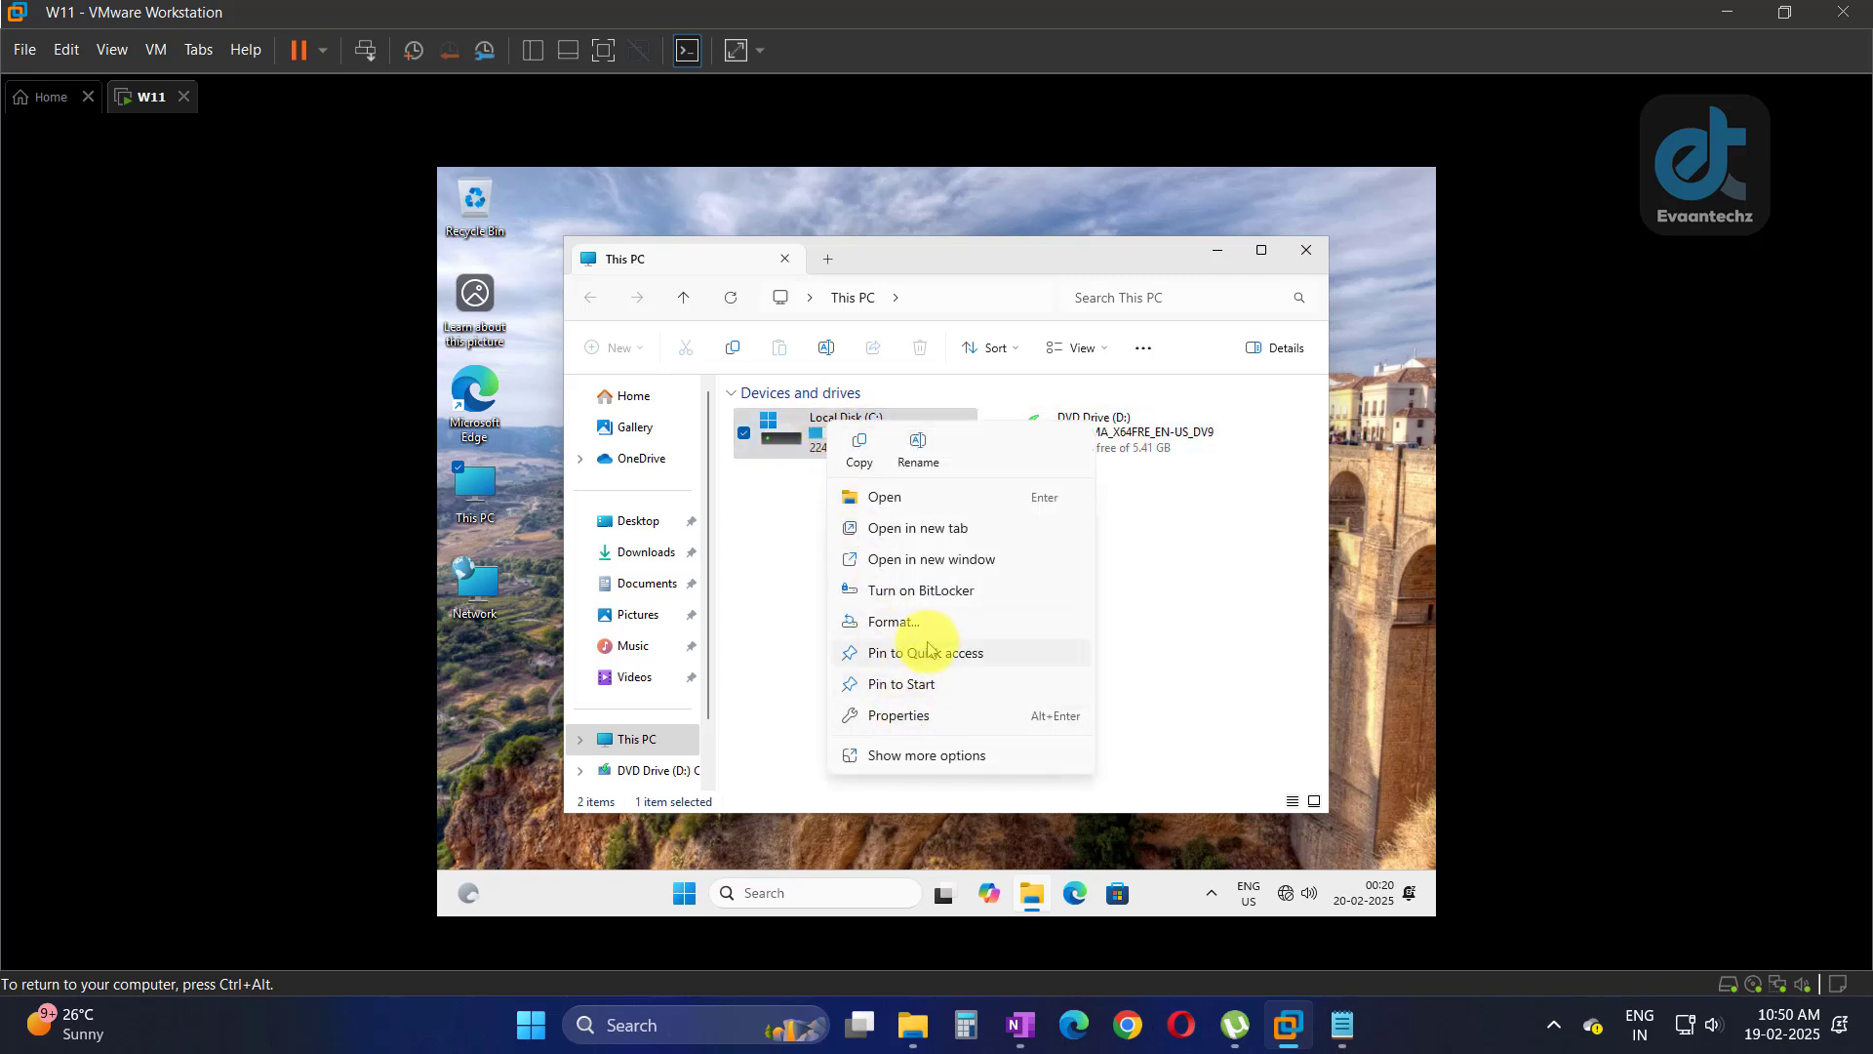
click(920, 459)
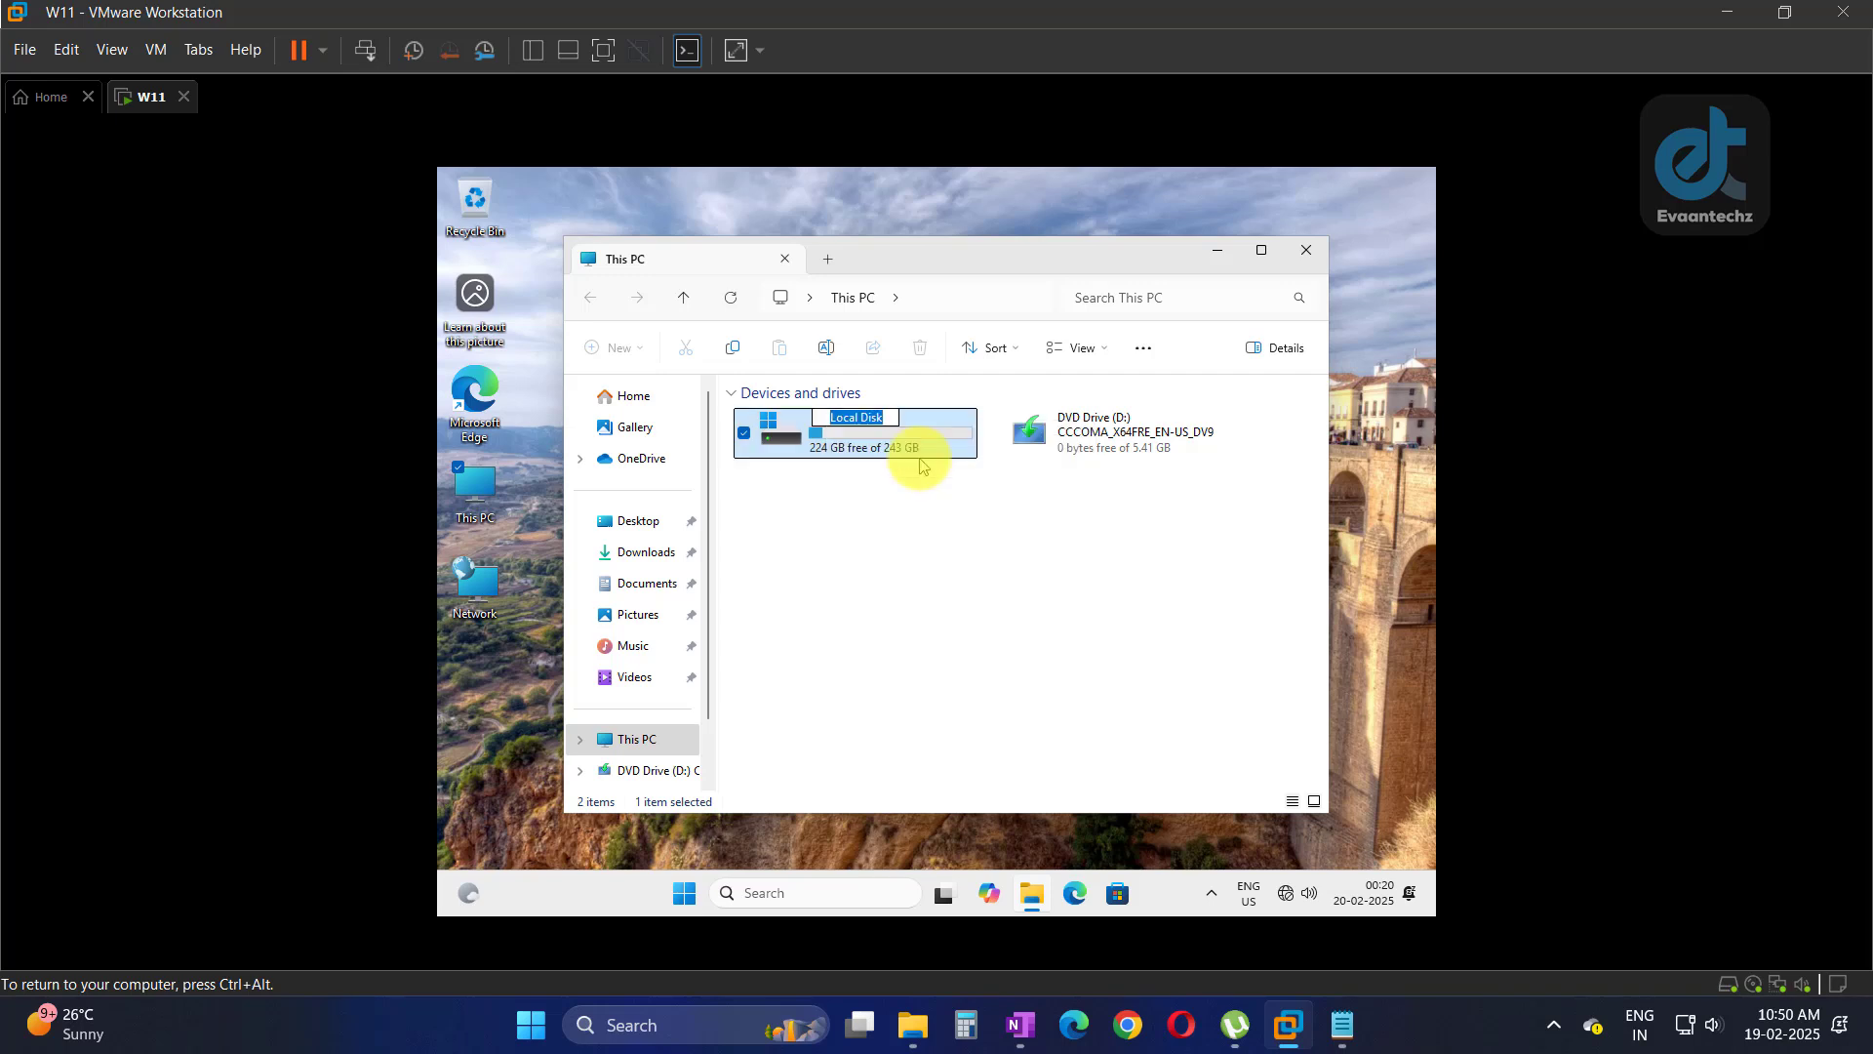
text(OS)
key(Return)
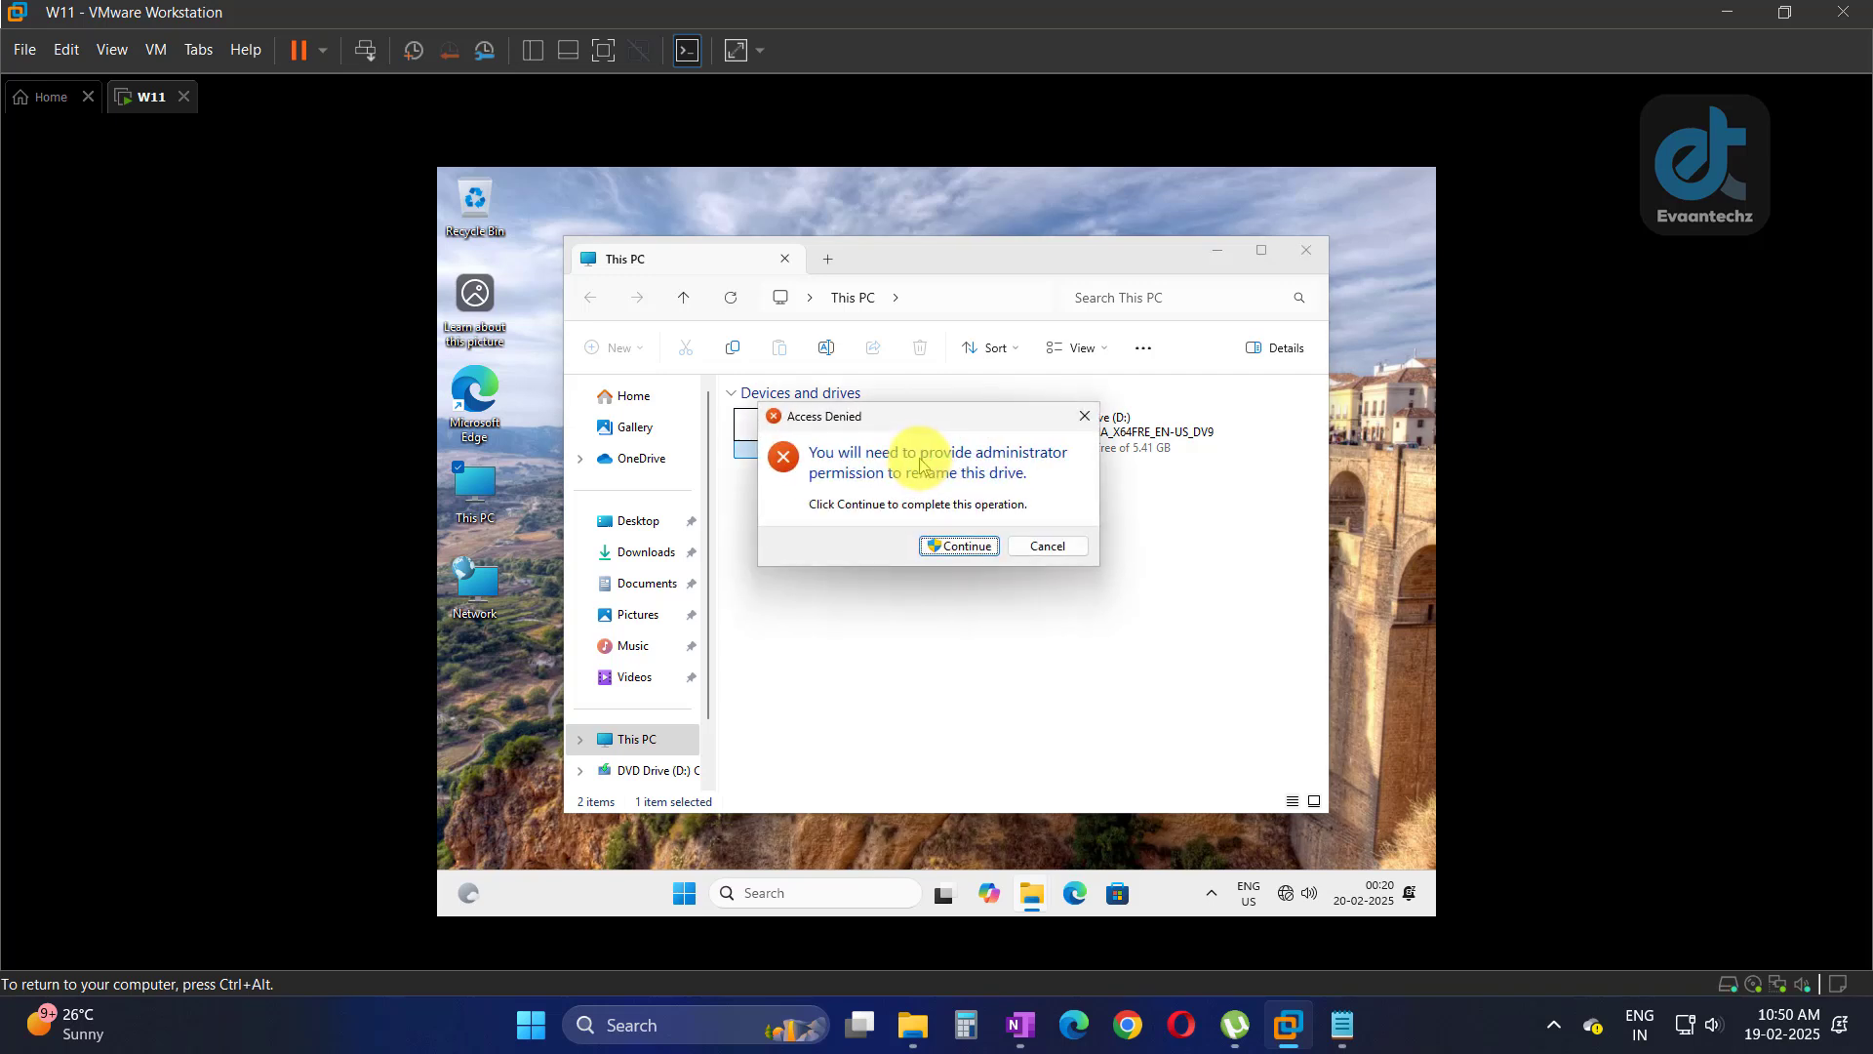
key(Return)
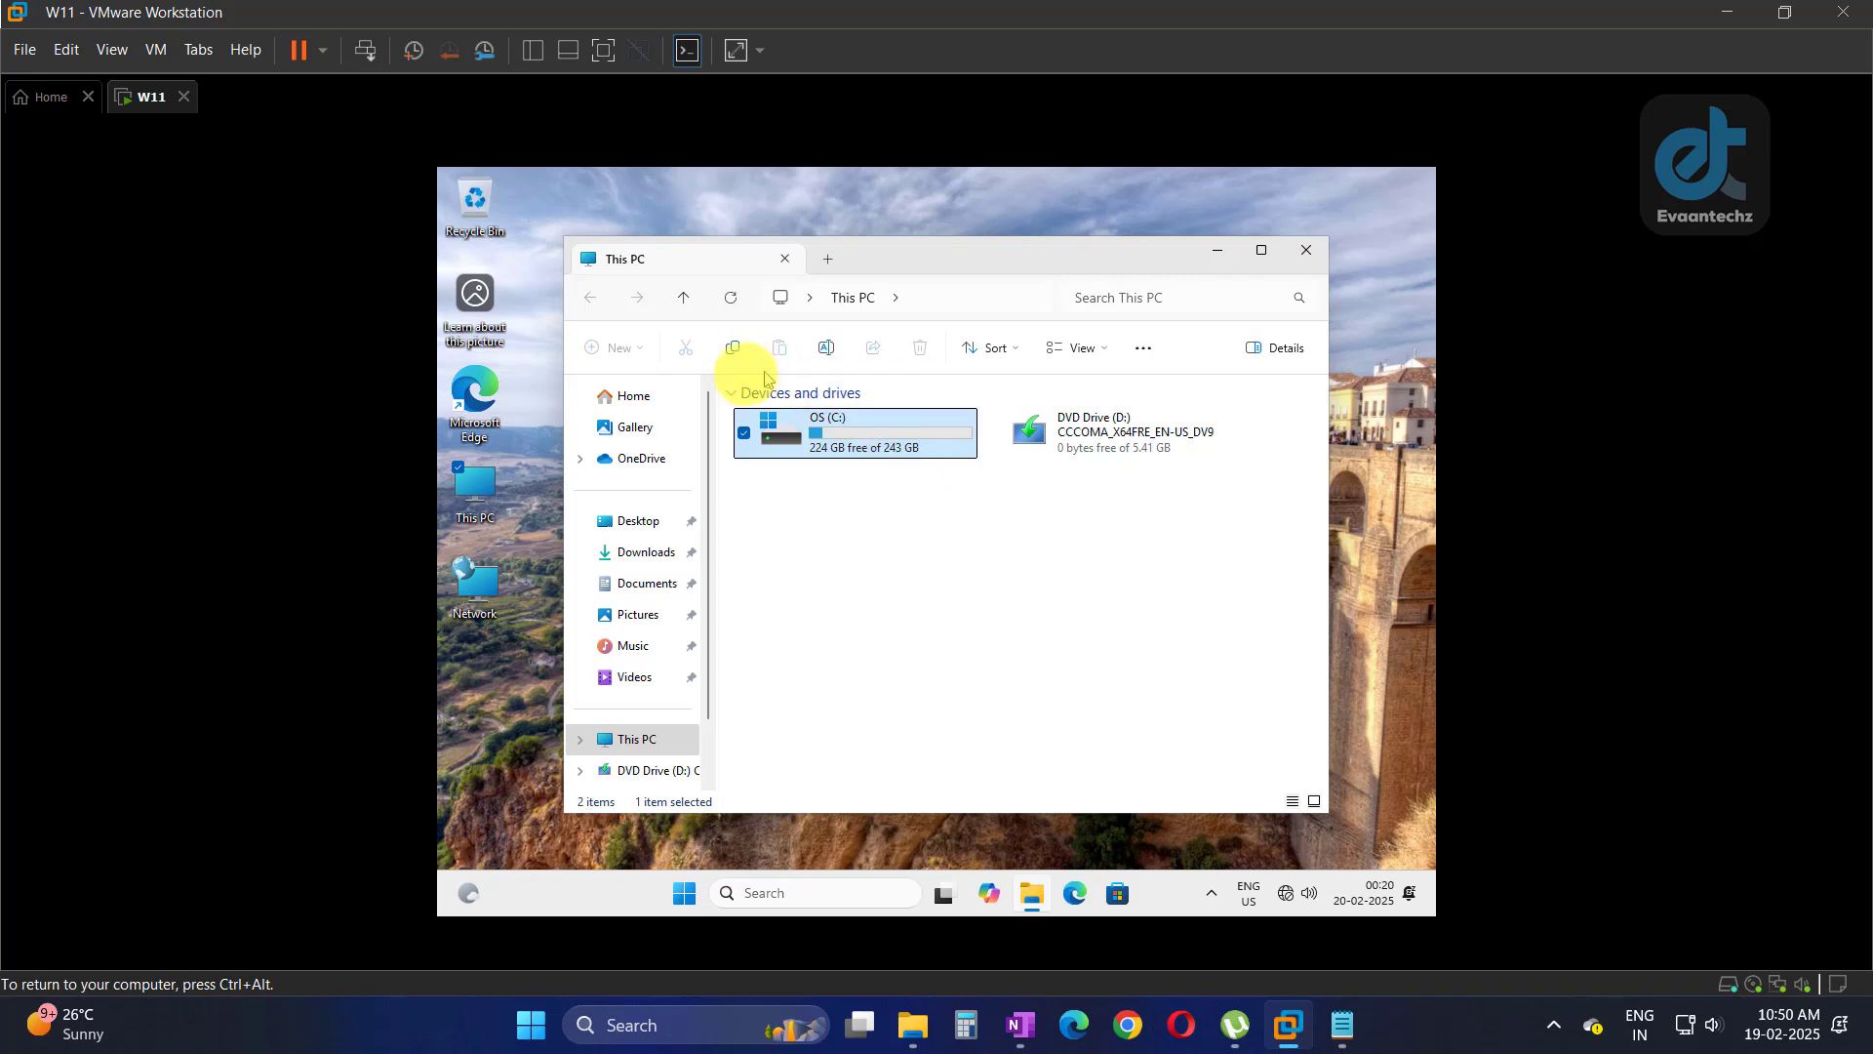
Step: Open Computer Management from the This PC icon via Show more options > Manage
right_click(468, 492)
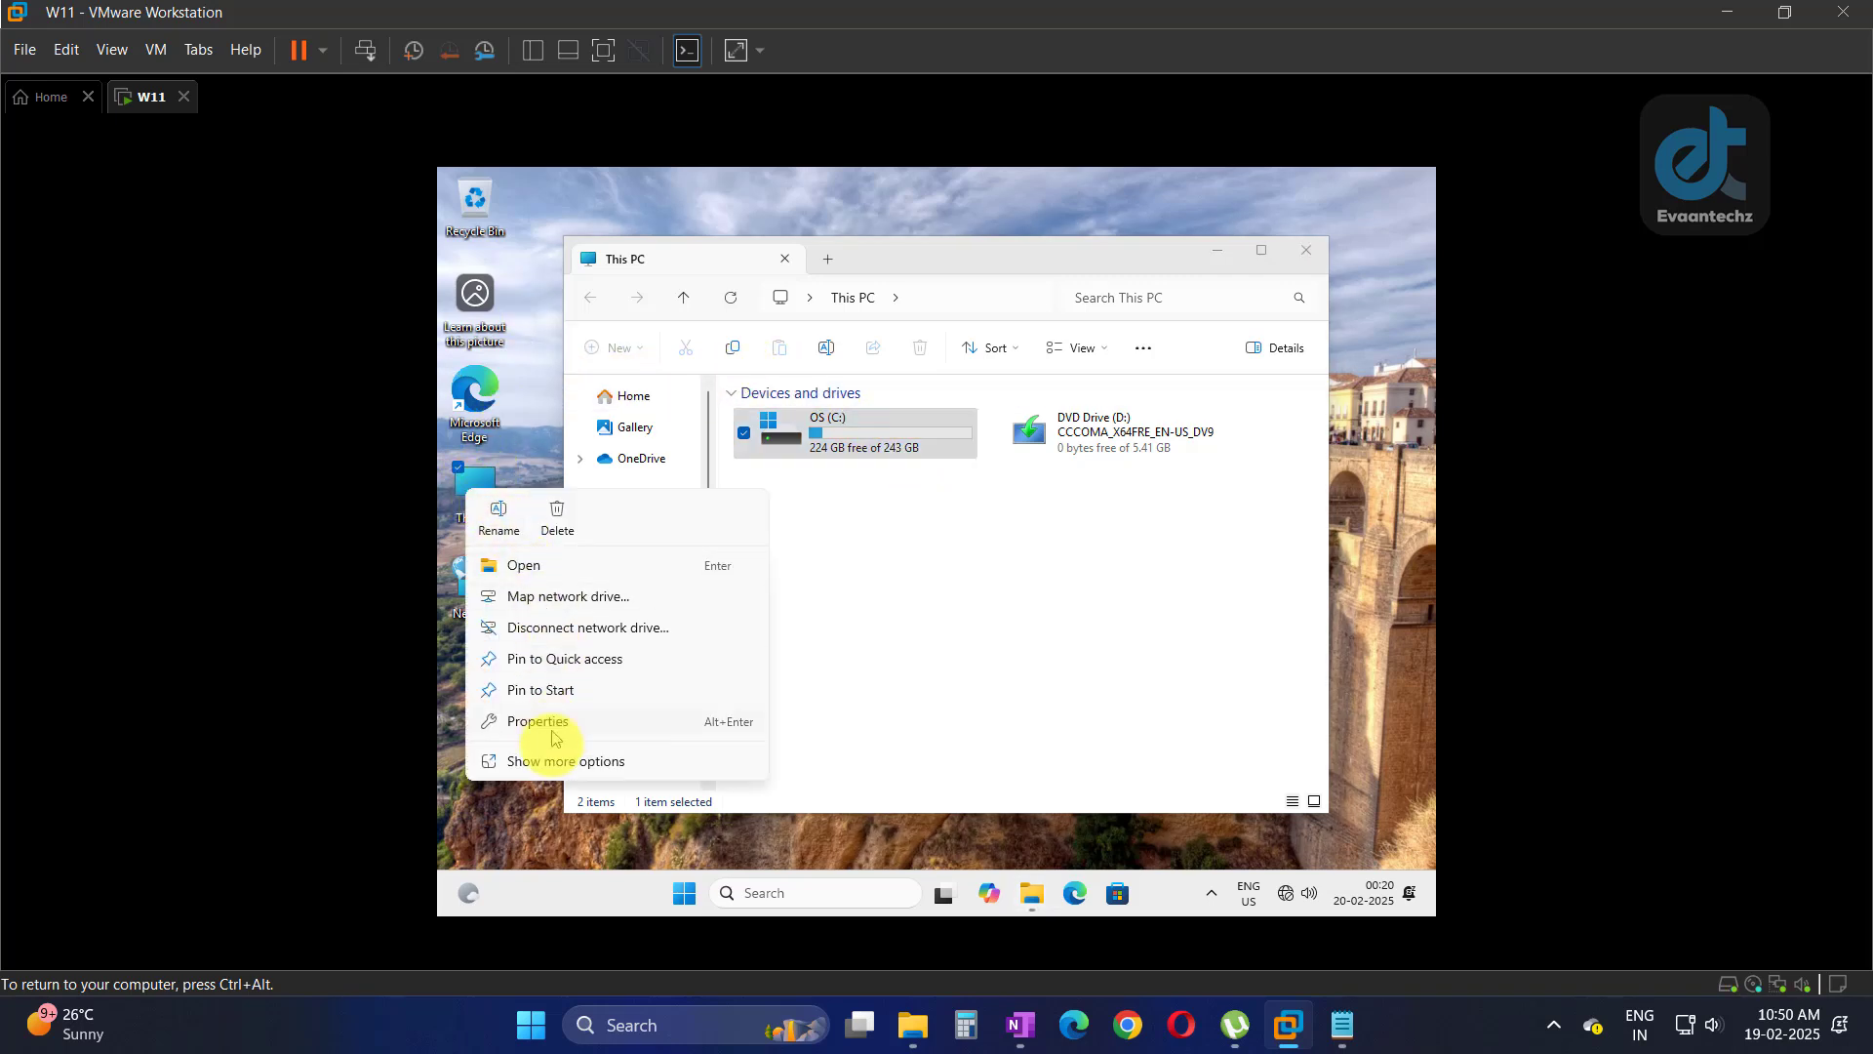
click(563, 780)
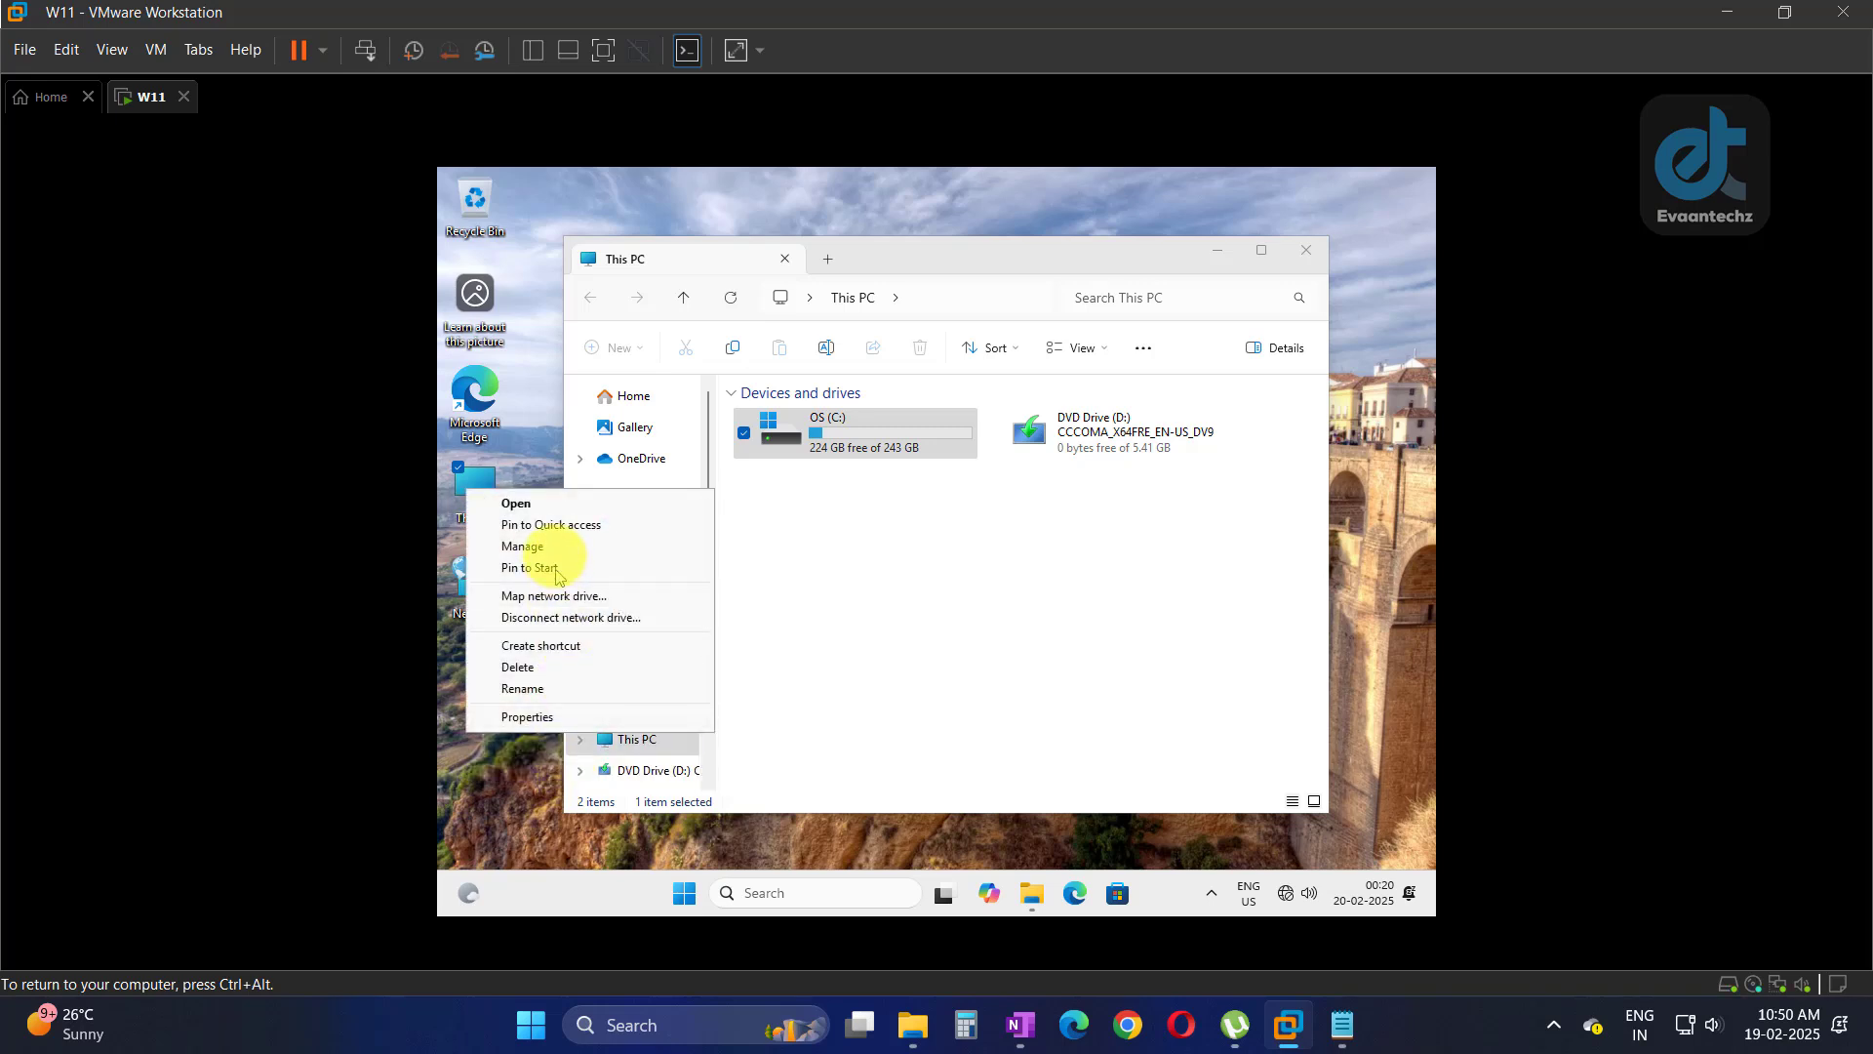
click(554, 552)
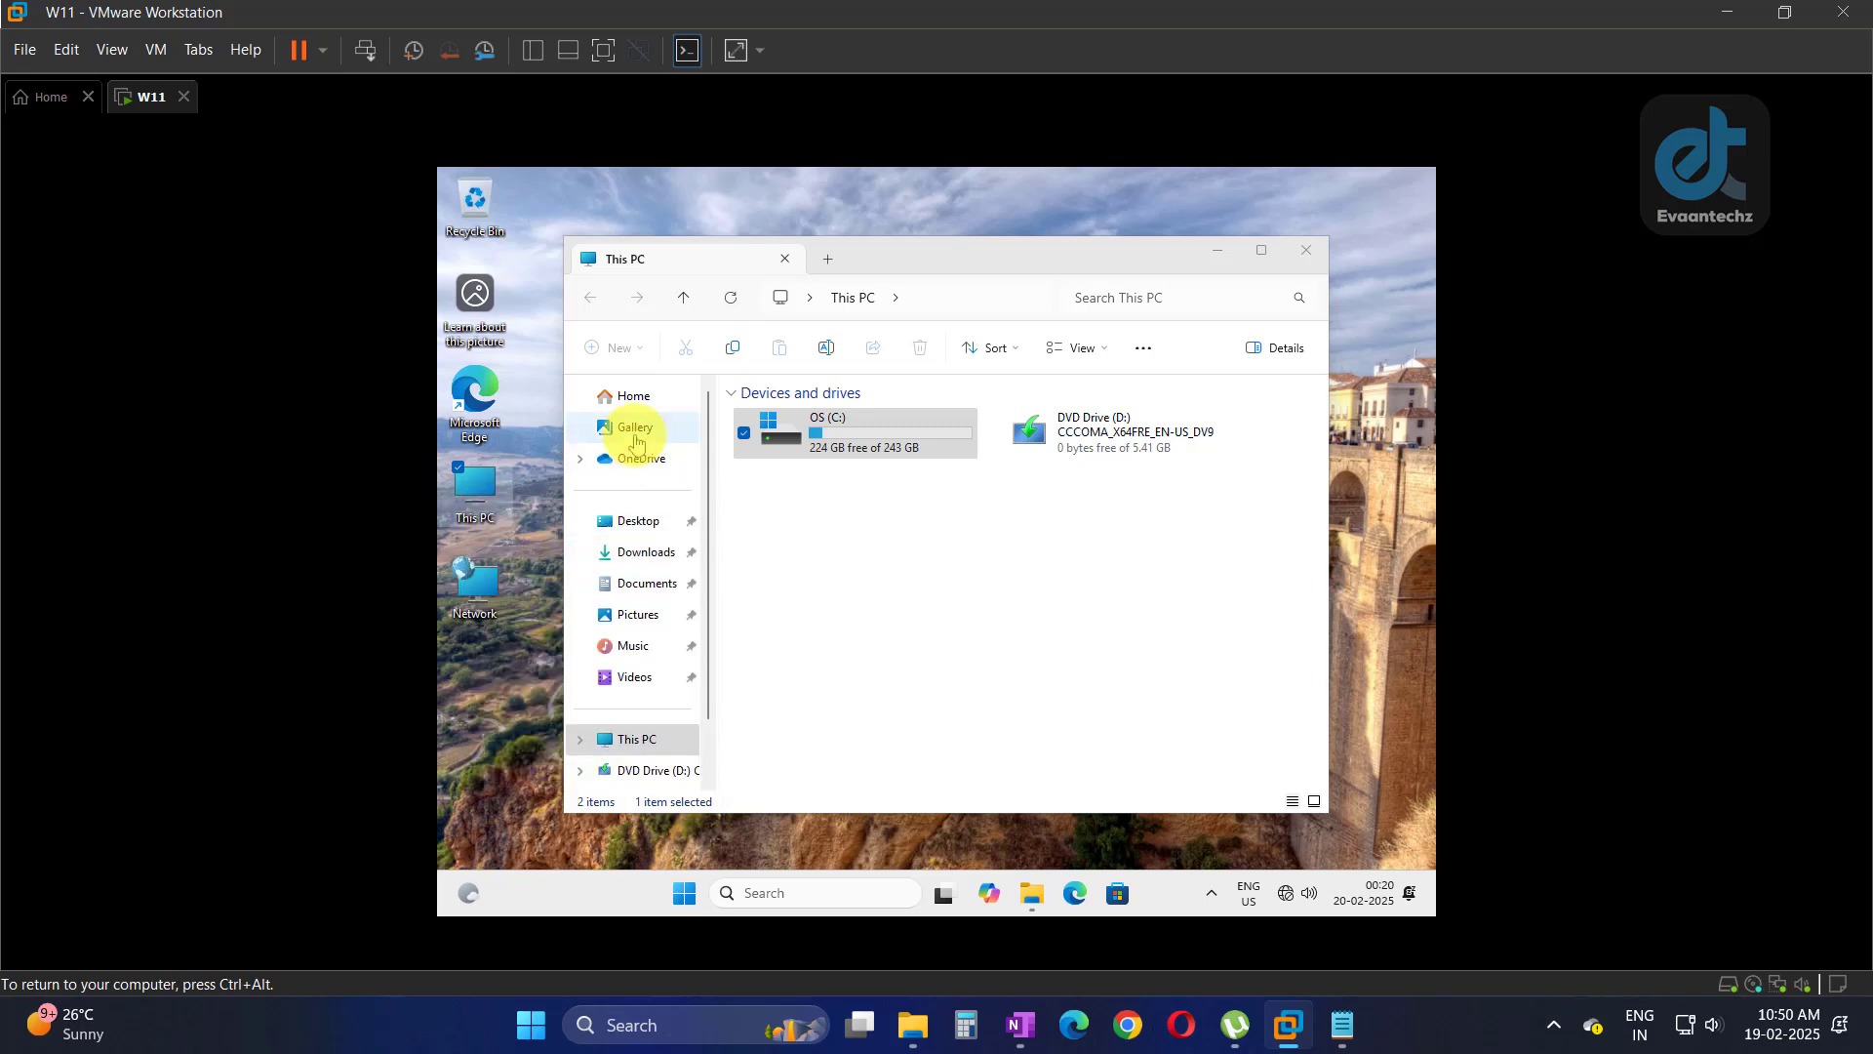
Step: Assign drive letter E to the 255.74 GB partition in Disk Management
click(548, 421)
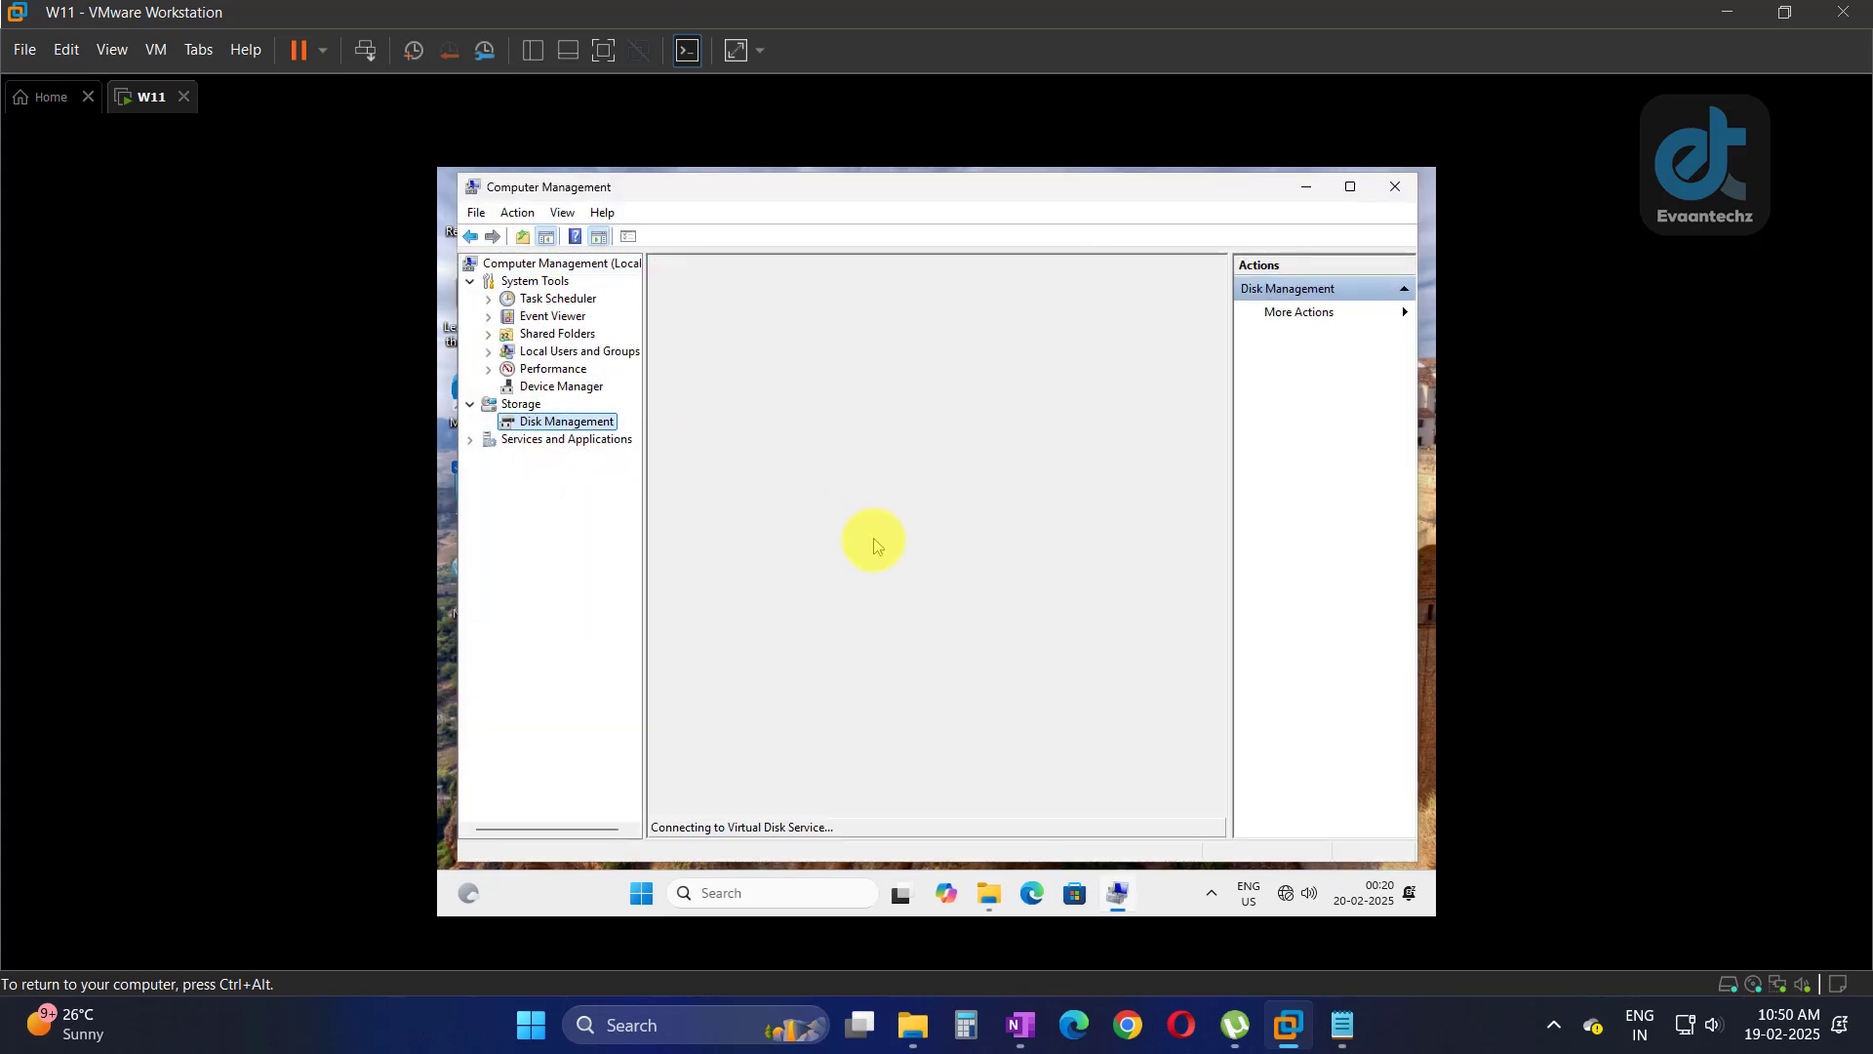
click(1117, 618)
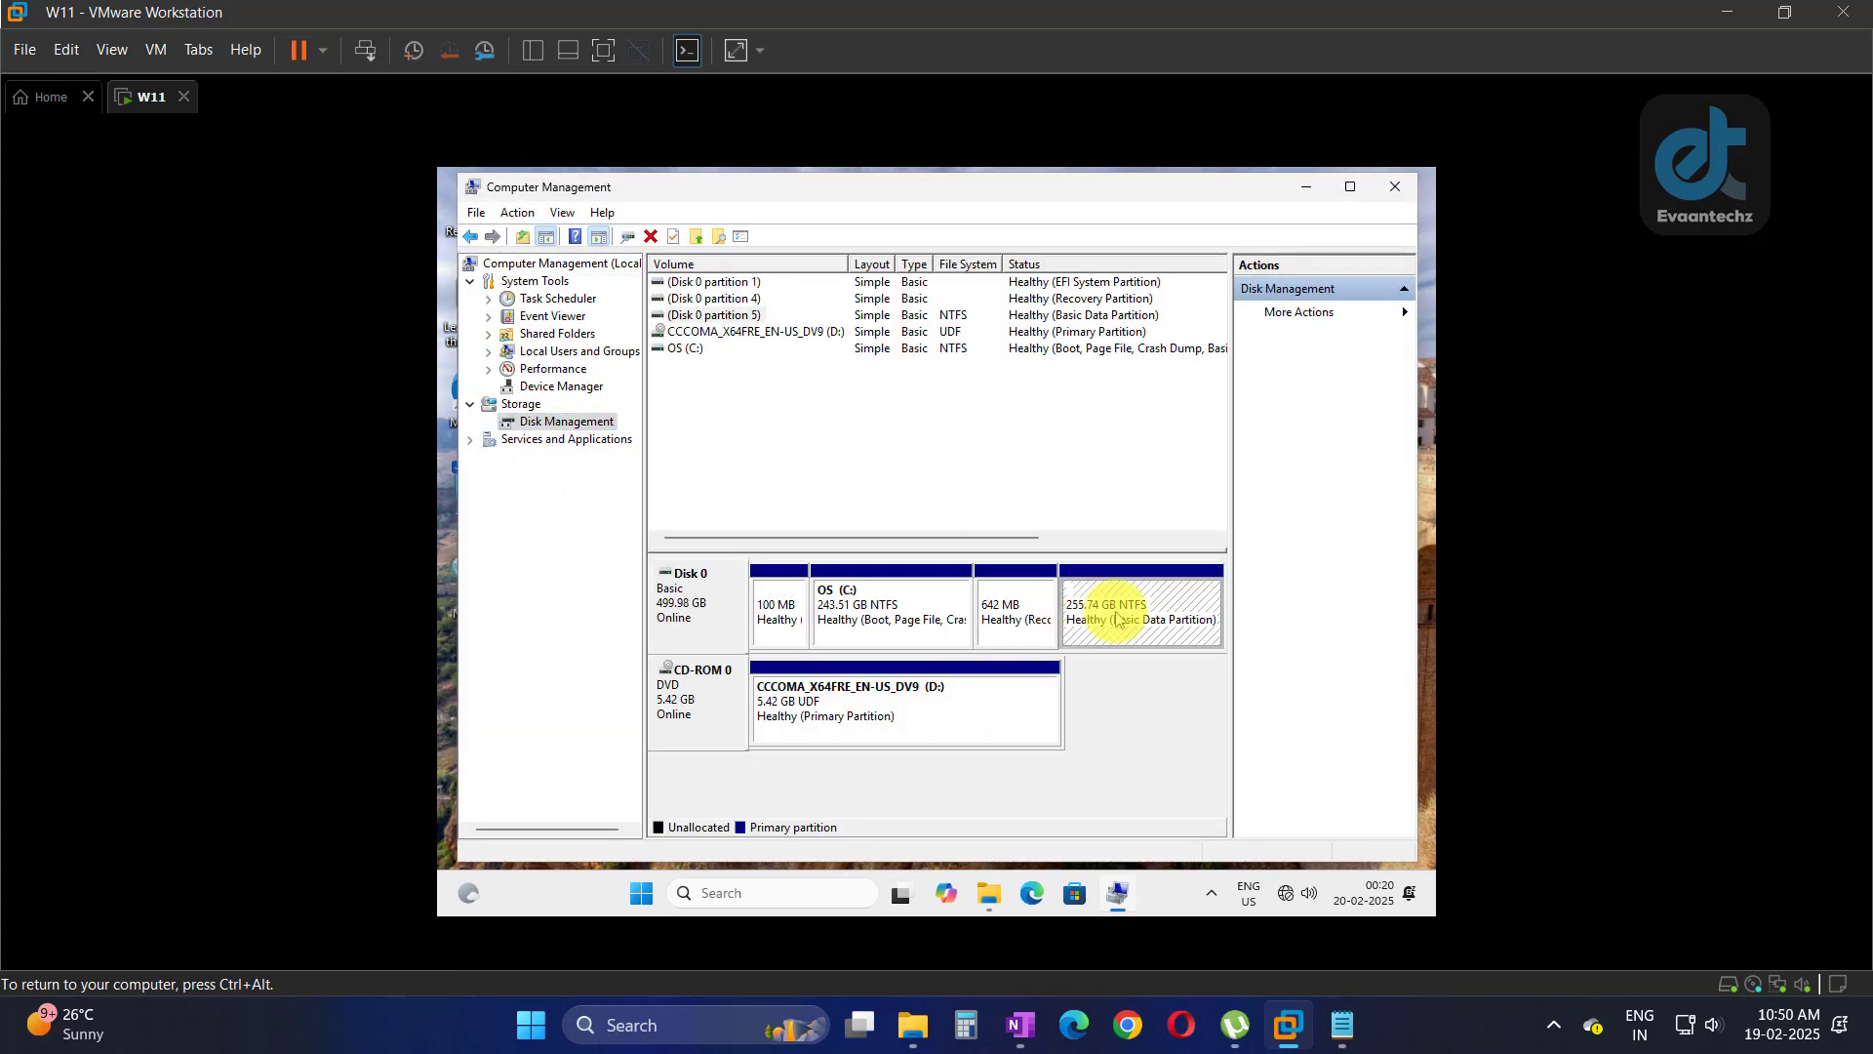
right_click(1119, 605)
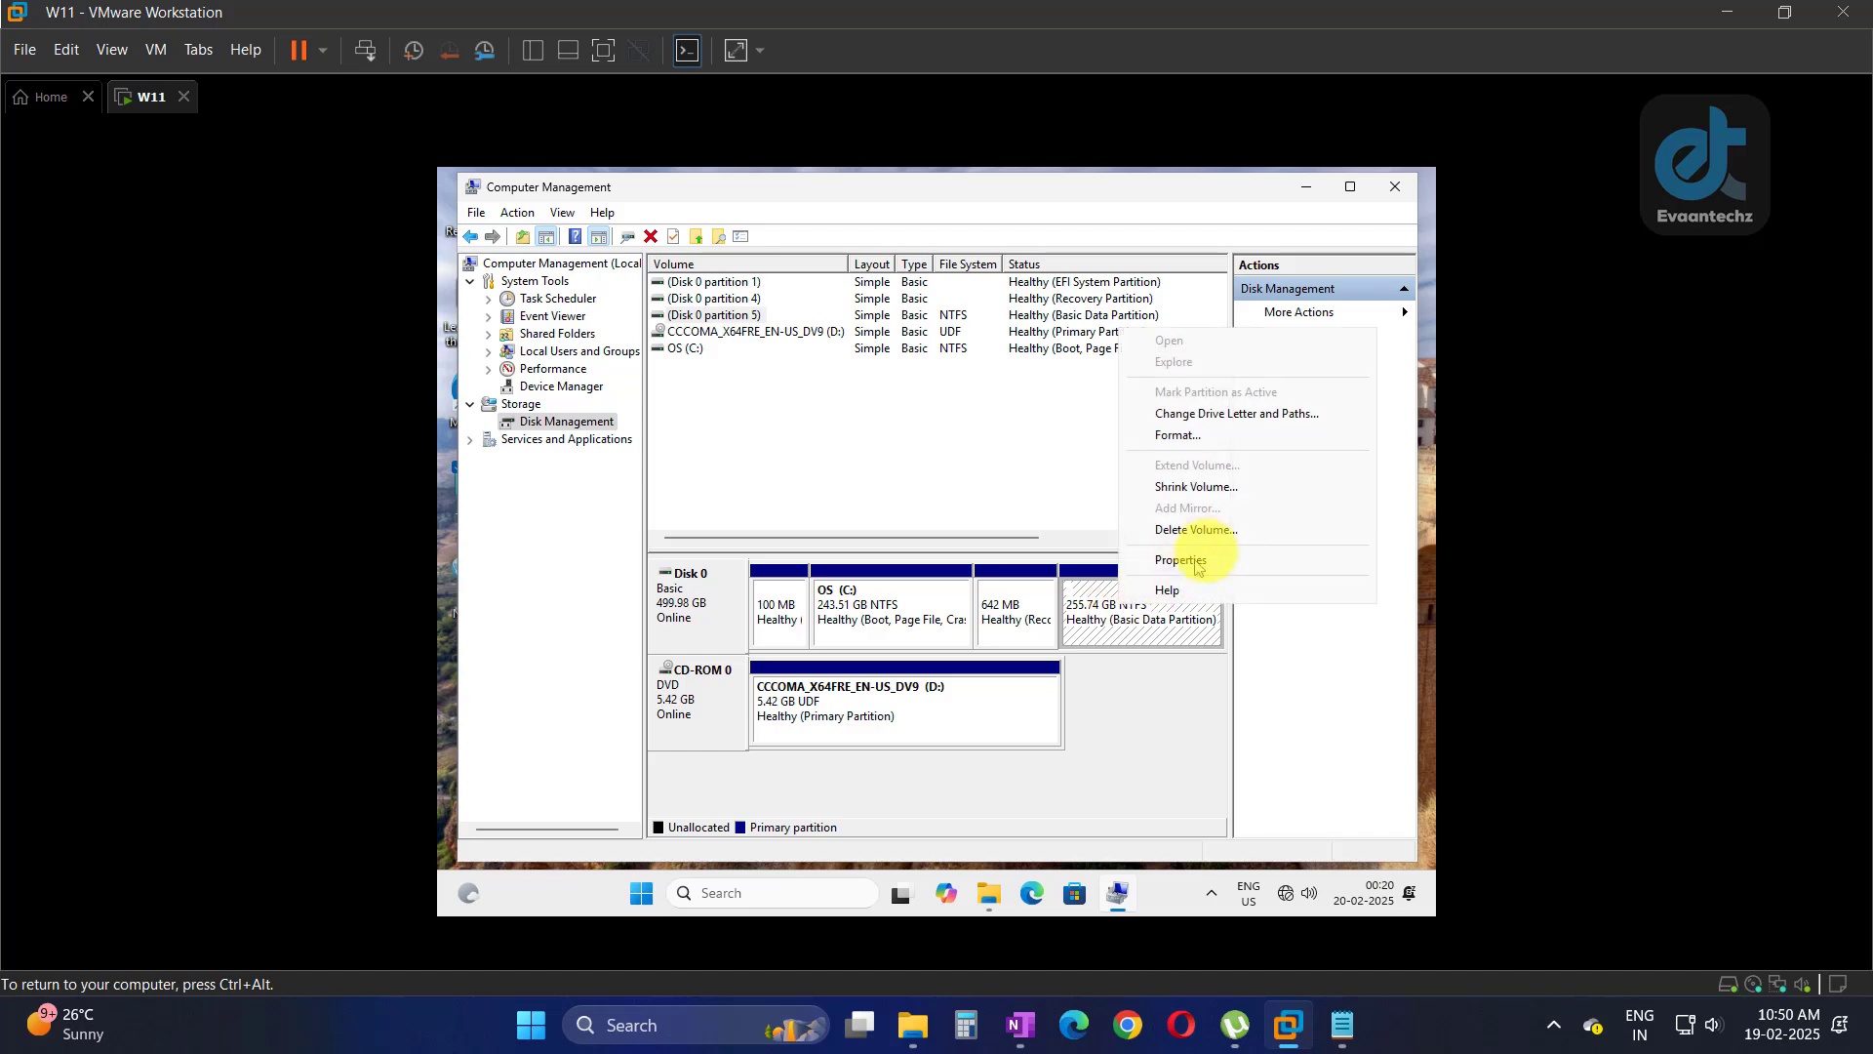
click(1221, 414)
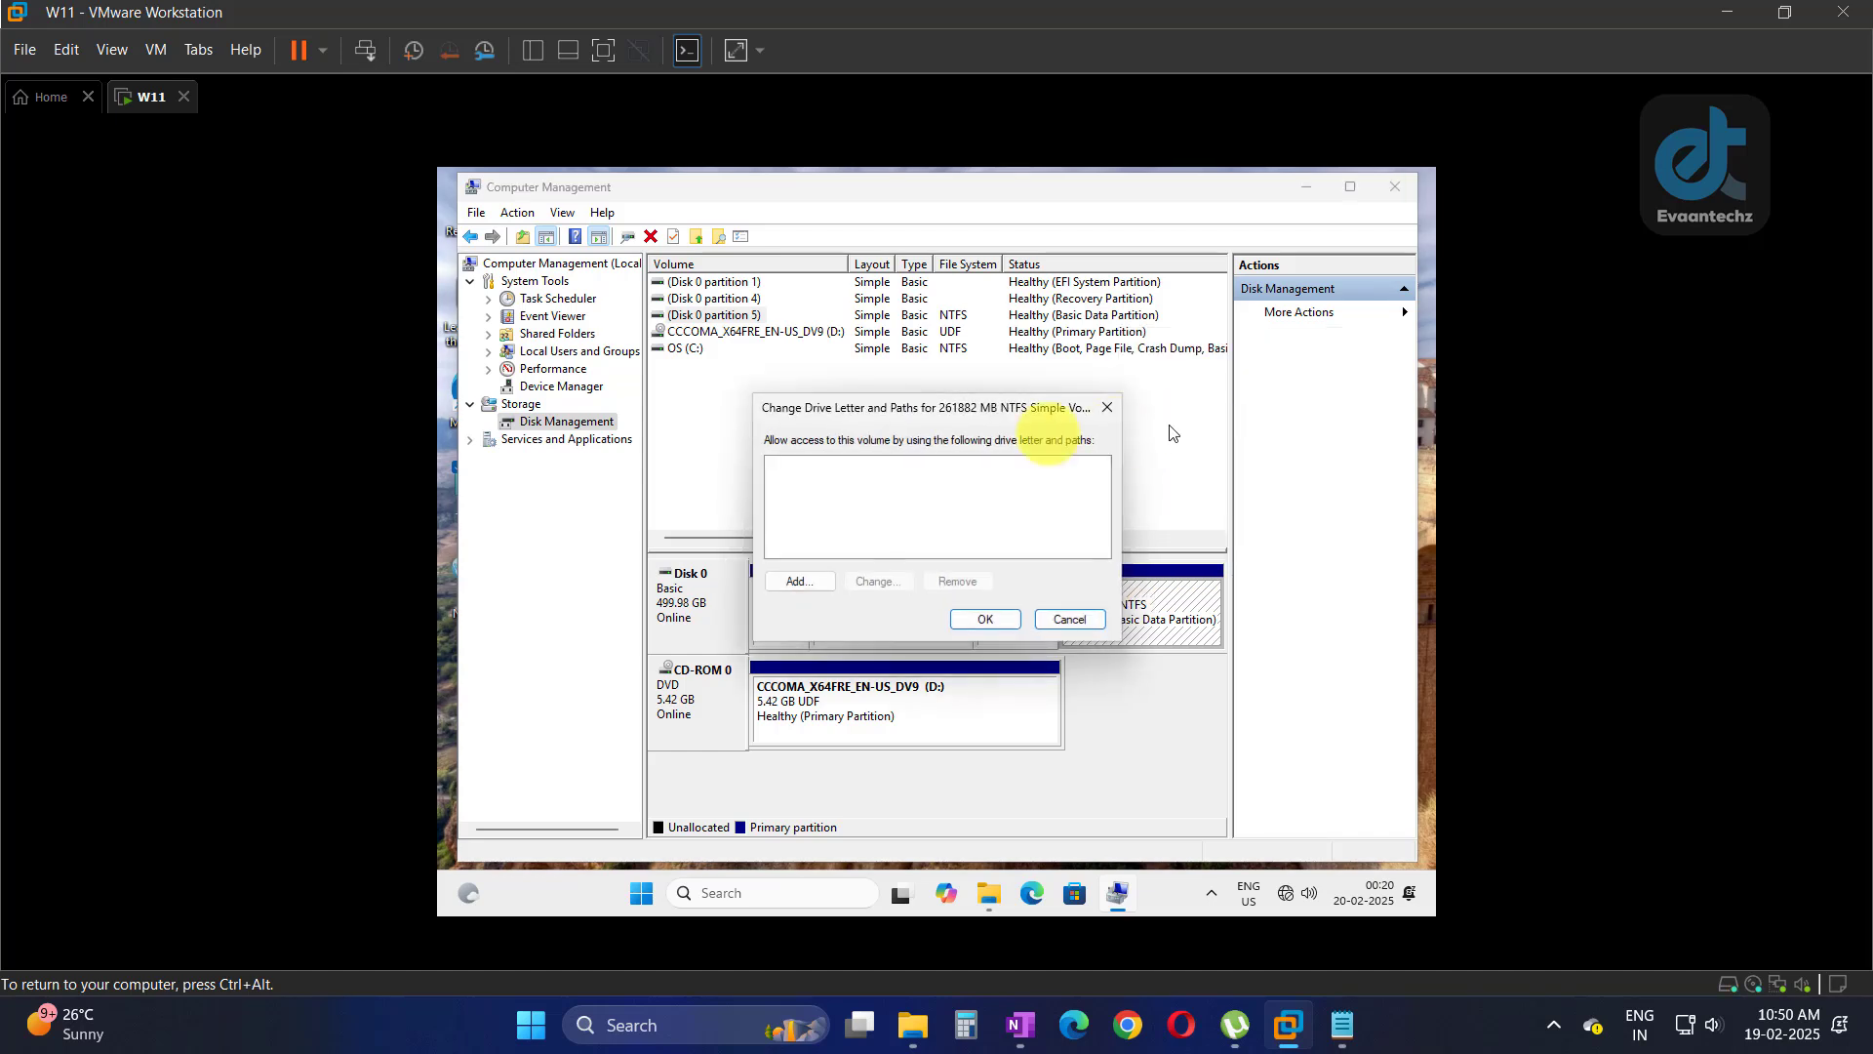
click(794, 585)
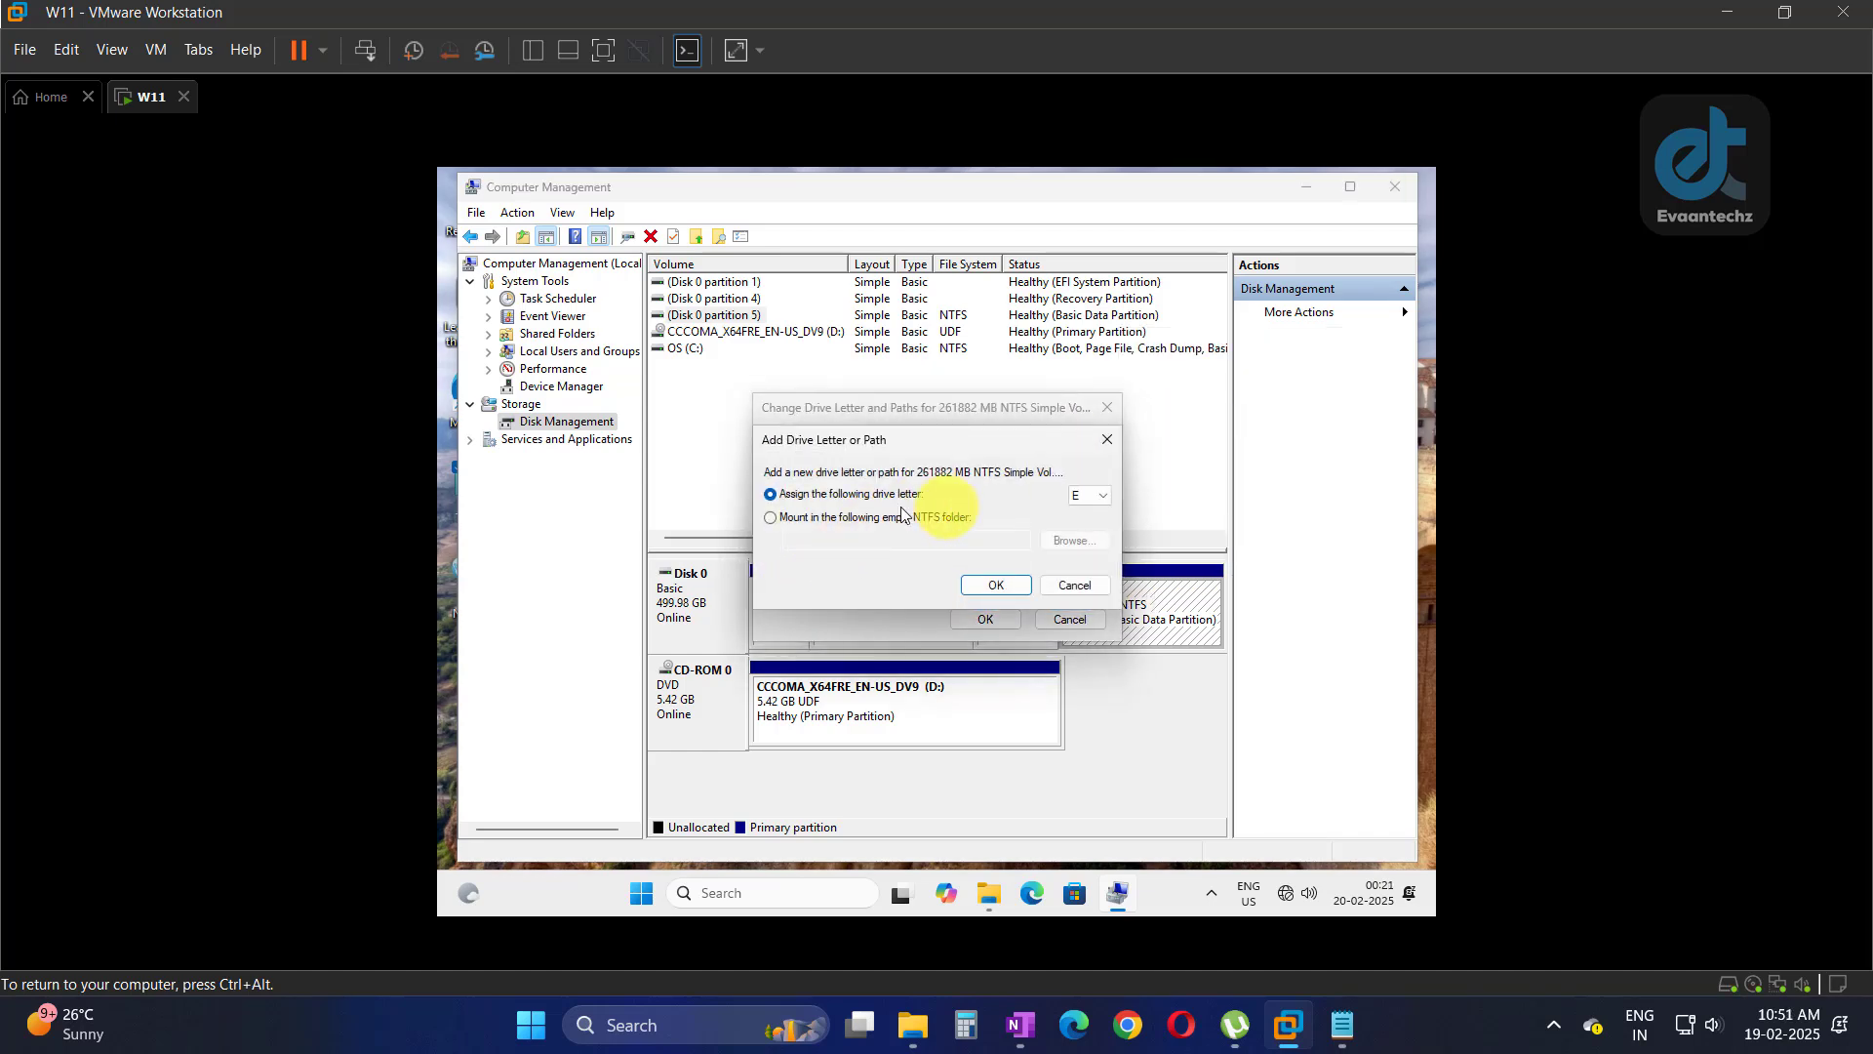
click(992, 588)
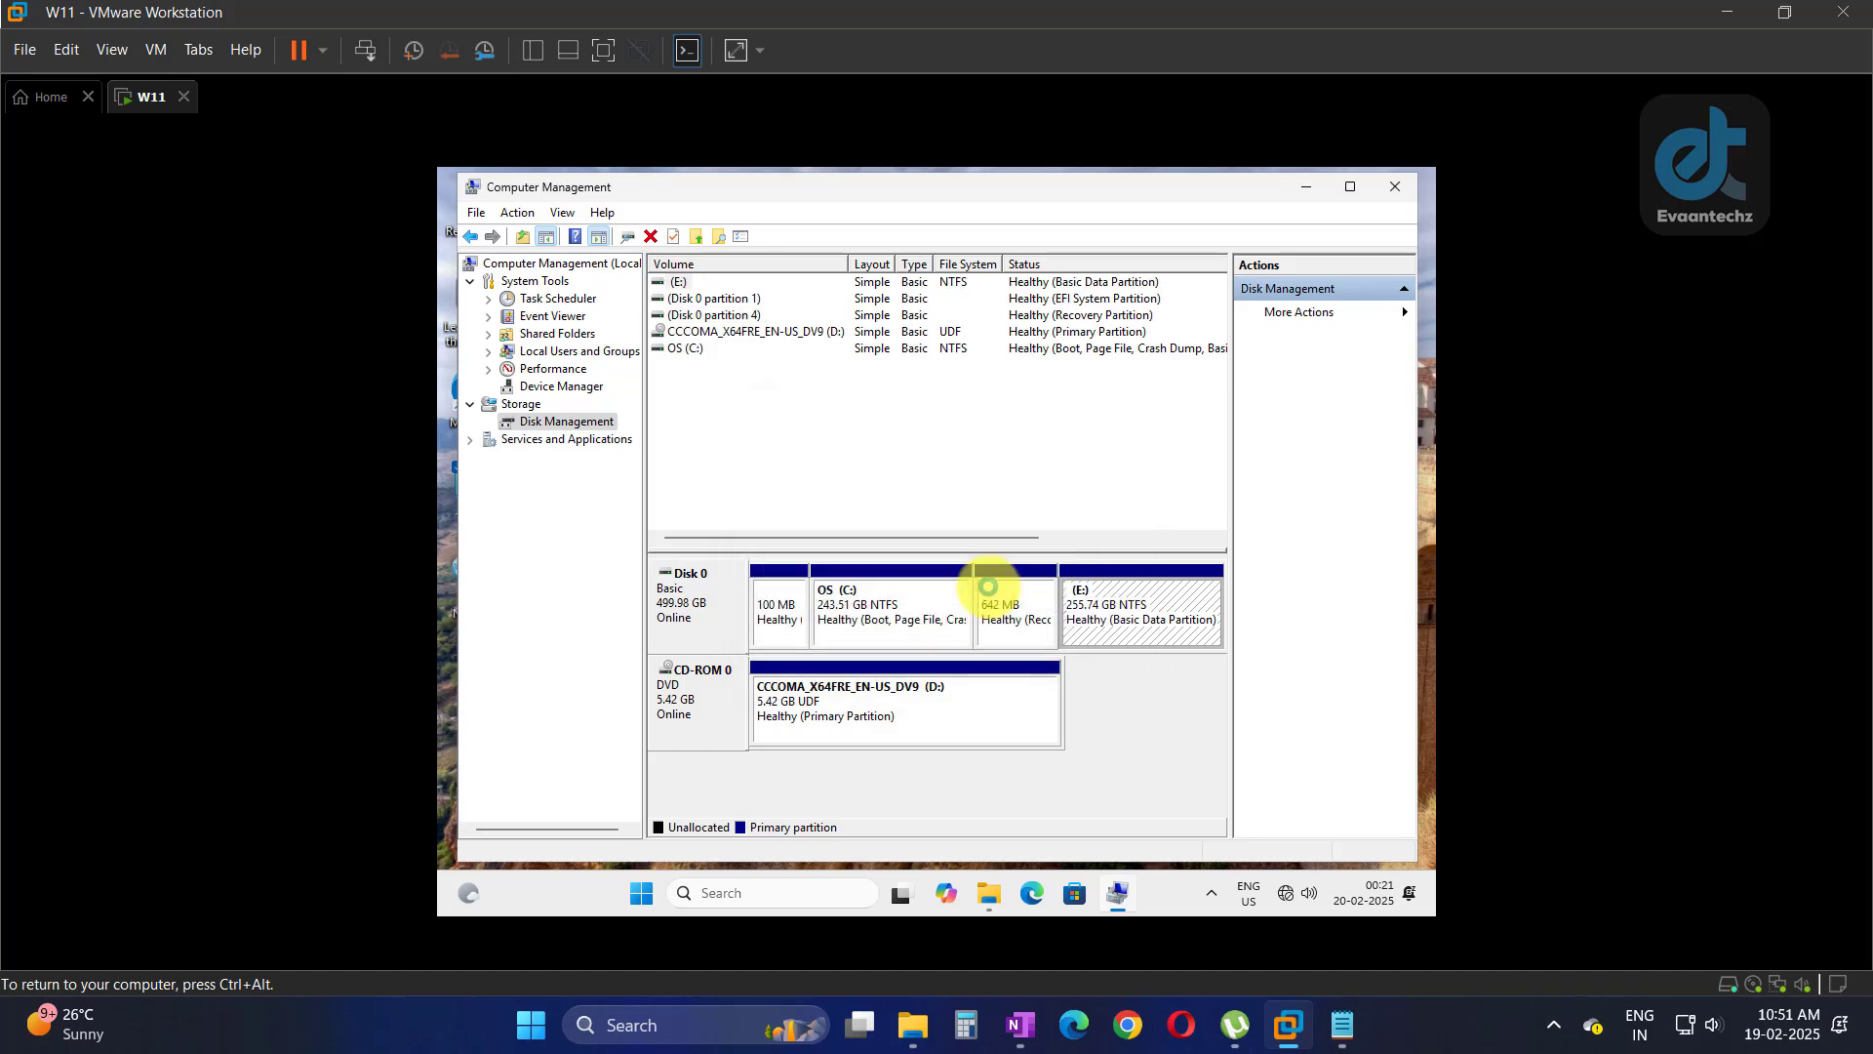
Step: Format the E: partition as NTFS with the volume label Data
right_click(1110, 615)
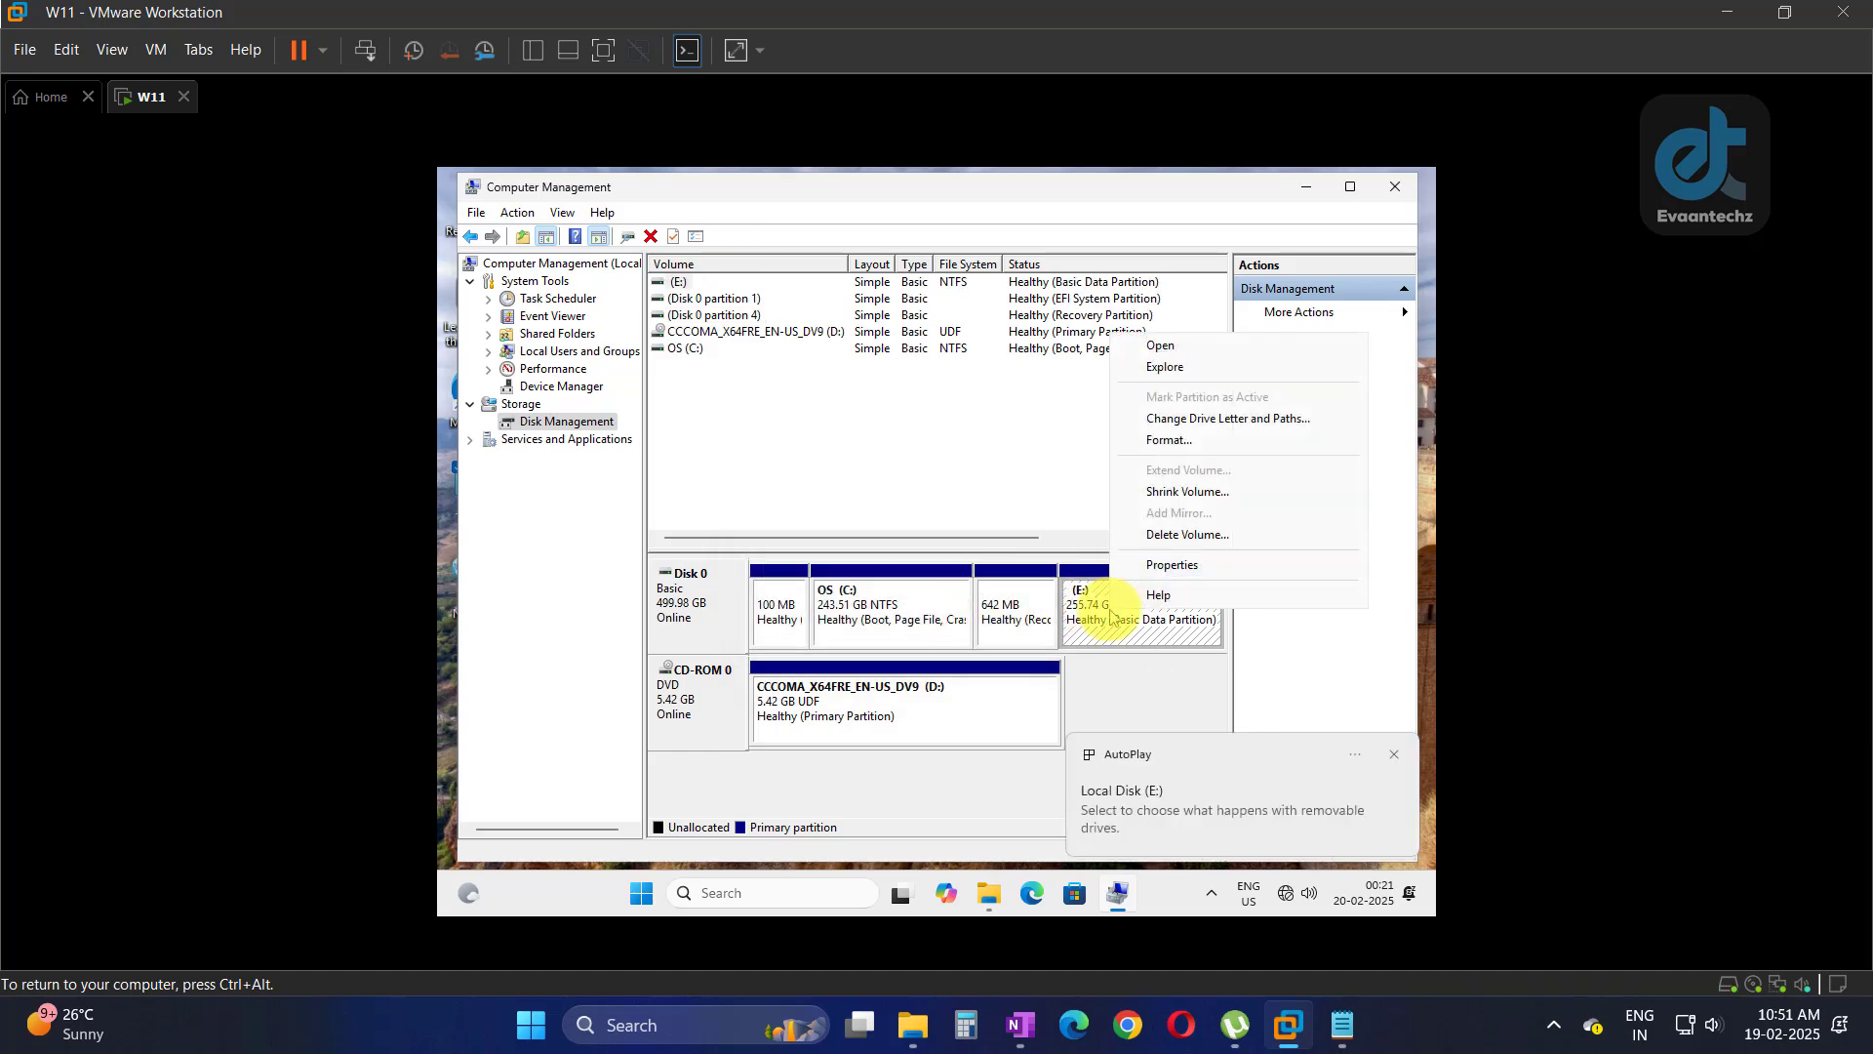
click(1176, 442)
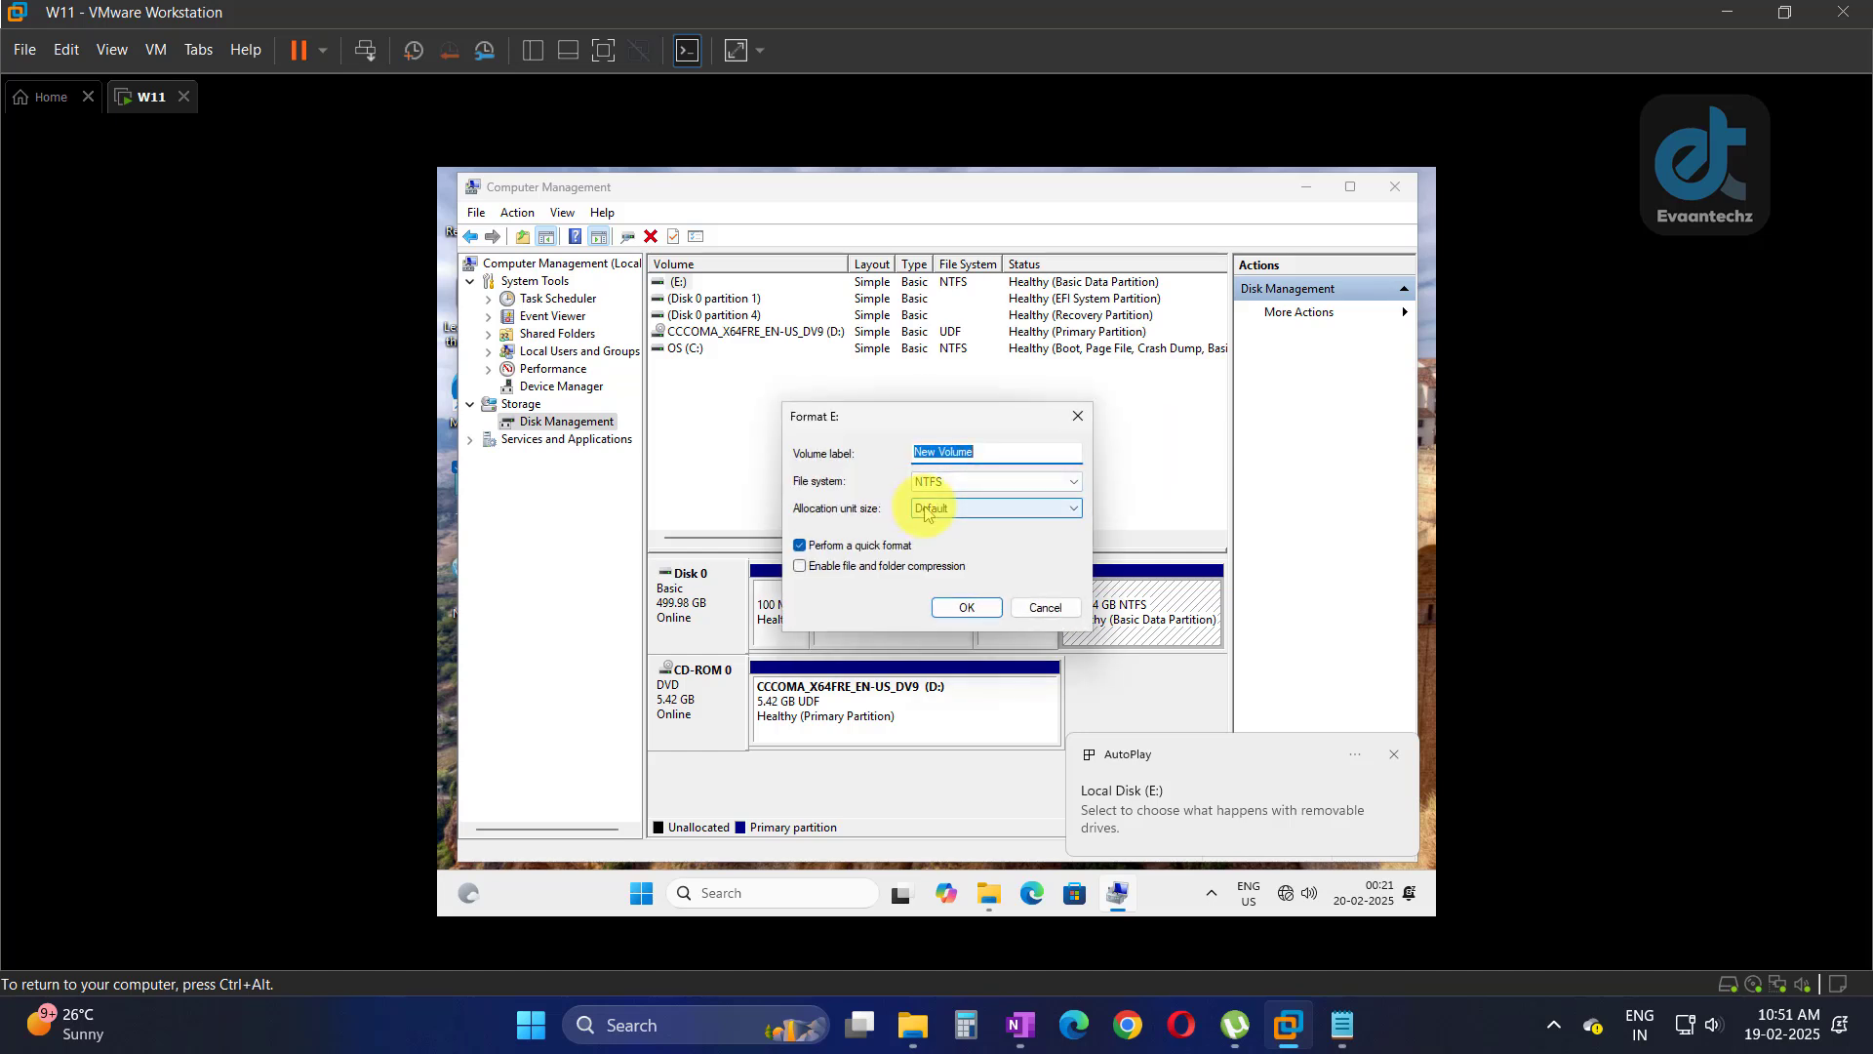
text(Data)
click(995, 481)
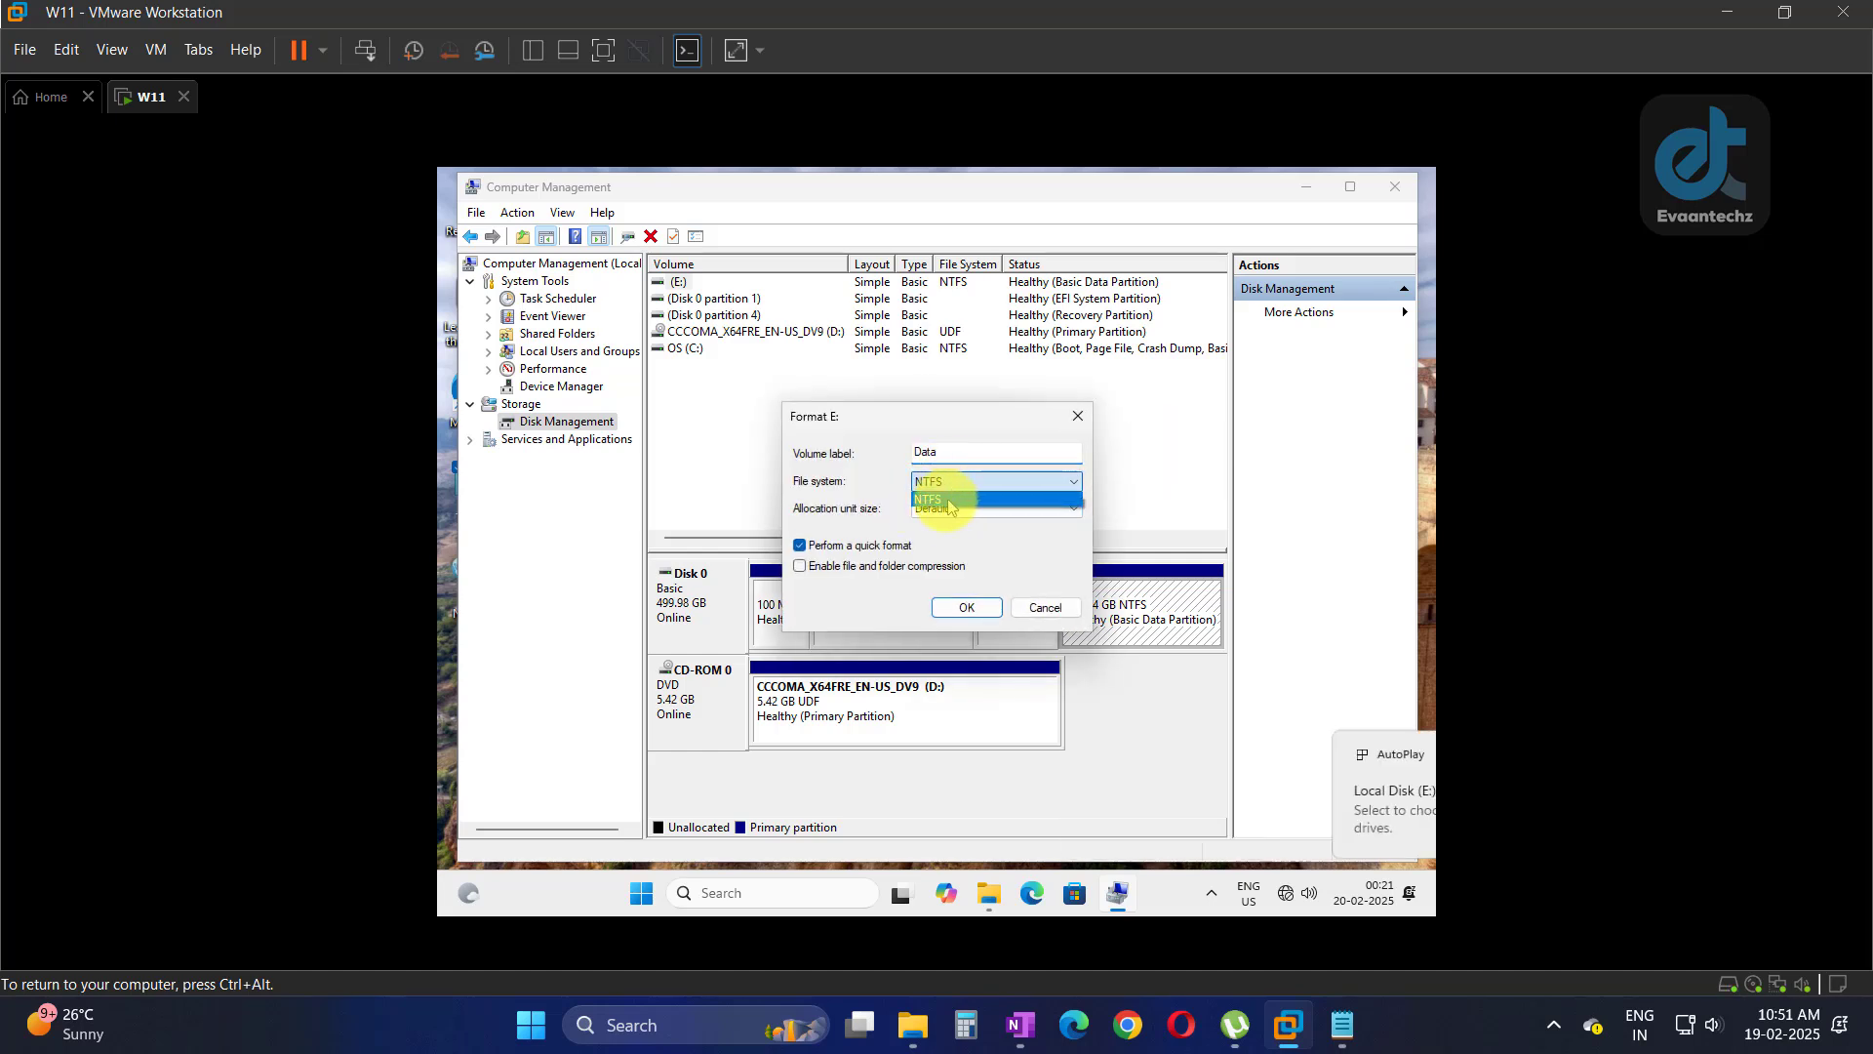
click(960, 499)
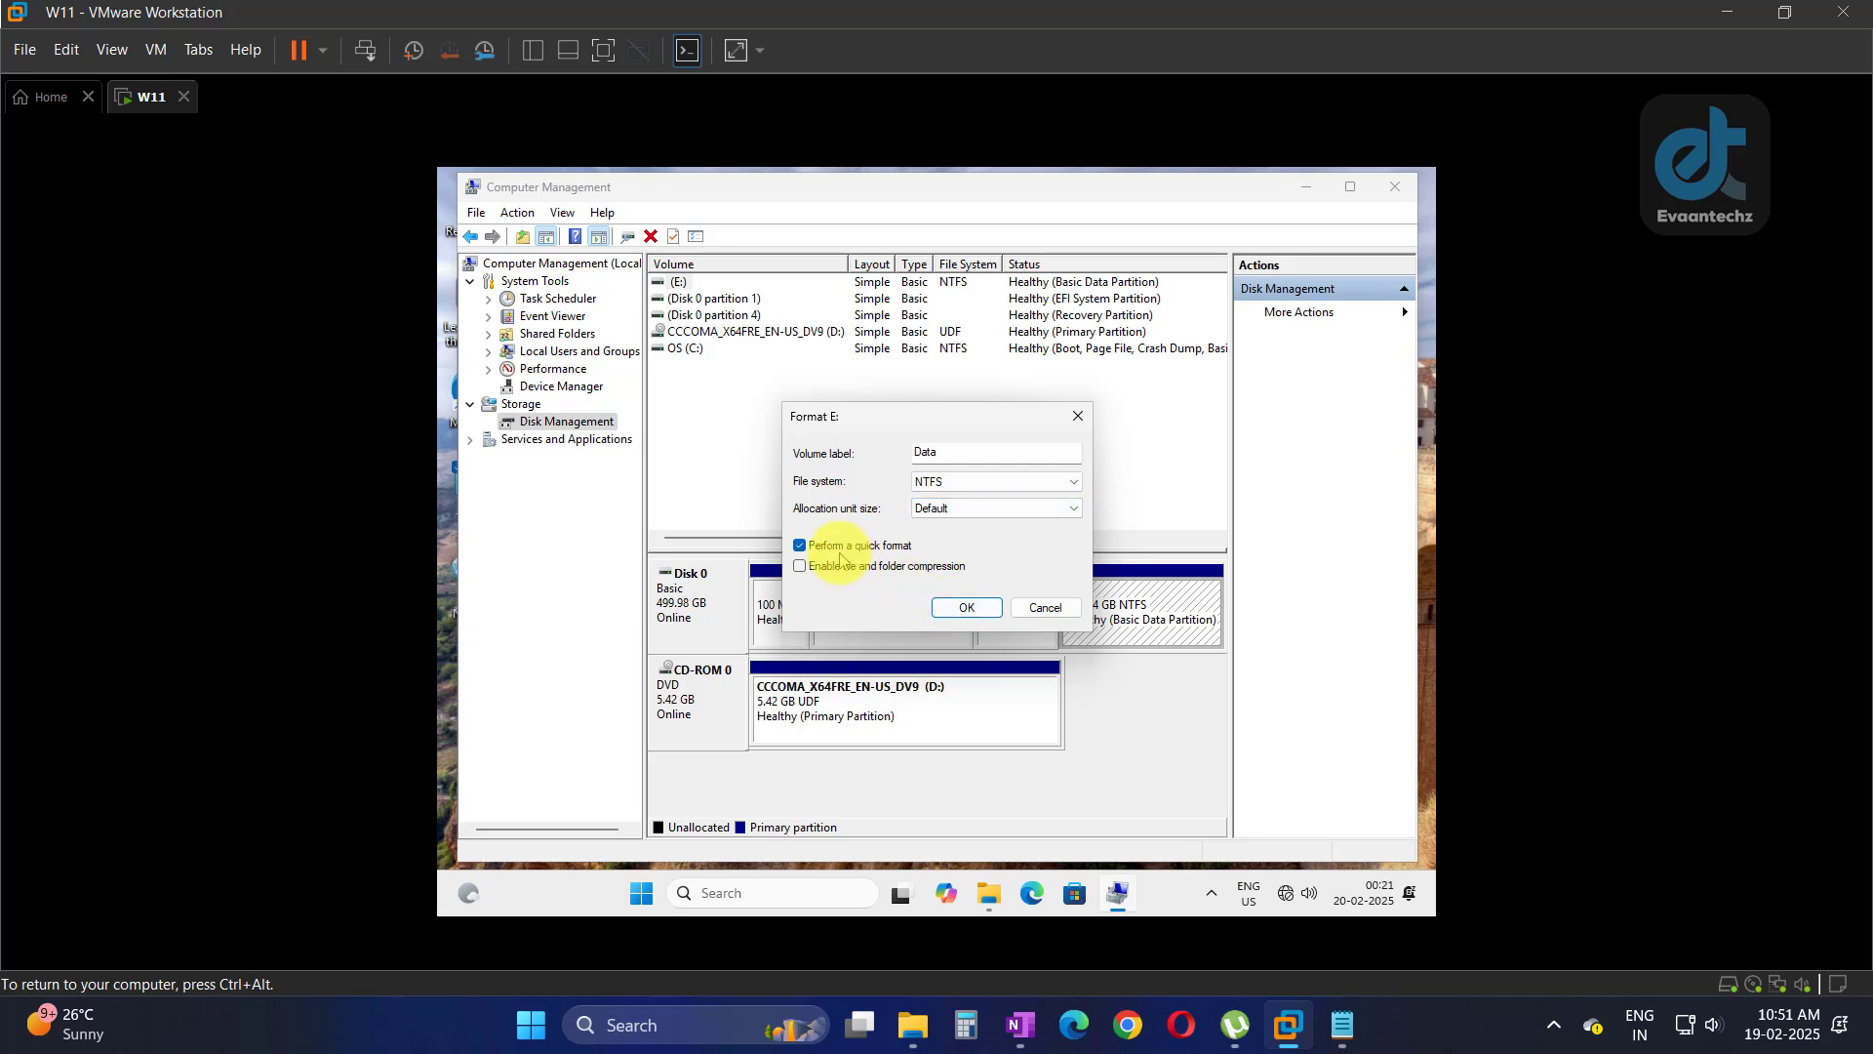
click(968, 609)
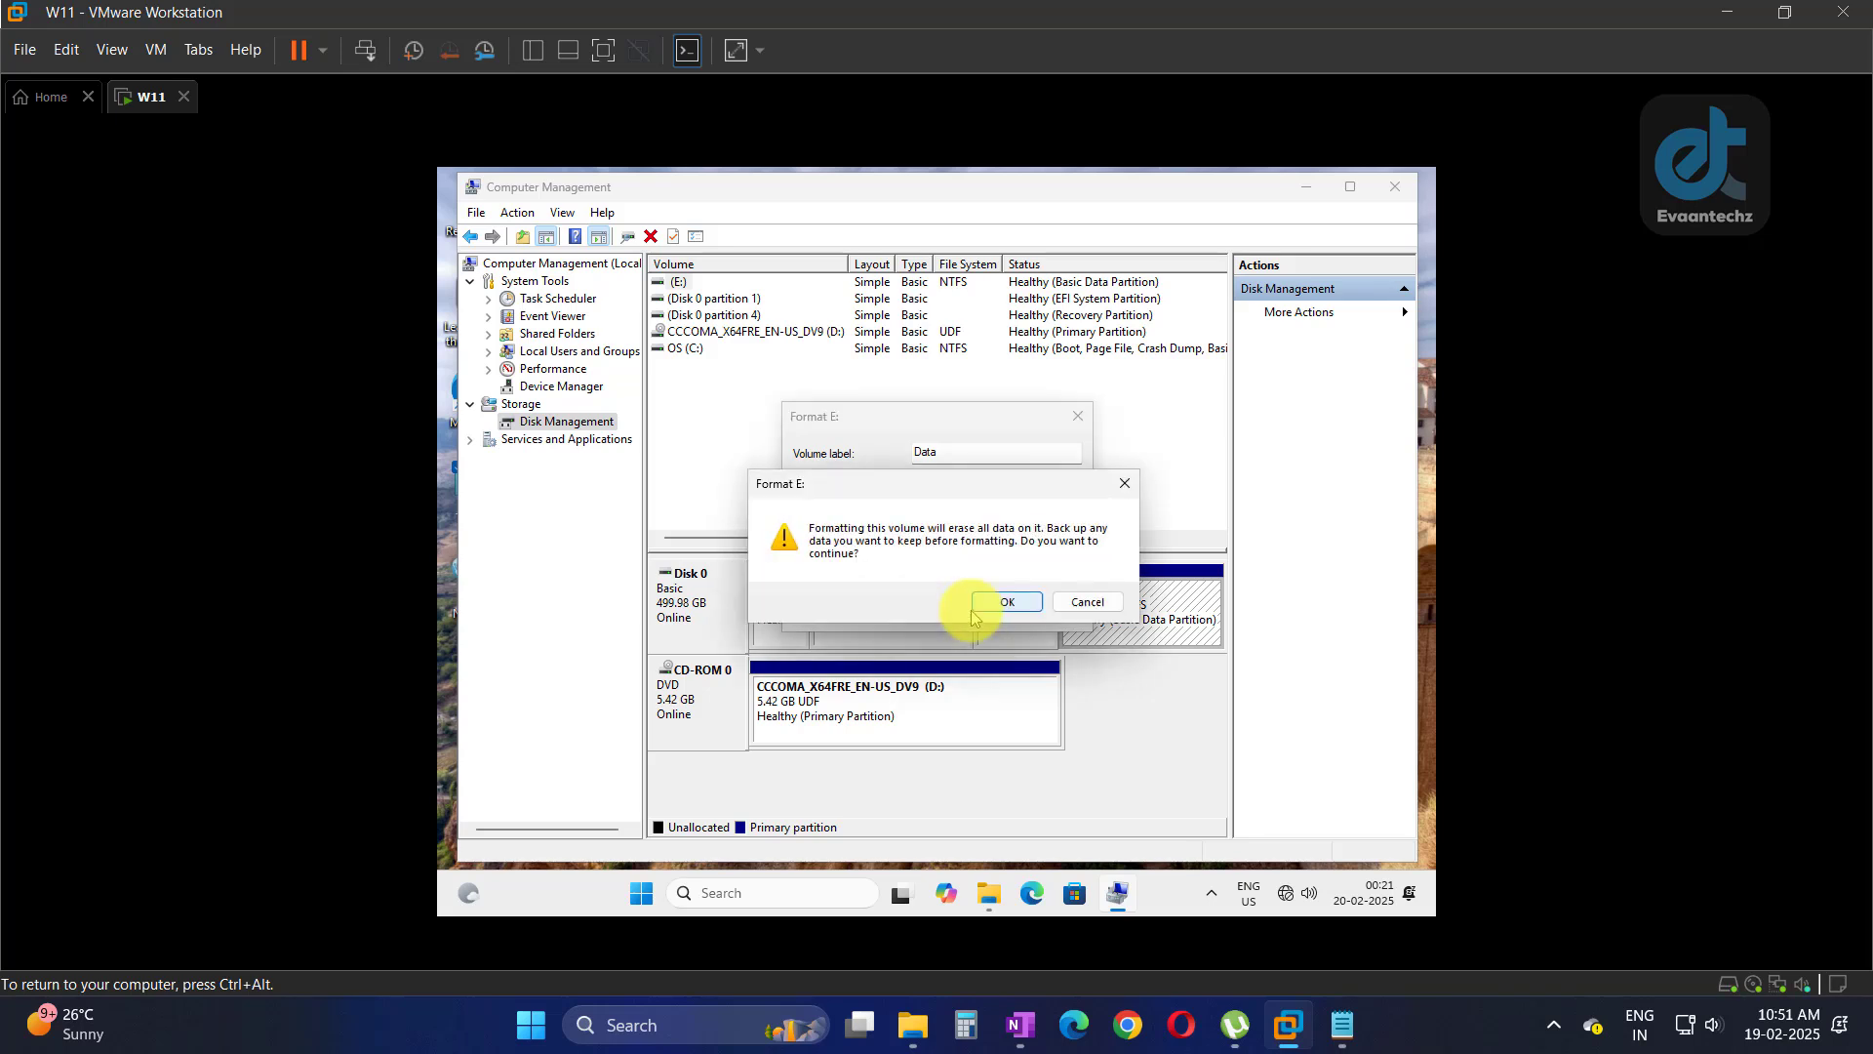
click(987, 610)
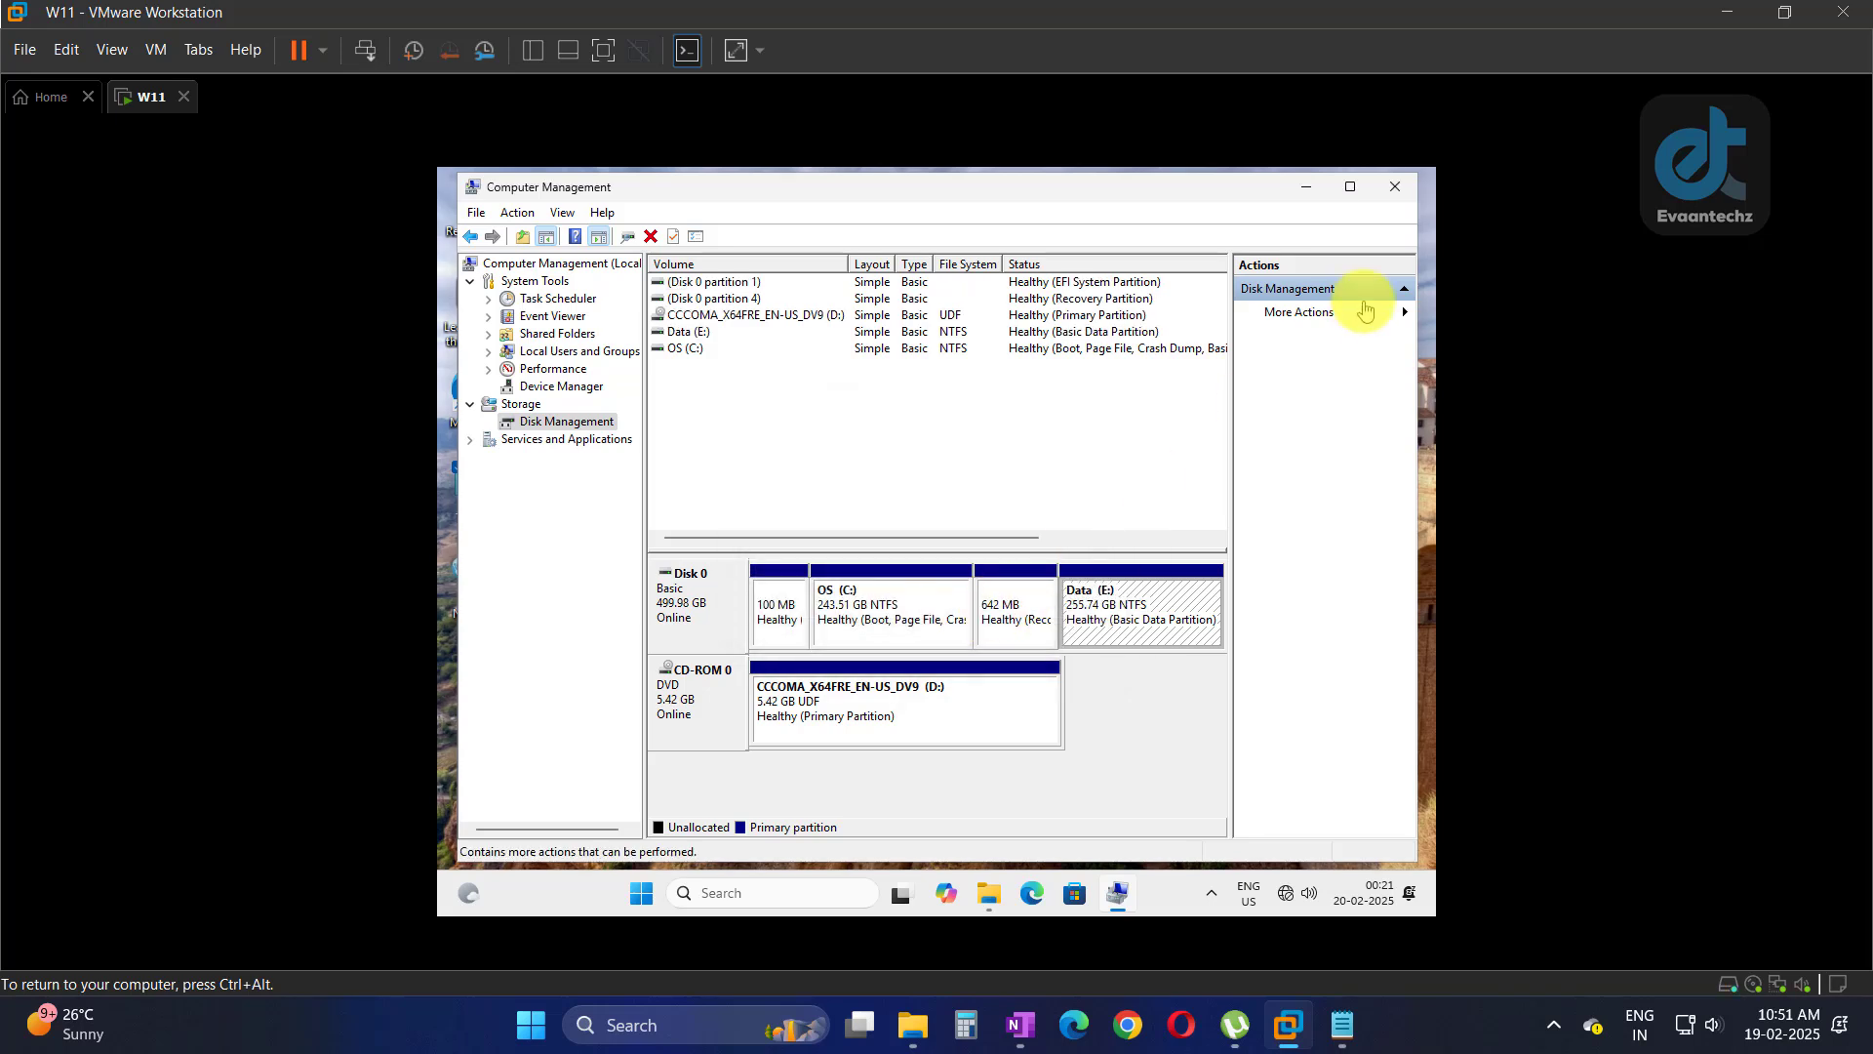
click(1395, 186)
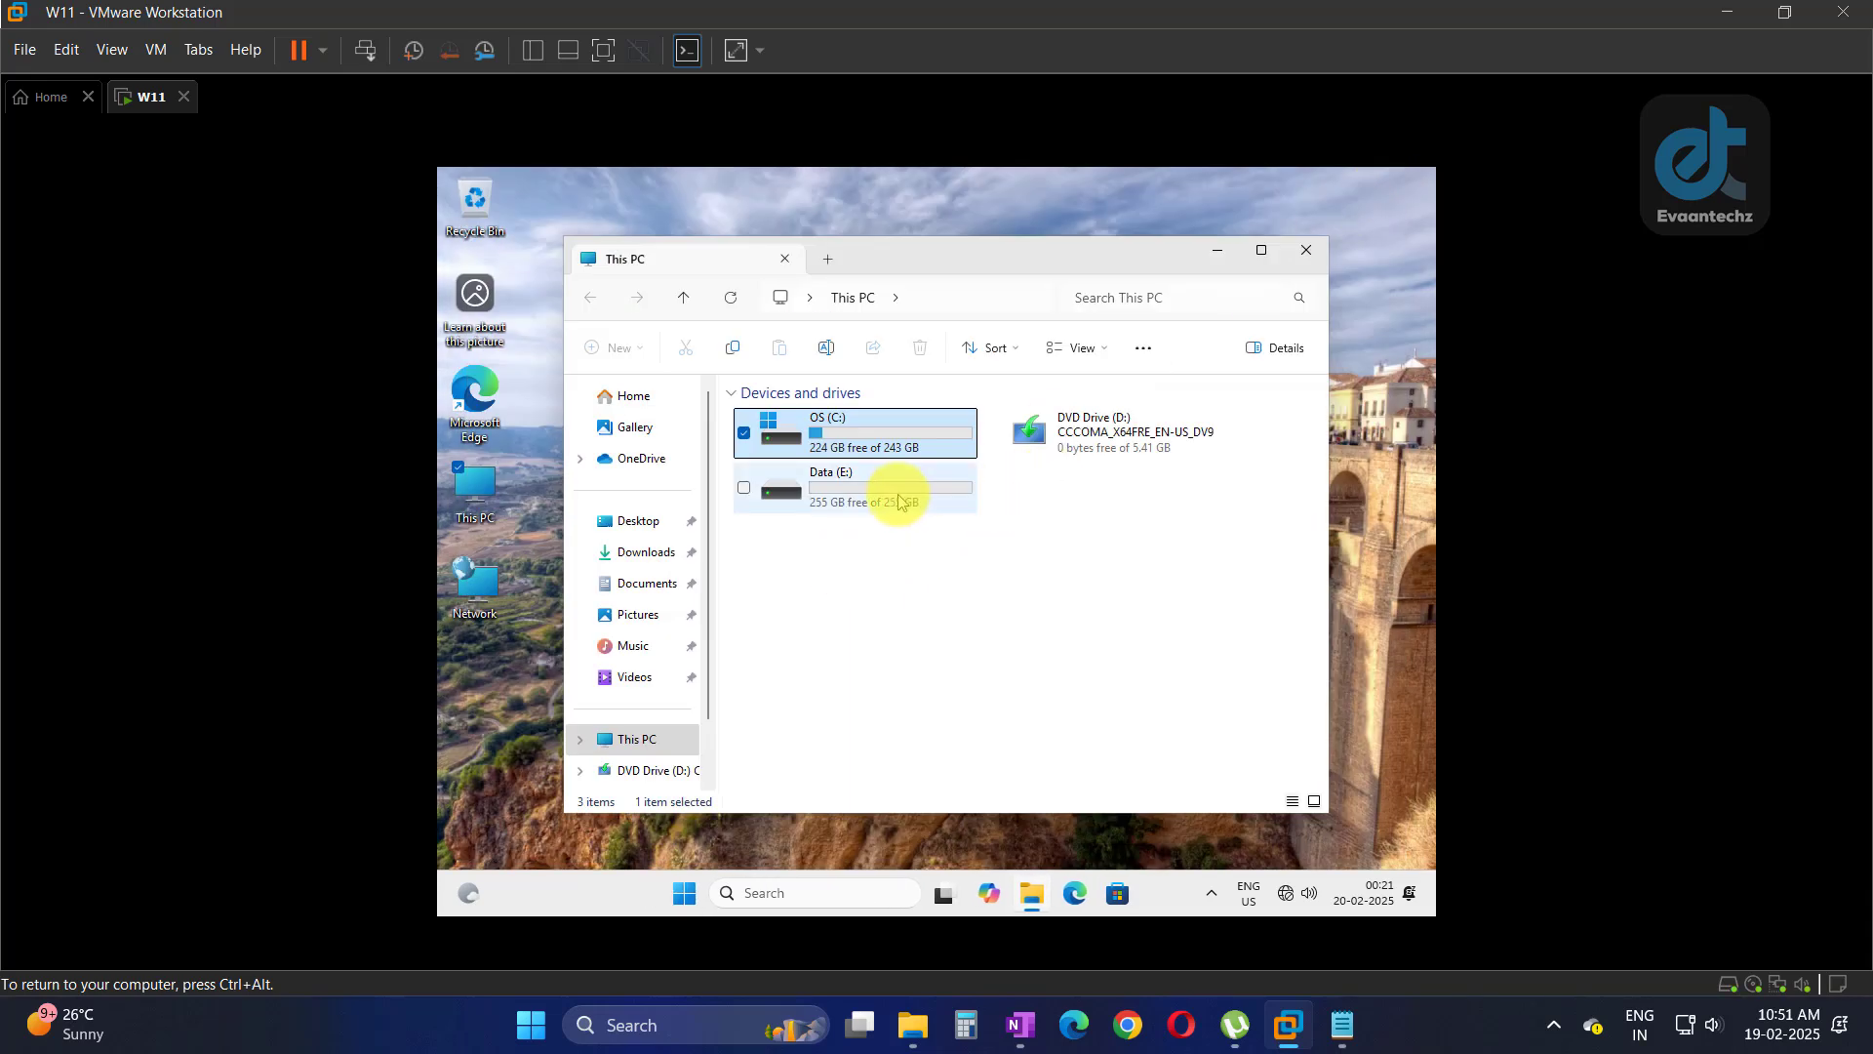
Step: Clear the drive selection and maximize the guest's This PC window
click(890, 494)
click(1014, 646)
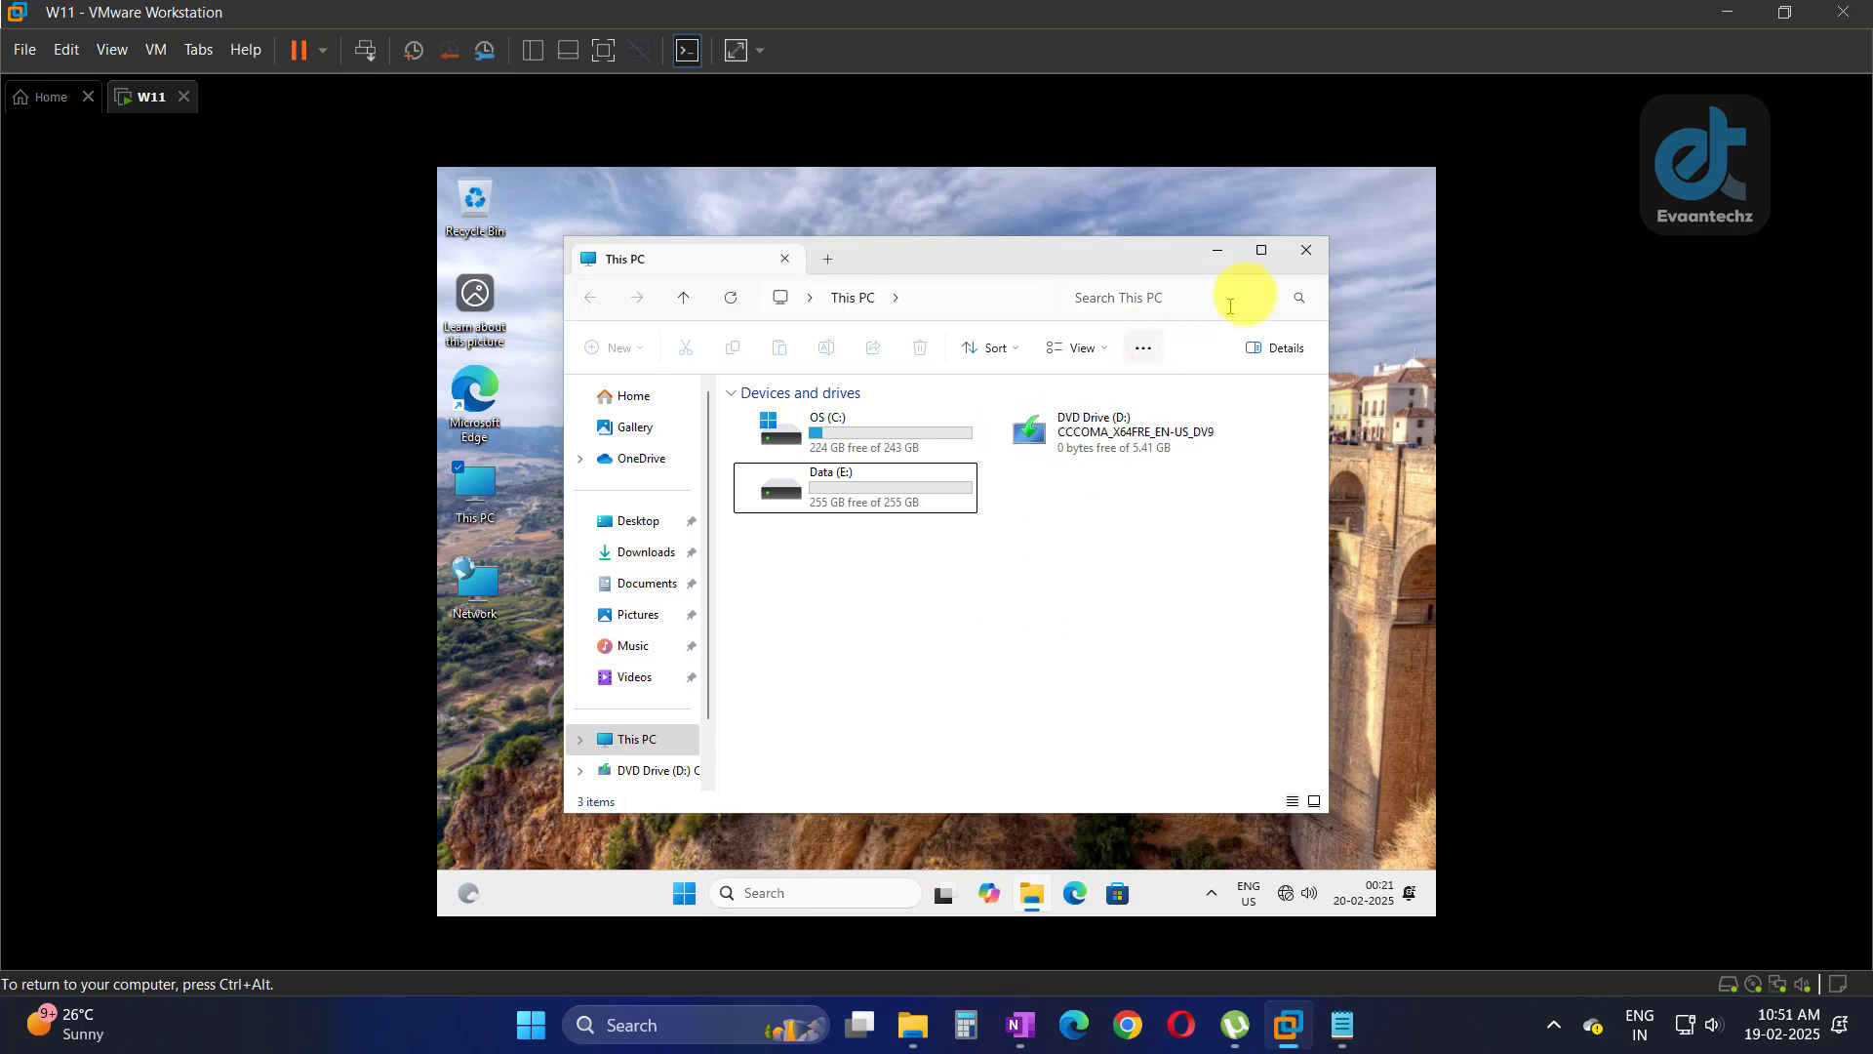
click(1262, 250)
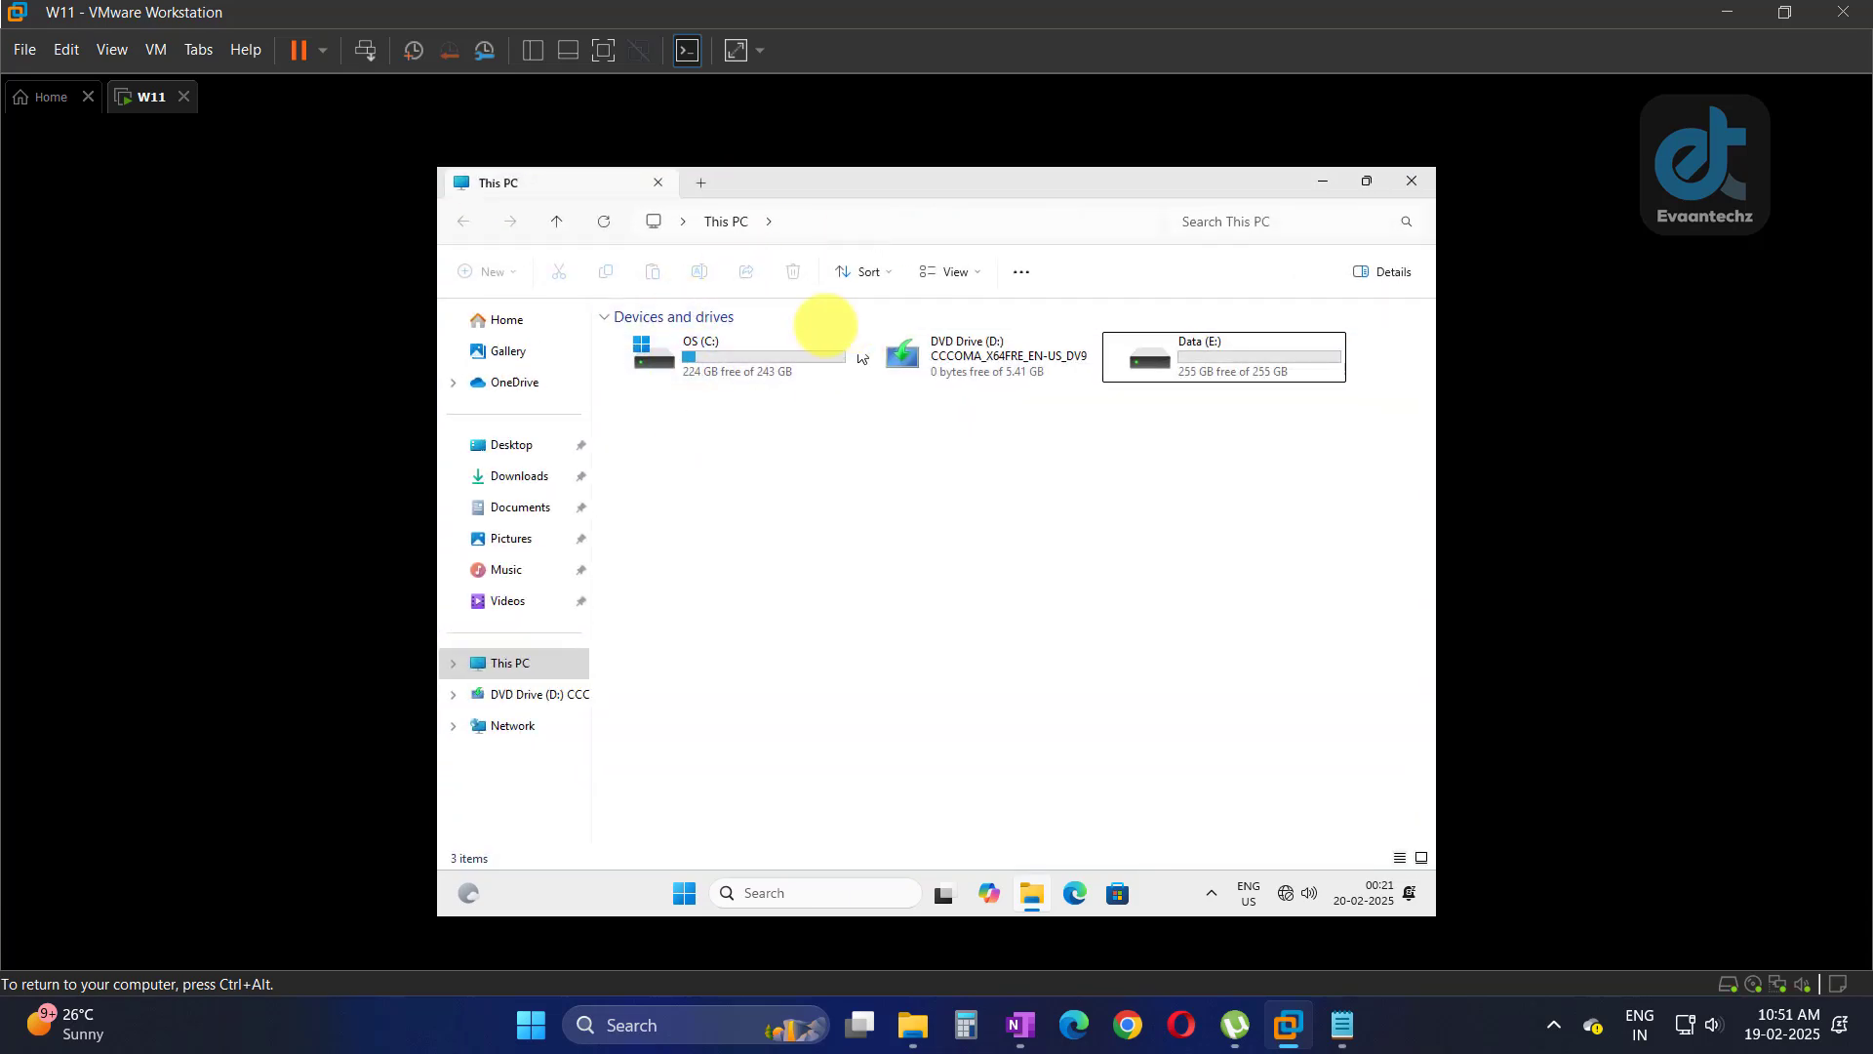
Step: Mount the VMware Tools disc and launch its setup from DVD Drive (D:)
click(151, 54)
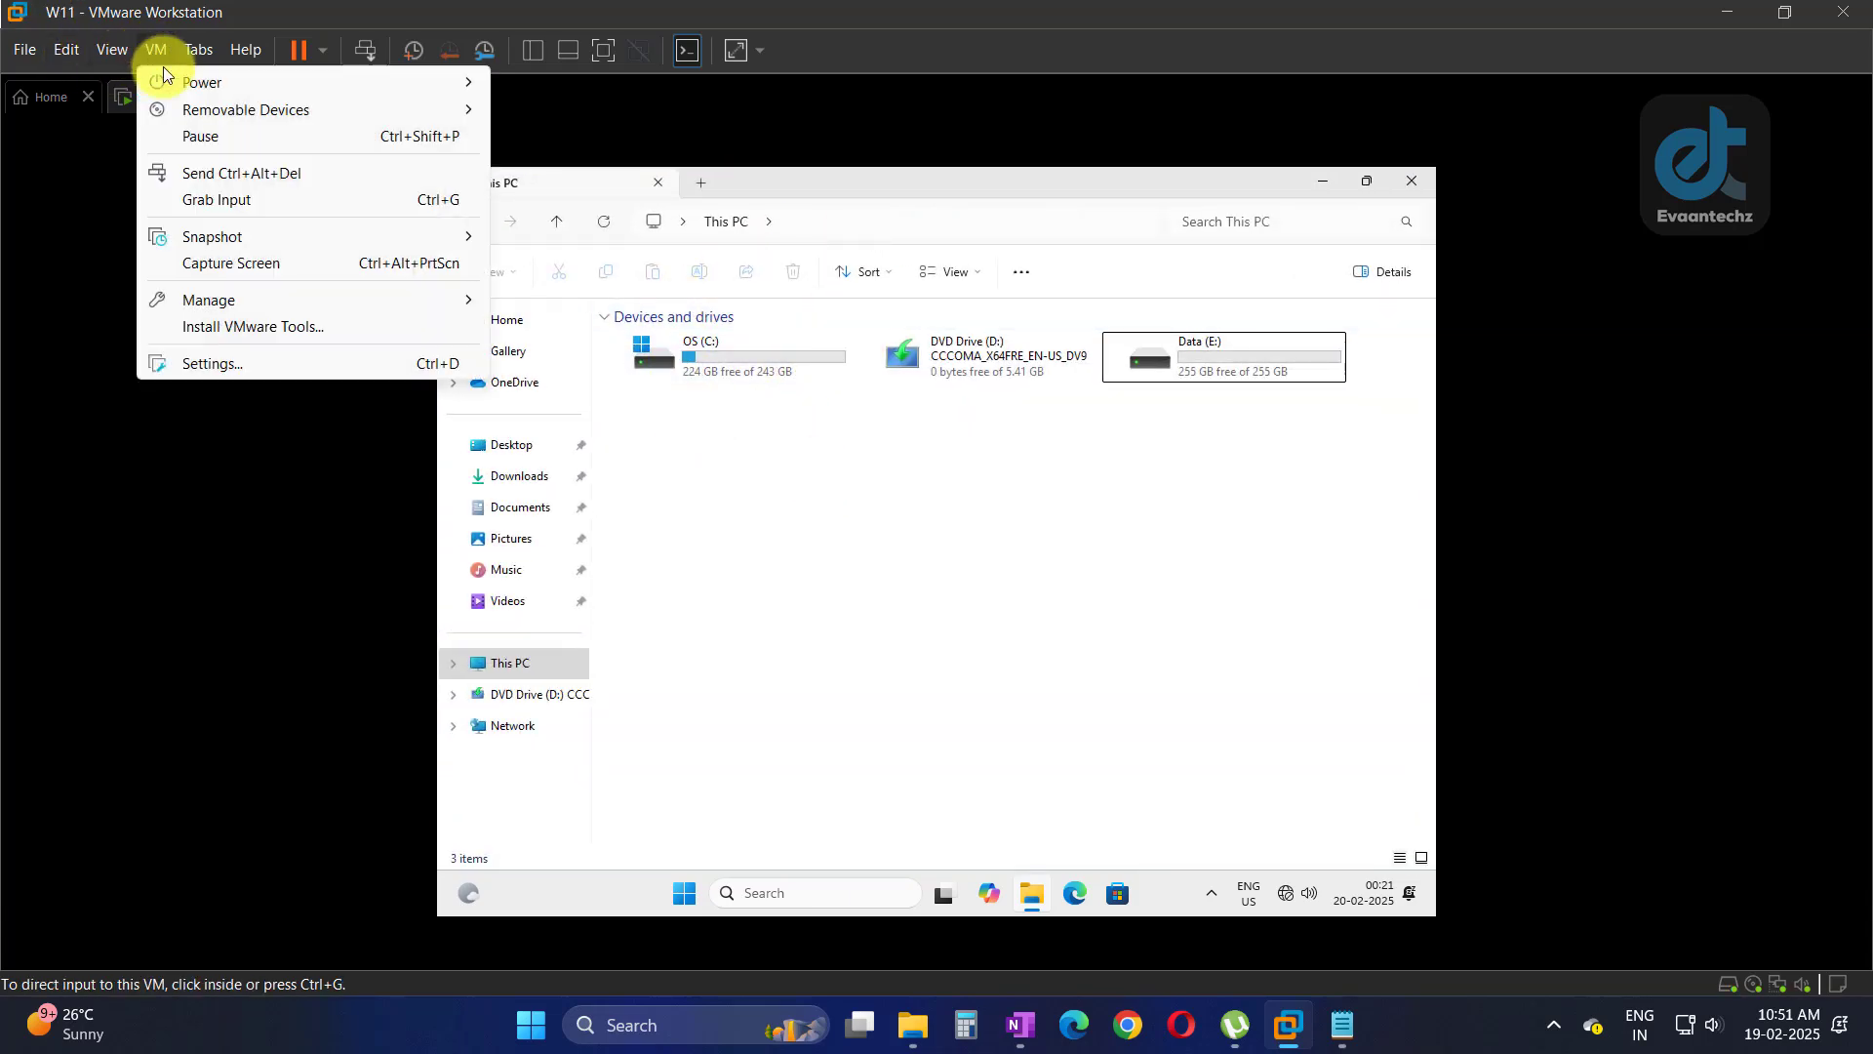
click(249, 325)
click(901, 530)
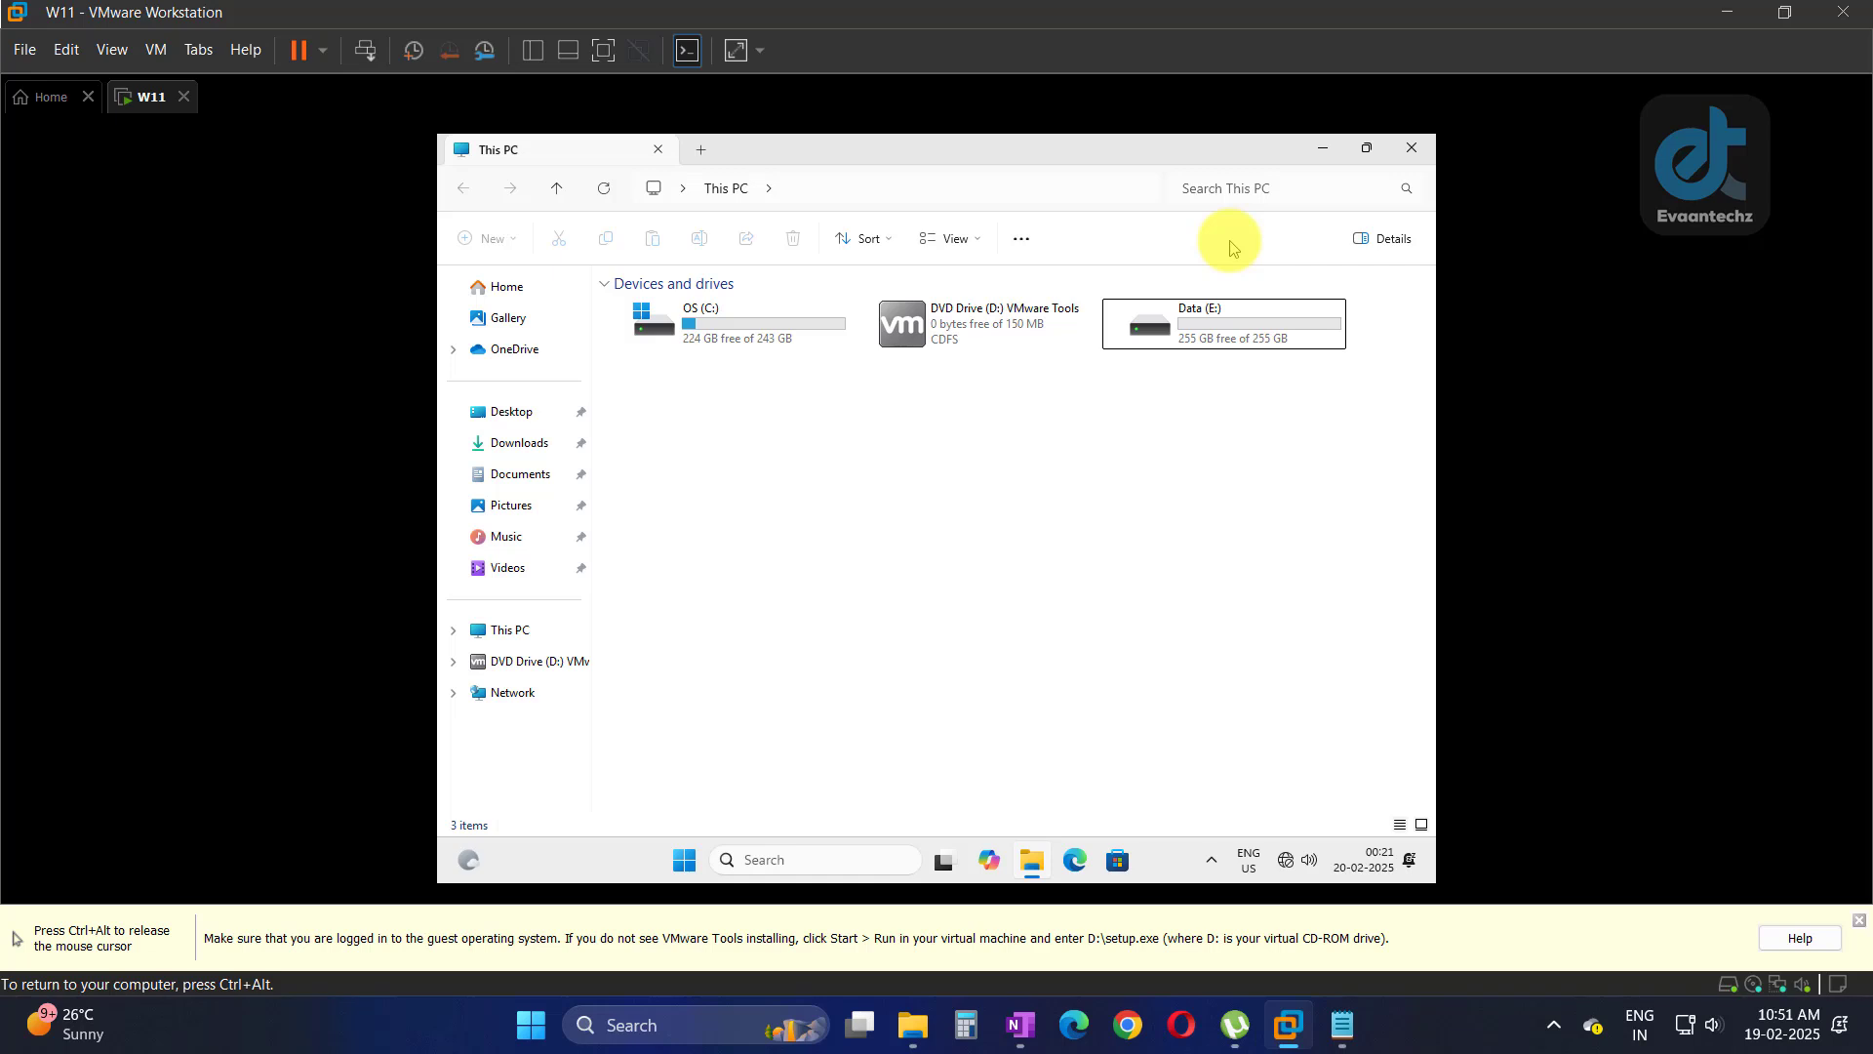
click(156, 49)
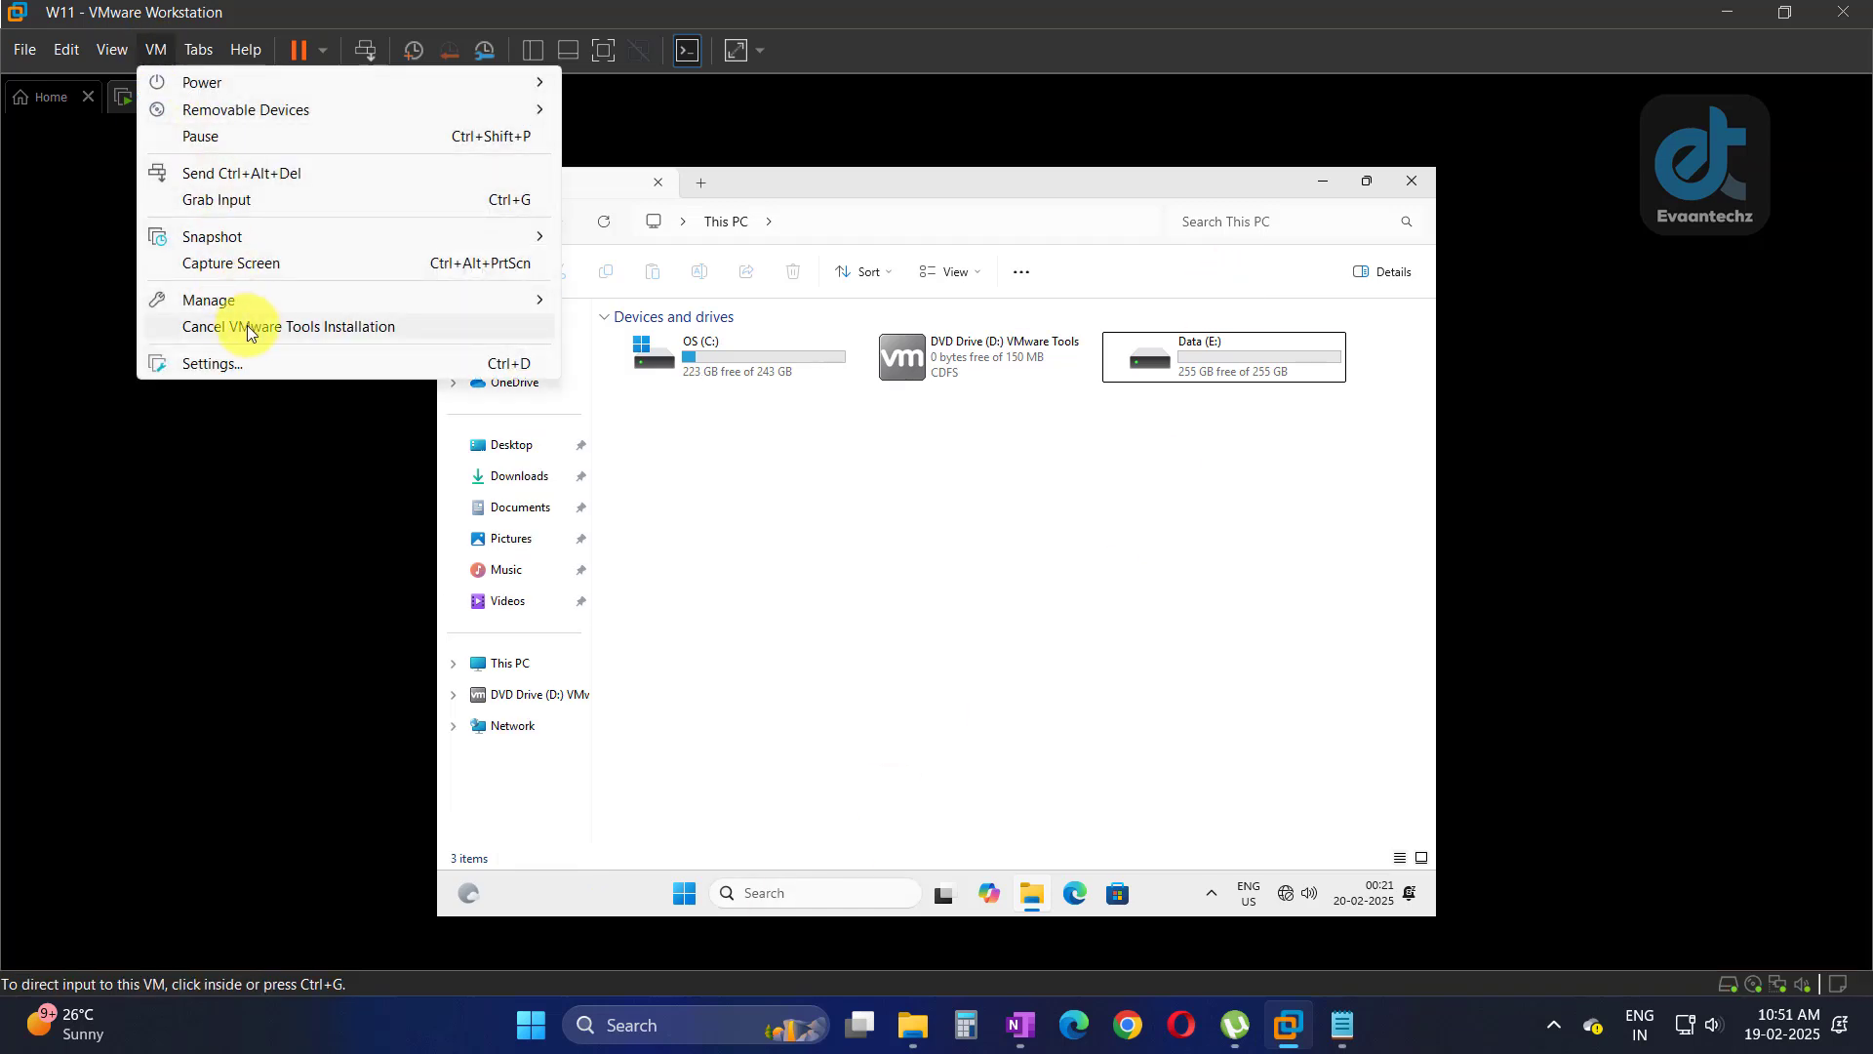
click(988, 388)
click(995, 382)
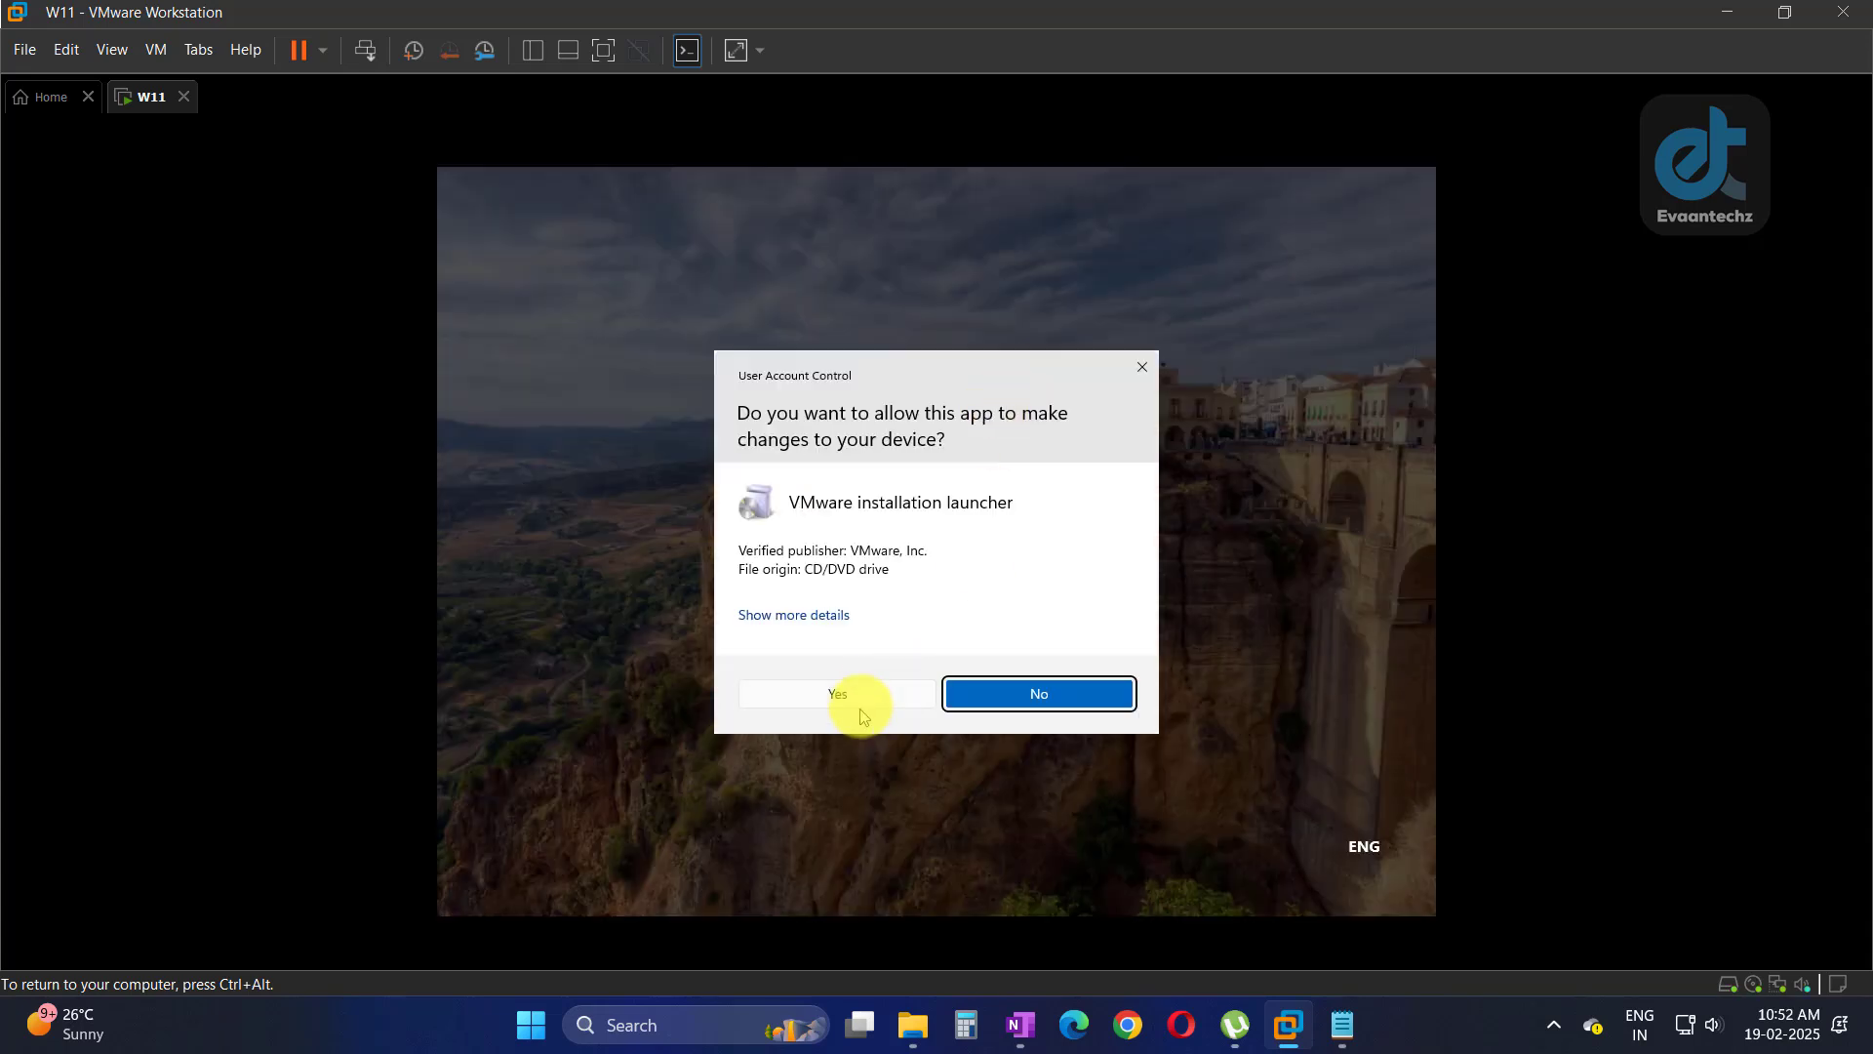
click(858, 708)
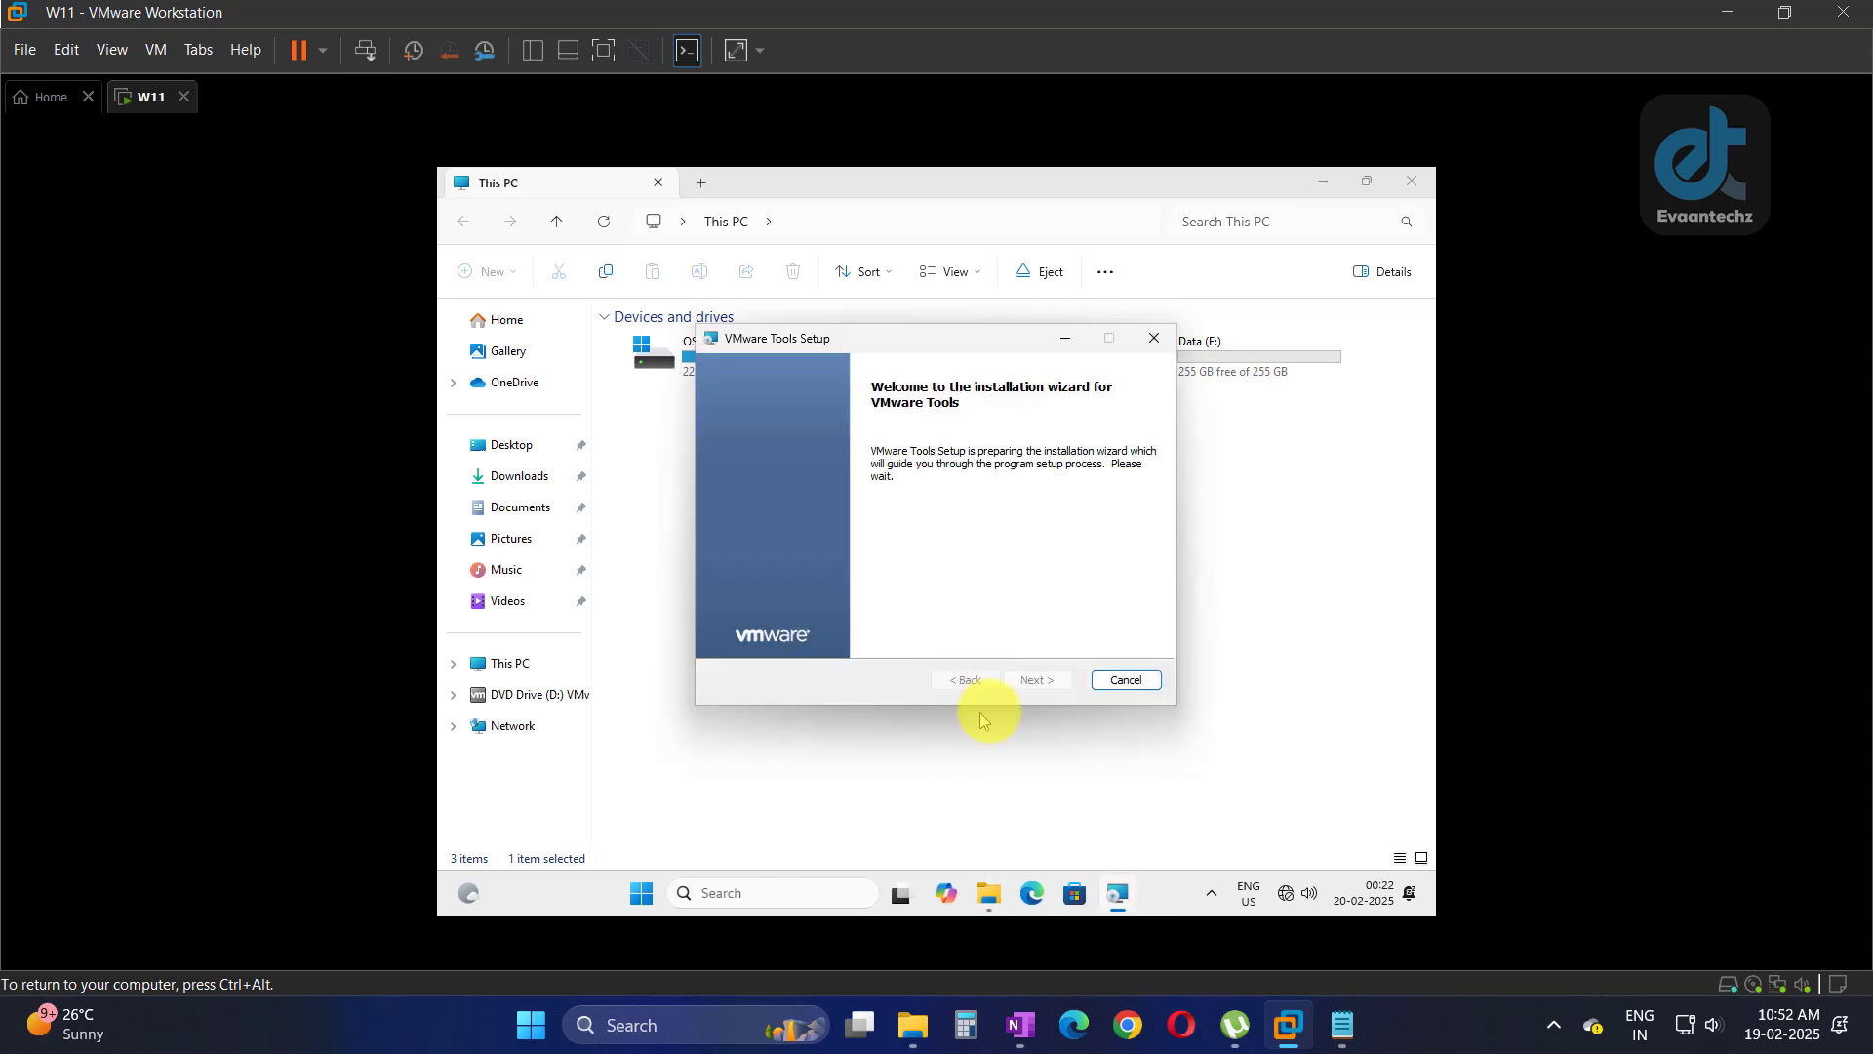
Step: Install VMware Tools with the Complete setup type and finish the wizard
click(1033, 675)
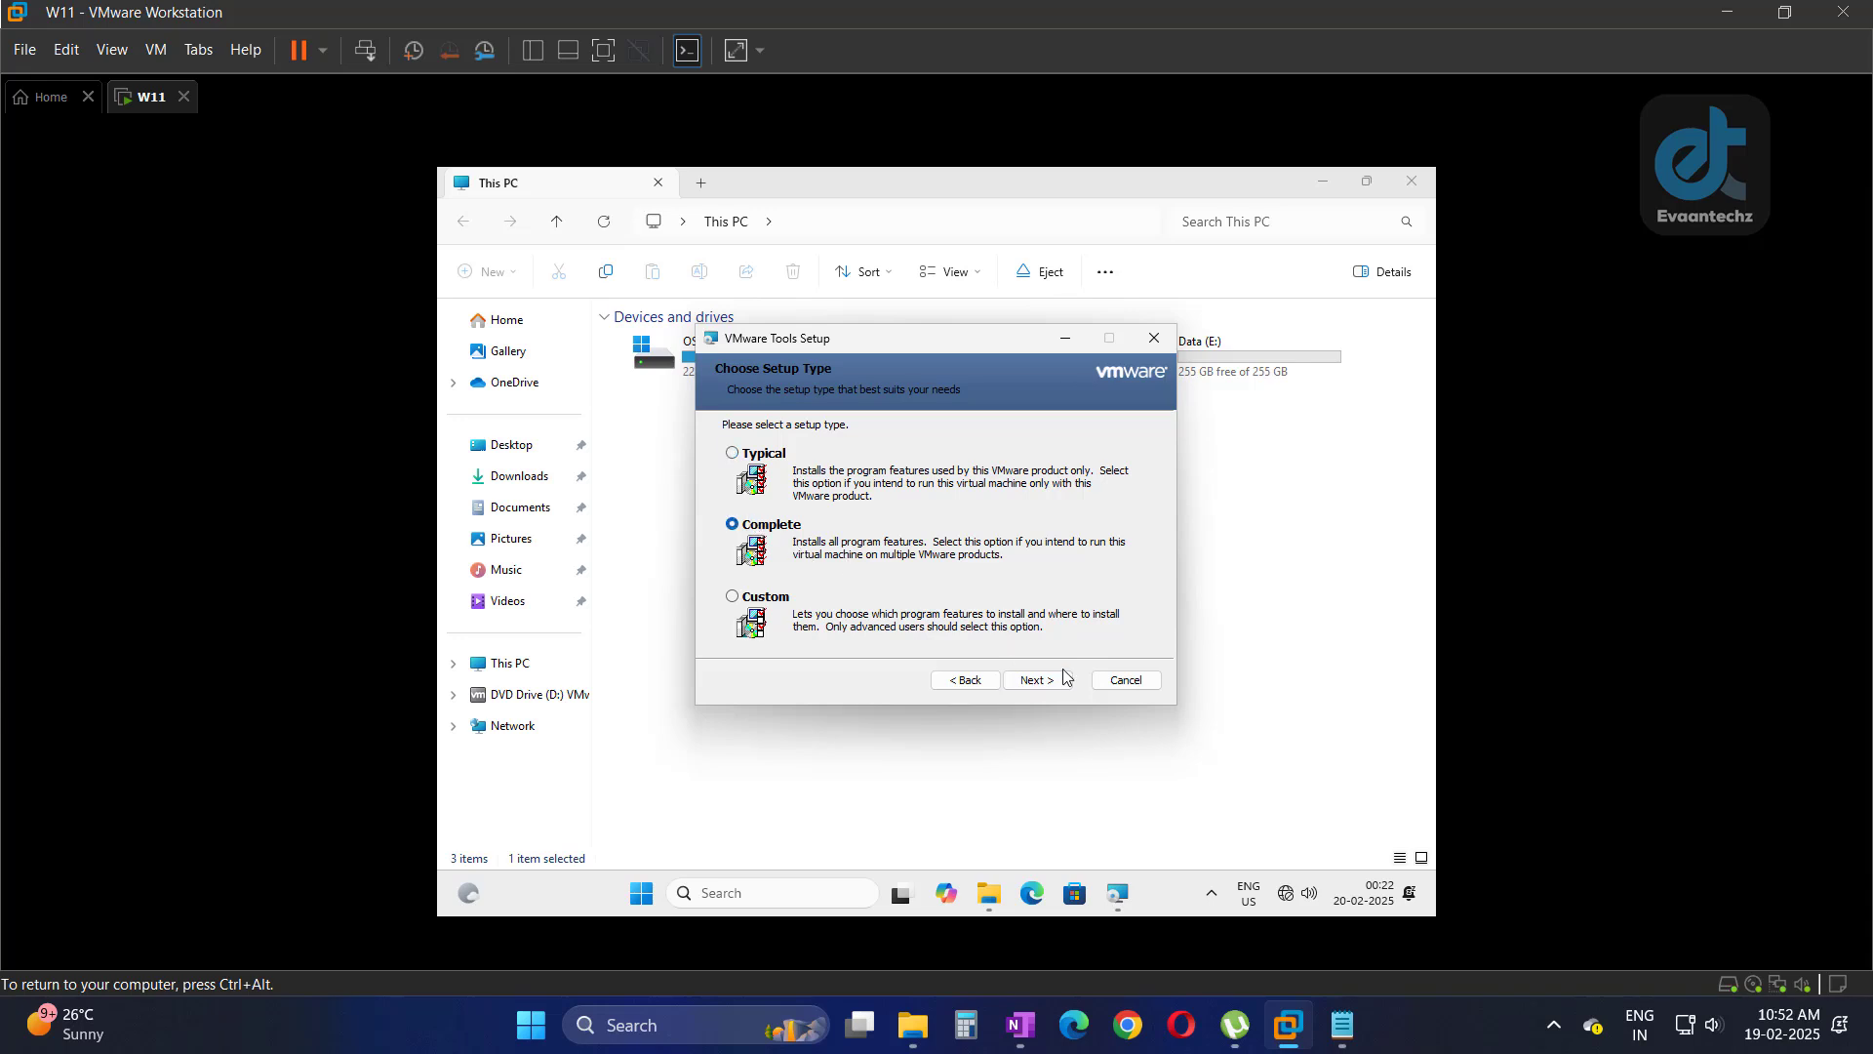
click(1061, 680)
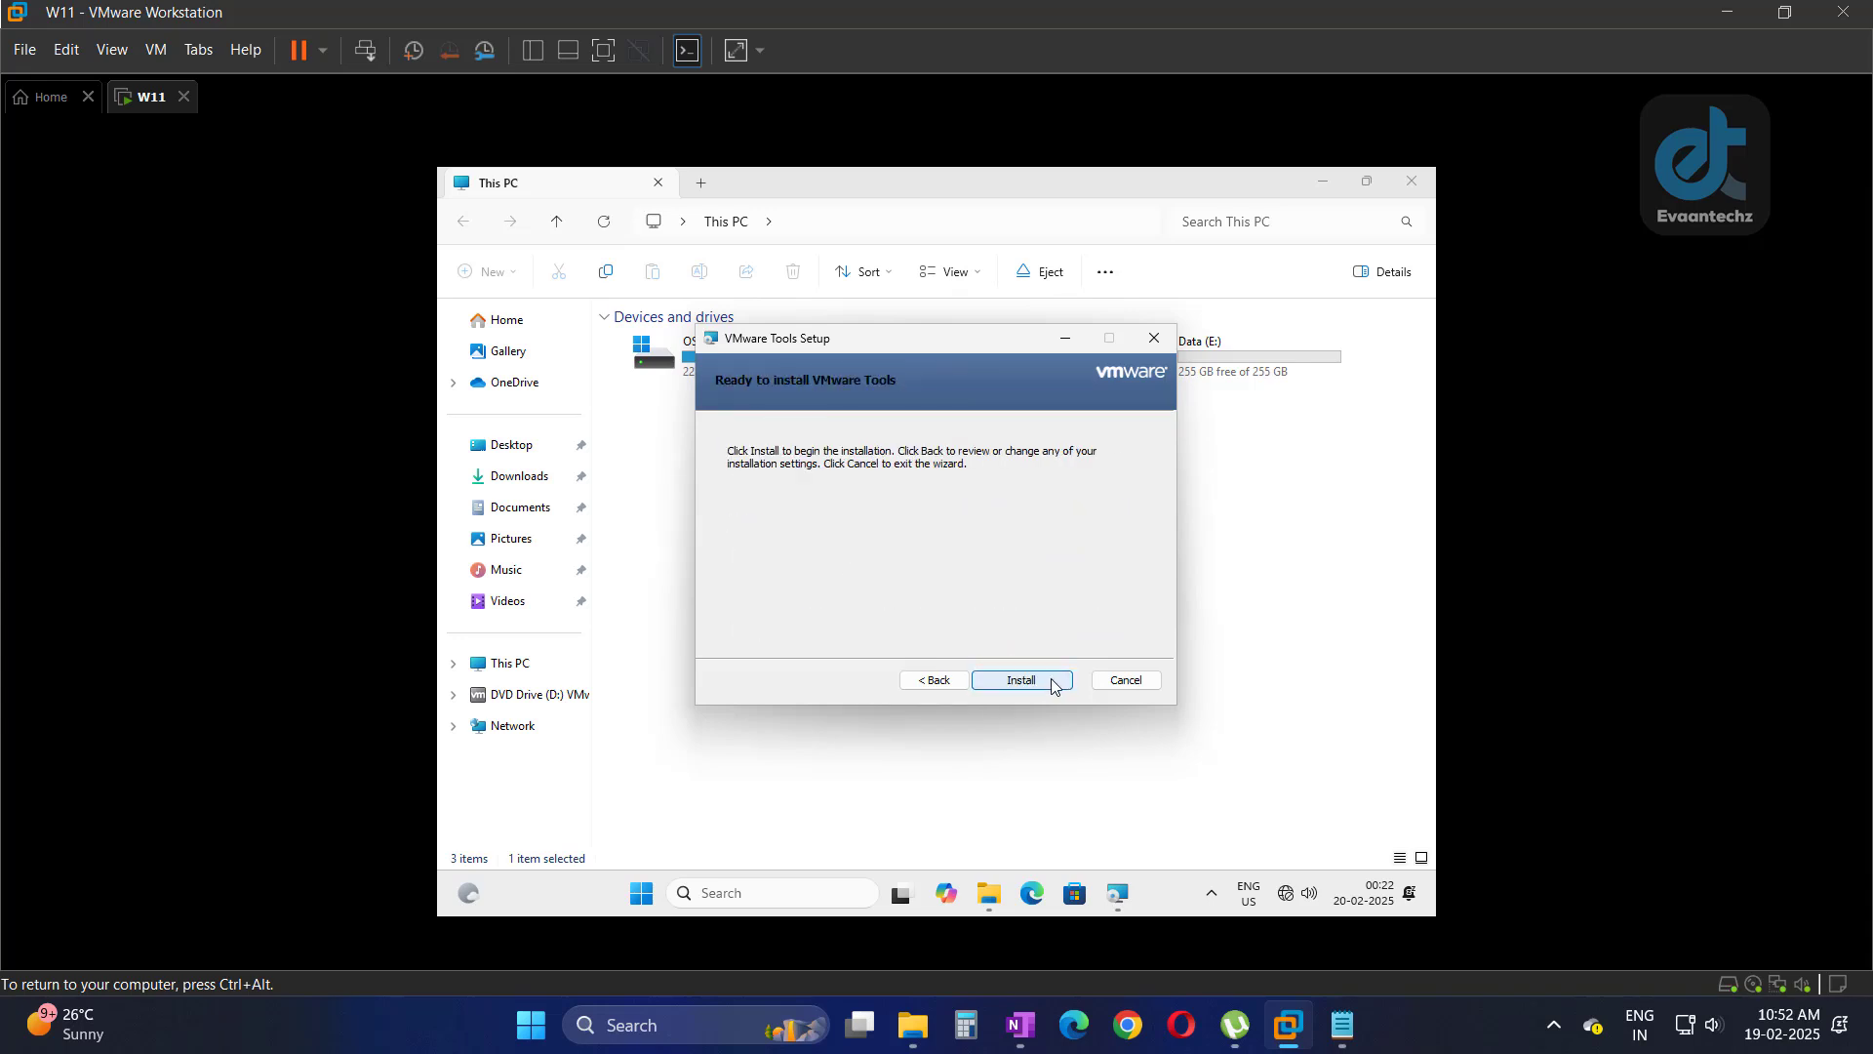
click(1052, 682)
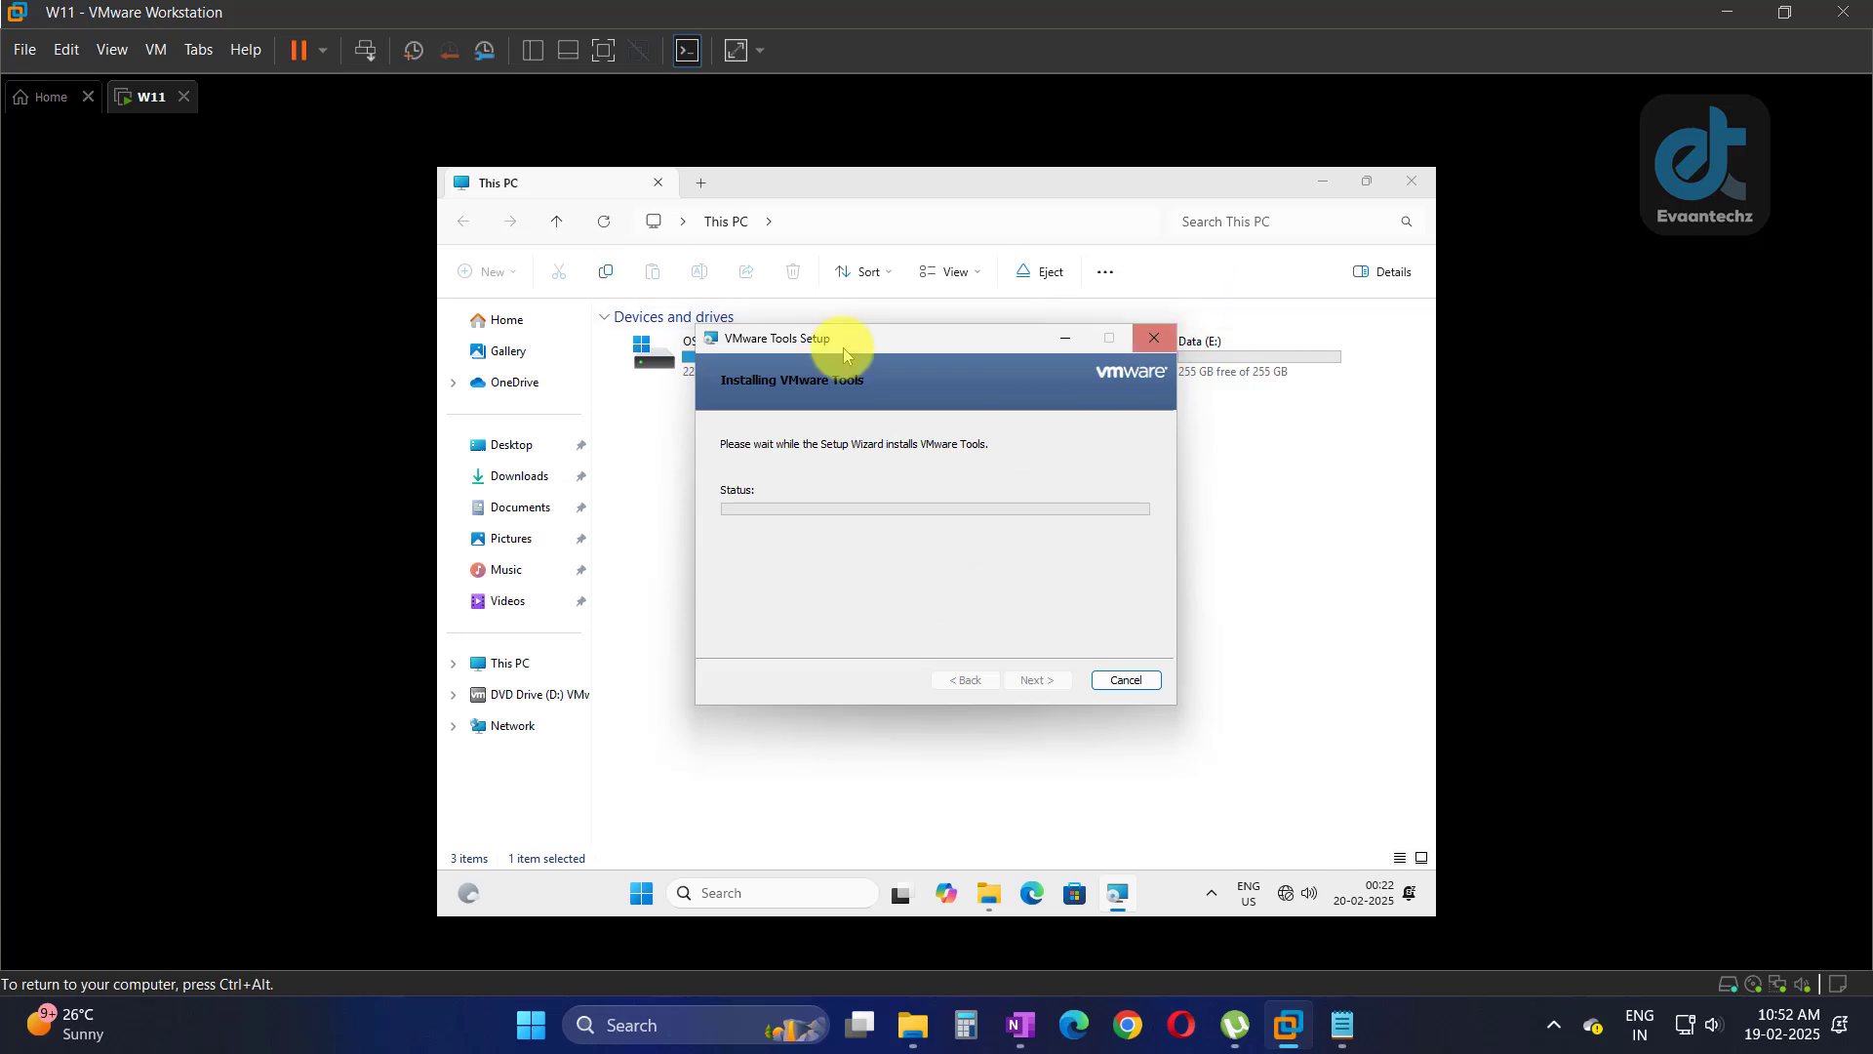
drag(866, 343, 899, 331)
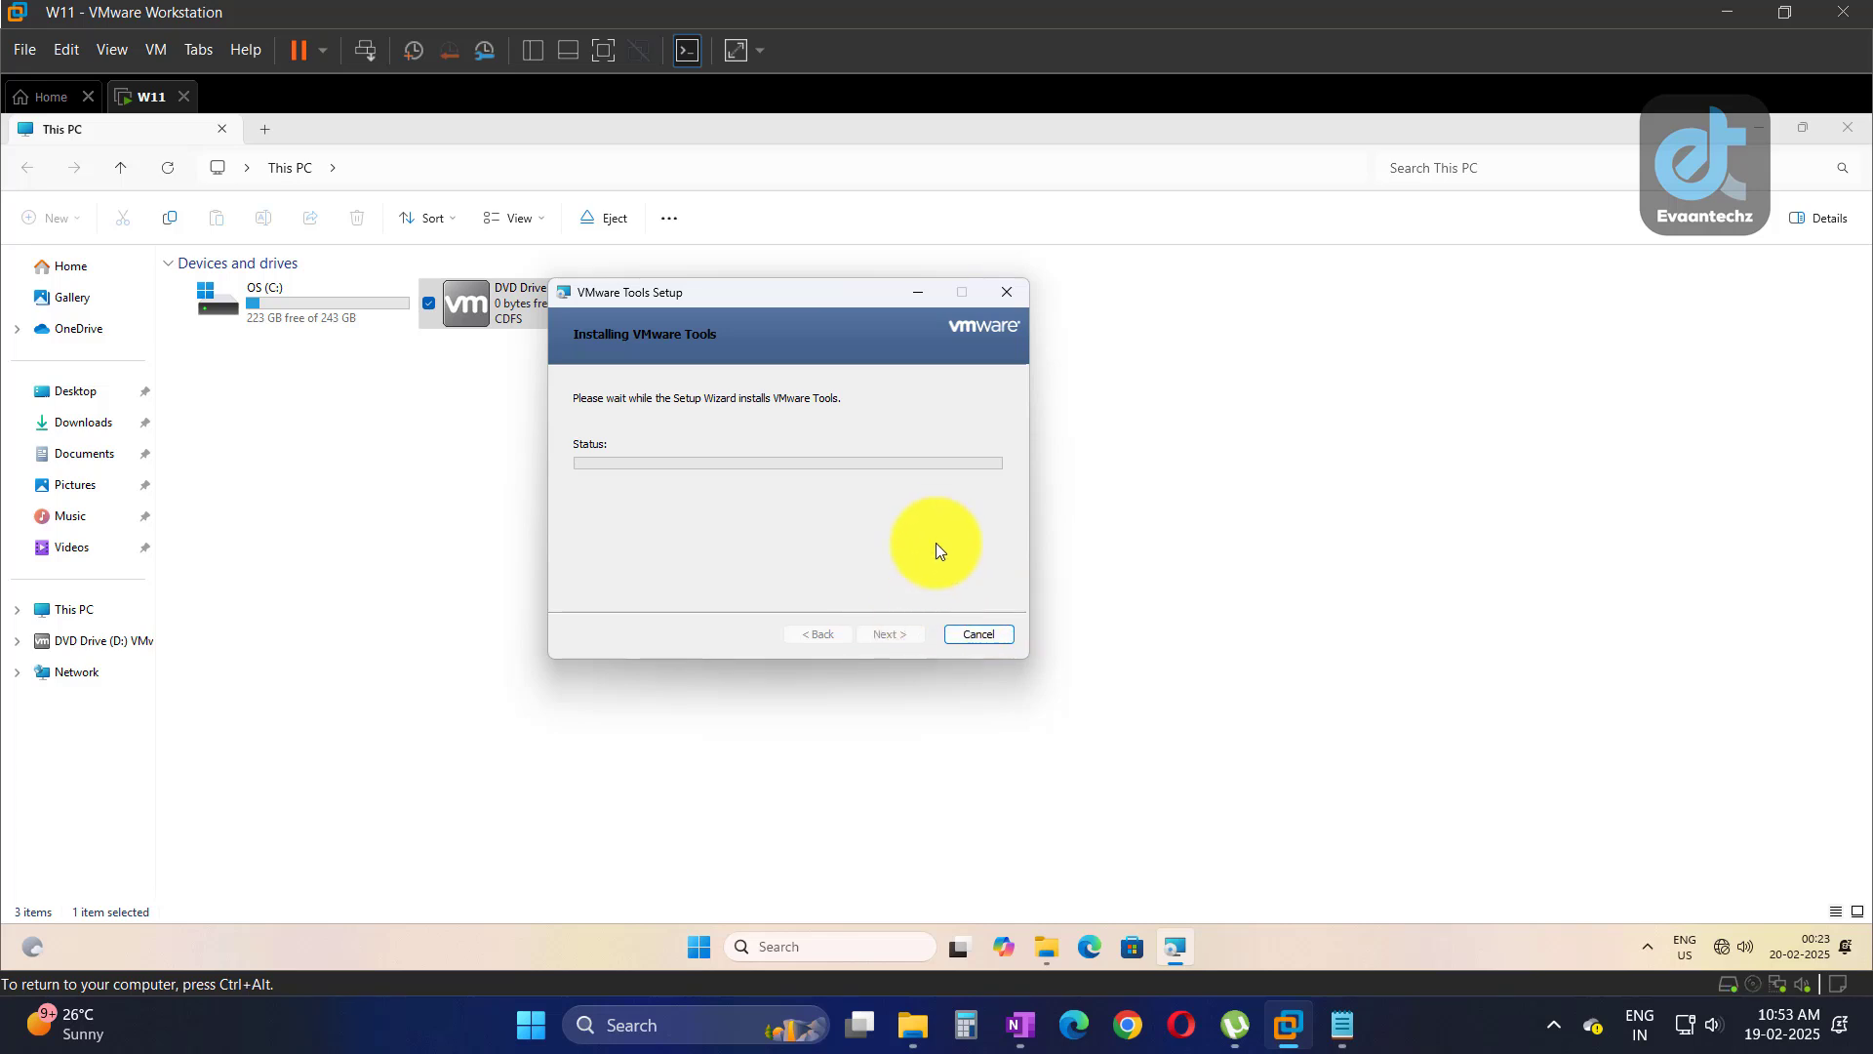
click(897, 636)
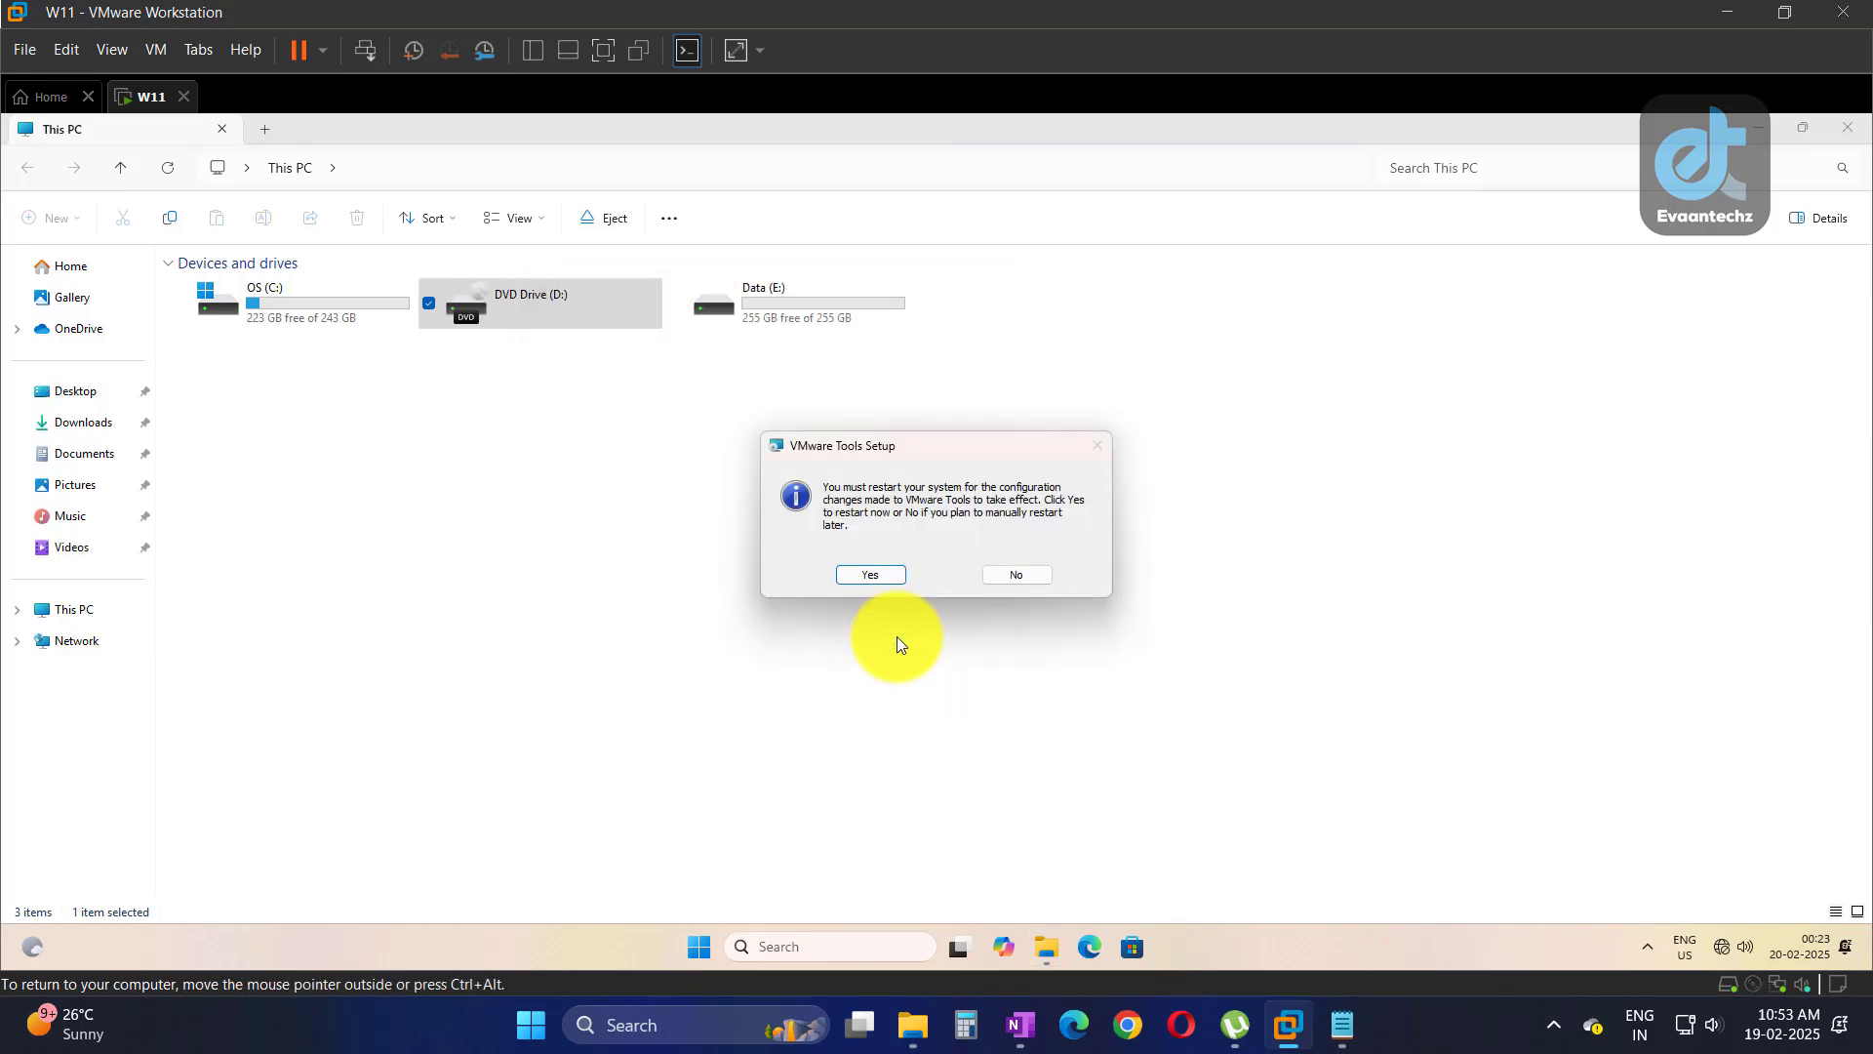
Step: Restart the guest now and sign back in with the account password
click(863, 576)
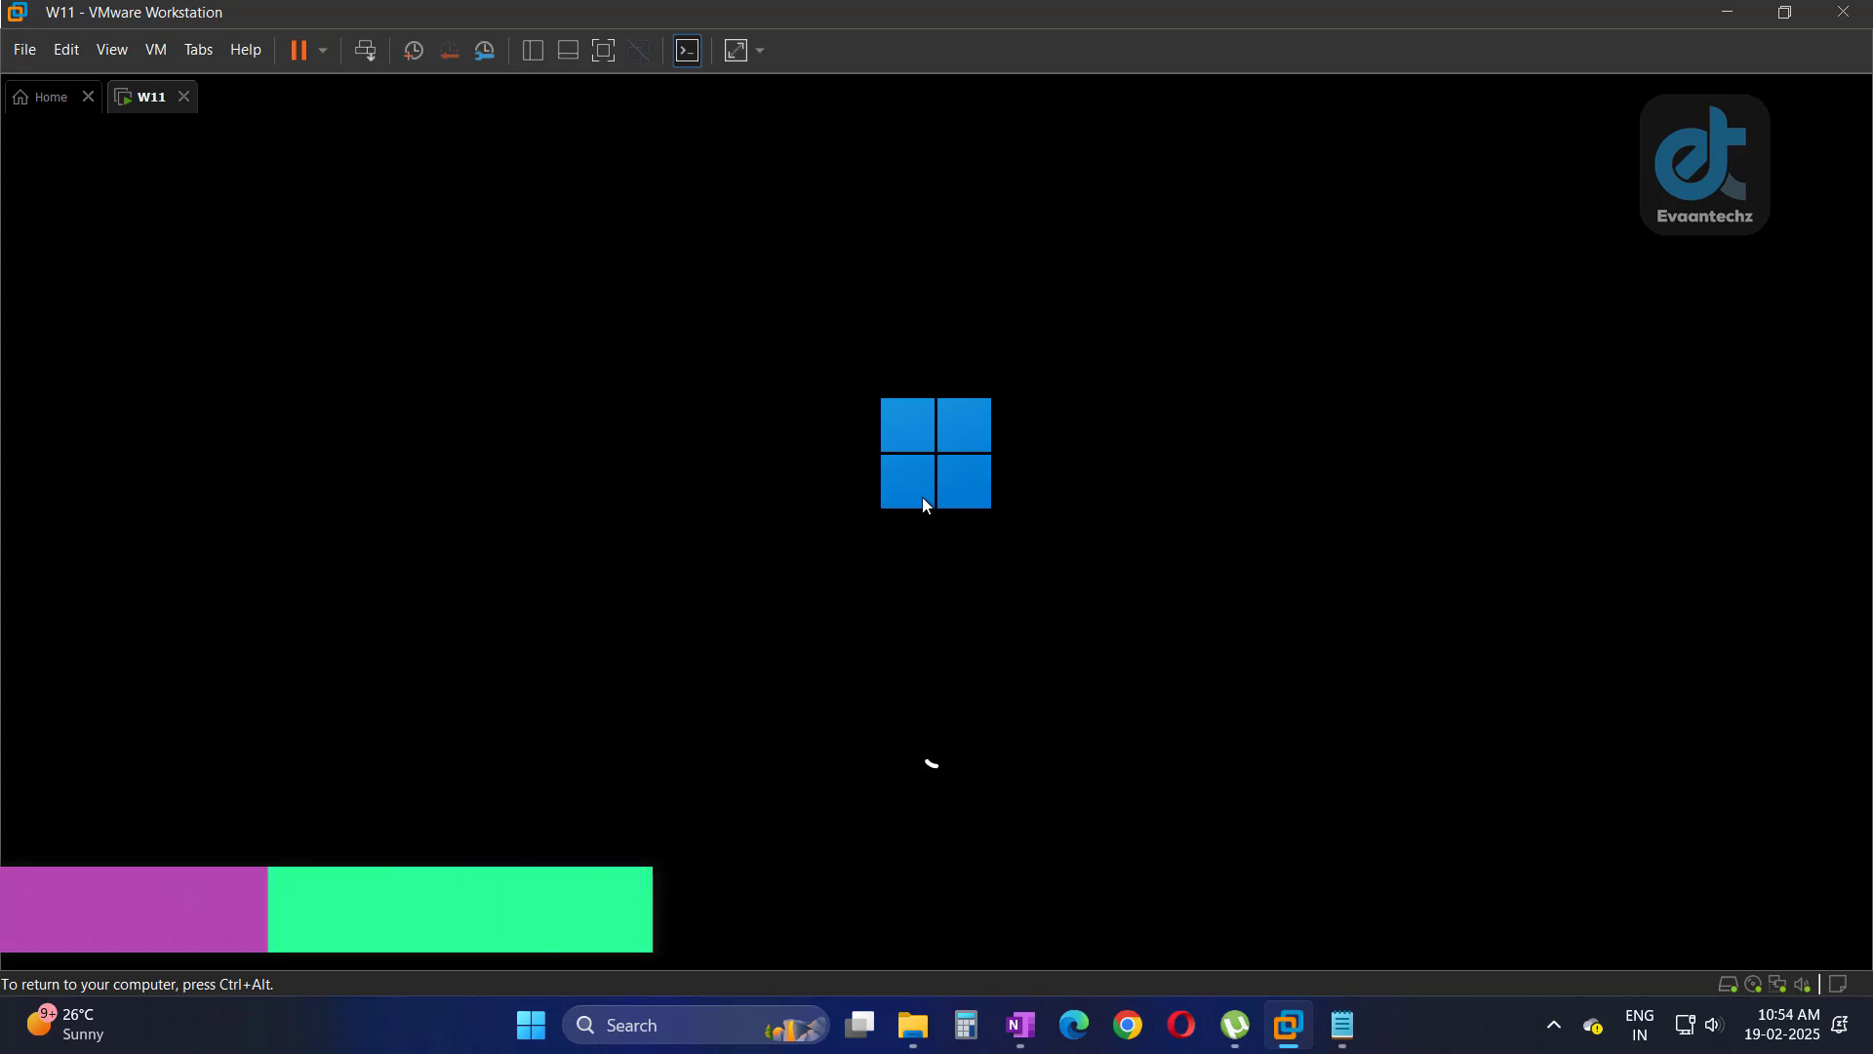
click(924, 500)
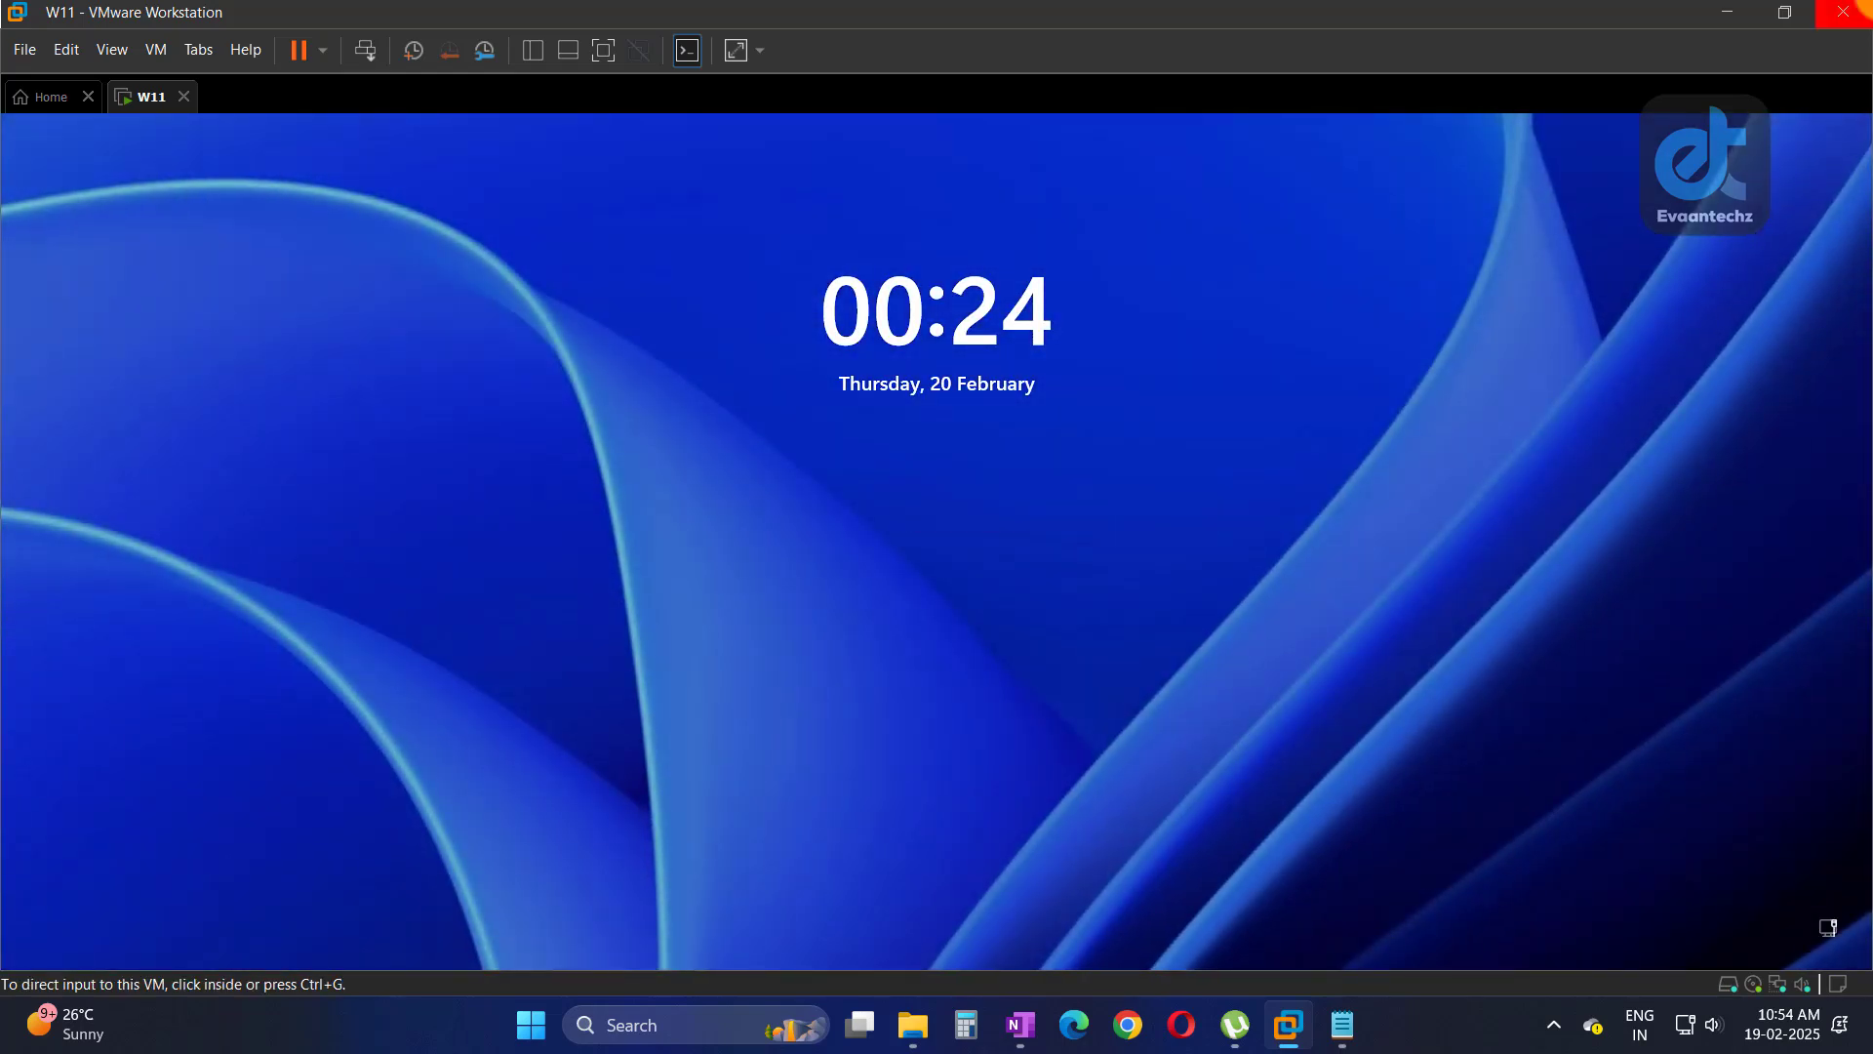
click(849, 384)
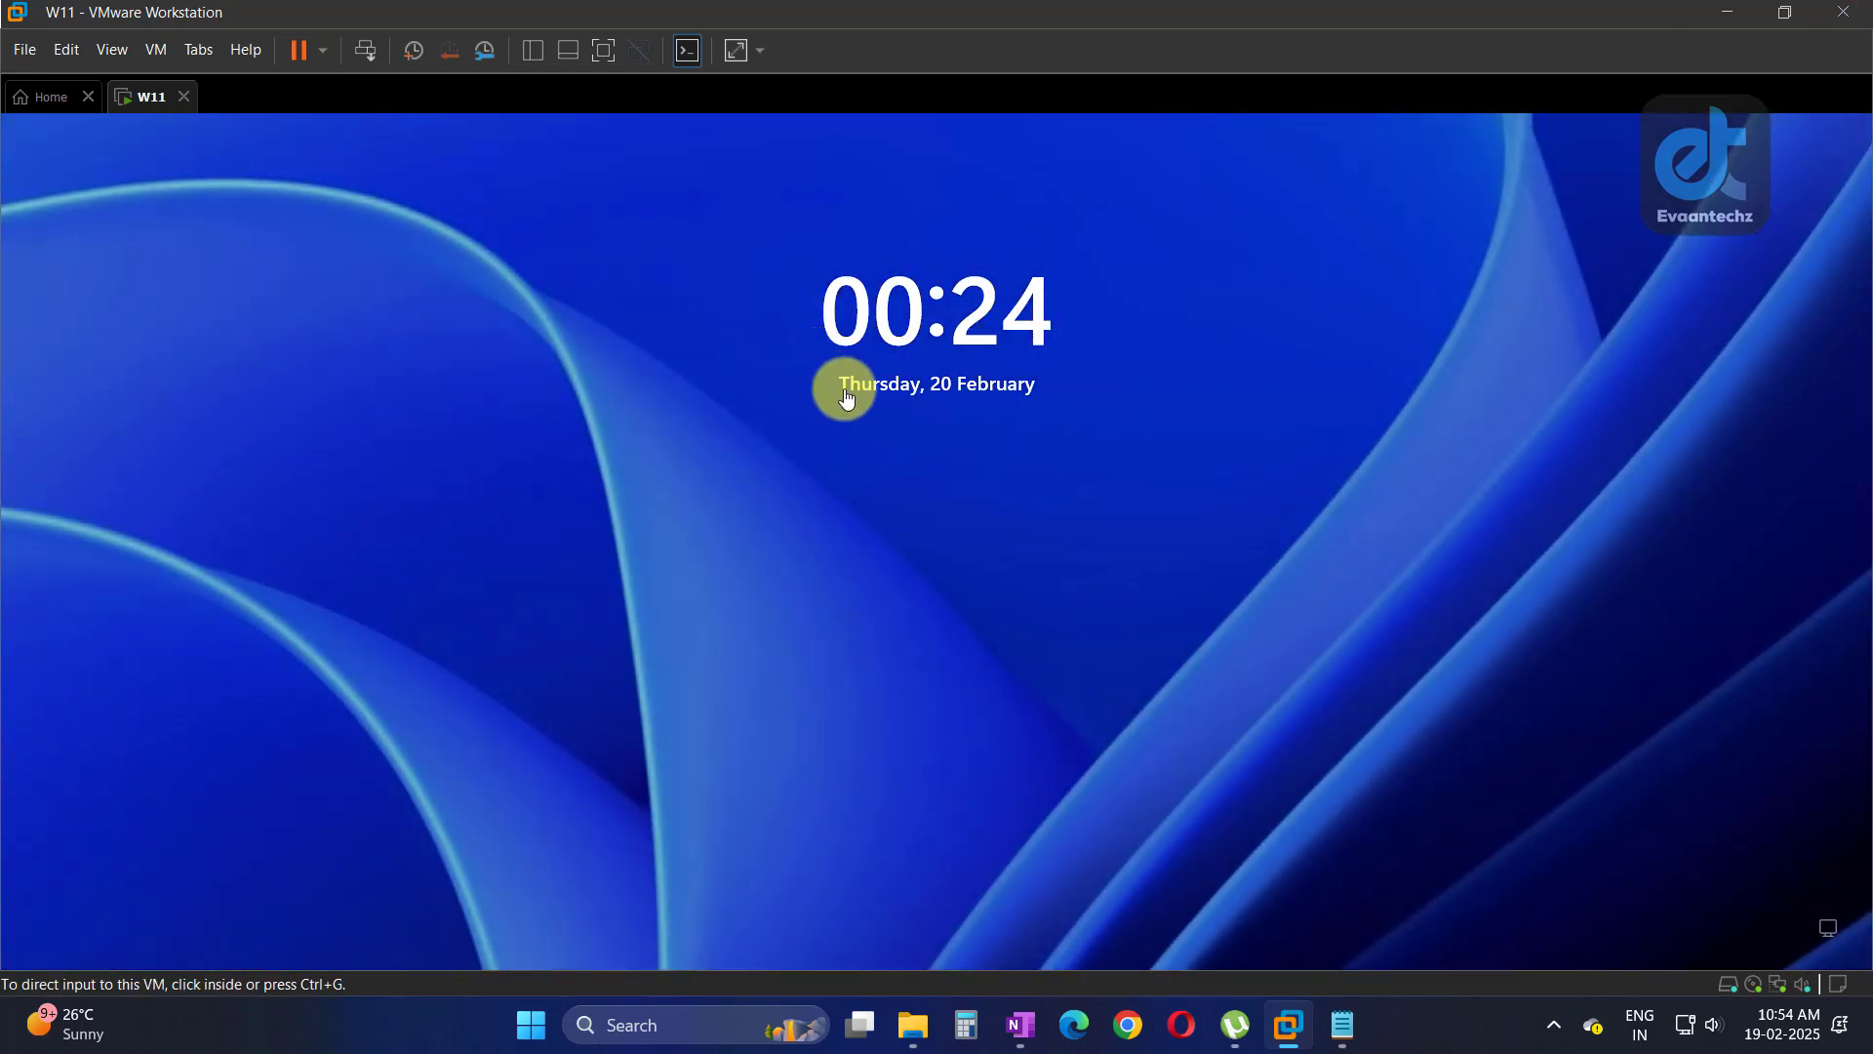
click(887, 525)
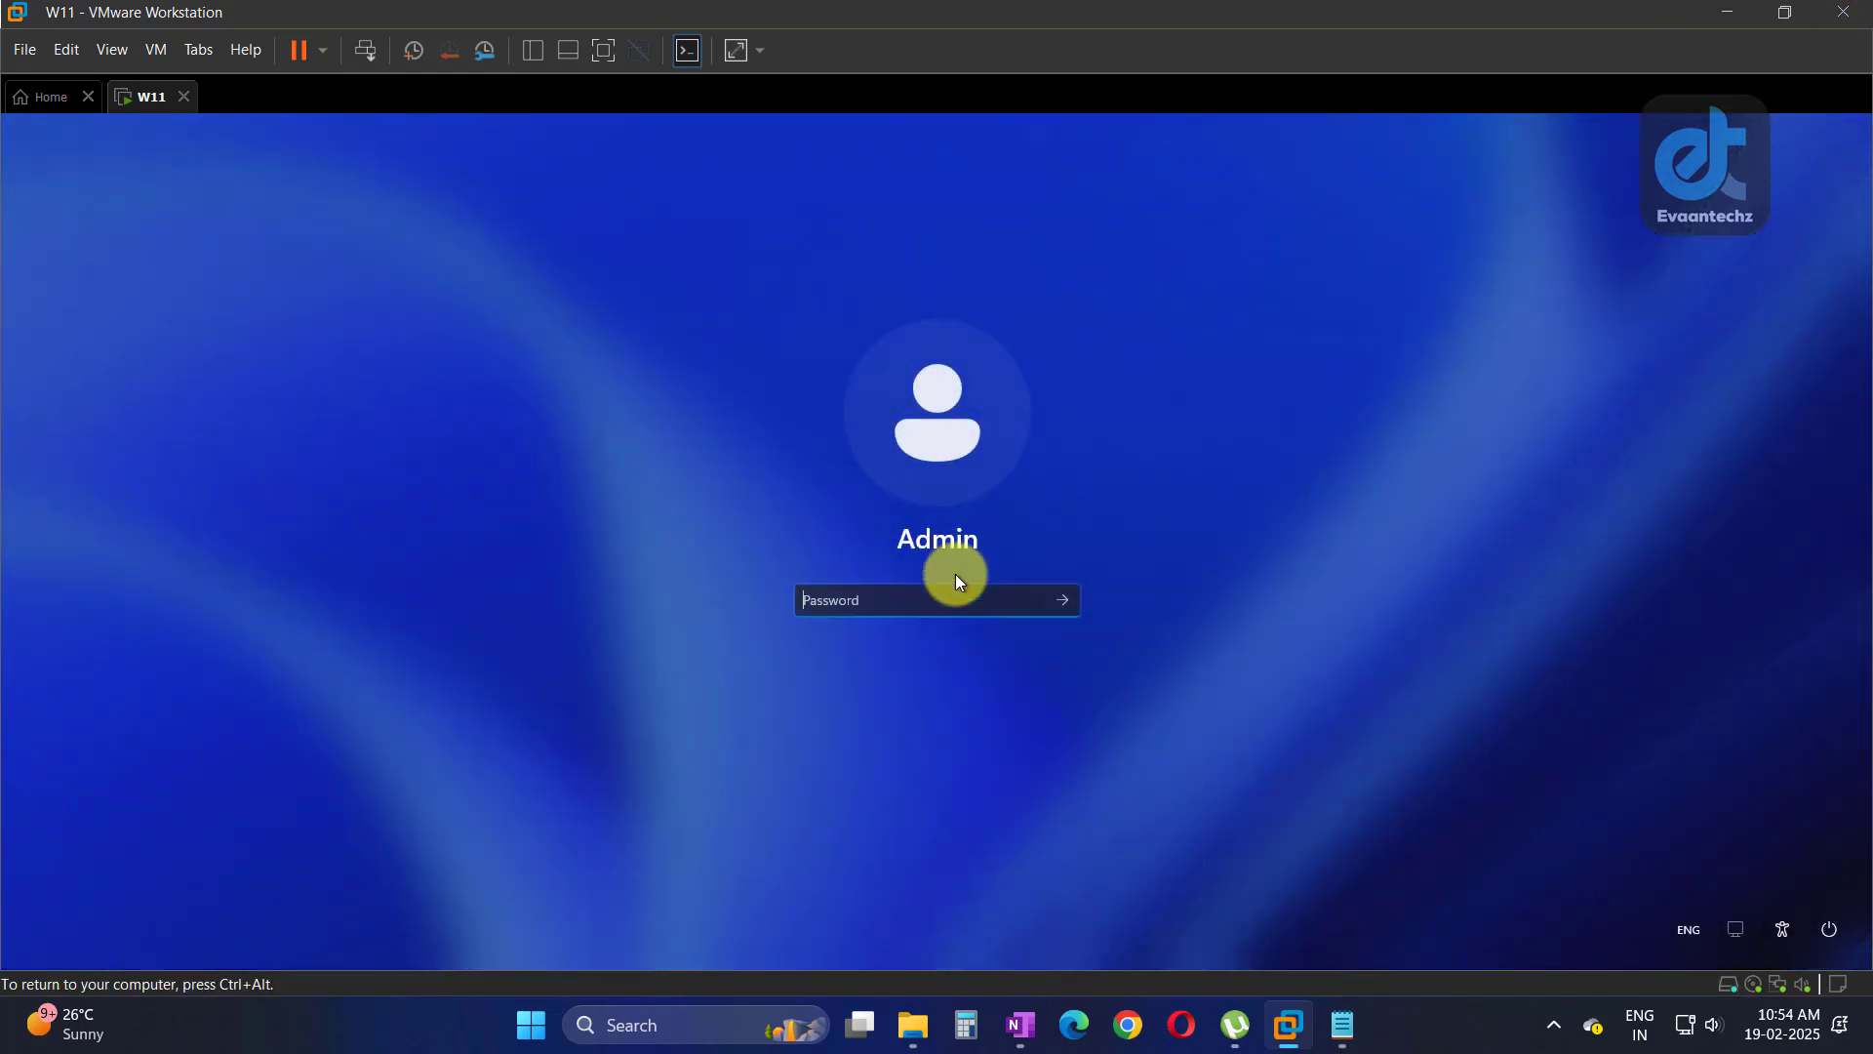
click(1071, 602)
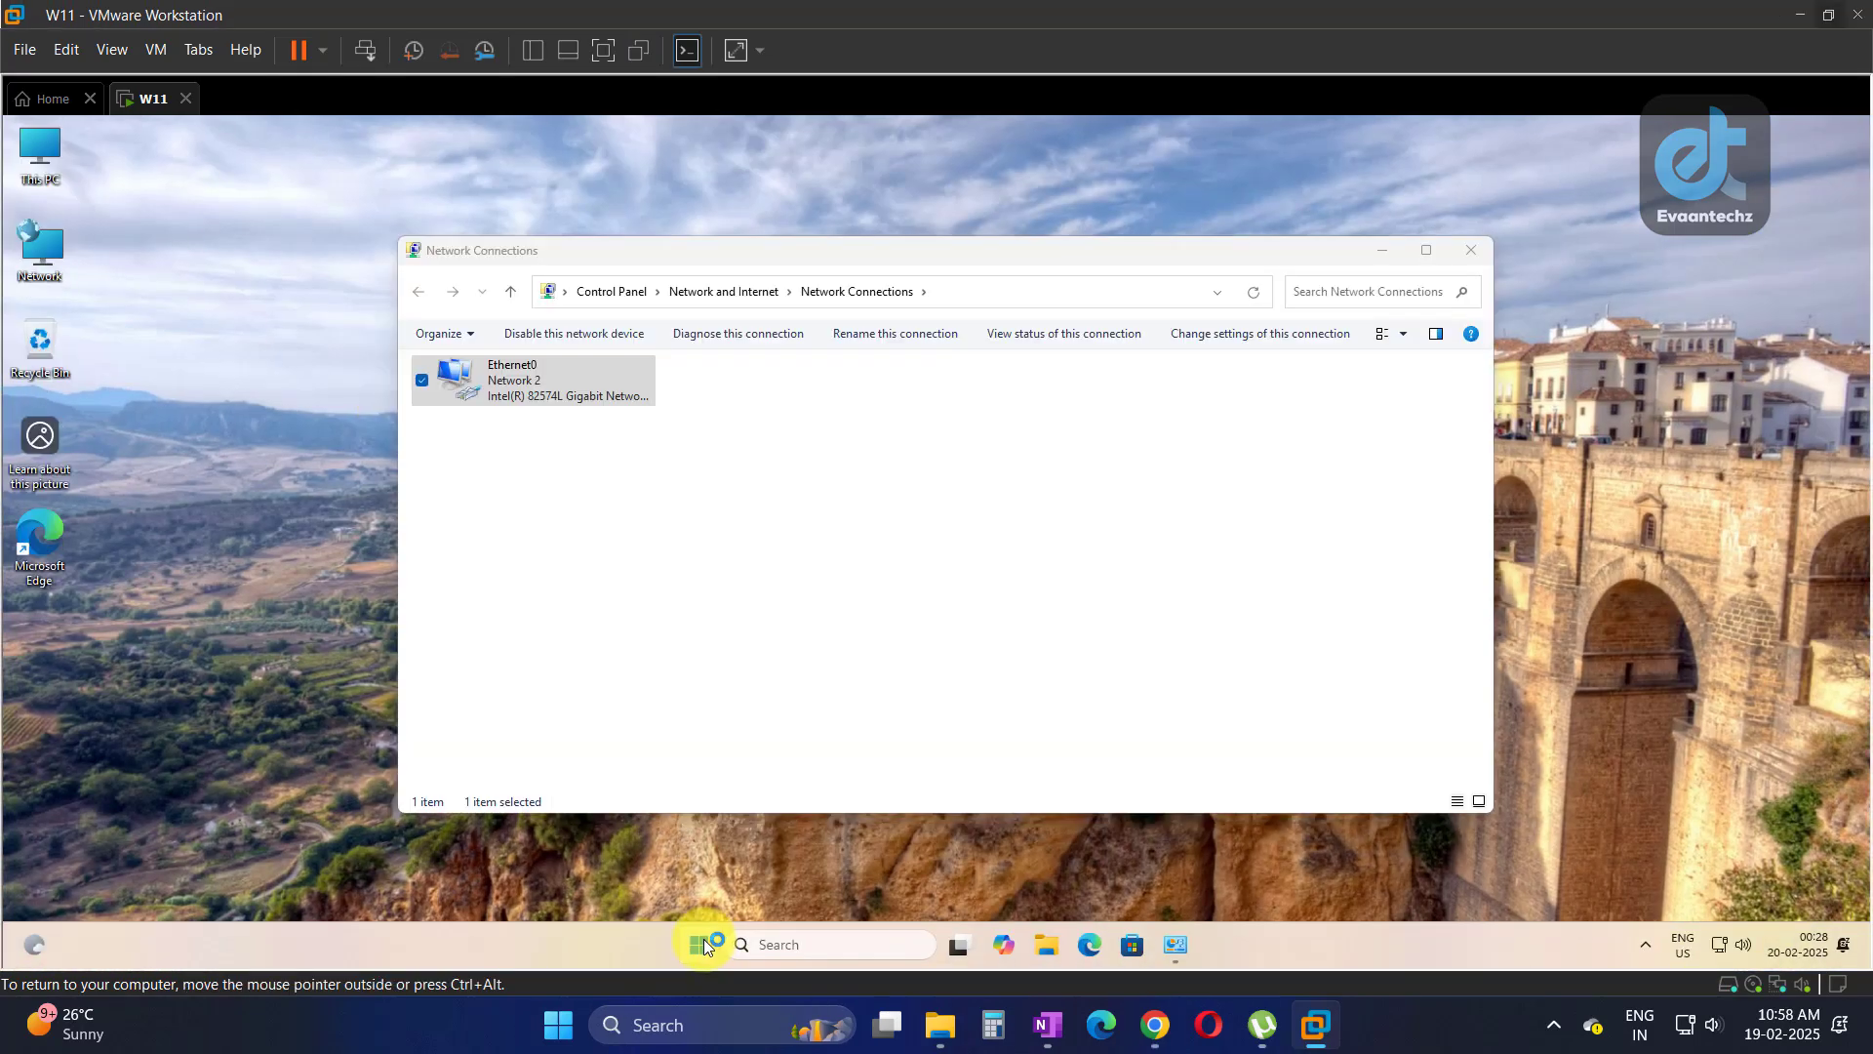
Step: Retry the Windows Update check in the guest's Settings
click(702, 941)
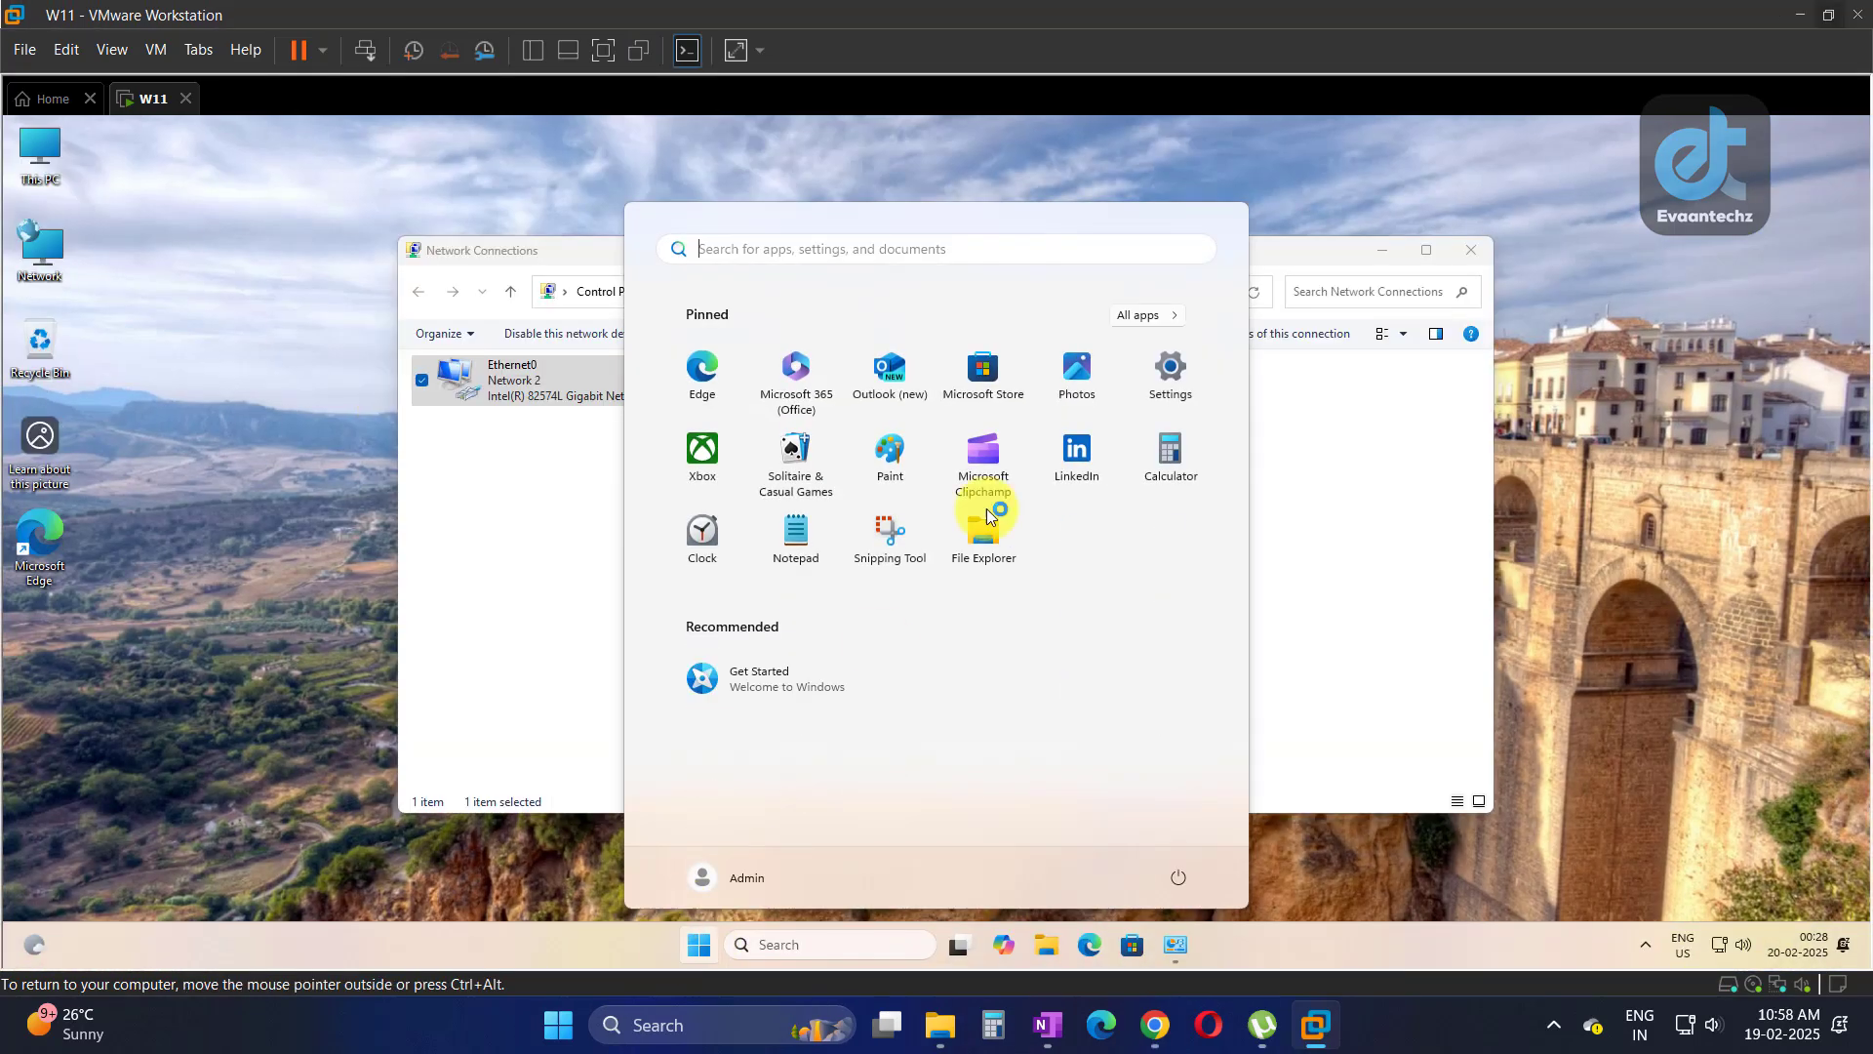
click(1160, 369)
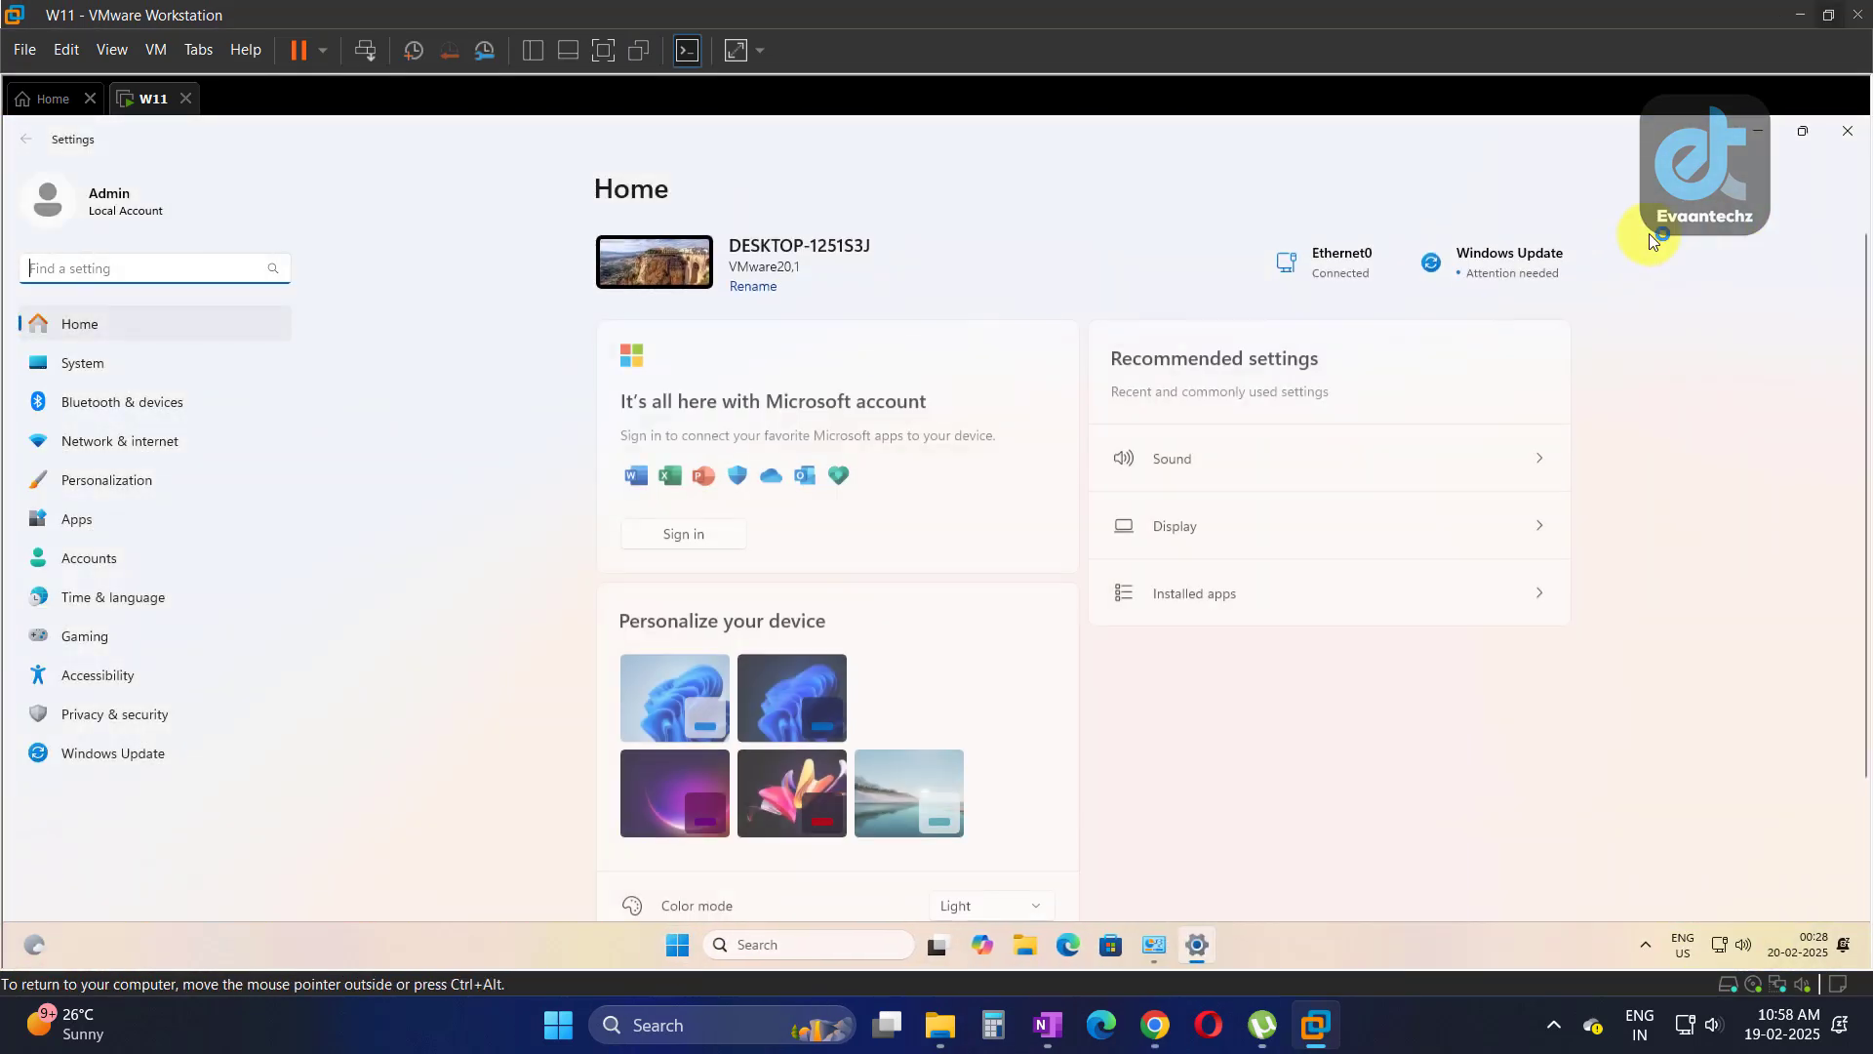
click(1534, 256)
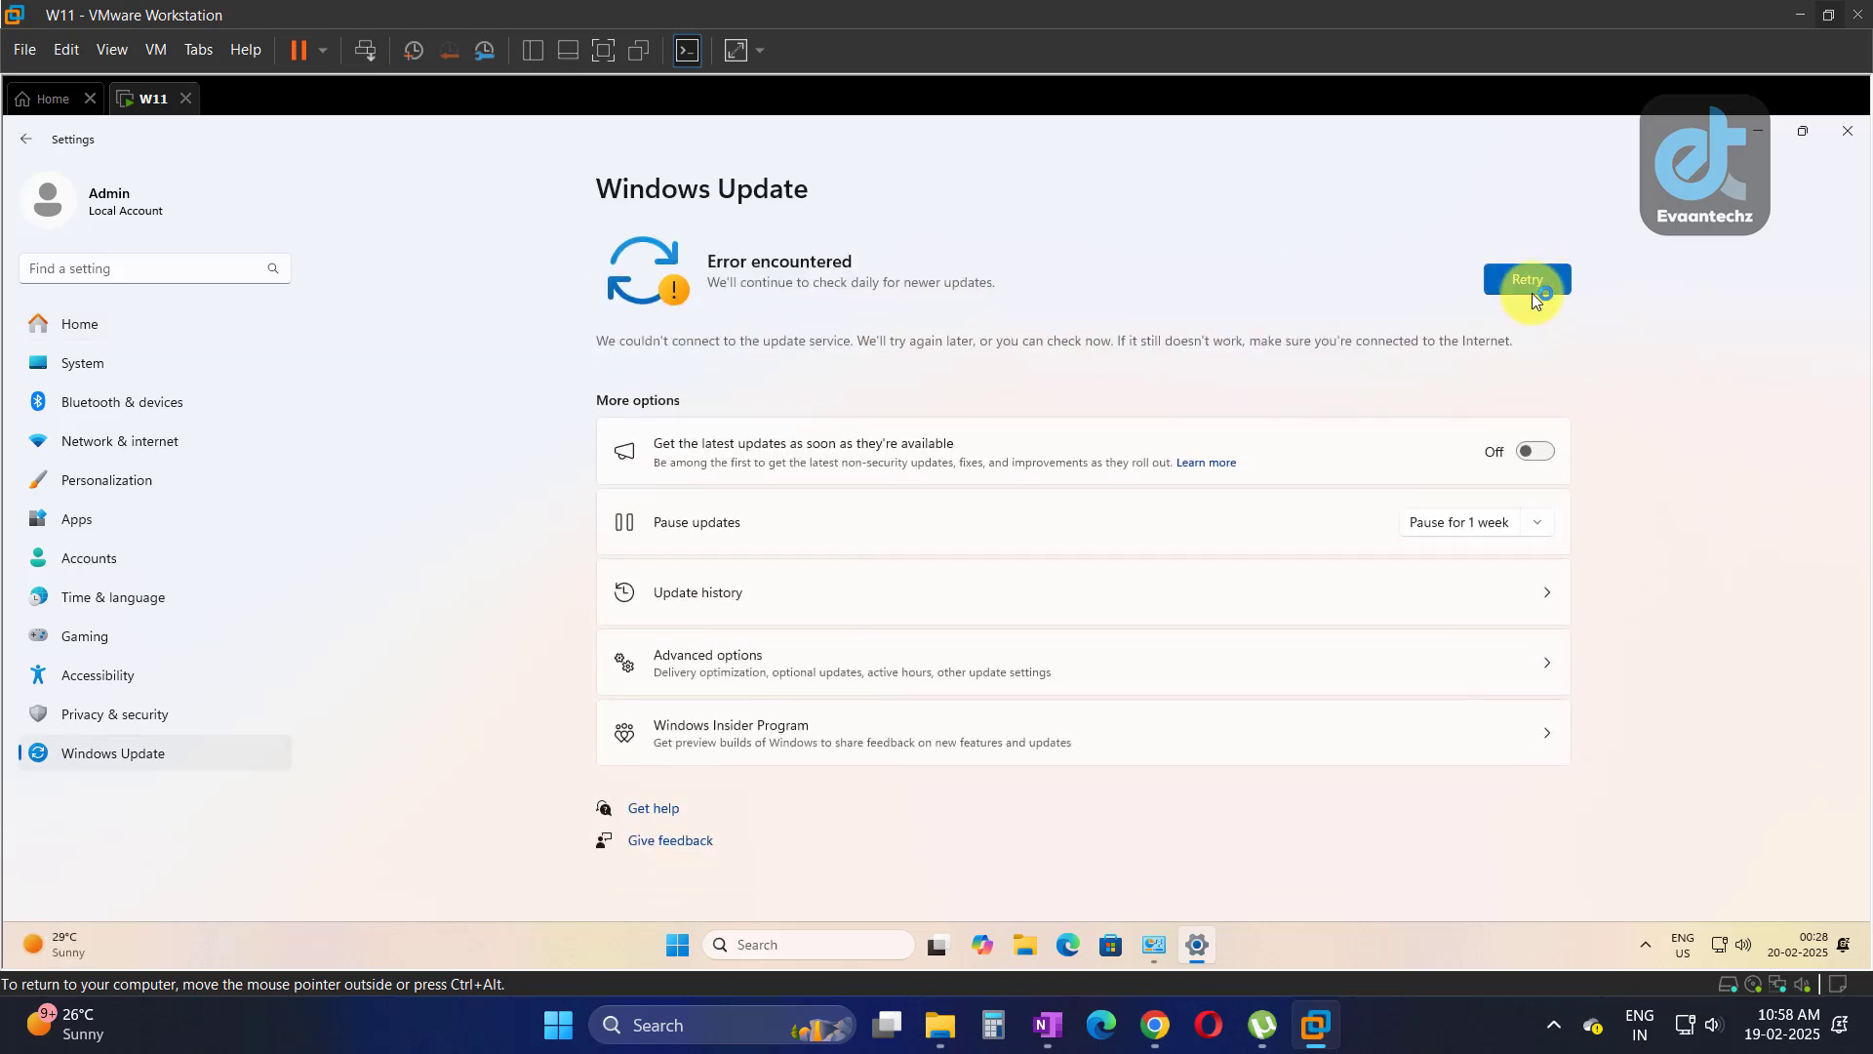
click(1533, 284)
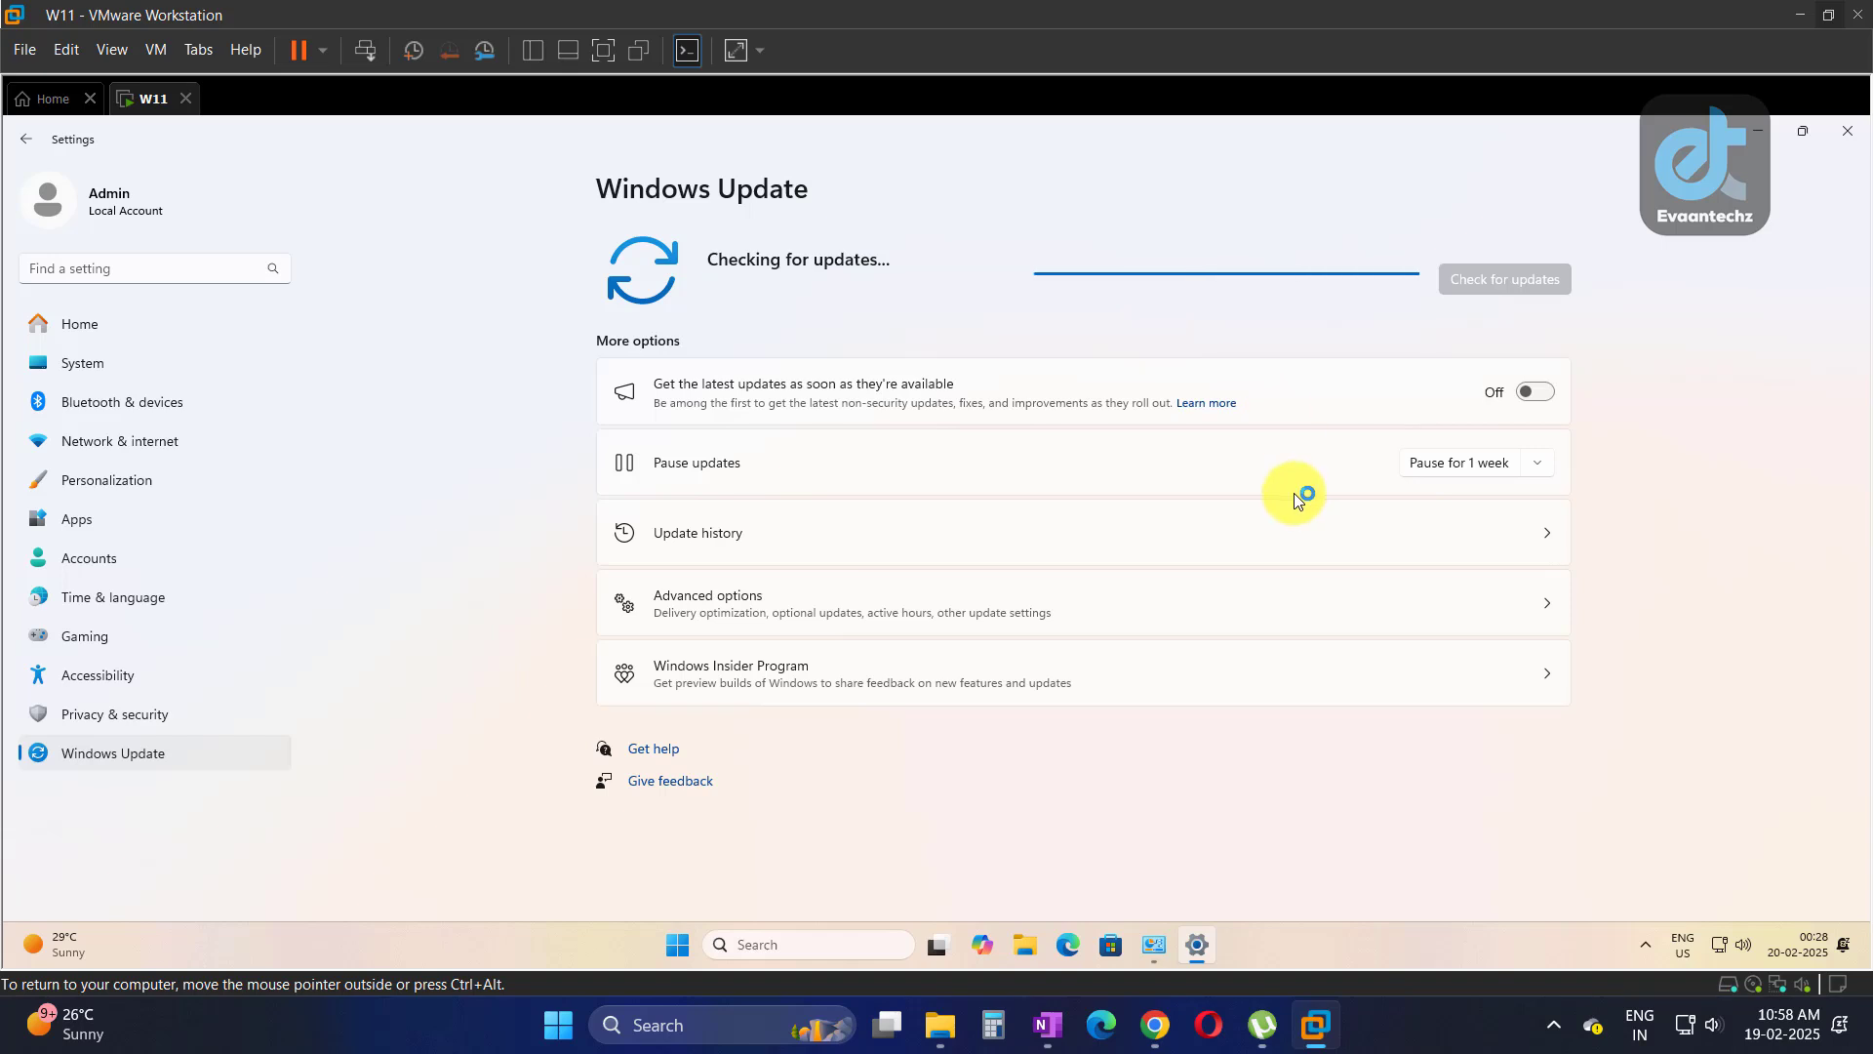
Step: Check Windows 11 Pro activation status under This PC Properties > Product key and activation
click(1758, 131)
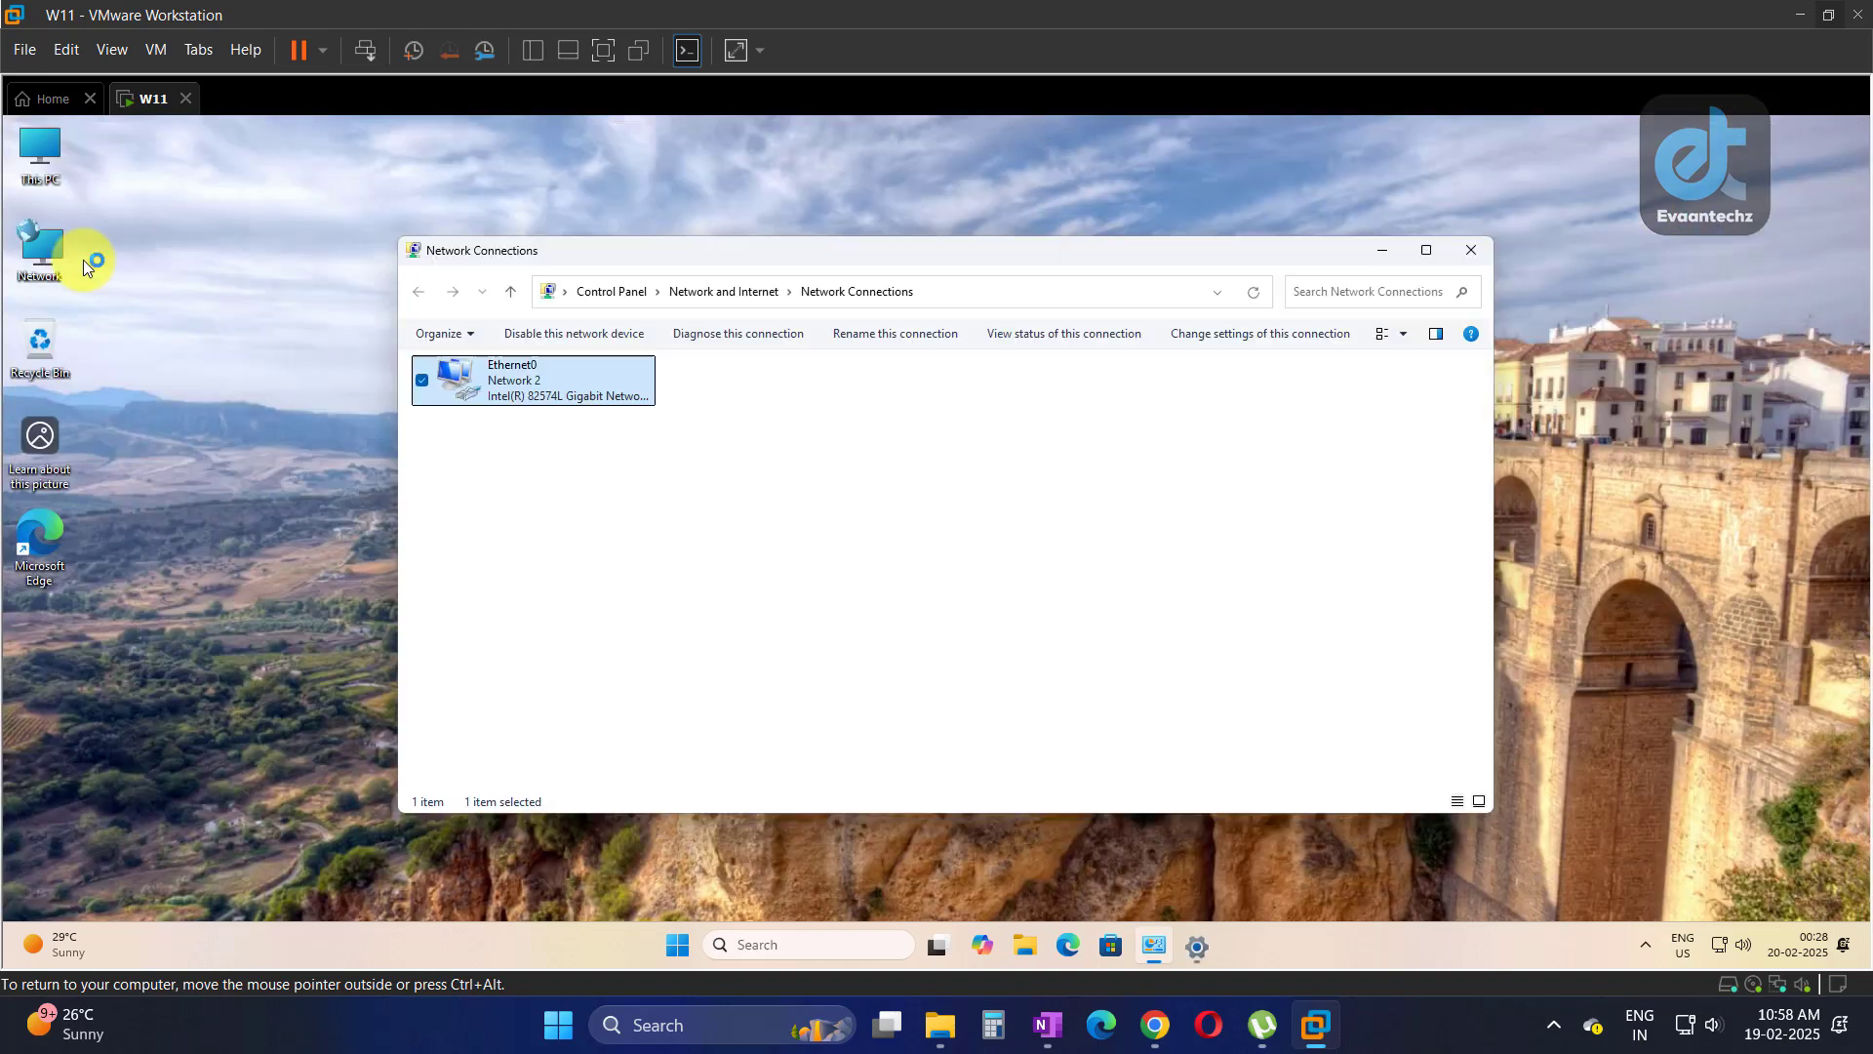
right_click(33, 161)
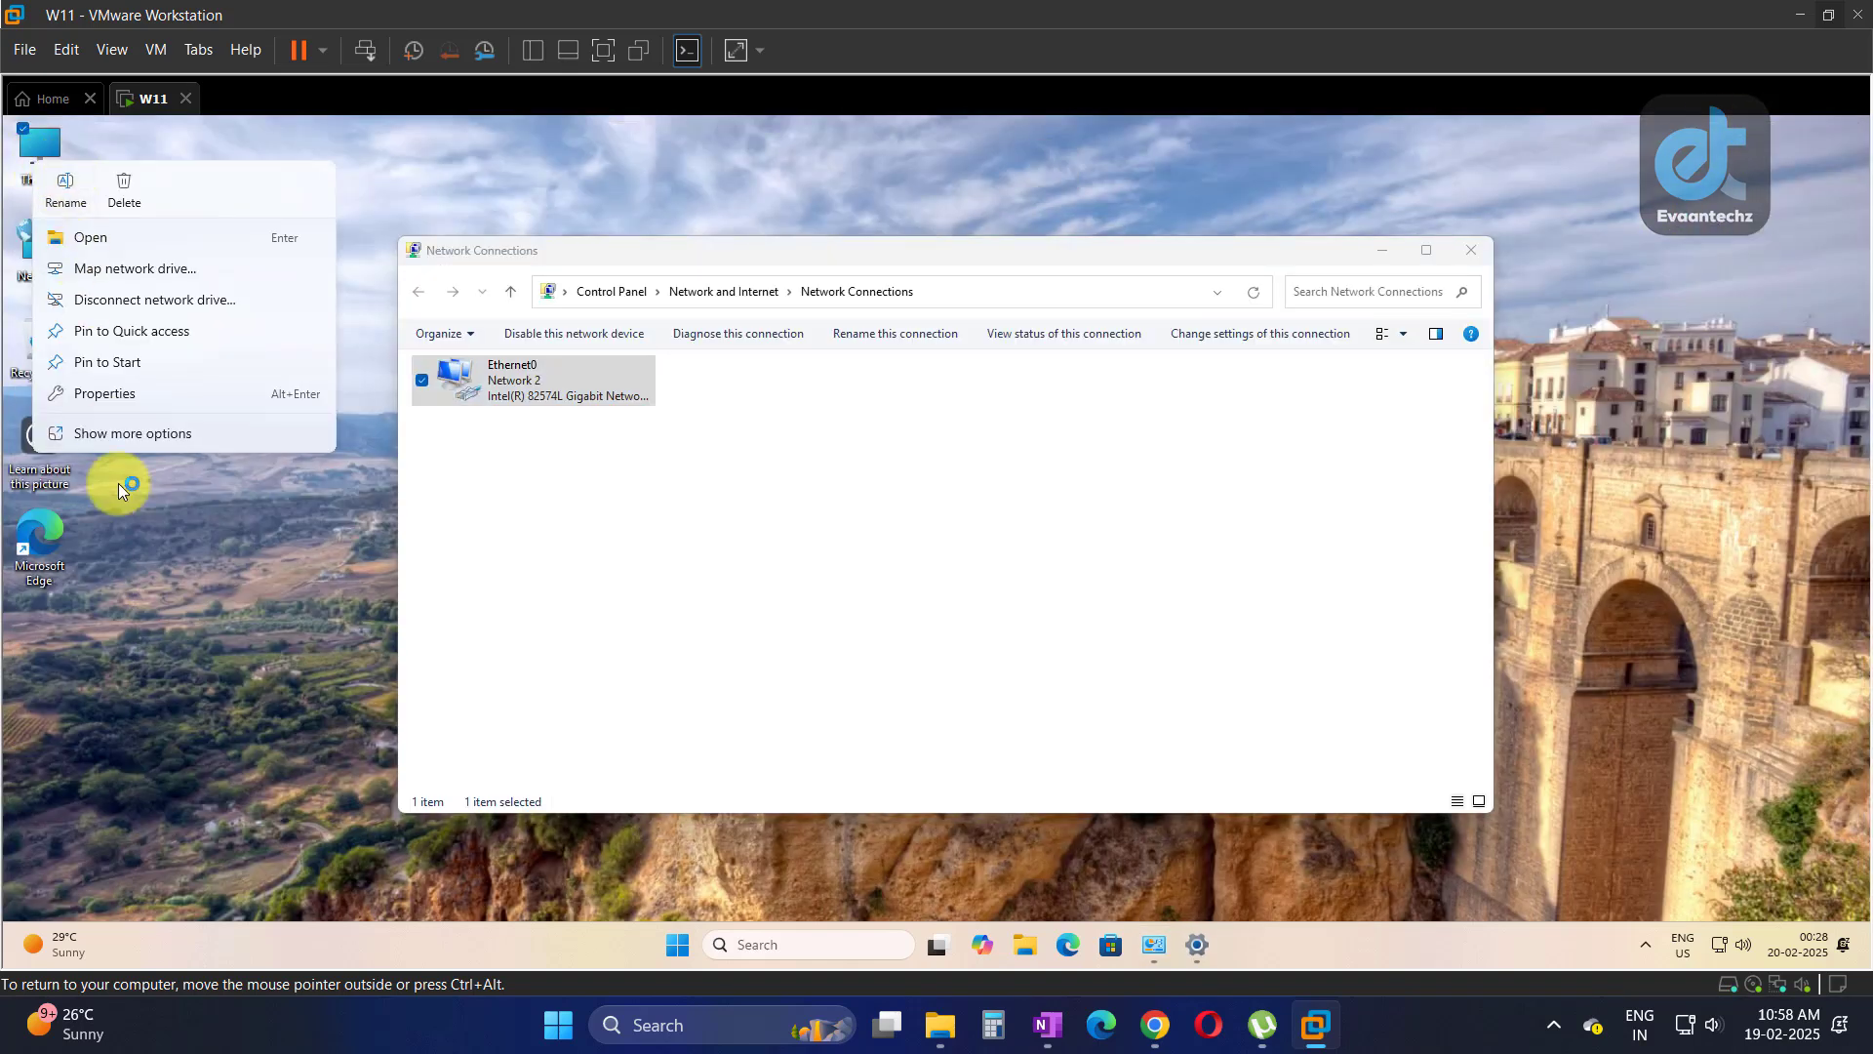
click(126, 400)
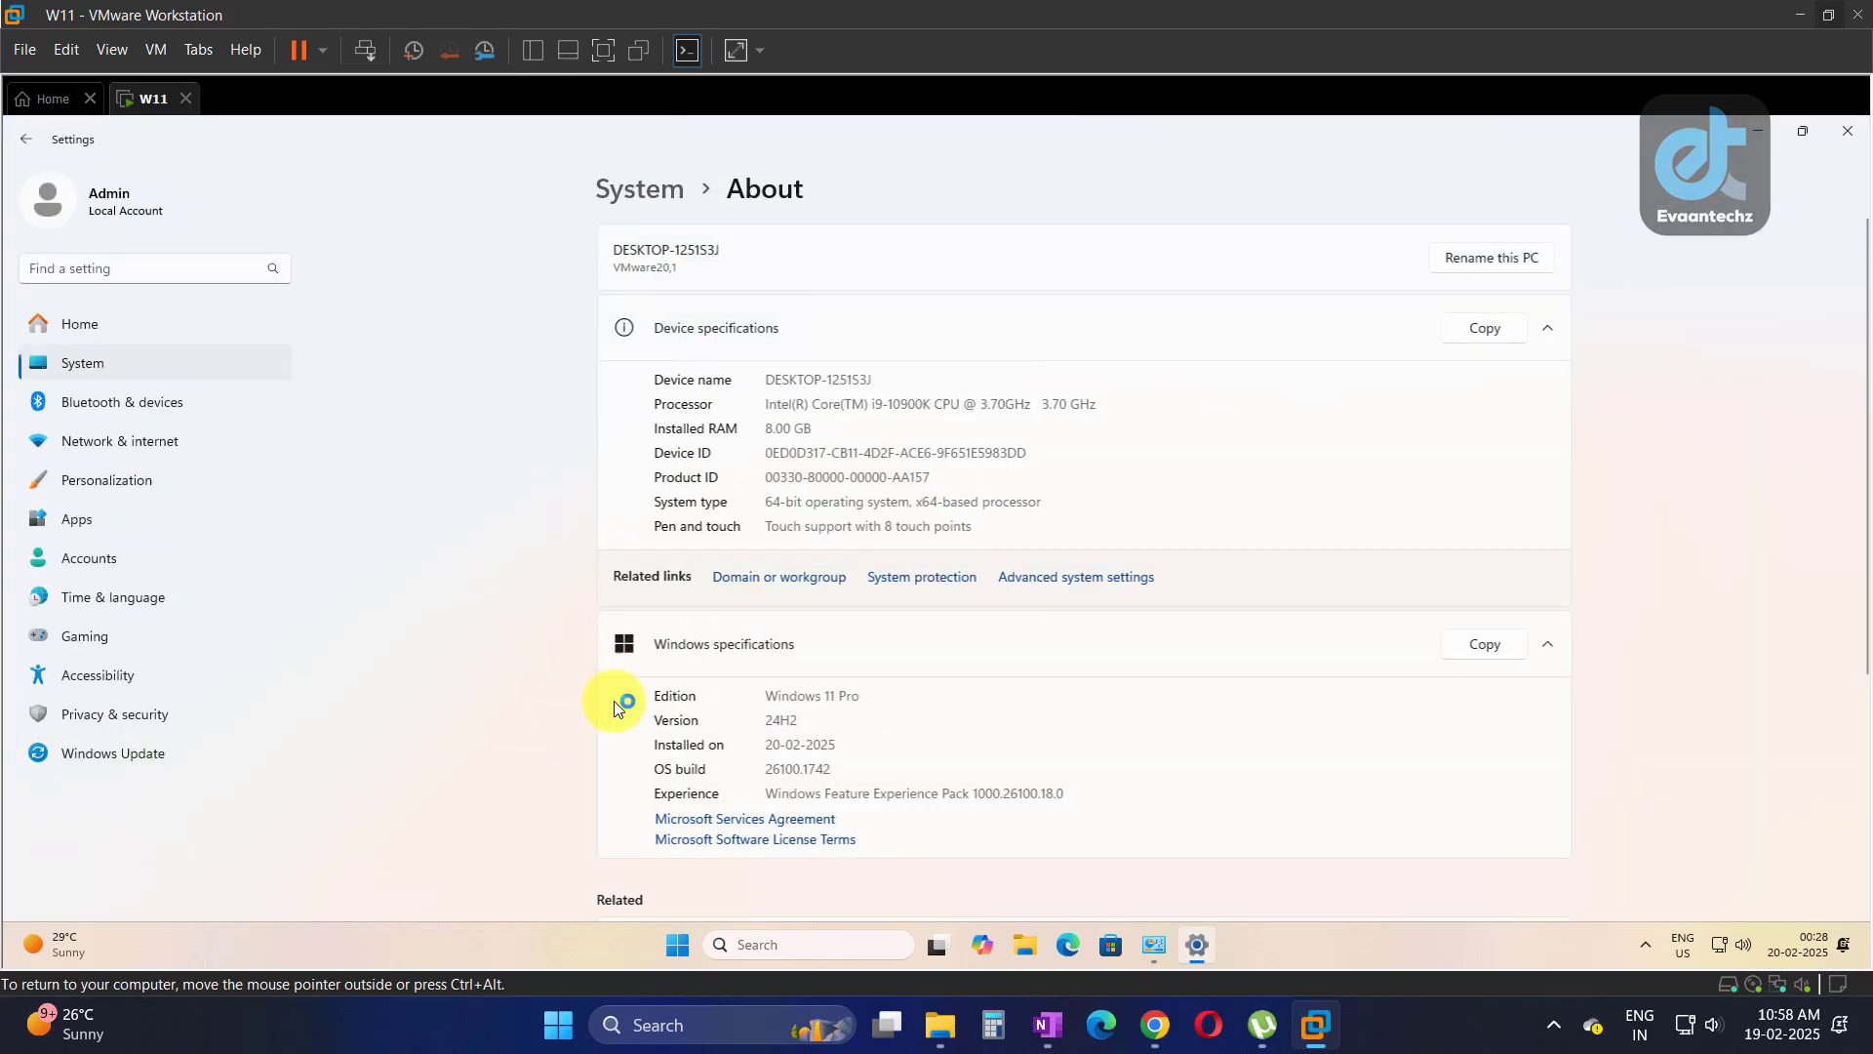
scroll(933, 753, down, 2)
scroll(932, 753, down, 2)
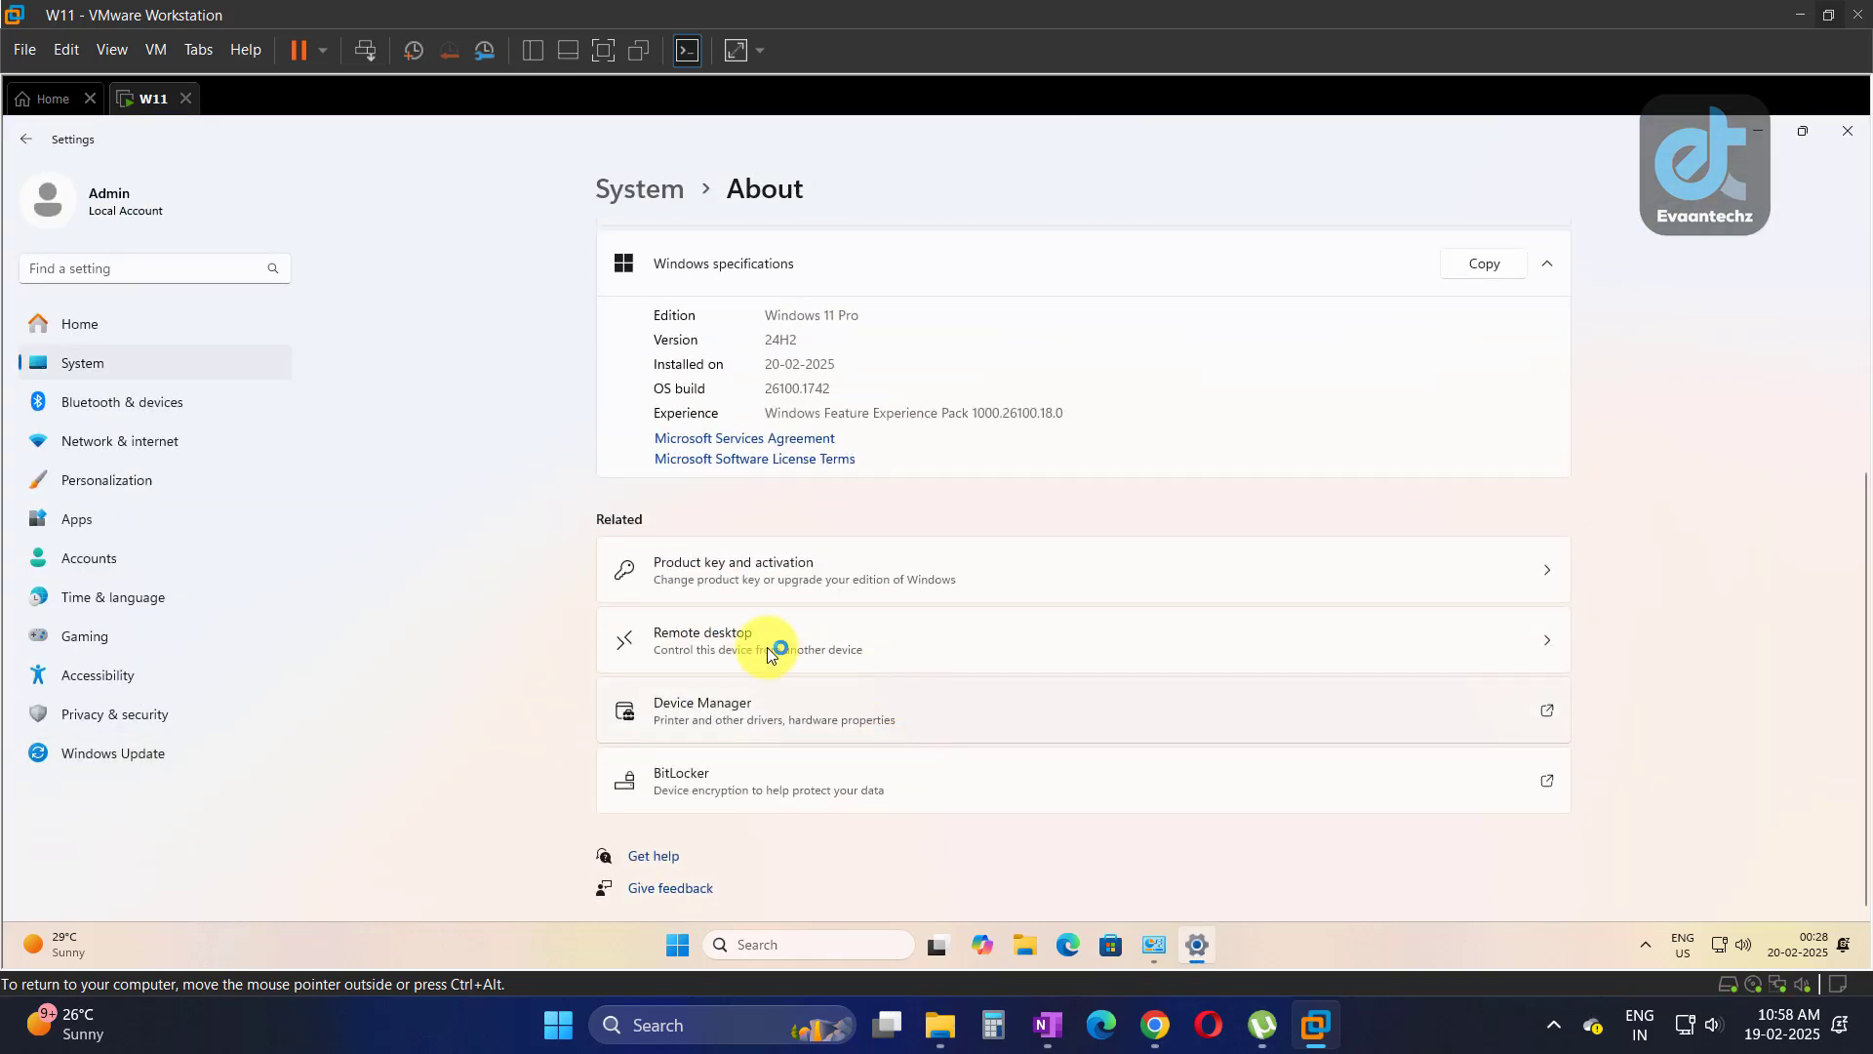
click(722, 565)
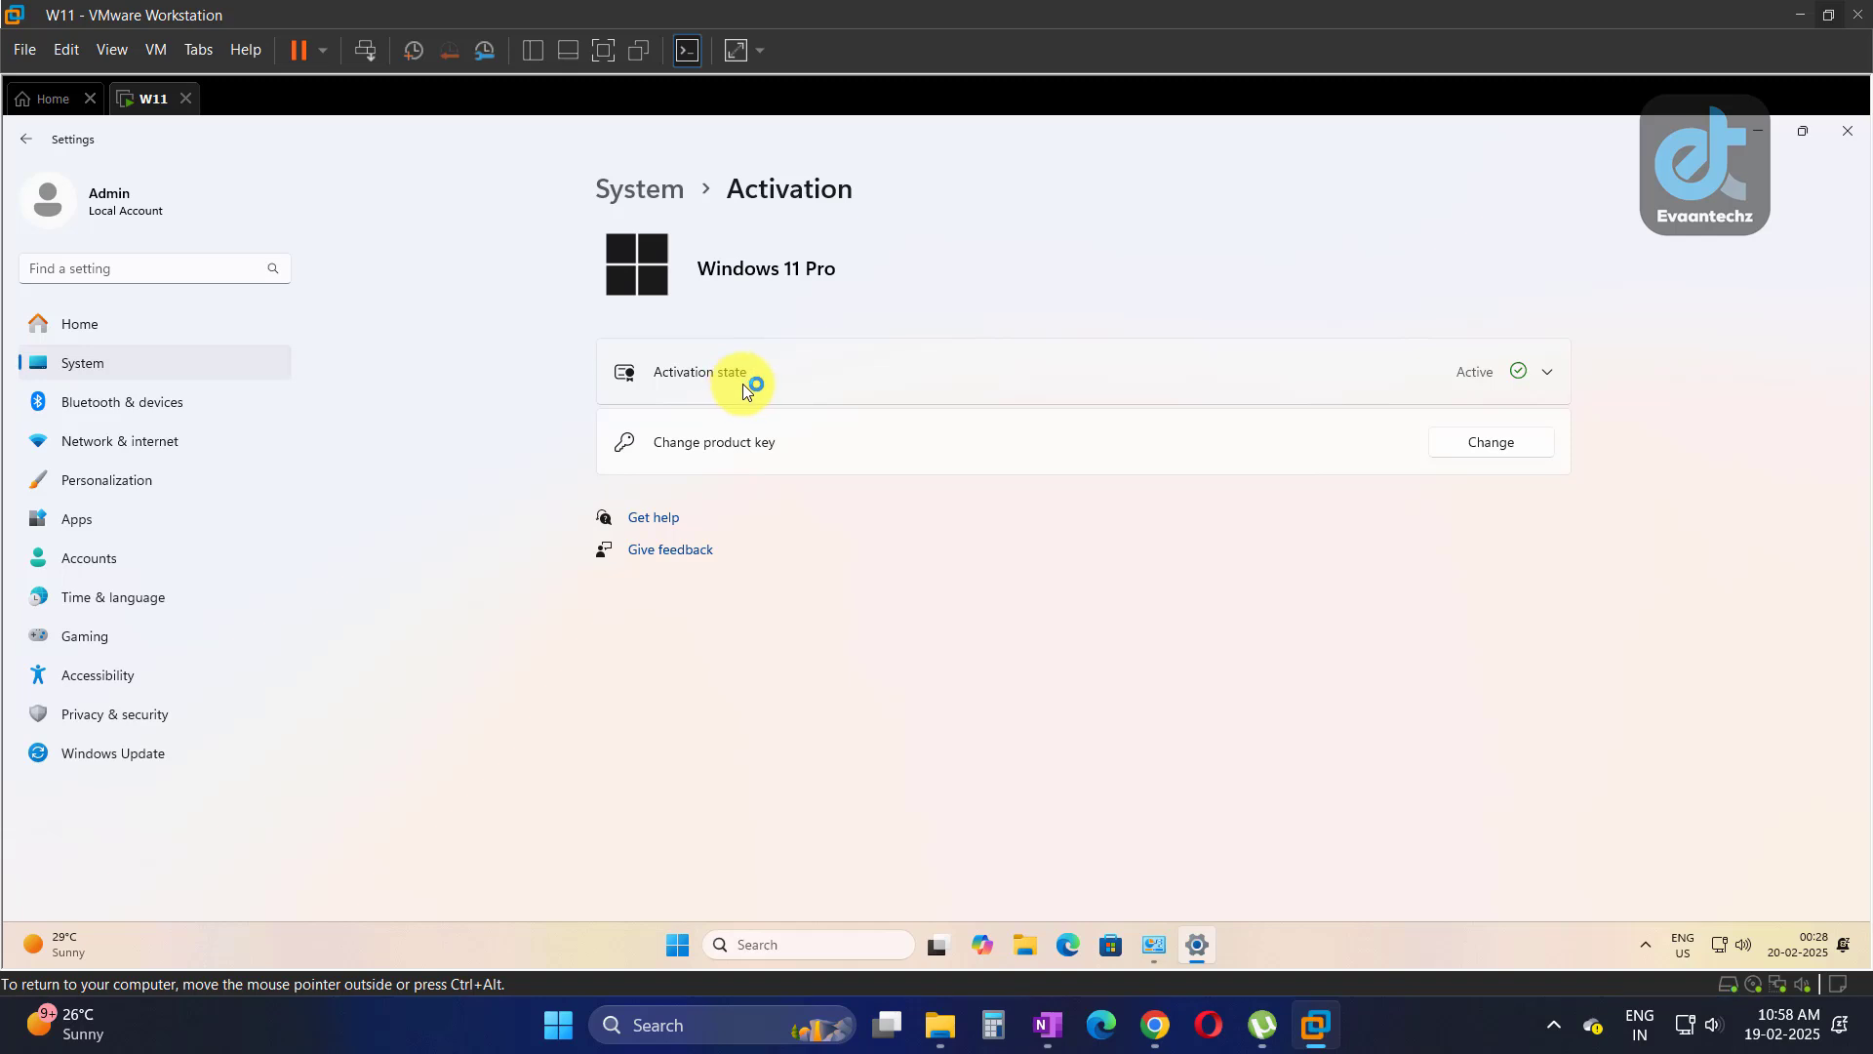
click(1547, 371)
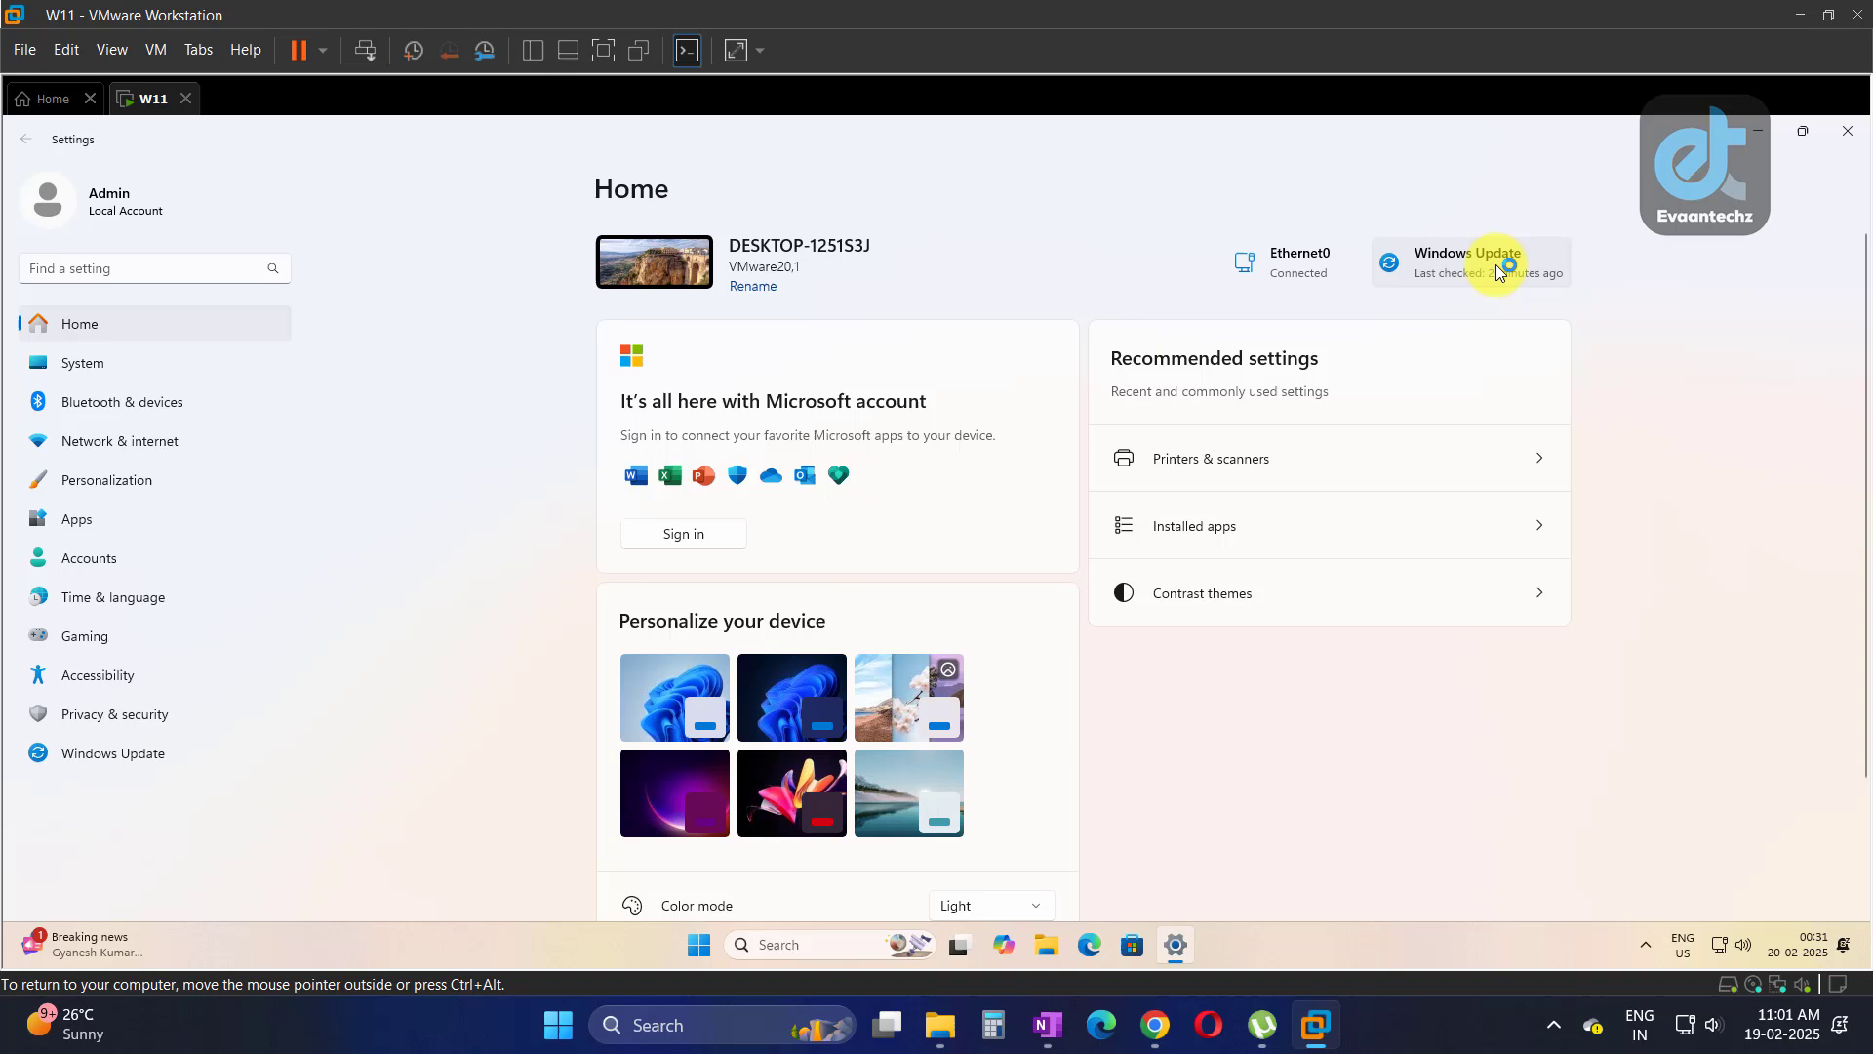
Step: Revisit Windows Update, then restart the Windows 11 guest from the Start menu's power options
click(1495, 265)
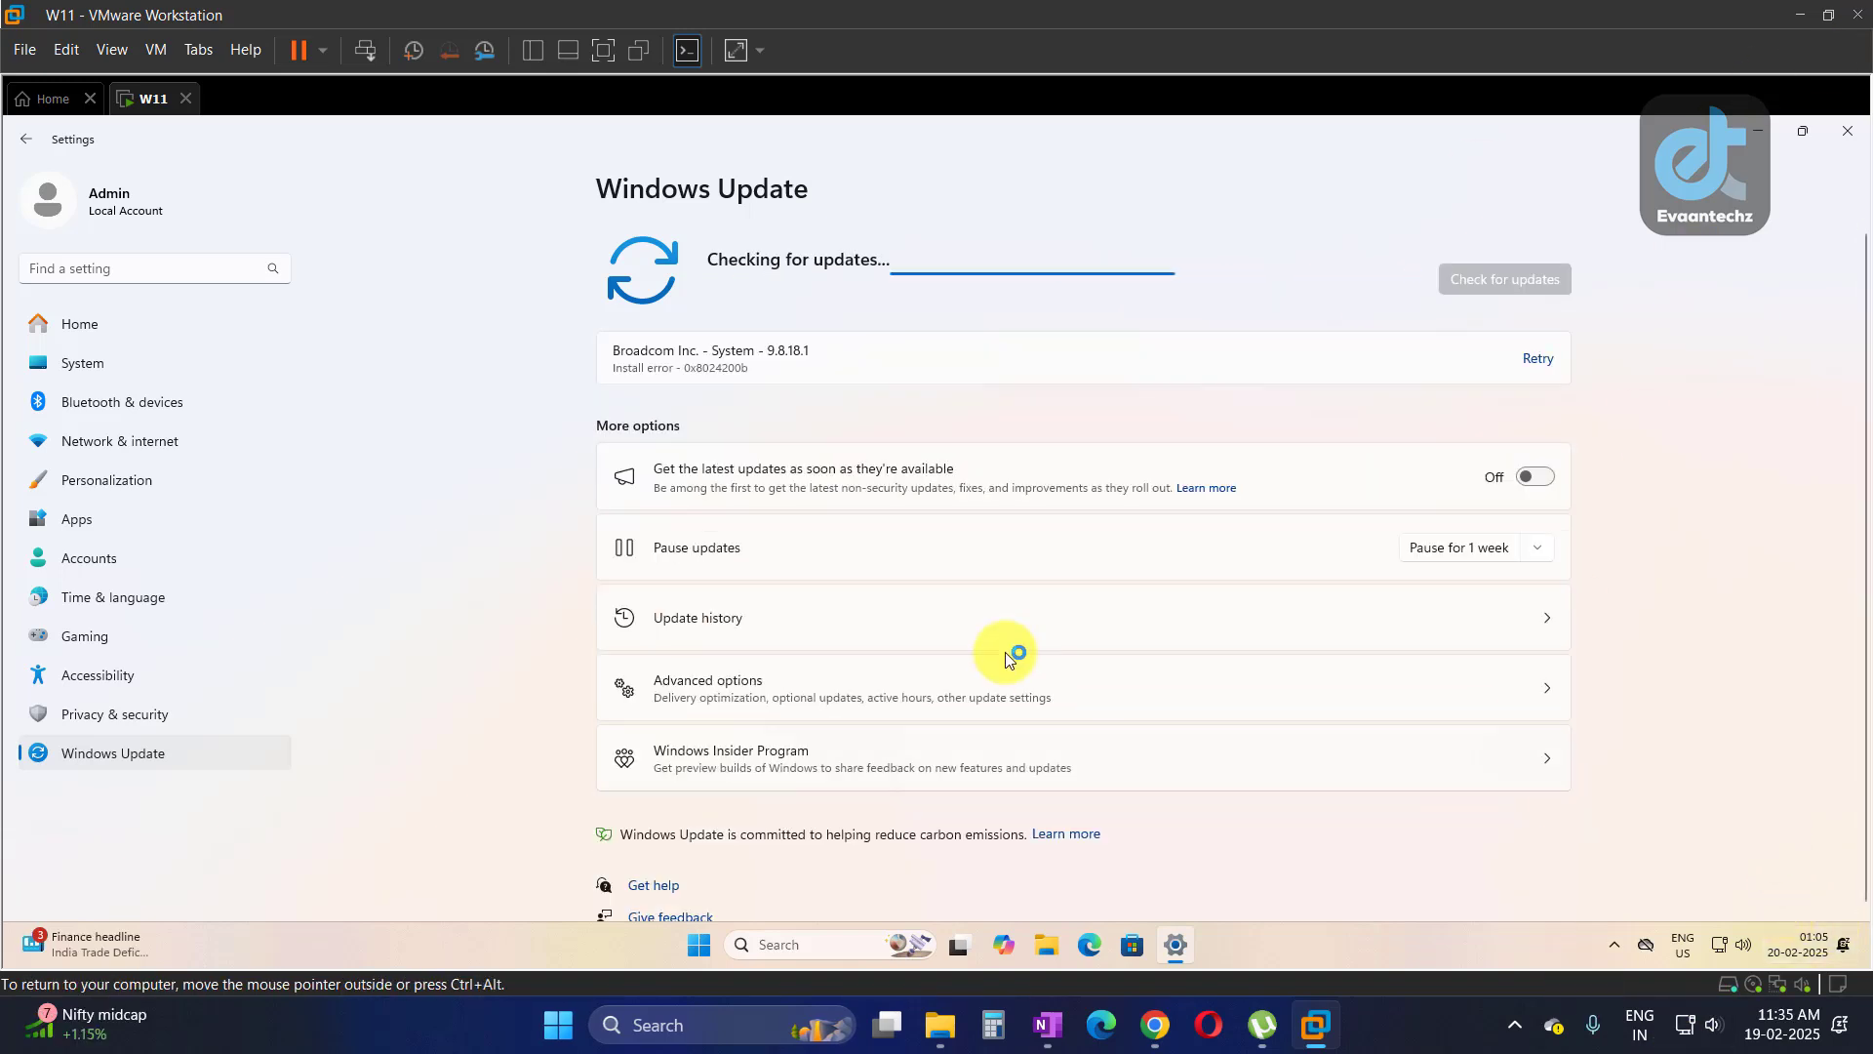
click(1844, 134)
click(721, 945)
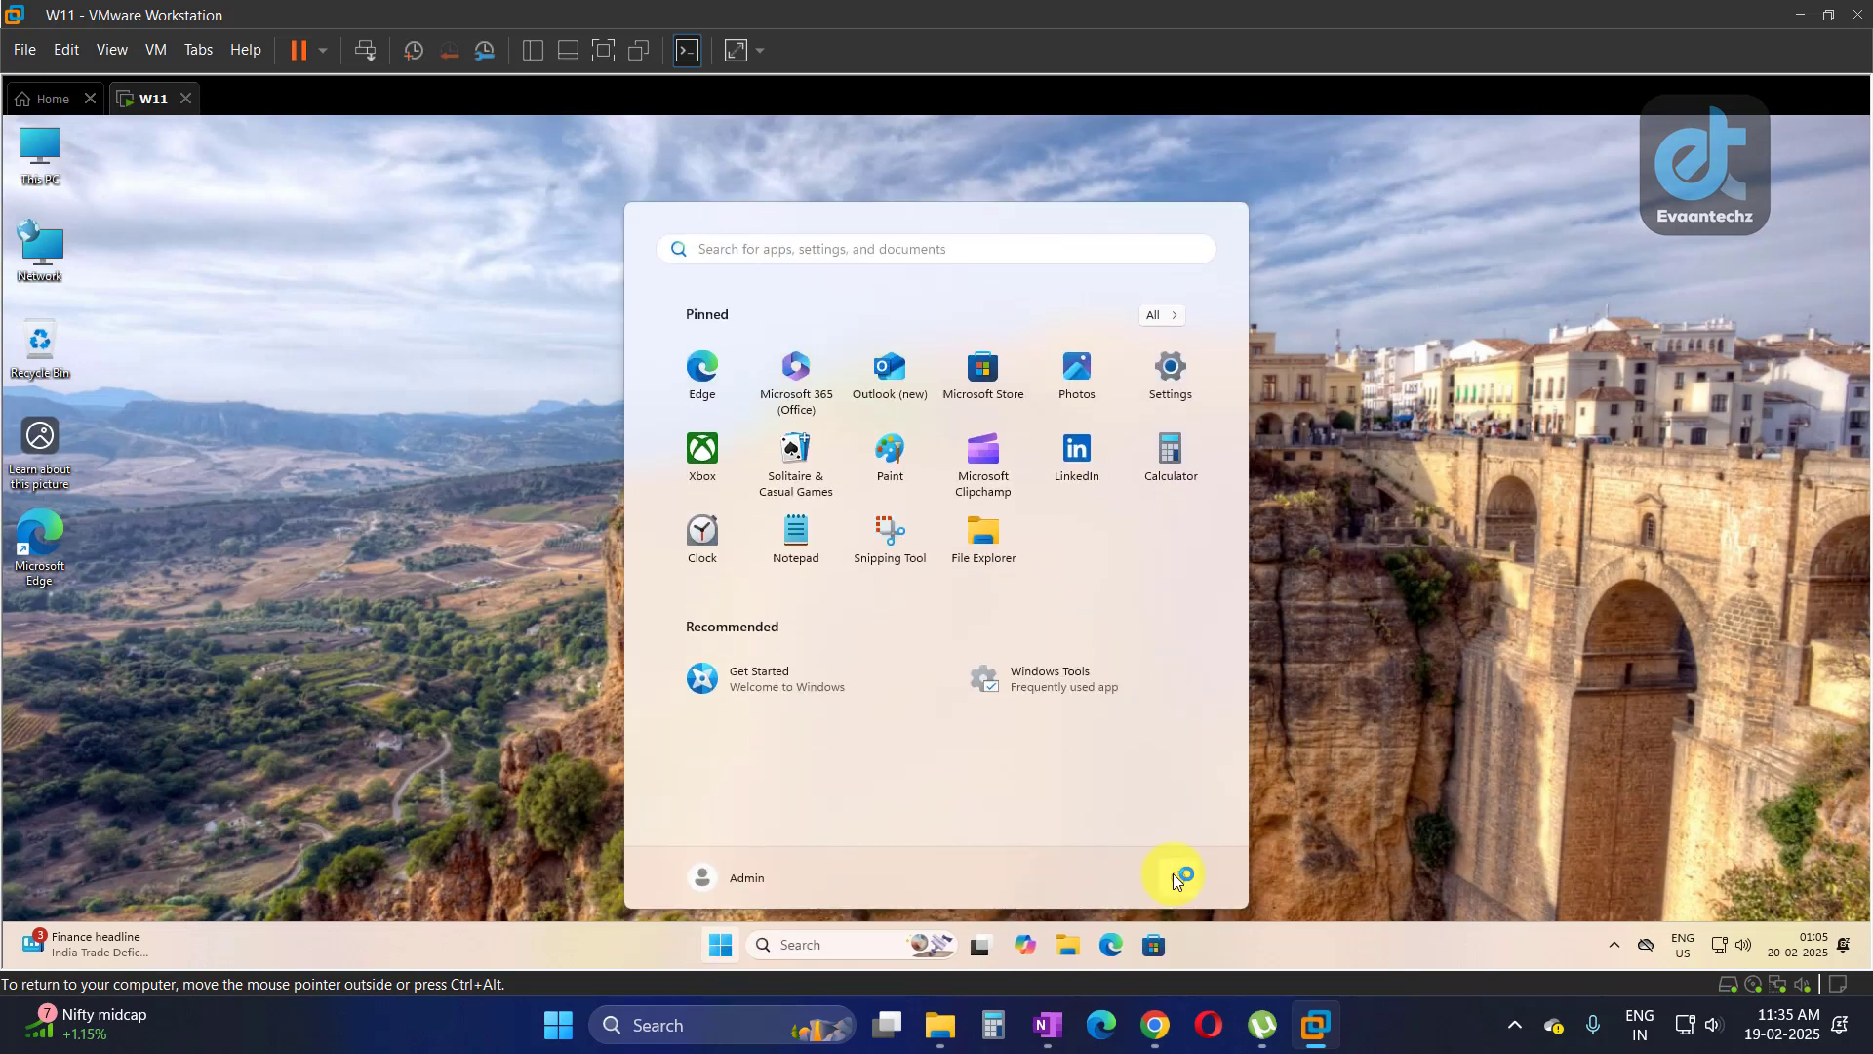
click(1173, 875)
click(1174, 837)
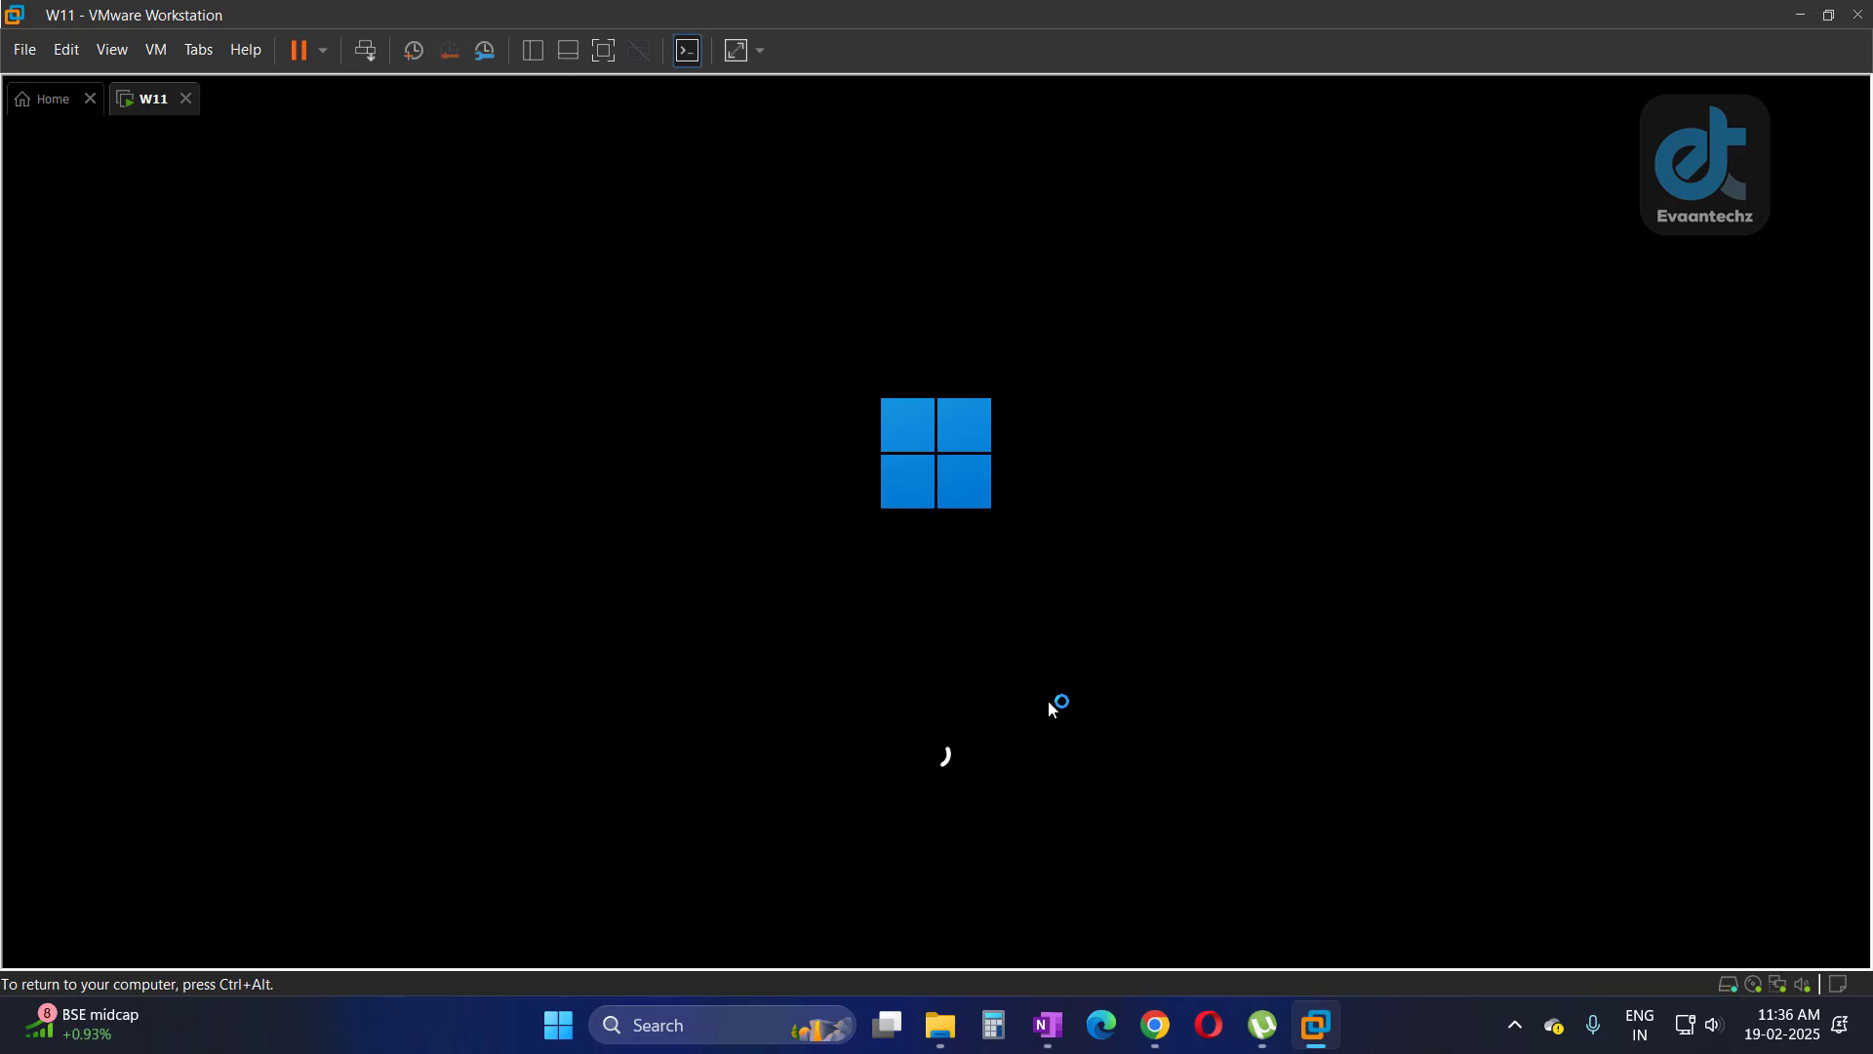
Step: Sign back in to the rebooted guest with the account password
click(1052, 708)
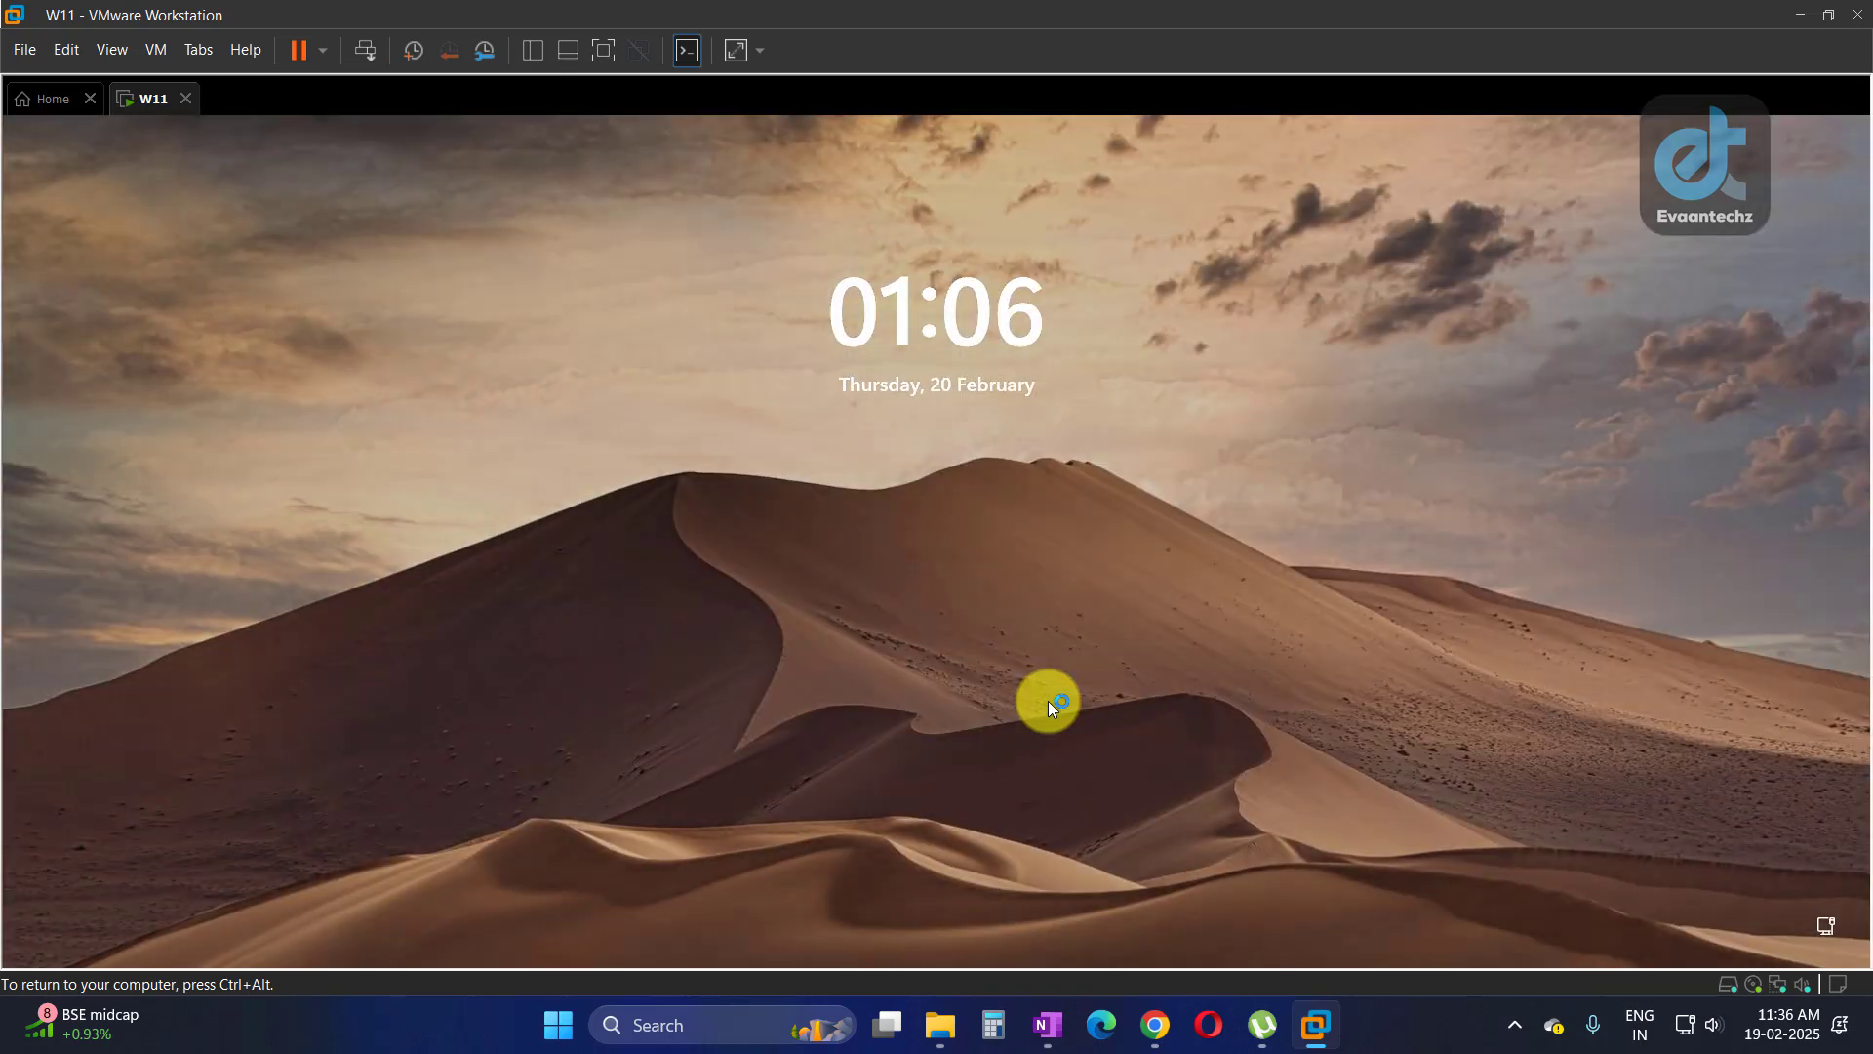
click(1268, 800)
text(•••)
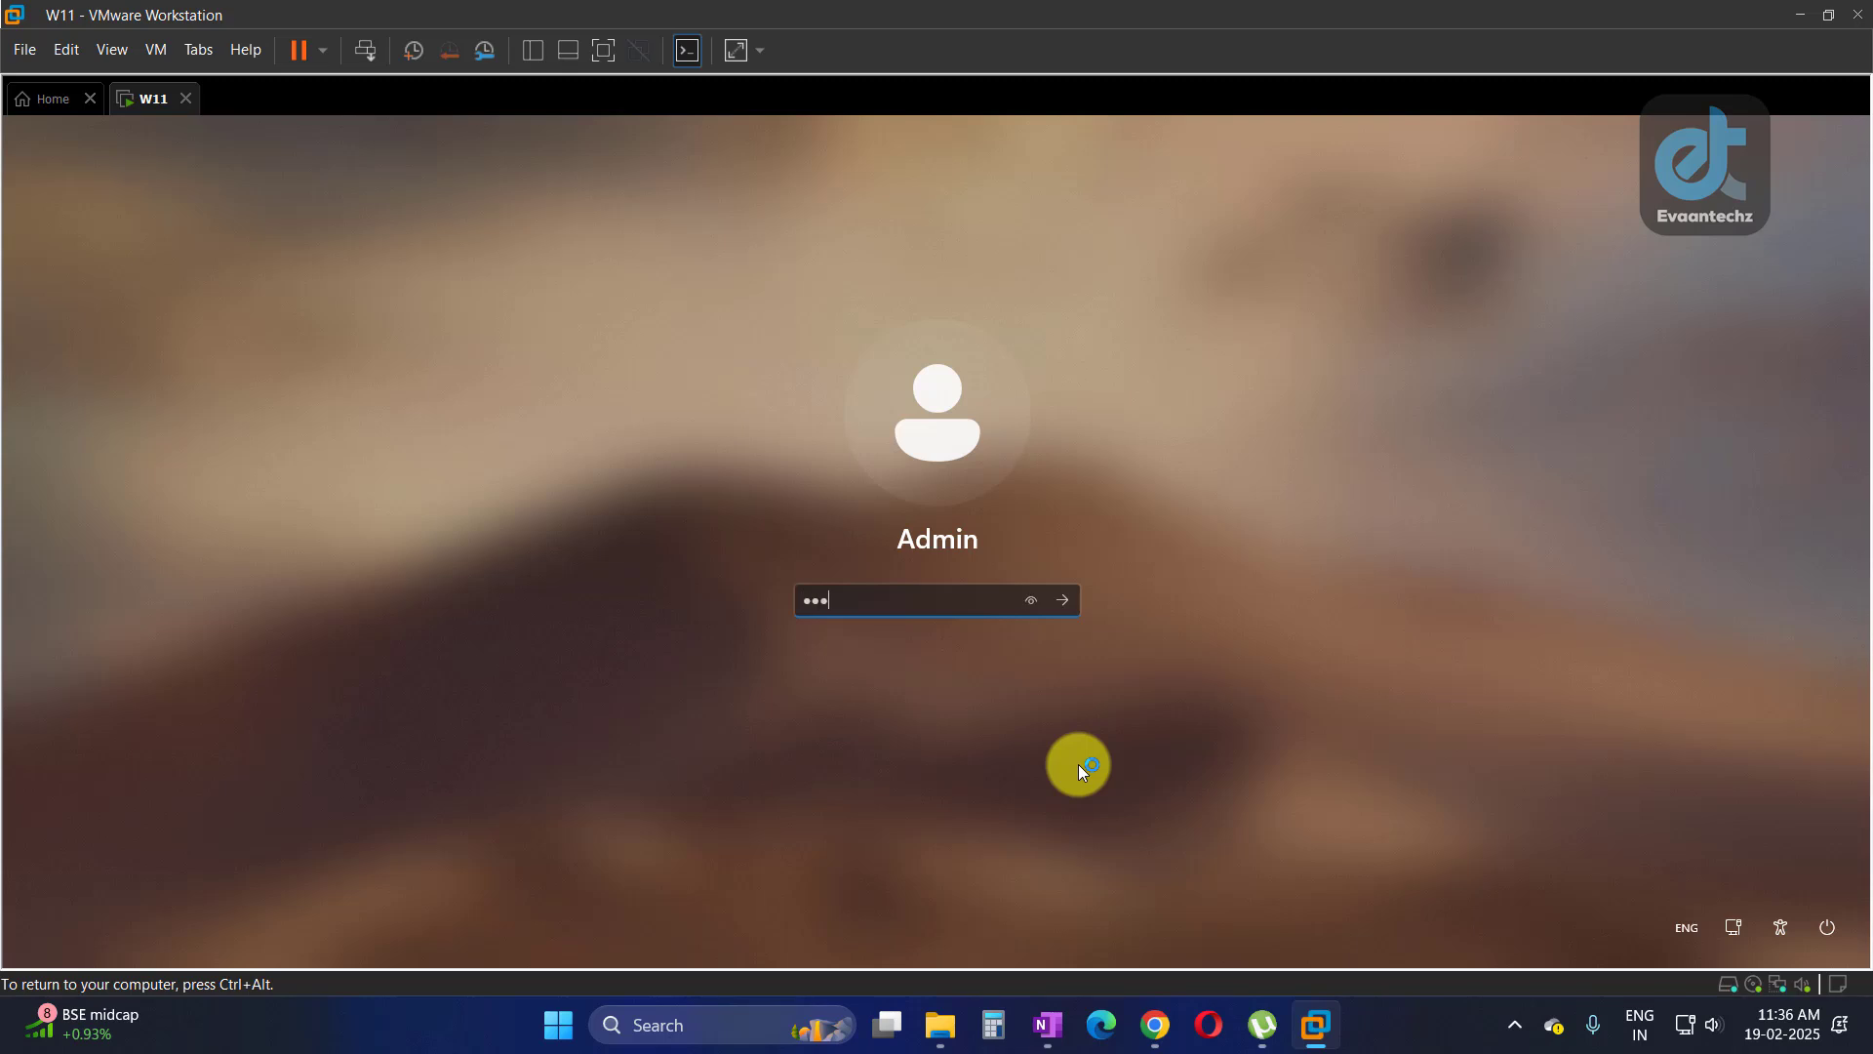
key(Return)
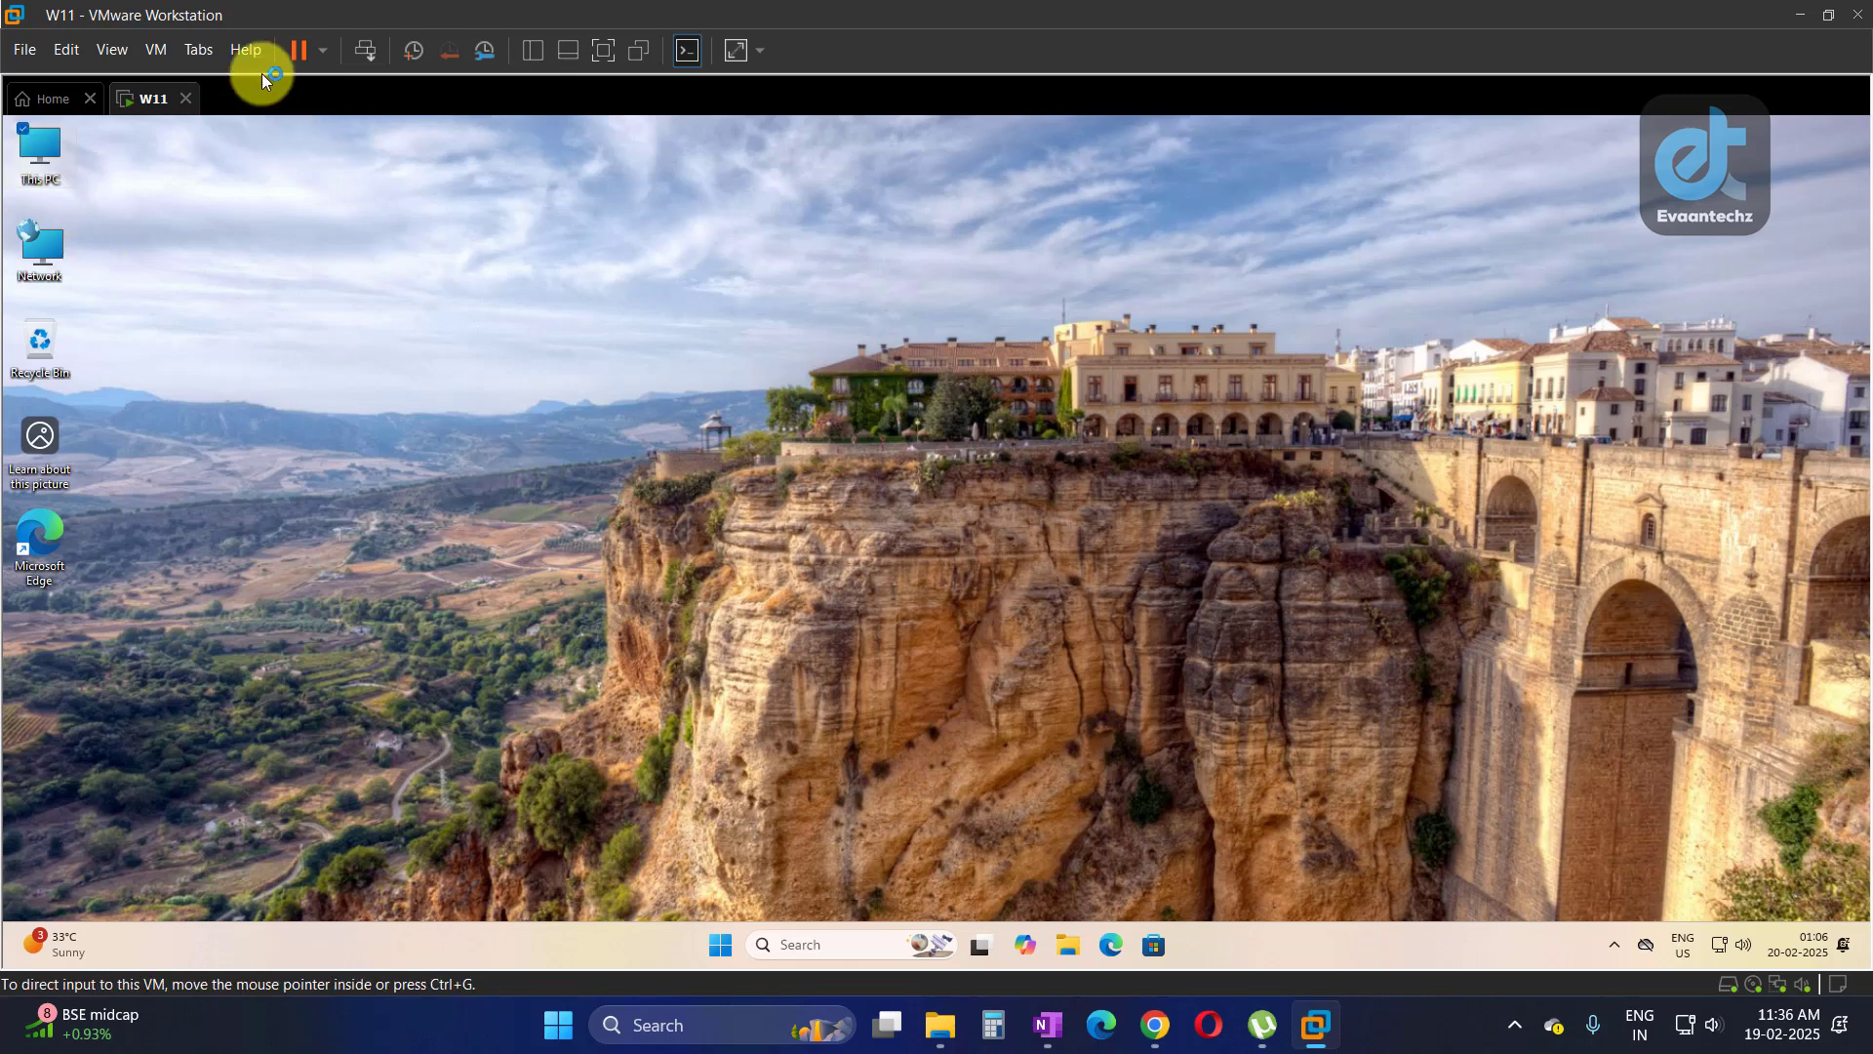
Step: Take a snapshot of the W11 VM named 'Fresh Os'
click(164, 49)
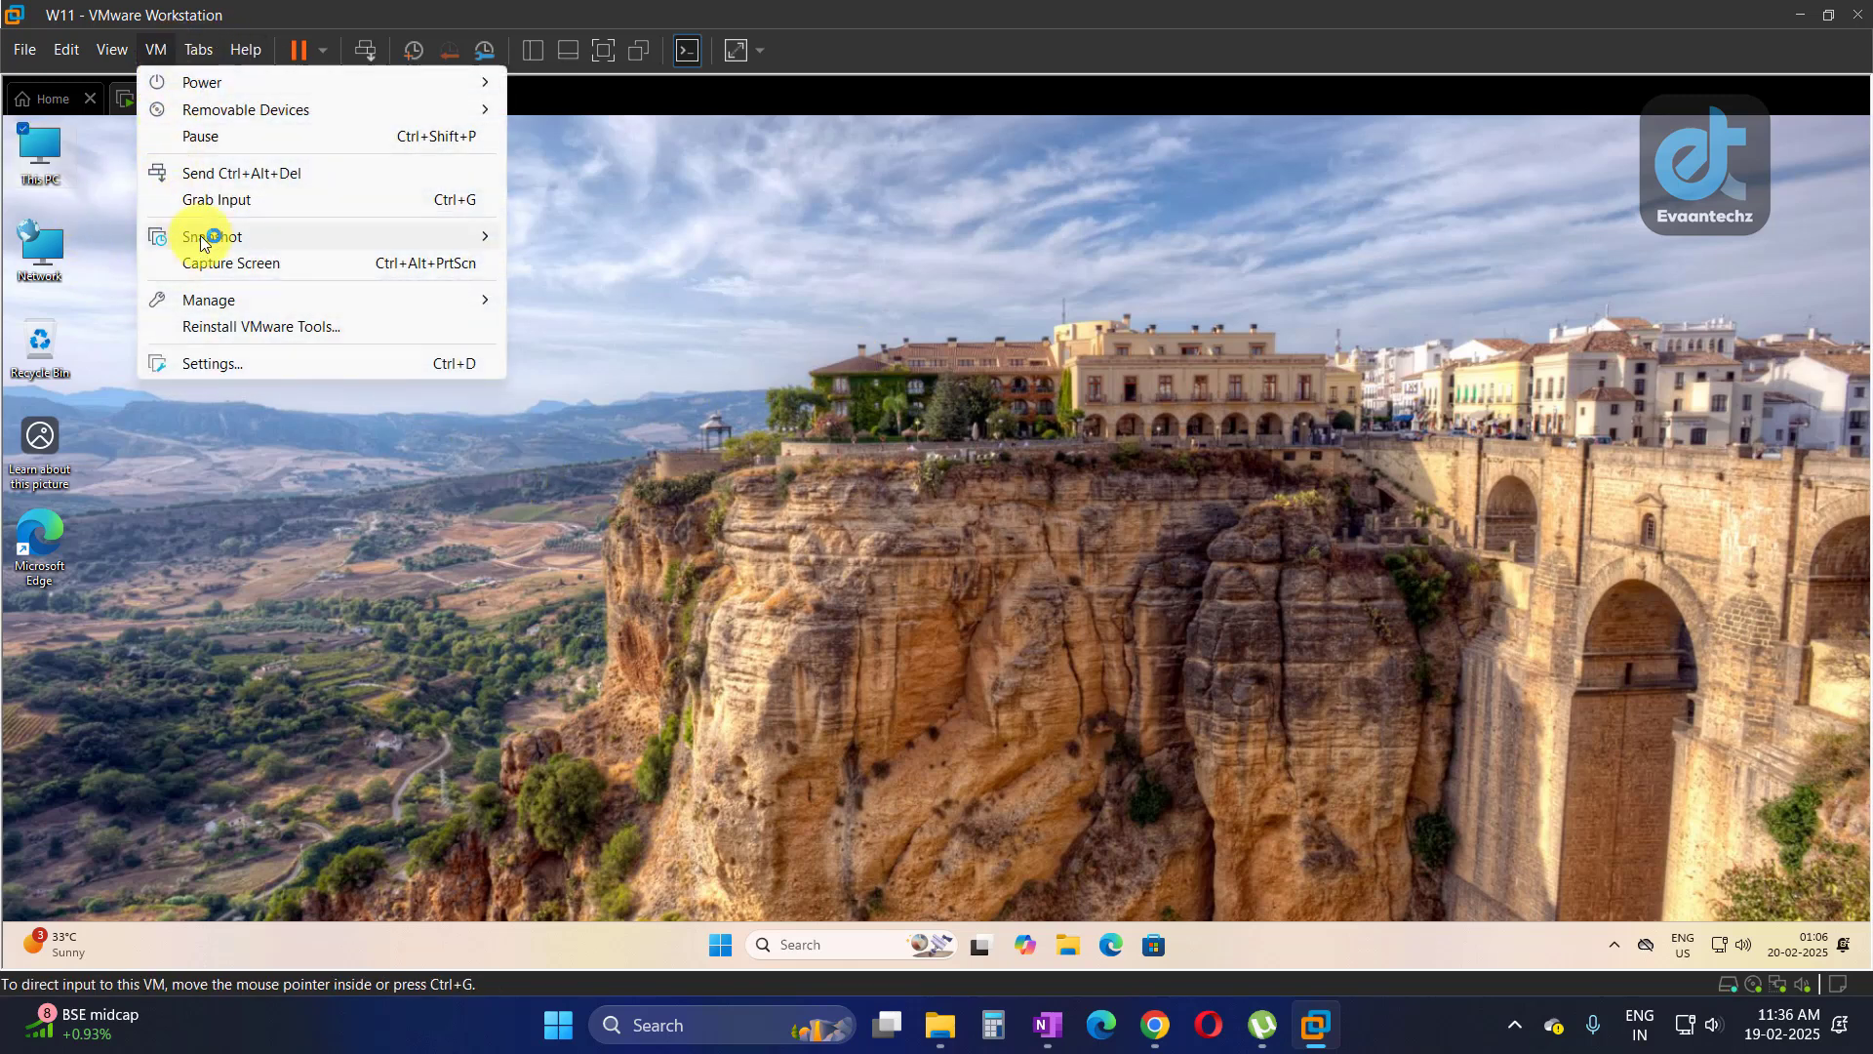
mouse_move(224, 239)
click(585, 237)
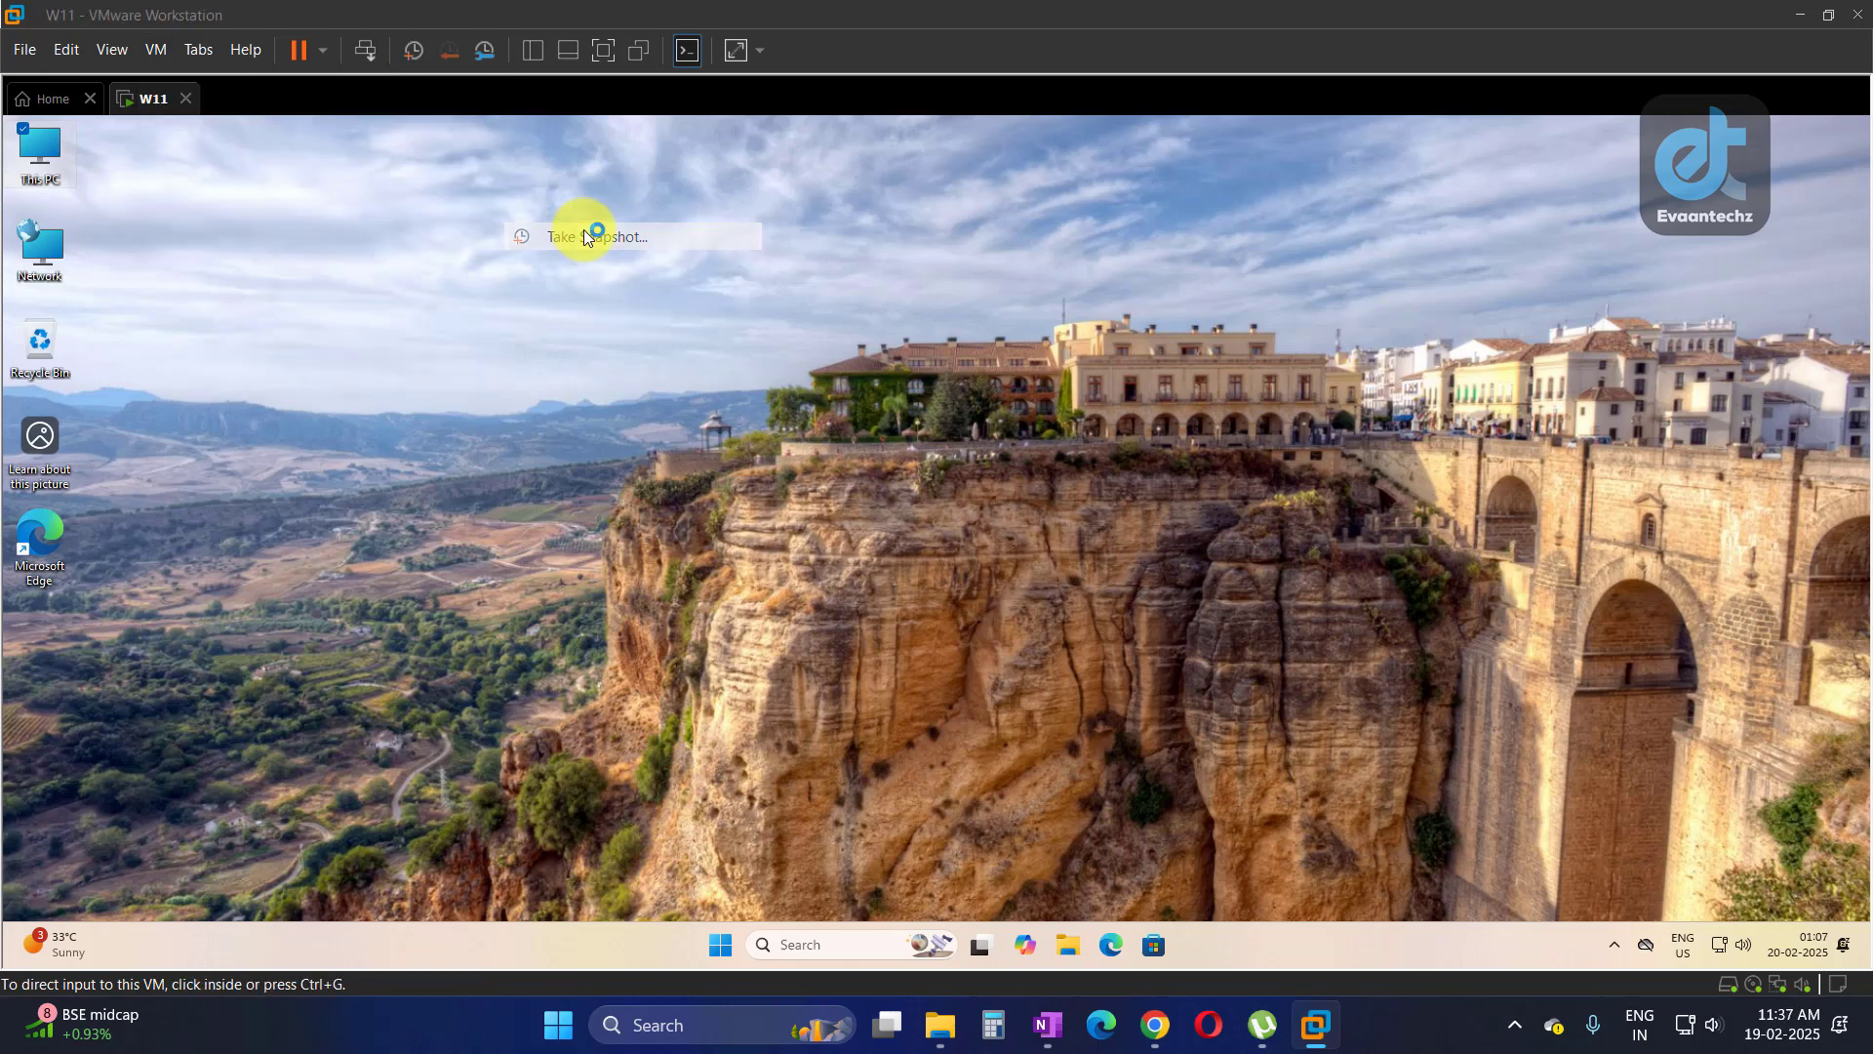
text(F)
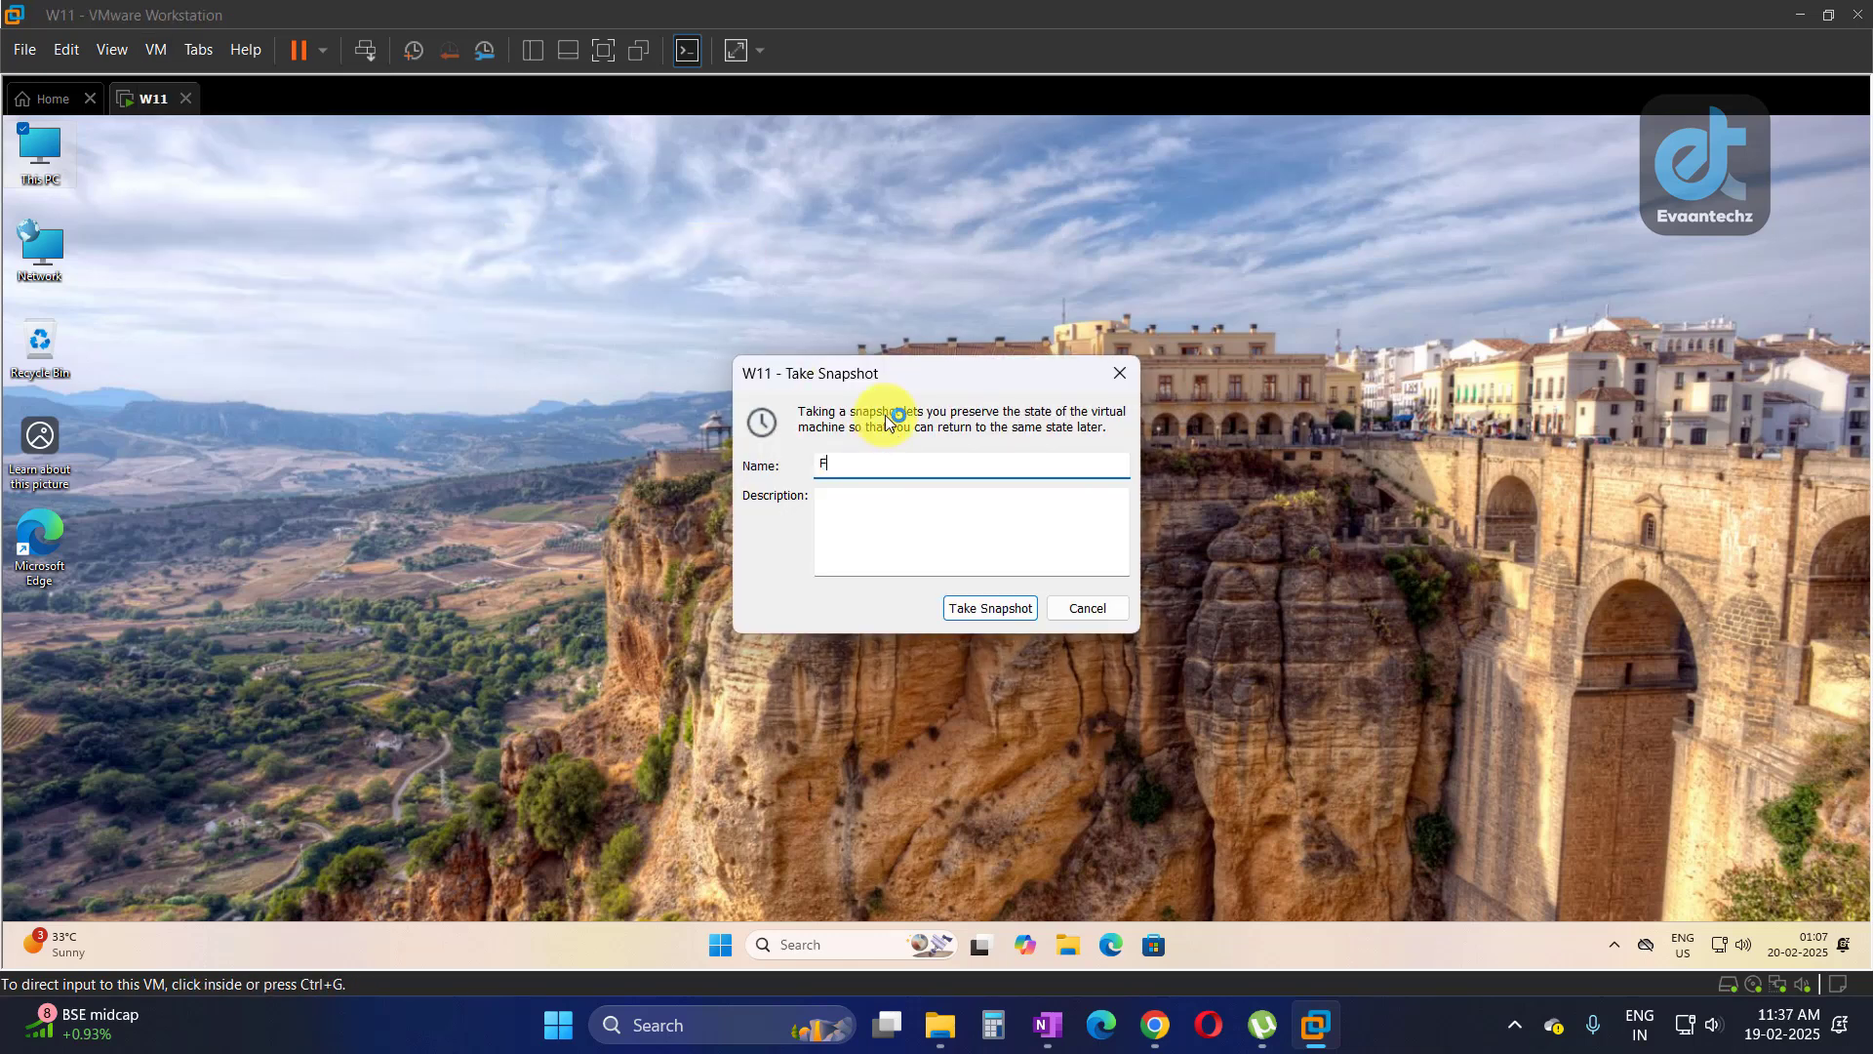
text(resh Os)
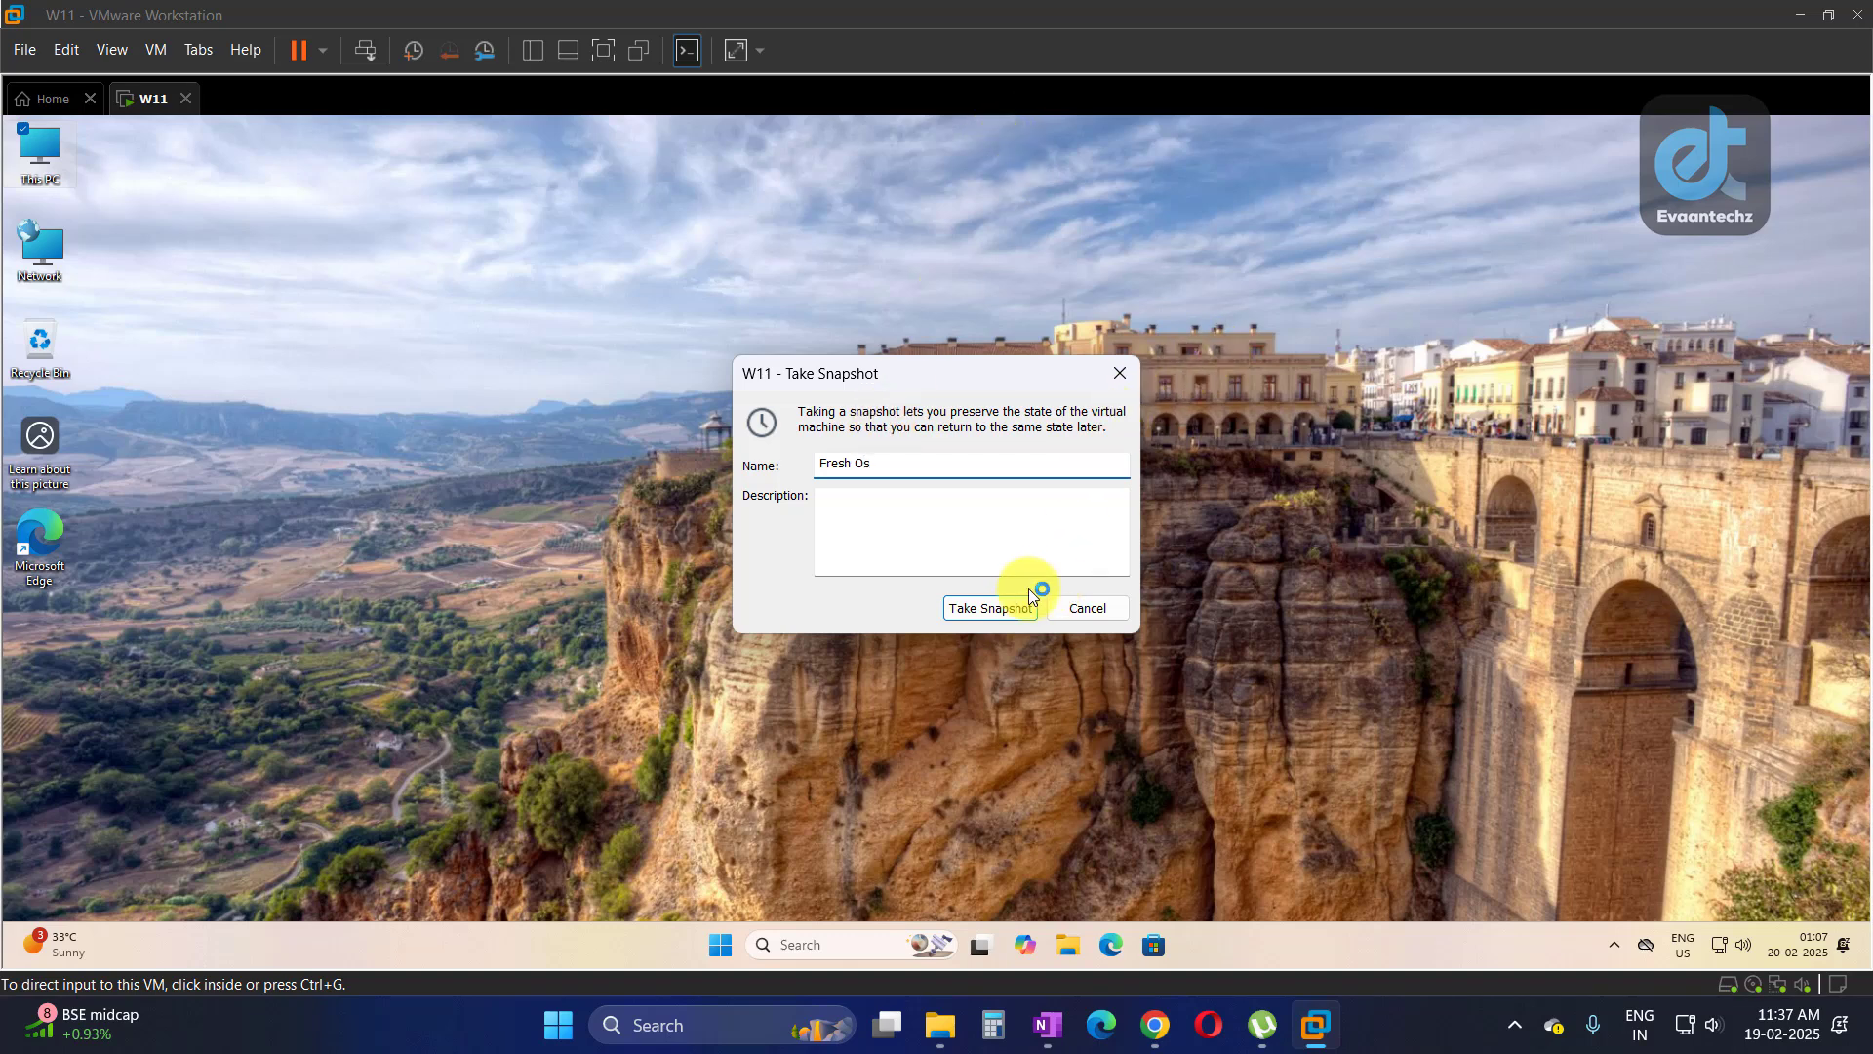
click(987, 608)
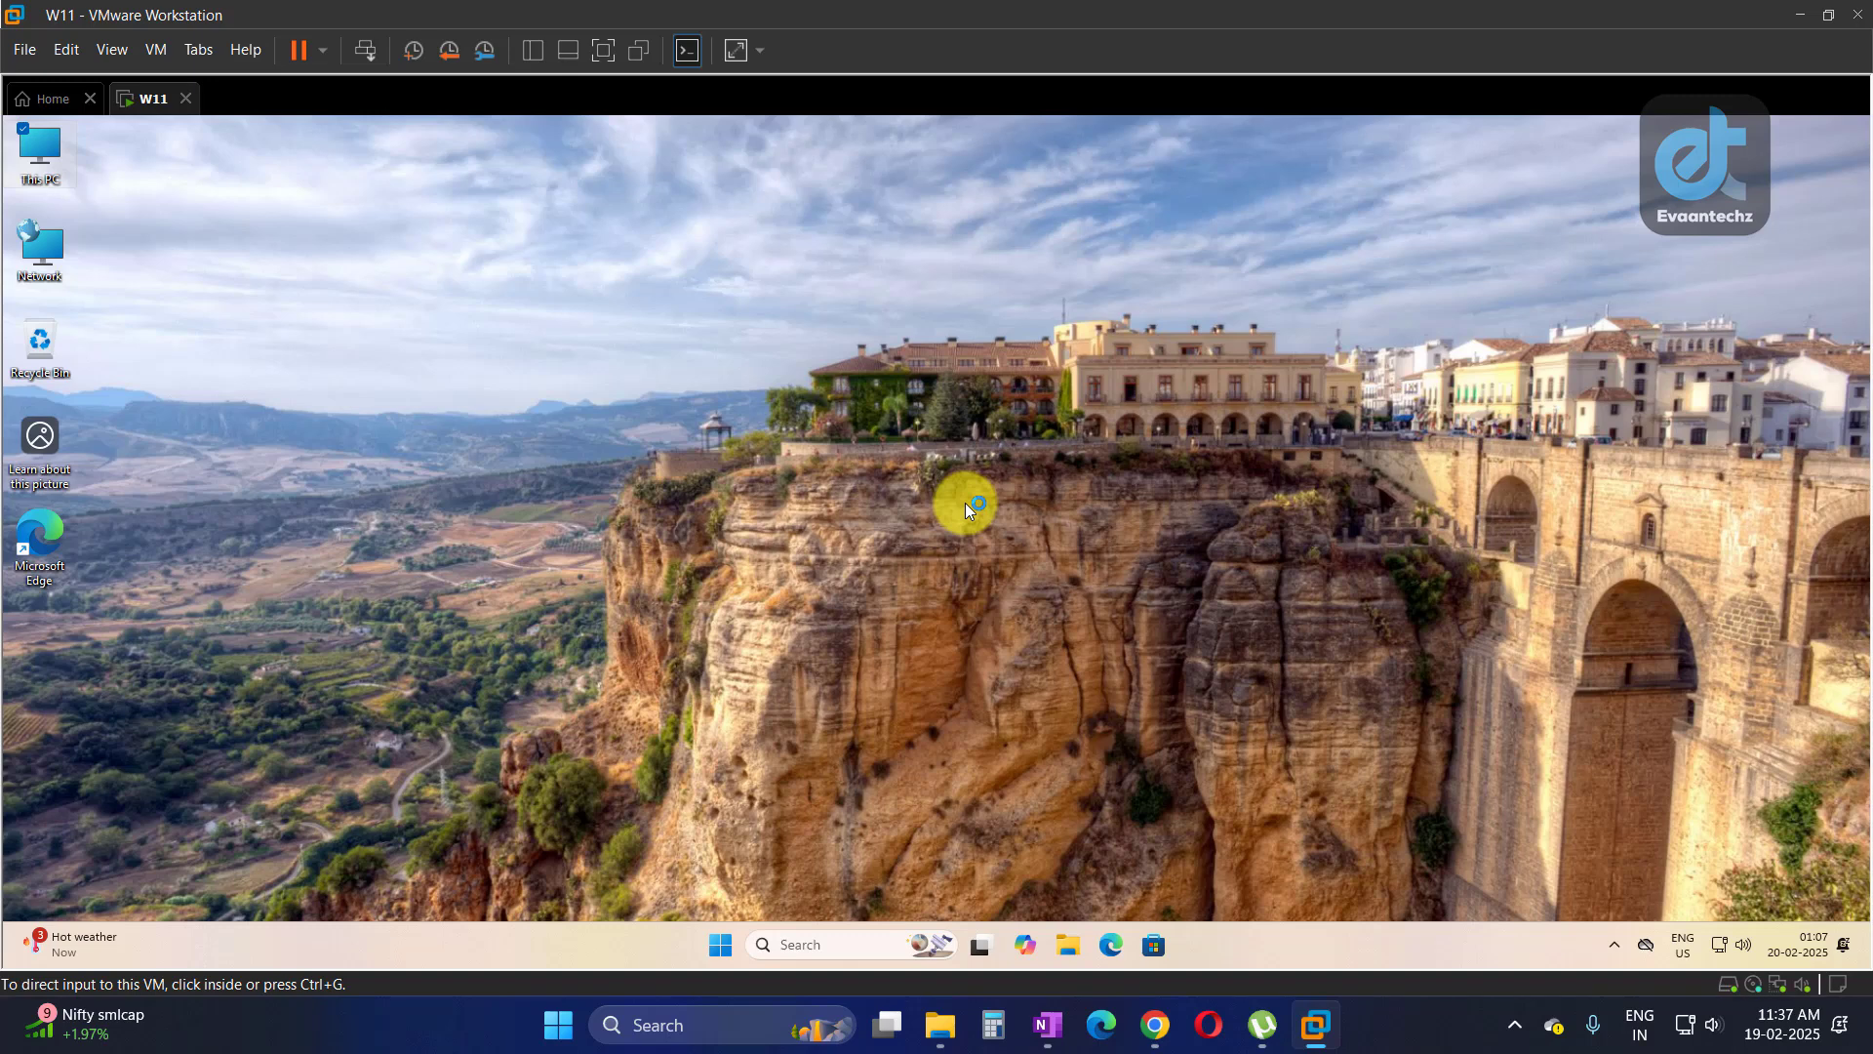
Step: Return input to the guest and refresh its desktop
click(593, 646)
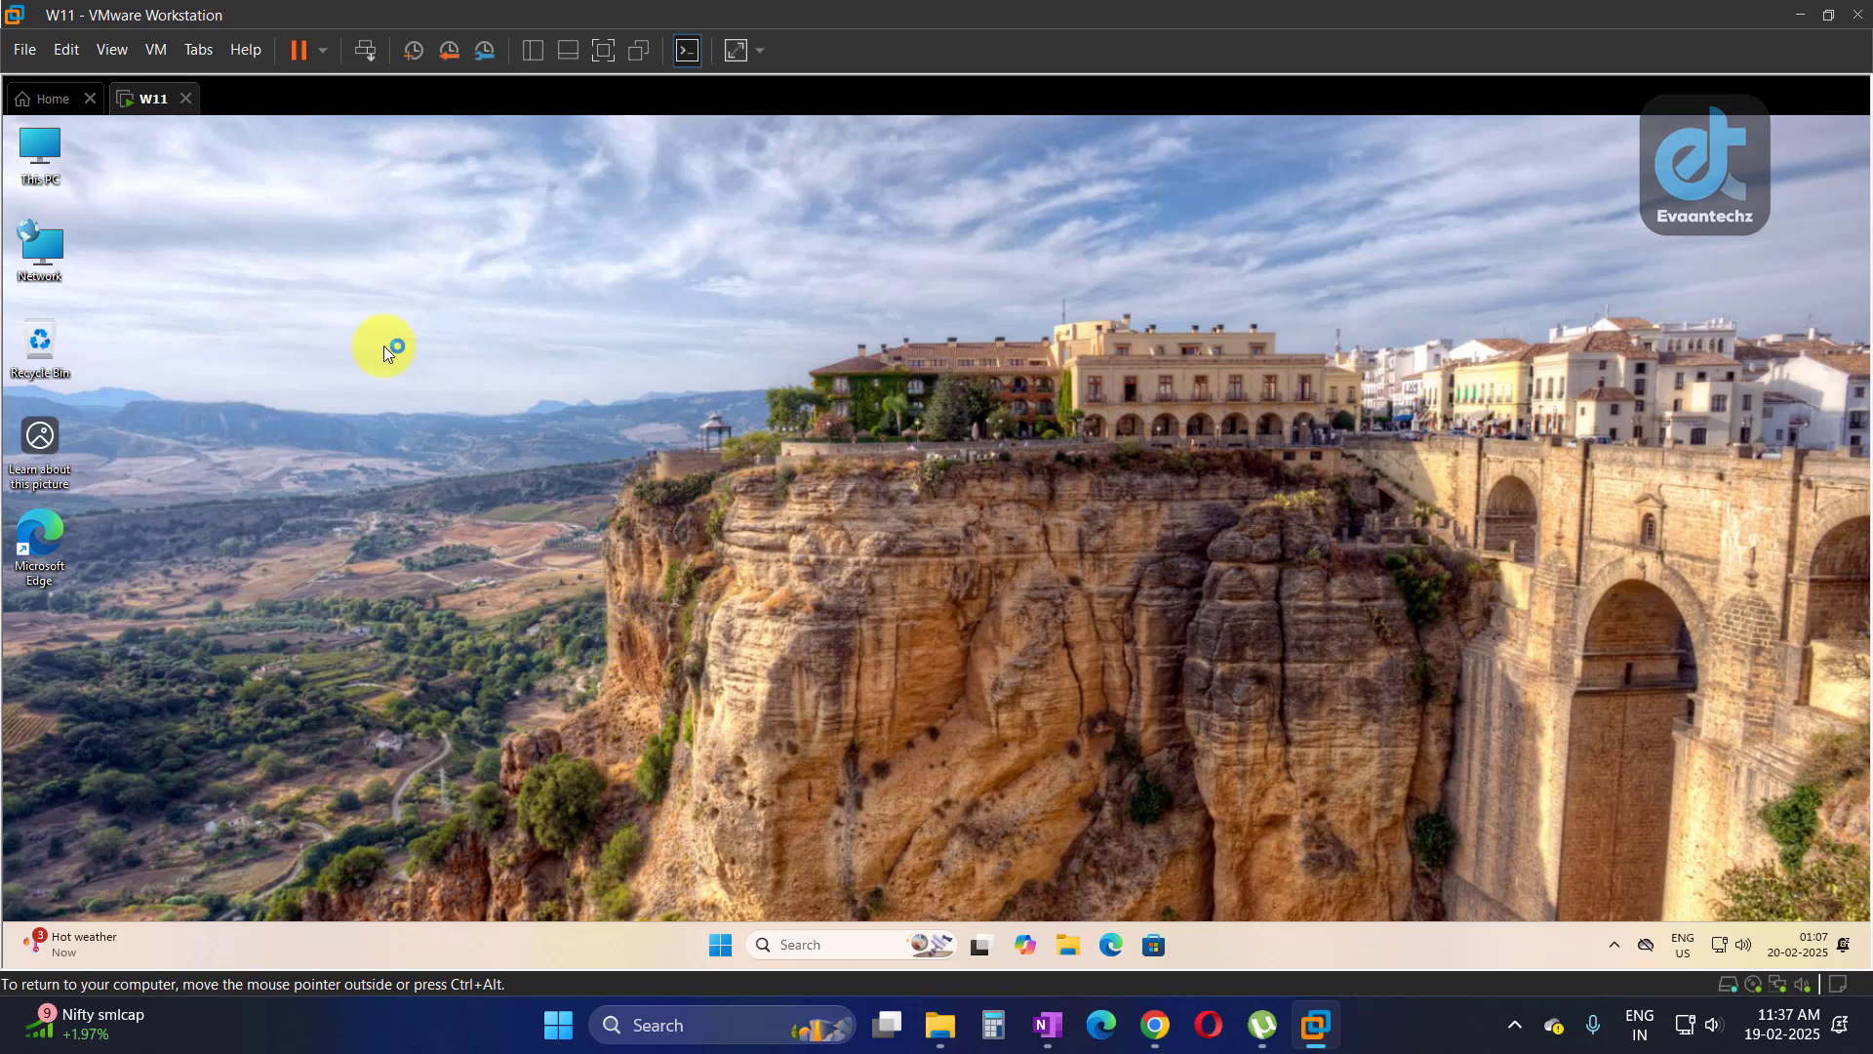
click(156, 50)
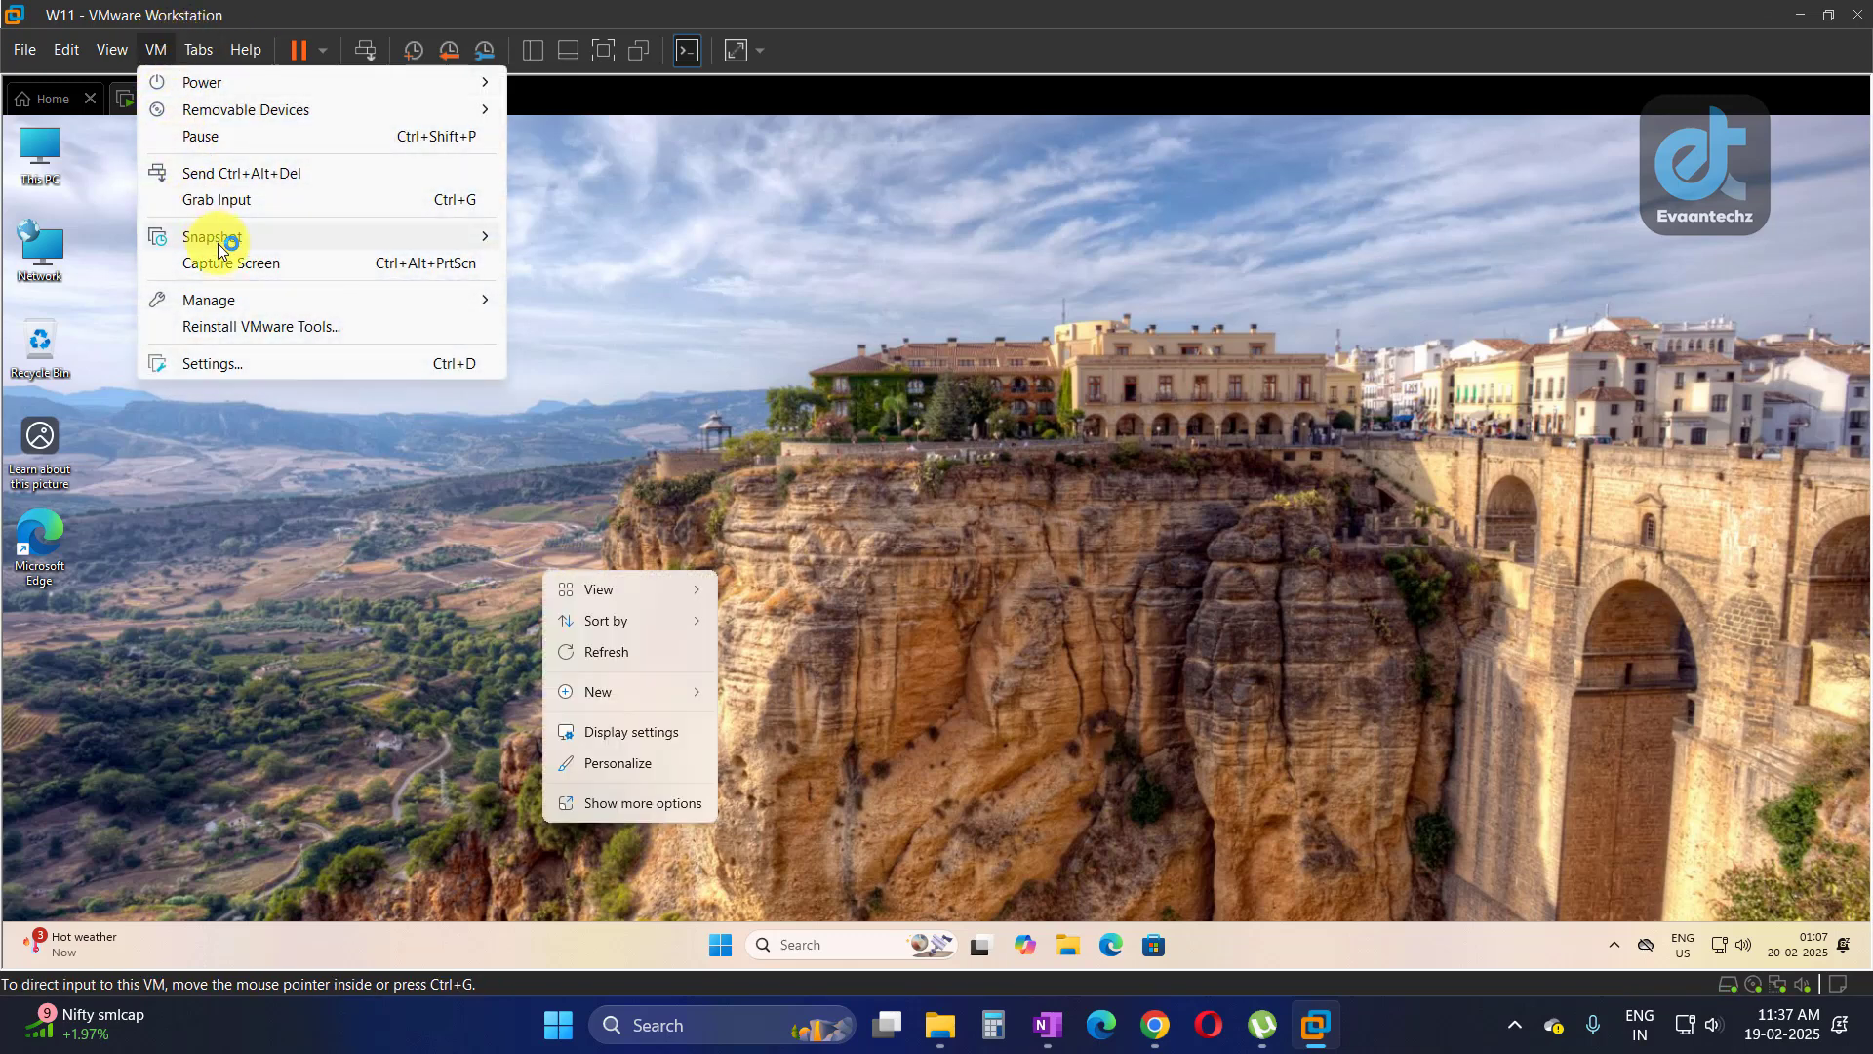
click(609, 656)
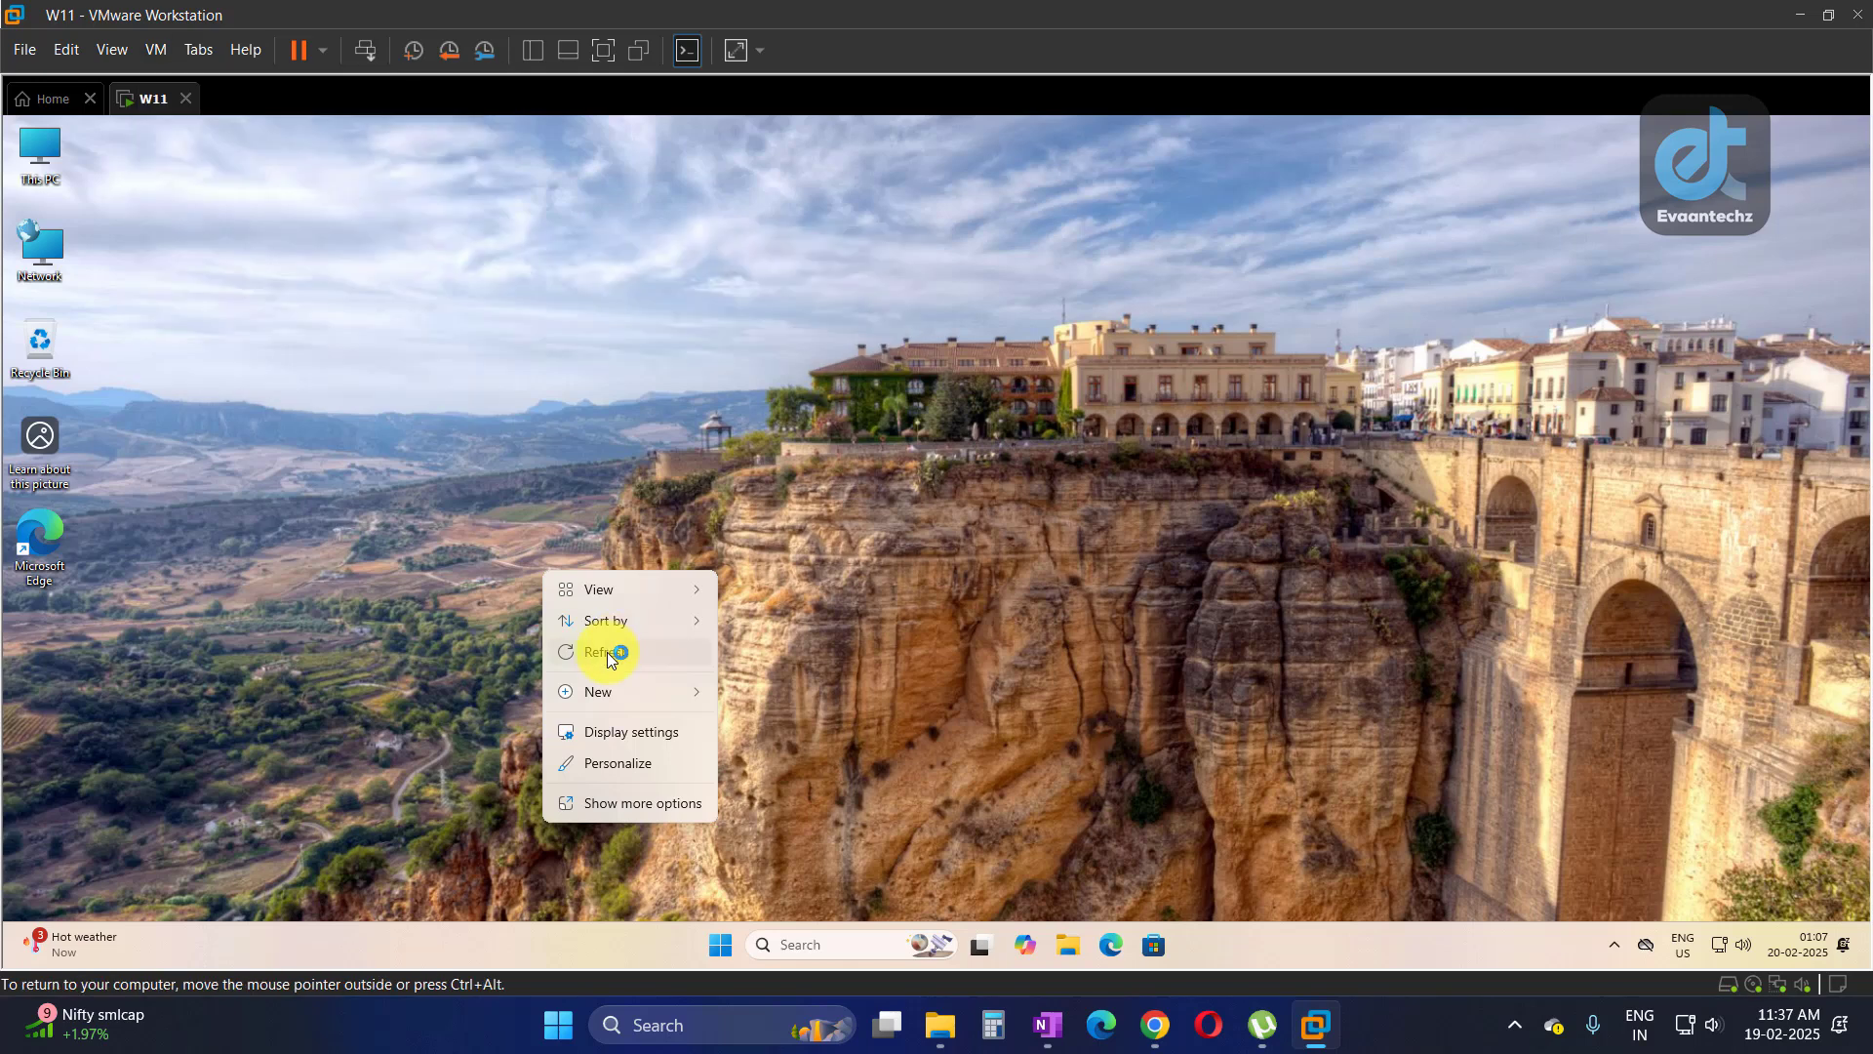
Step: Review the Fresh Os snapshot's details in Snapshot Manager, then close the manager
click(156, 50)
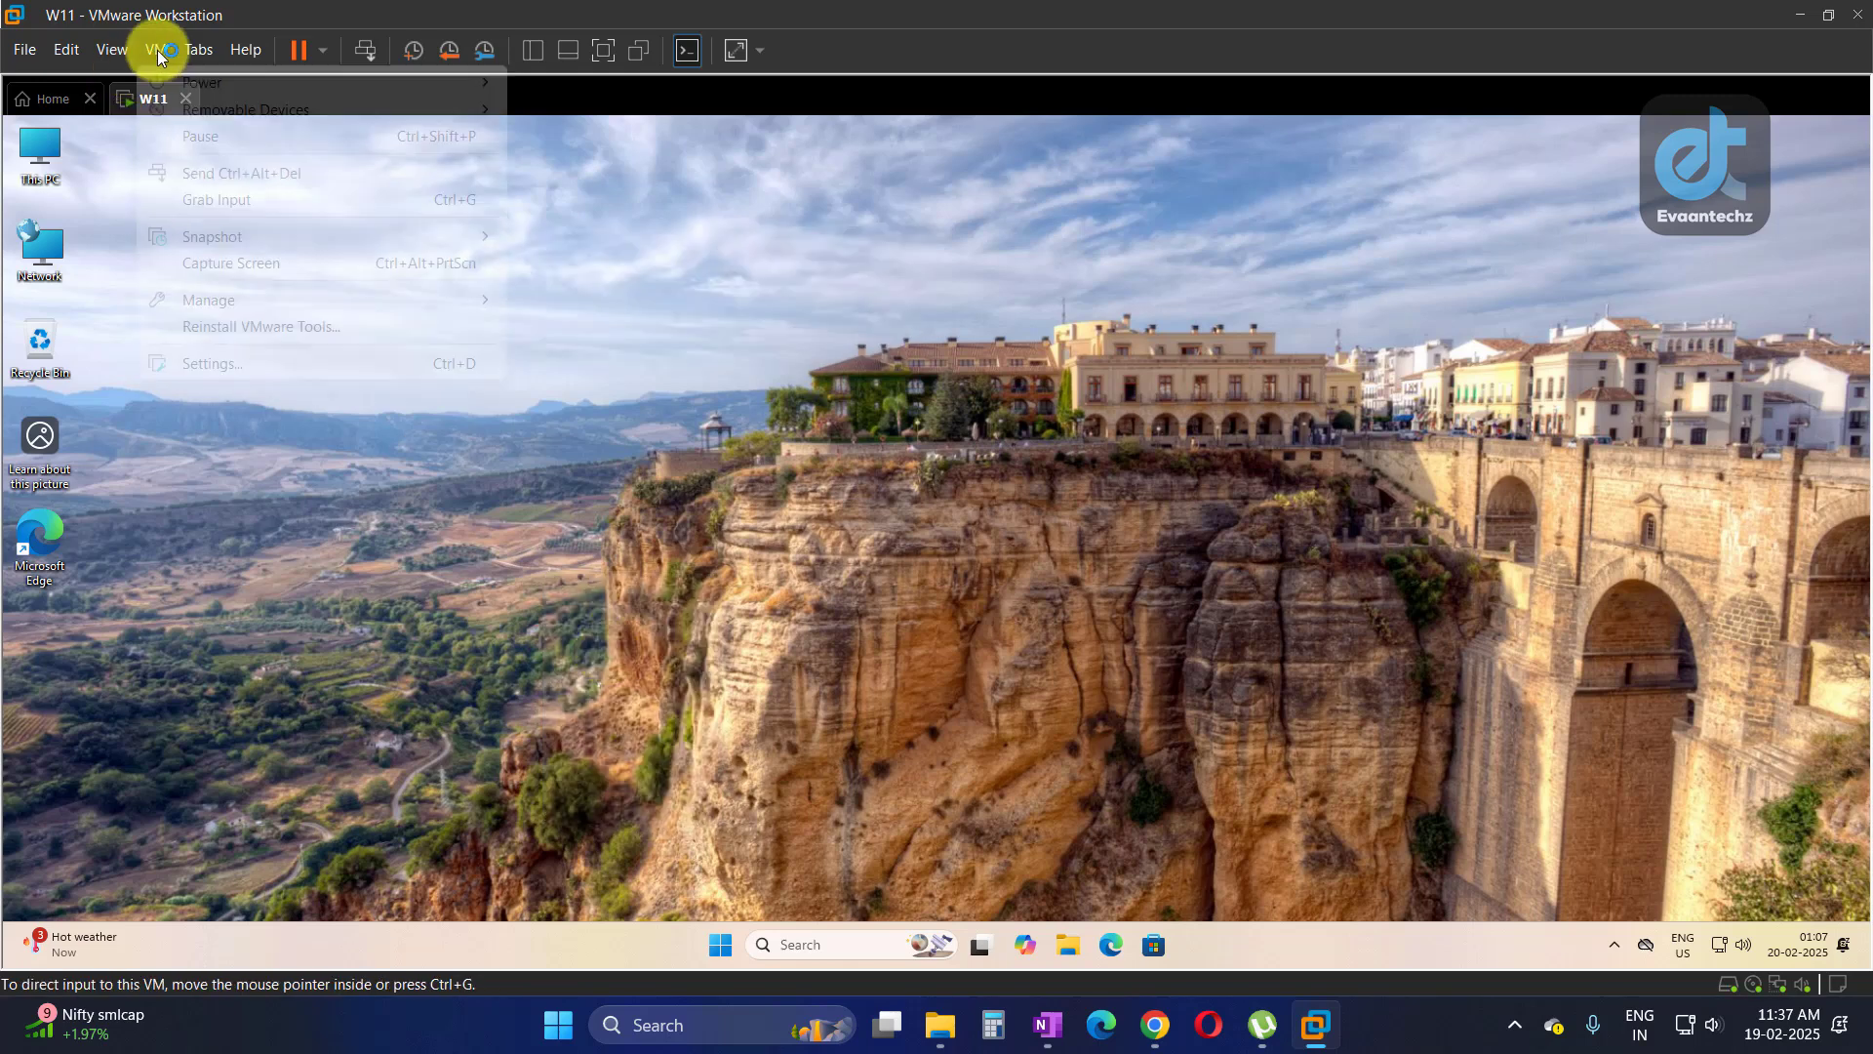
click(268, 243)
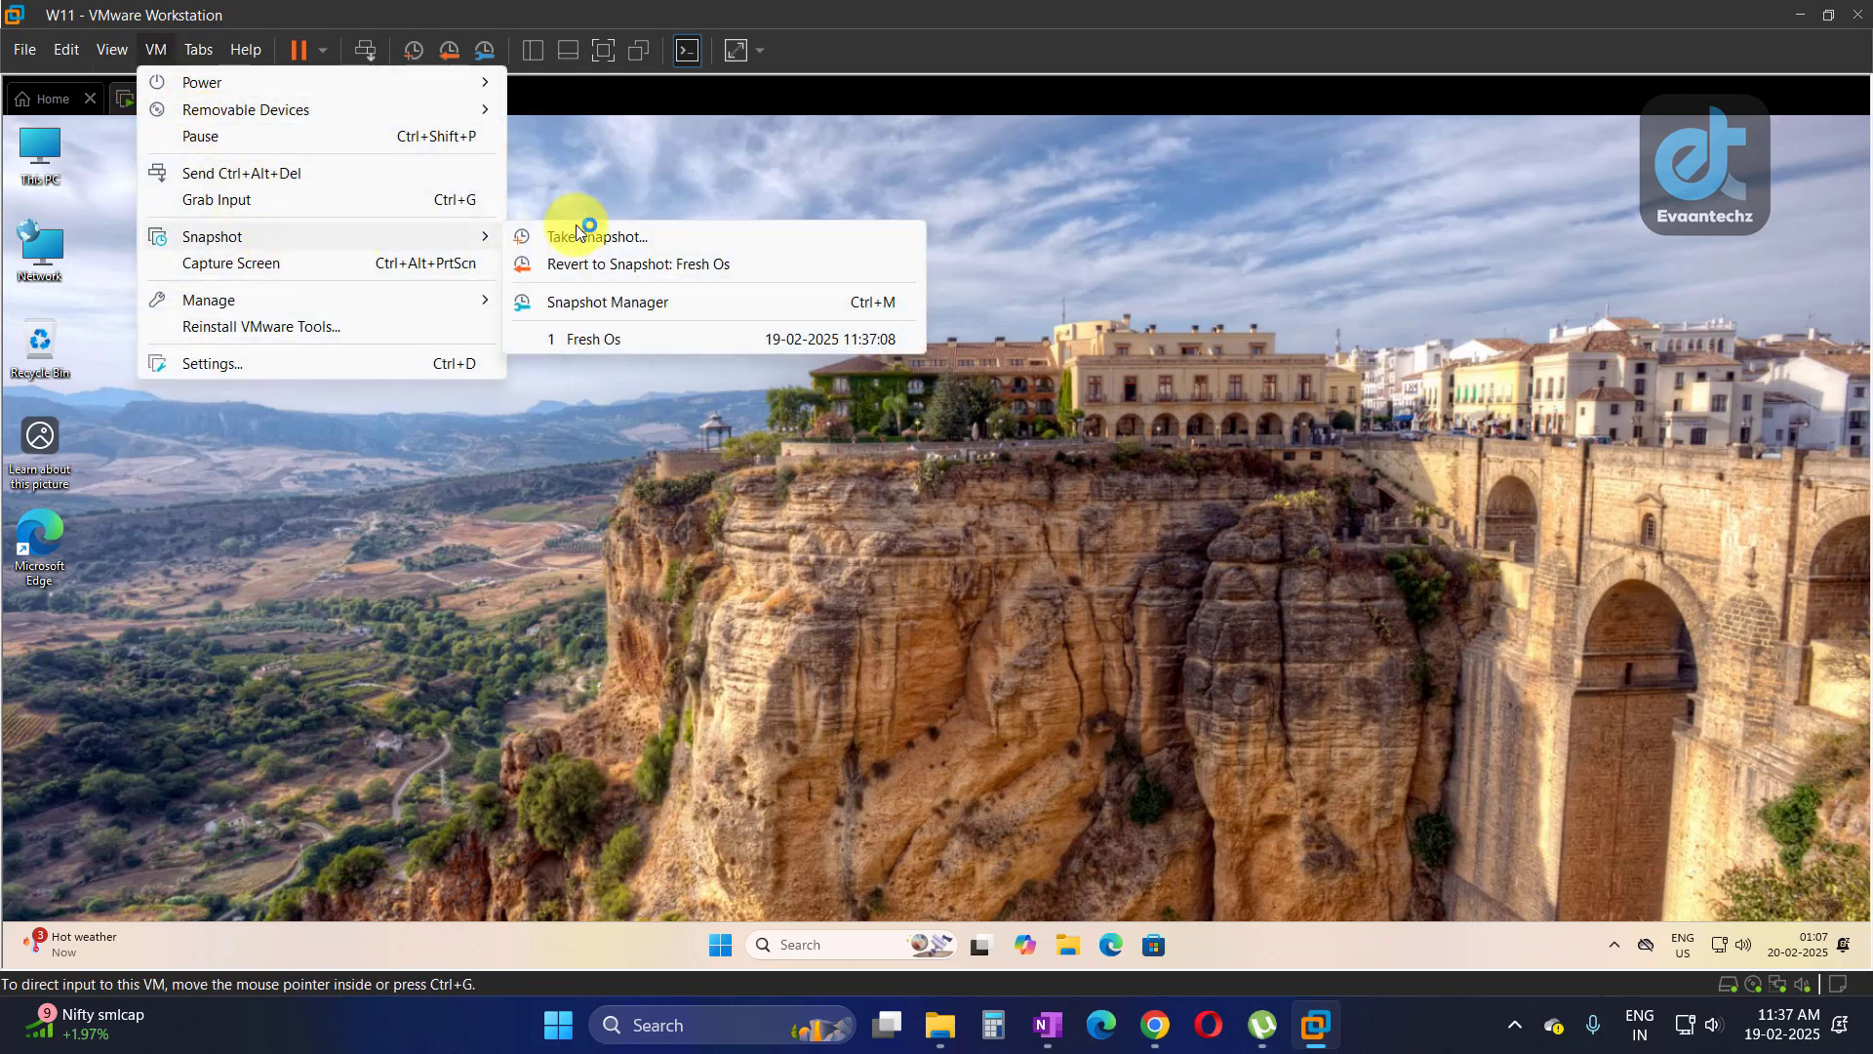
click(591, 308)
drag(351, 56, 652, 172)
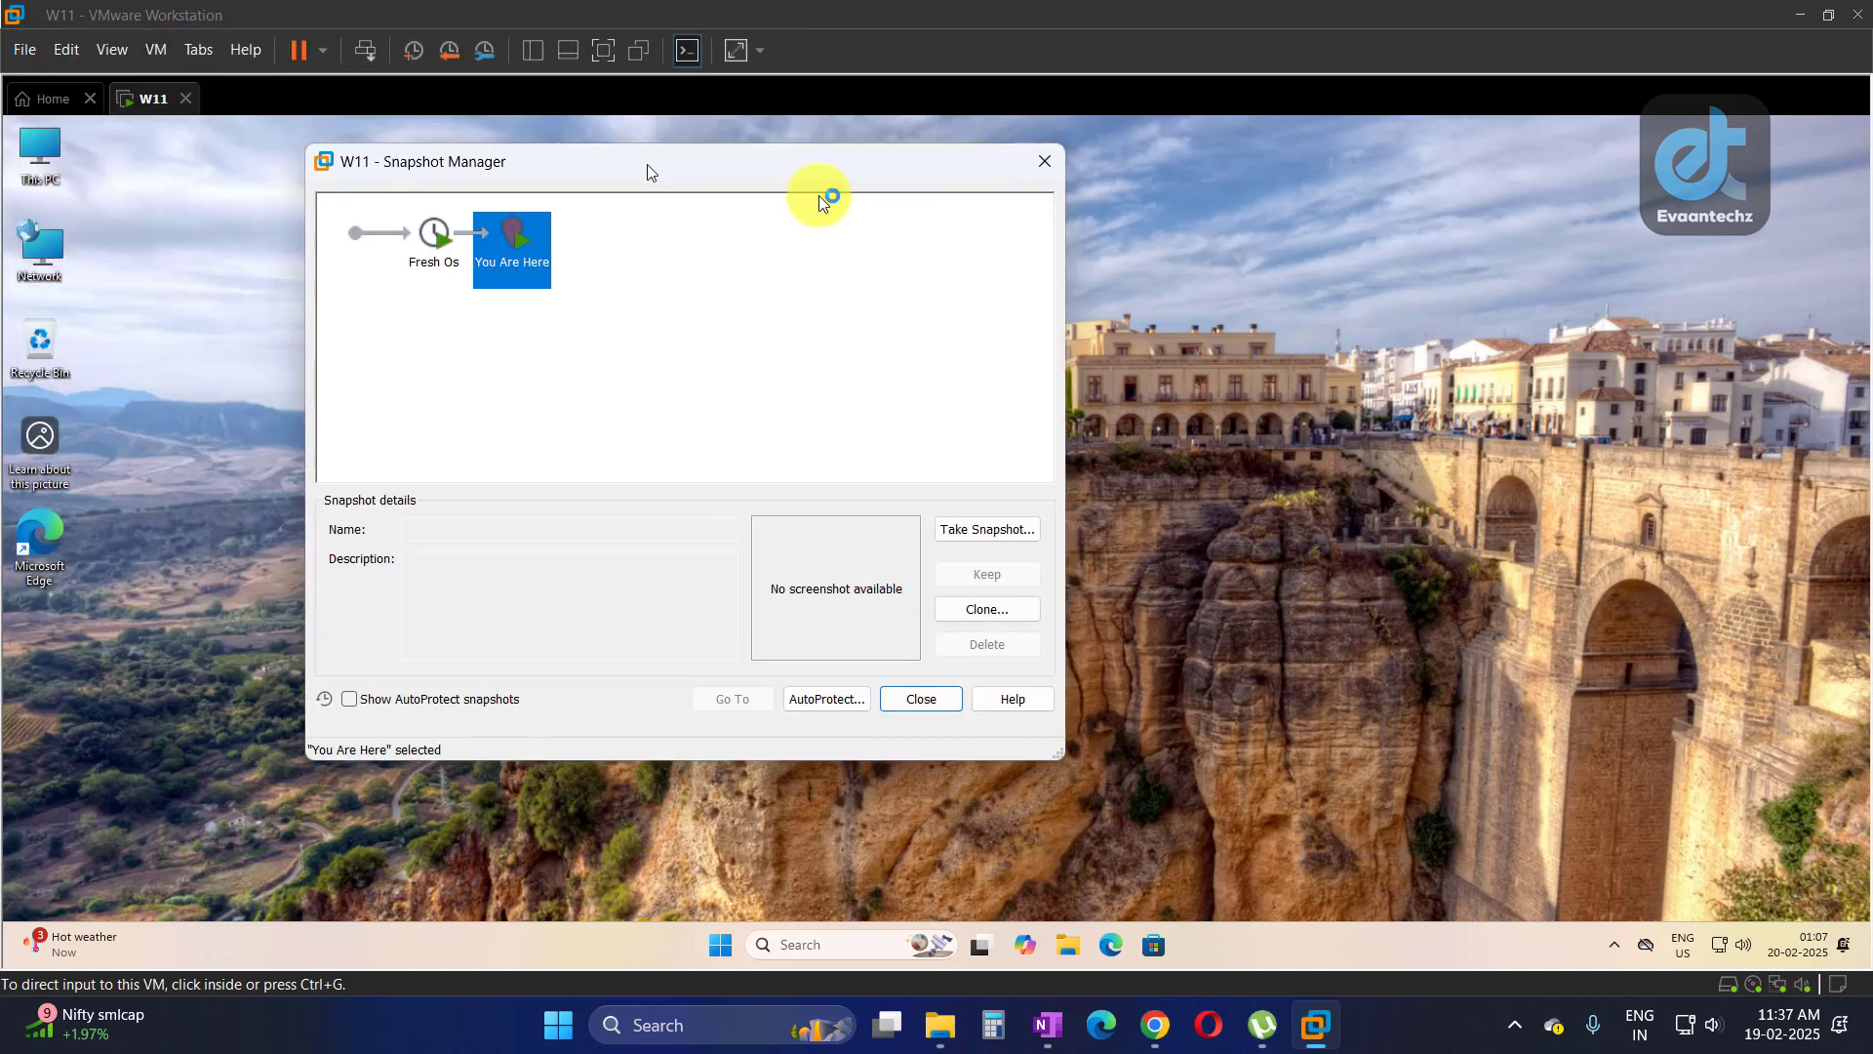
drag(819, 198, 807, 228)
click(646, 273)
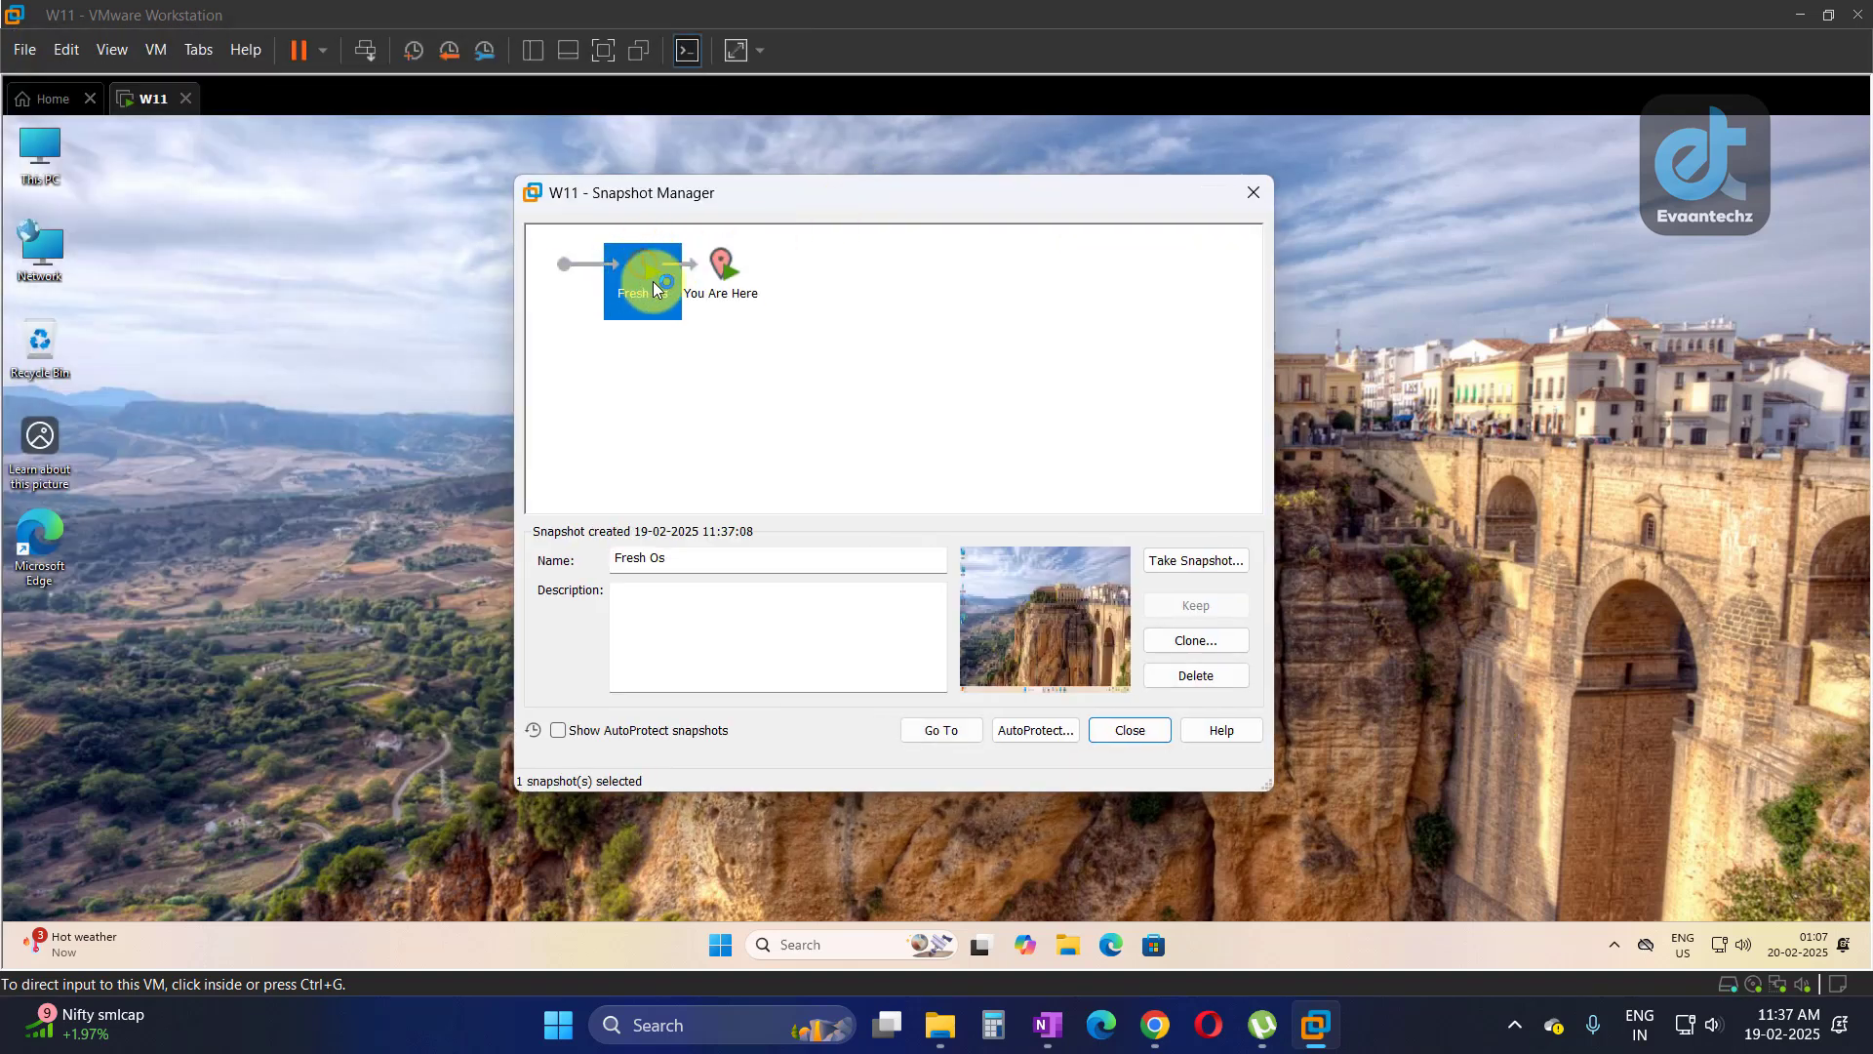
click(712, 273)
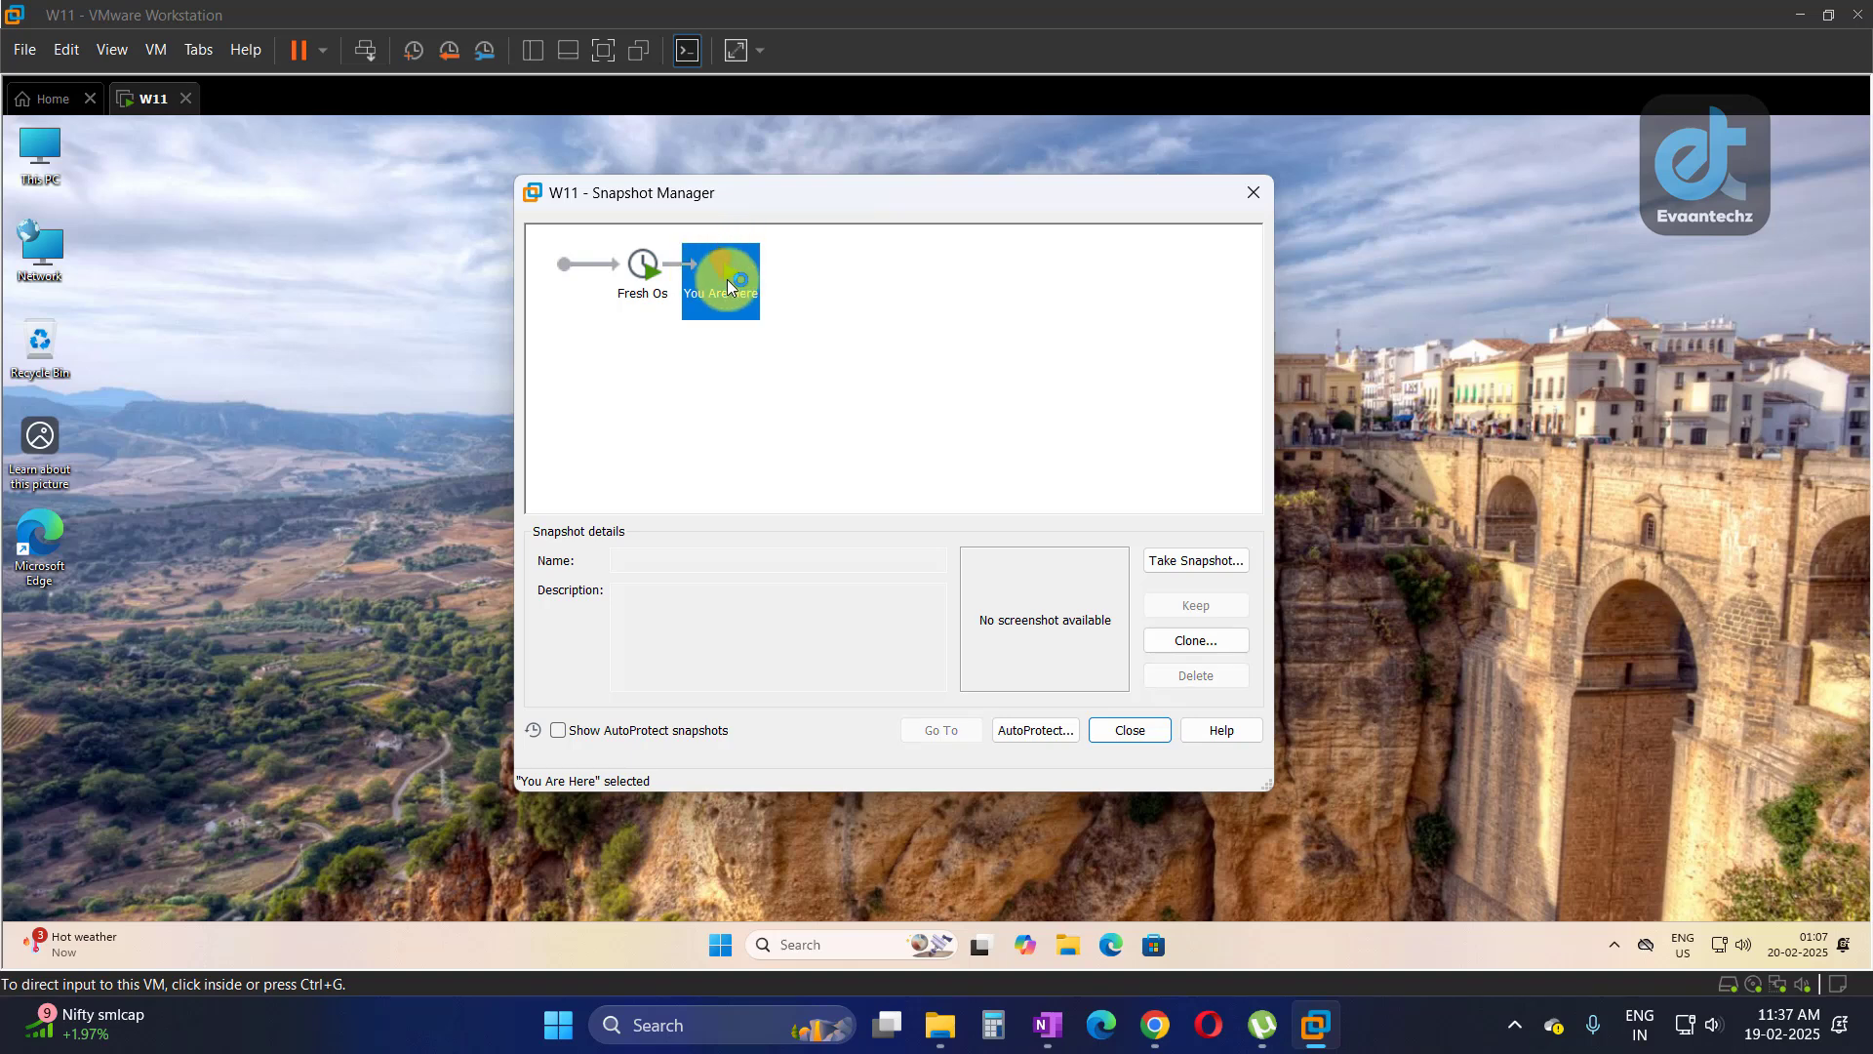
click(655, 289)
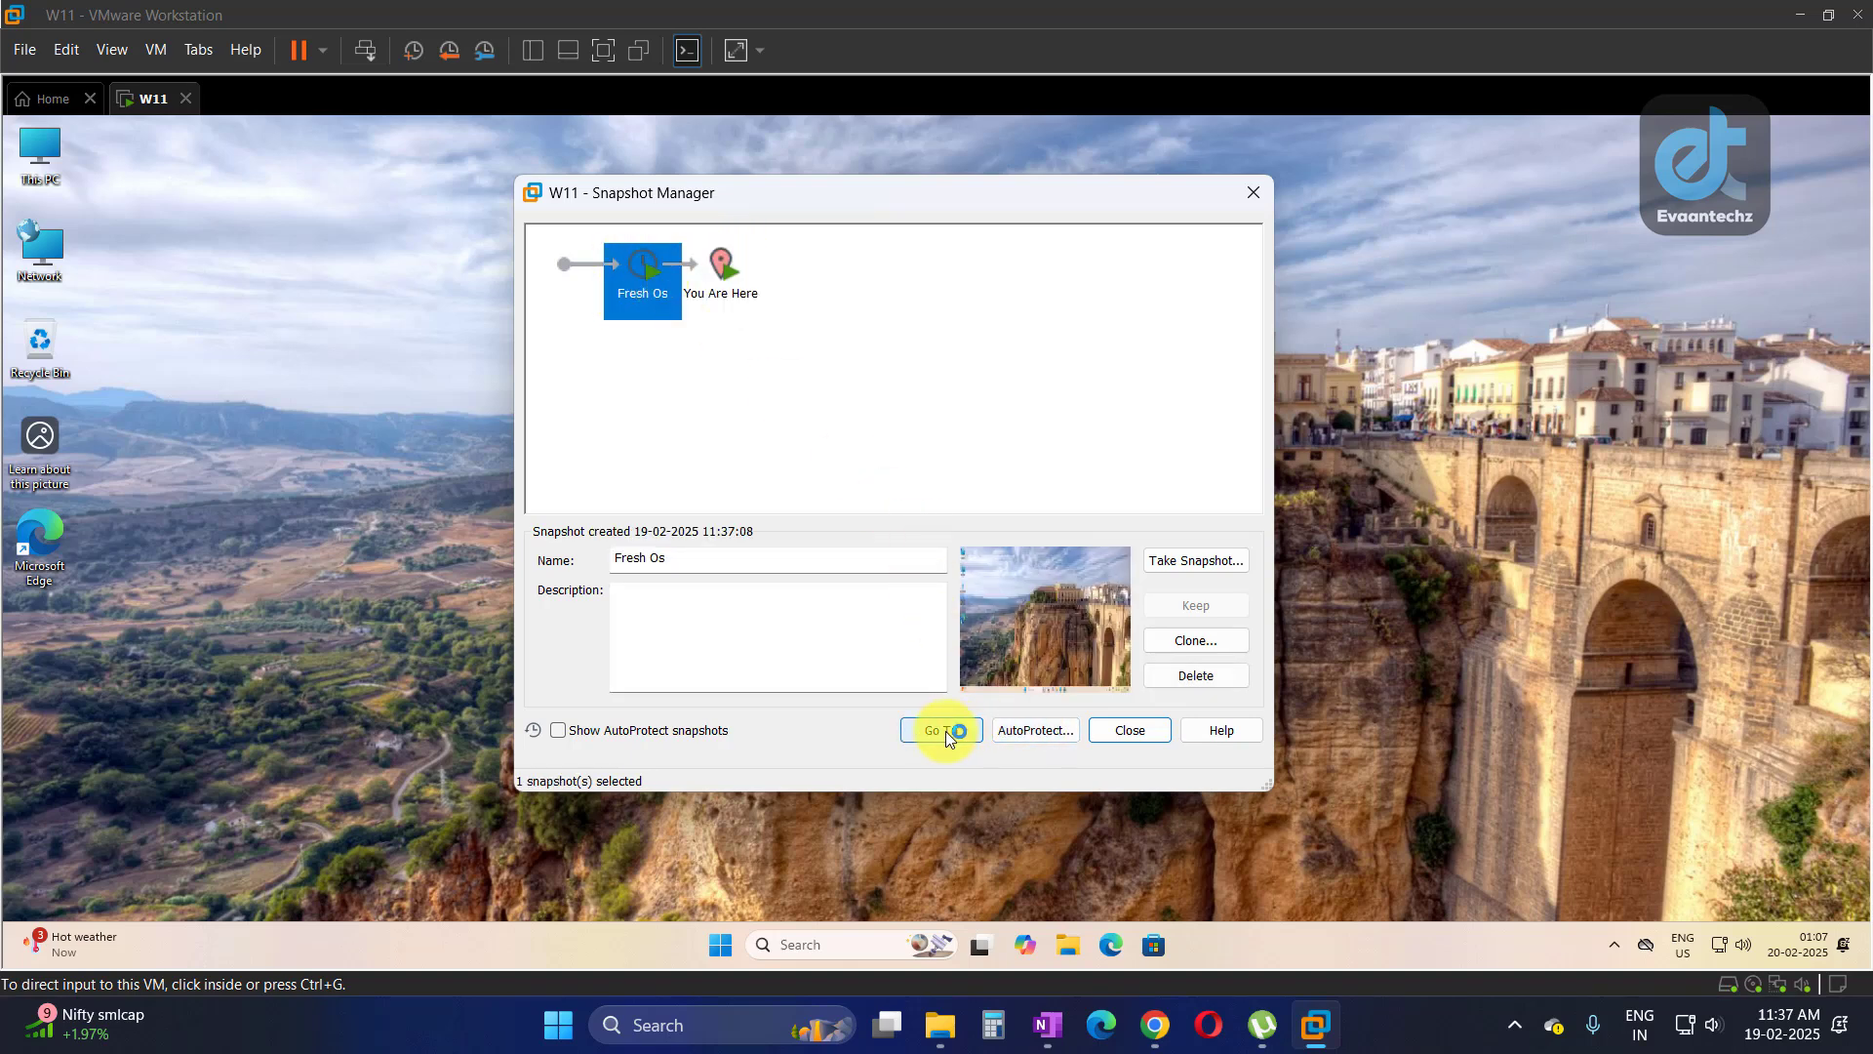
click(1252, 192)
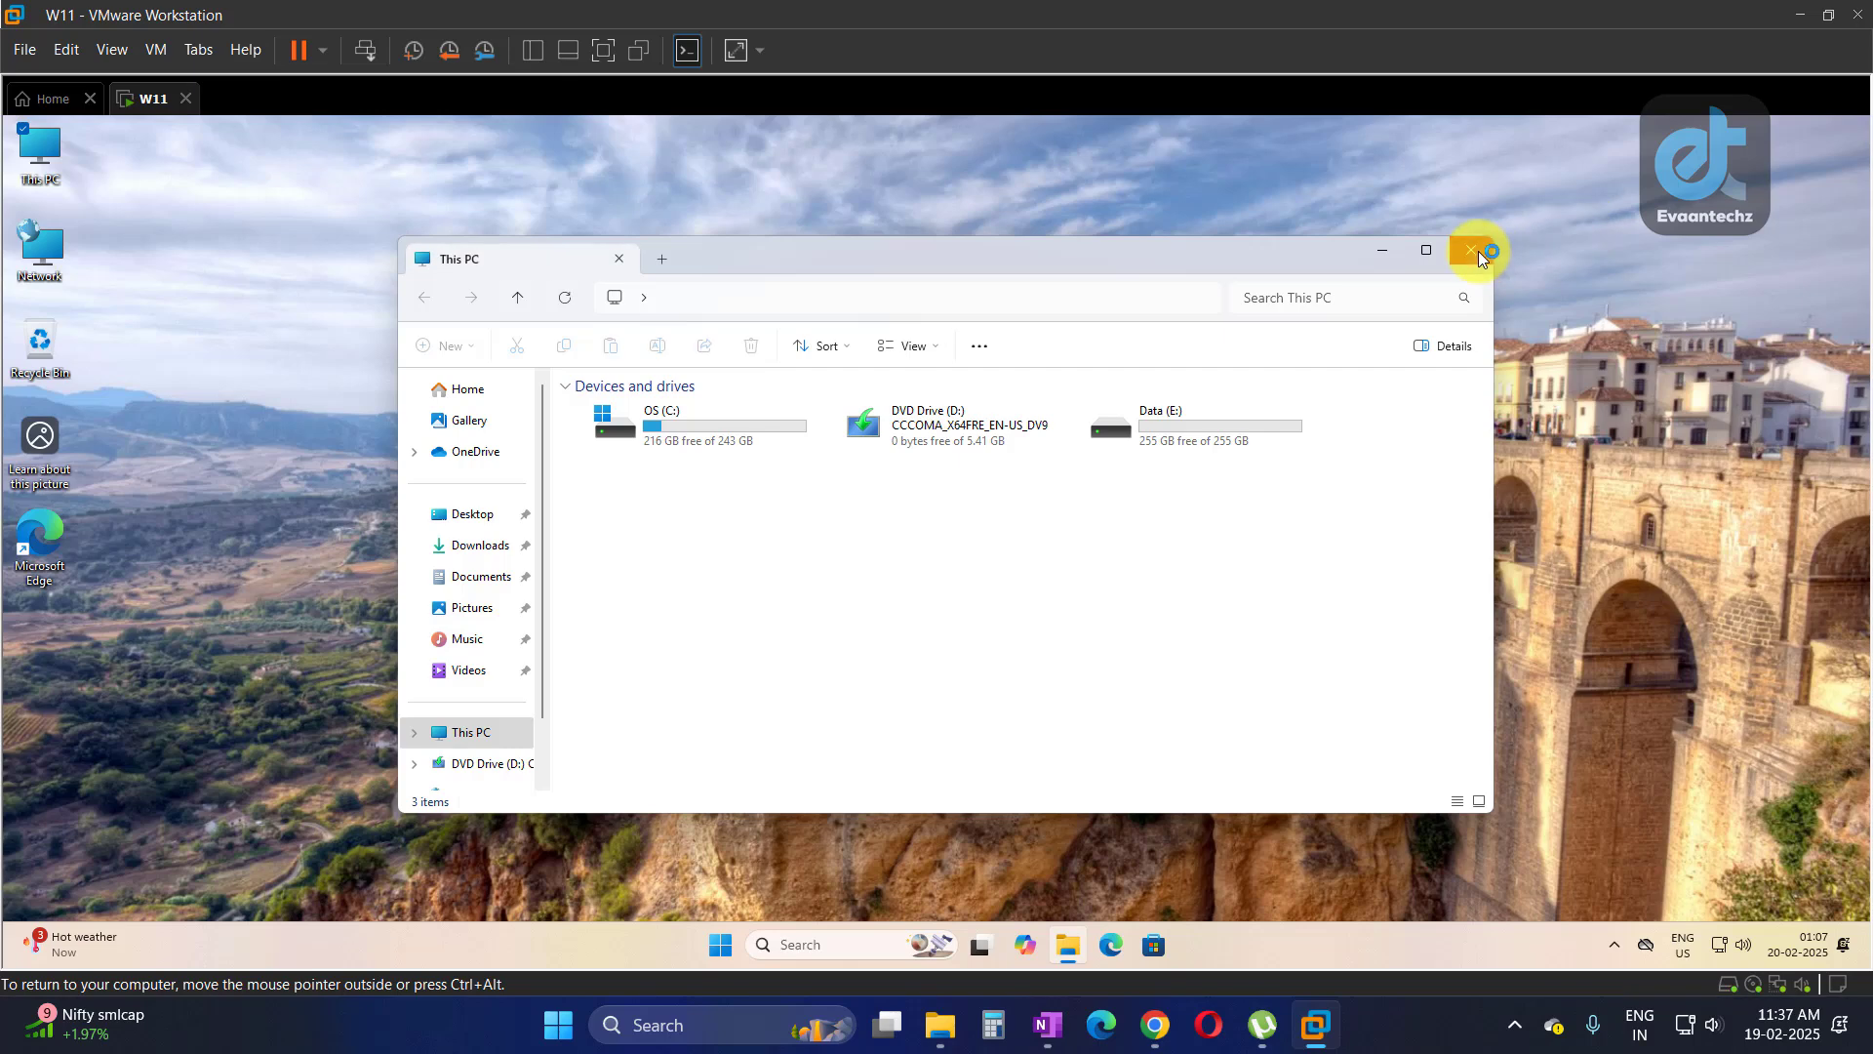
Step: Apply the Glow theme to the guest through Personalize settings
click(1475, 252)
right_click(679, 333)
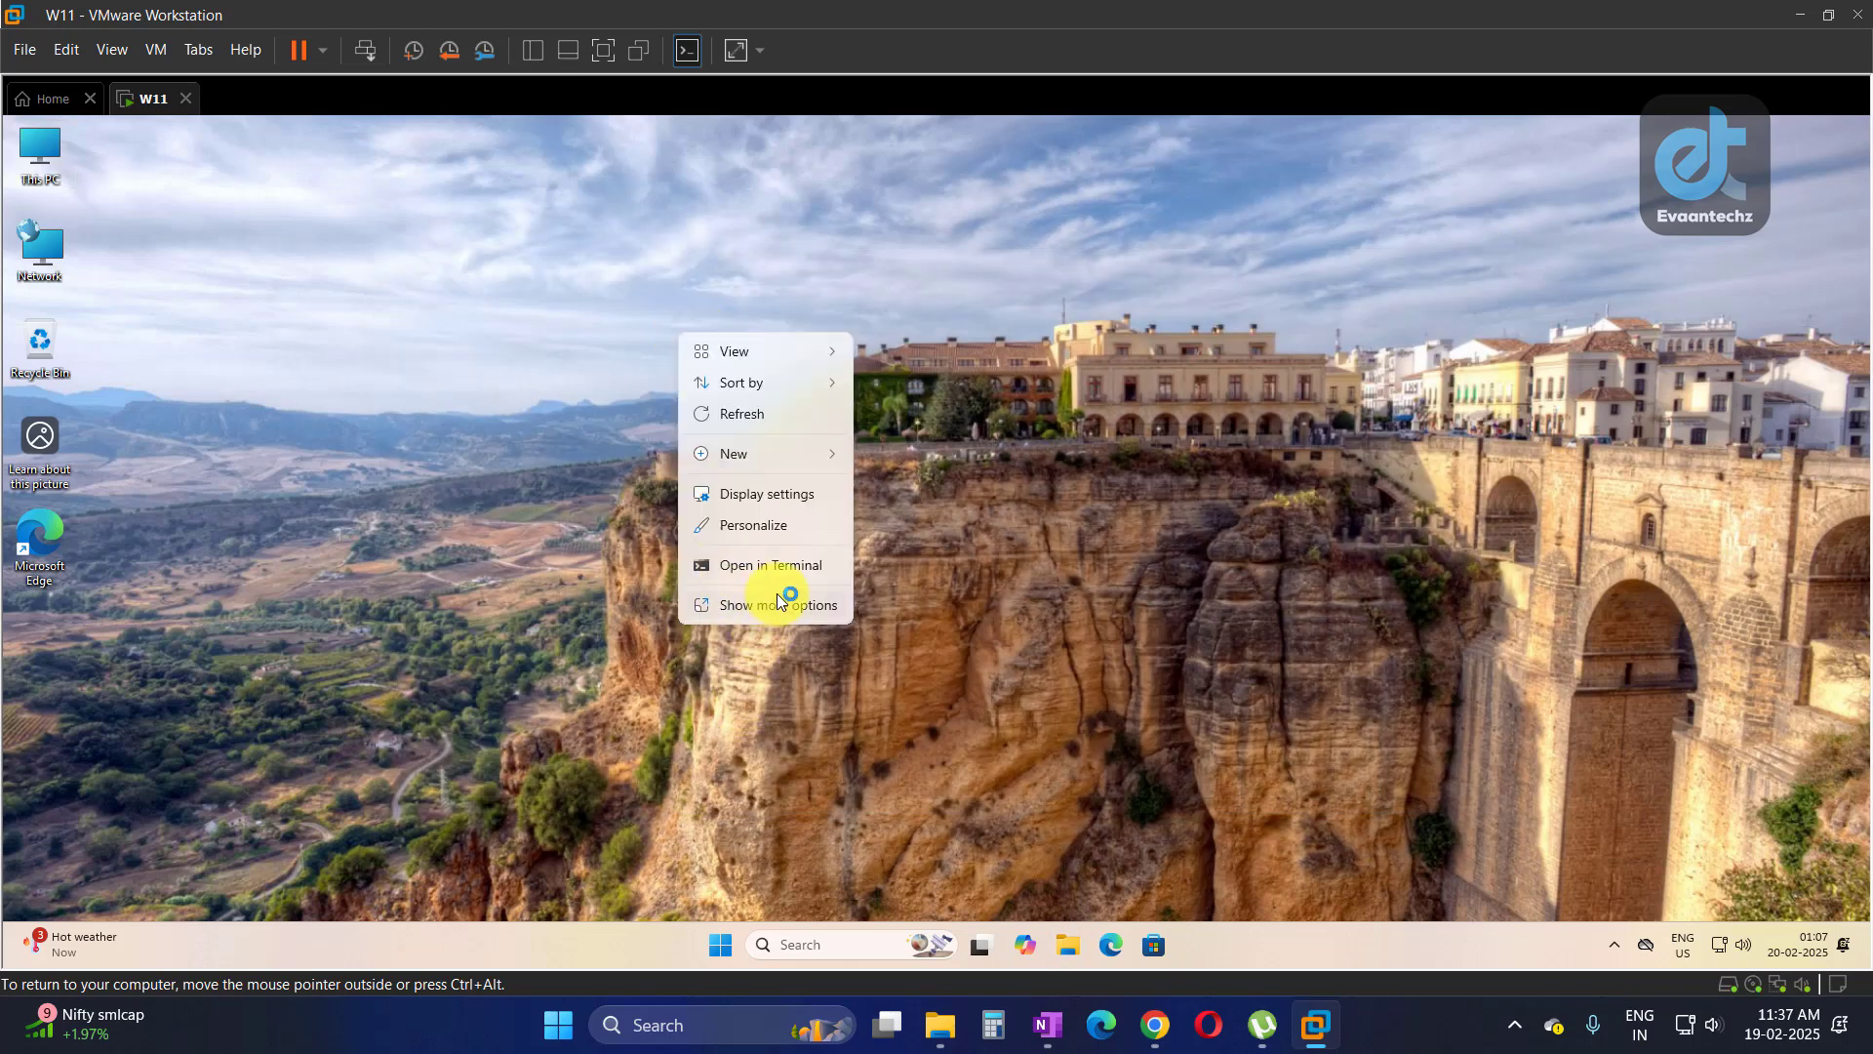
click(778, 527)
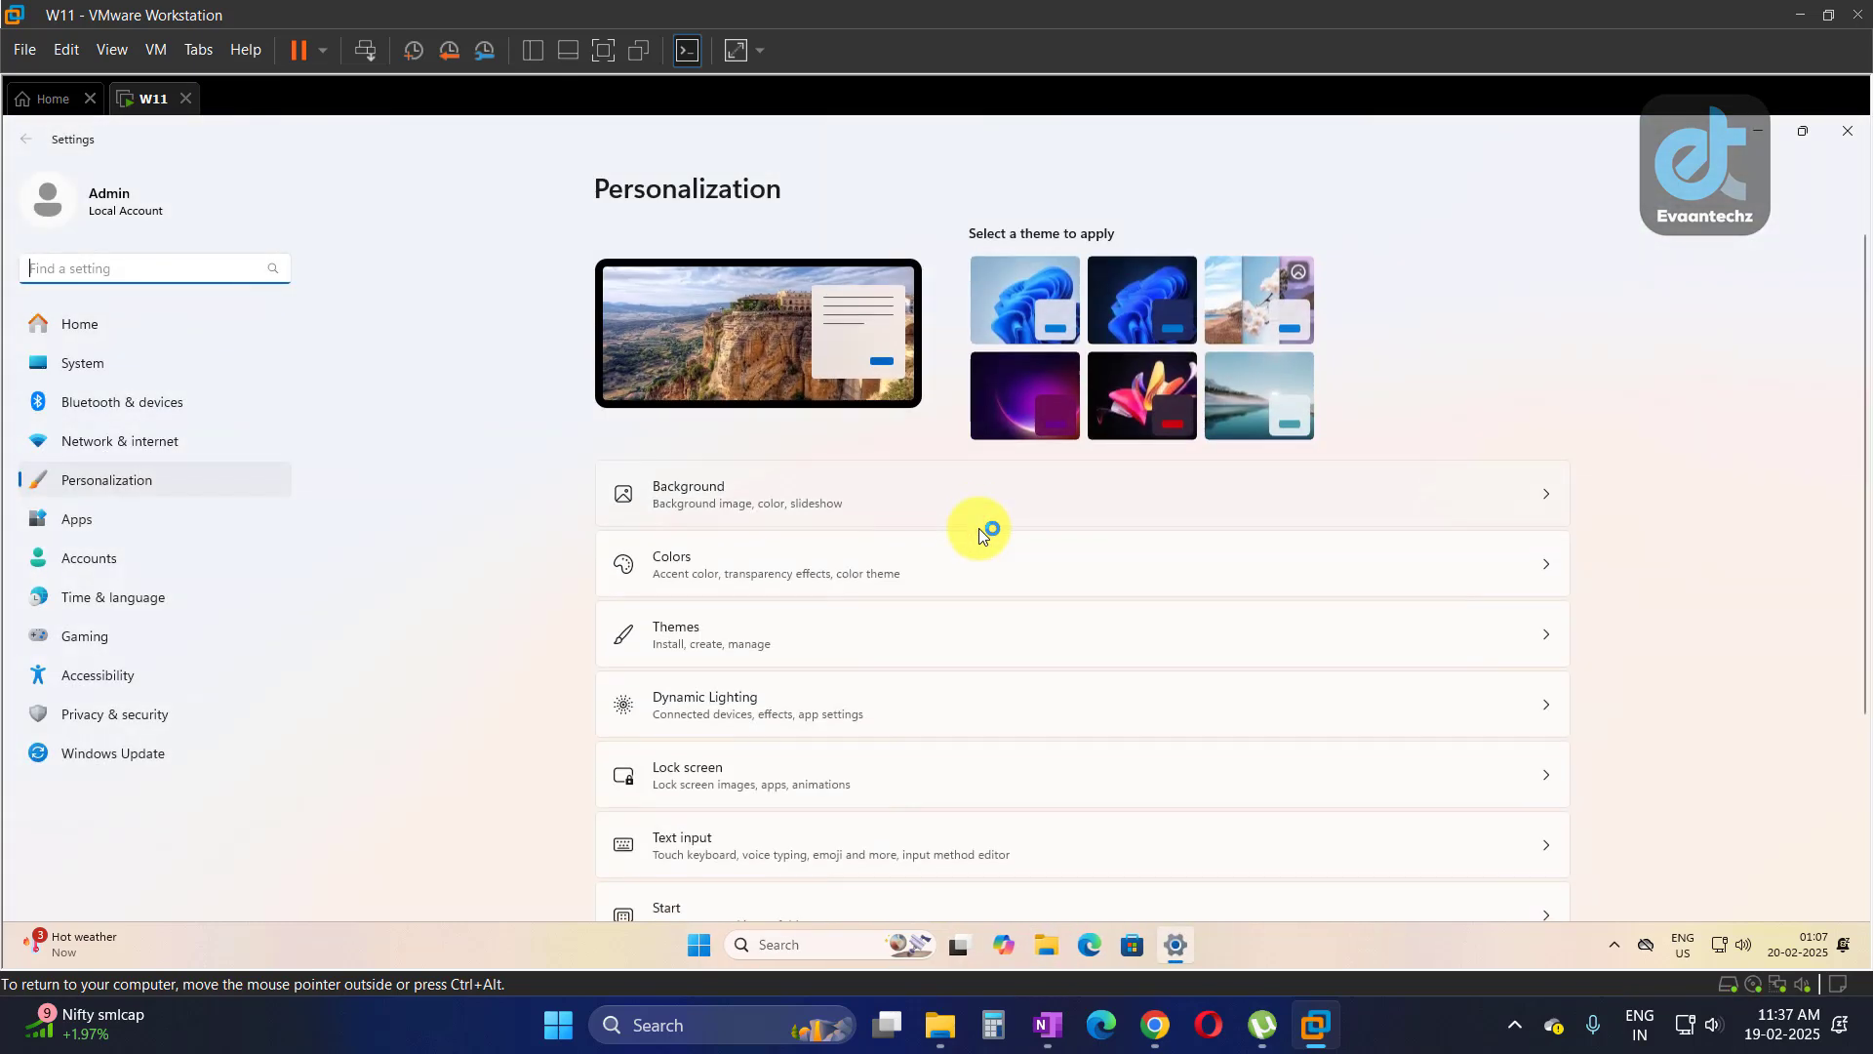
click(1118, 378)
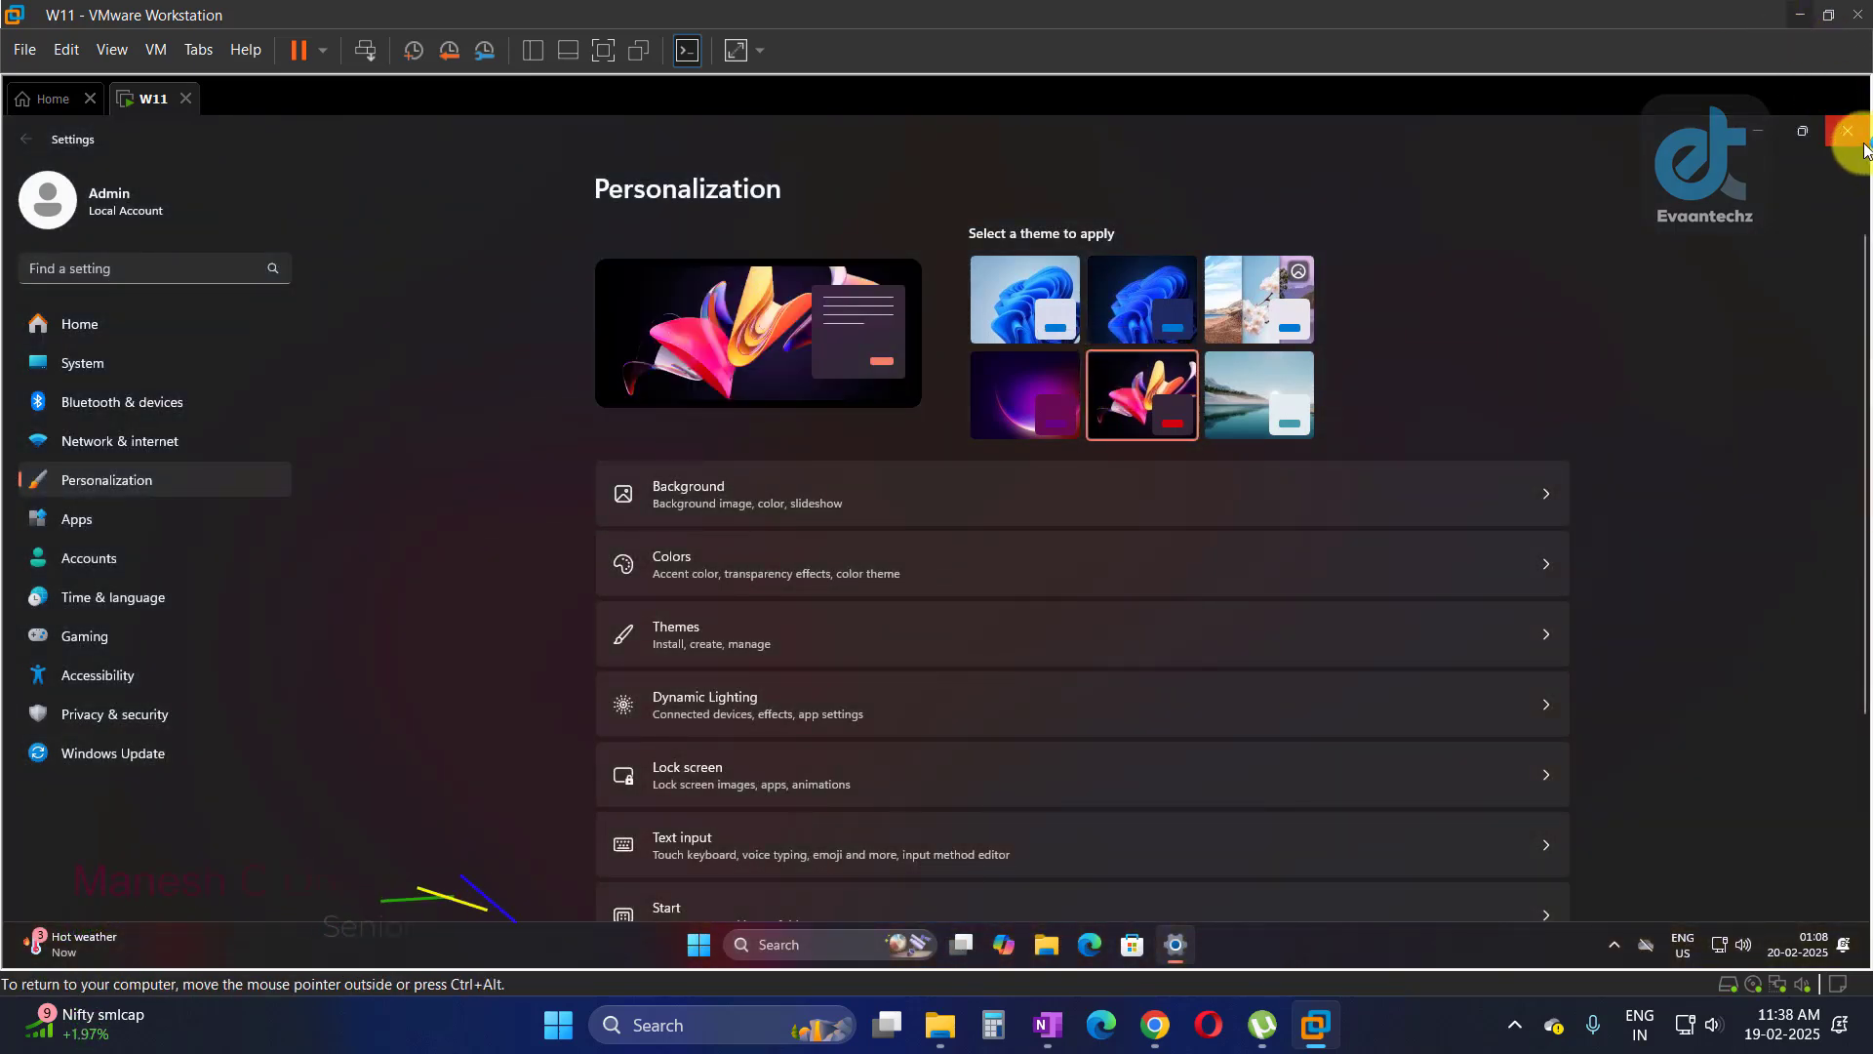
click(1835, 134)
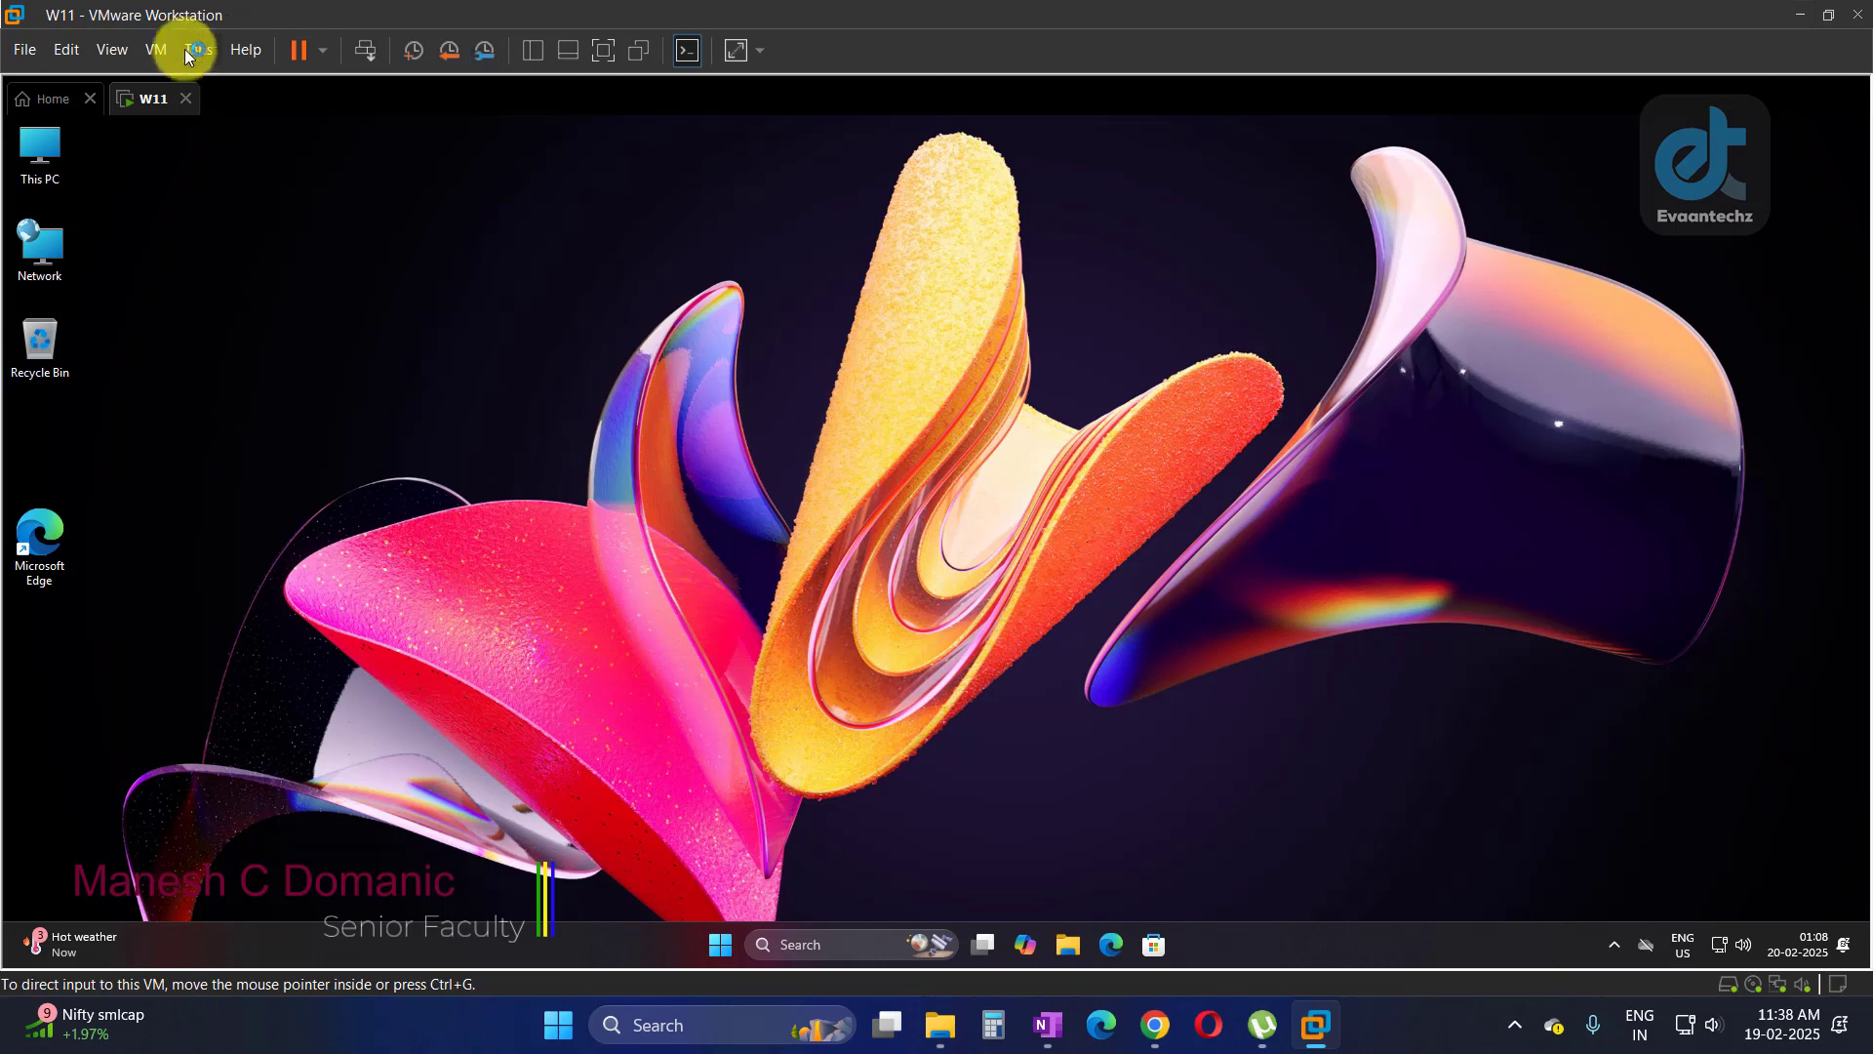
Step: Revert the W11 VM to the Fresh Os snapshot
click(159, 48)
mouse_move(279, 240)
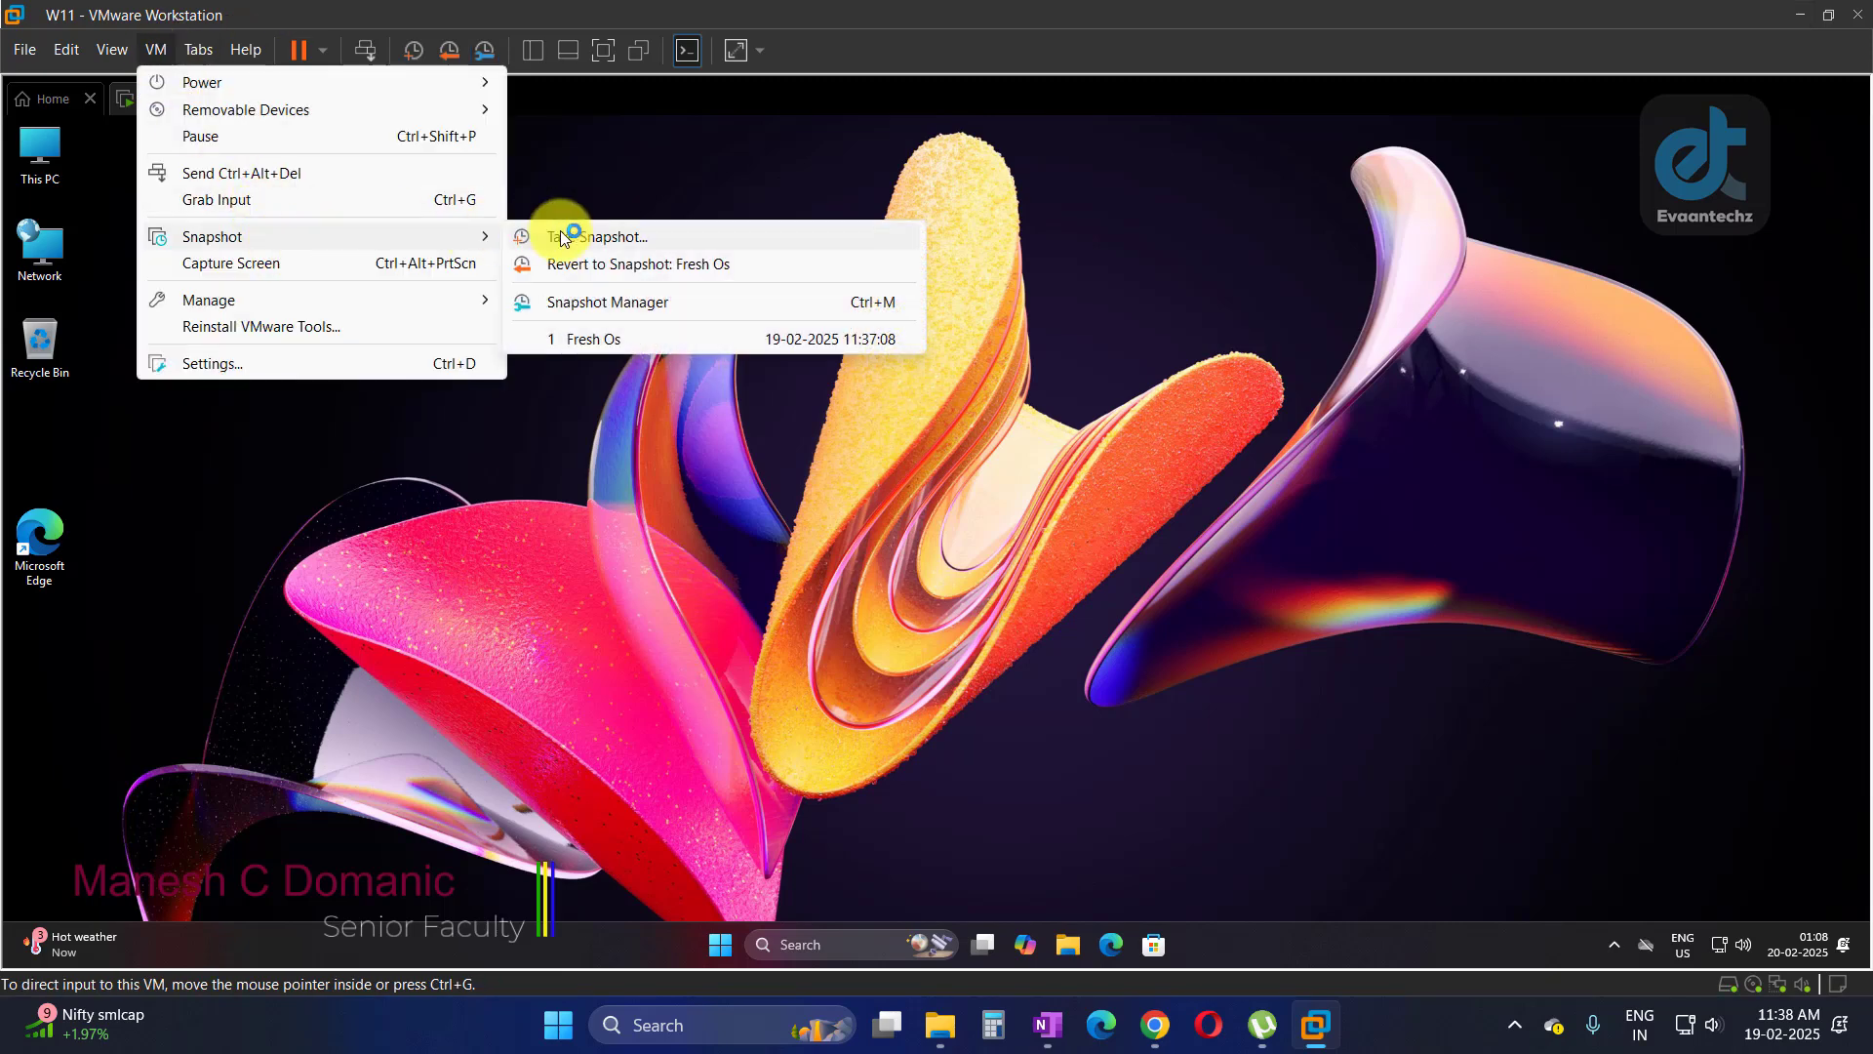
click(606, 344)
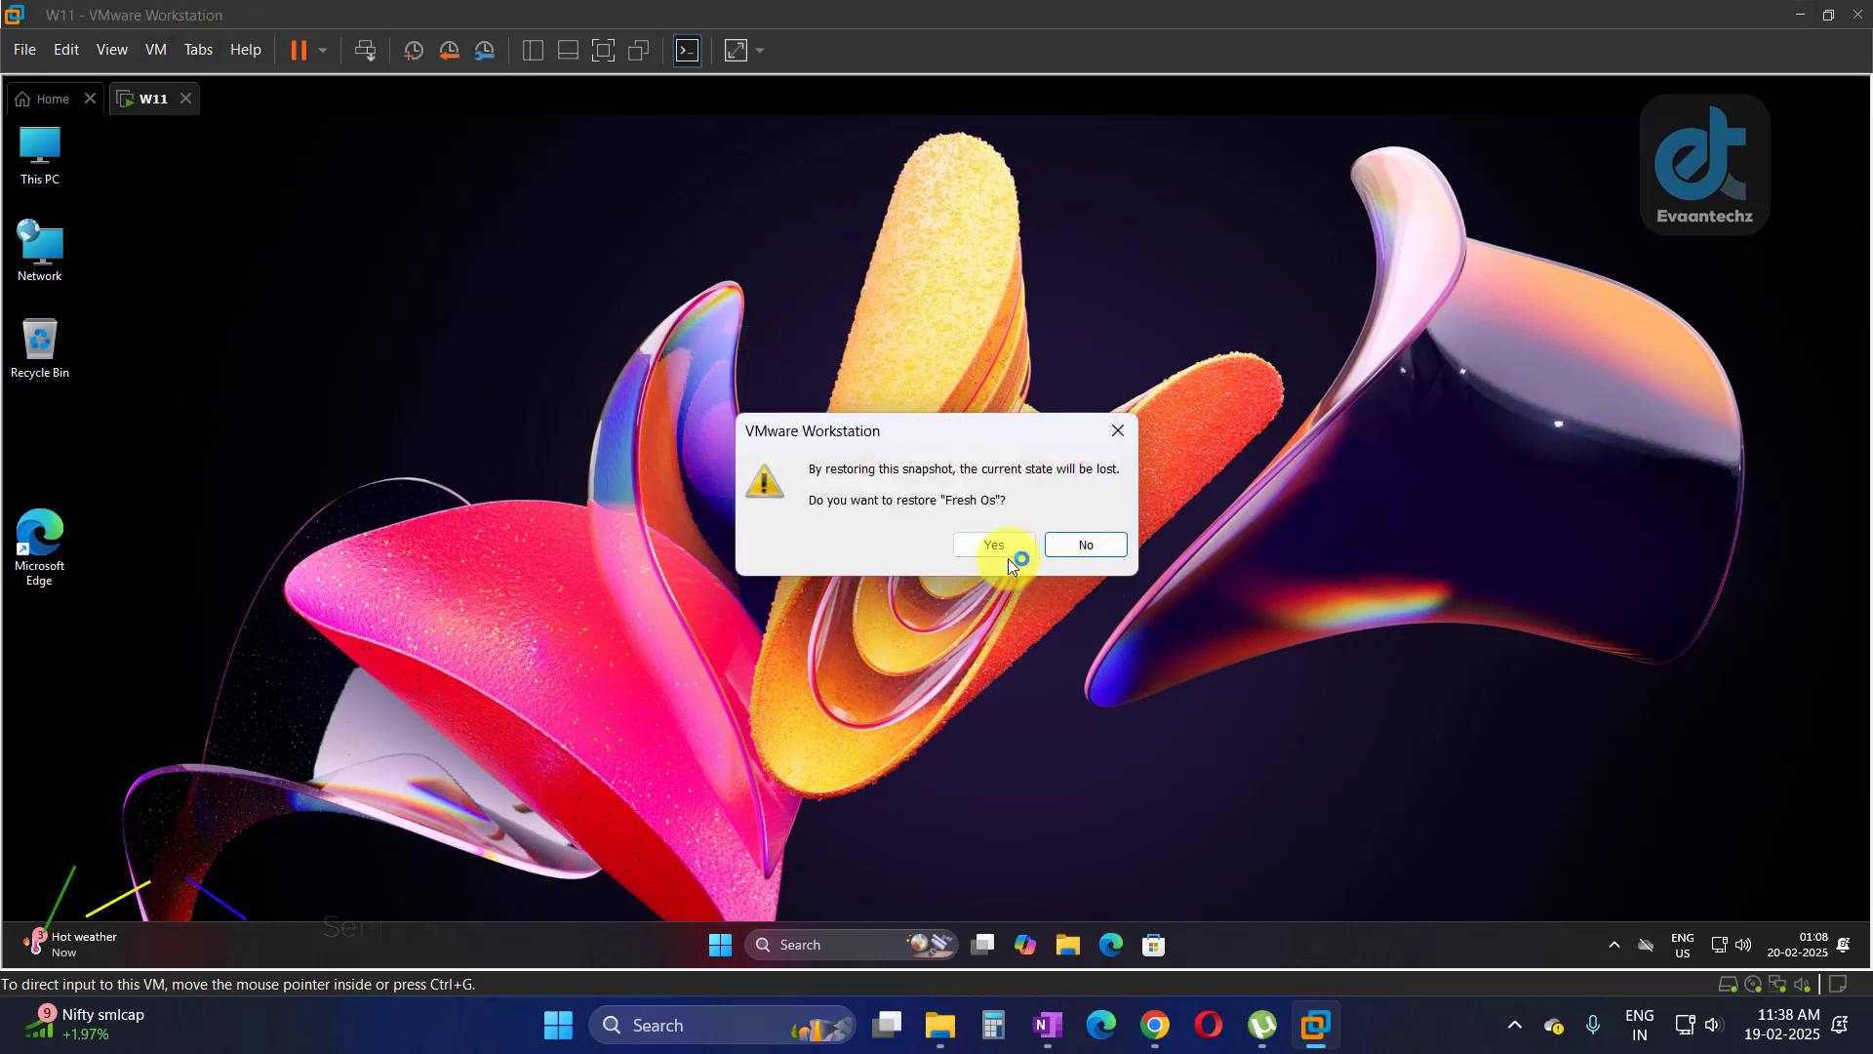
click(1007, 547)
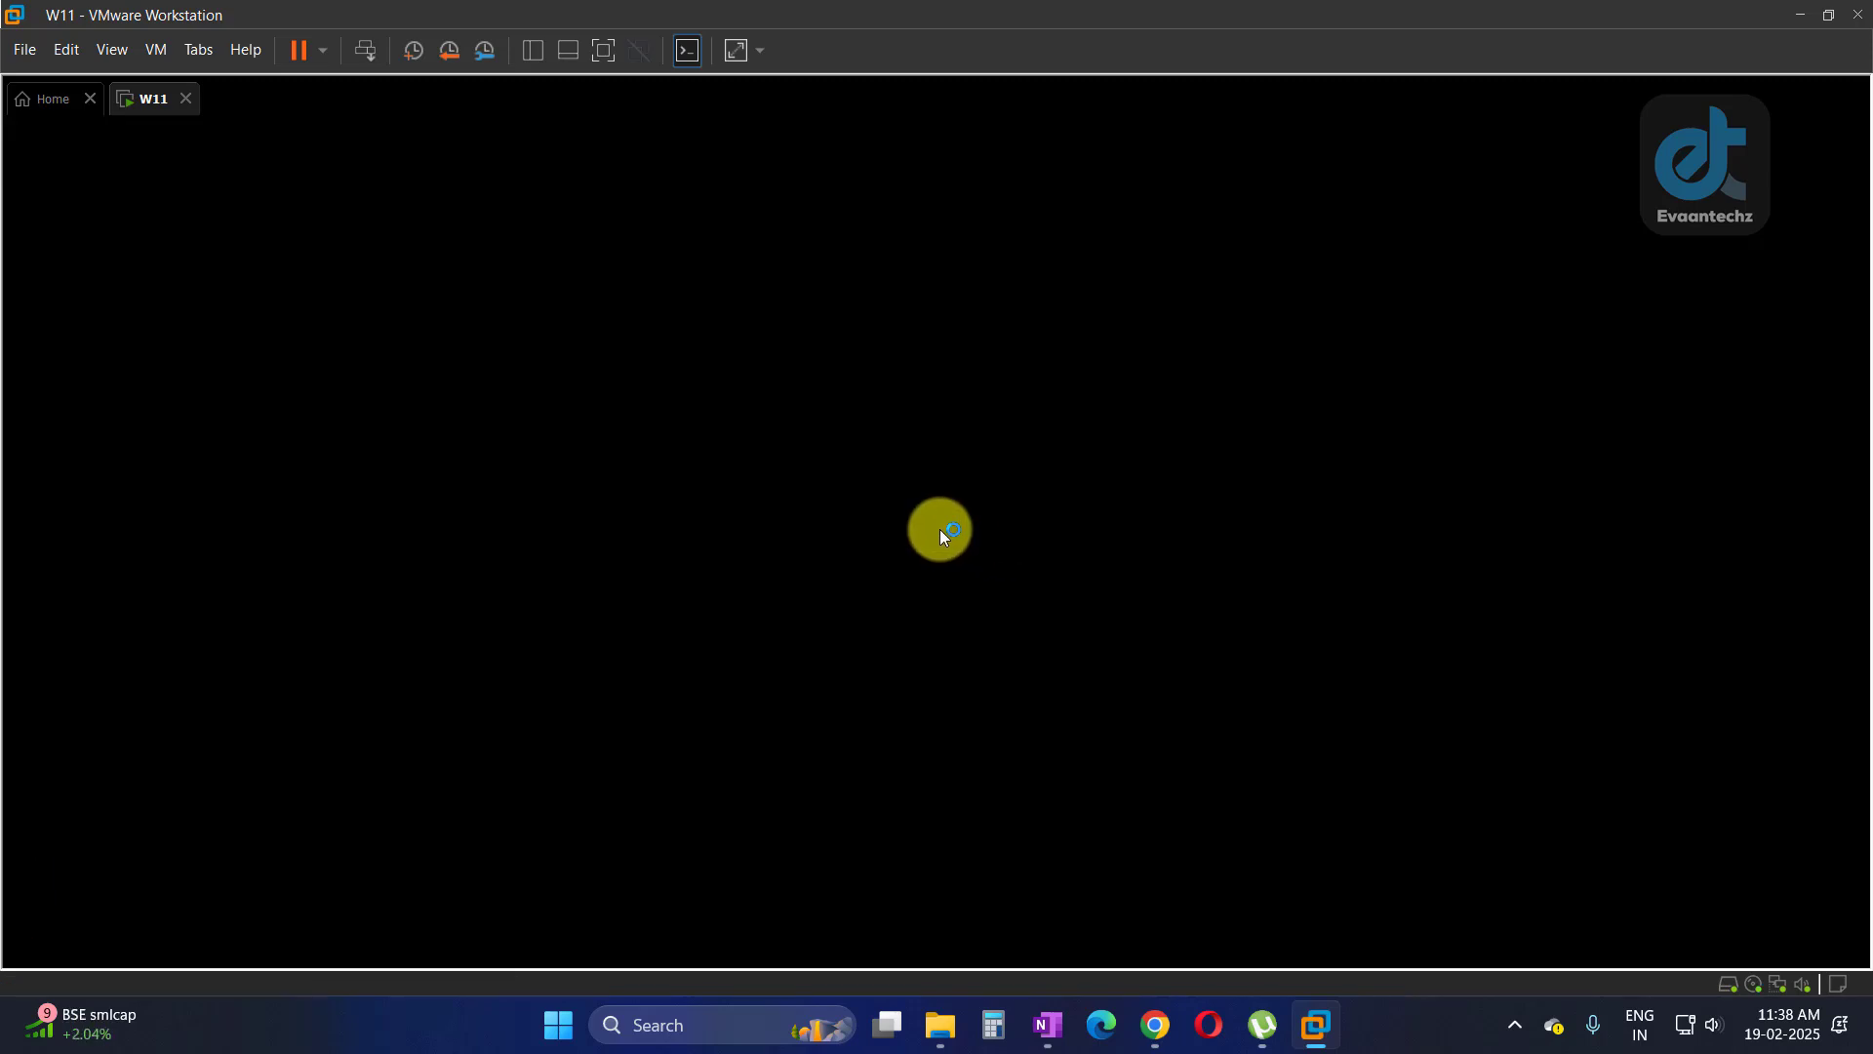